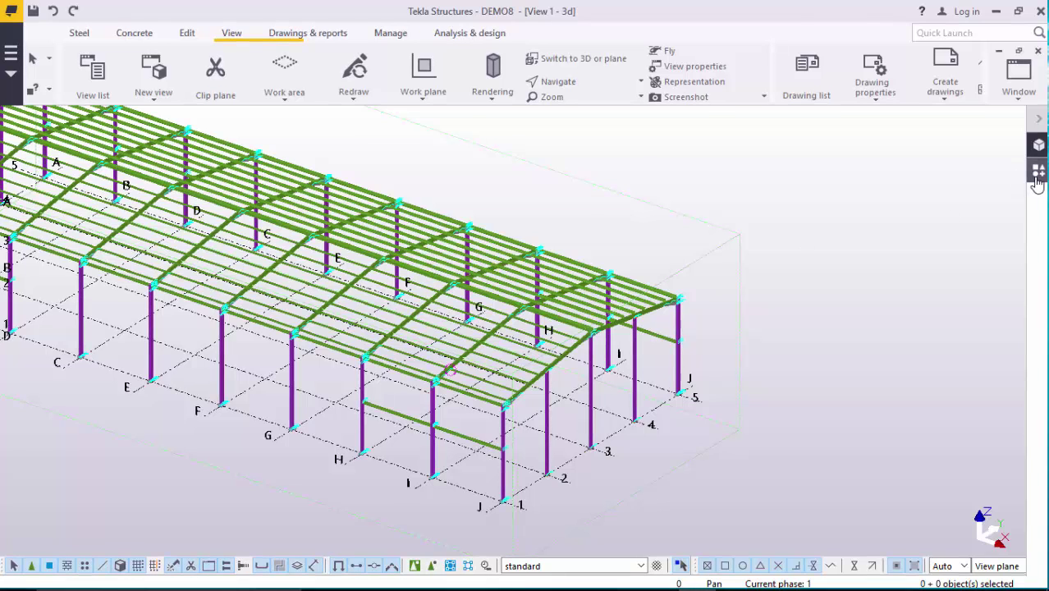
Search the Applications & components catalog for 1
left_click(1039, 170)
left_click(899, 181)
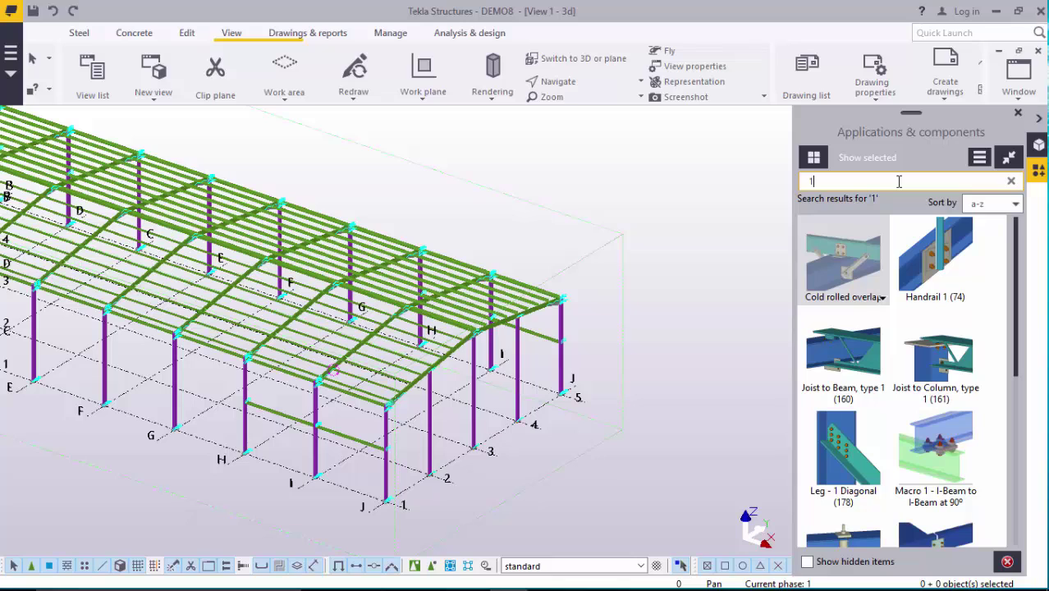
key("BackSpace")
type("1")
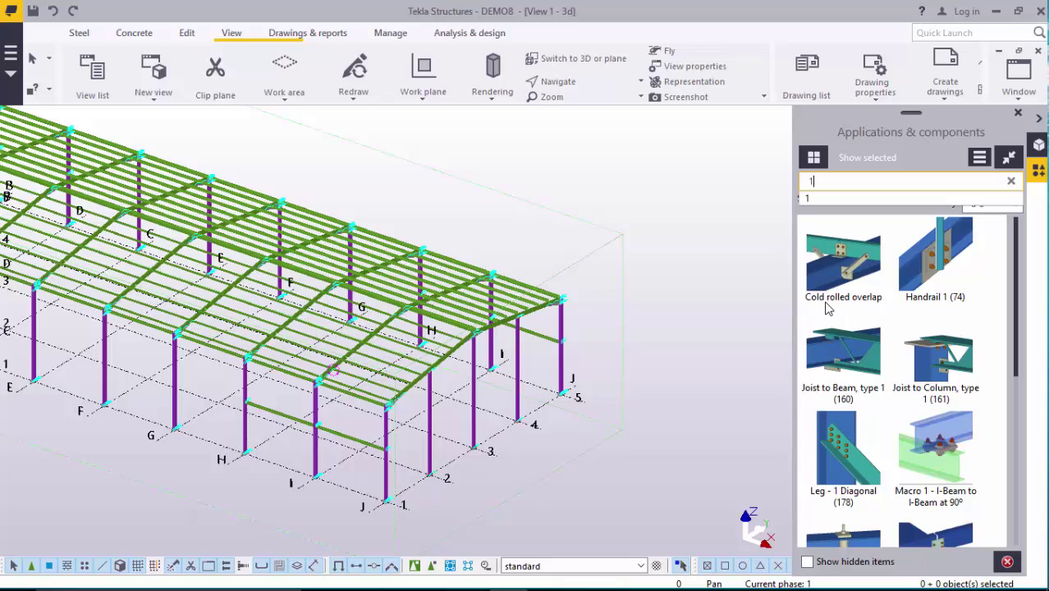
Apply the Cold rolled overlap component to the rafter and the two overlapping purlins of the first purlin line above the column
left_click(846, 265)
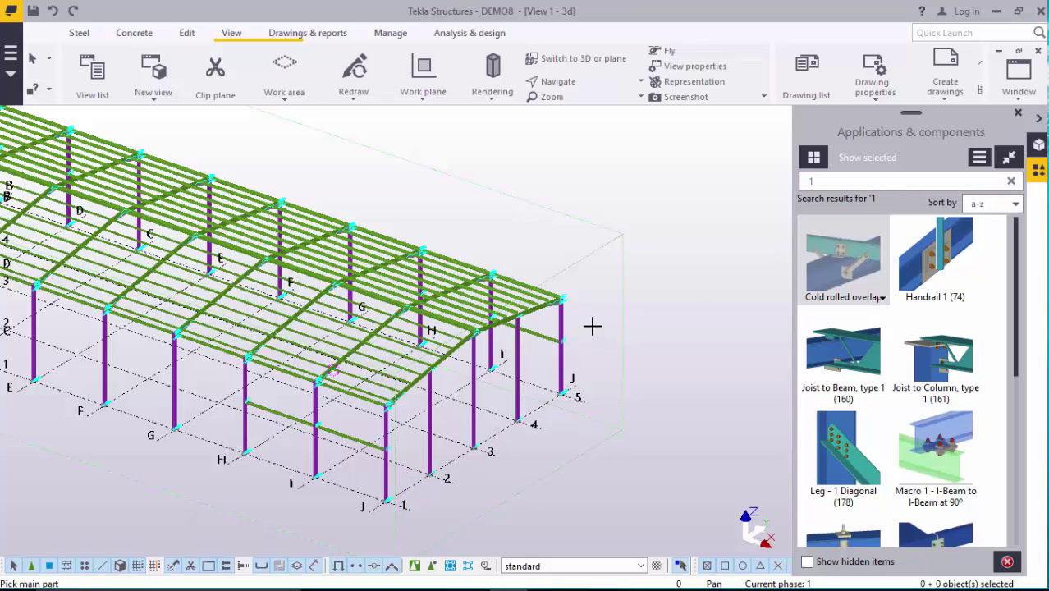
scroll(667, 292, "down", 2)
scroll(508, 327, "up", 2)
scroll(398, 347, "up", 8)
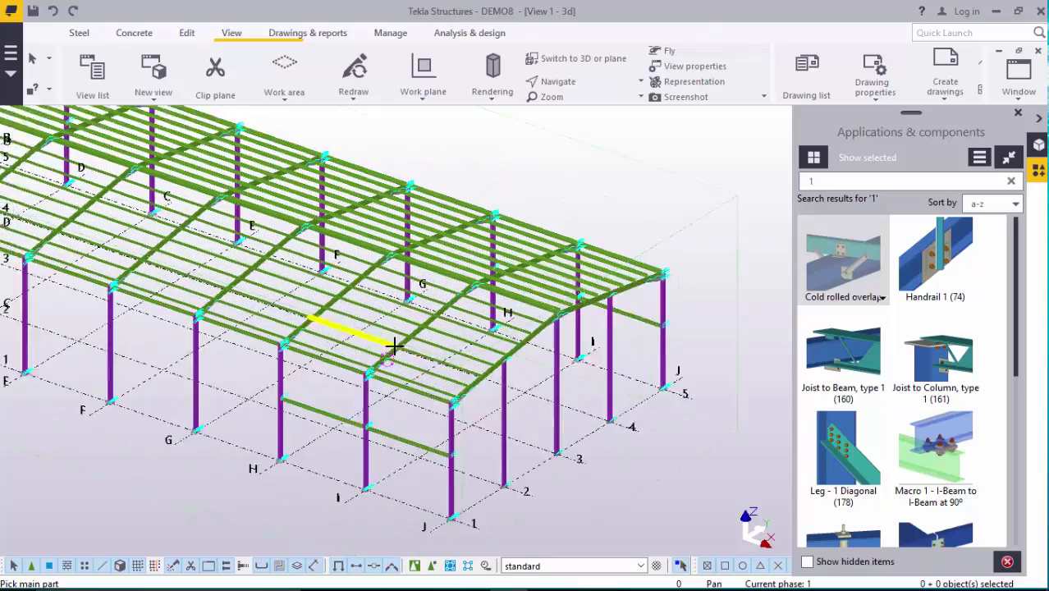
scroll(353, 361, "up", 6)
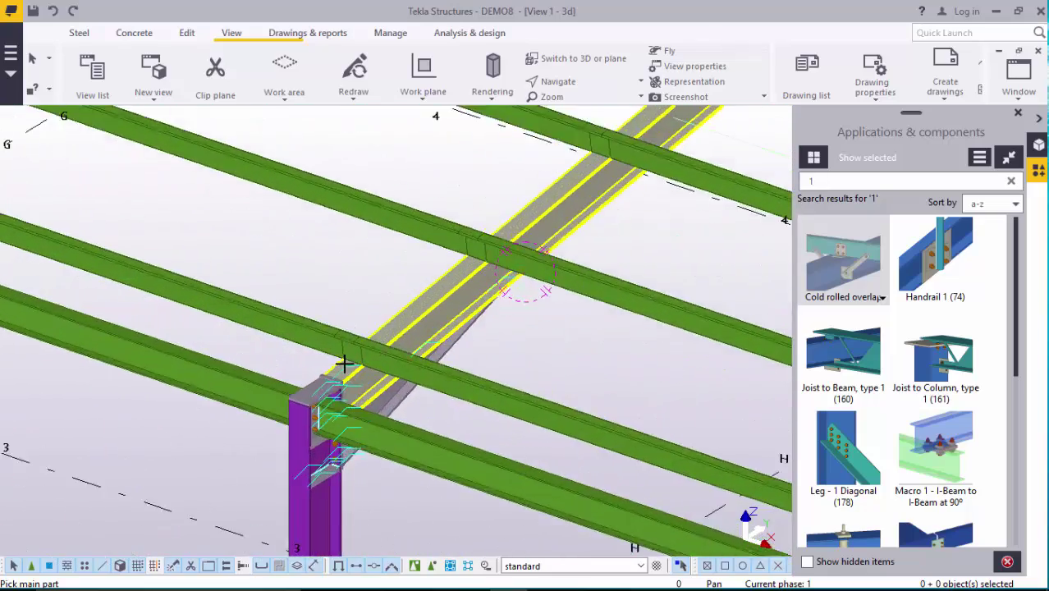
scroll(493, 238, "up", 3)
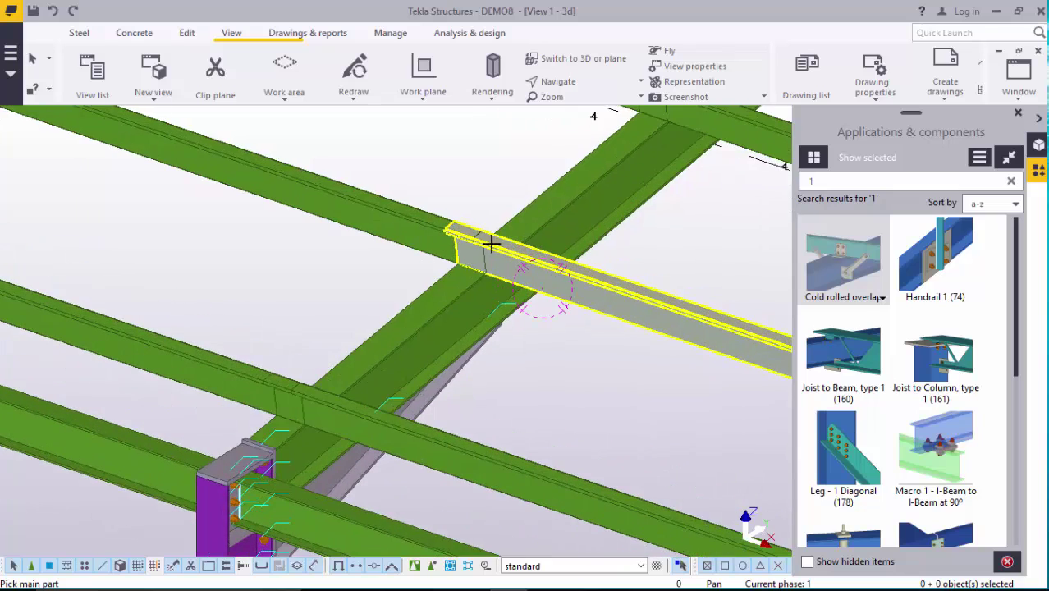
scroll(307, 399, "up", 2)
scroll(324, 400, "up", 3)
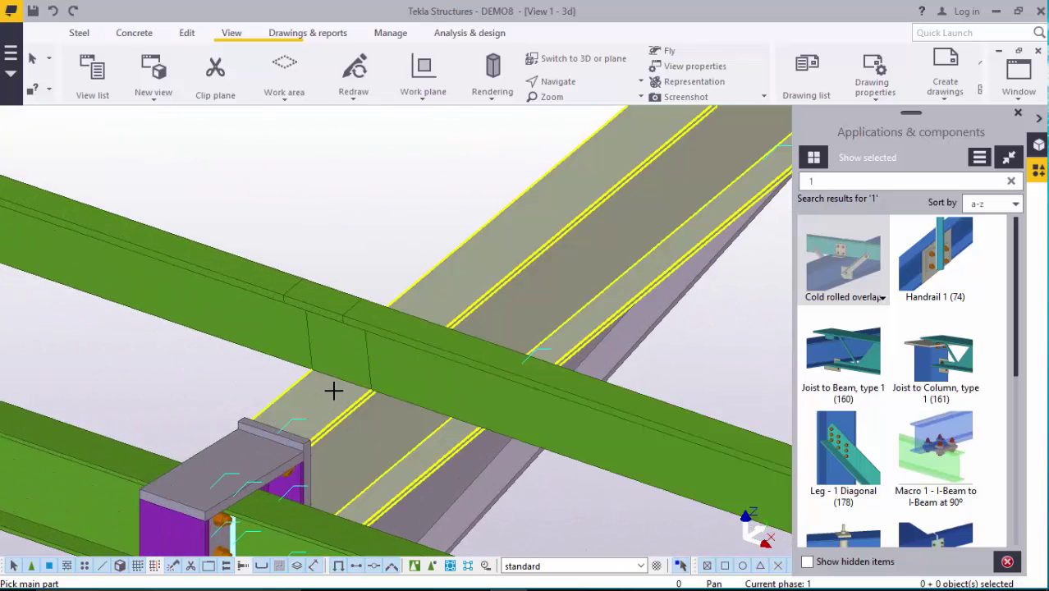
left_click(334, 391)
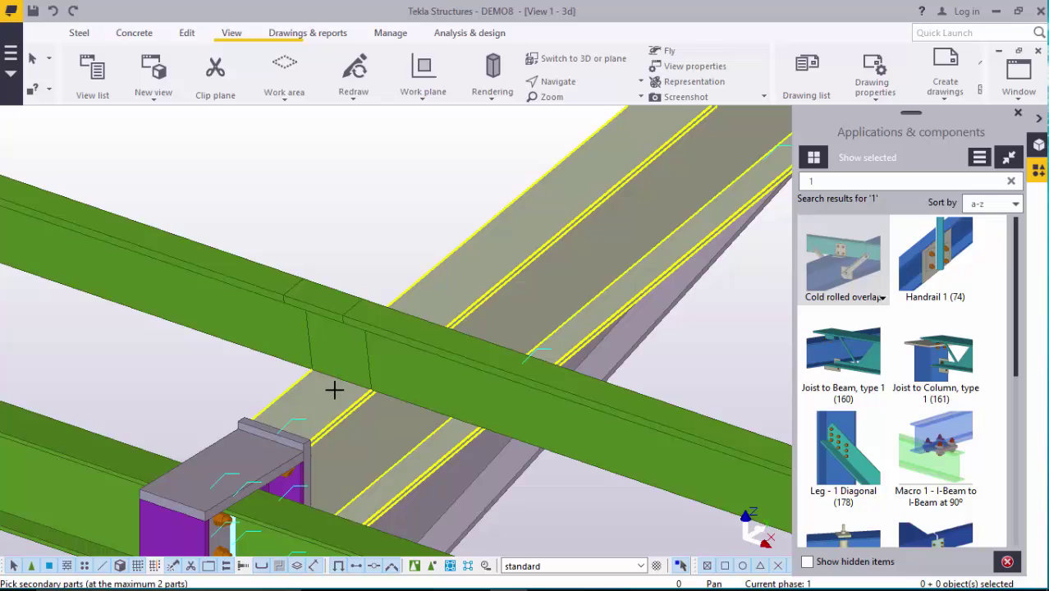
left_click(278, 323)
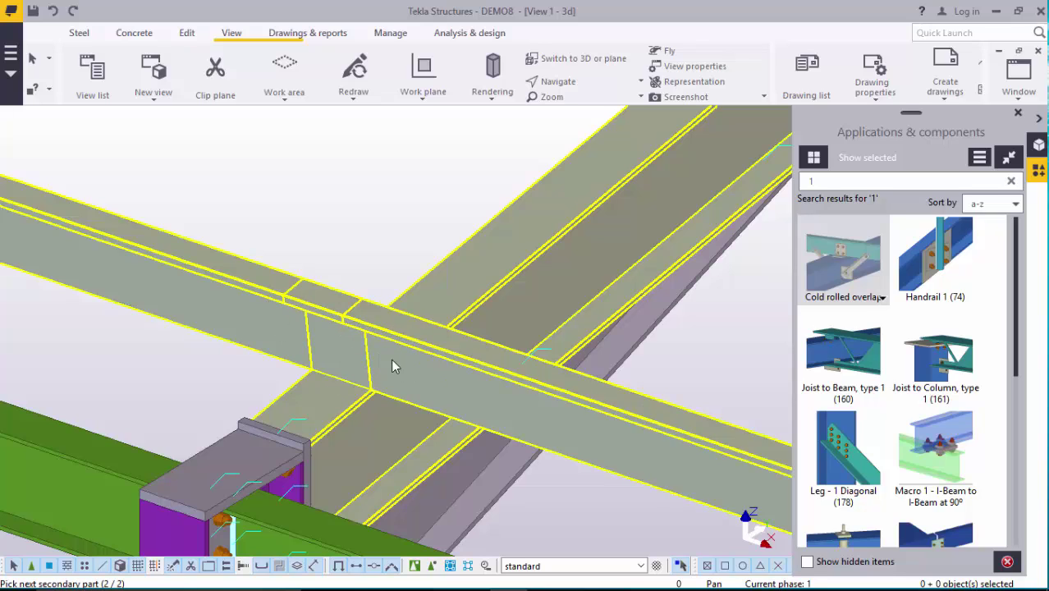
left_click(393, 367)
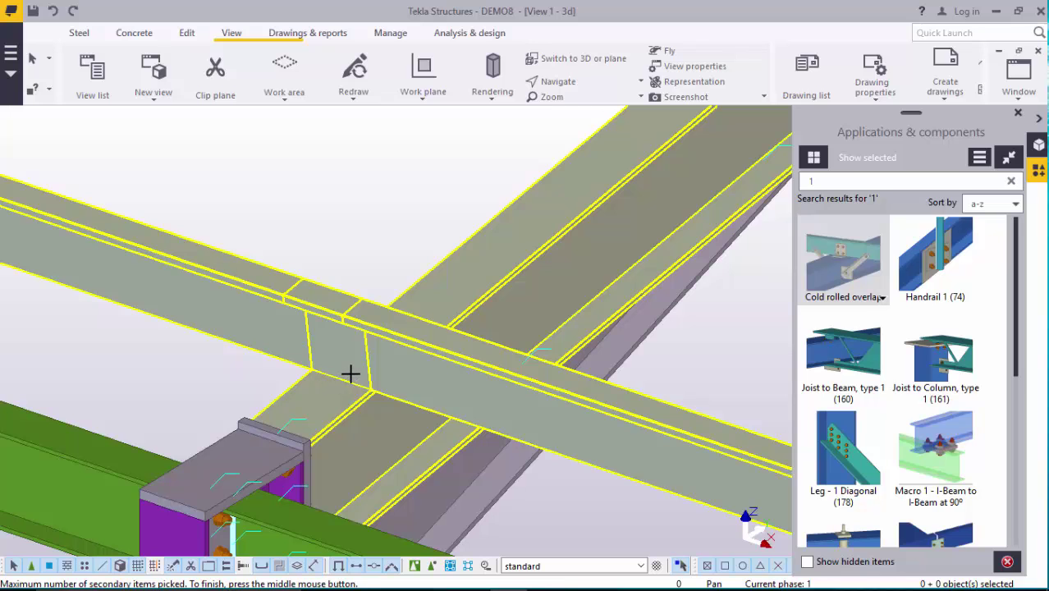
middle_click(351, 374)
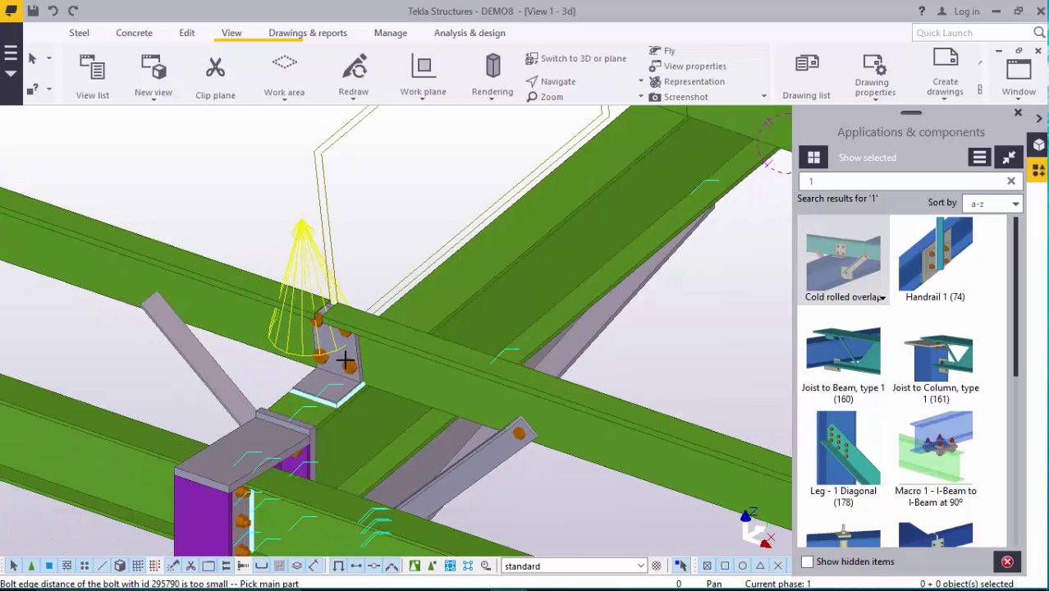
scroll(370, 344, "down", 2)
right_click(399, 201)
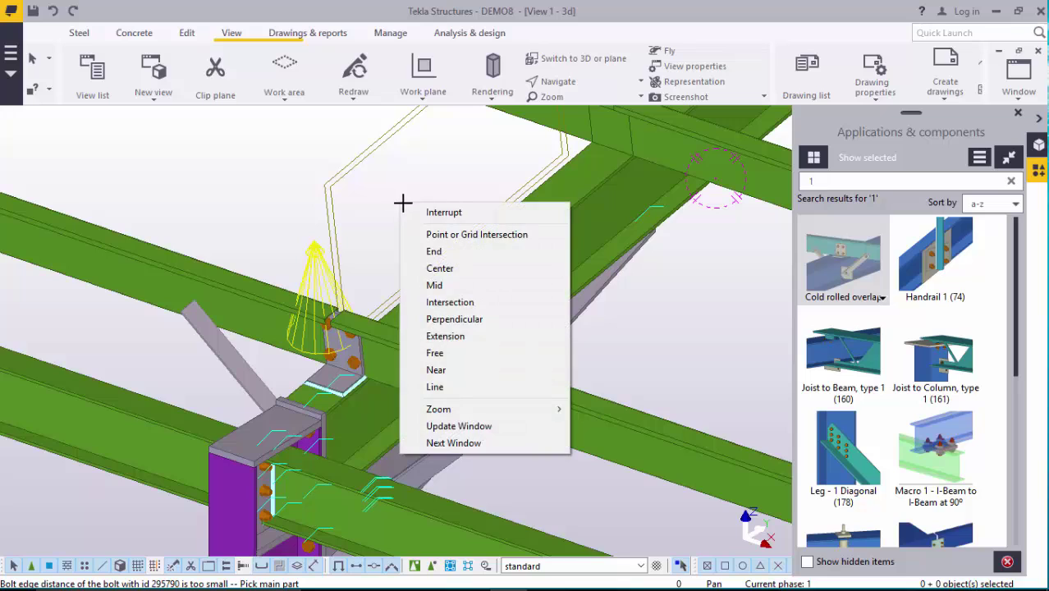
left_click(419, 212)
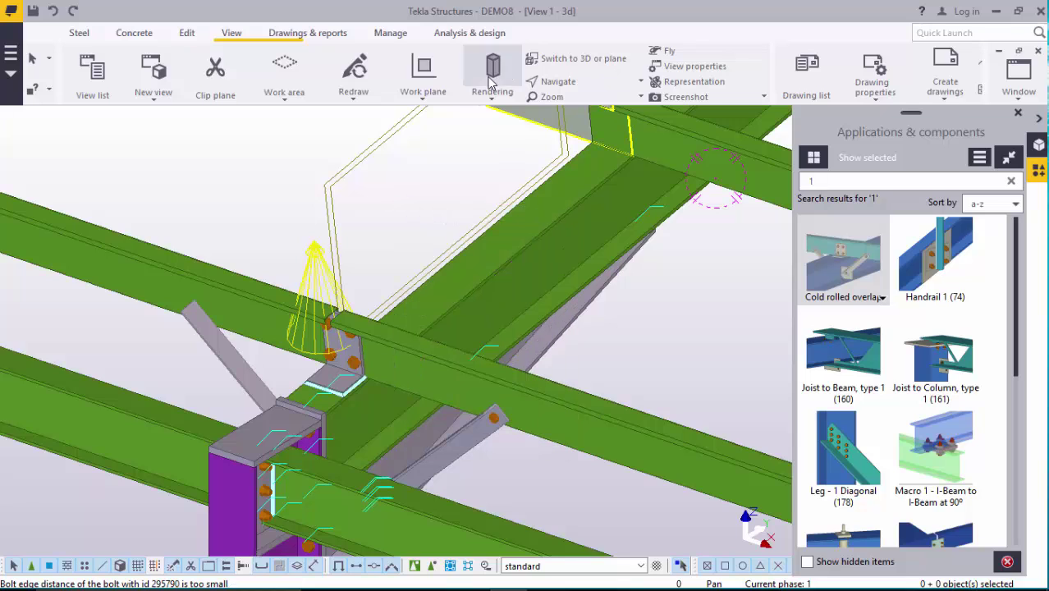
Apply the Cold rolled overlap component to the same rafter and the two overlapping purlins of the second purlin line up the slope
left_click(568, 83)
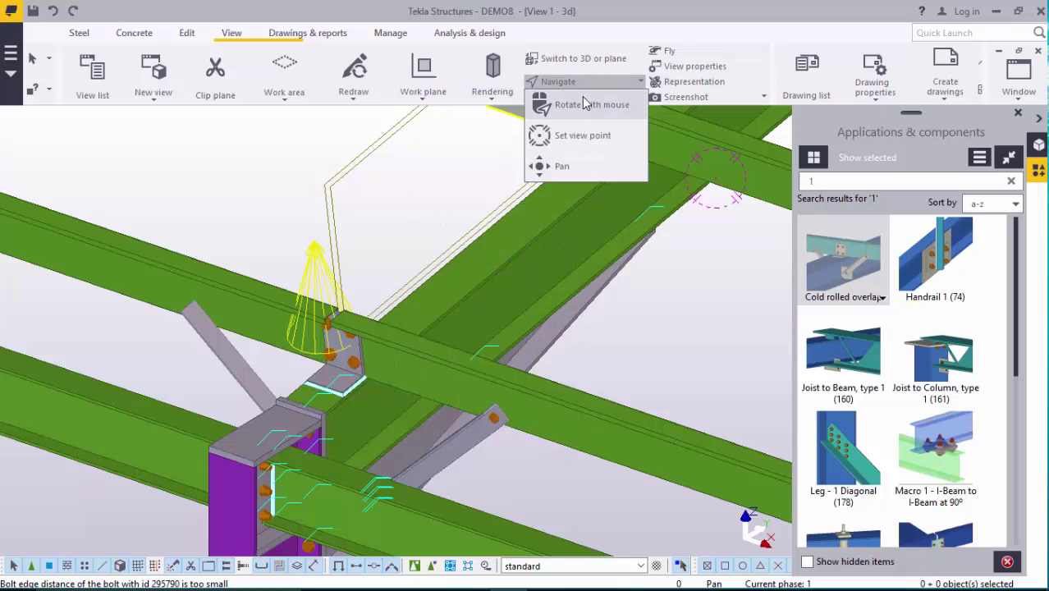
left_click(587, 105)
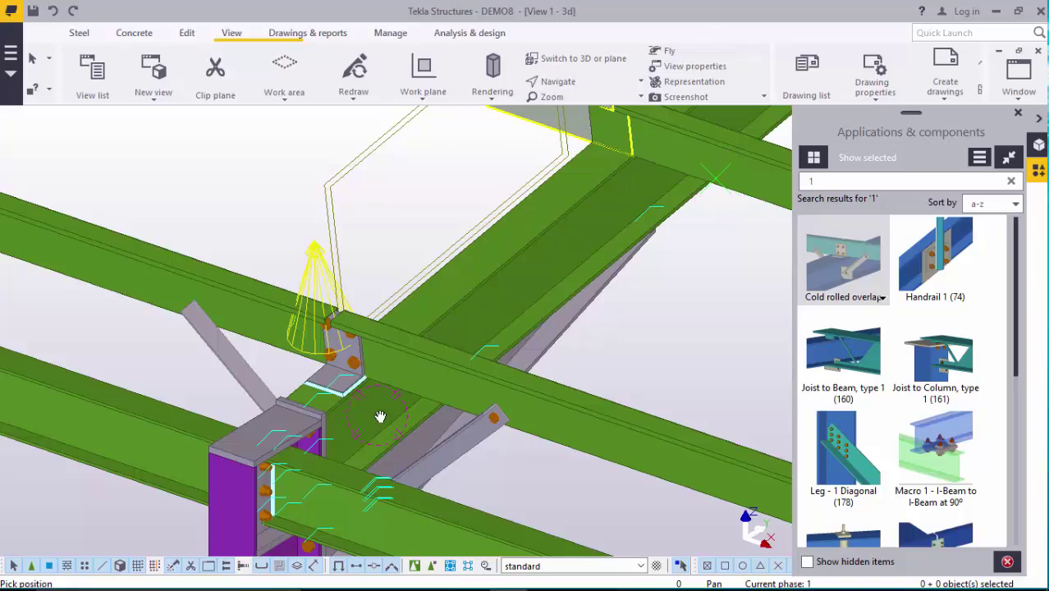
left_click_drag(374, 419, 441, 169)
right_click(440, 169)
left_click(459, 175)
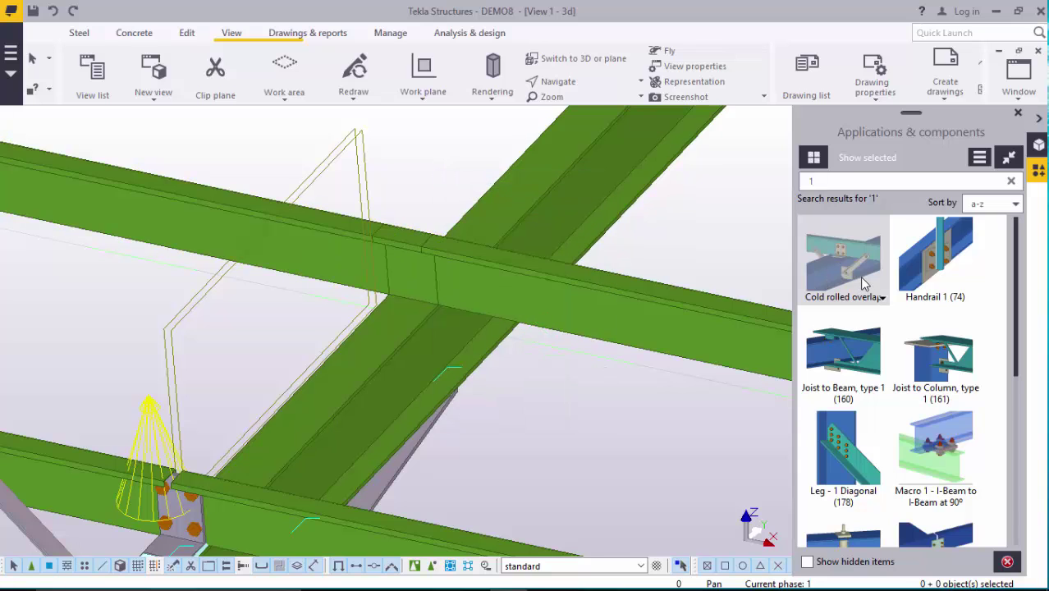
left_click(863, 283)
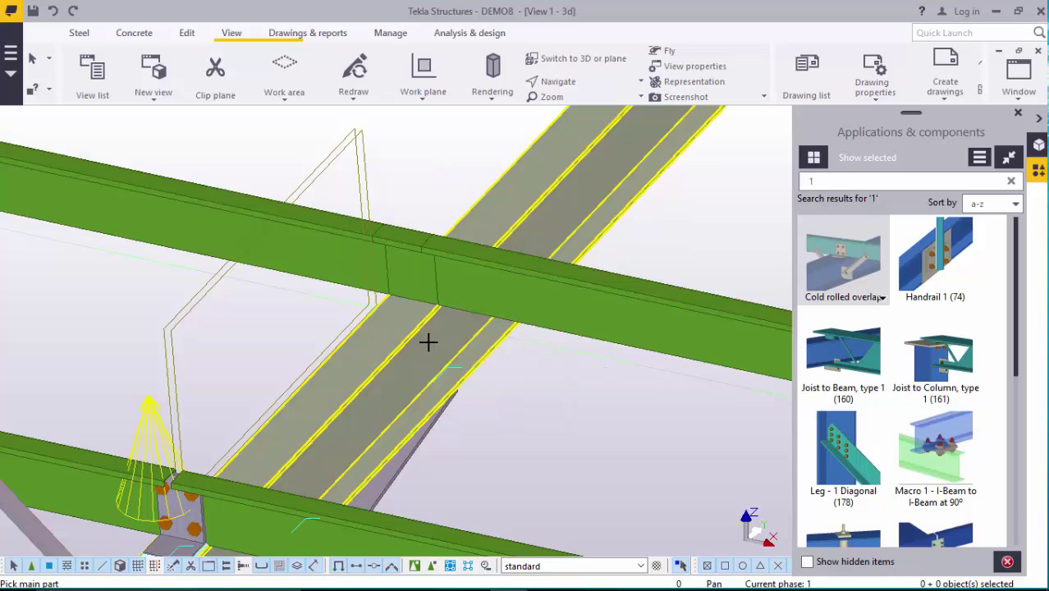
left_click(428, 341)
left_click(337, 251)
left_click(473, 296)
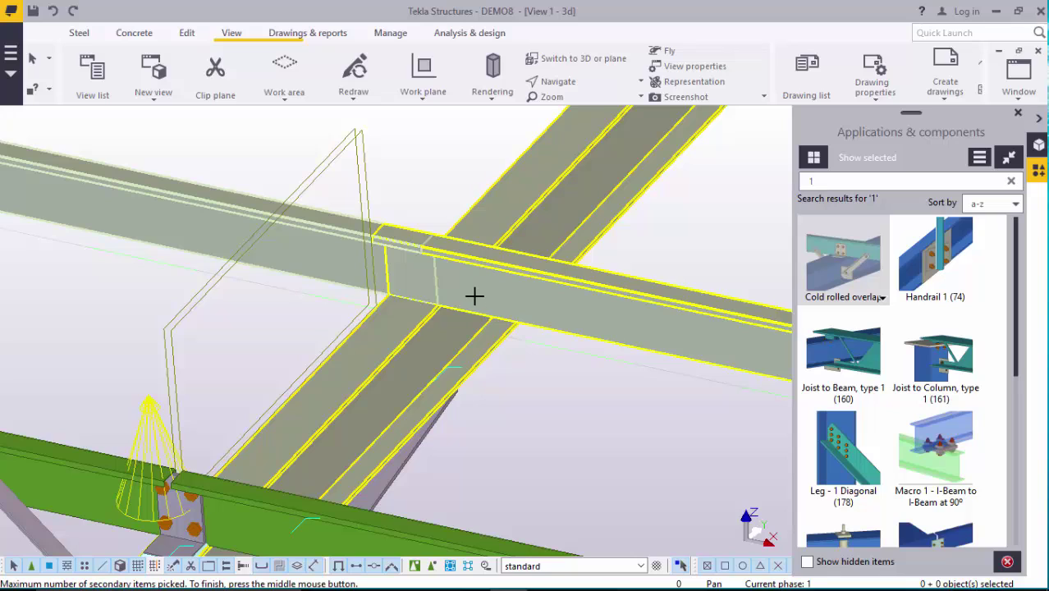
middle_click(402, 309)
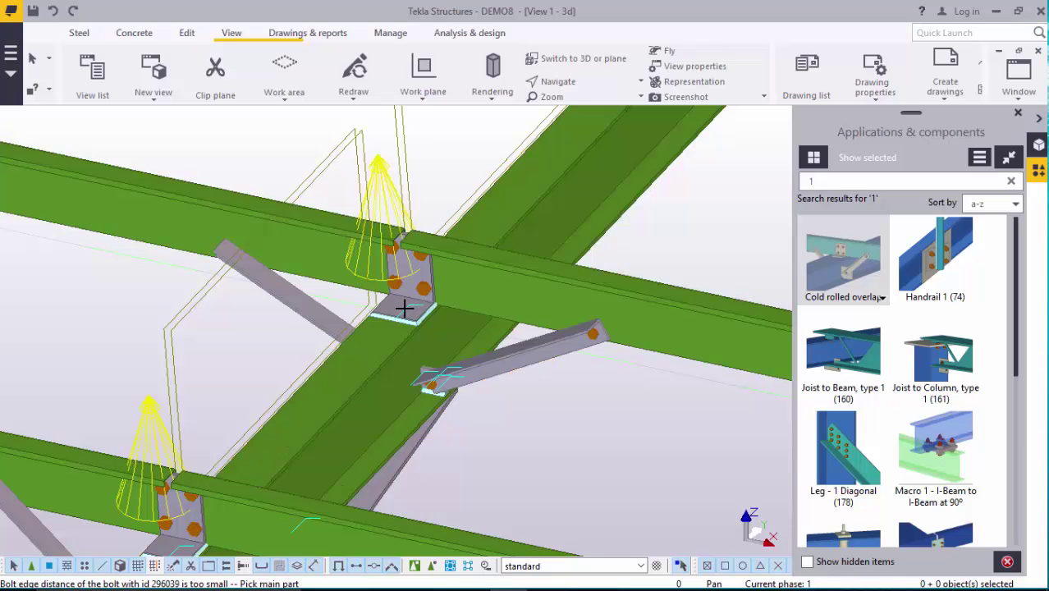
right_click(445, 170)
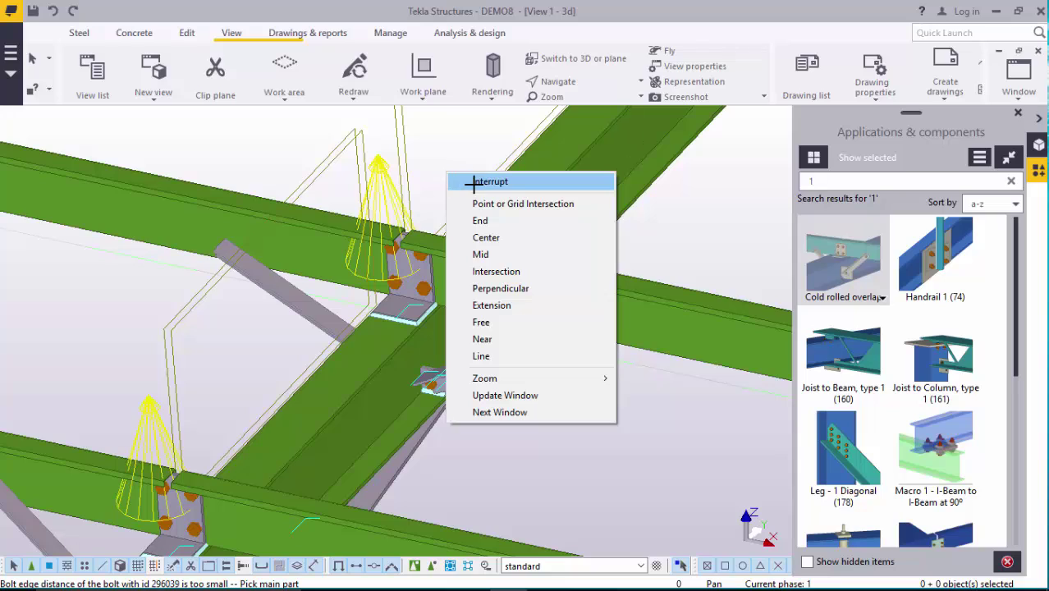
left_click(490, 181)
Copy the second purlin line's overlap connection to the third purlin line, using the purlin's top end corner as the origin
middle_click_drag(476, 185, 398, 232, "ctrl")
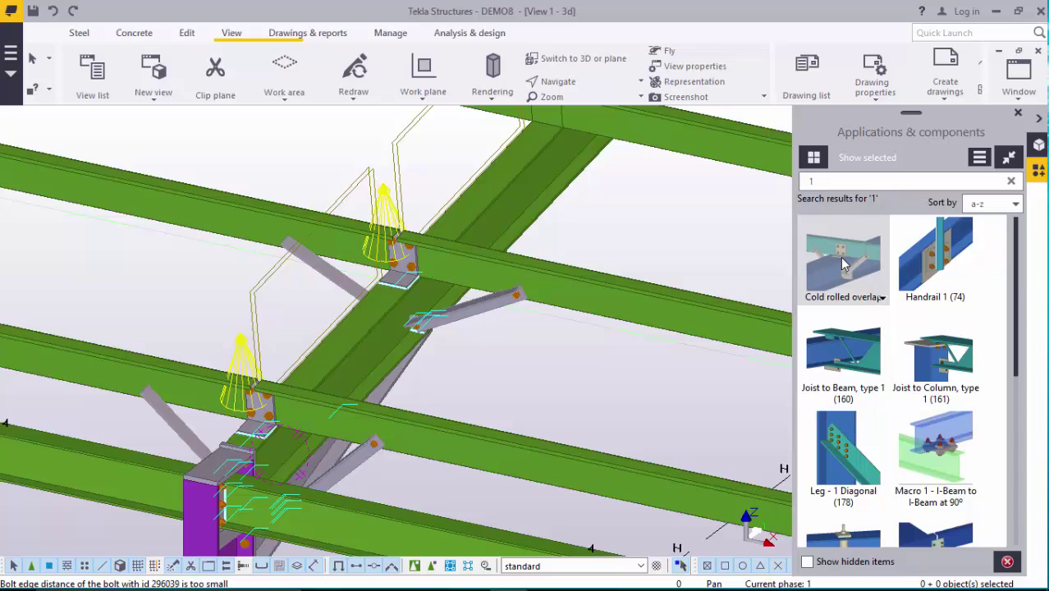
left_click(391, 211)
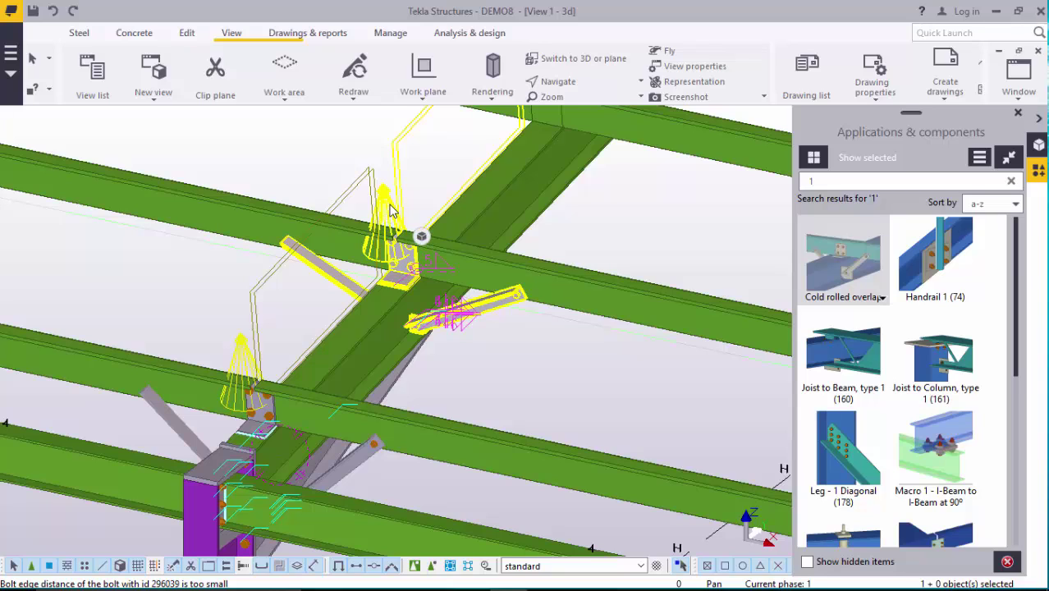
mouse_move(397, 205)
middle_mouse_down("ctrl")
mouse_move(432, 364)
mouse_move(508, 363)
middle_mouse_up("ctrl")
right_click(509, 363)
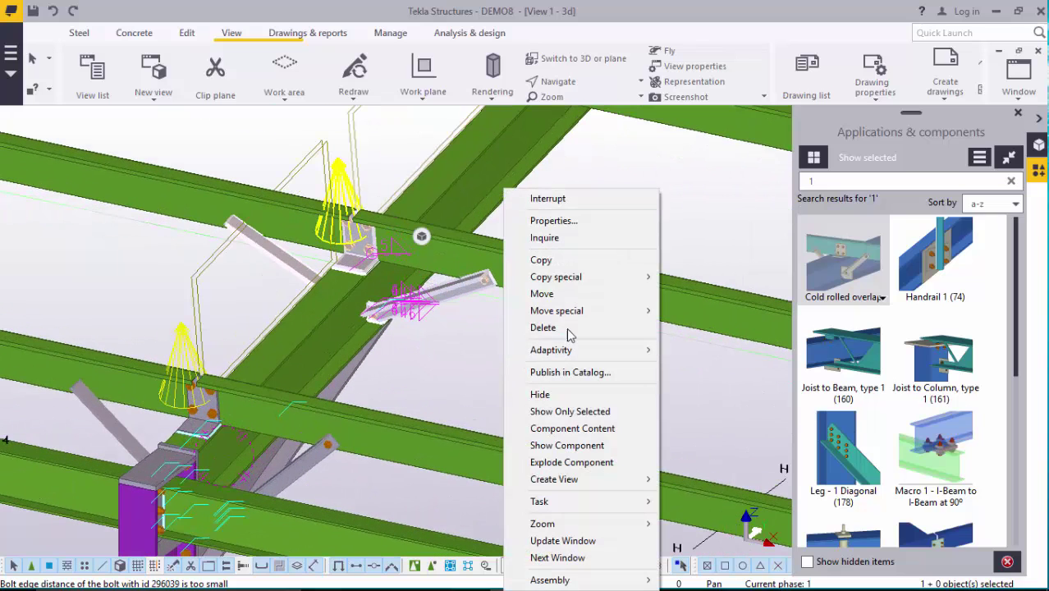
left_click(566, 268)
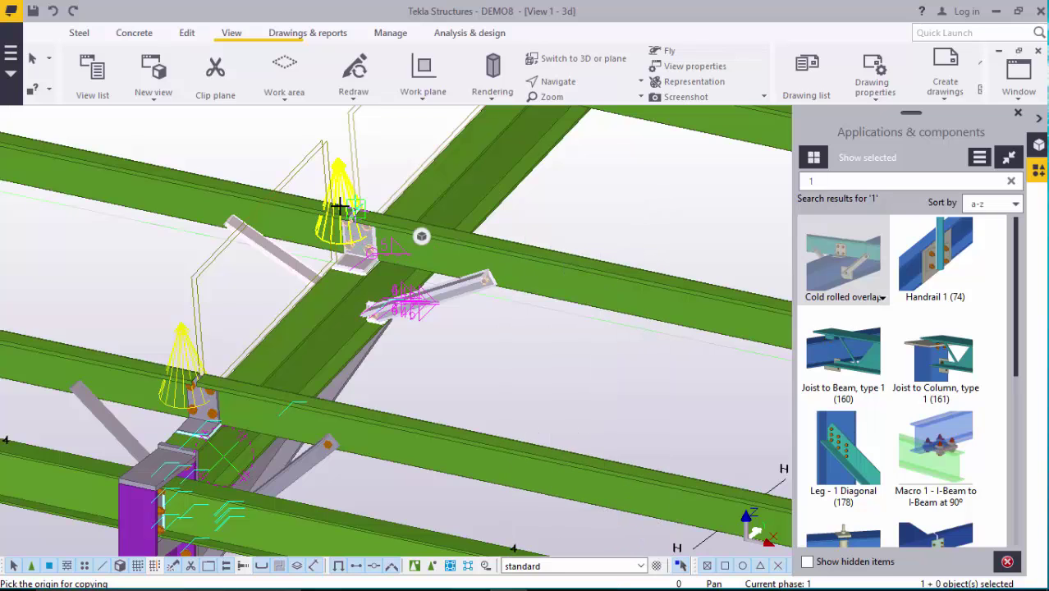
scroll(369, 237, "up", 5)
scroll(369, 236, "up", 8)
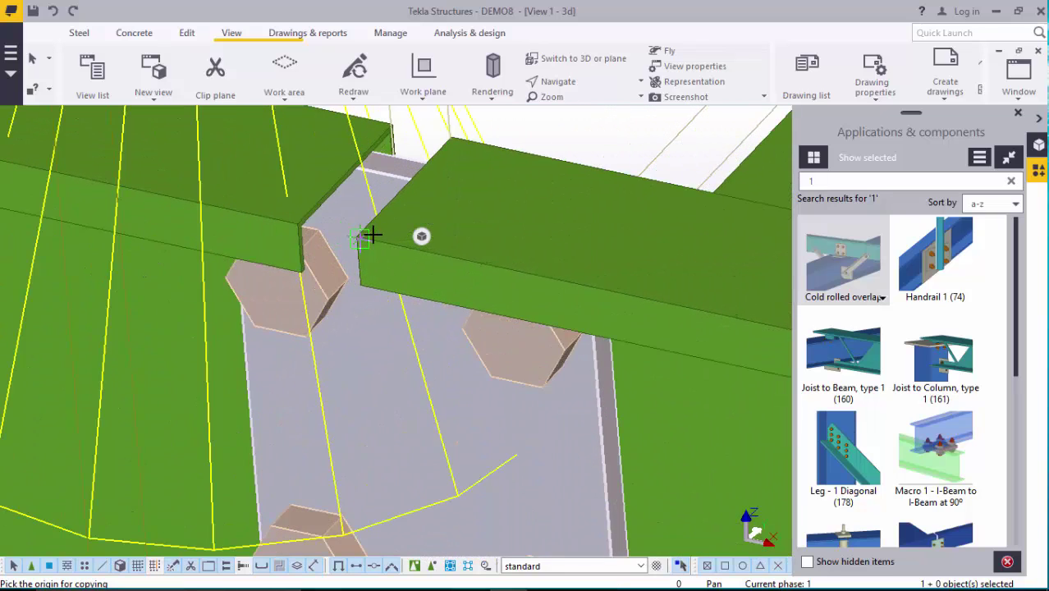
scroll(359, 232, "up", 2)
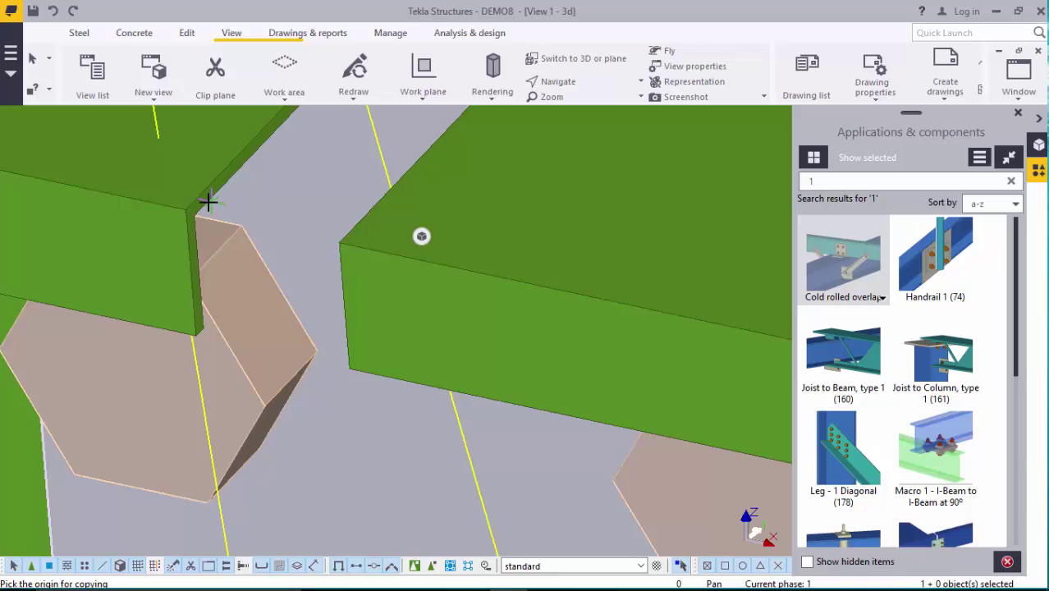
scroll(186, 207, "up", 5)
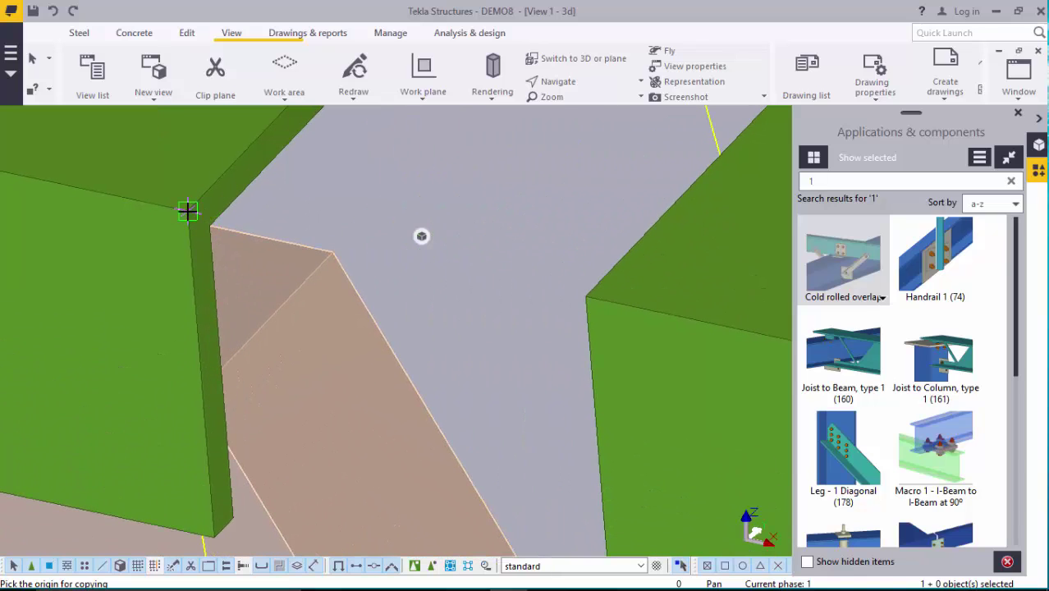
left_click(188, 215)
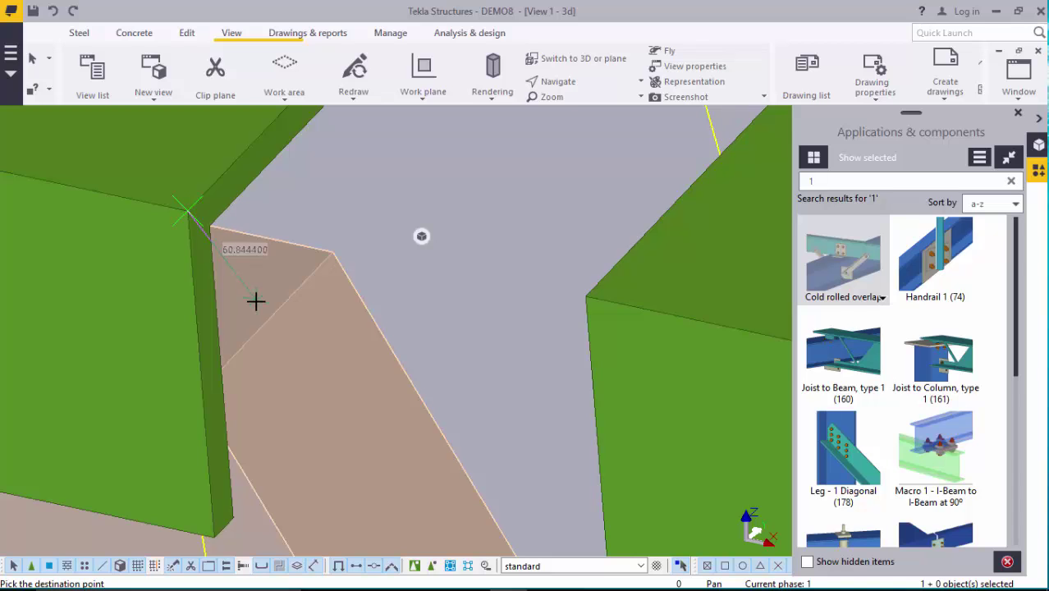
scroll(258, 299, "down", 6)
scroll(291, 409, "down", 8)
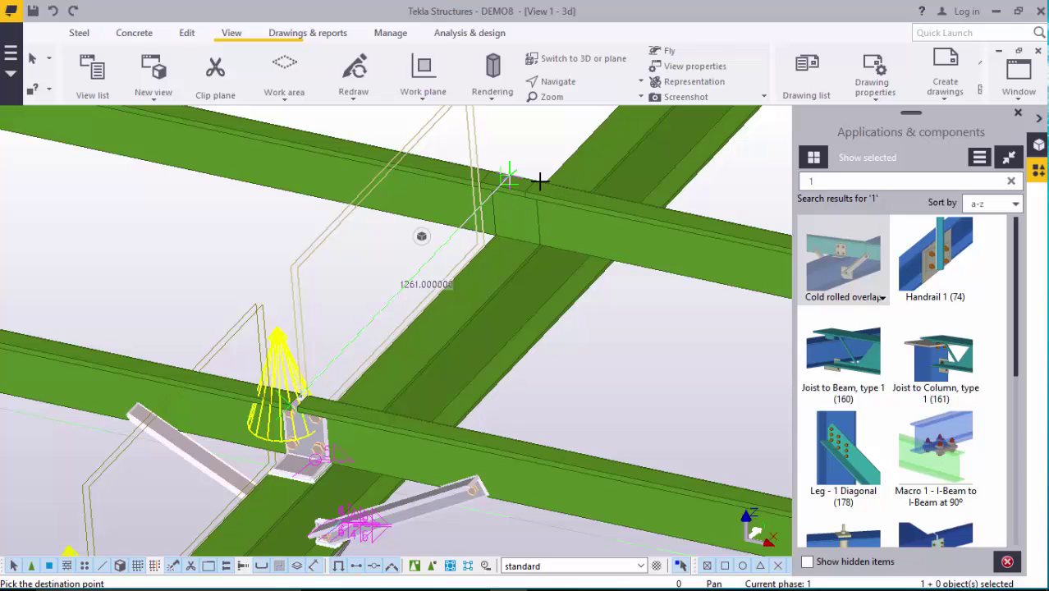
scroll(510, 176, "up", 5)
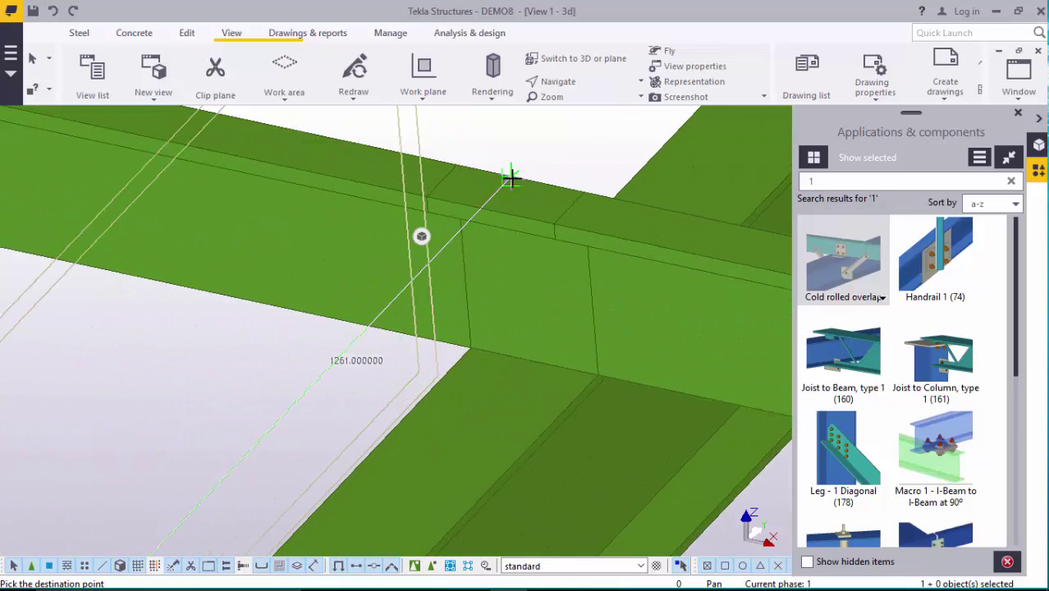
scroll(510, 177, "up", 2)
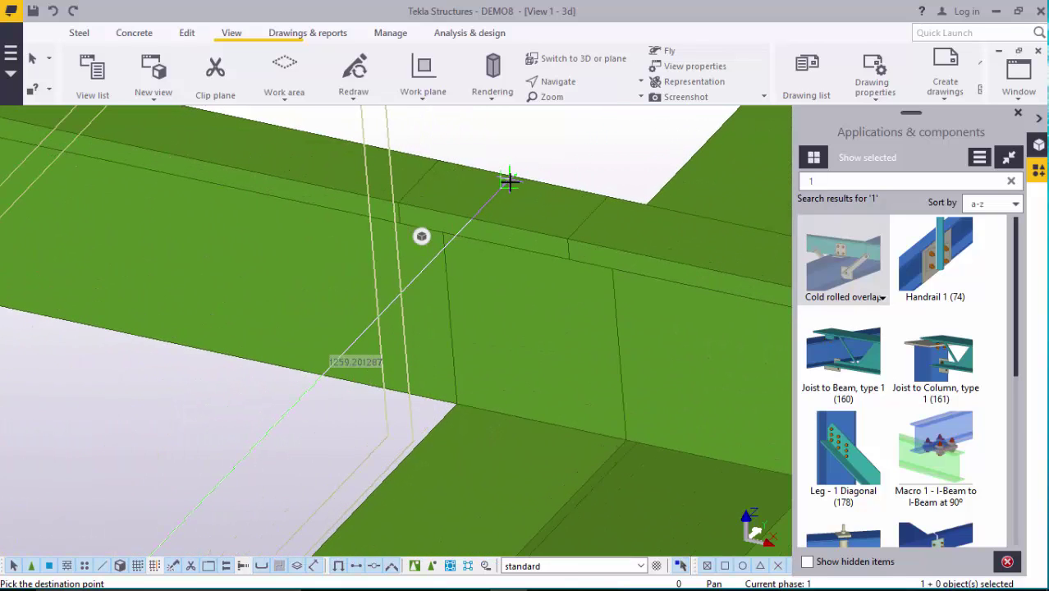
left_click(471, 216)
Place another copy of the overlap connection at the matching purlin overlap corner on the fourth purlin line
scroll(472, 216, "down", 2)
scroll(500, 234, "down", 2)
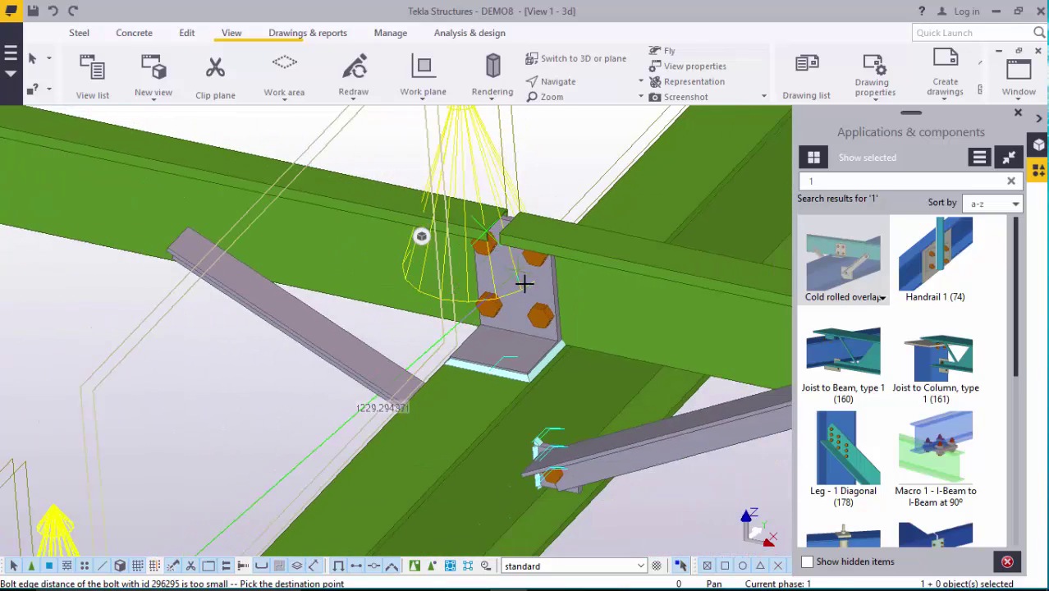
scroll(523, 283, "down", 5)
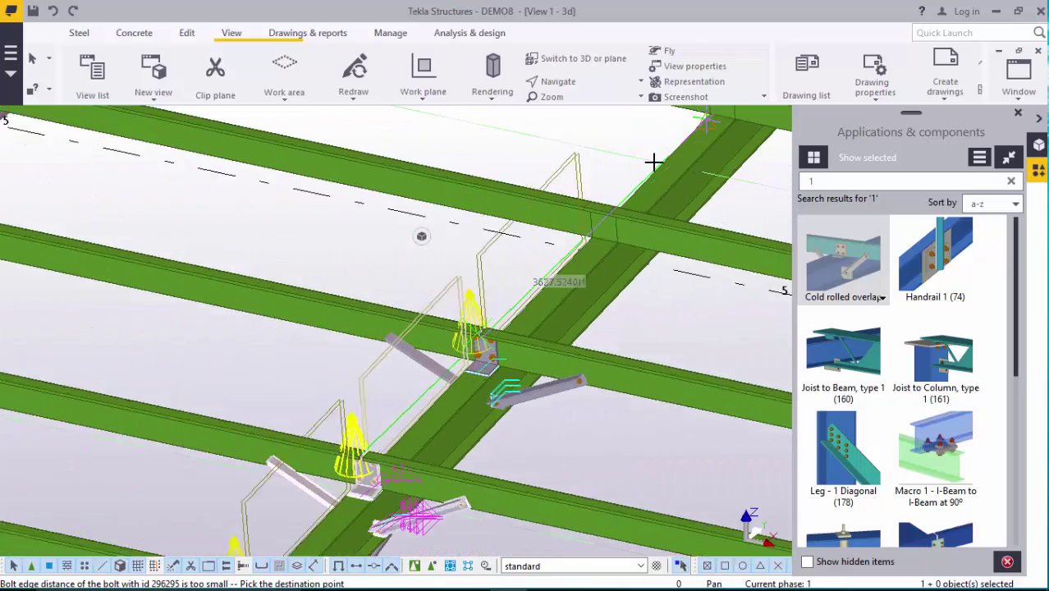
scroll(653, 163, "up", 5)
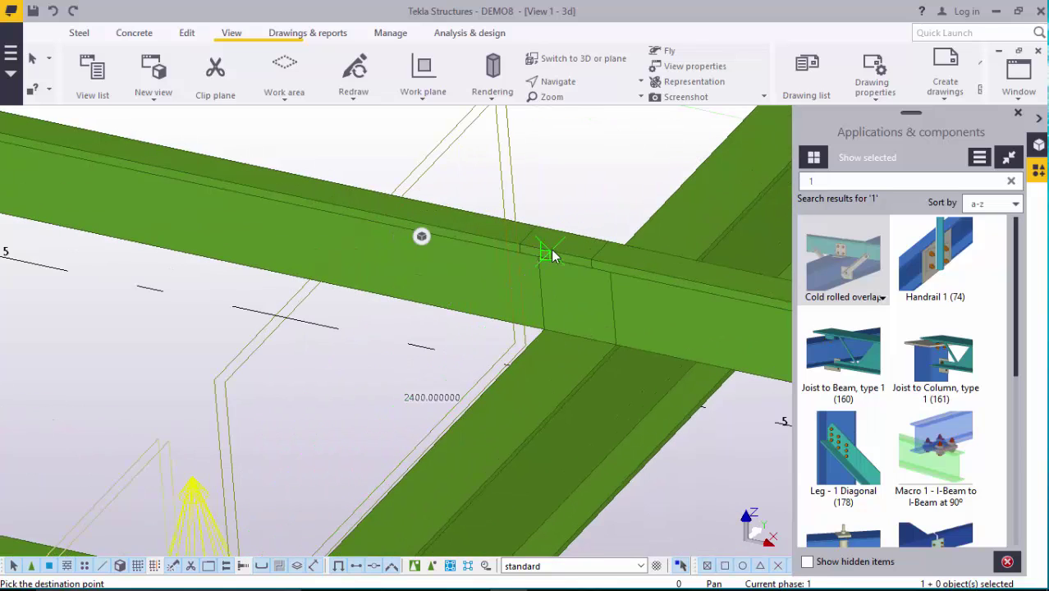
left_click(550, 250)
scroll(472, 350, "down", 2)
scroll(472, 350, "down", 3)
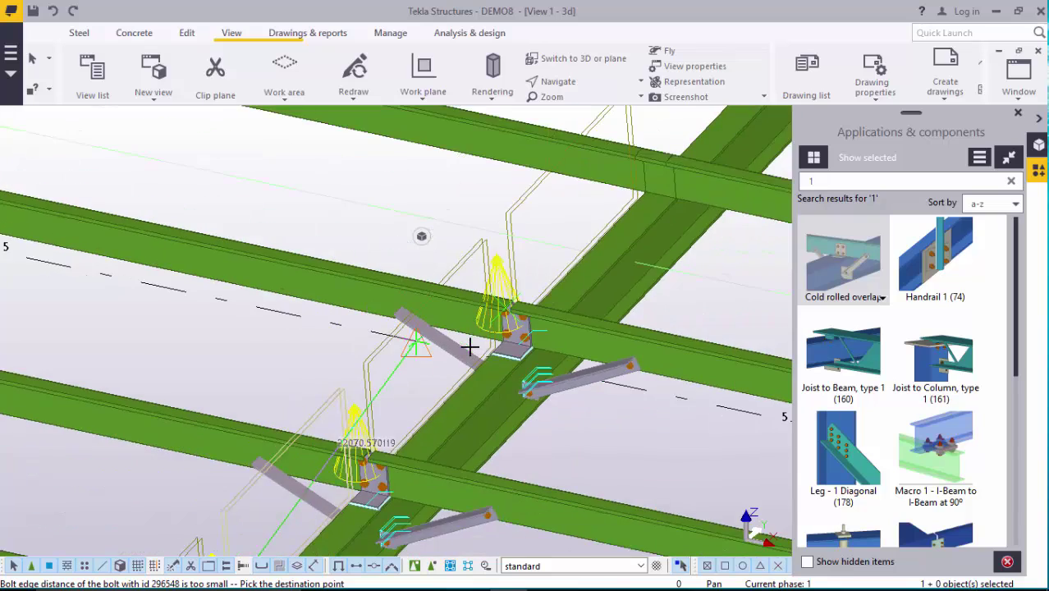
Place a copy of the overlap connection at the matching purlin overlap corner on the fifth purlin line
scroll(583, 222, "up", 6)
scroll(580, 220, "up", 2)
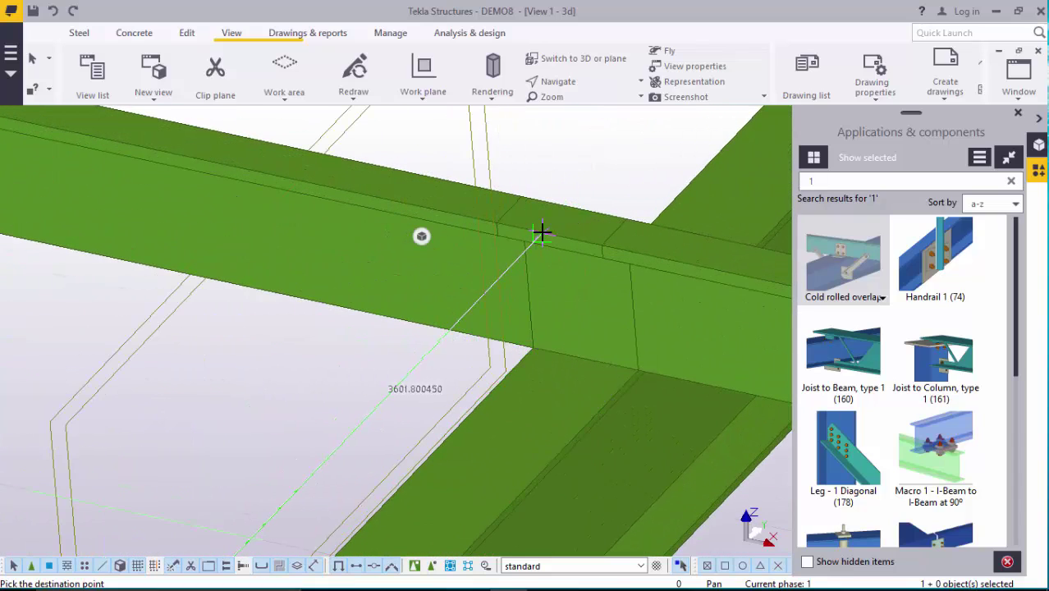
left_click(541, 232)
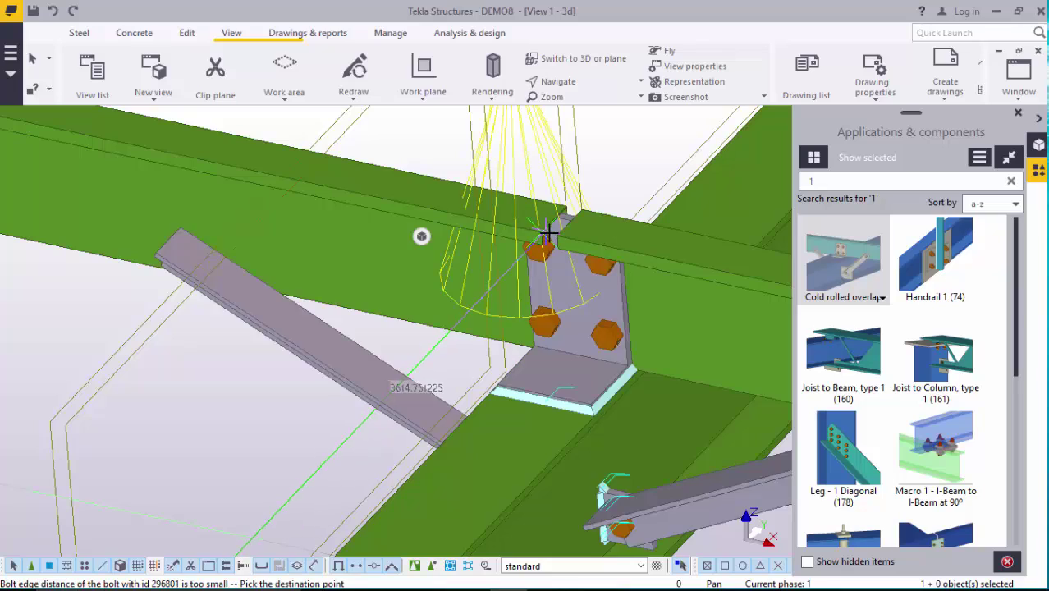
Place a copy of the overlap connection at the matching purlin overlap corner on the sixth purlin line
scroll(504, 300, "down", 3)
scroll(511, 298, "down", 3)
scroll(660, 176, "up", 4)
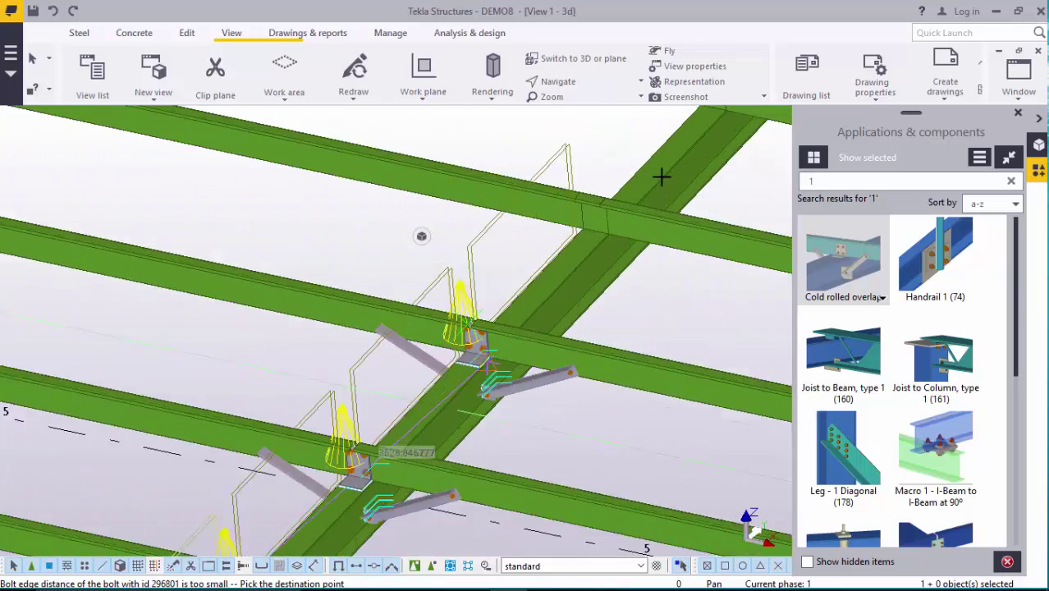
scroll(546, 212, "up", 2)
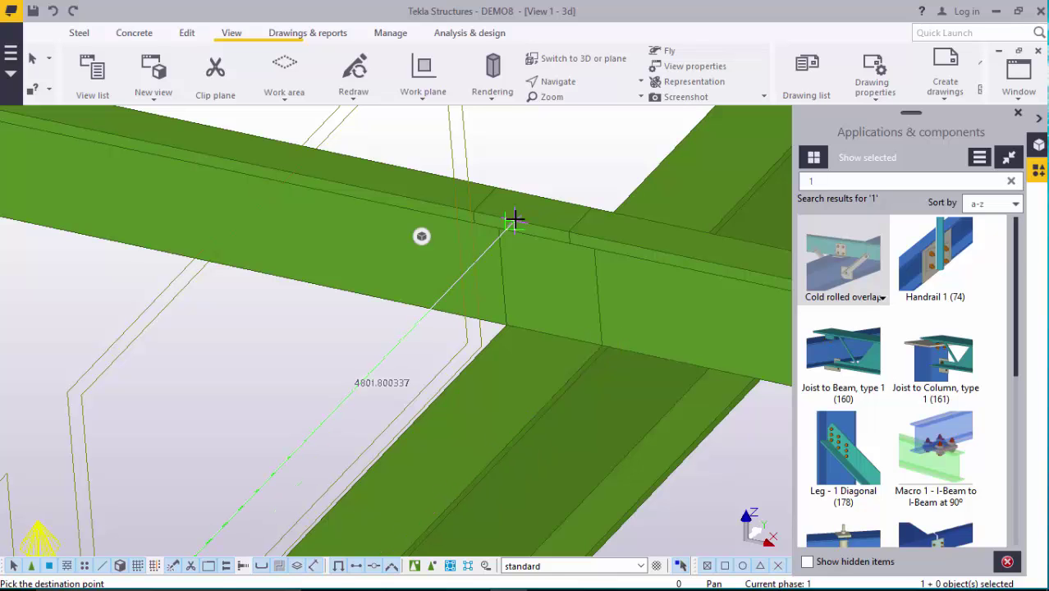
left_click(514, 219)
Place a copy of the overlap connection at the matching purlin overlap corner on the seventh purlin line
scroll(456, 311, "down", 4)
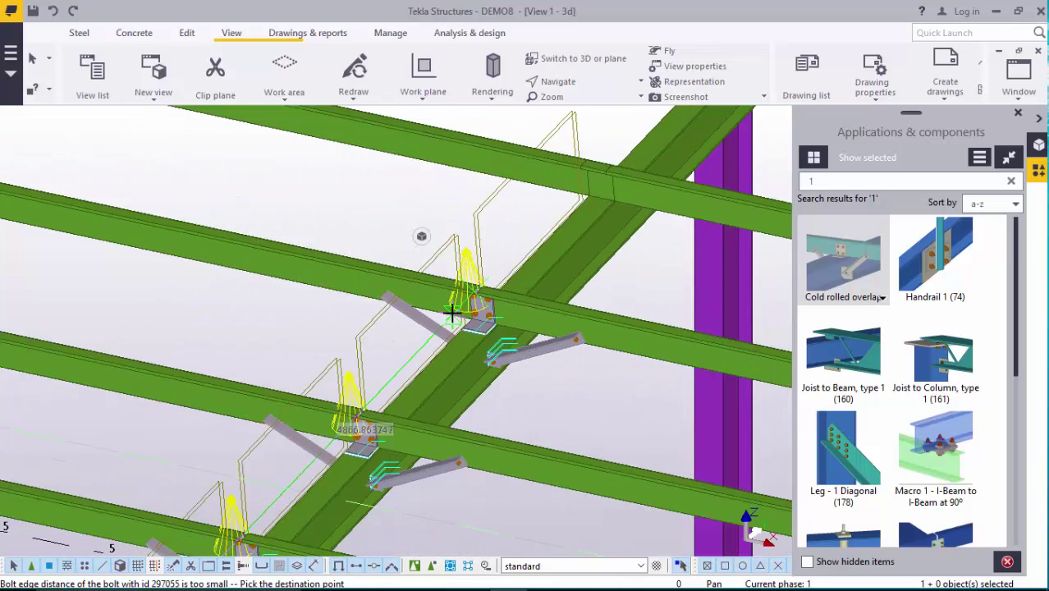
scroll(493, 234, "up", 5)
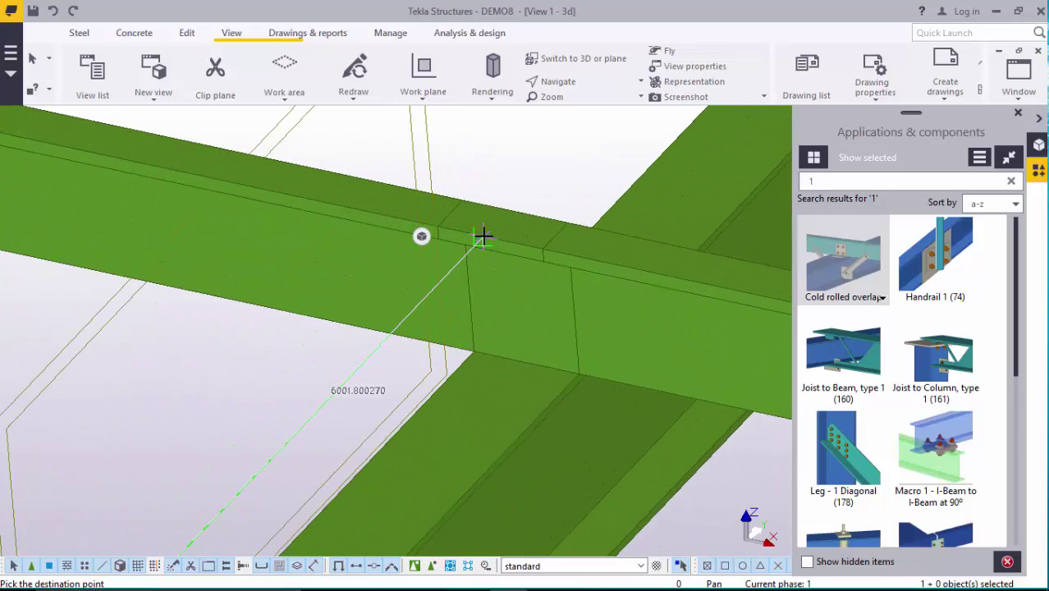
left_click(484, 236)
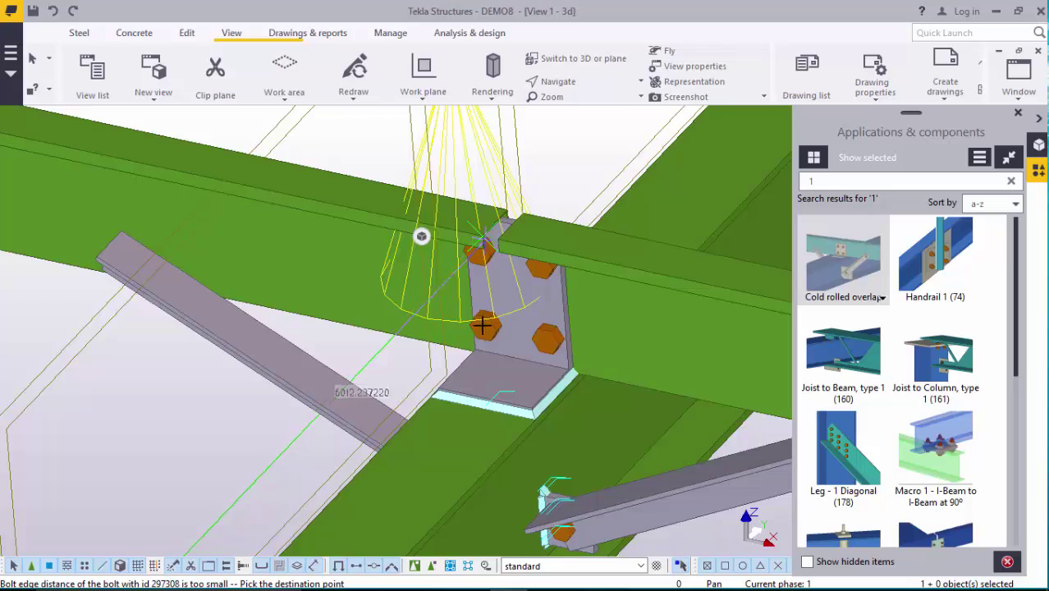
Place the last overlap connection copy on the ninth purlin line, skipping the already connected eighth line, and end the copying
scroll(457, 349, "down", 4)
scroll(458, 349, "down", 2)
scroll(628, 206, "up", 4)
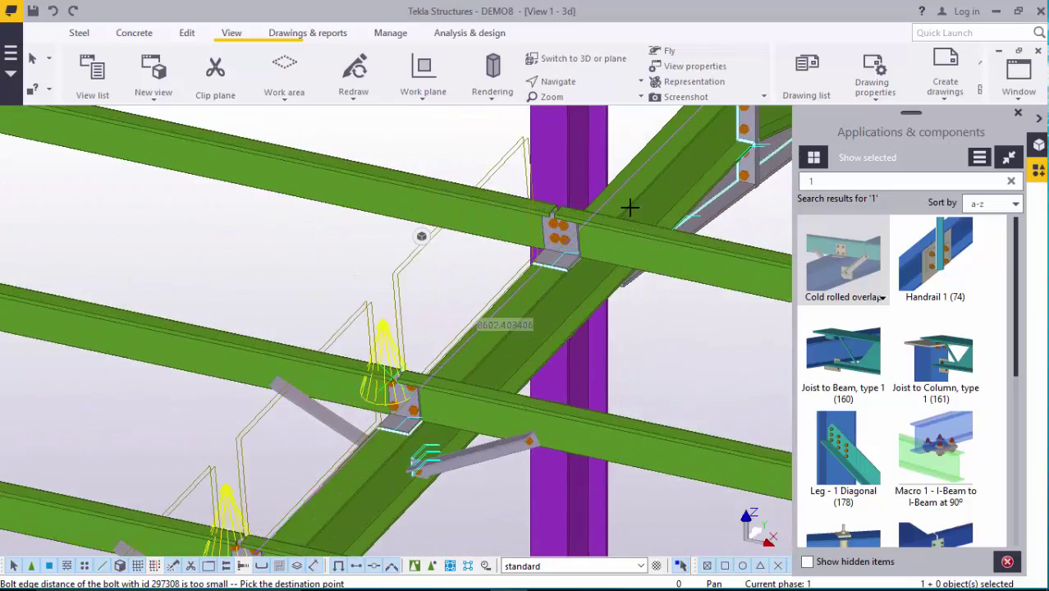
scroll(527, 300, "down", 3)
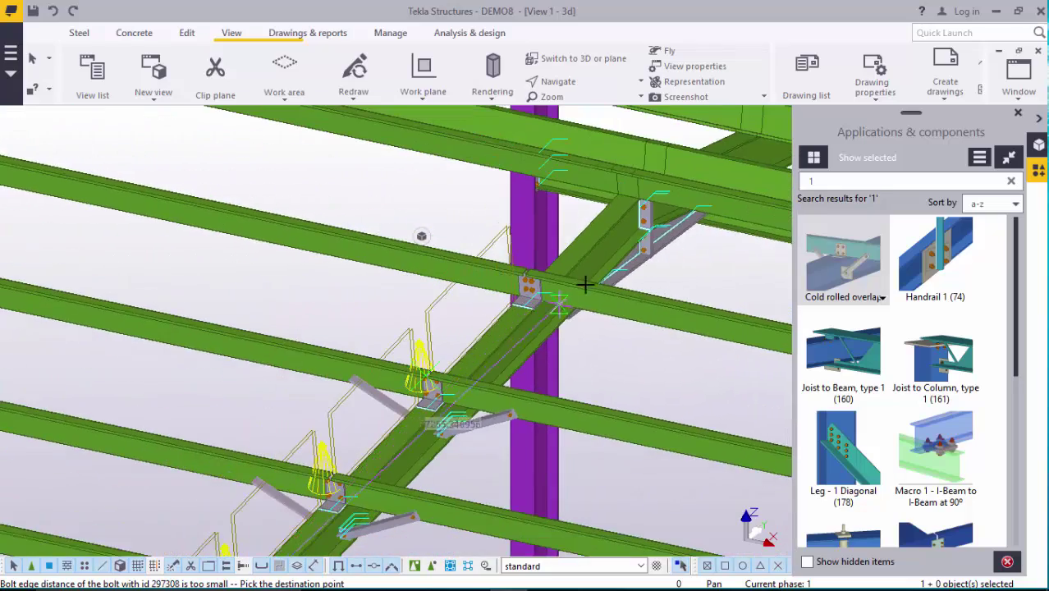
scroll(608, 185, "up", 4)
scroll(608, 185, "up", 4)
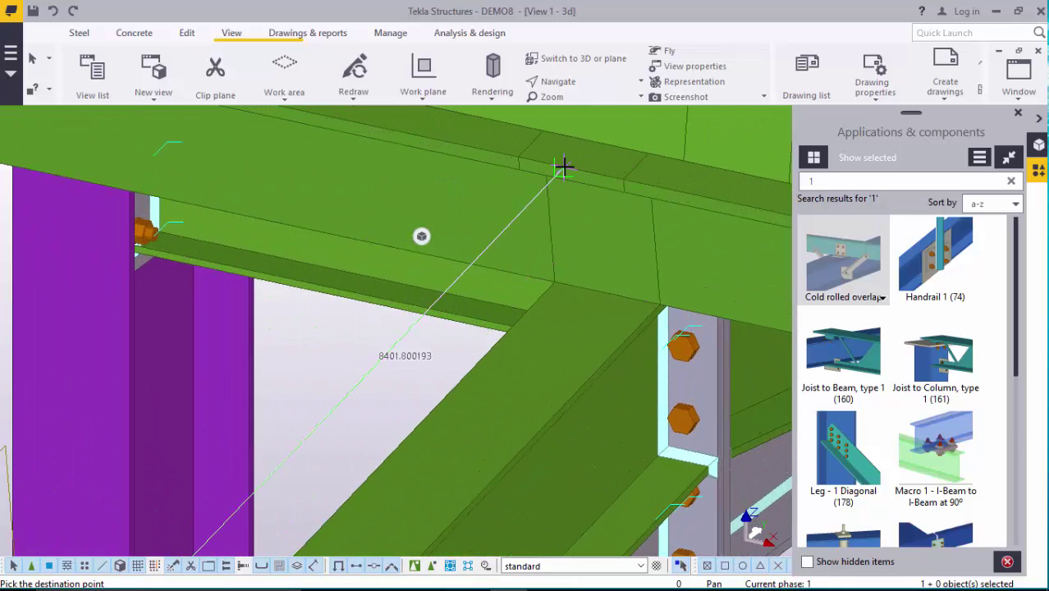
scroll(563, 173, "down", 3)
scroll(574, 238, "down", 4)
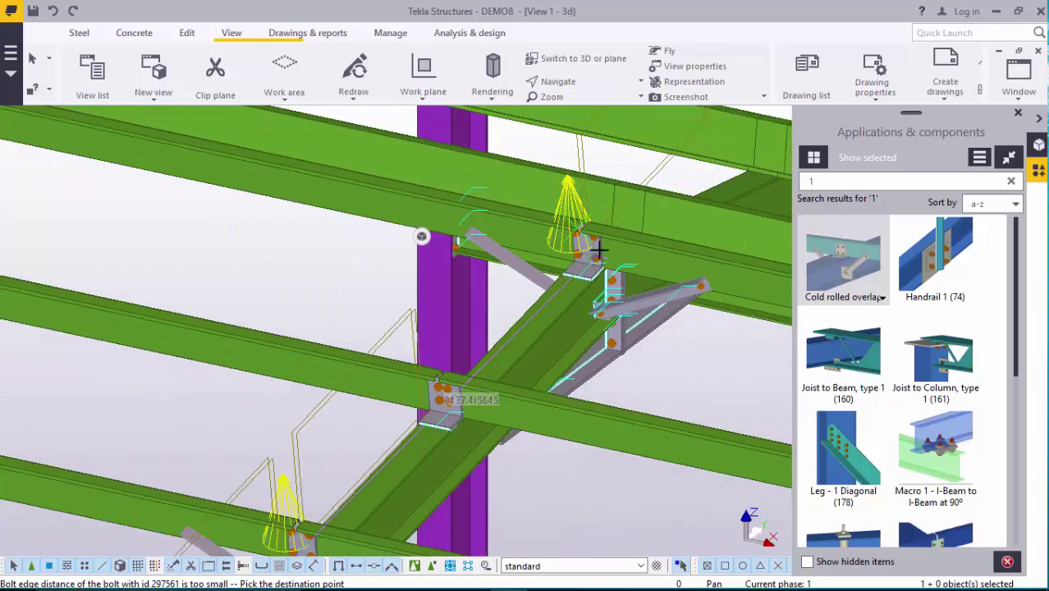
scroll(493, 288, "up", 5)
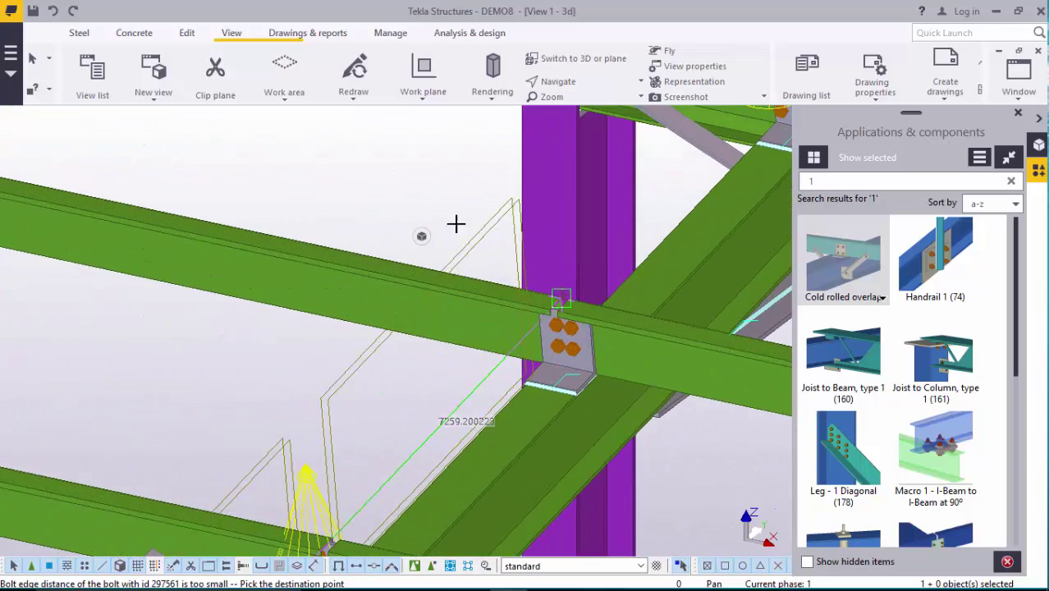
right_click(375, 145)
left_click(444, 157)
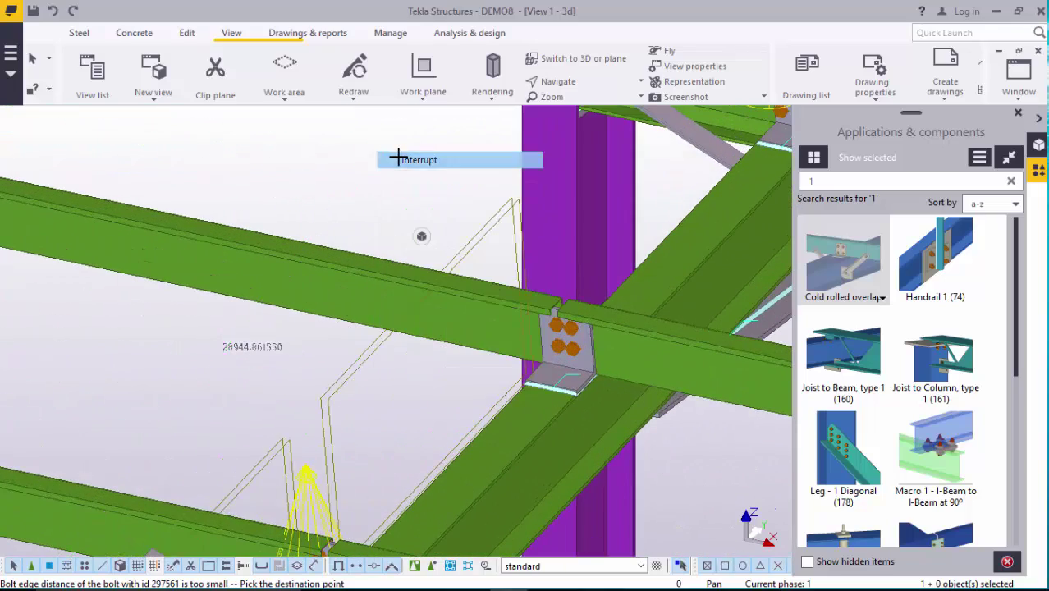
left_click(629, 337)
right_click(380, 152)
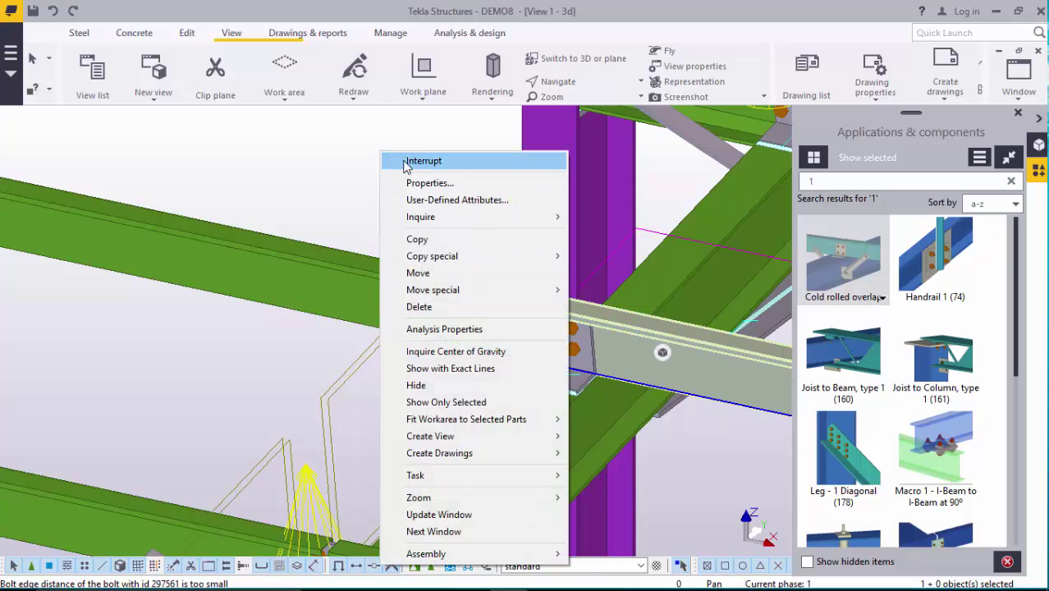
left_click(420, 306)
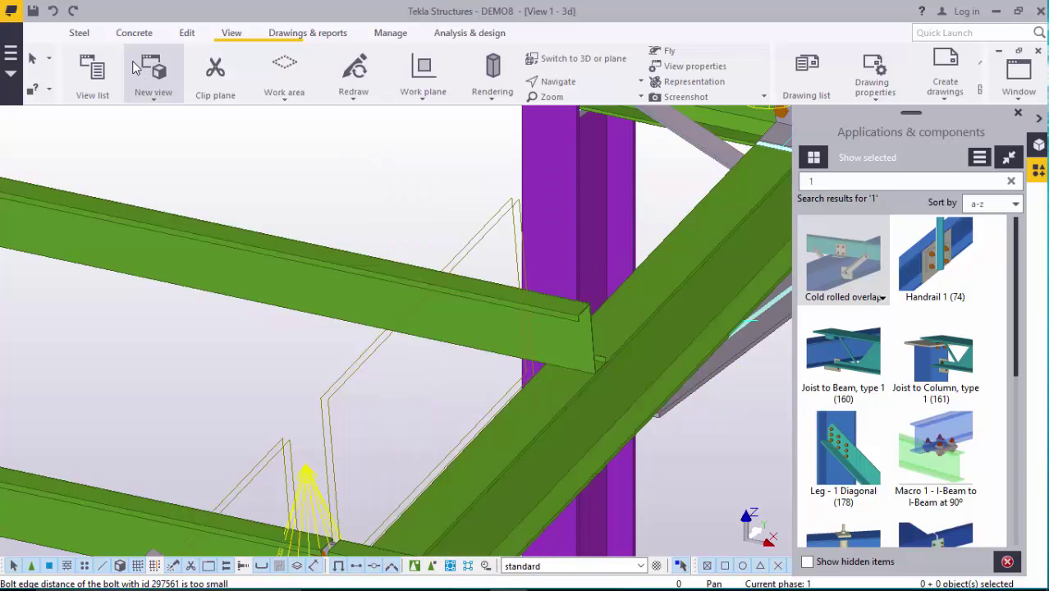
left_click(52, 11)
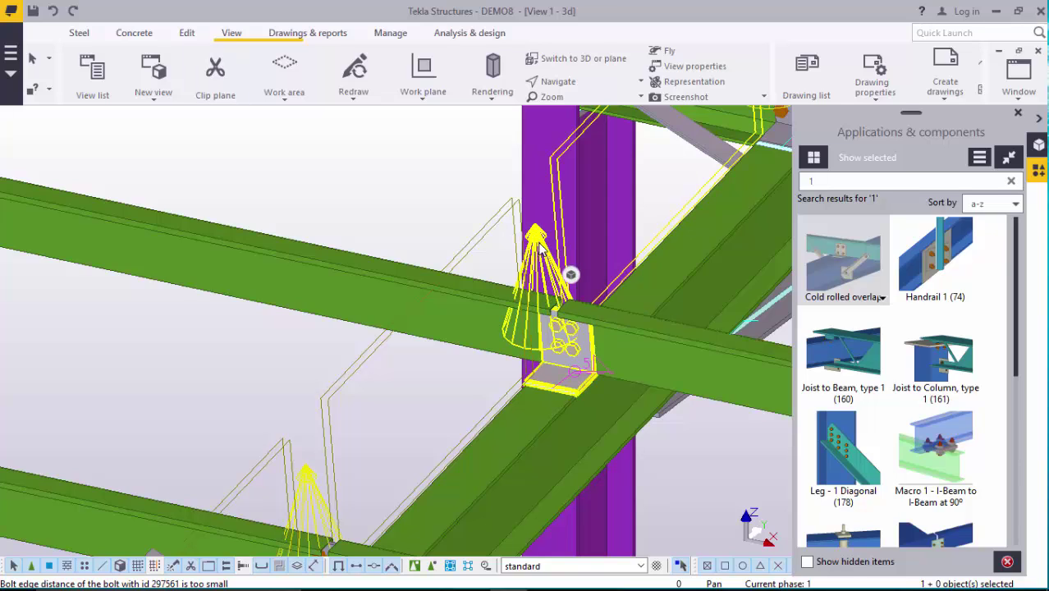
Replace the existing connection on the eighth purlin line with a new Cold rolled overlap component on the rafter and both overlapping purlins
right_click(540, 249)
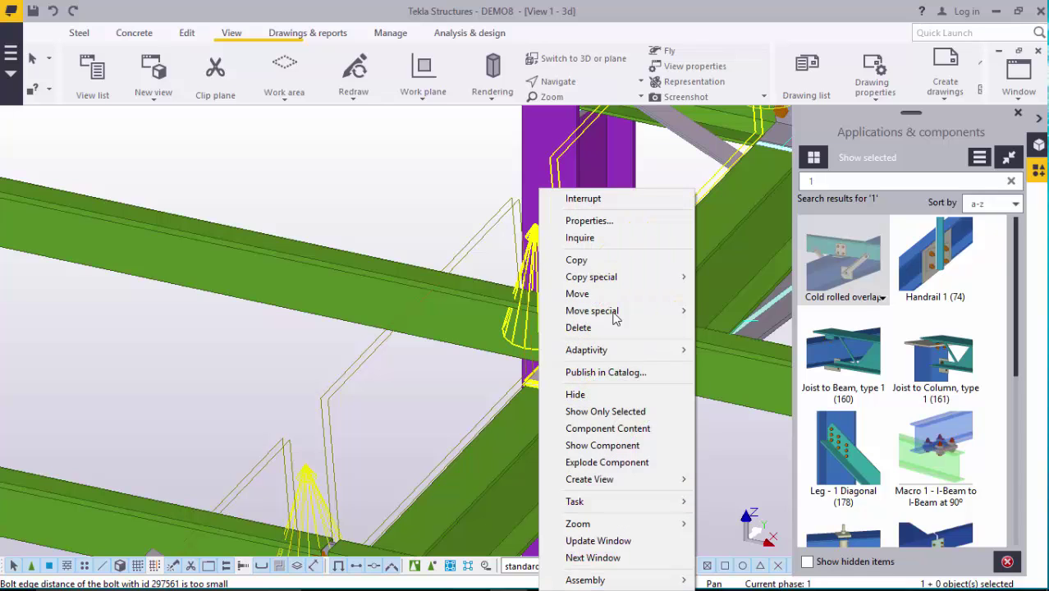
left_click(589, 328)
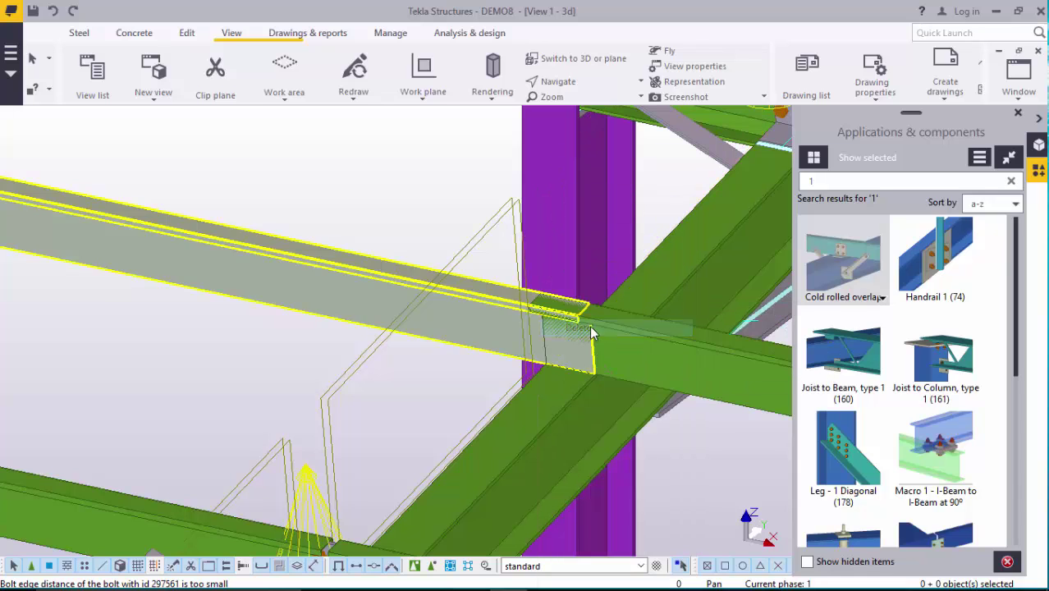
left_click(845, 300)
left_click(573, 431)
left_click(502, 332)
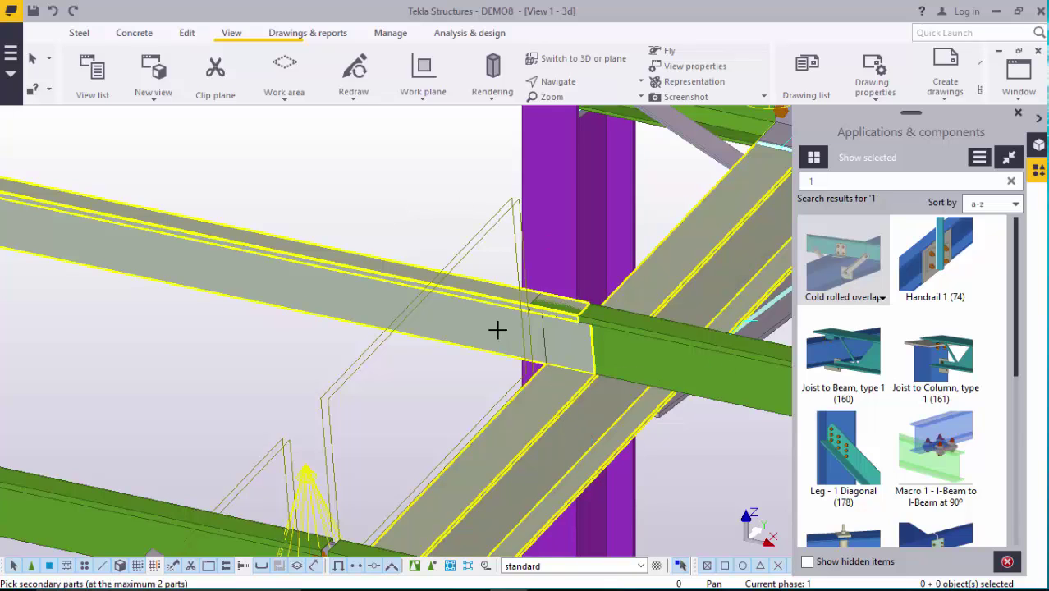
left_click(623, 349)
middle_click(563, 390)
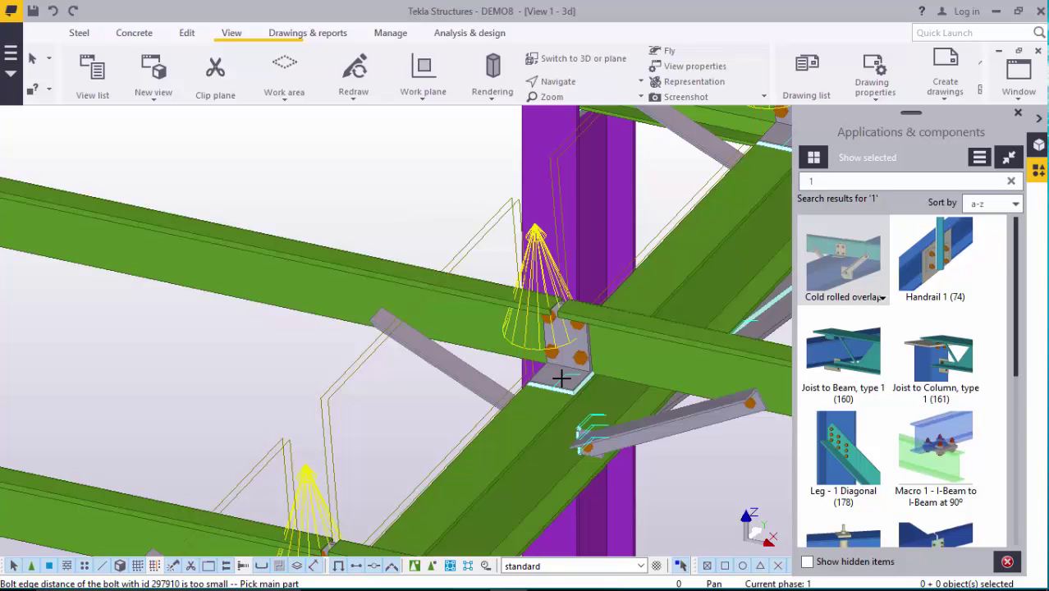
right_click(375, 189)
left_click(415, 197)
Select all nine Cold rolled overlap connections along the rafter, from the first purlin line above the column to the ninth
scroll(503, 258, "down", 10)
scroll(540, 282, "down", 3)
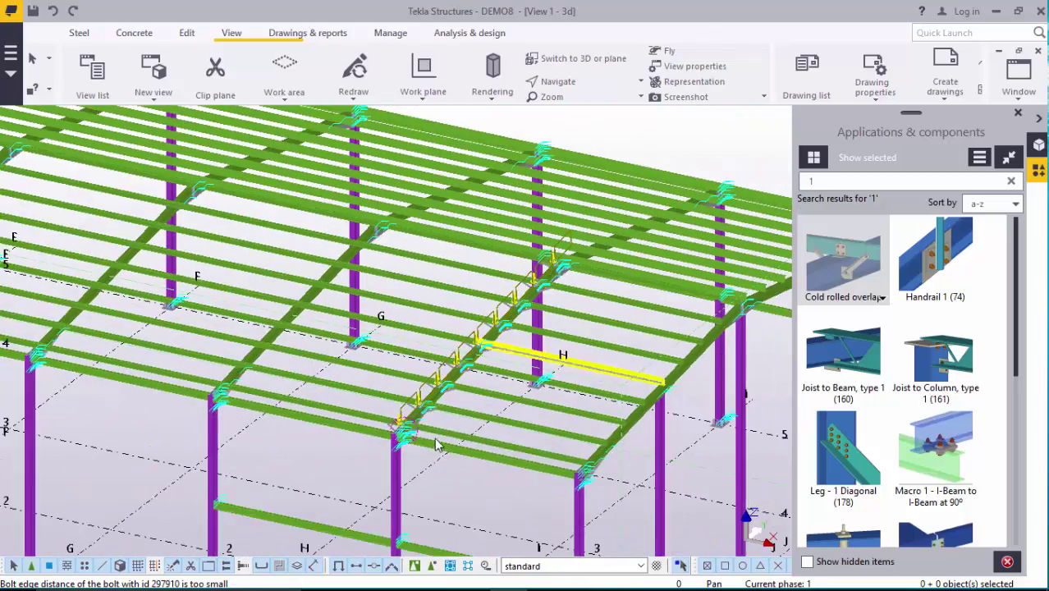
scroll(405, 421, "up", 10)
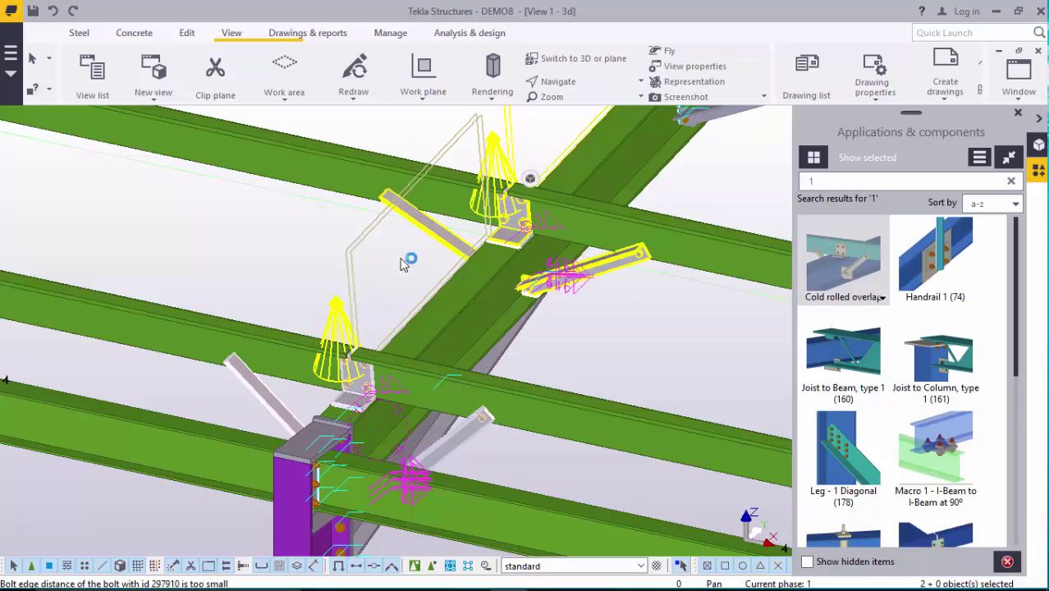
scroll(497, 164, "down", 3)
scroll(491, 184, "up", 2)
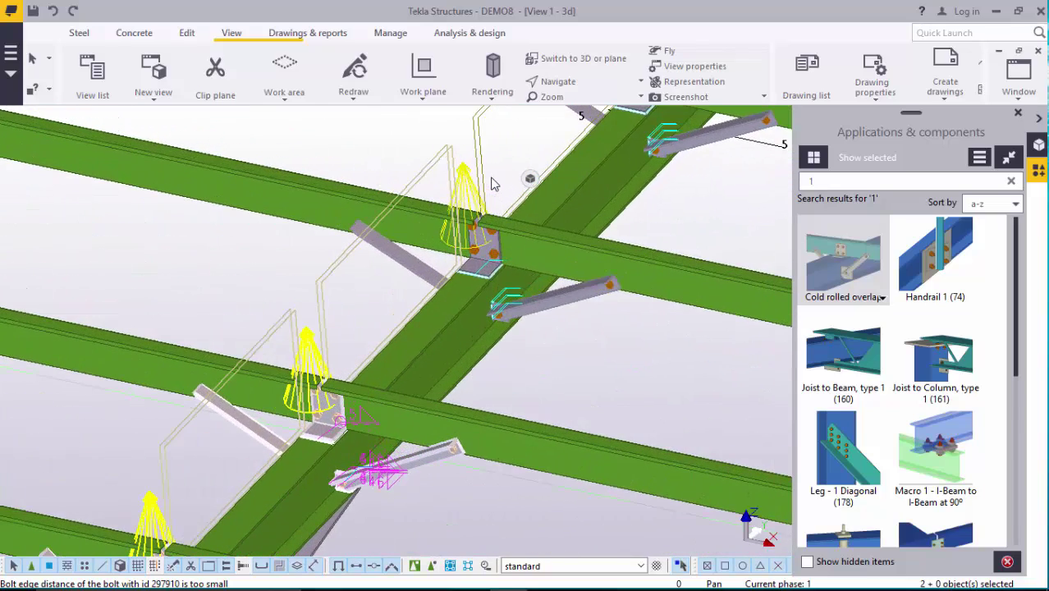
scroll(467, 177, "up", 1)
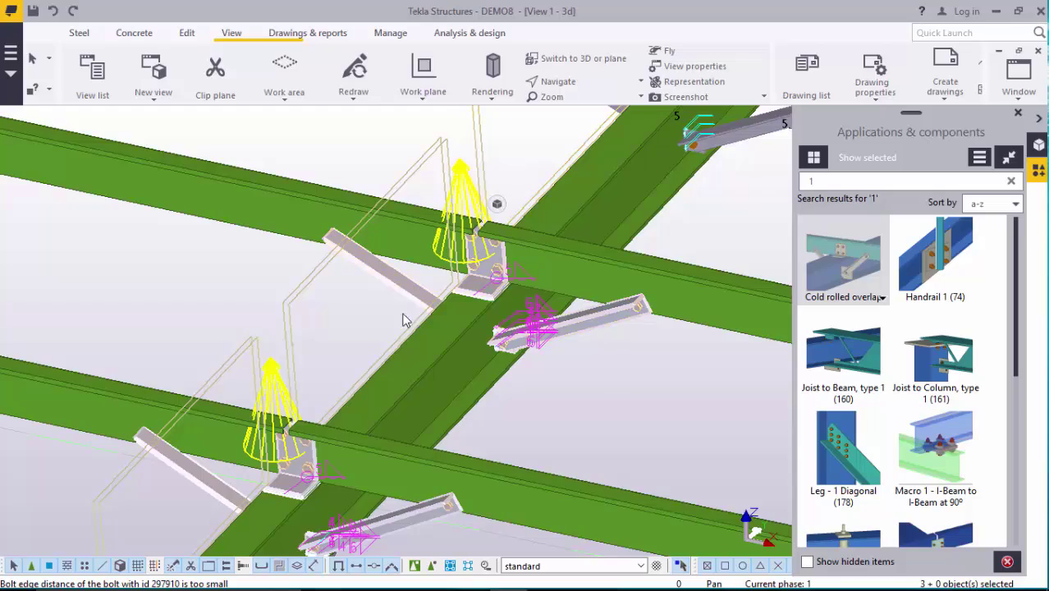
scroll(485, 177, "down", 4)
scroll(505, 175, "up", 3)
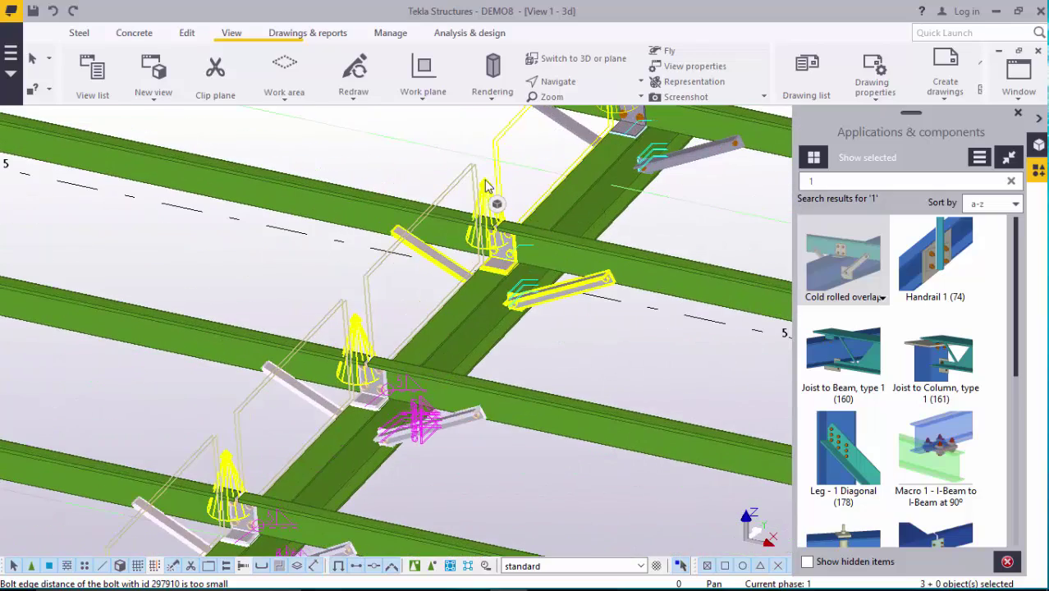
scroll(575, 134, "down", 2)
scroll(561, 150, "down", 2)
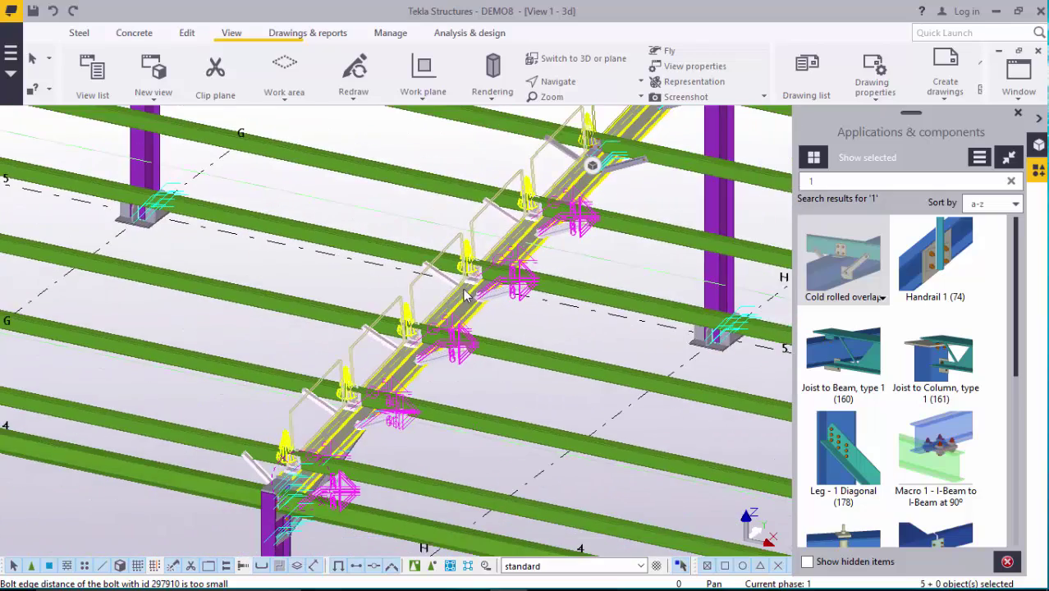
scroll(597, 124, "up", 2)
scroll(405, 325, "down", 2)
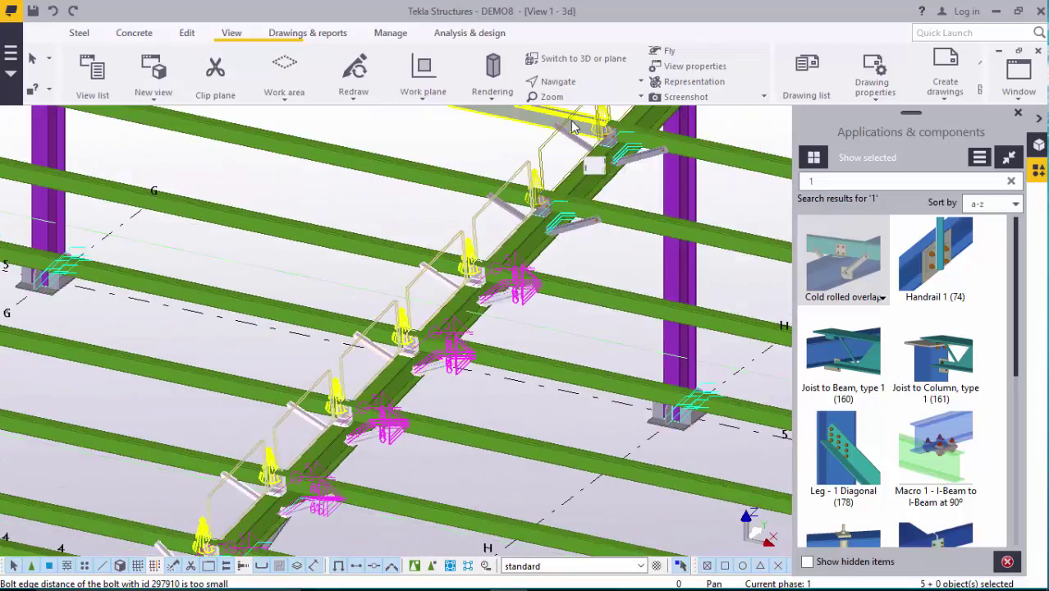
scroll(624, 147, "up", 2)
left_click(629, 144, "shift")
scroll(558, 231, "up", 2)
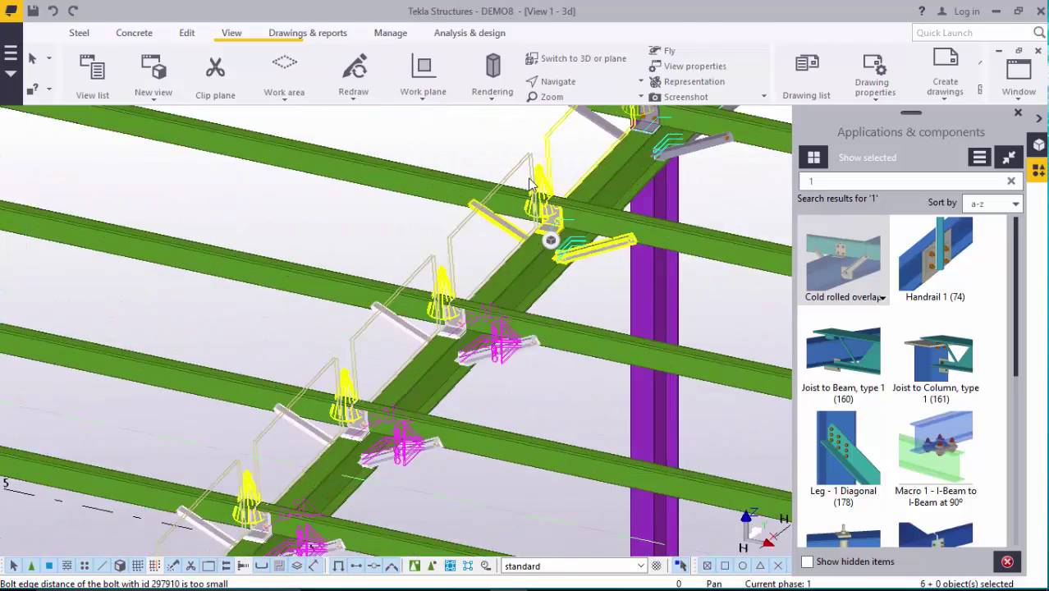
scroll(493, 279, "down", 2)
left_click(491, 282, "shift")
scroll(526, 193, "up", 3)
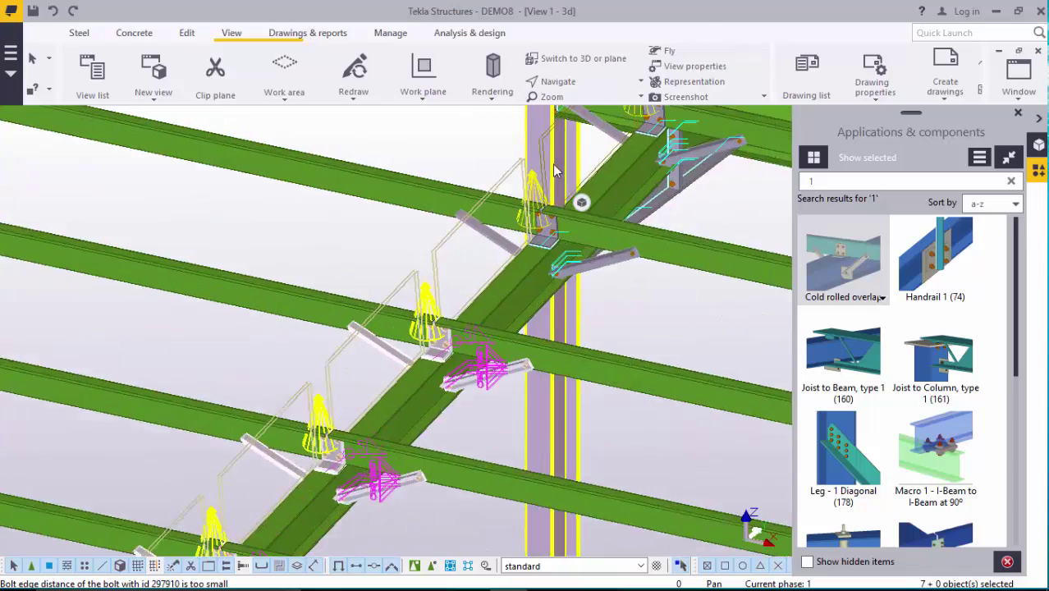
scroll(454, 307, "down", 2)
scroll(603, 129, "up", 2)
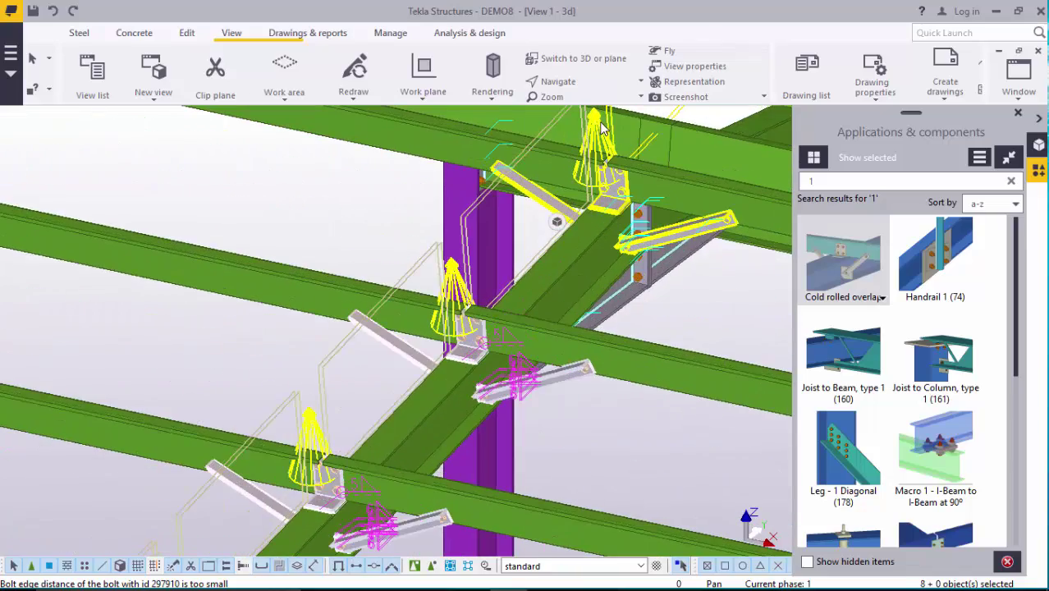
scroll(602, 133, "down", 8)
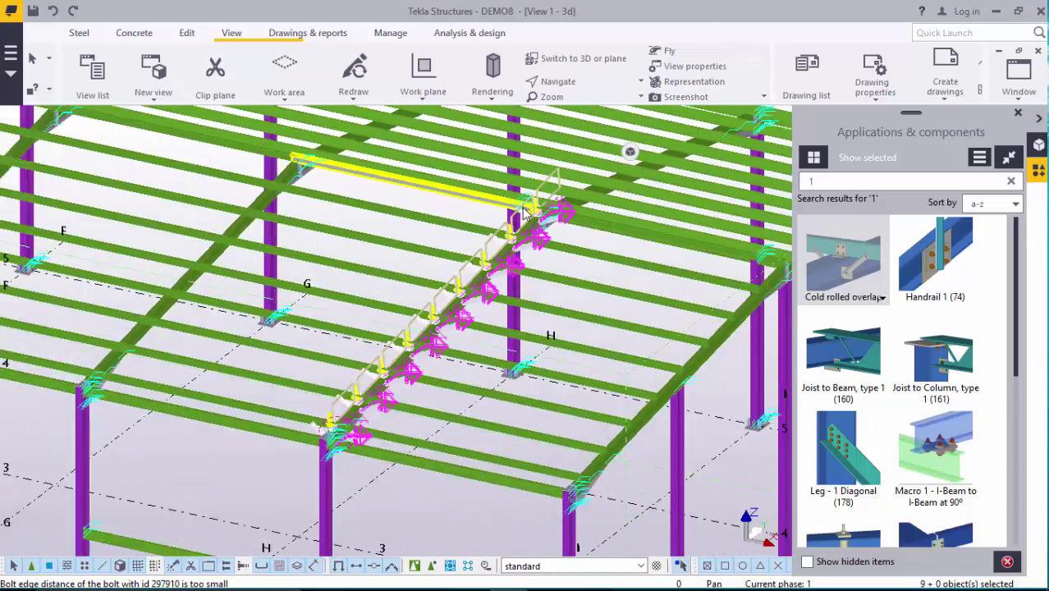
Copy the nine selected overlap connections from the outer end of grid line I to the outer end of grid line H
scroll(530, 211, "down", 2)
scroll(398, 529, "up", 5)
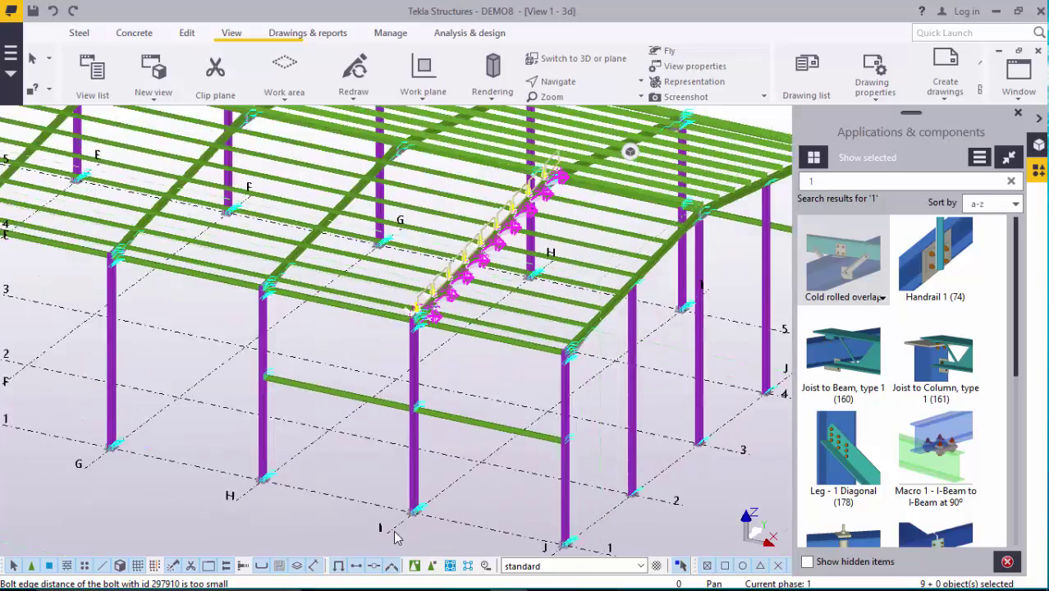
scroll(396, 534, "up", 1)
scroll(476, 374, "down", 5)
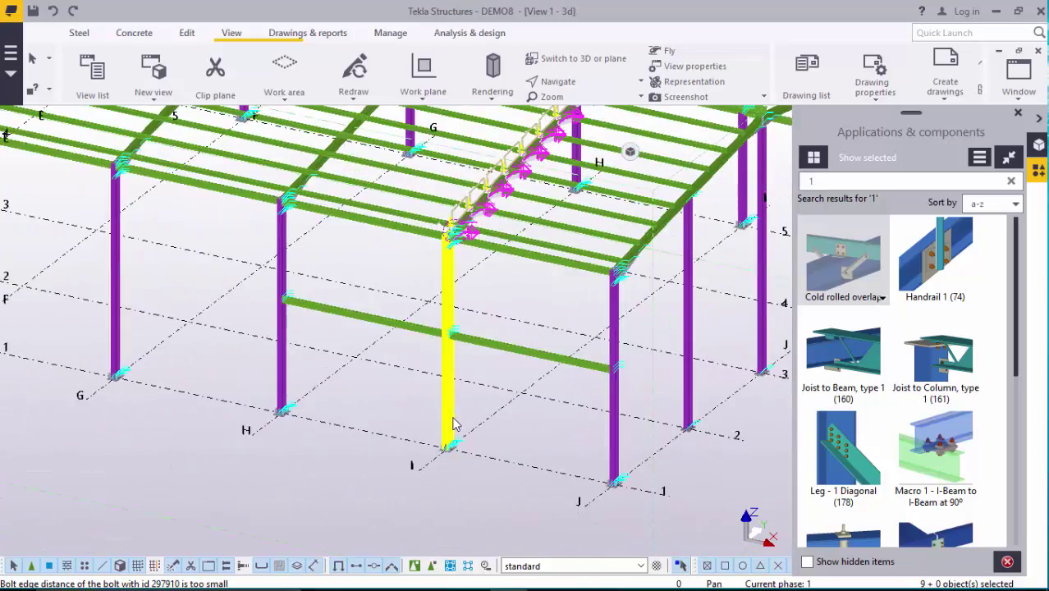
scroll(475, 349, "up", 2)
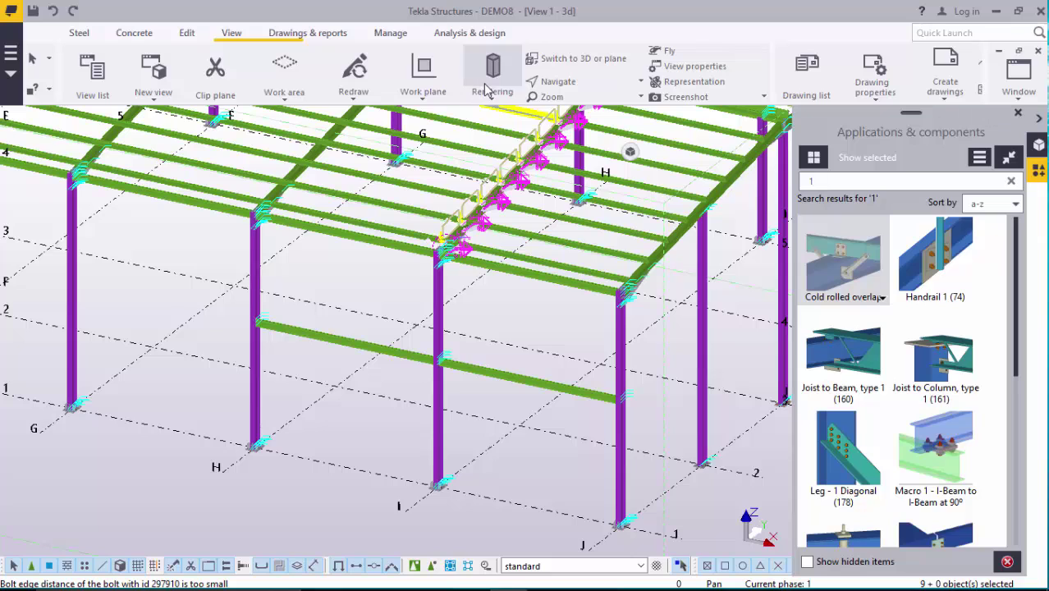
right_click(355, 269)
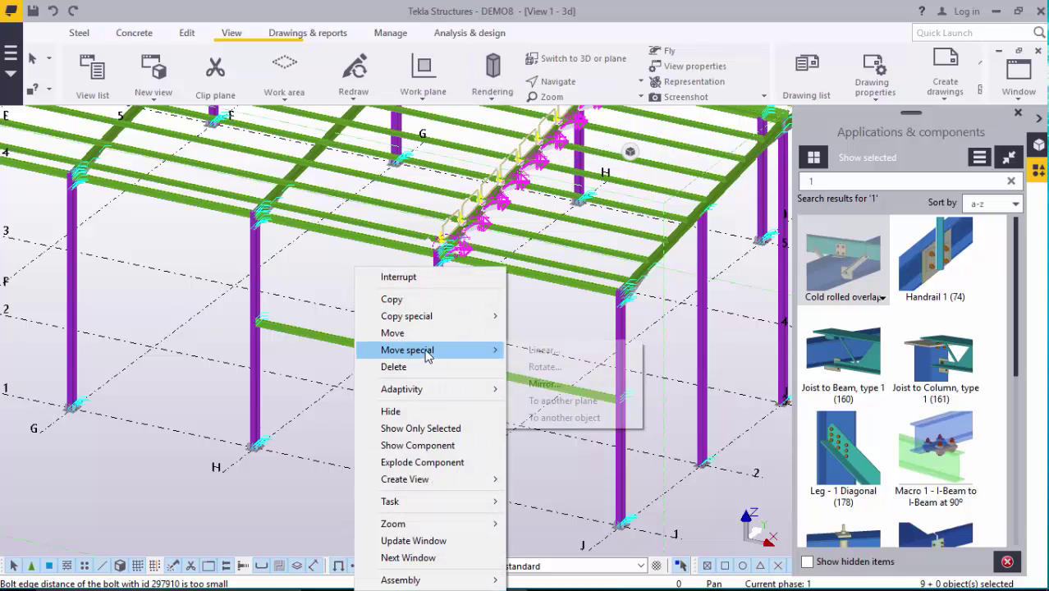
left_click(423, 299)
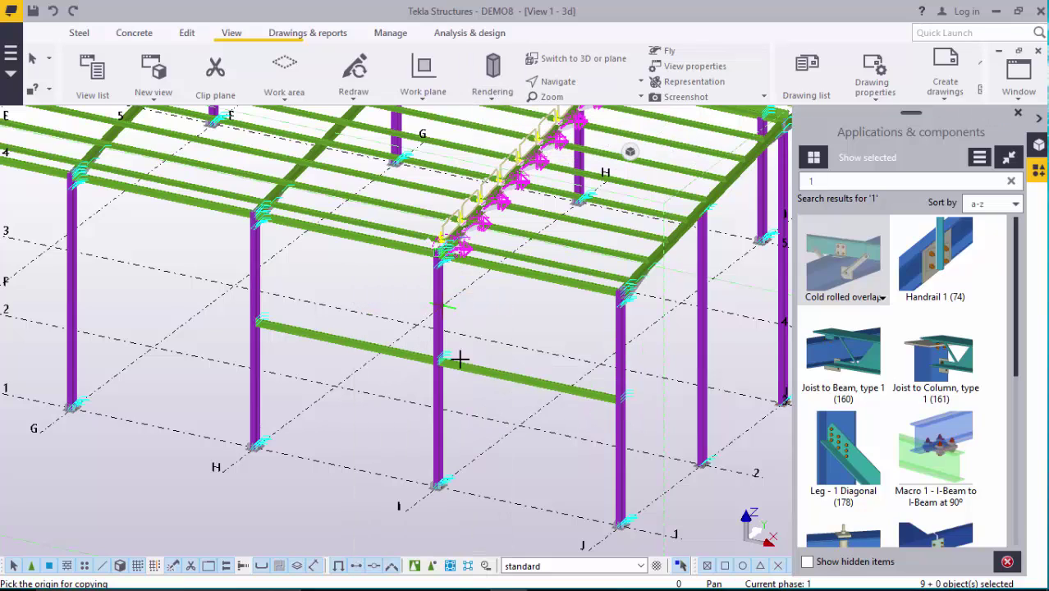
scroll(402, 519, "up", 5)
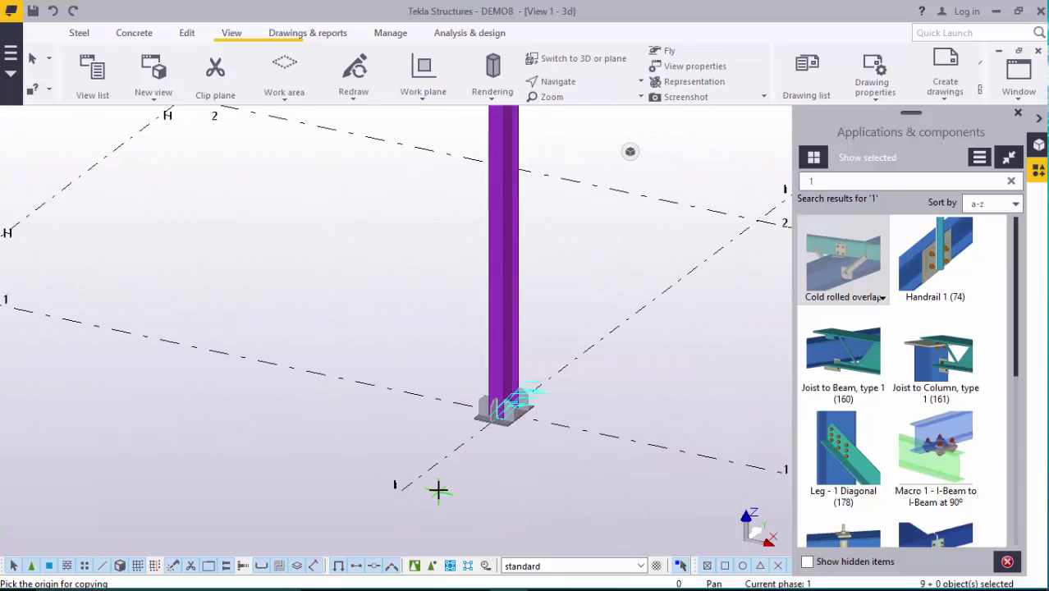
left_click(459, 456)
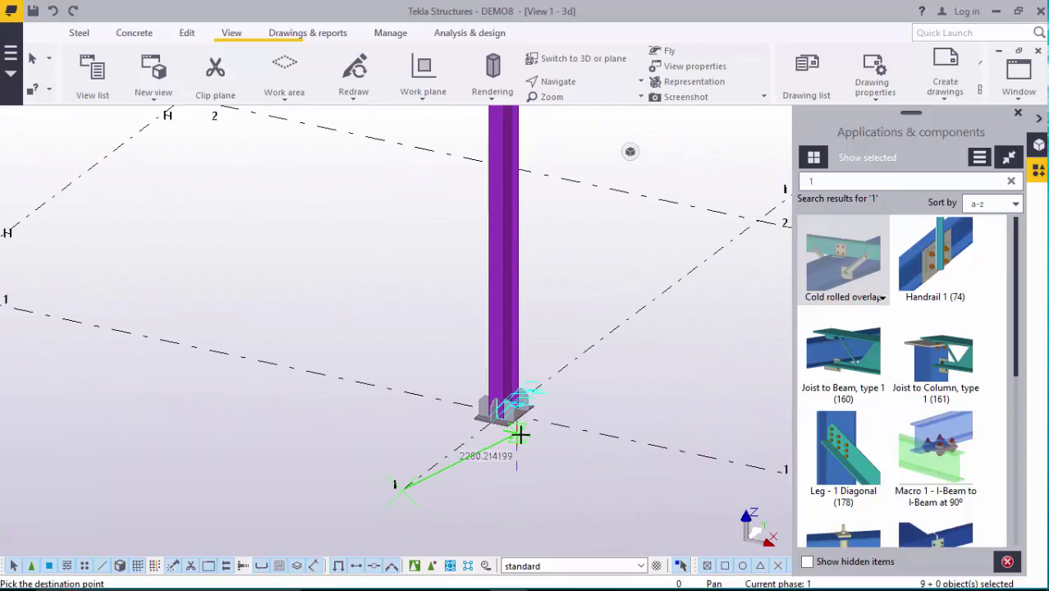
scroll(562, 439, "down", 5)
scroll(397, 429, "up", 4)
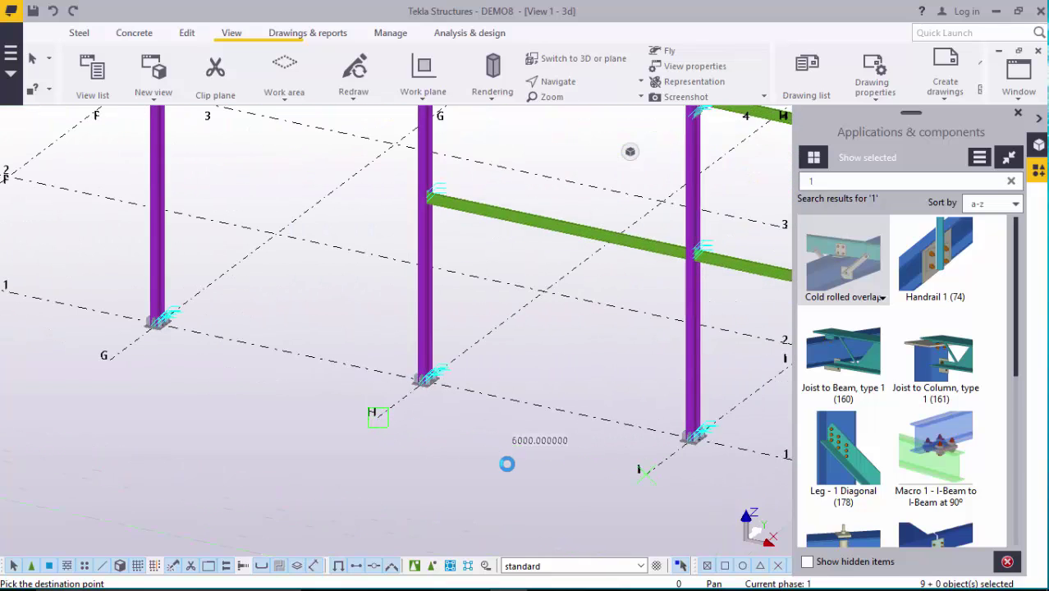
Place further copies of the connection set at the outer ends of grid lines G and F
scroll(511, 461, "down", 5)
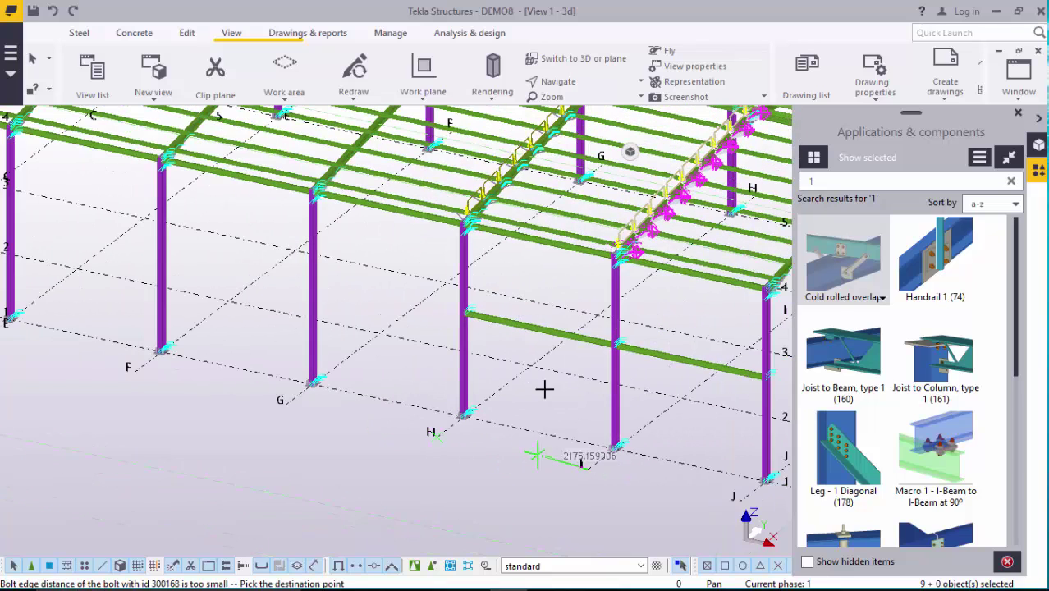
scroll(302, 403, "up", 4)
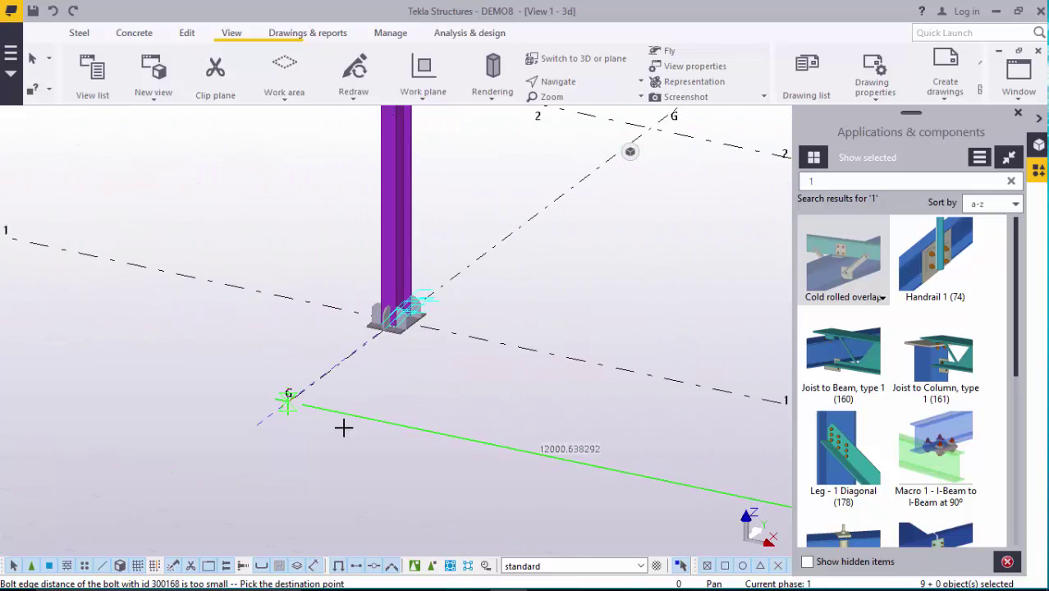
left_click(302, 399)
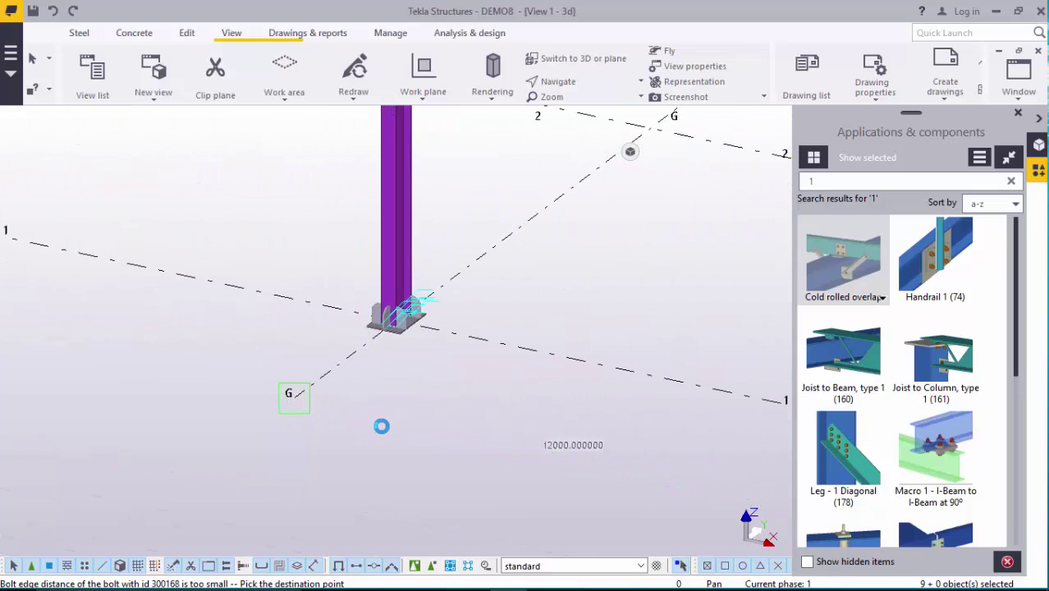
scroll(501, 443, "down", 4)
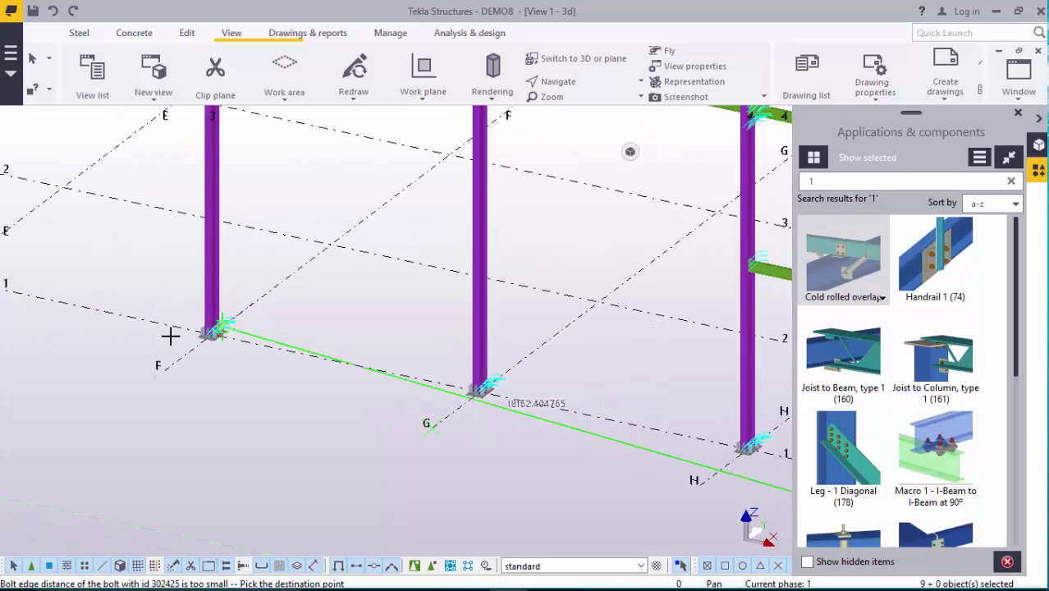
scroll(165, 369, "up", 5)
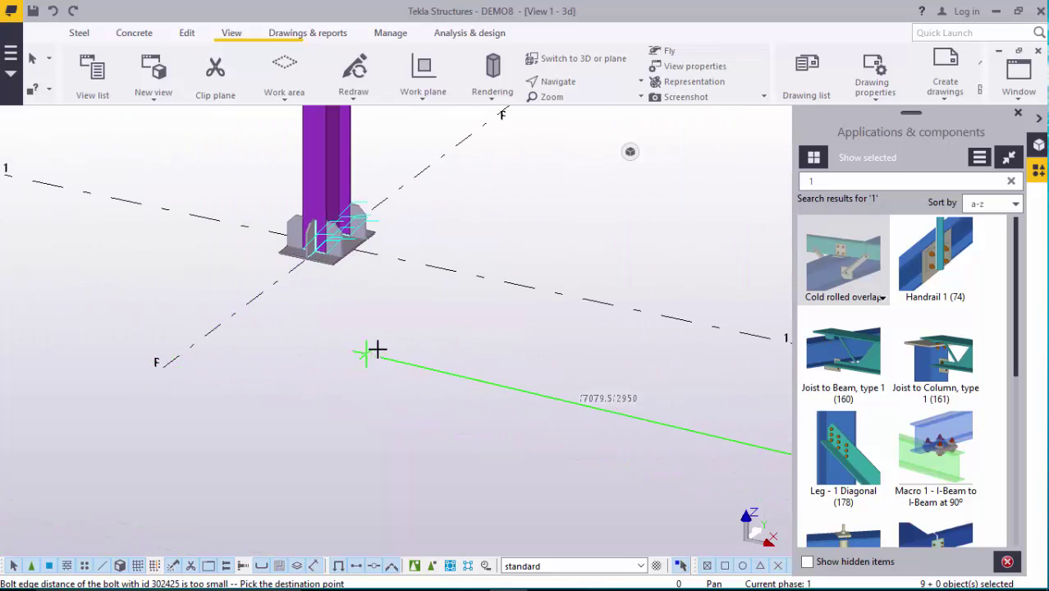
left_click(164, 366)
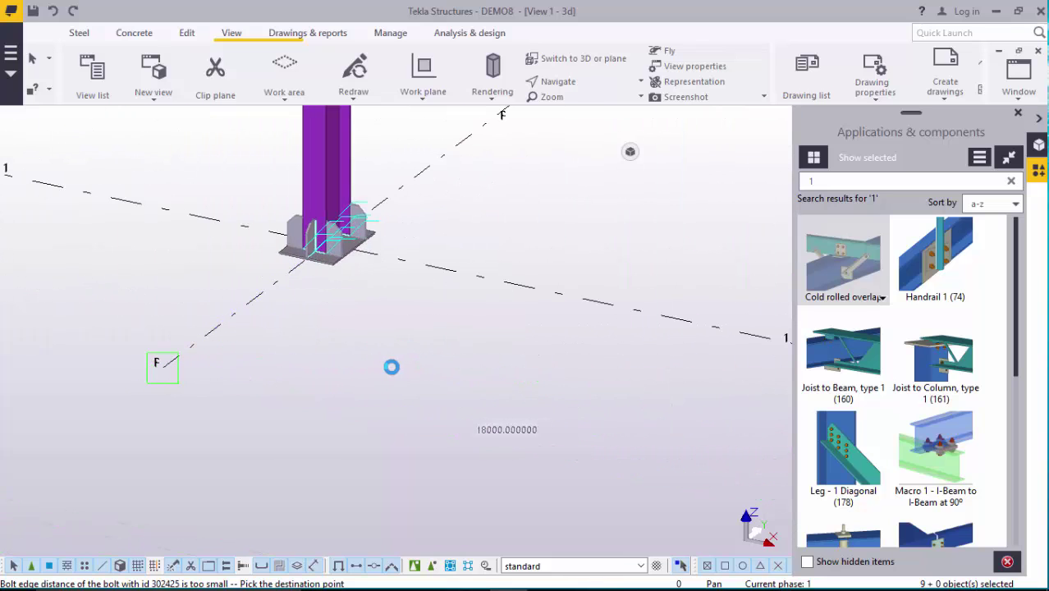
Place copies of the connection set at the outer ends of grid lines E and C
scroll(565, 397, "down", 4)
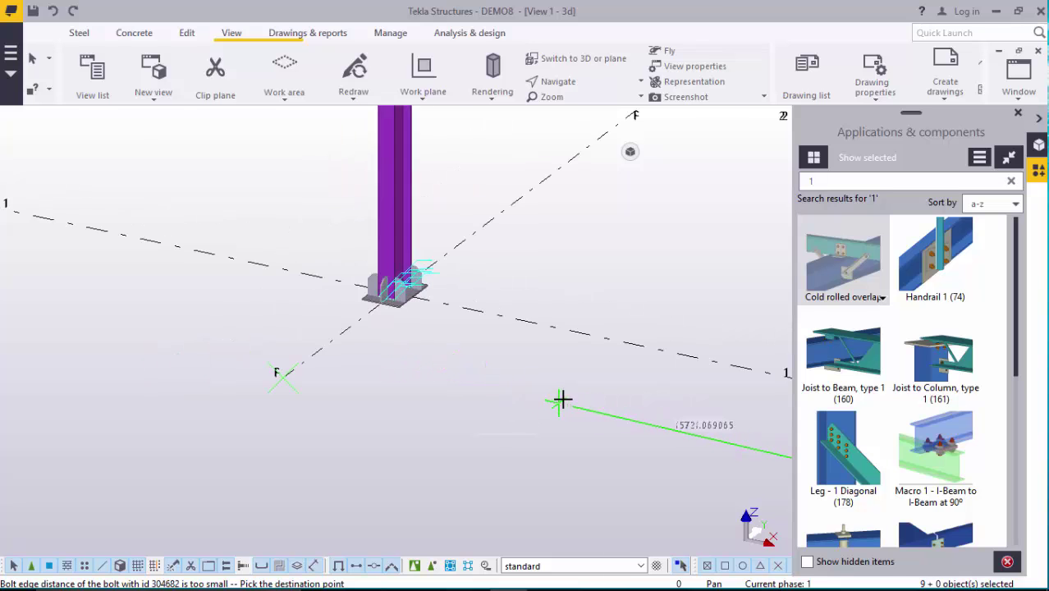
scroll(299, 324, "down", 2)
scroll(246, 344, "up", 5)
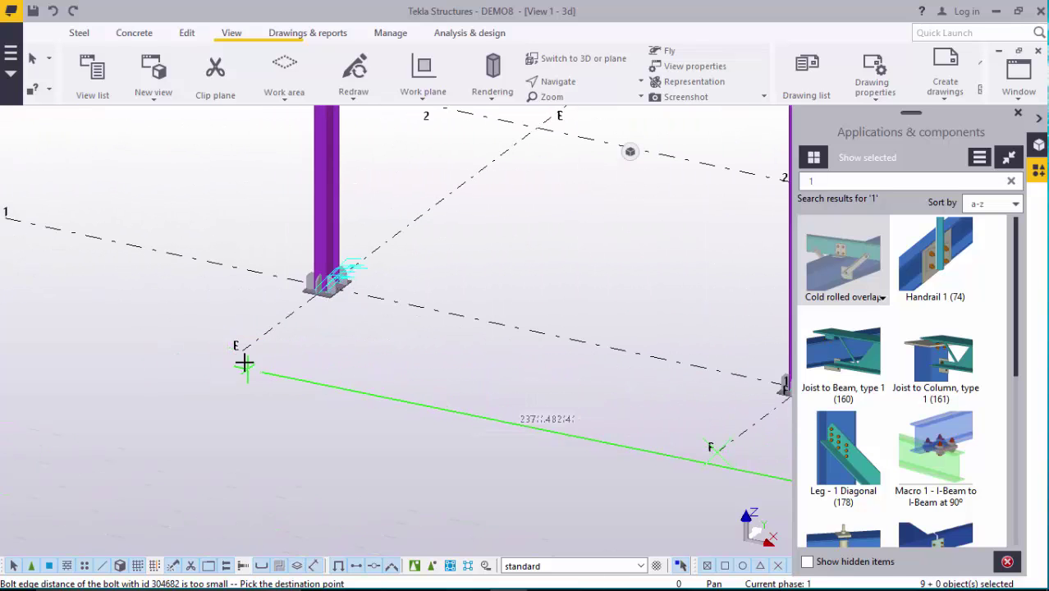
left_click(242, 348)
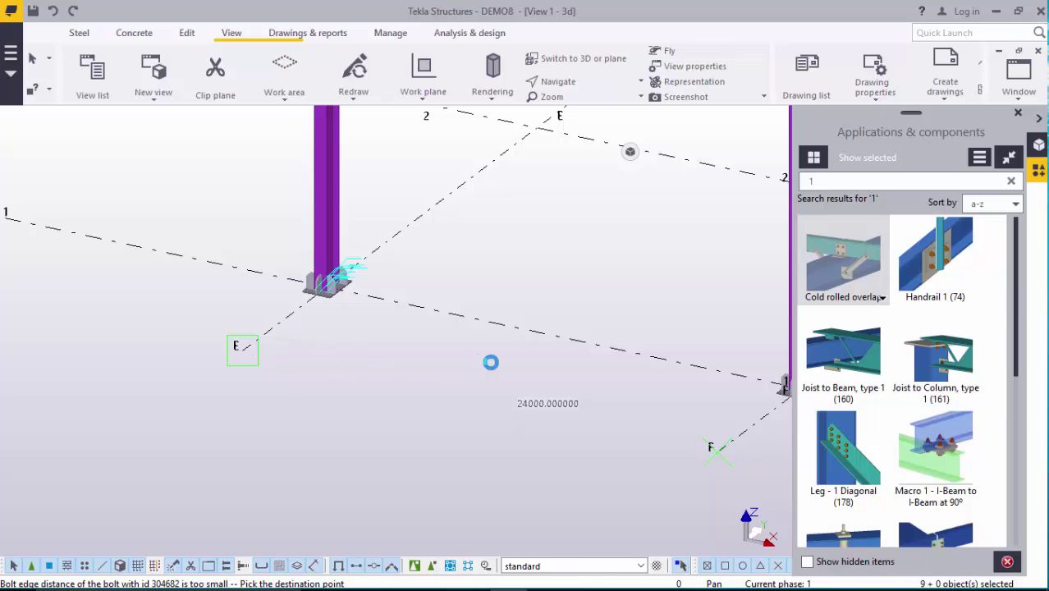
scroll(498, 368, "down", 4)
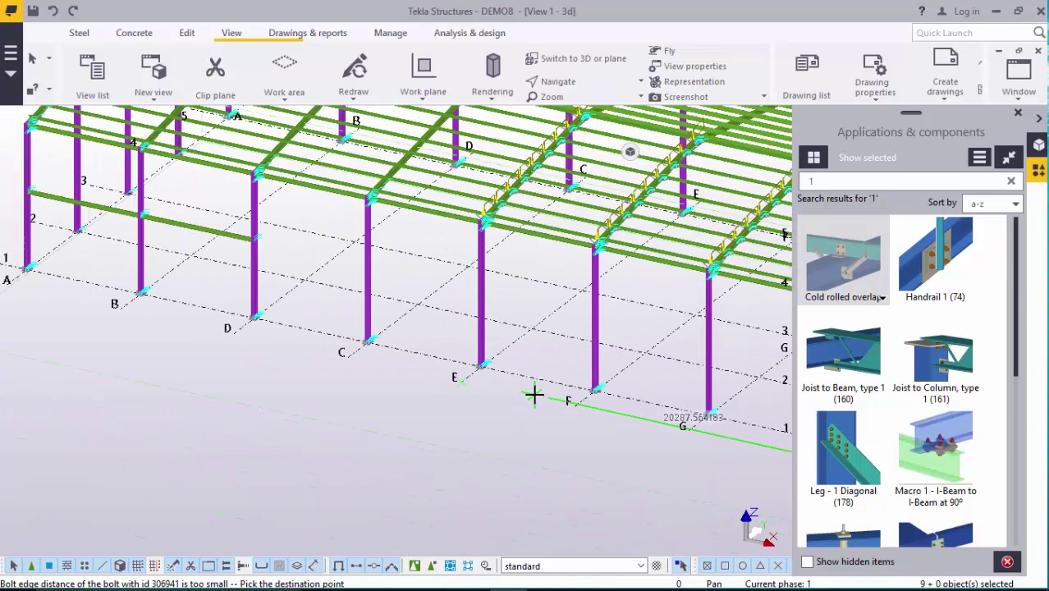
scroll(351, 353, "up", 4)
scroll(357, 353, "up", 2)
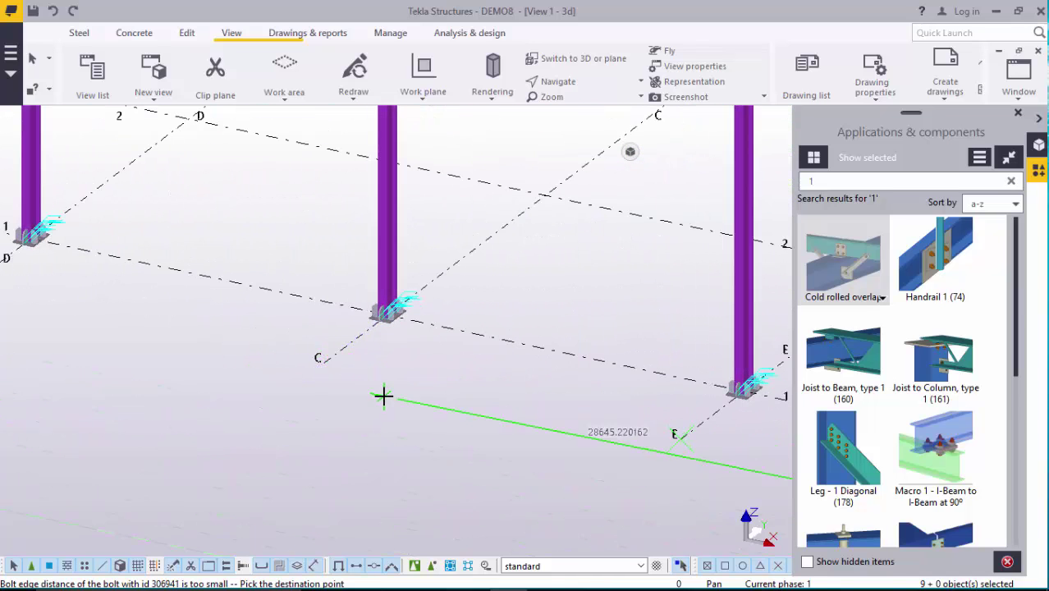
left_click(324, 362)
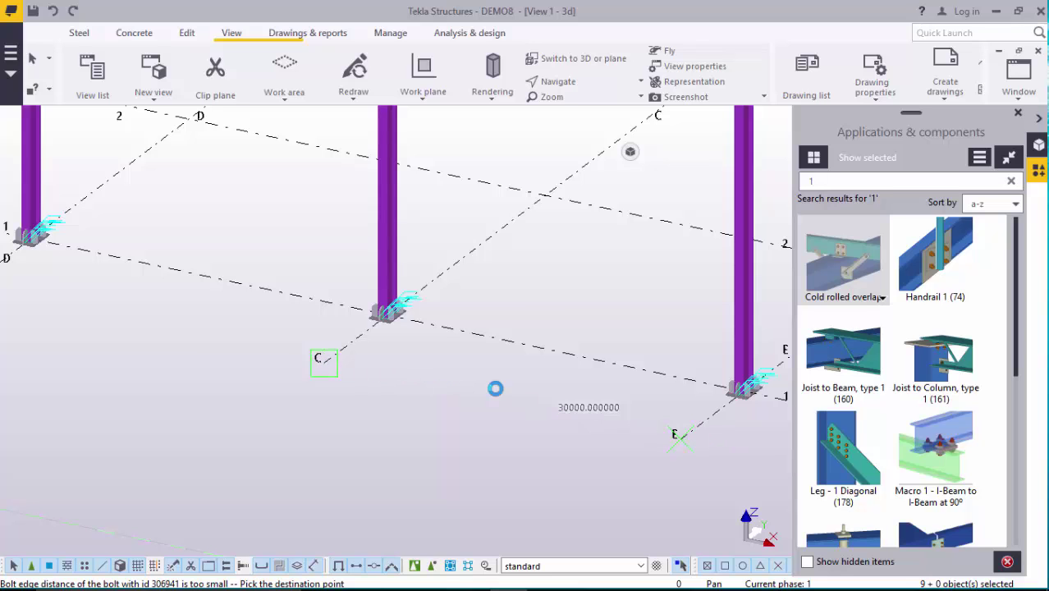
Place a copy of the connection set at the outer end of grid line D
scroll(498, 390, "down", 4)
scroll(279, 344, "up", 3)
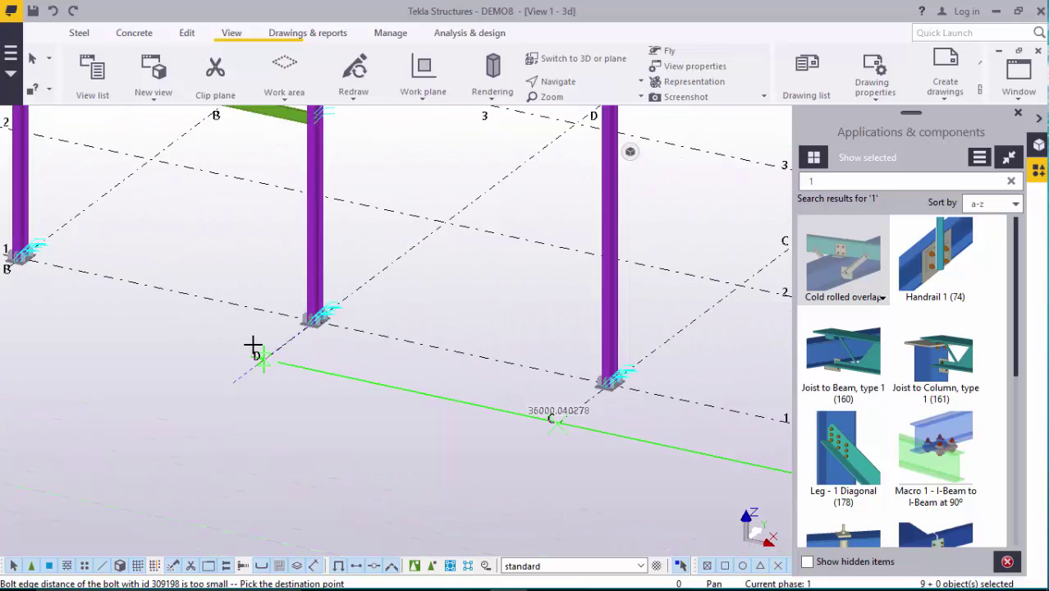
scroll(253, 345, "up", 2)
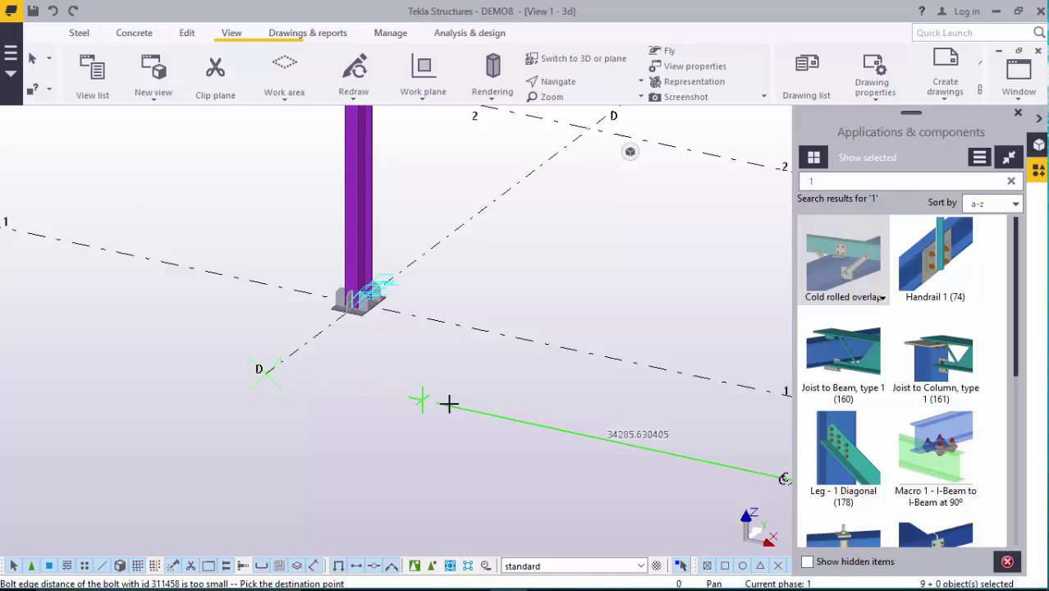
Place the last copy of the connection set at the outer end of grid line B, leave out end frame A, and end the copying
scroll(460, 405, "down", 4)
scroll(232, 359, "up", 3)
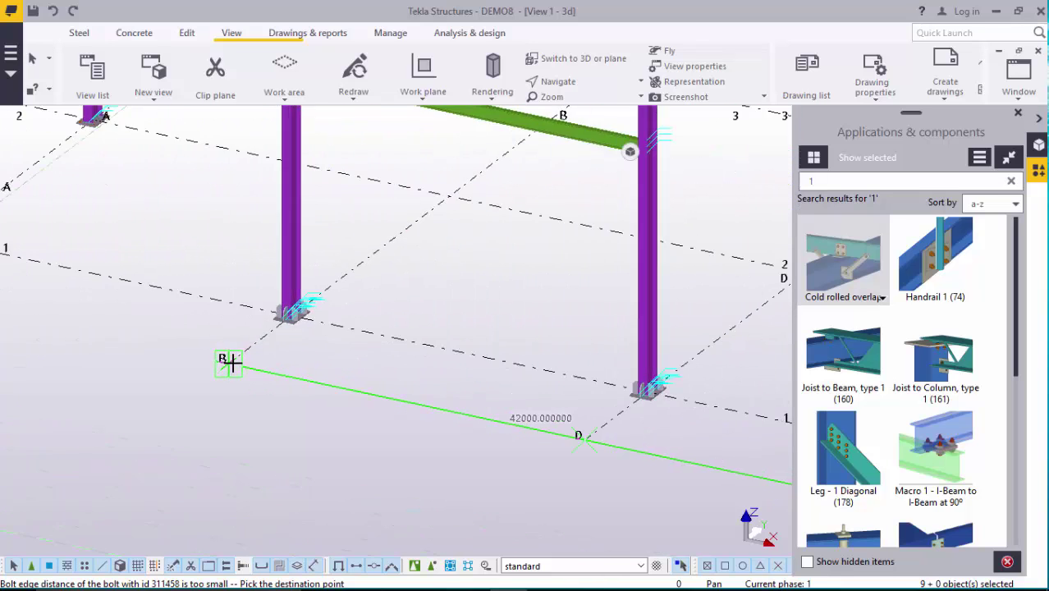
scroll(230, 361, "up", 2)
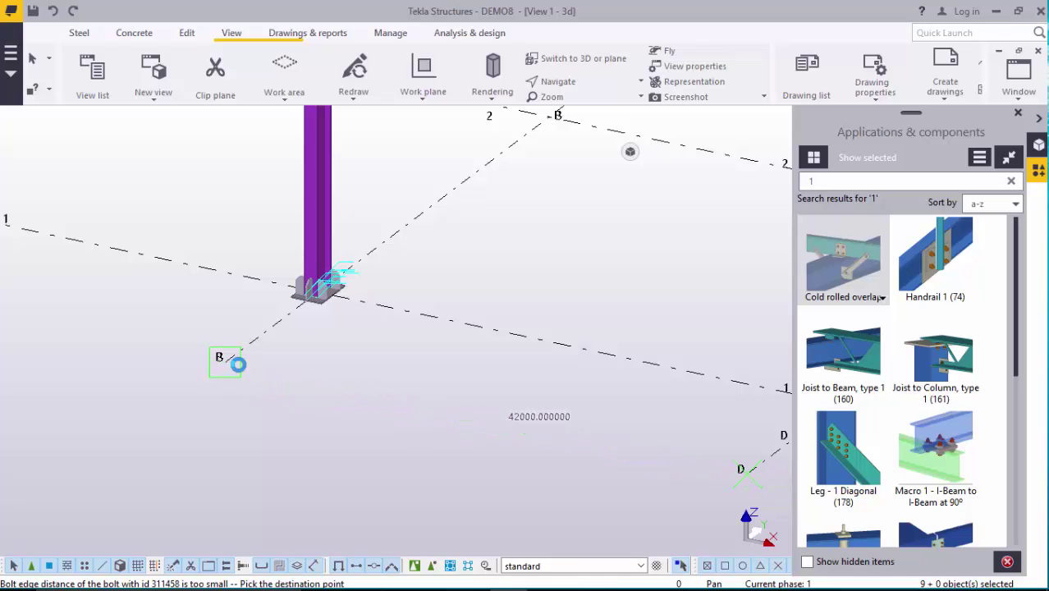
scroll(440, 417, "down", 5)
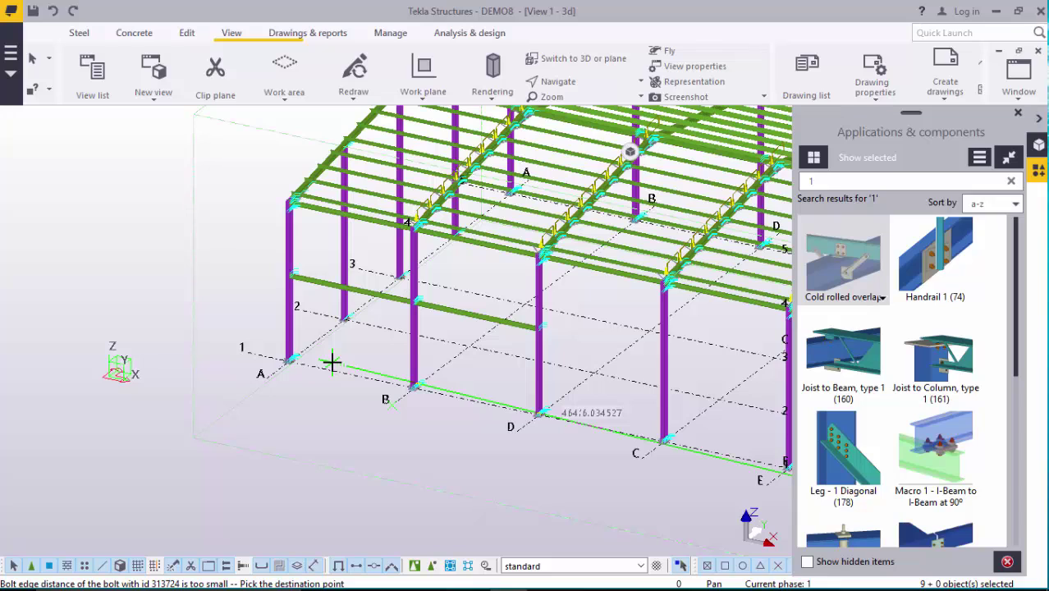
scroll(279, 353, "up", 3)
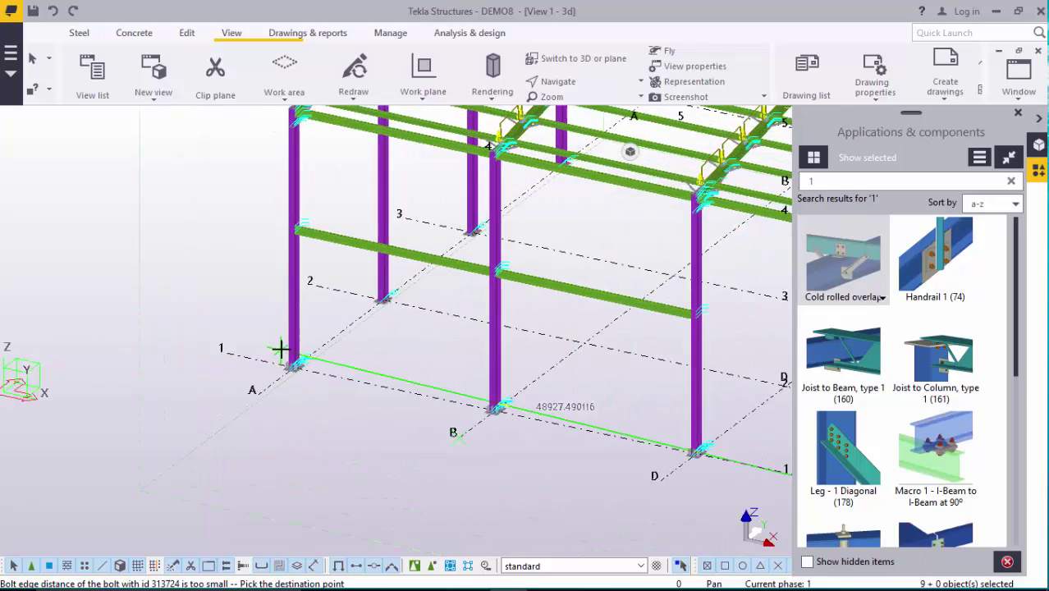
scroll(296, 368, "down", 3)
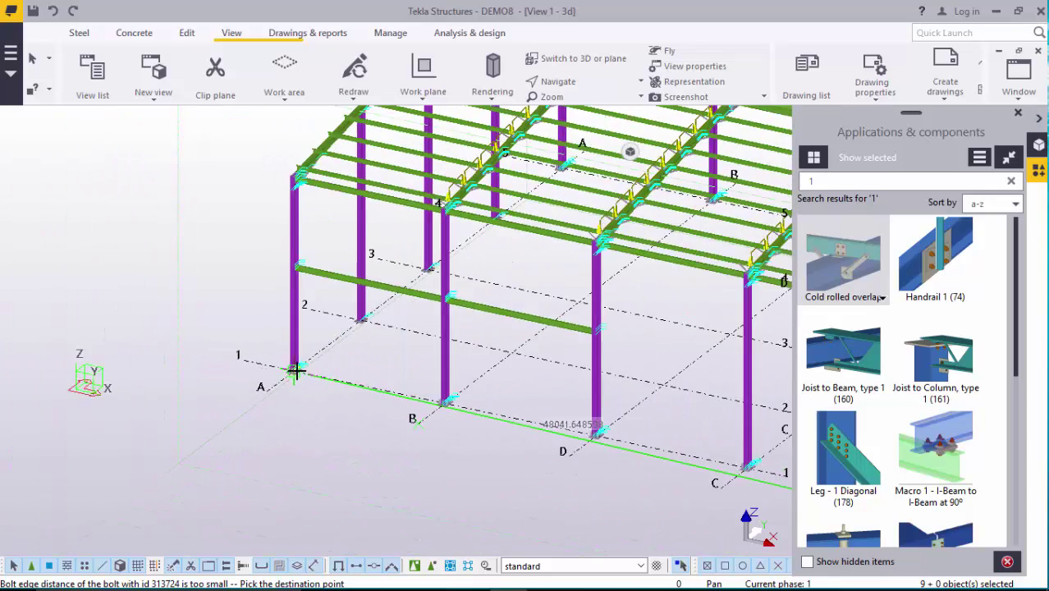
scroll(304, 372, "up", 2)
right_click(371, 362)
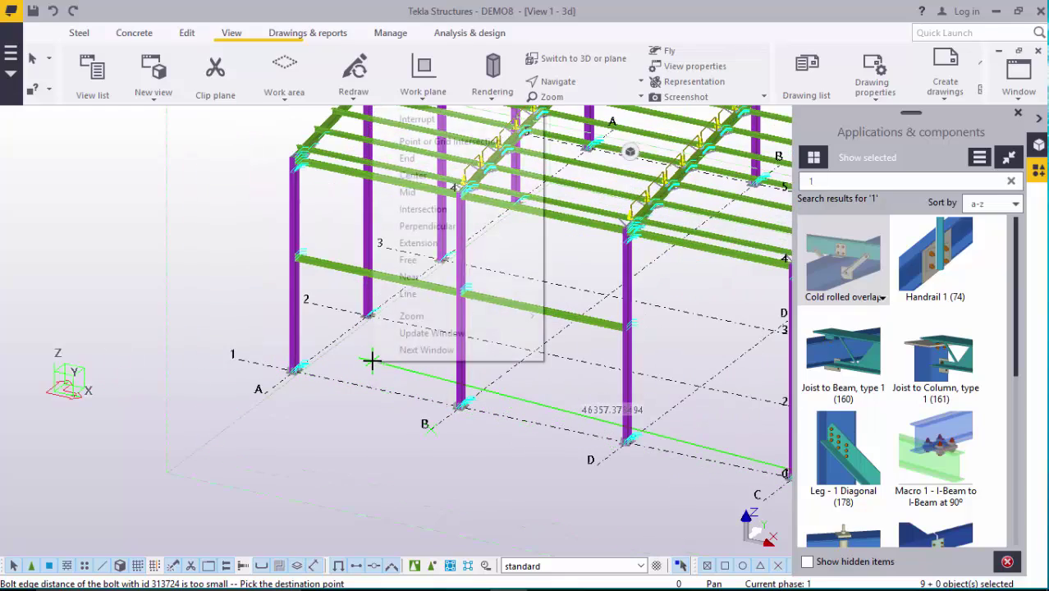
left_click(414, 122)
Examine the copied overlap connections along the rafters near grid lines B and D, from the eave up to the ridge
scroll(431, 205, "up", 5)
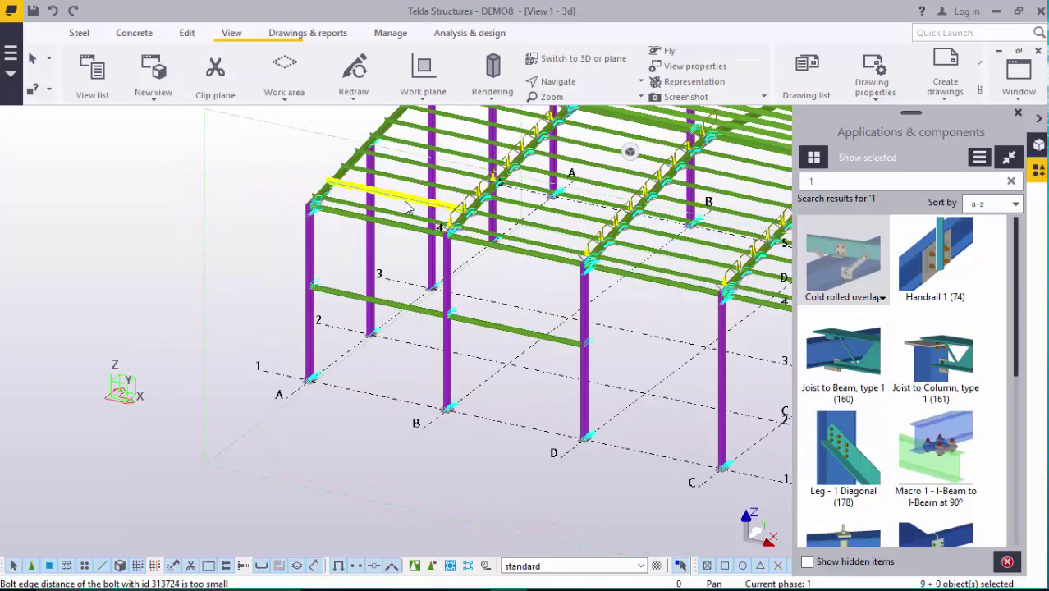
scroll(588, 218, "up", 5)
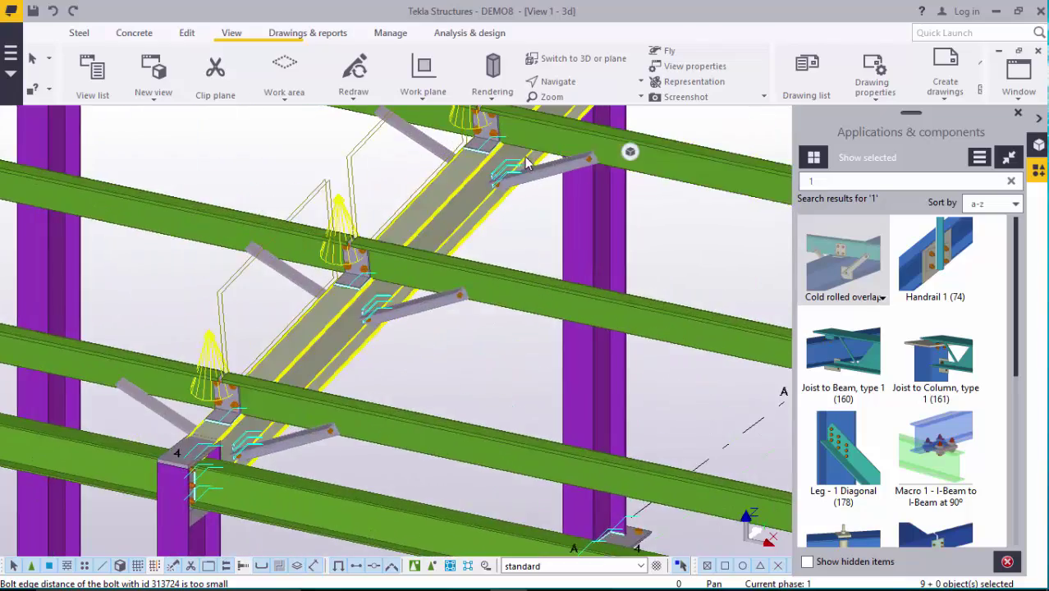
scroll(524, 164, "down", 5)
scroll(452, 250, "up", 4)
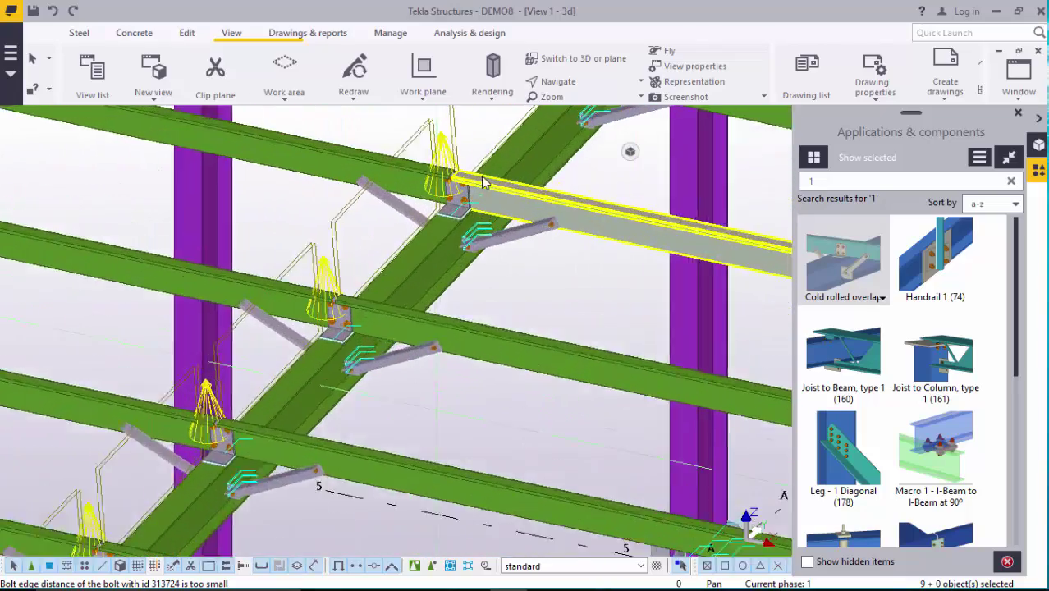
scroll(498, 194, "up", 5)
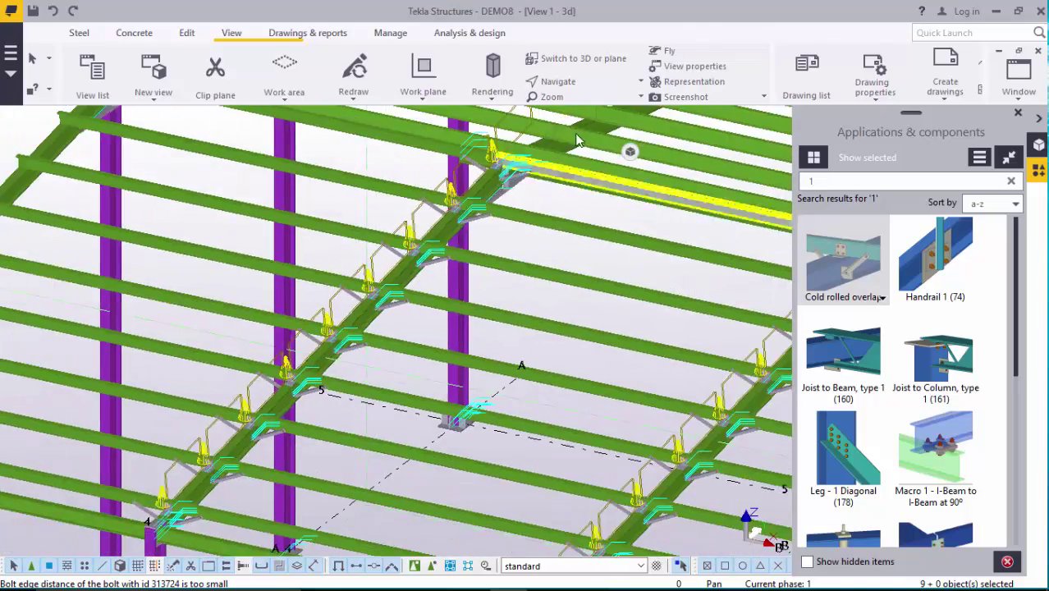
scroll(559, 191, "up", 2)
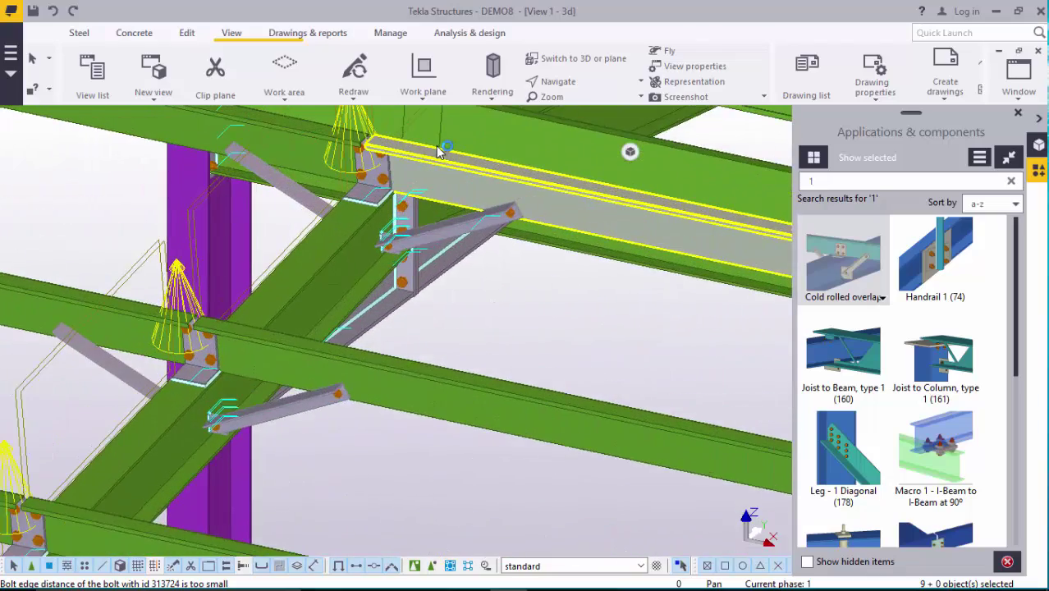
scroll(396, 226, "down", 4)
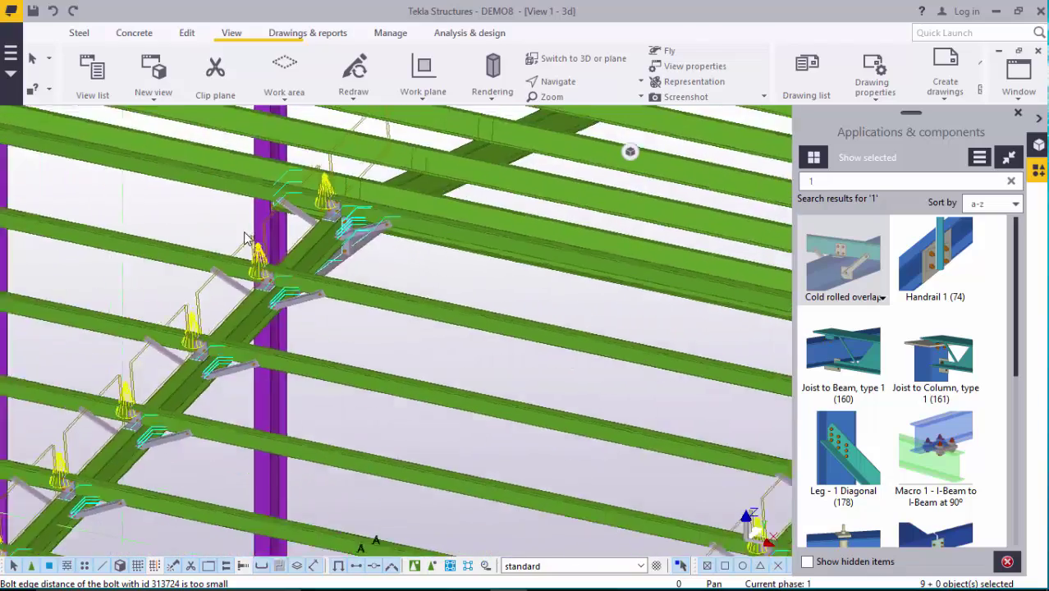
scroll(499, 244, "down", 4)
scroll(517, 238, "up", 4)
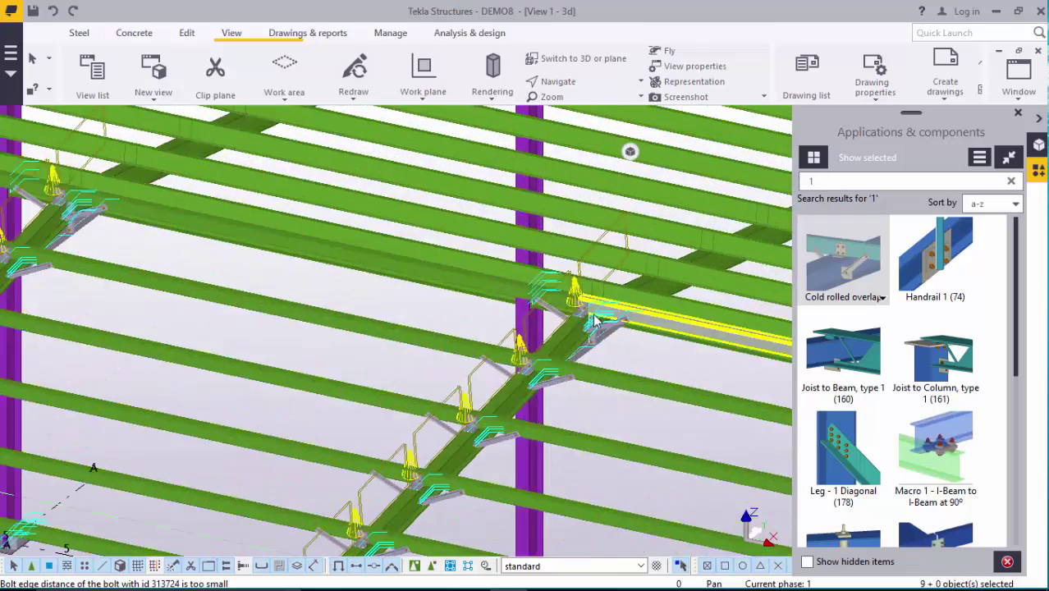
Examine the copied overlap connections across the whole roof and from below, closing in on the stays beside a rafter joint
scroll(517, 272, "up", 5)
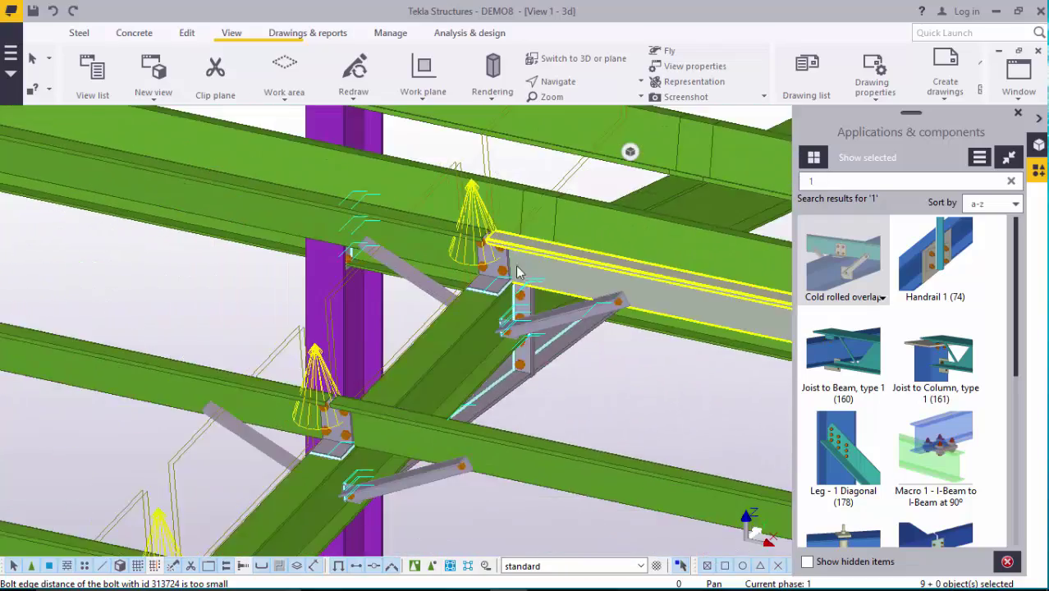
scroll(517, 273, "down", 6)
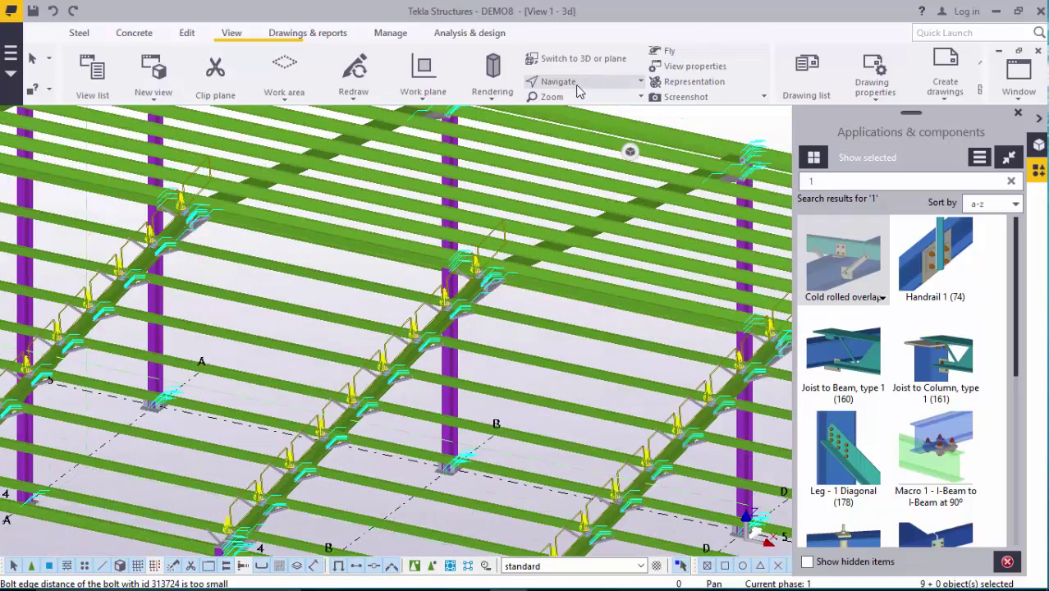
left_click(579, 85)
left_click(558, 141)
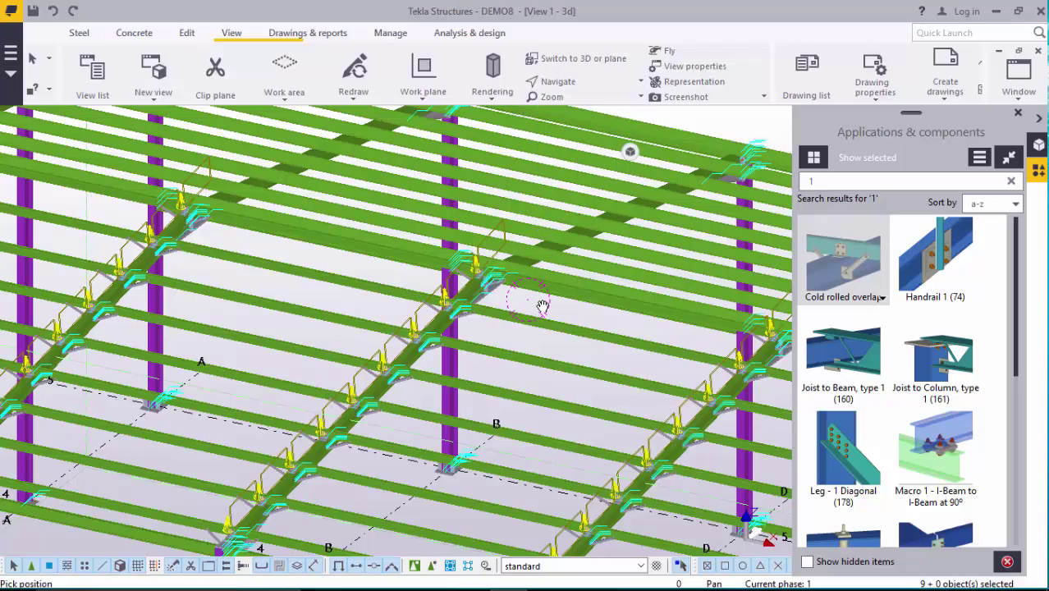
mouse_move(538, 303)
left_mouse_down()
mouse_move(518, 311)
mouse_move(534, 289)
left_mouse_up()
scroll(480, 242, "down", 3)
left_click(578, 86)
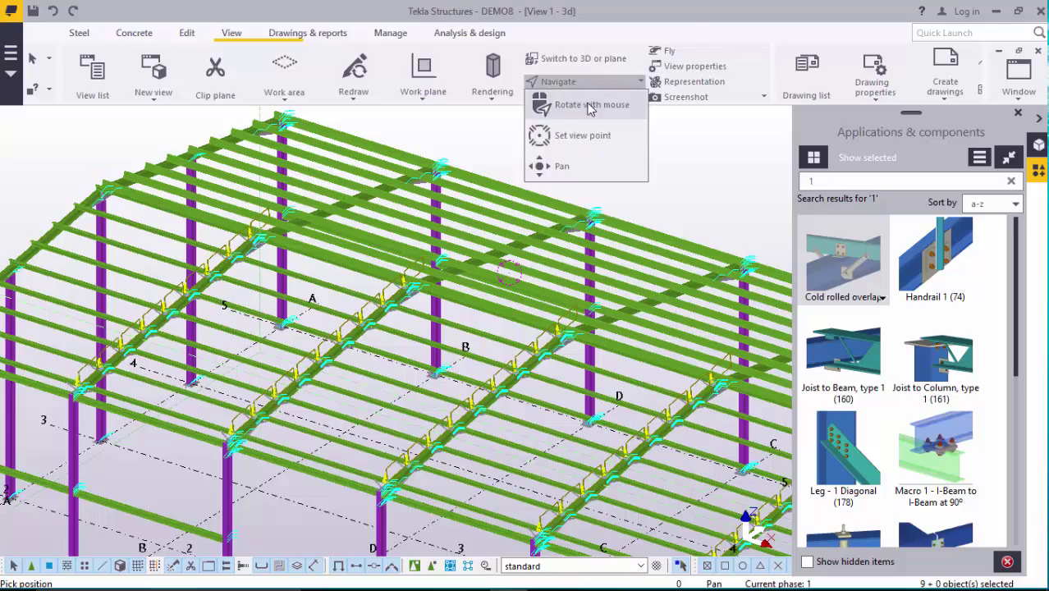
left_click(578, 136)
left_click_drag(407, 283, 411, 394)
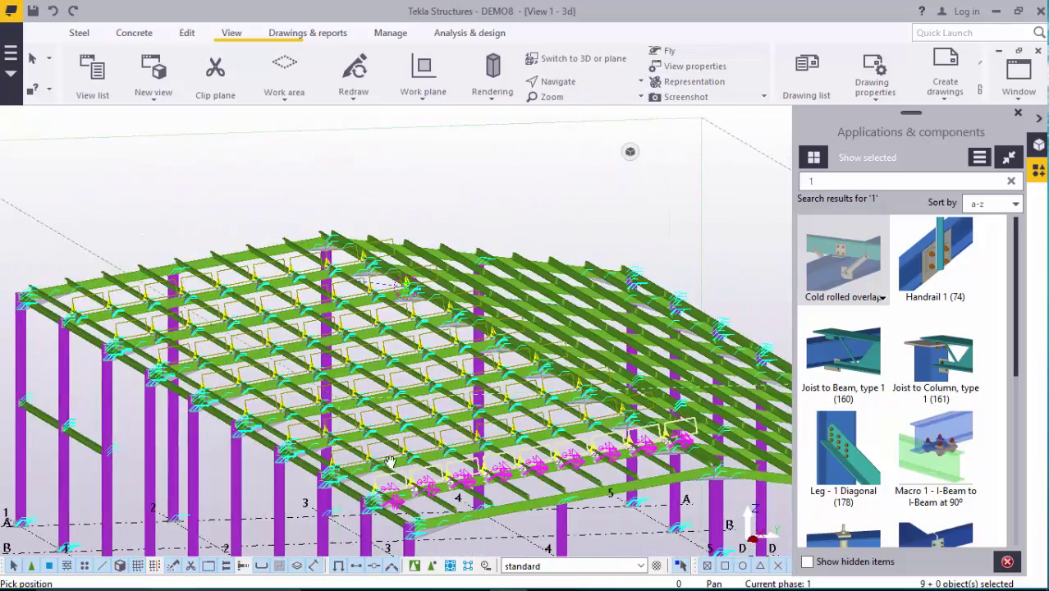
scroll(416, 405, "up", 5)
scroll(416, 405, "down", 6)
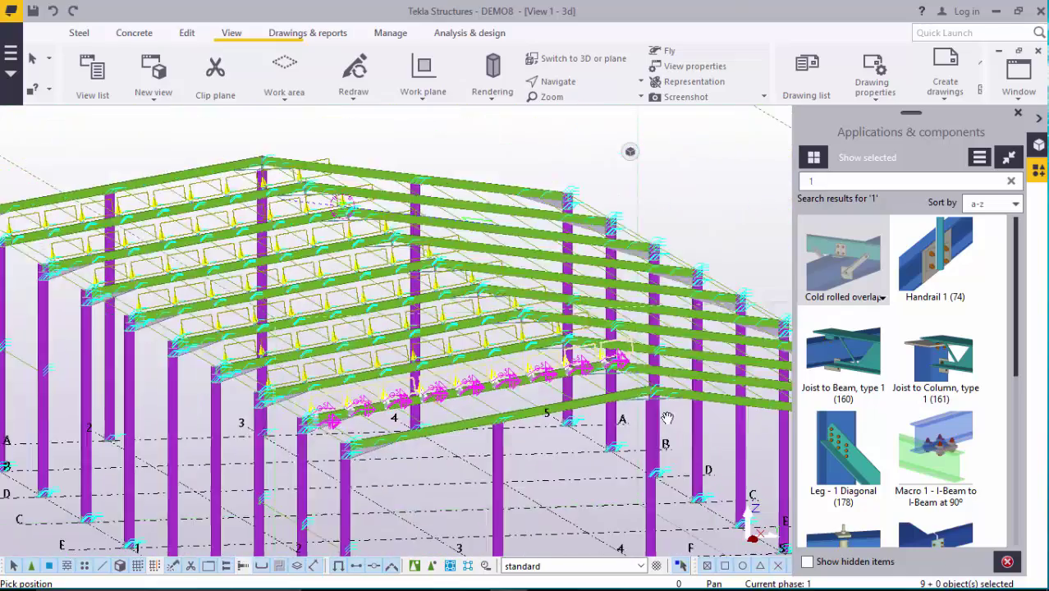
scroll(613, 336, "up", 5)
scroll(613, 336, "up", 6)
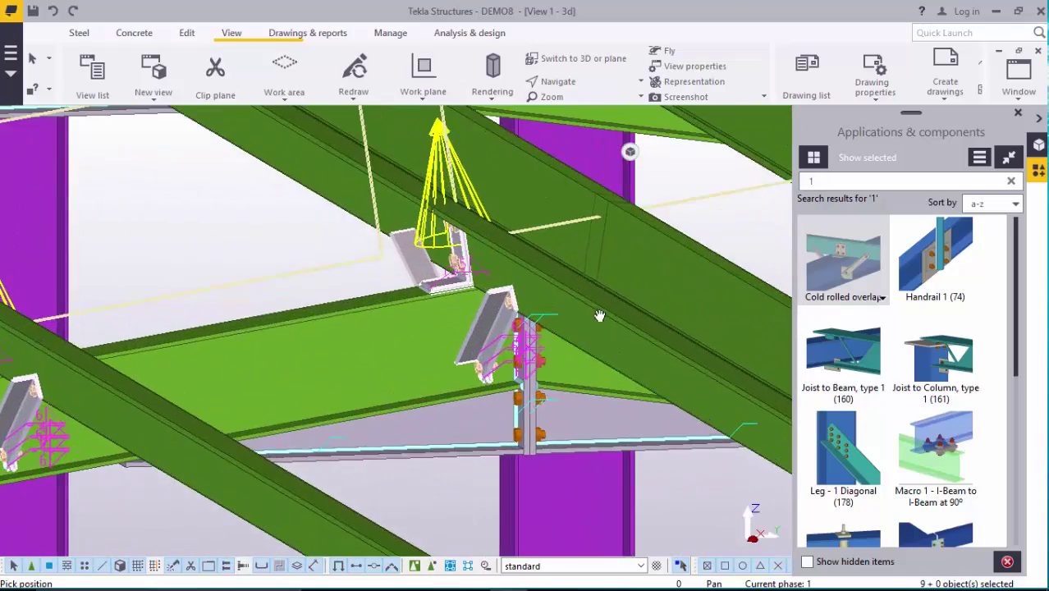
End the view-point command, clear the selection of the copied connections, and redraw the view
right_click(252, 190)
left_click(275, 200)
scroll(436, 280, "up", 4)
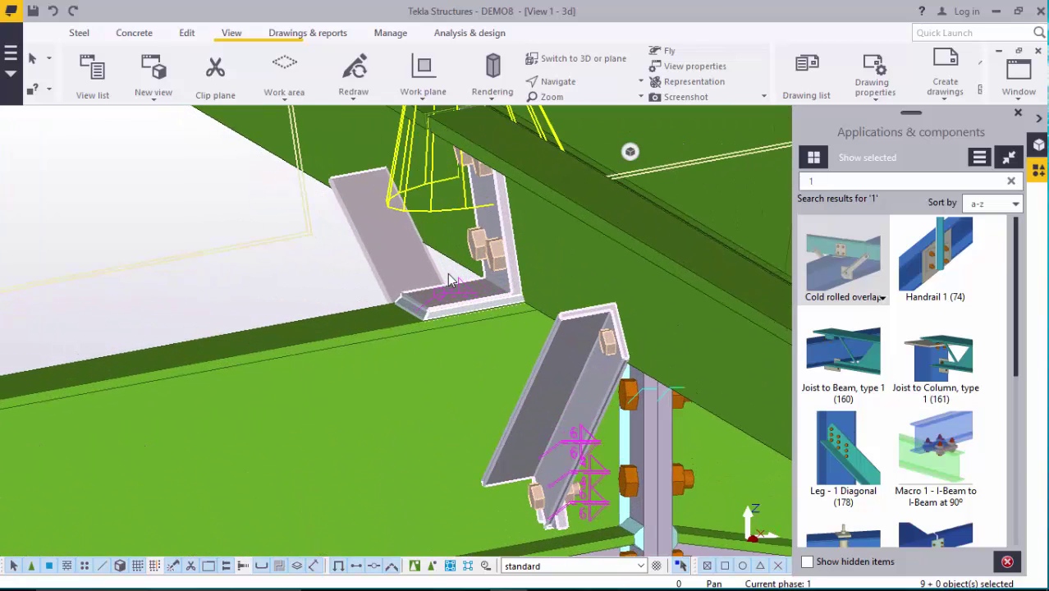
right_click(157, 195)
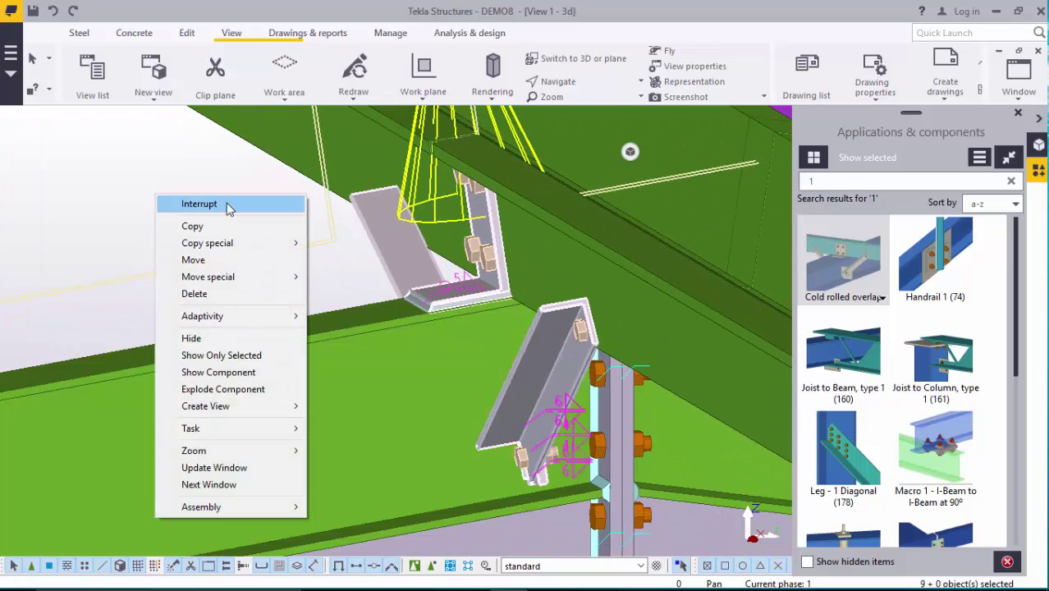
left_click(230, 206)
right_click(185, 181)
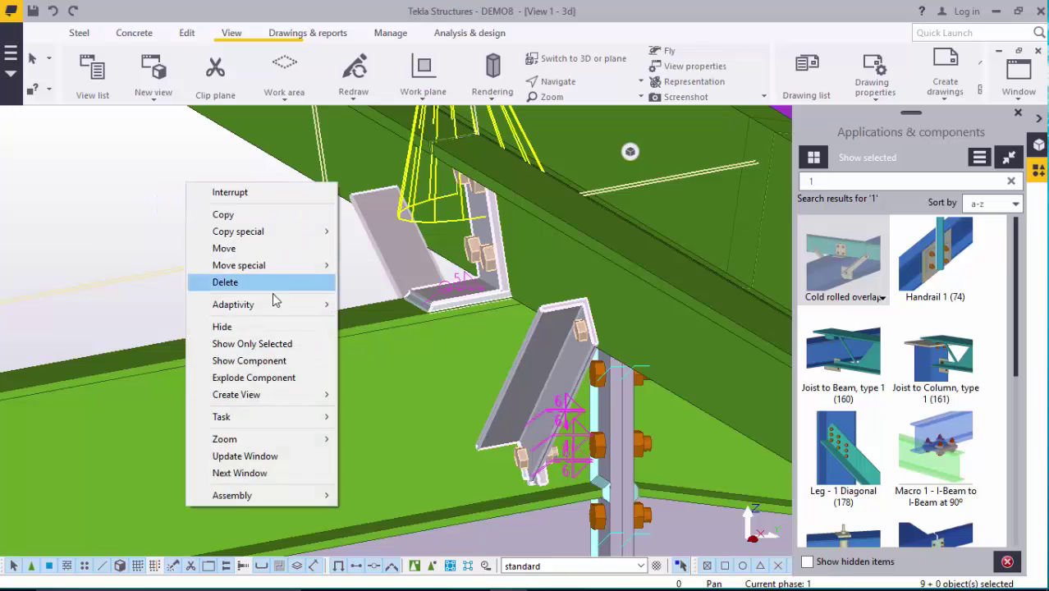
left_click(137, 181)
right_click(184, 182)
left_click(262, 274)
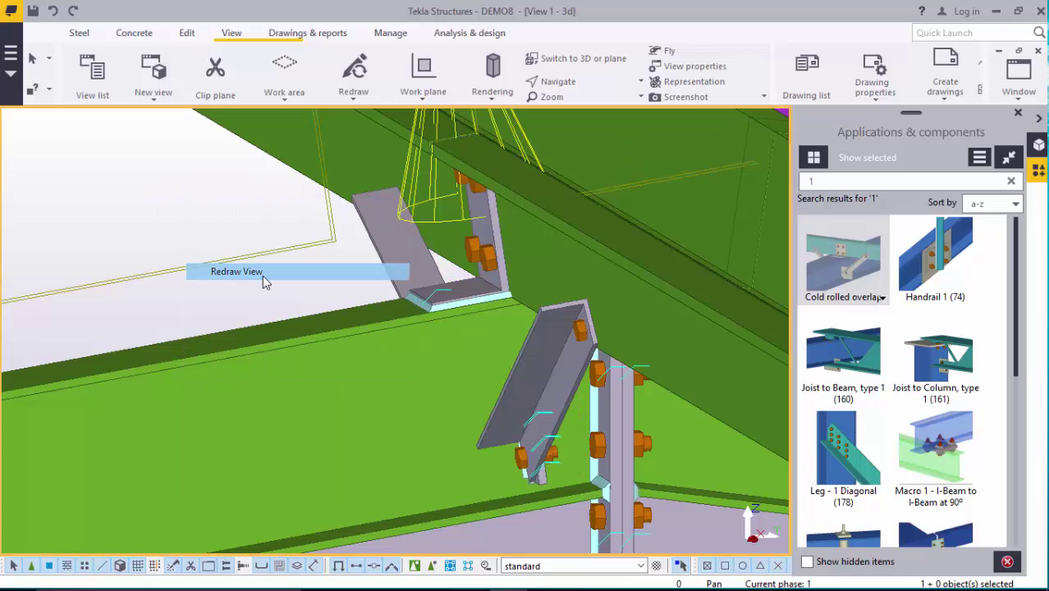
Add a Cold rolled overlap connection between the end frame A rafter and its lowest roof purlin at the eave
scroll(552, 282, "down", 8)
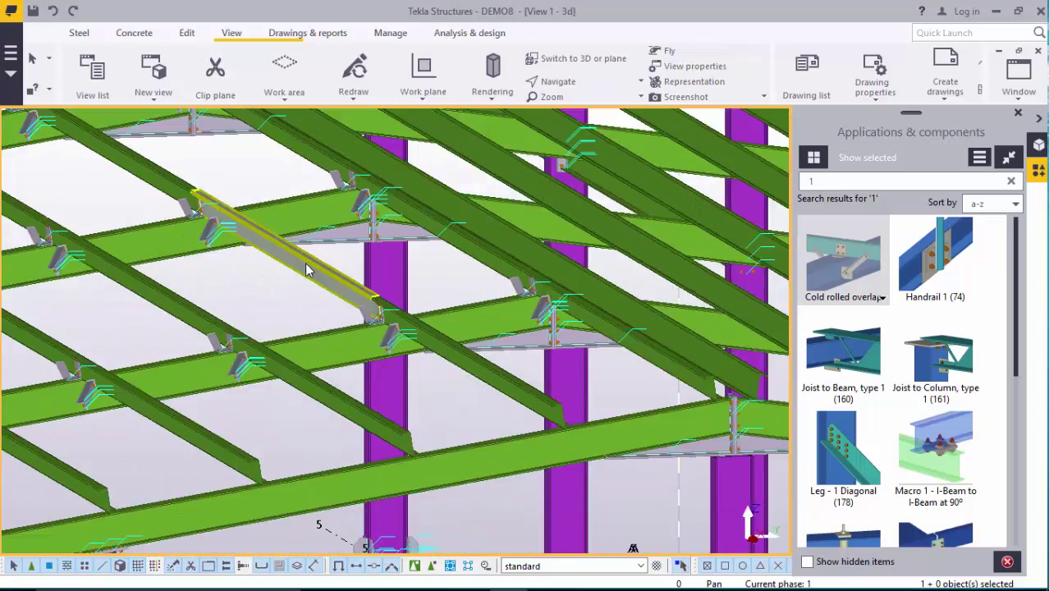
scroll(327, 275, "up", 3)
left_click(558, 81)
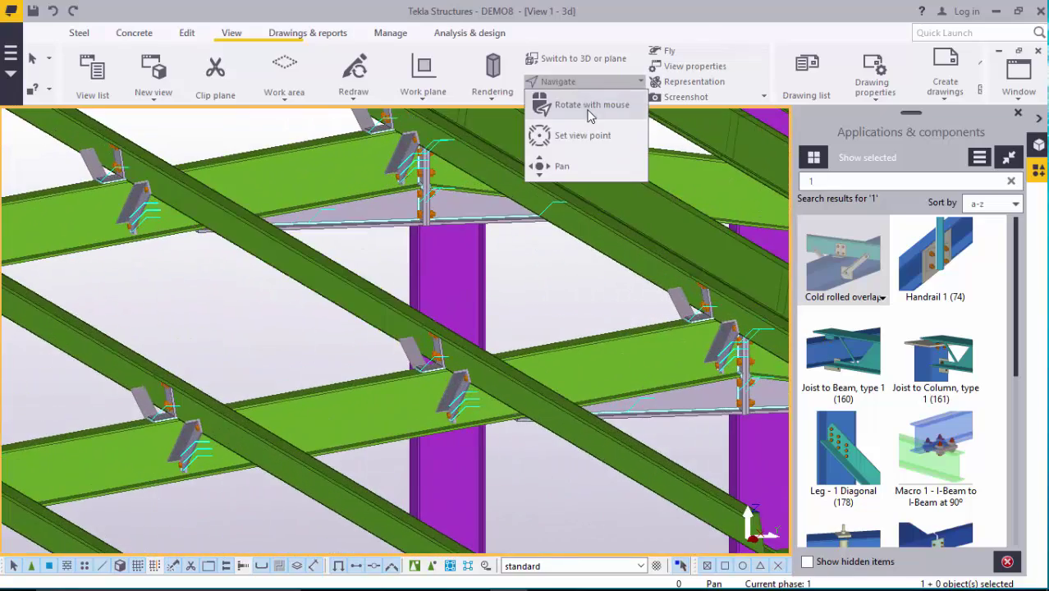
left_click(575, 134)
left_click_drag(447, 304, 426, 300)
scroll(394, 270, "down", 3)
middle_click_drag(372, 253, 316, 295, "ctrl")
scroll(318, 292, "up", 2)
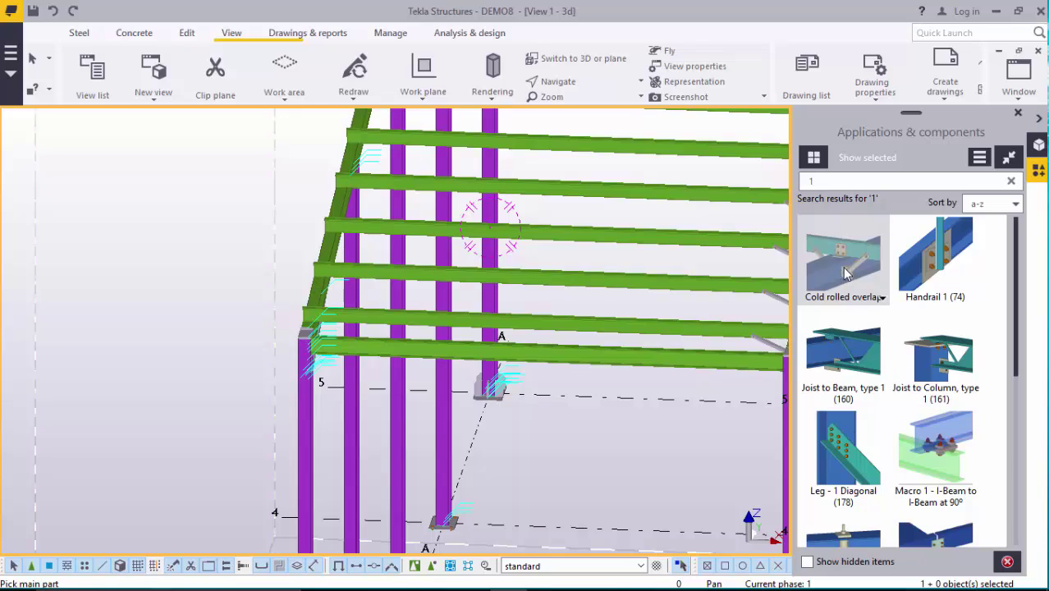
scroll(316, 337, "up", 5)
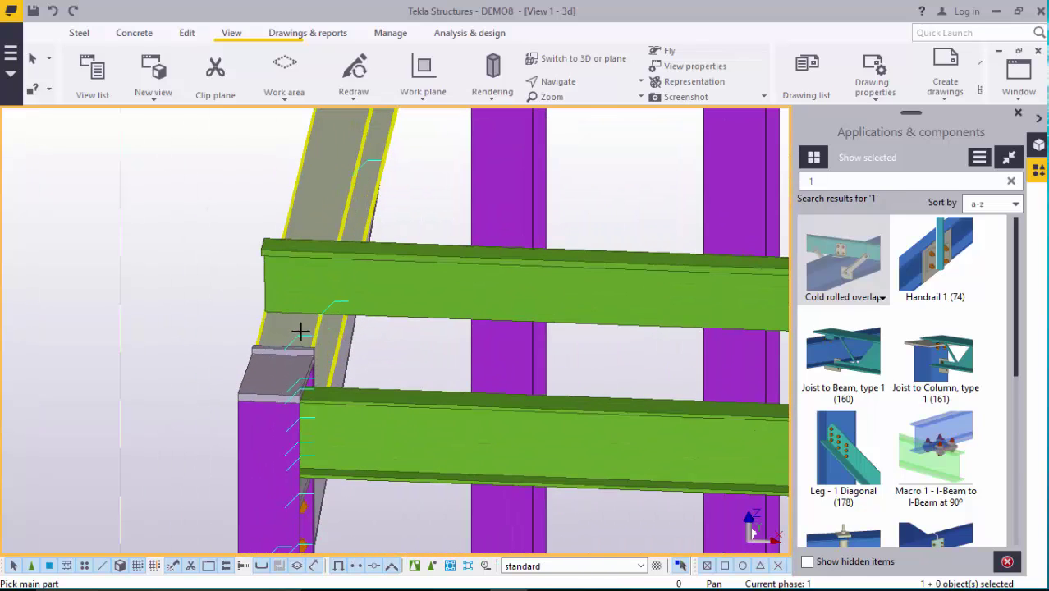
left_click(301, 331)
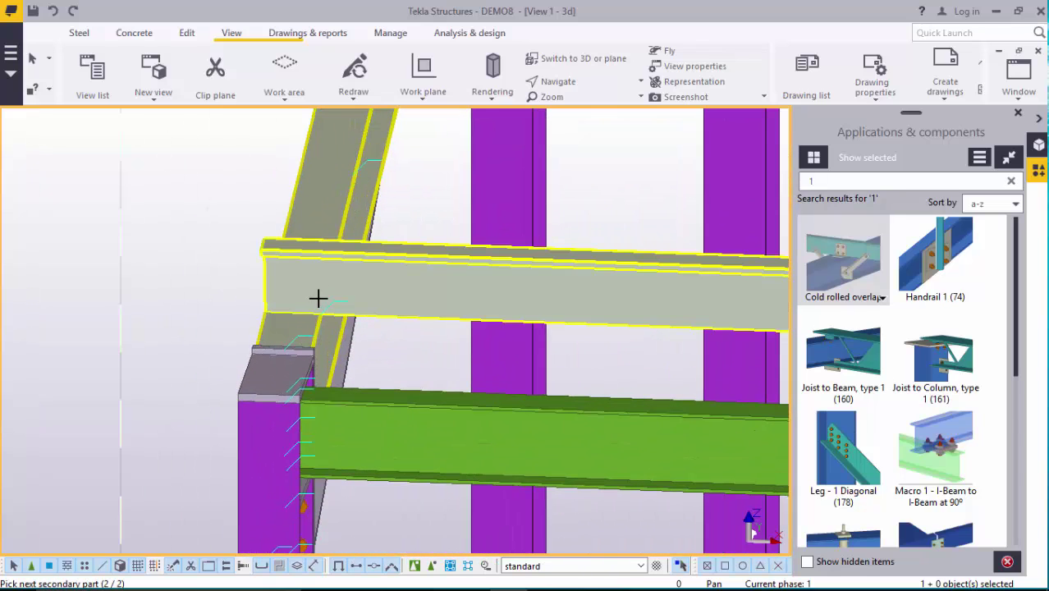
left_click(297, 304)
right_click(172, 167)
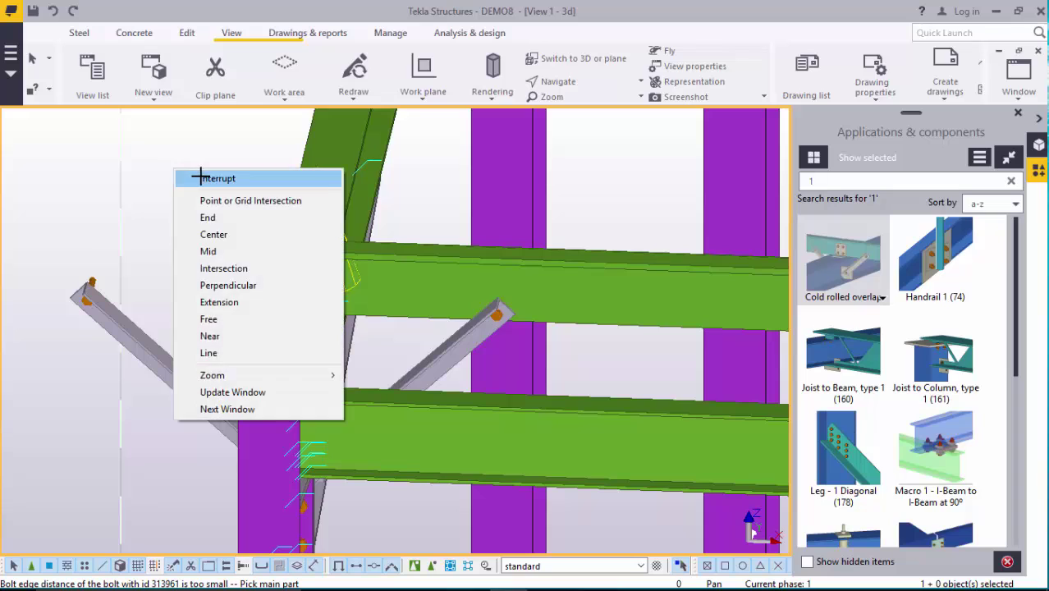
left_click(195, 176)
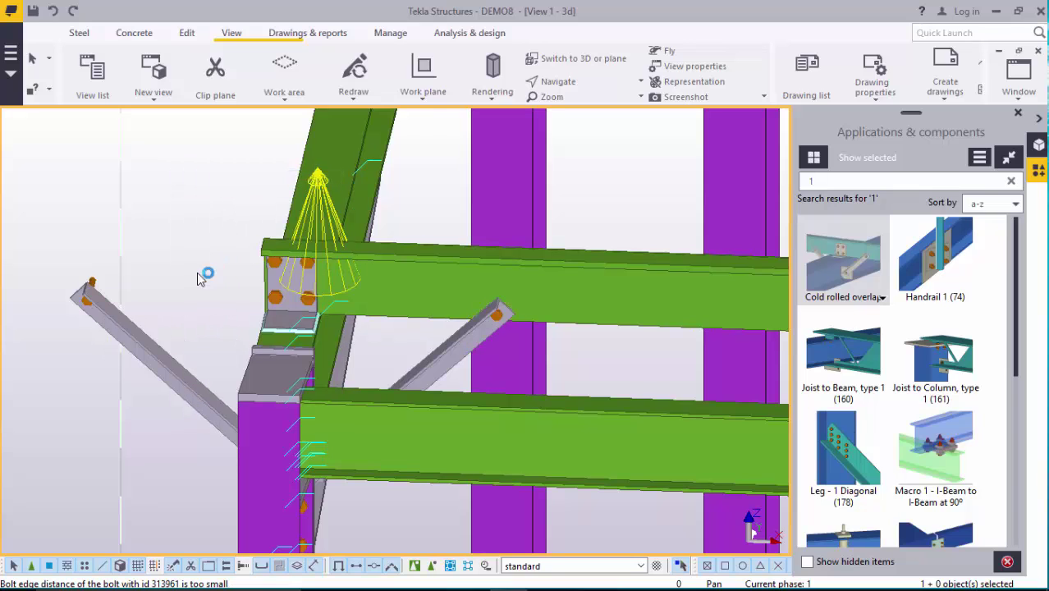
Change the end frame connection's stay option to a single stay on the inner side and modify the connection with it
double_click(321, 209)
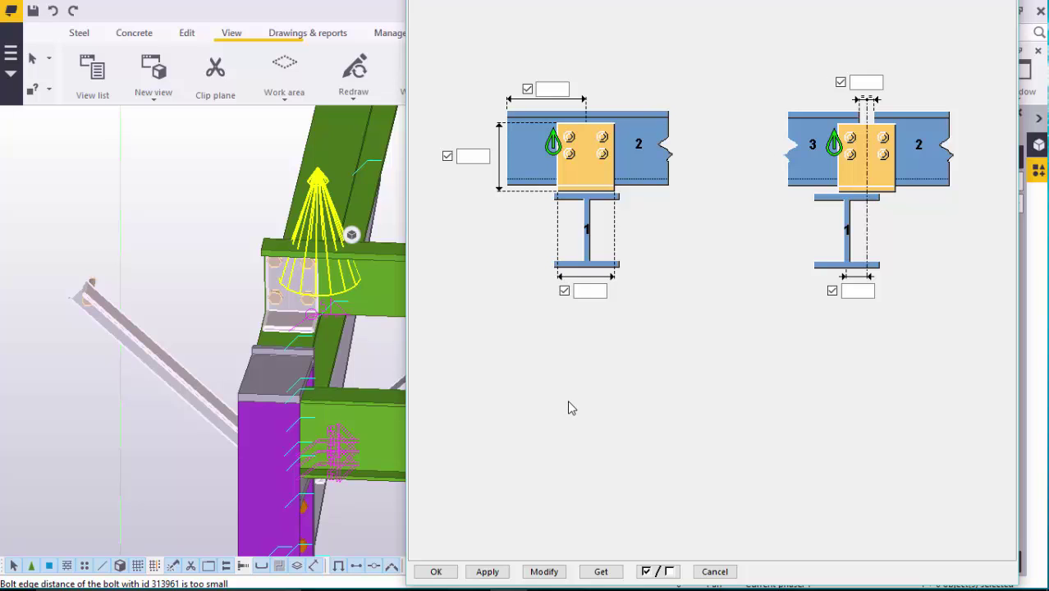
scroll(568, 402, "down", 1)
scroll(568, 401, "down", 1)
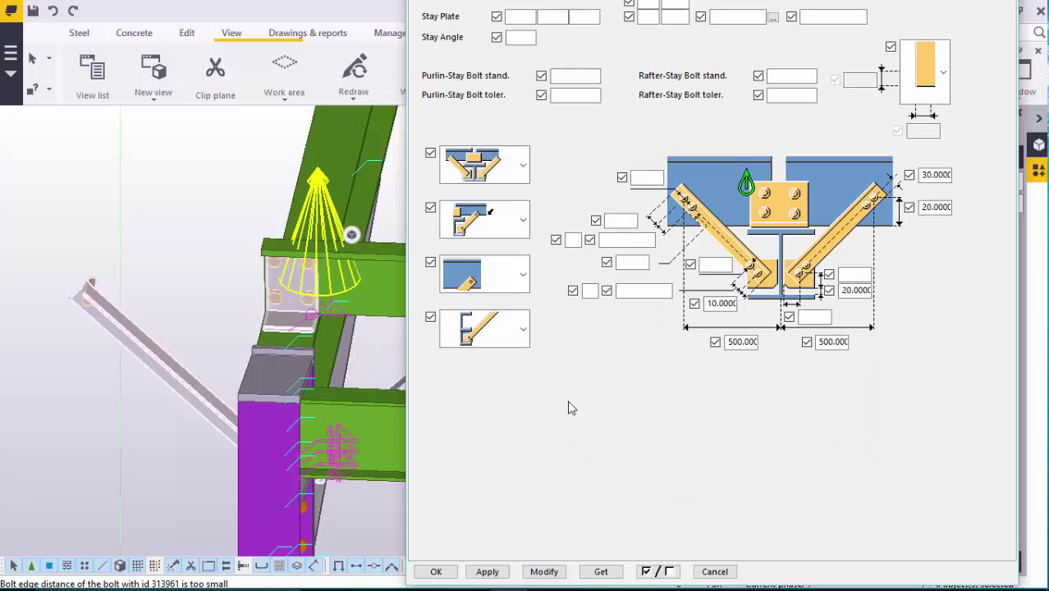
left_click(523, 168)
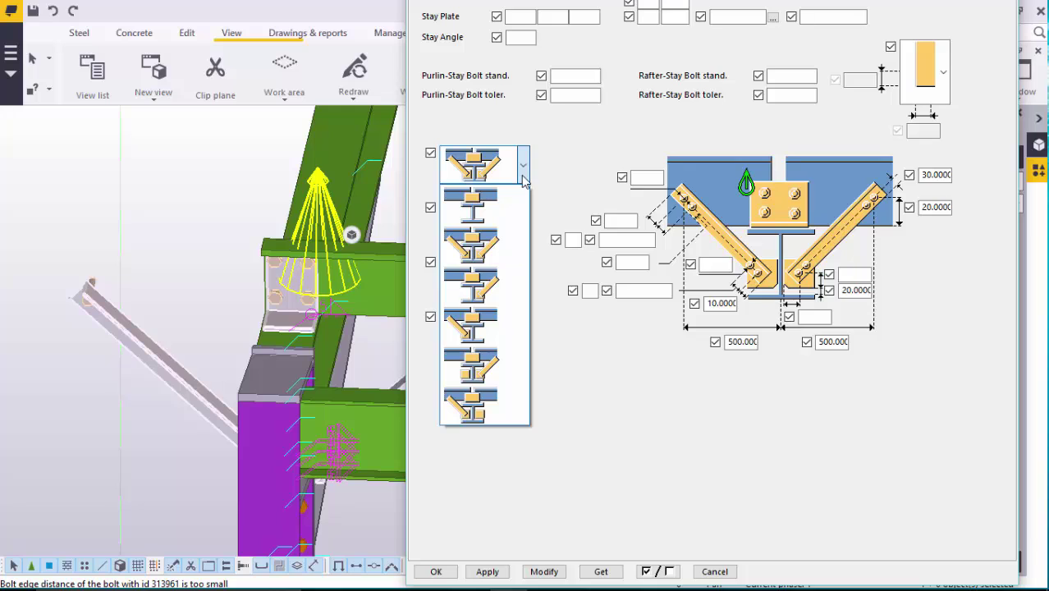
left_click(498, 290)
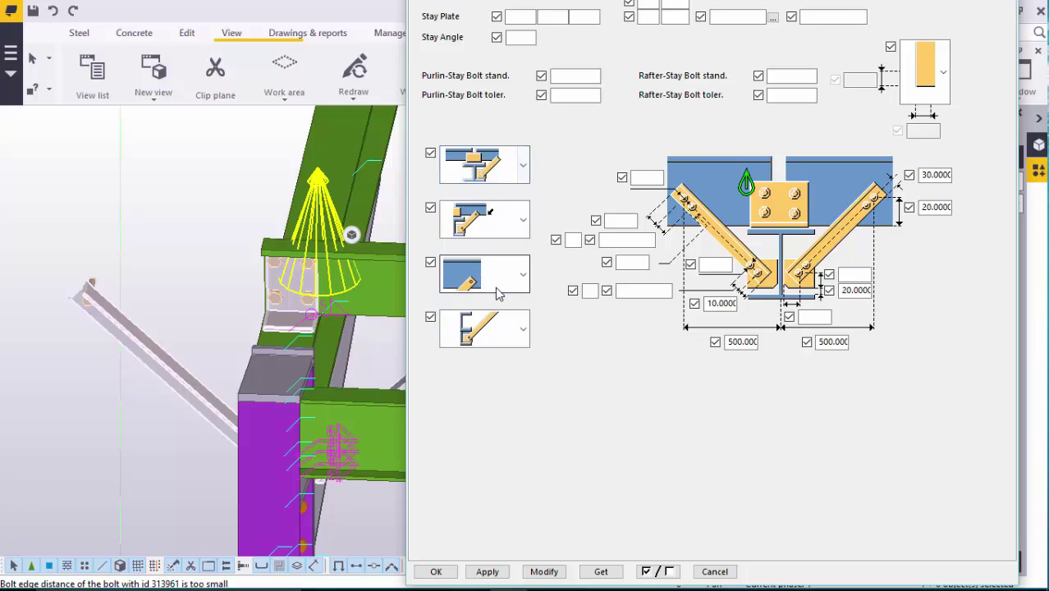
left_click(561, 574)
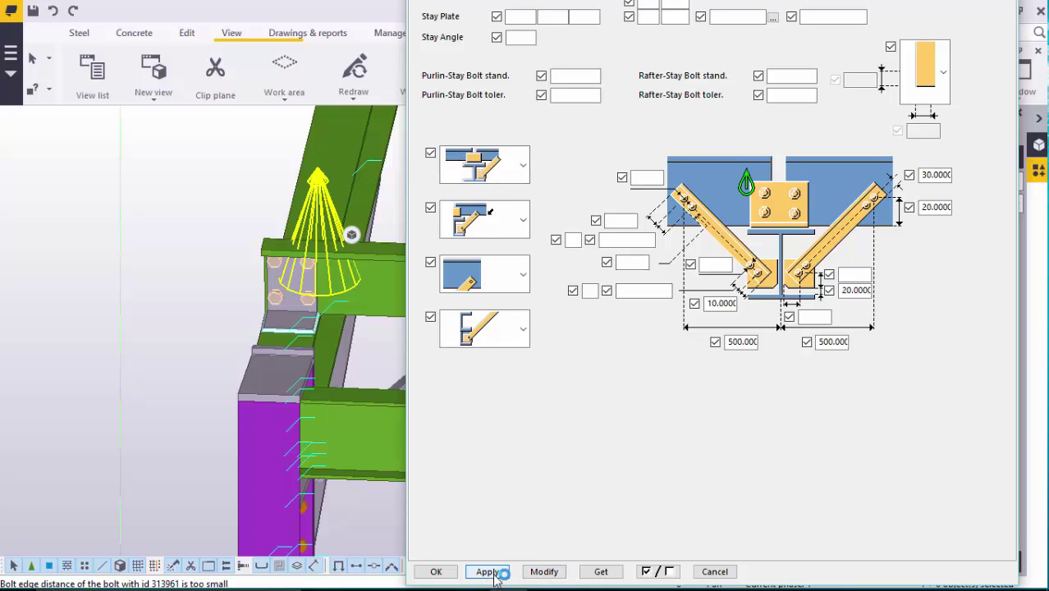
left_click(448, 579)
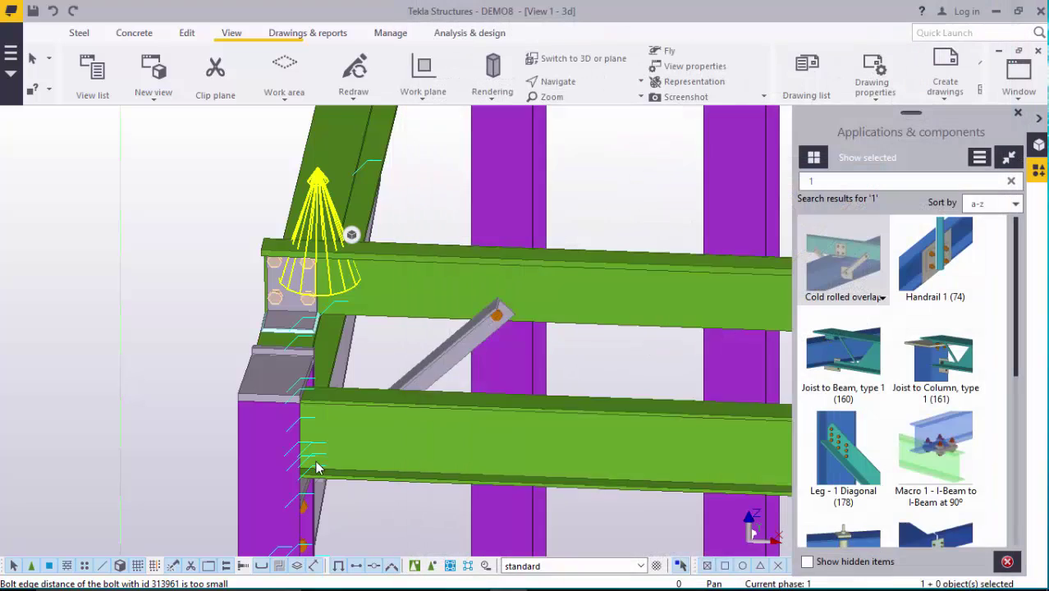
Copy the single-stay connection from the lowest purlin's outer top corner to the matching corner of the second purlin
scroll(330, 413, "down", 3)
scroll(342, 217, "up", 3)
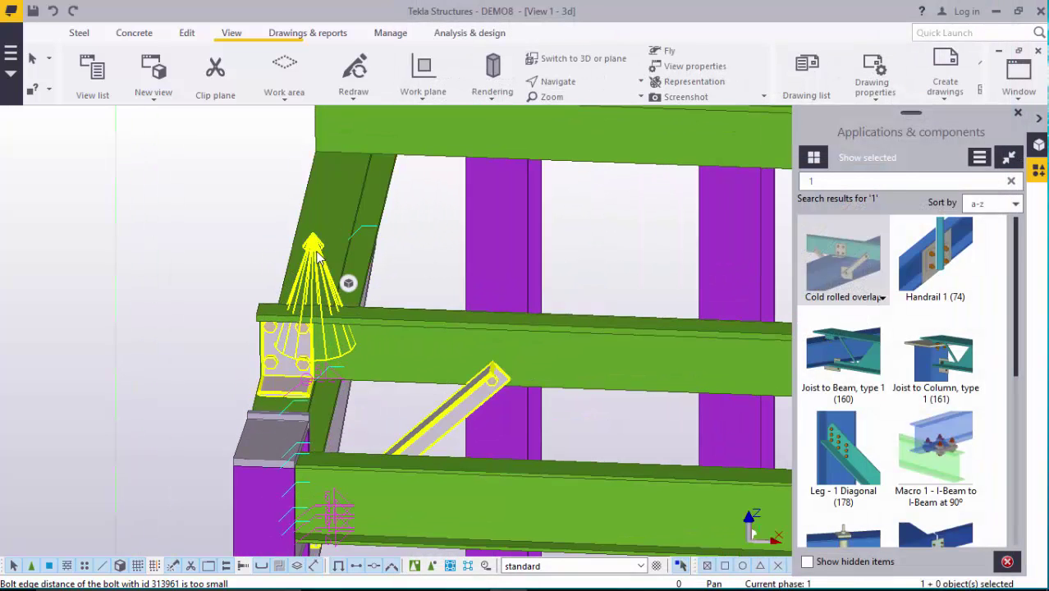
right_click(220, 238)
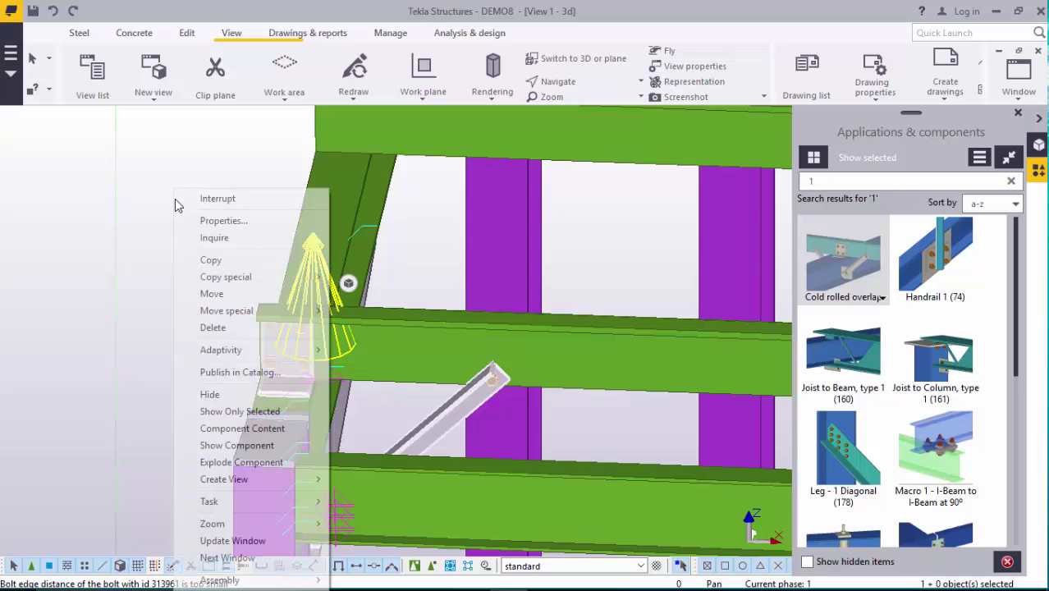
left_click(229, 261)
scroll(277, 264, "down", 5)
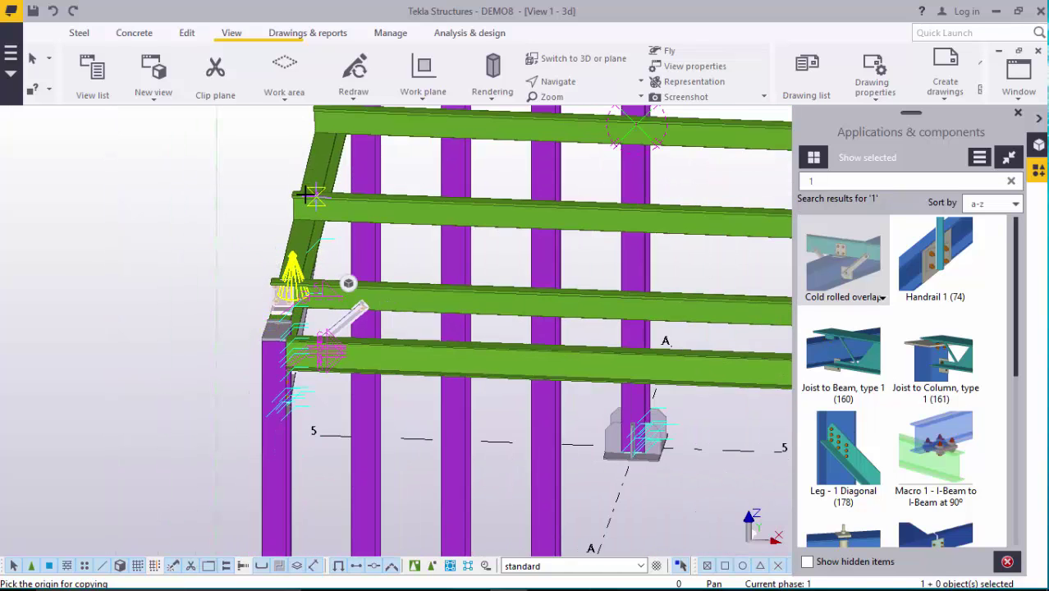
scroll(308, 191, "up", 3)
scroll(259, 362, "up", 4)
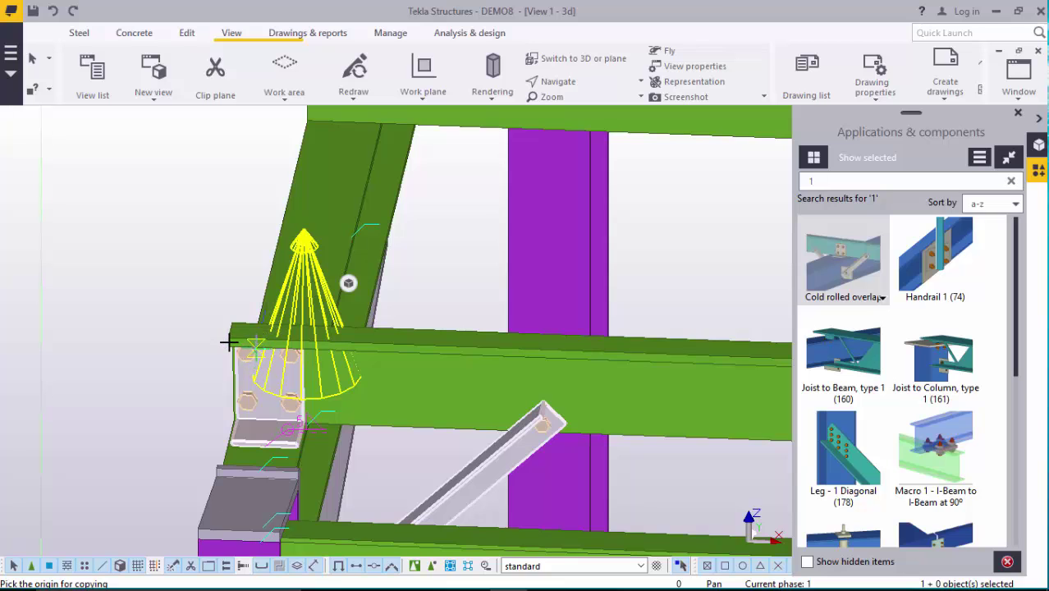
scroll(229, 340, "up", 4)
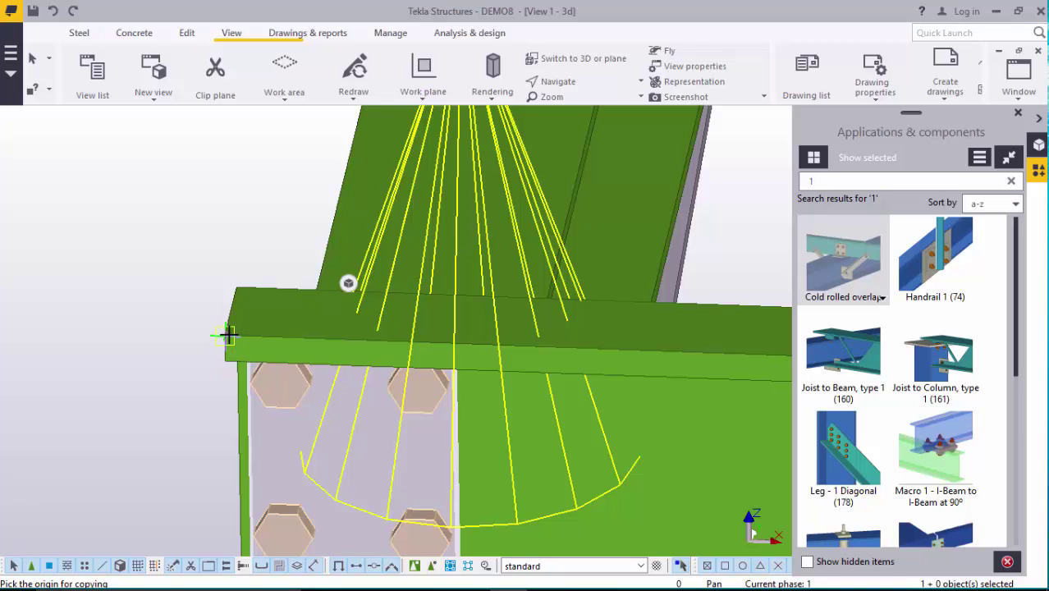
scroll(274, 391, "down", 4)
scroll(323, 197, "up", 5)
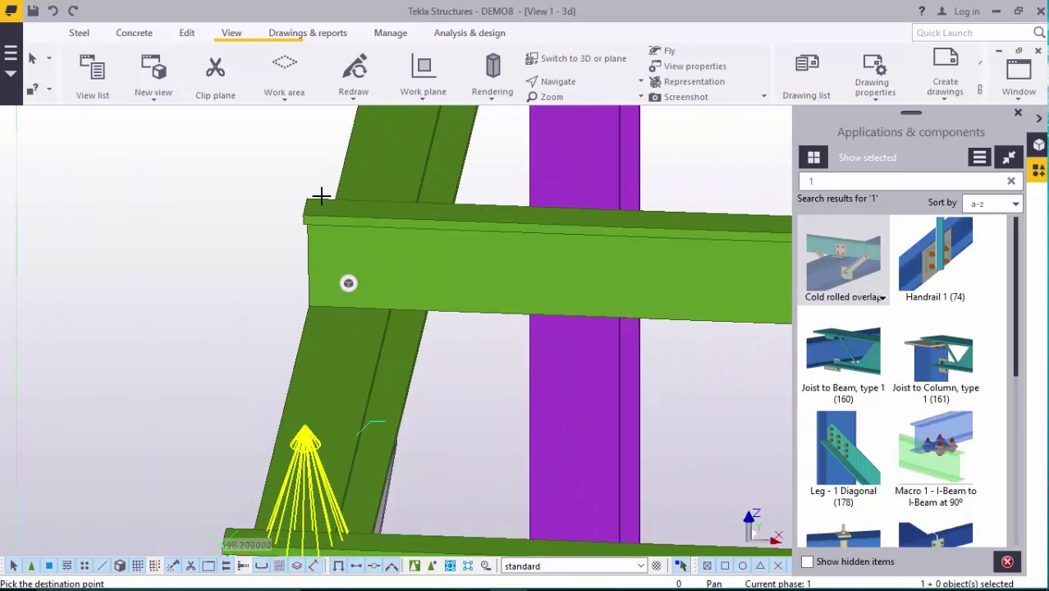
scroll(304, 199, "up", 2)
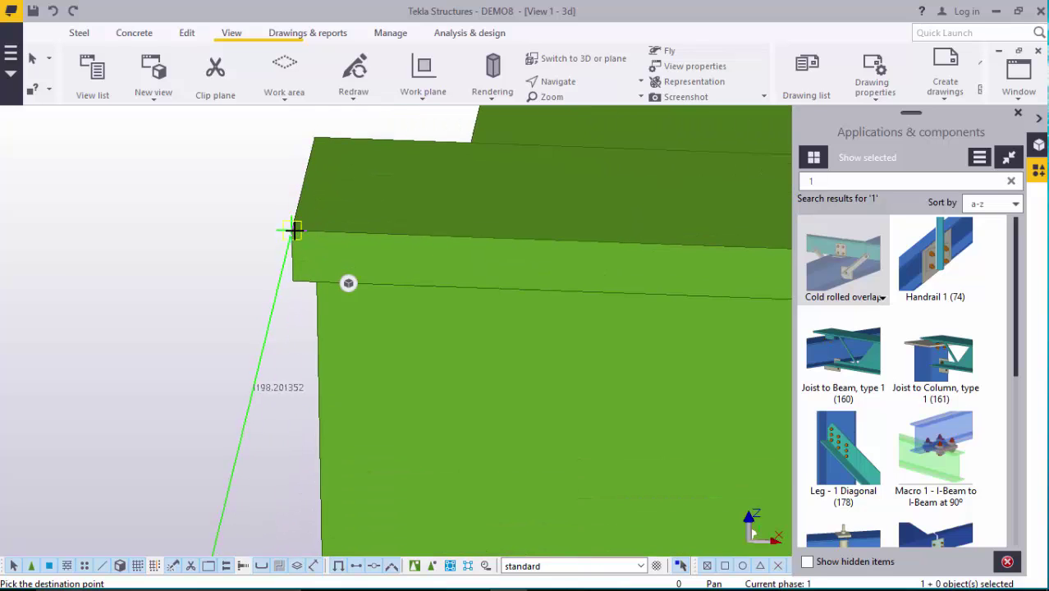
scroll(356, 279, "down", 5)
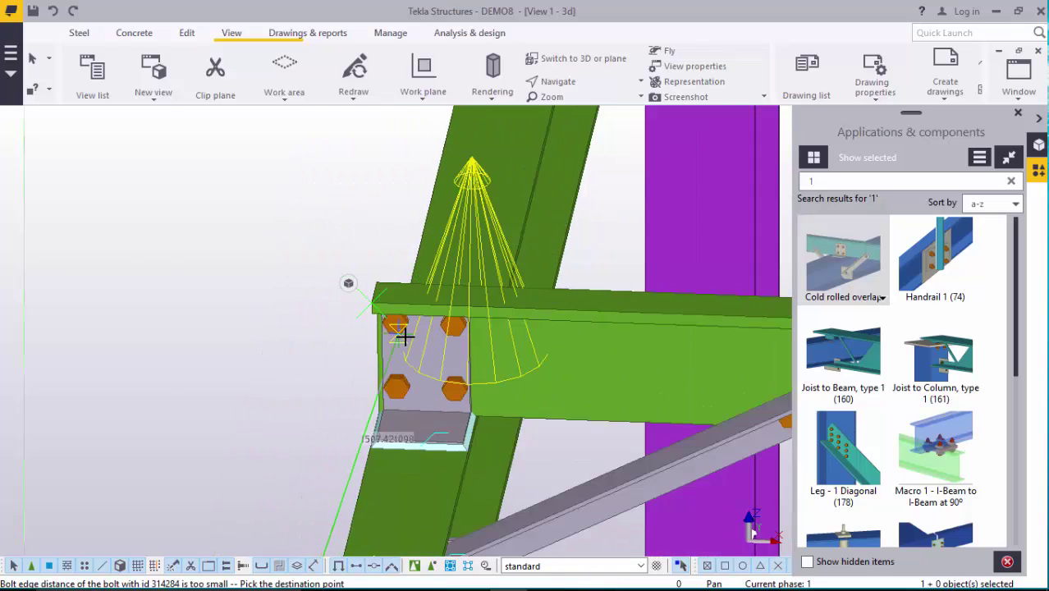
Place another copy of the single-stay connection at the outer top corner of the third purlin on end frame A
scroll(407, 338, "down", 4)
scroll(434, 169, "up", 6)
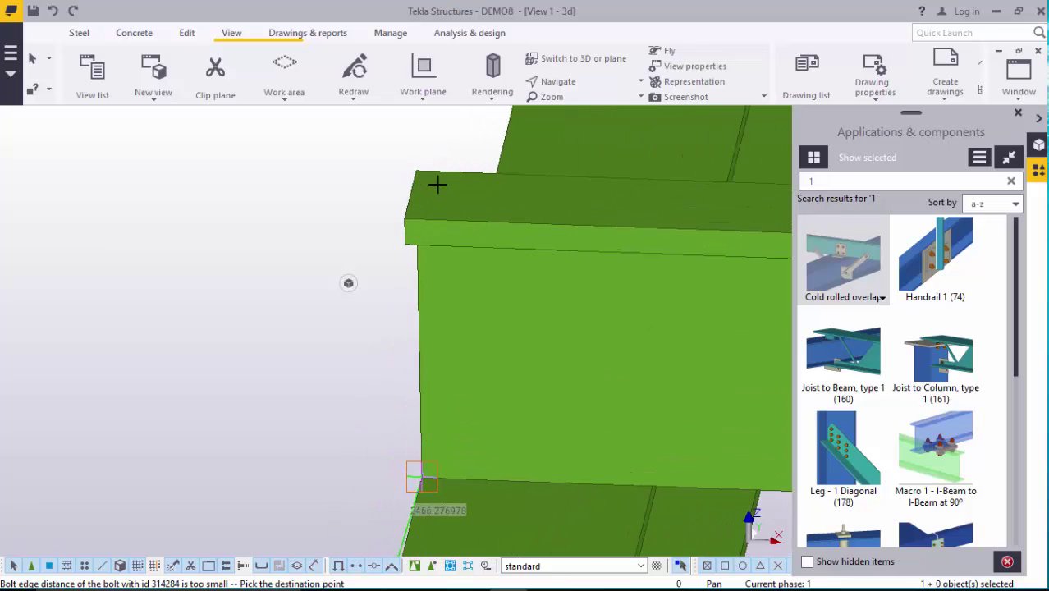
left_click(407, 215)
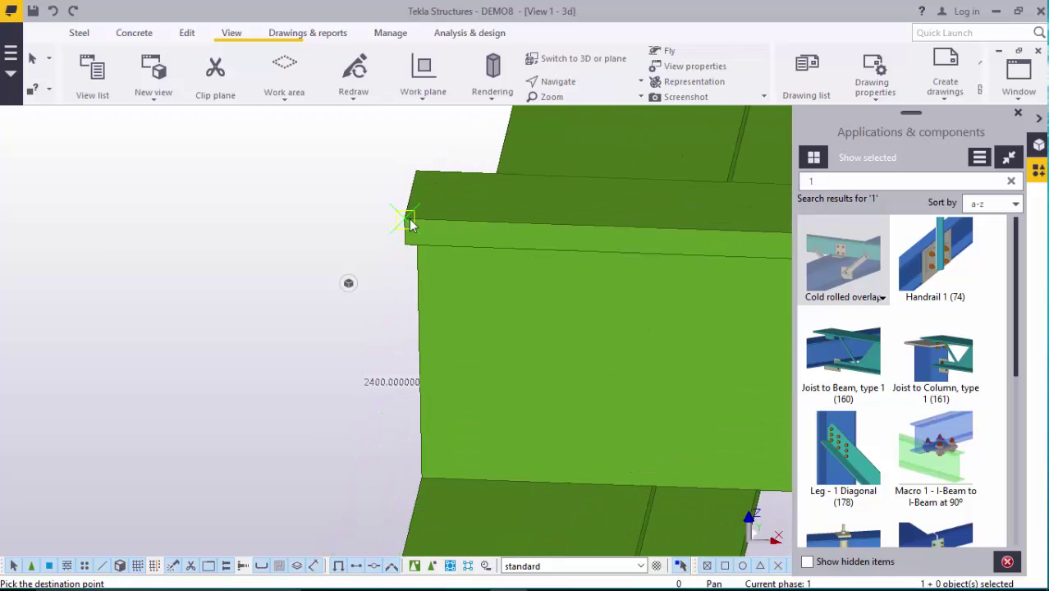
scroll(408, 222, "down", 8)
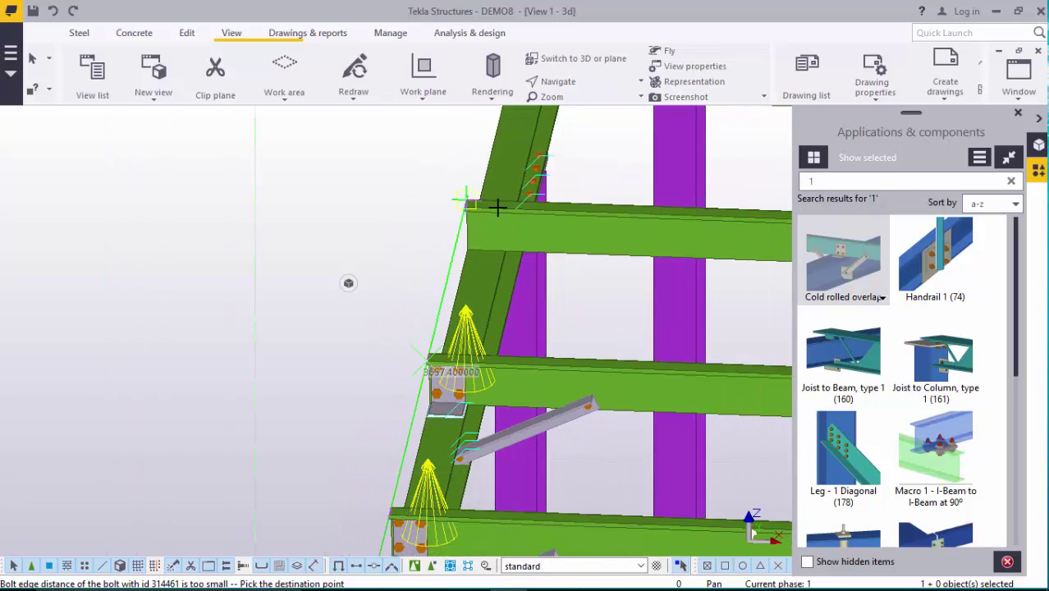
Copy the single-stay connection to the outer top corner of the fourth purlin on end frame A
scroll(464, 204, "up", 6)
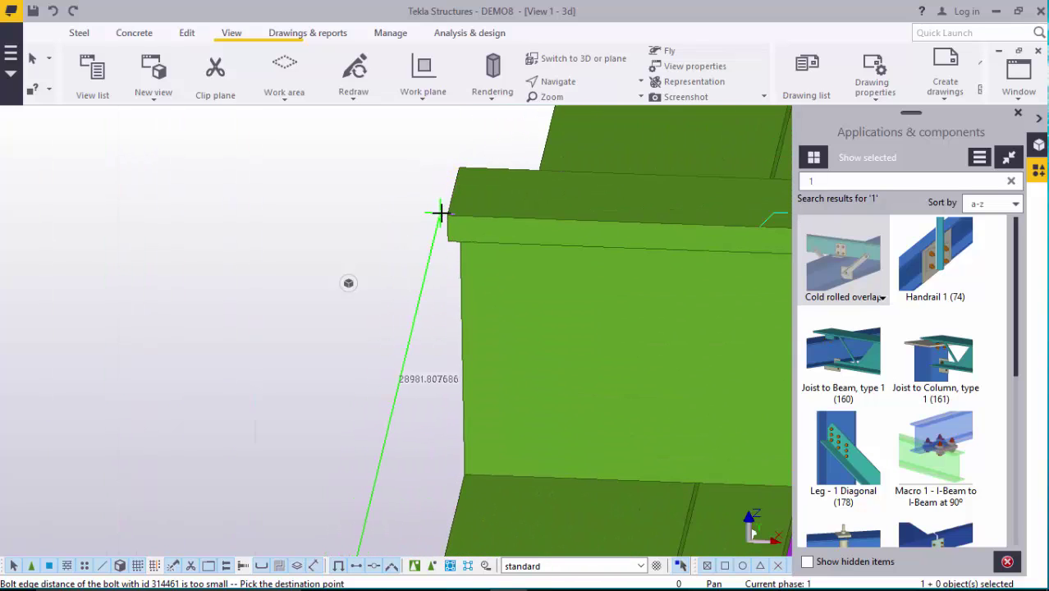
scroll(444, 213, "up", 3)
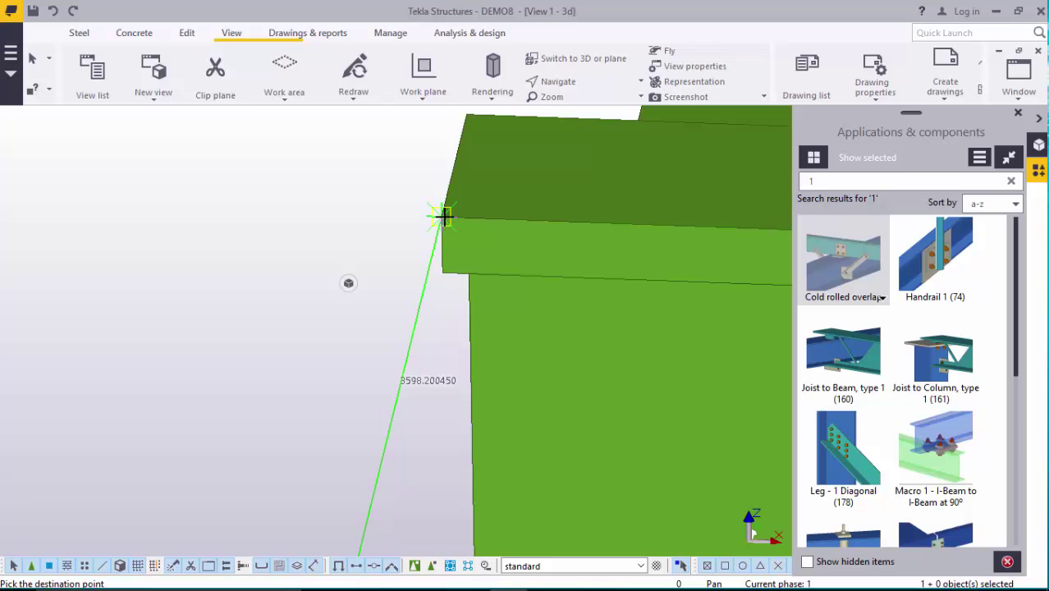
mouse_move(443, 215)
middle_mouse_down("ctrl")
mouse_move(442, 230)
mouse_move(426, 227)
mouse_move(467, 234)
mouse_move(425, 220)
middle_mouse_up("ctrl")
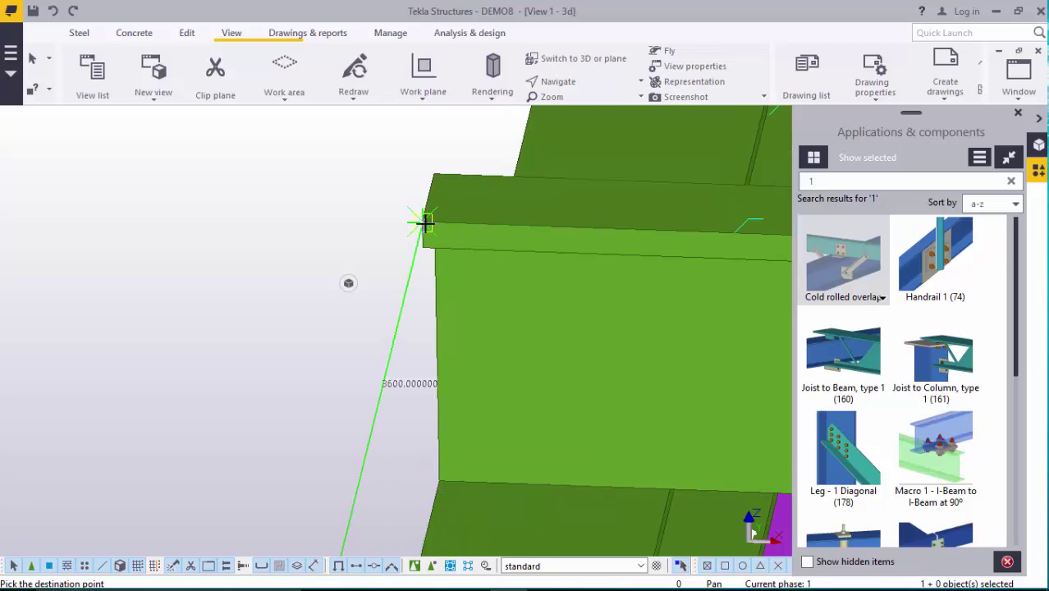
scroll(425, 220, "down", 5)
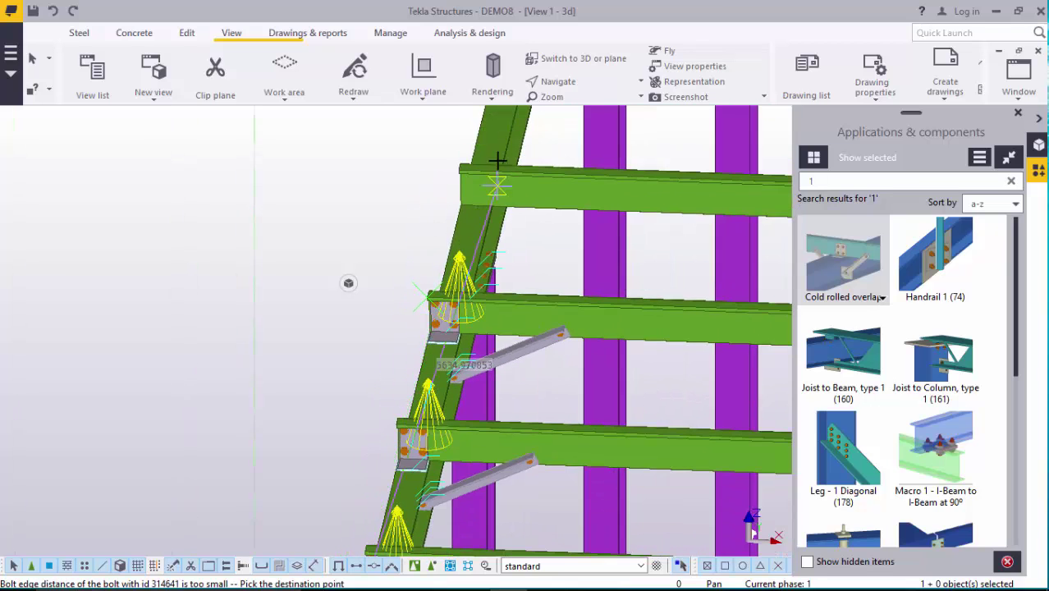
Place copies of the single-stay connection at the outer top corners of the fifth and sixth purlins
scroll(497, 161, "up", 6)
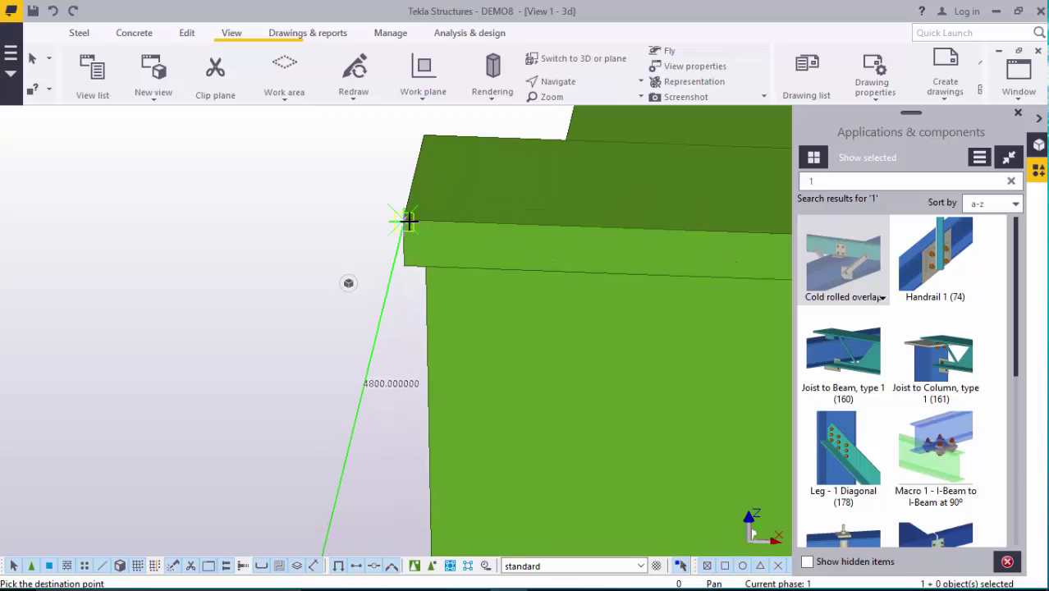
left_click(406, 228)
scroll(412, 236, "down", 8)
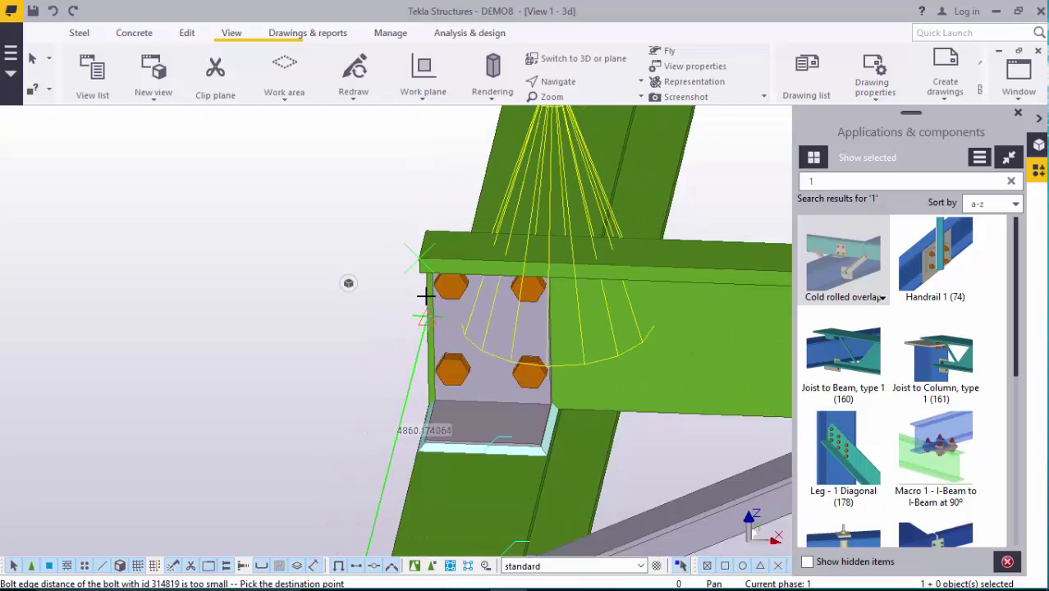
scroll(440, 217, "up", 8)
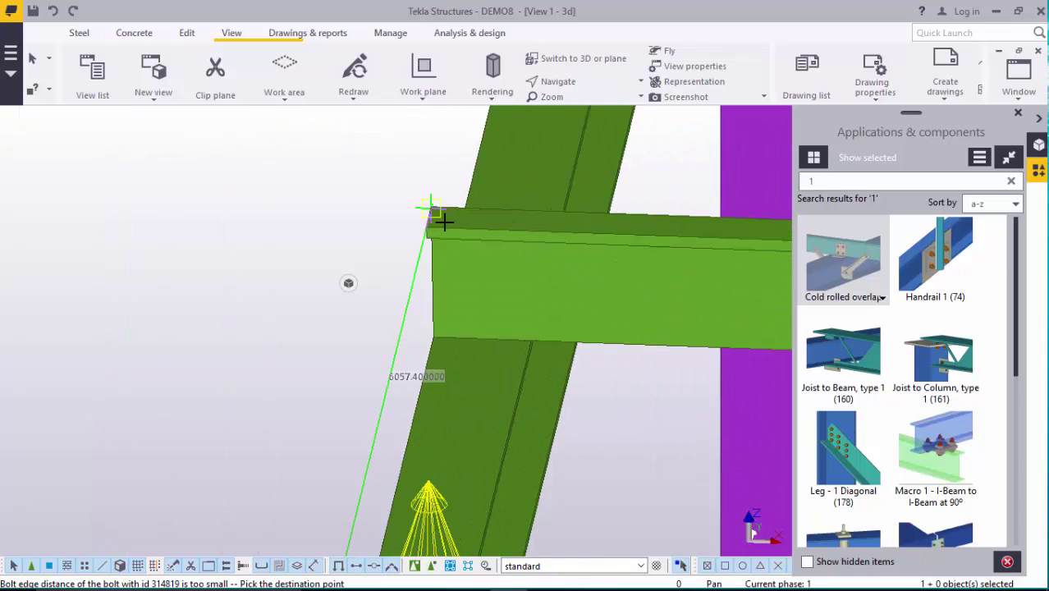
scroll(398, 215, "up", 2)
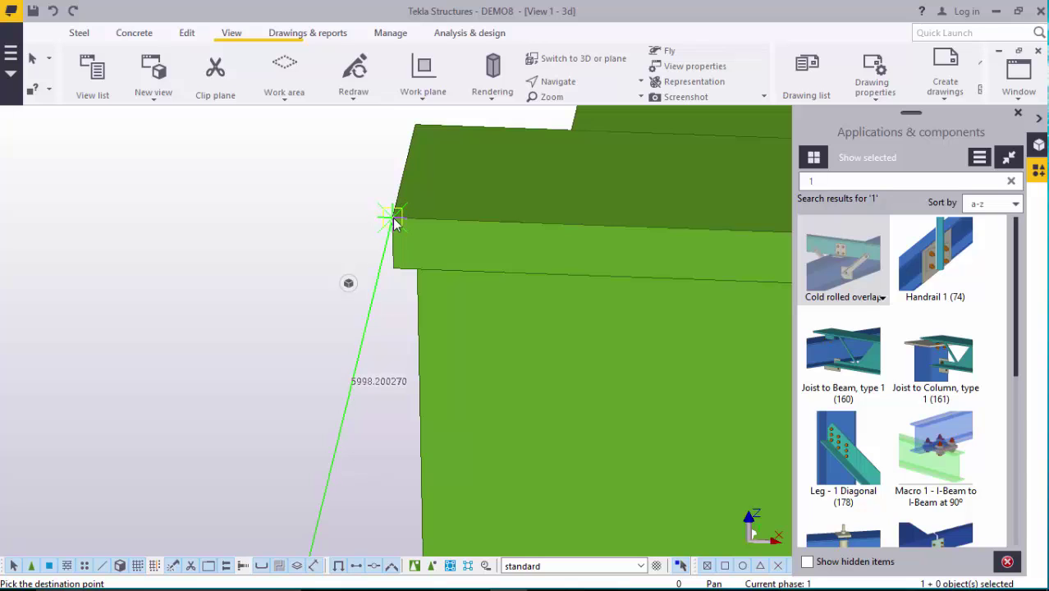
scroll(396, 221, "down", 3)
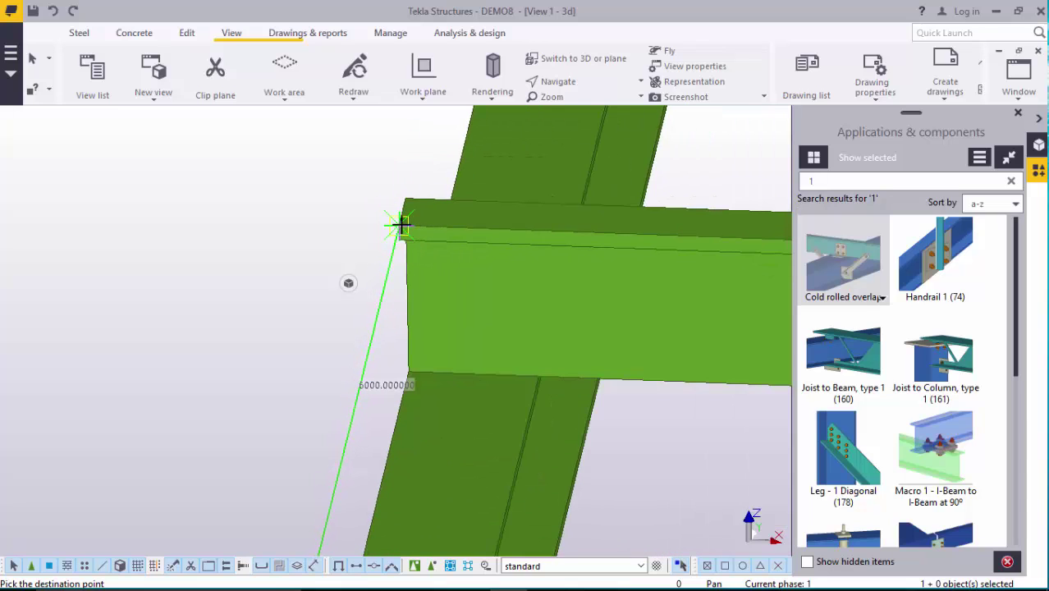
scroll(402, 232, "down", 6)
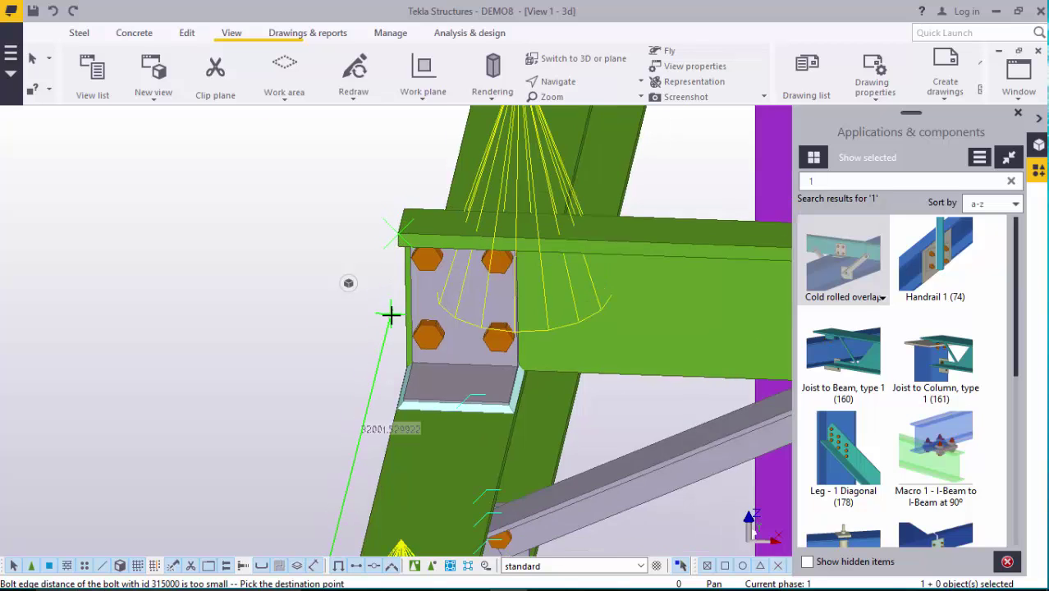
Continue copying the single-stay connection to the outer top corners of the seventh and eighth purlins
scroll(456, 181, "up", 6)
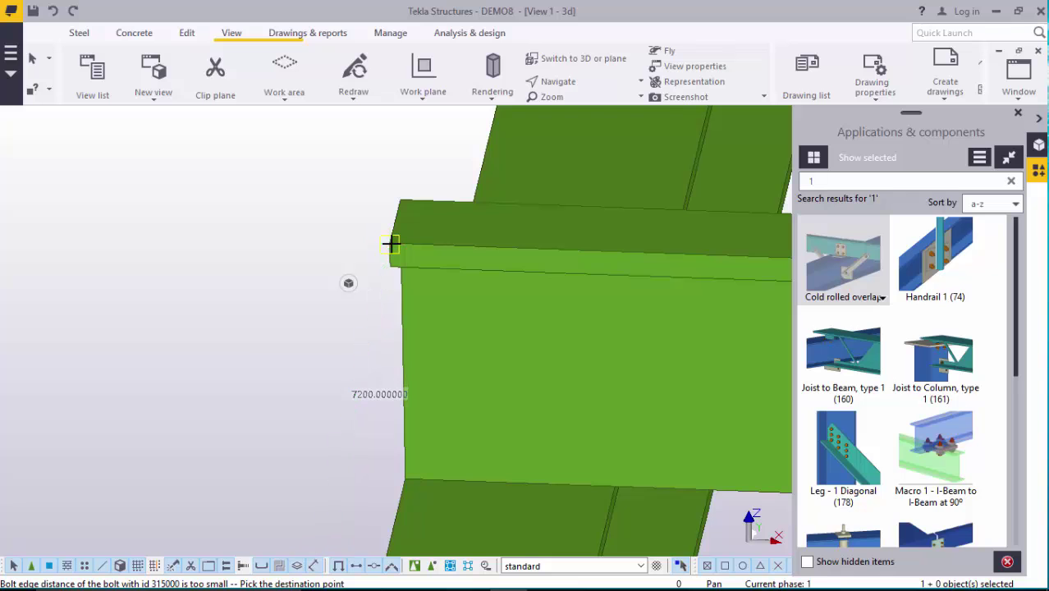
scroll(390, 244, "down", 8)
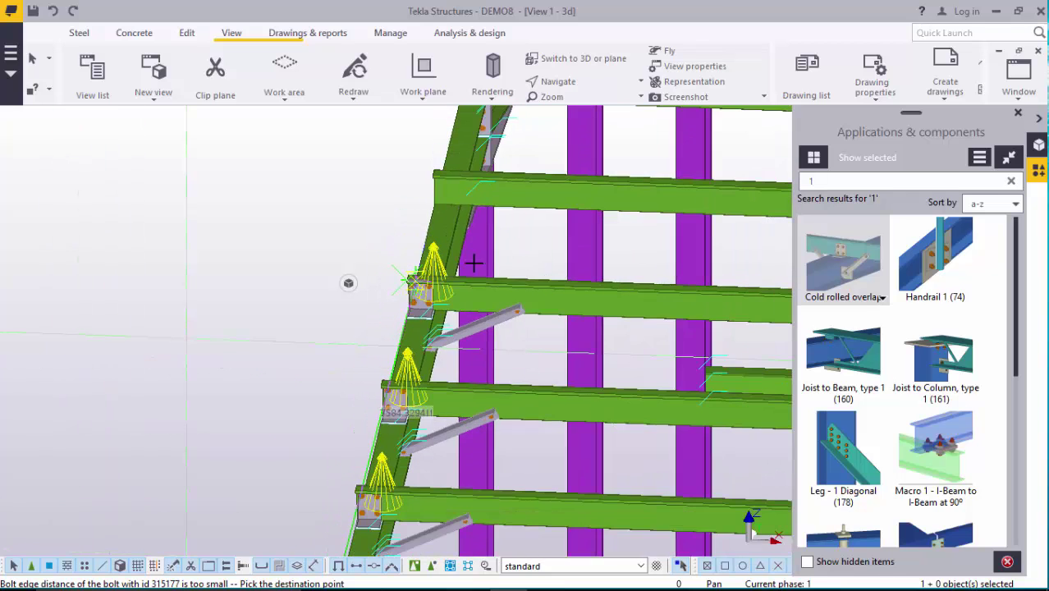
scroll(421, 184, "up", 8)
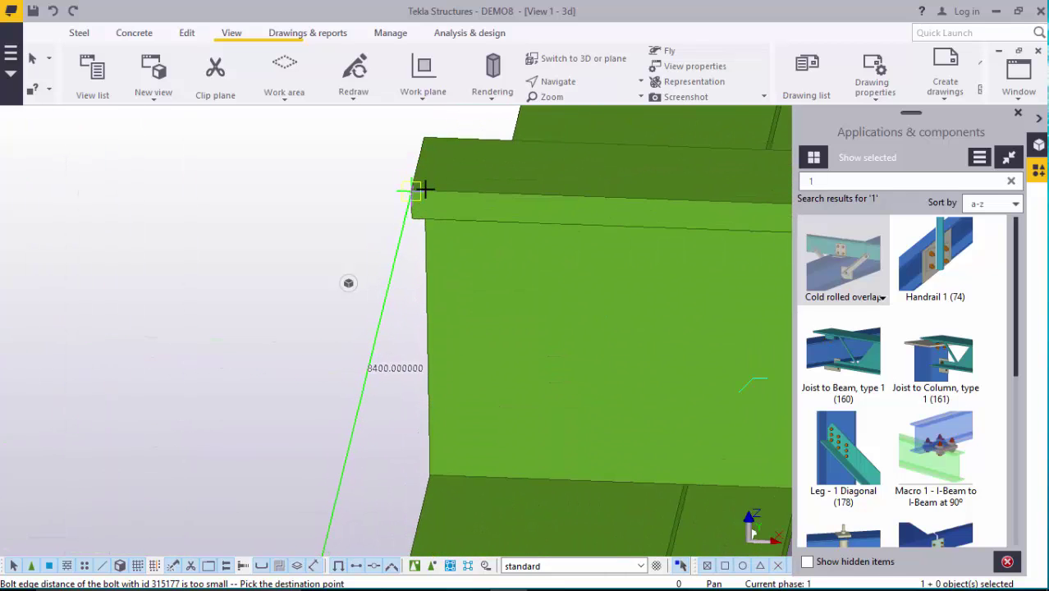
scroll(412, 190, "down", 7)
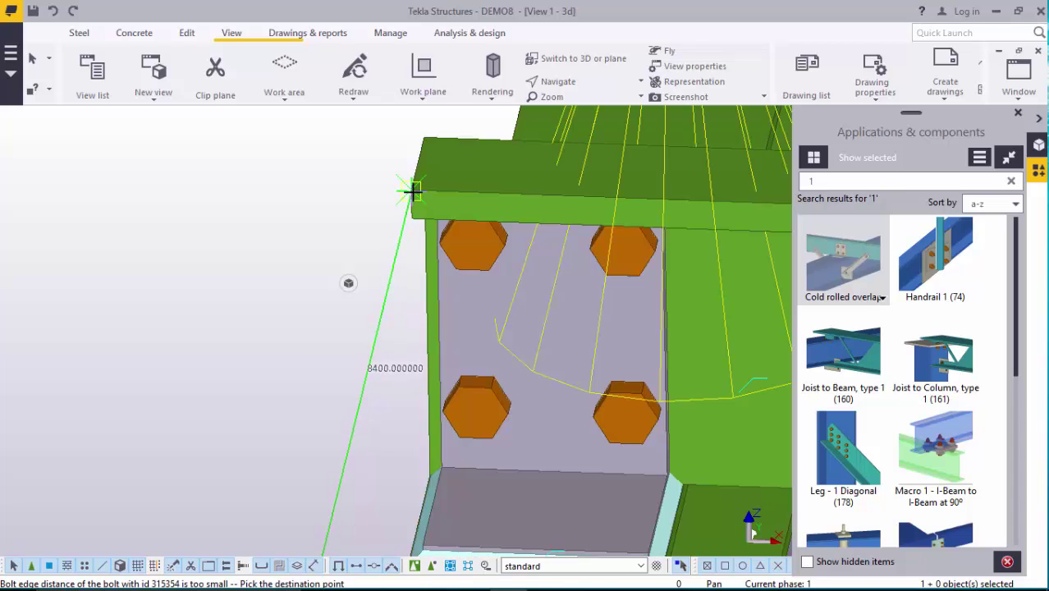
scroll(417, 259, "down", 3)
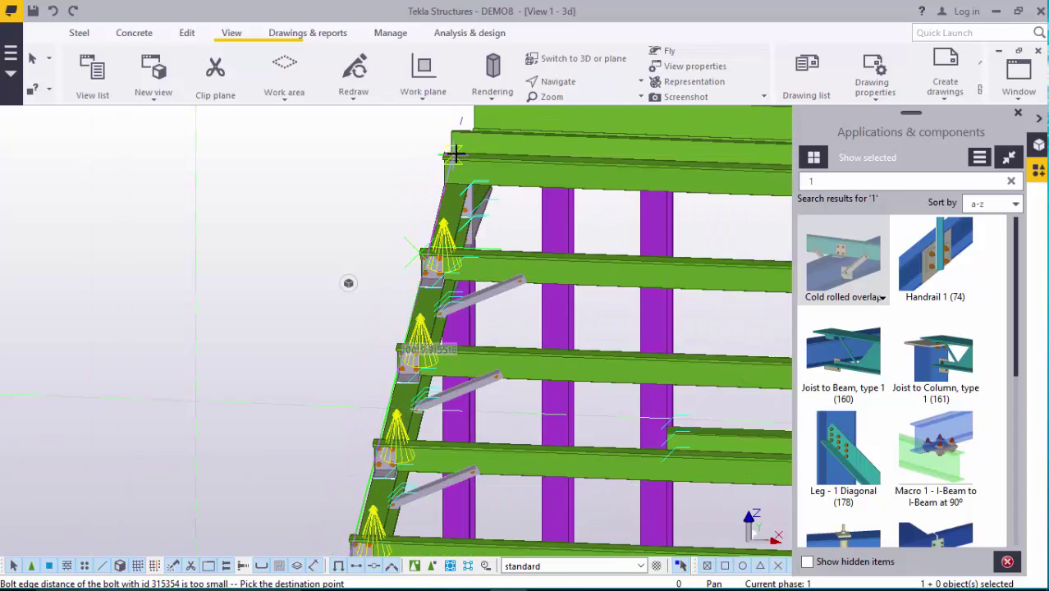
Place the last copy of the single-stay connection at the ninth purlin's outer top corner near the ridge and end the copying
scroll(424, 147, "up", 6)
scroll(427, 164, "up", 4)
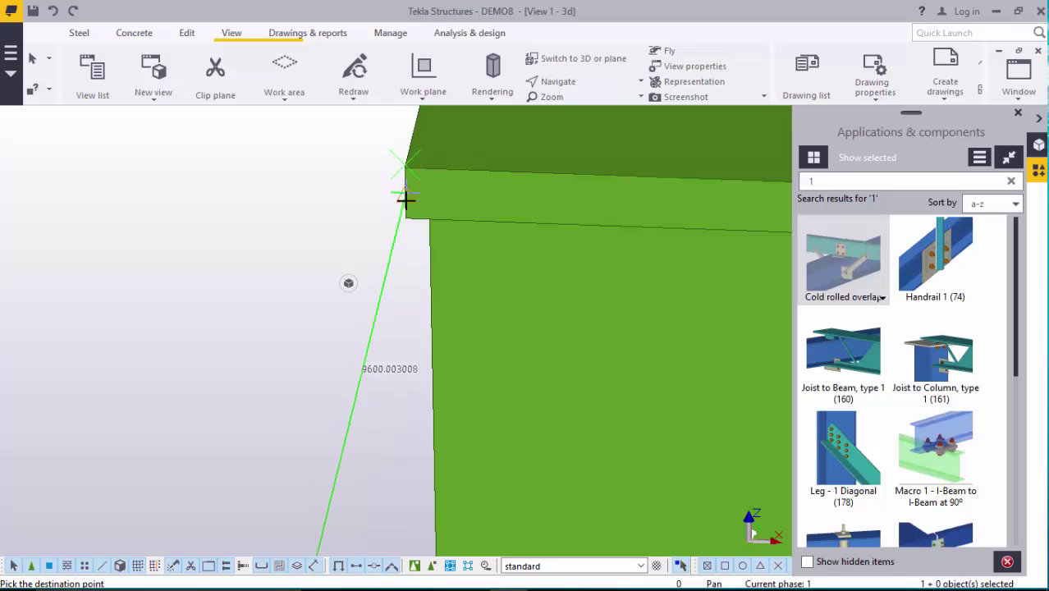
scroll(406, 197, "down", 2)
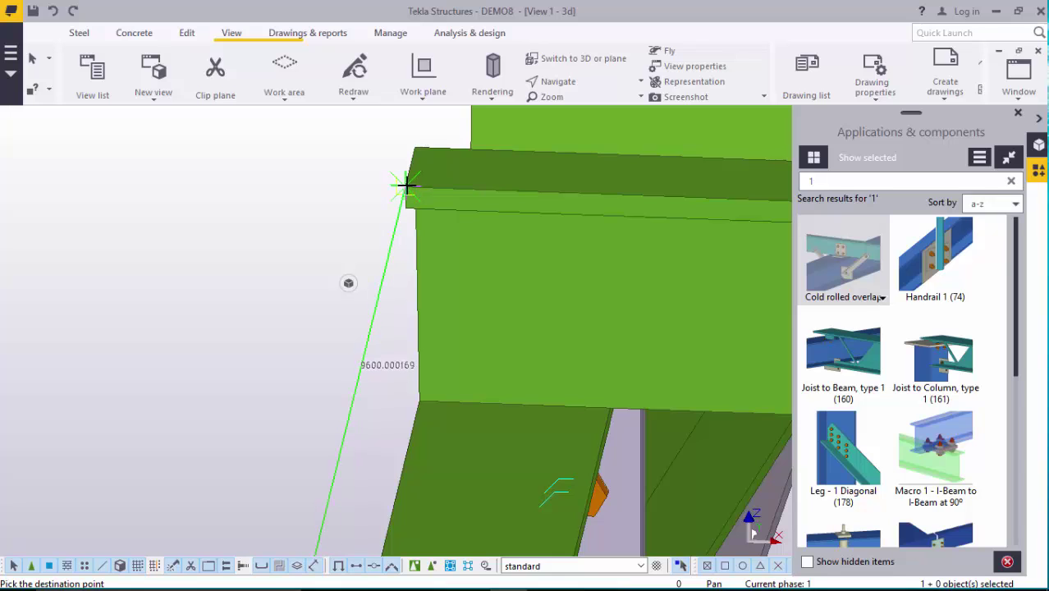
scroll(408, 189, "down", 2)
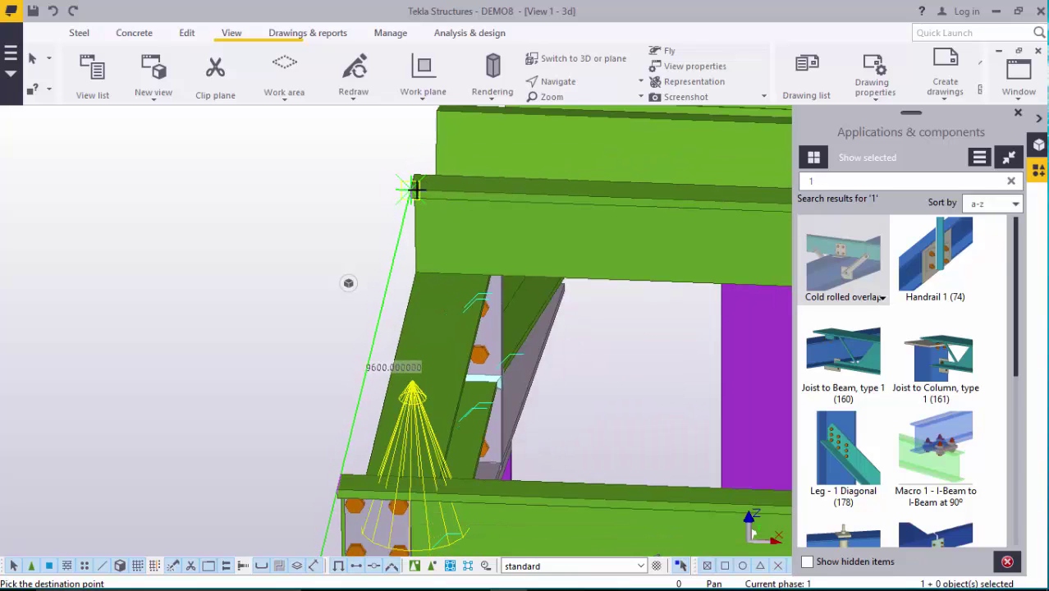
scroll(415, 193, "down", 5)
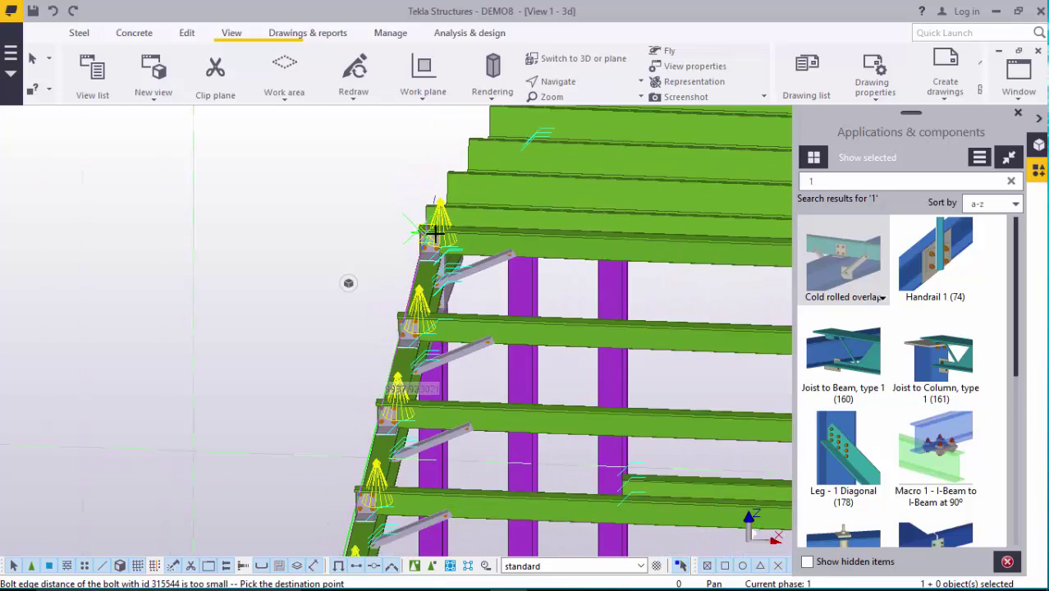
scroll(513, 229, "down", 5)
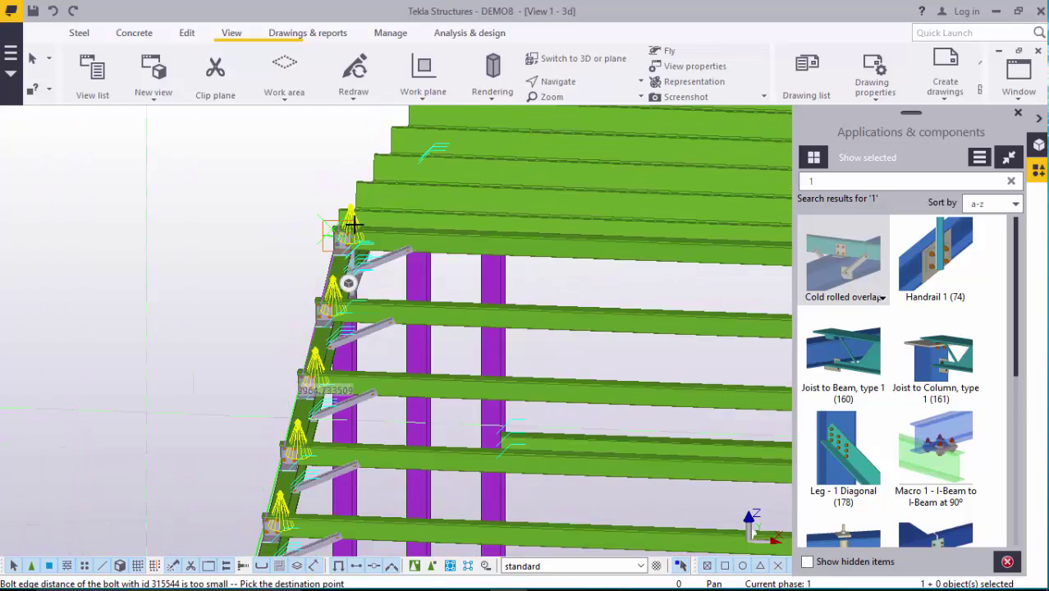
right_click(251, 188)
left_click(292, 195)
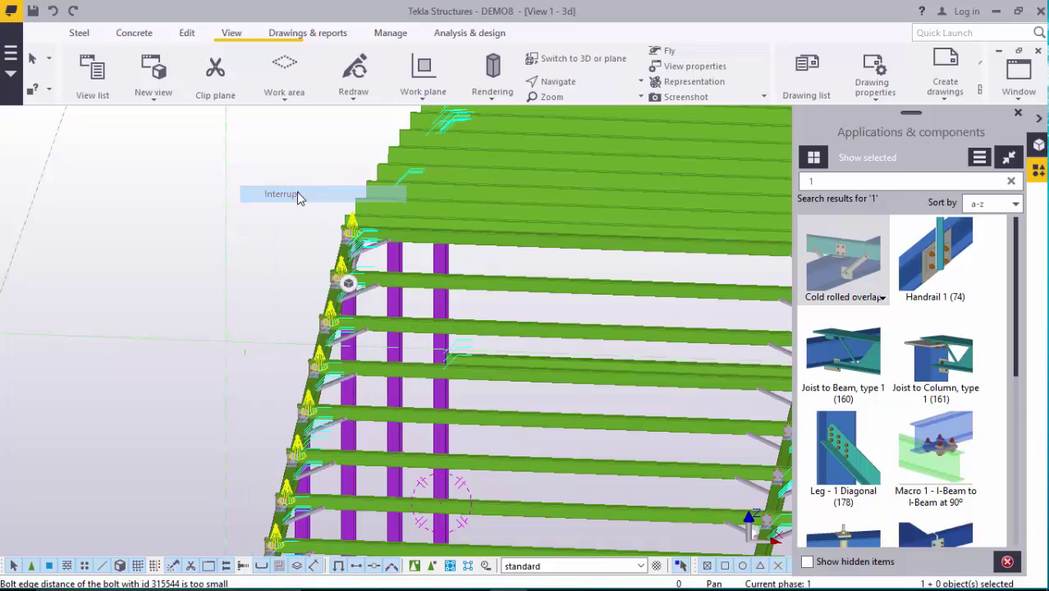
Select the five single-stay connections on the end frame rafter from the ridge down to the intermediate column
left_click(554, 82)
left_click(568, 108)
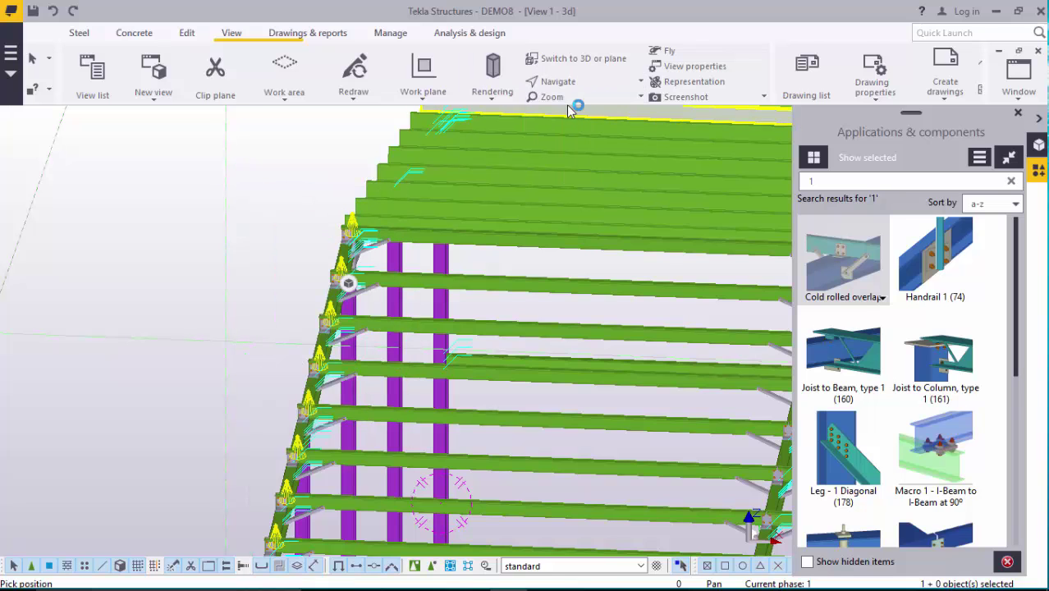
left_click_drag(369, 257, 477, 270)
scroll(477, 271, "up", 5)
right_click(600, 215)
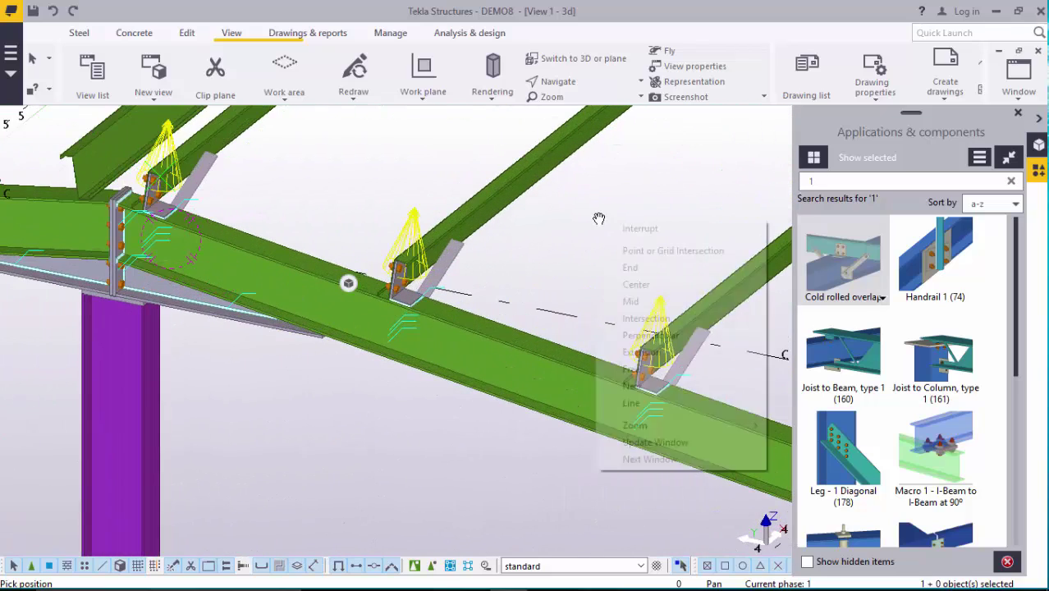
left_click(421, 232)
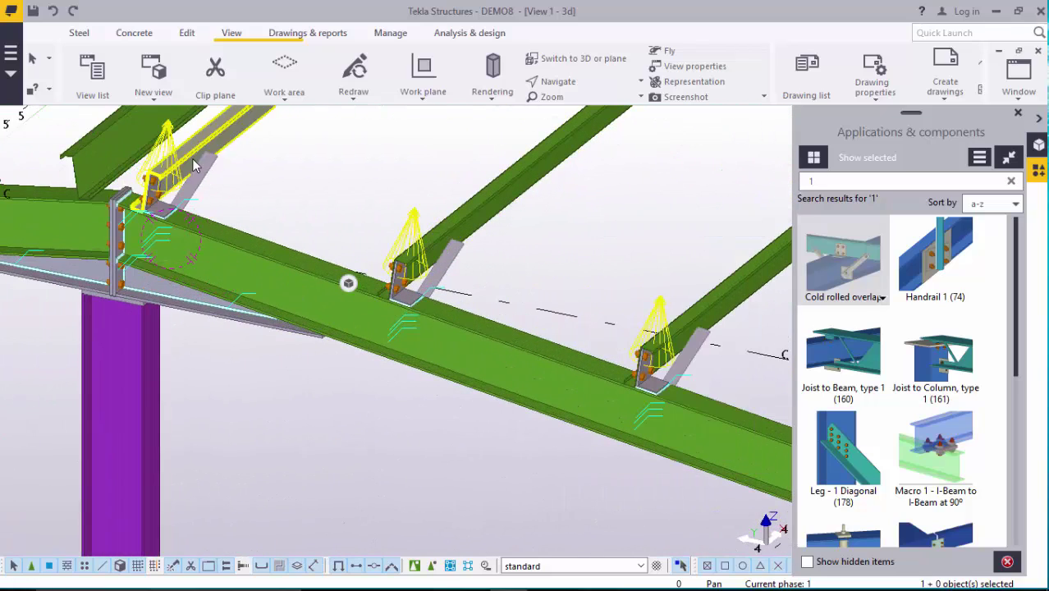
left_click(169, 142)
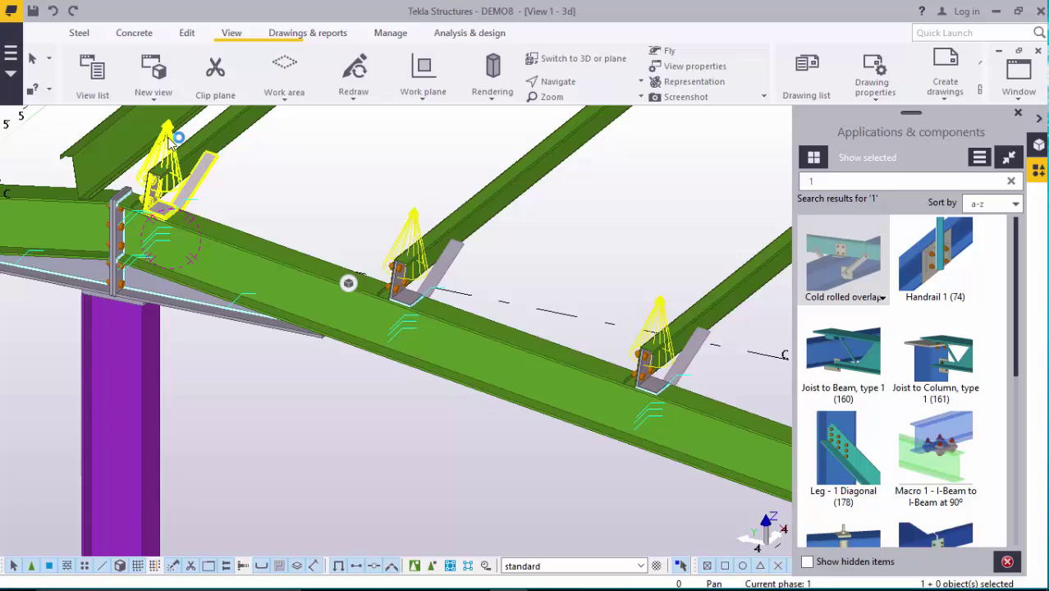
left_click(412, 224, "shift")
scroll(481, 285, "down", 3)
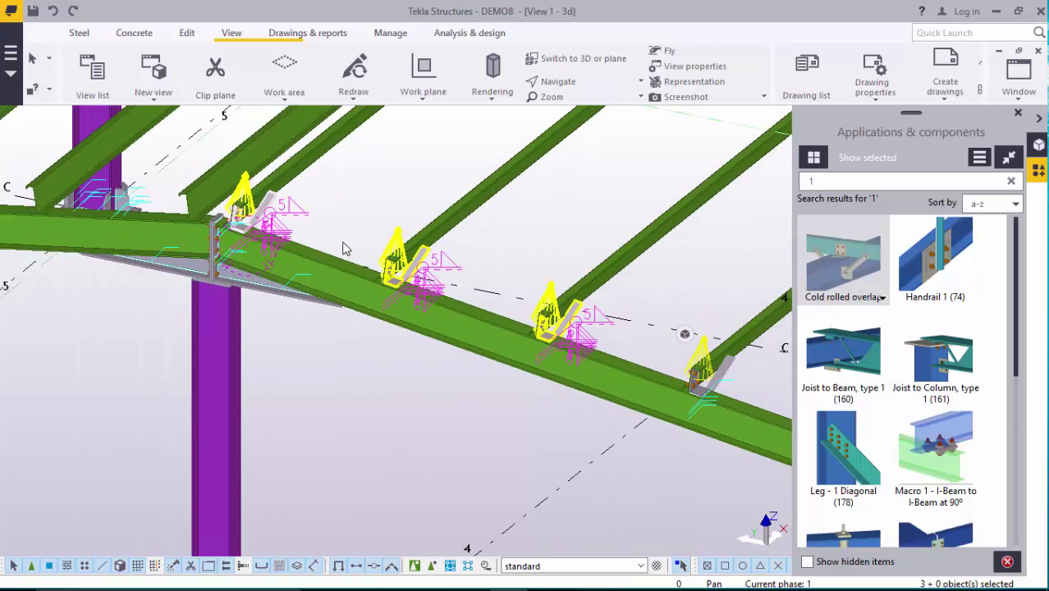
scroll(591, 304, "up", 2)
scroll(531, 298, "down", 1)
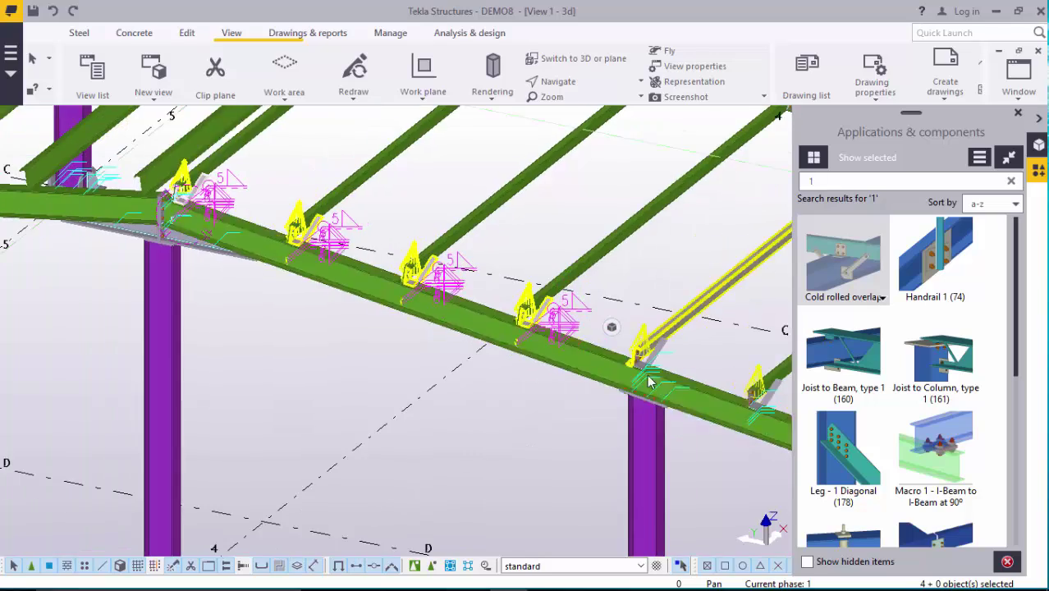
scroll(531, 297, "up", 1)
scroll(531, 297, "down", 2)
left_click(423, 297, "shift")
scroll(423, 297, "down", 2)
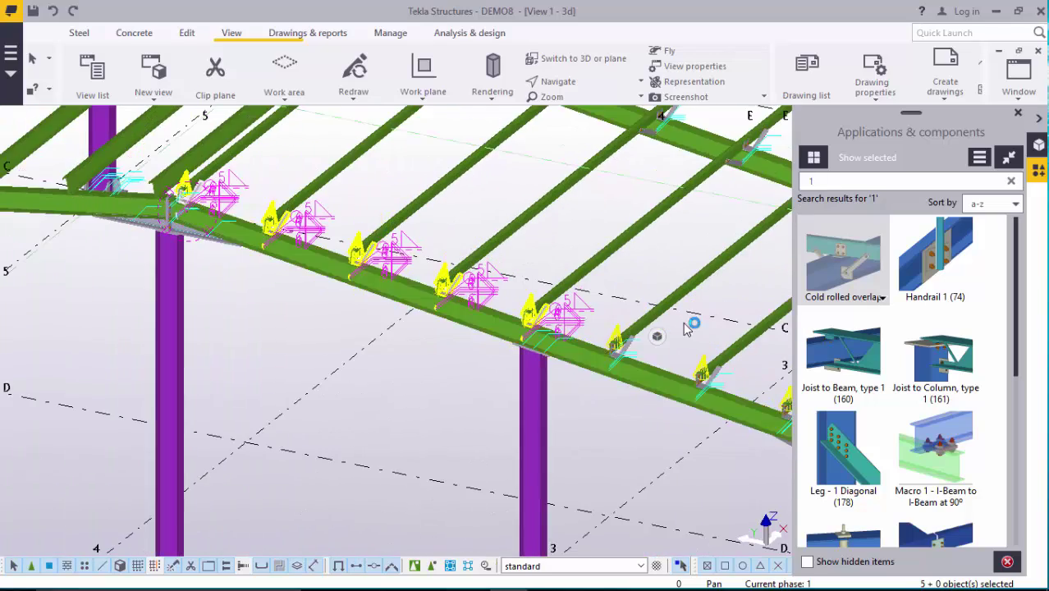
Add the remaining four single-stay connections down to the eave column to the selection
scroll(414, 291, "up", 4)
left_click(408, 285, "shift")
scroll(614, 355, "down", 1)
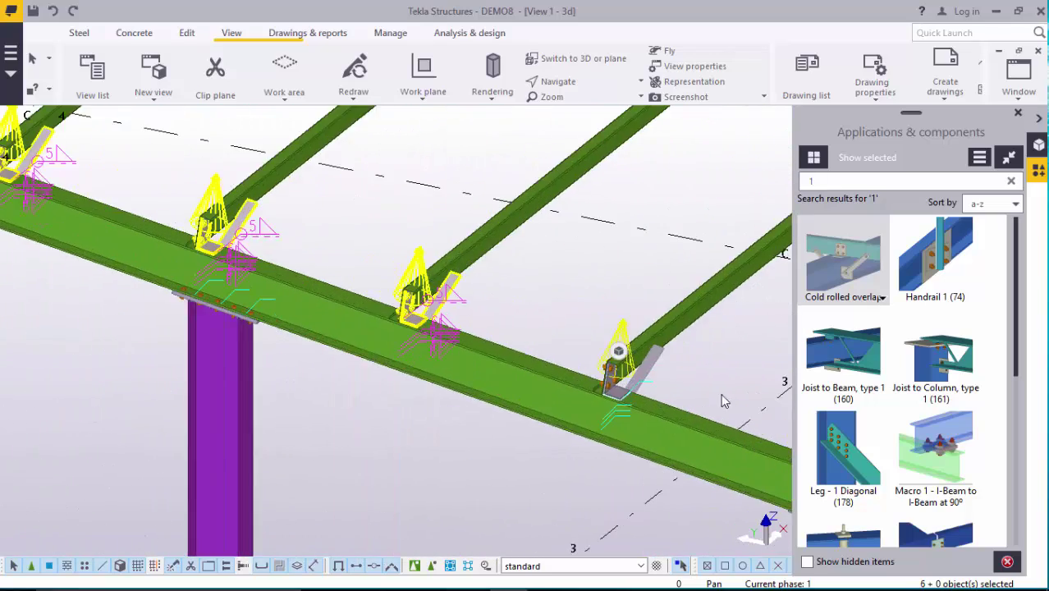
scroll(616, 351, "up", 3)
left_click(616, 351, "shift")
scroll(450, 300, "down", 2)
scroll(450, 300, "down", 2)
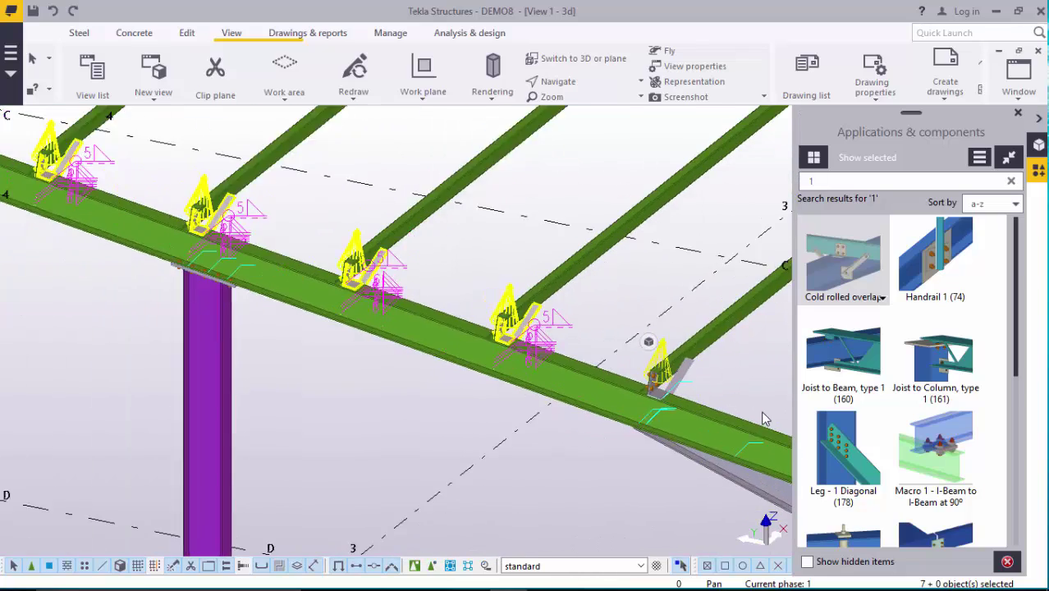
scroll(646, 340, "up", 3)
left_click(648, 341, "shift")
scroll(476, 318, "down", 1)
scroll(476, 319, "down", 1)
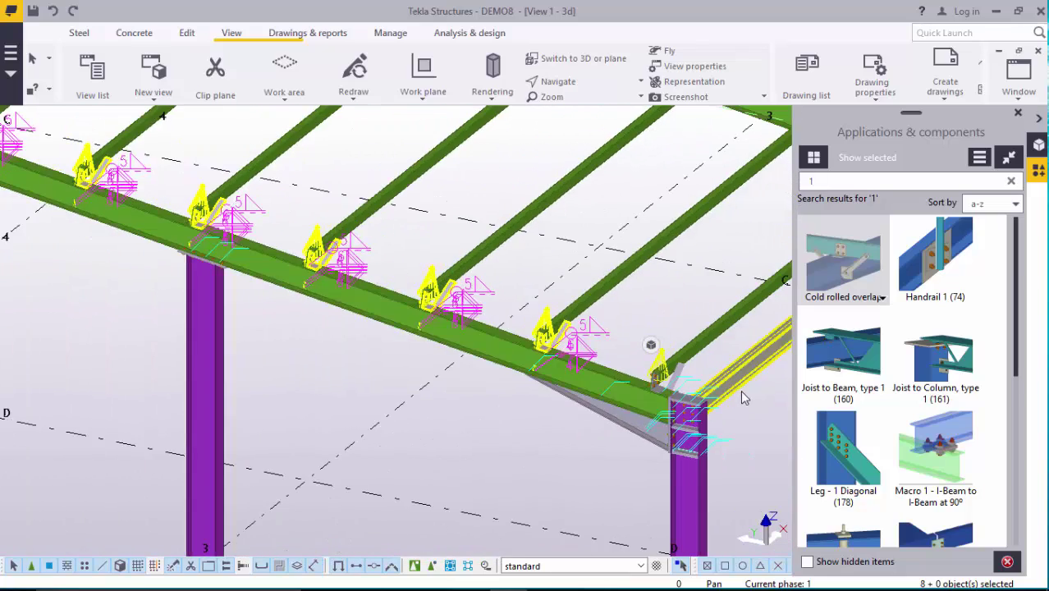
scroll(650, 343, "up", 3)
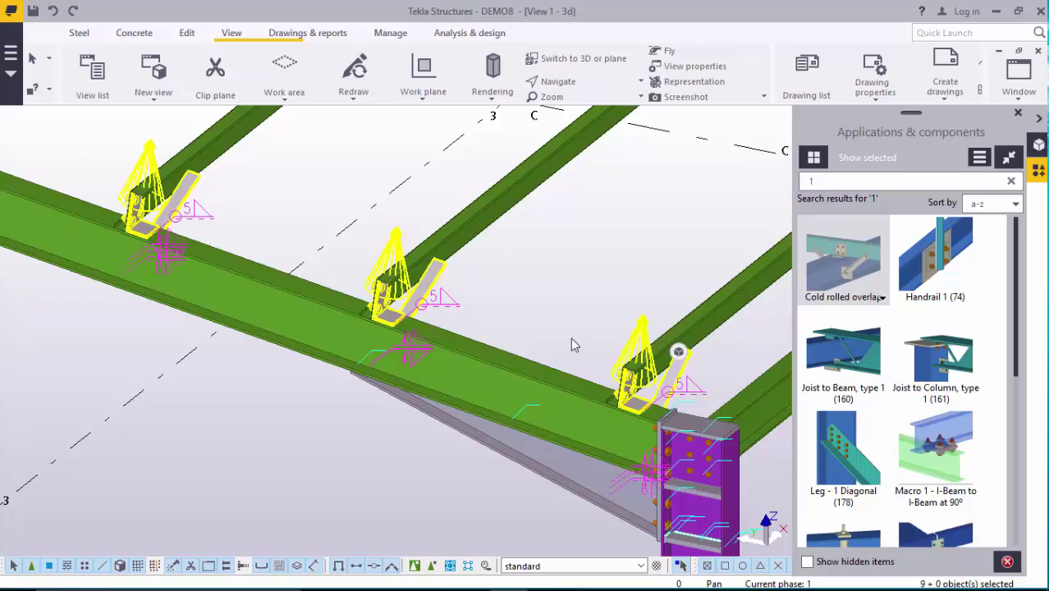
scroll(572, 342, "down", 6)
scroll(164, 226, "up", 5)
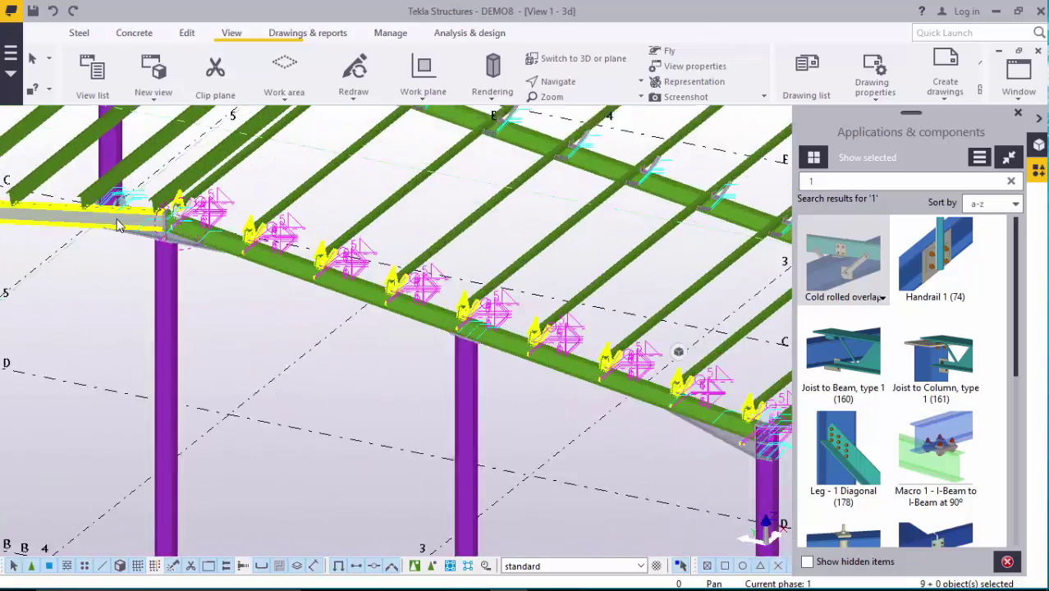
scroll(215, 283, "up", 4)
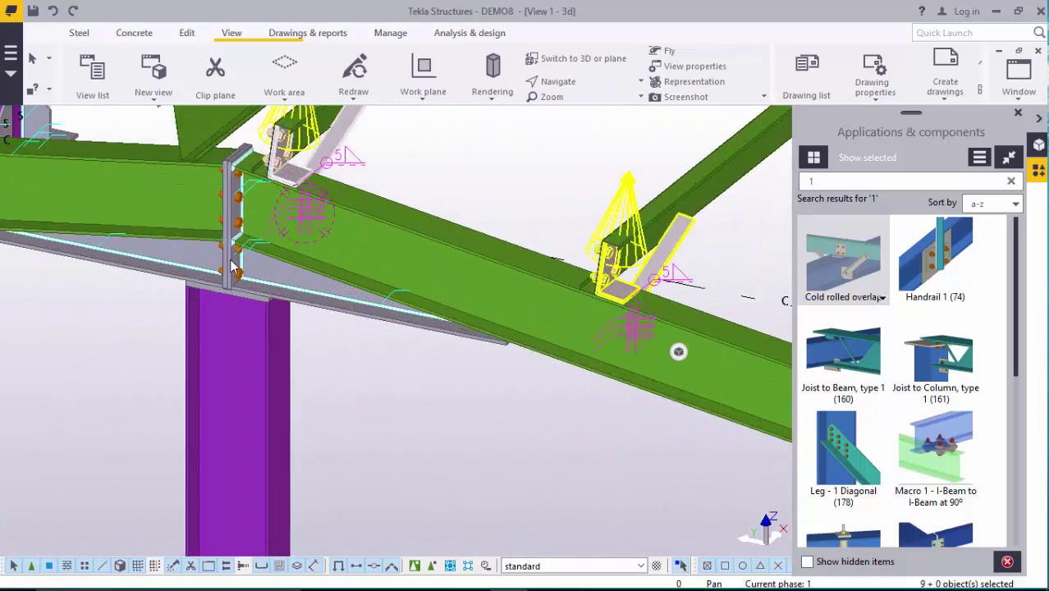
scroll(256, 291, "down", 2)
scroll(256, 291, "down", 2)
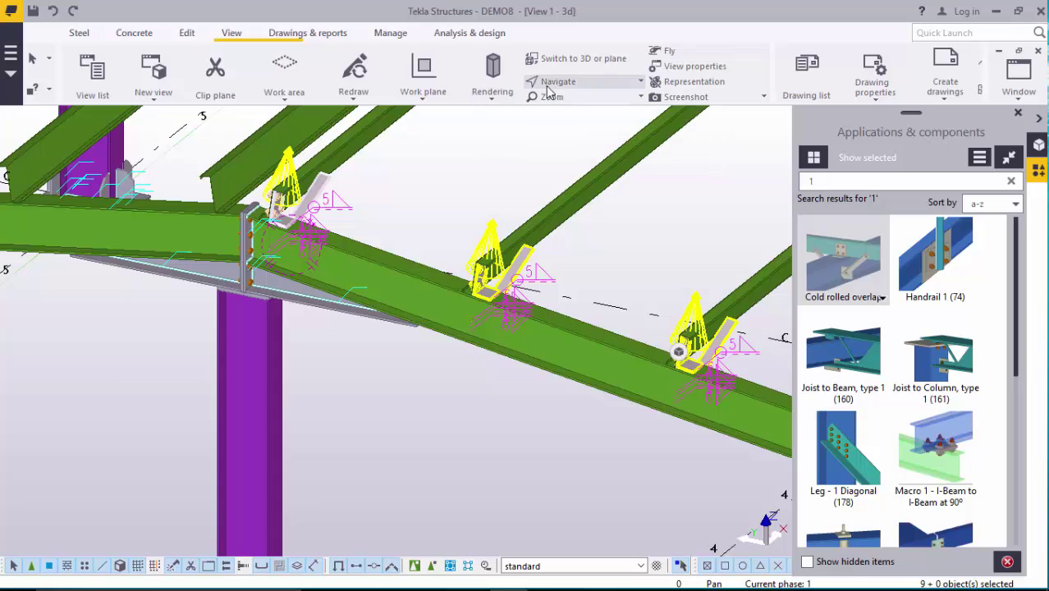
Set the work plane at the ridge end-plate joint, parallel to the end frame, using the work plane tool
left_click(419, 99)
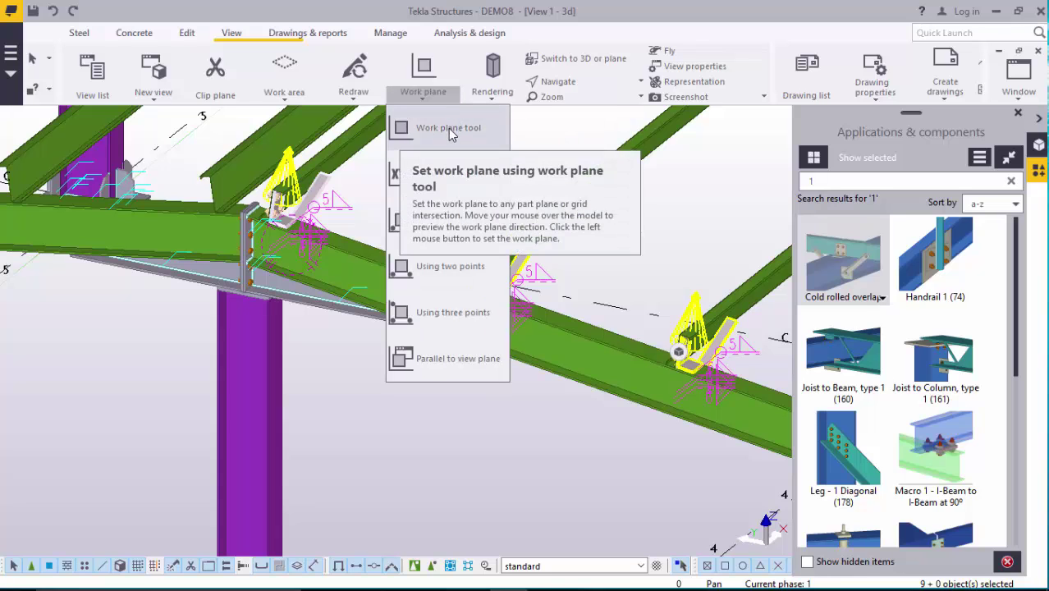
left_click(448, 128)
scroll(268, 272, "up", 5)
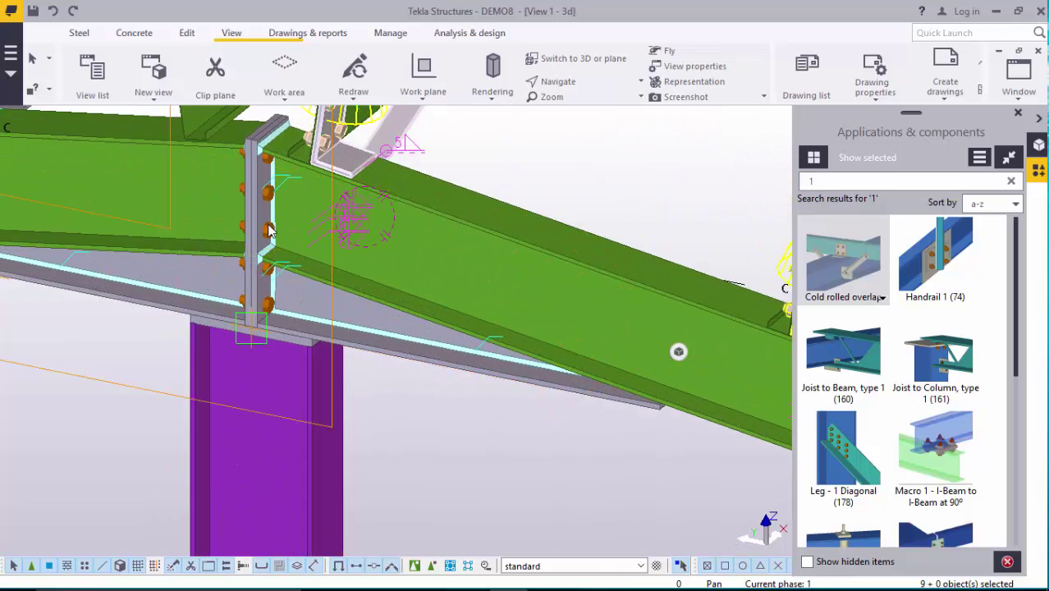
scroll(293, 228, "down", 2)
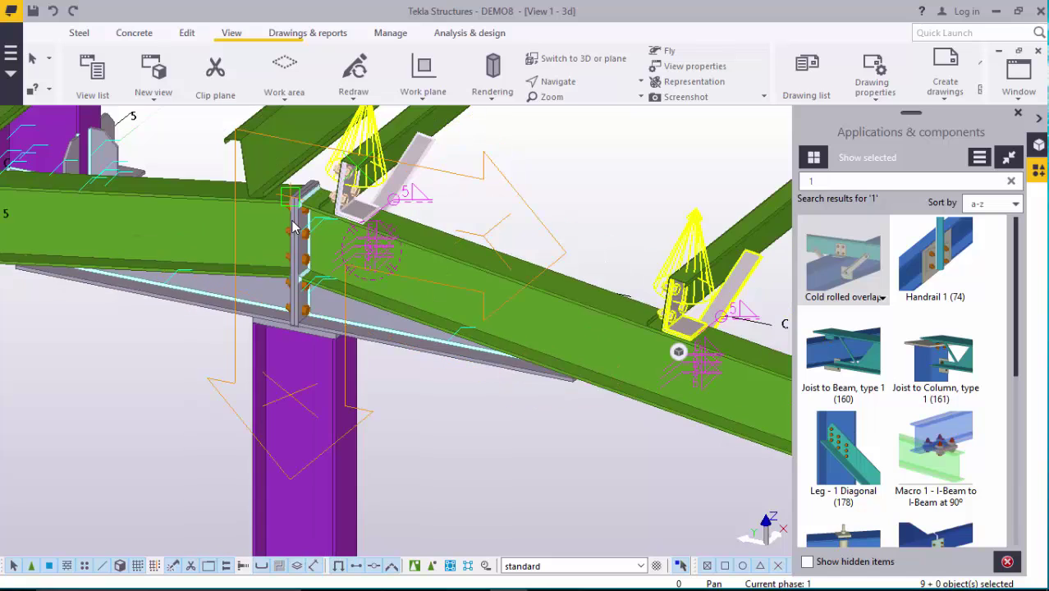
scroll(295, 215, "up", 1)
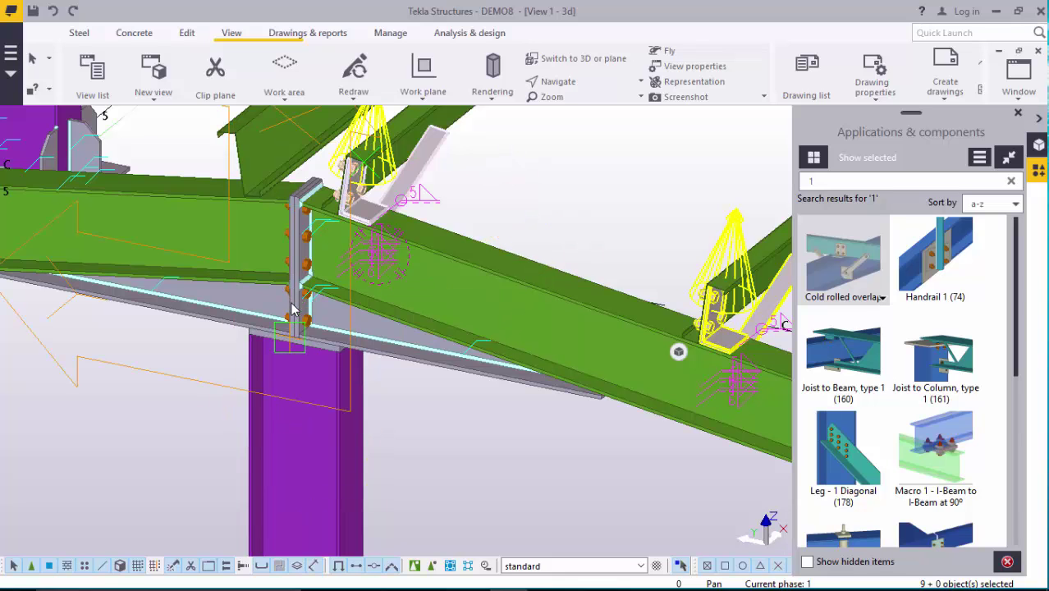
middle_click_drag(298, 337, 322, 263, "ctrl")
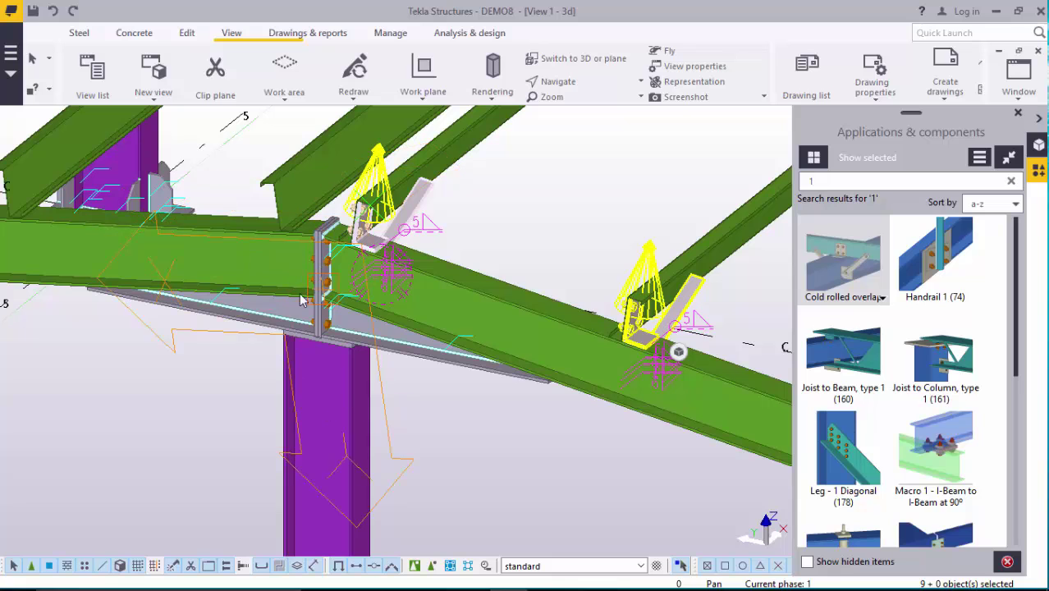
middle_click_drag(307, 320, 327, 325, "ctrl")
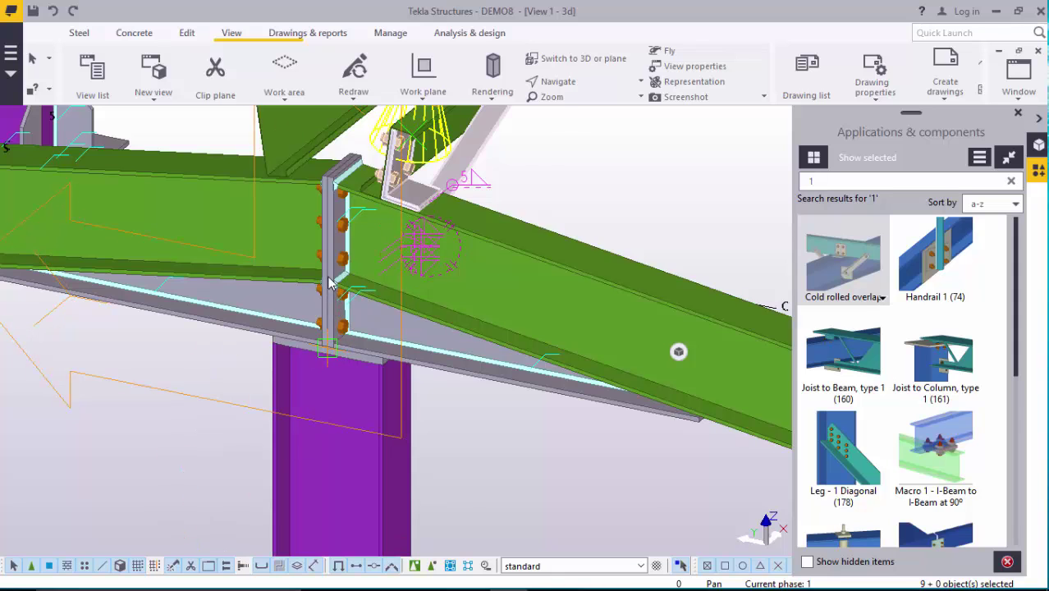
scroll(329, 282, "down", 2)
middle_click_drag(329, 282, 315, 324, "ctrl")
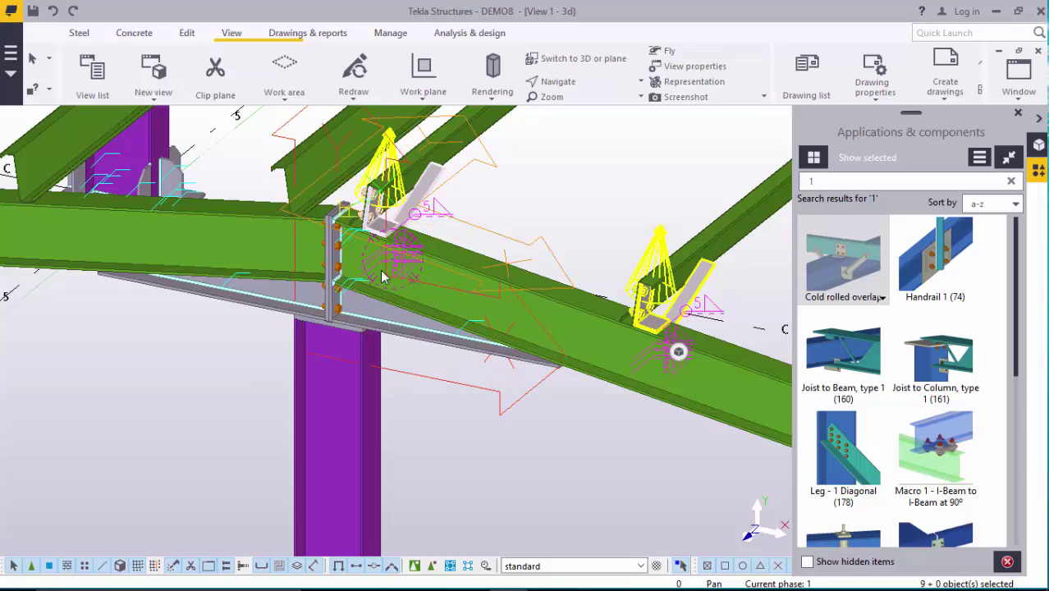
right_click(486, 189)
left_click(520, 195)
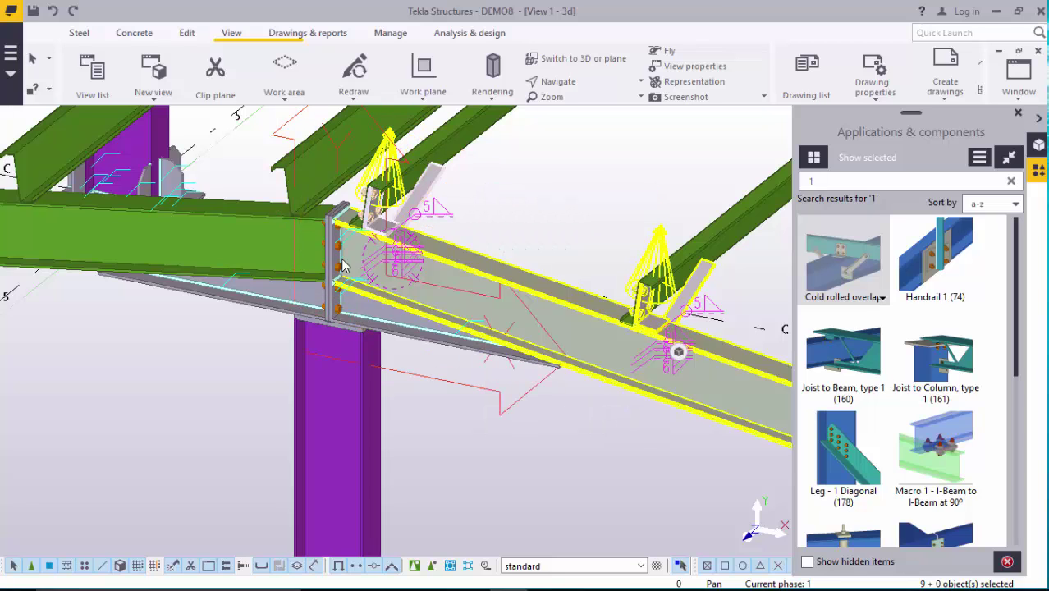
Try to mirror-copy the nine selected single-stay connections across the ridge with X0 0, Y0 0 and an angle of 90 degrees
scroll(302, 275, "up", 3)
scroll(566, 278, "down", 4)
scroll(439, 246, "up", 2)
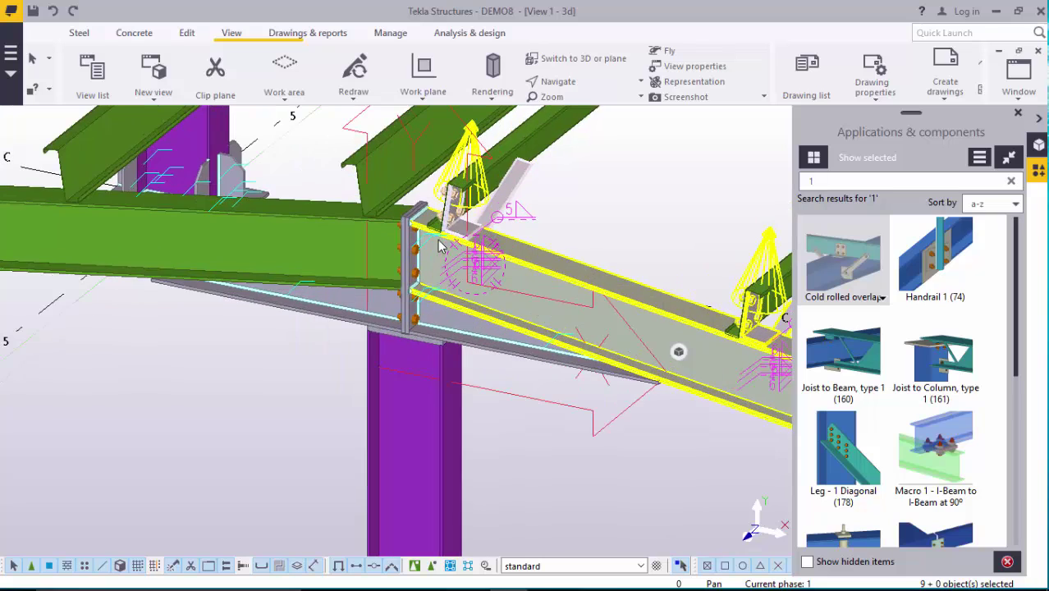
scroll(397, 244, "down", 2)
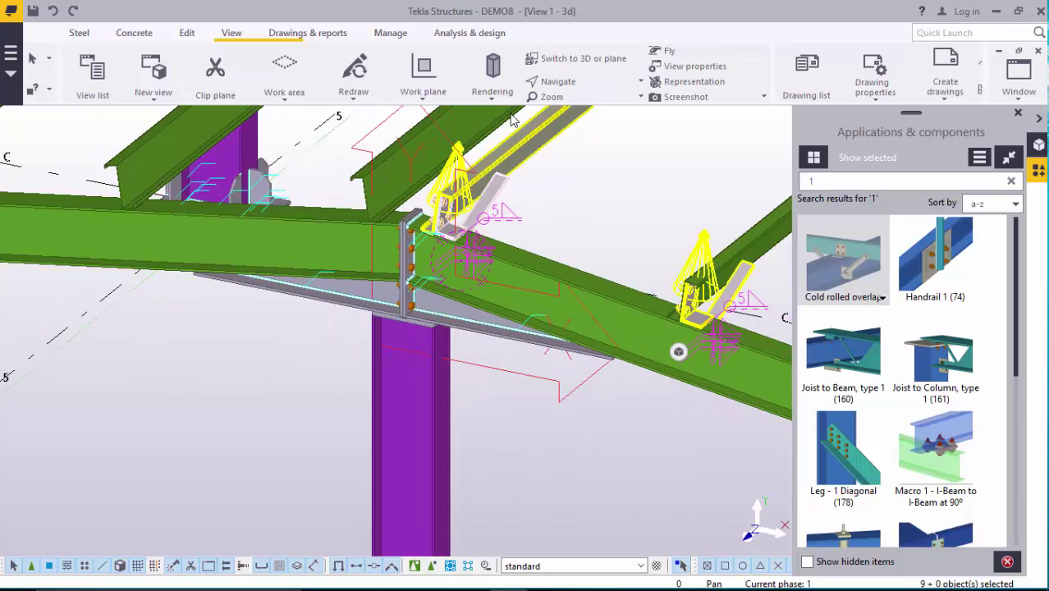
right_click(598, 178)
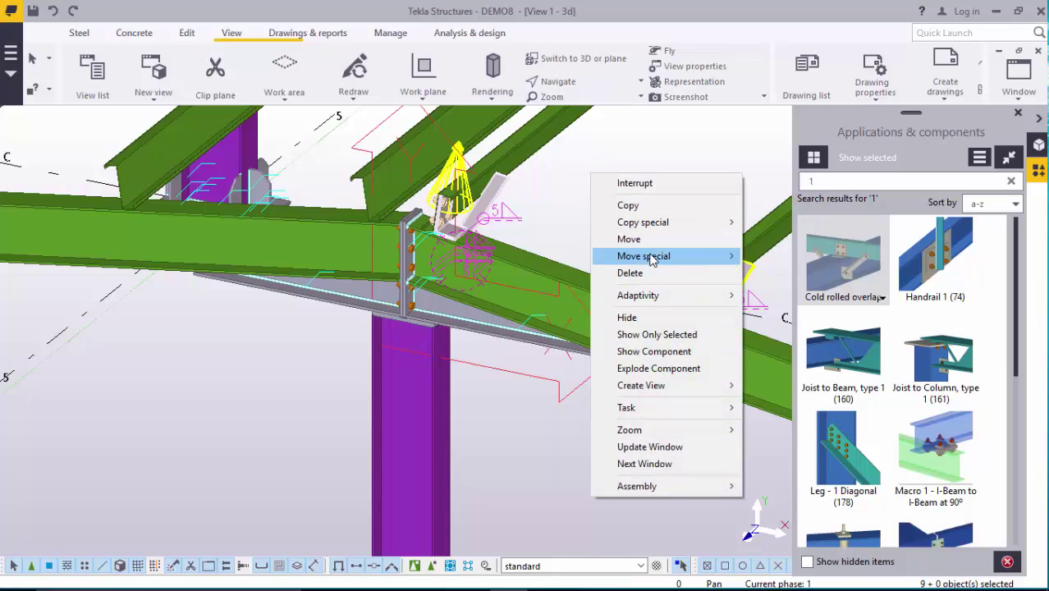
mouse_move(669, 228)
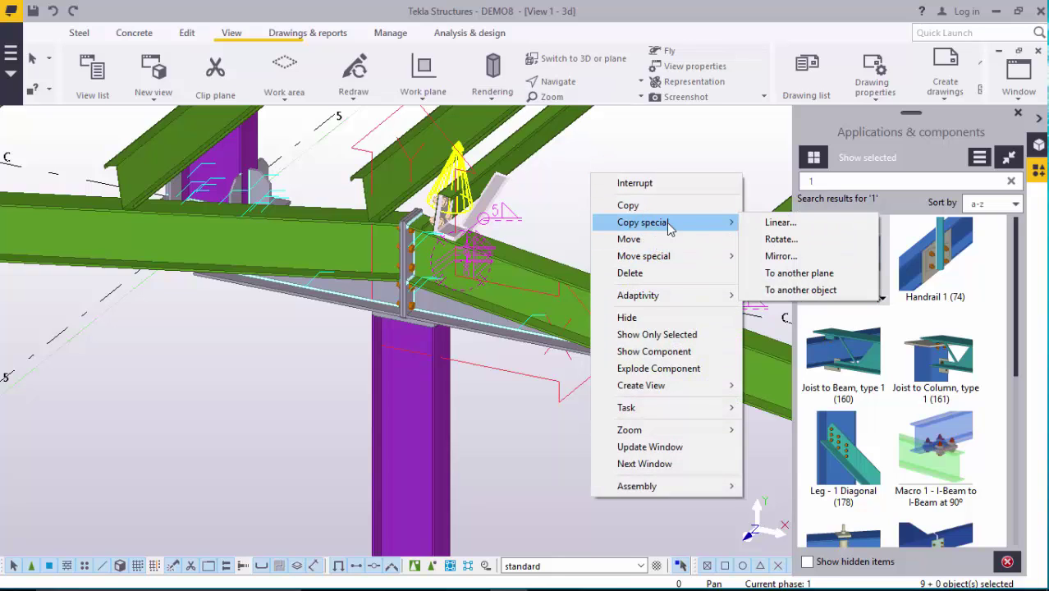
left_click(781, 256)
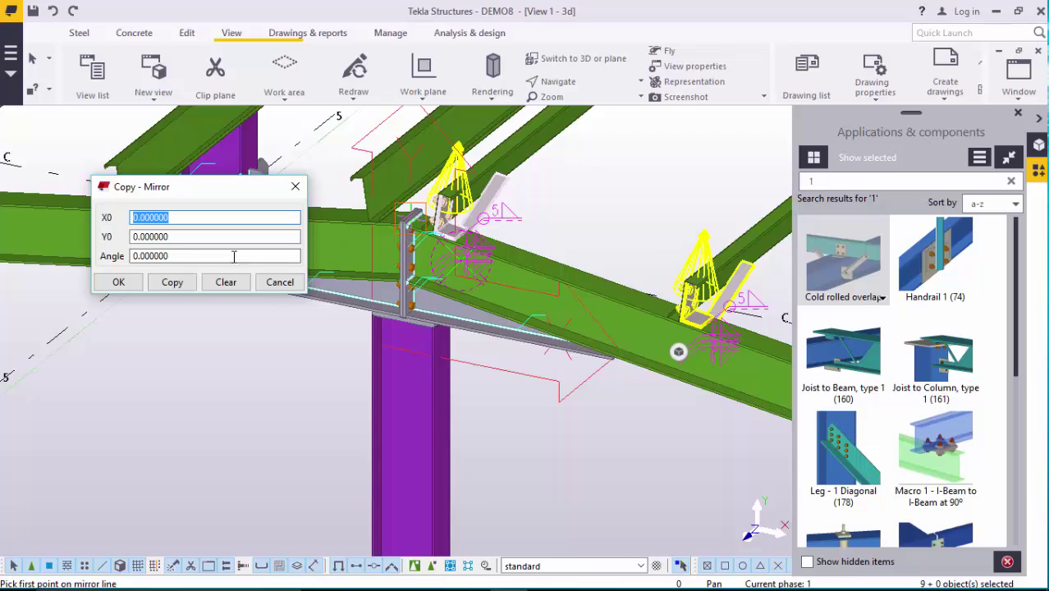
left_click(168, 256)
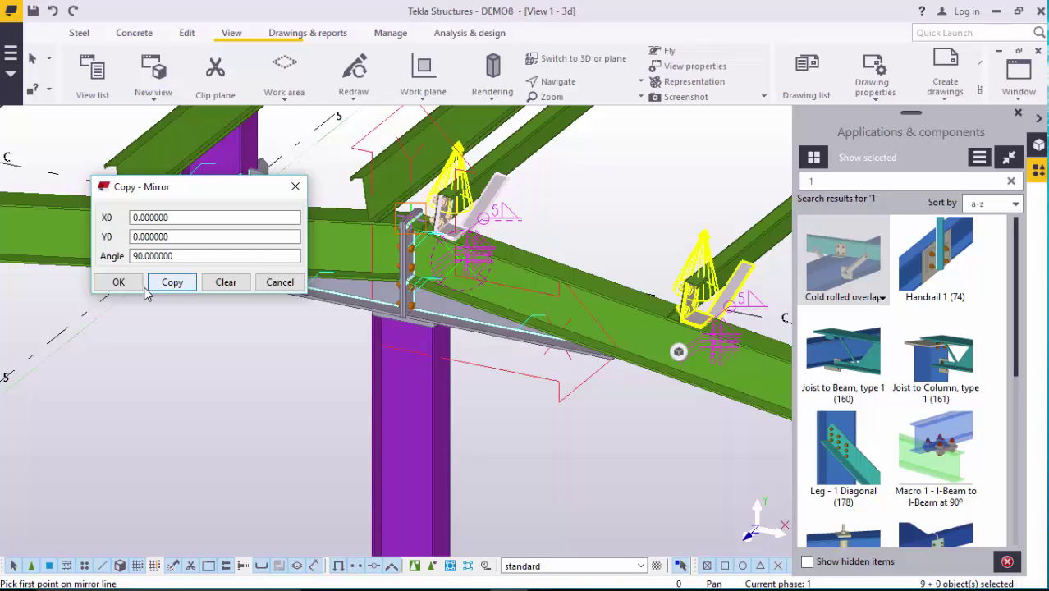
left_click(119, 283)
scroll(459, 306, "down", 6)
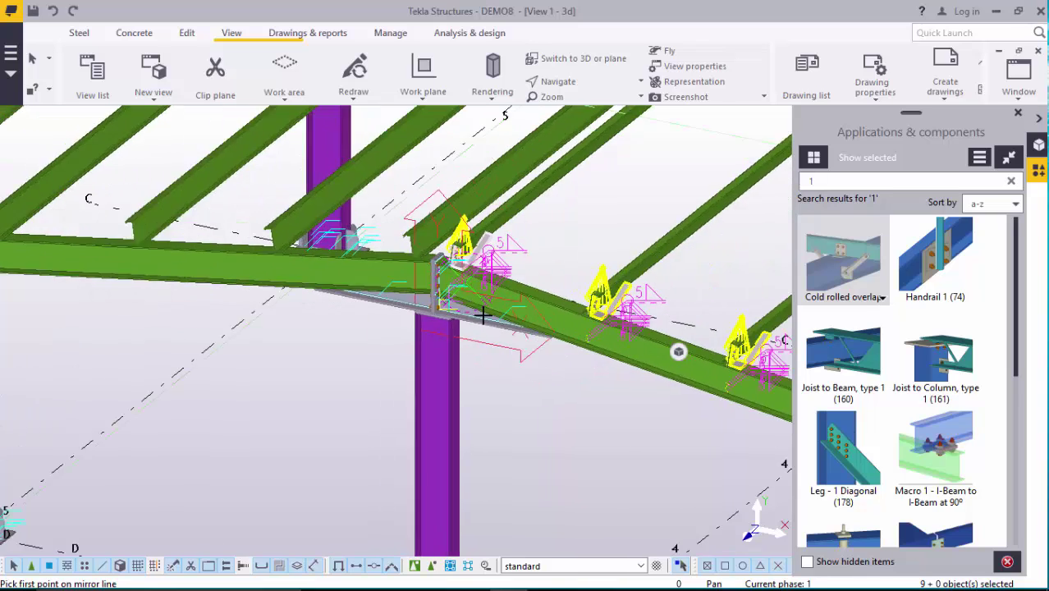
scroll(480, 286, "up", 2)
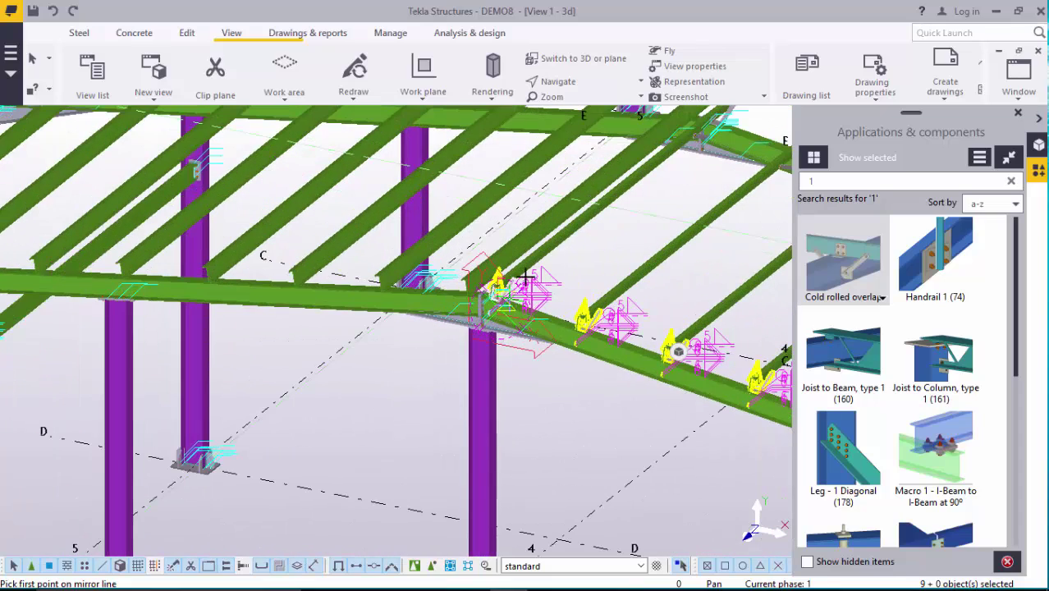
right_click(582, 248)
left_click(603, 254)
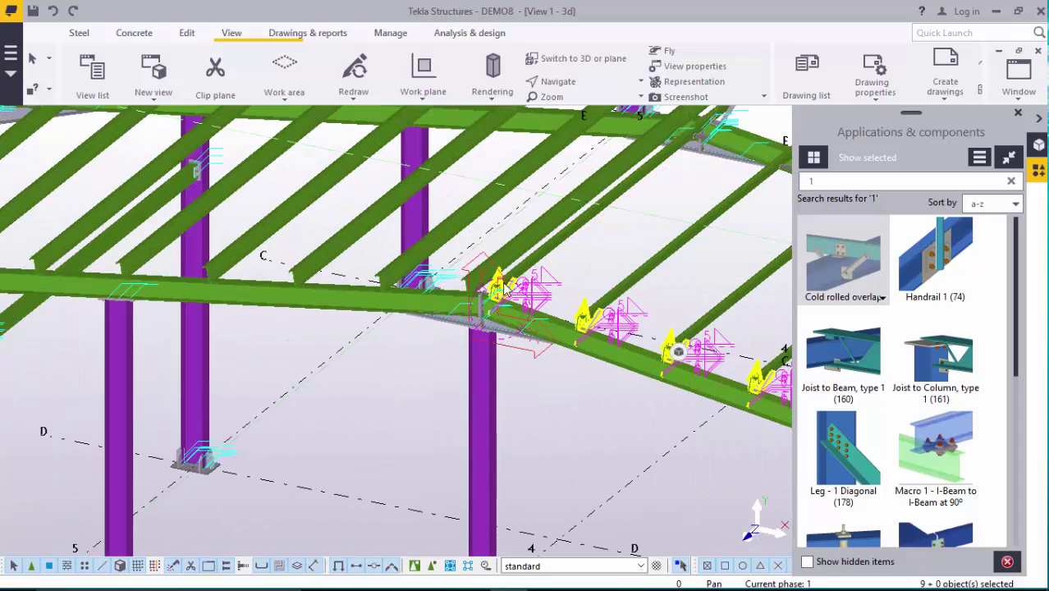
Add a Cold rolled overlap connection between the opposite slope's end rafter and its first purlin beside the ridge, and end the command
scroll(516, 289, "up", 2)
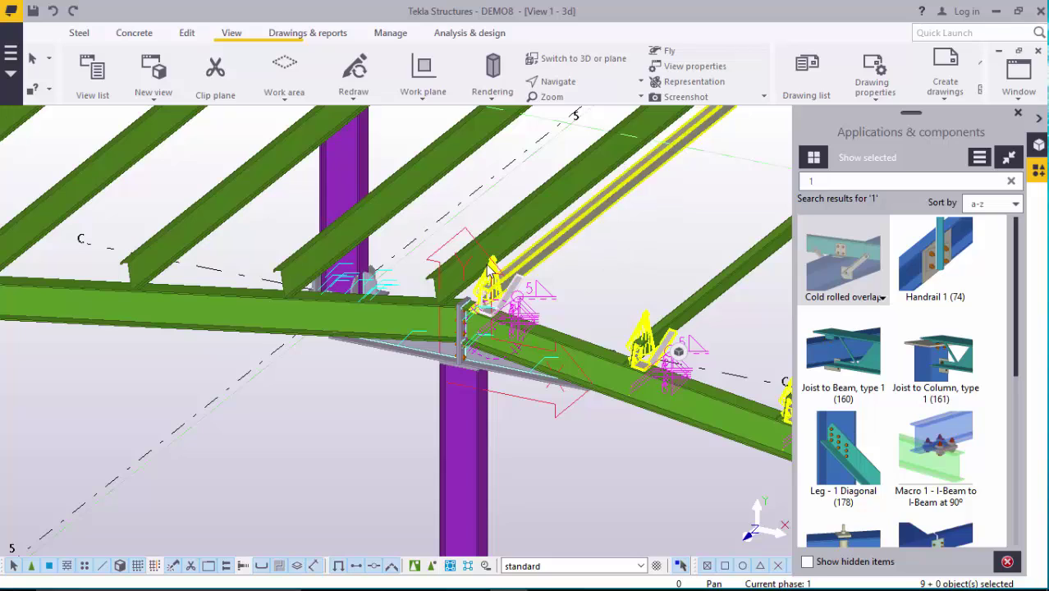
scroll(449, 287, "up", 2)
scroll(448, 286, "up", 2)
left_click(678, 263)
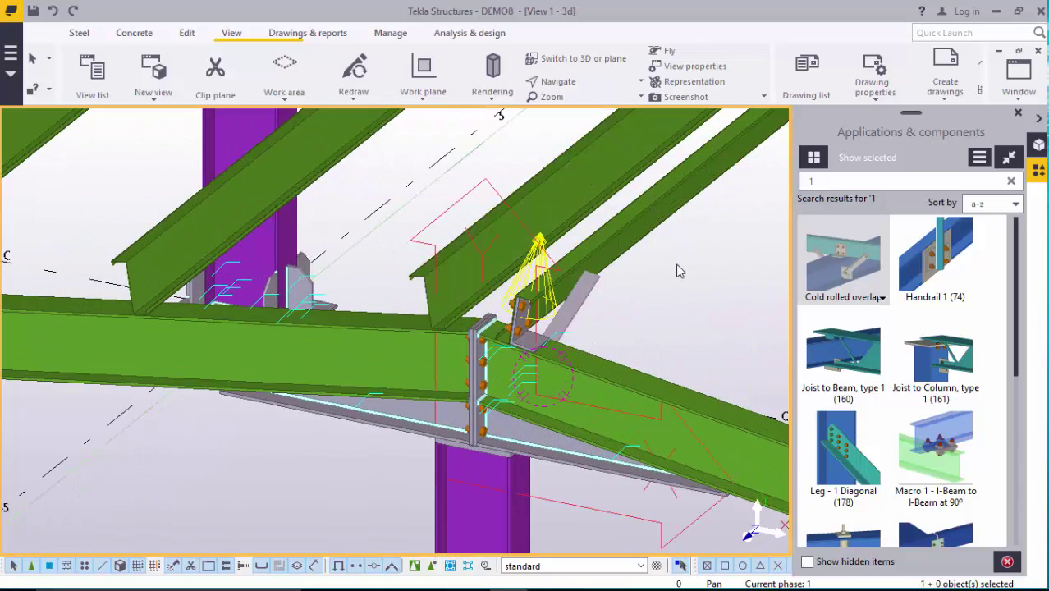
scroll(387, 319, "down", 3)
scroll(388, 319, "down", 1)
scroll(405, 296, "up", 2)
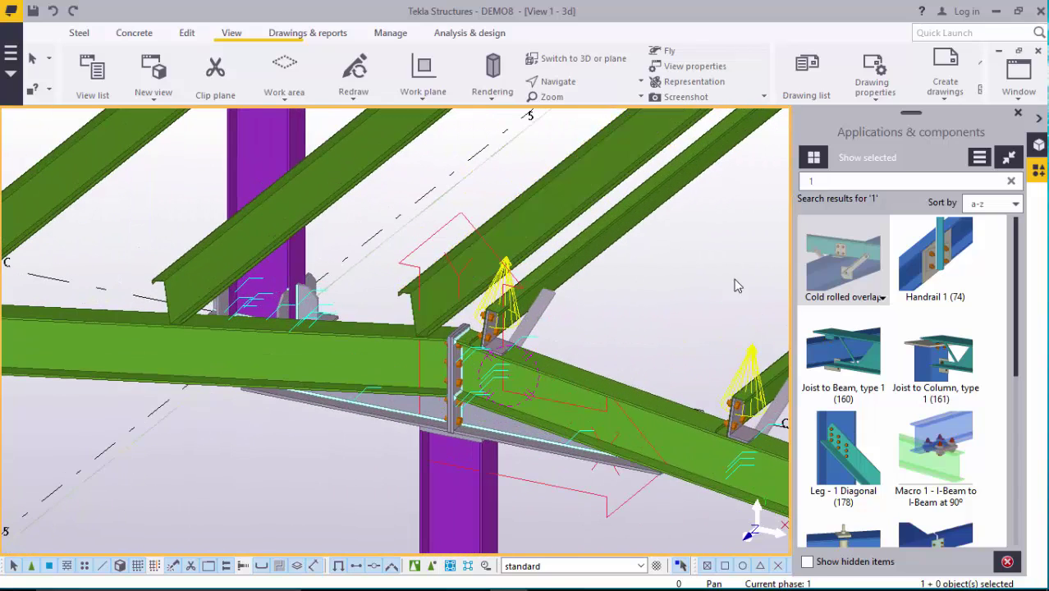
left_click(827, 269)
scroll(395, 331, "up", 2)
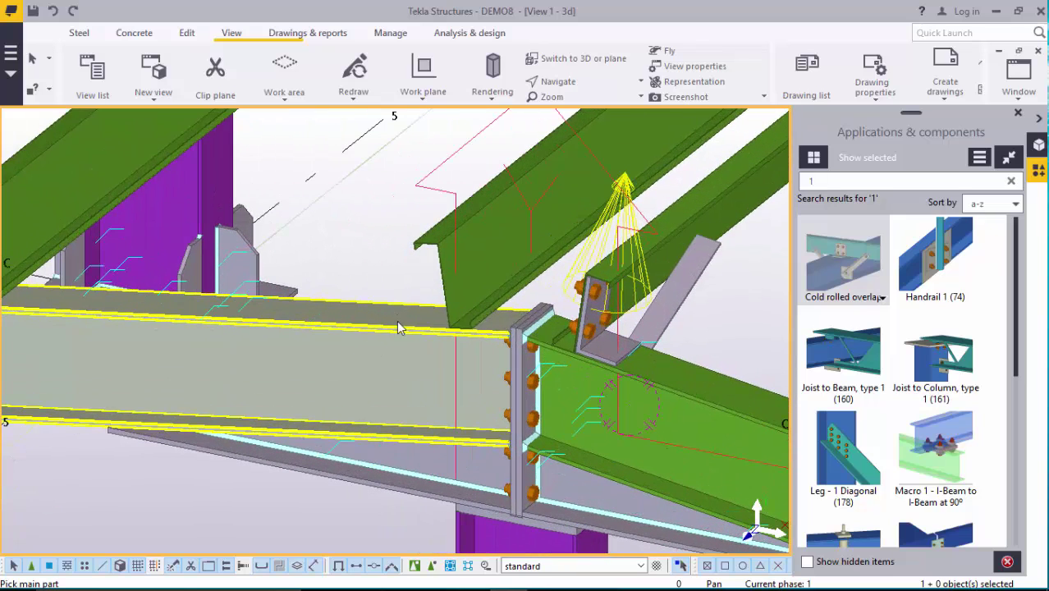
left_click(397, 323)
left_click(464, 319)
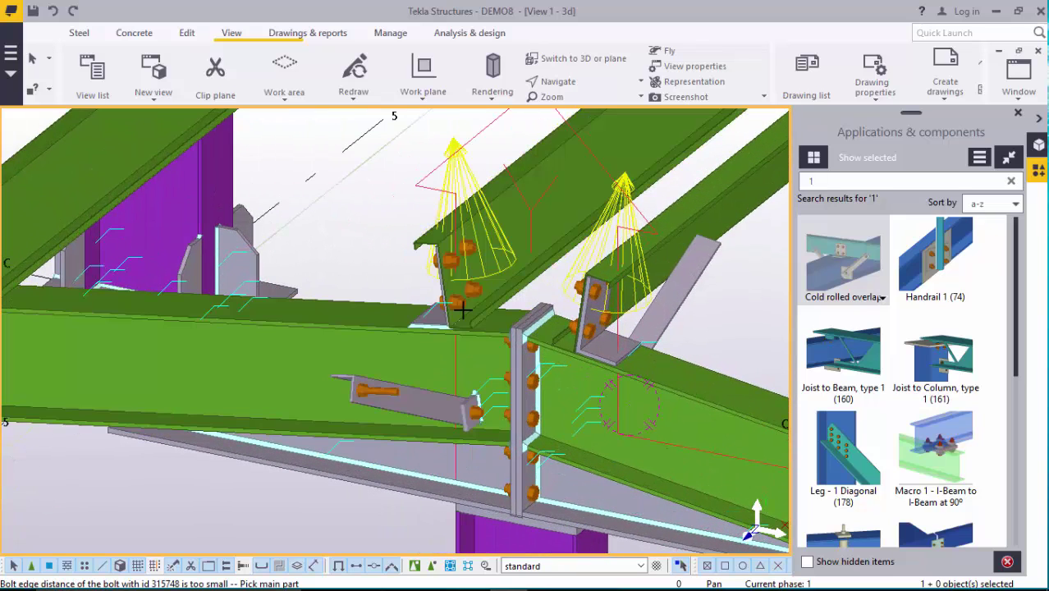
right_click(342, 220)
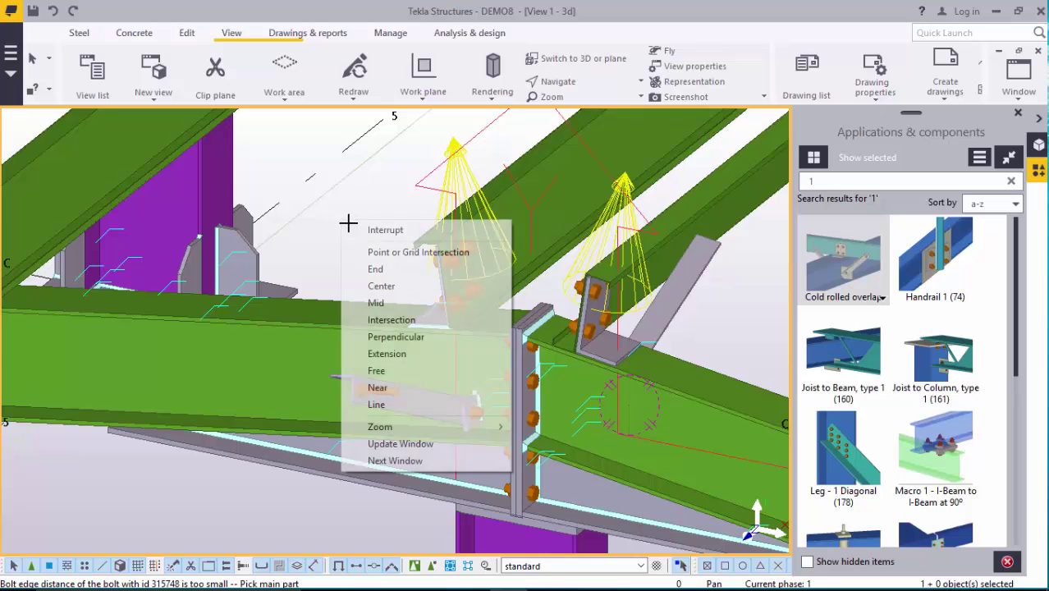
left_click(387, 227)
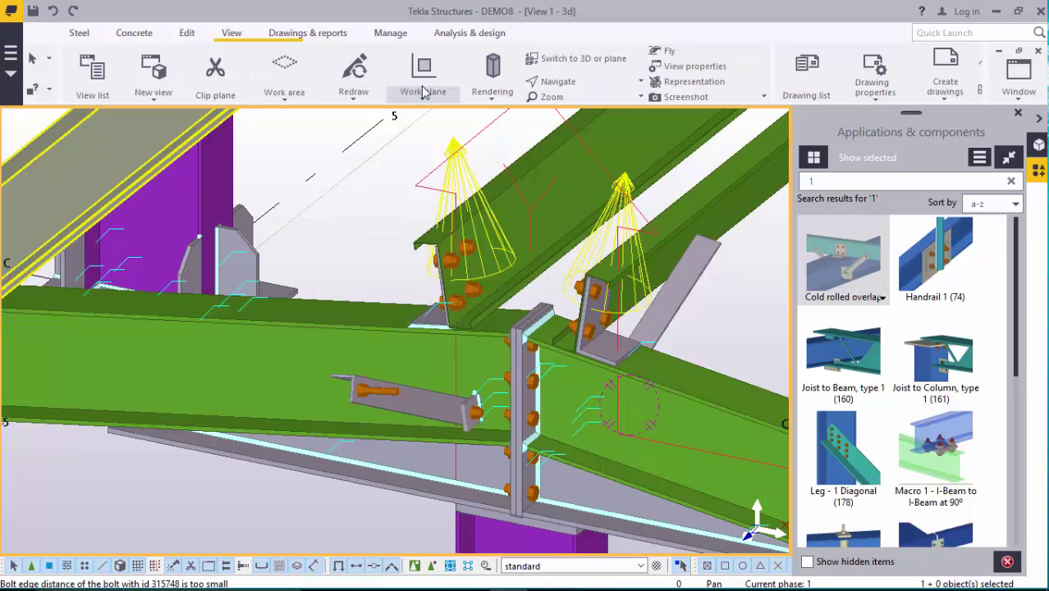
Open the new ridge purlin connection's properties at its stay settings, with the stay visible from inside the frame
left_click(583, 82)
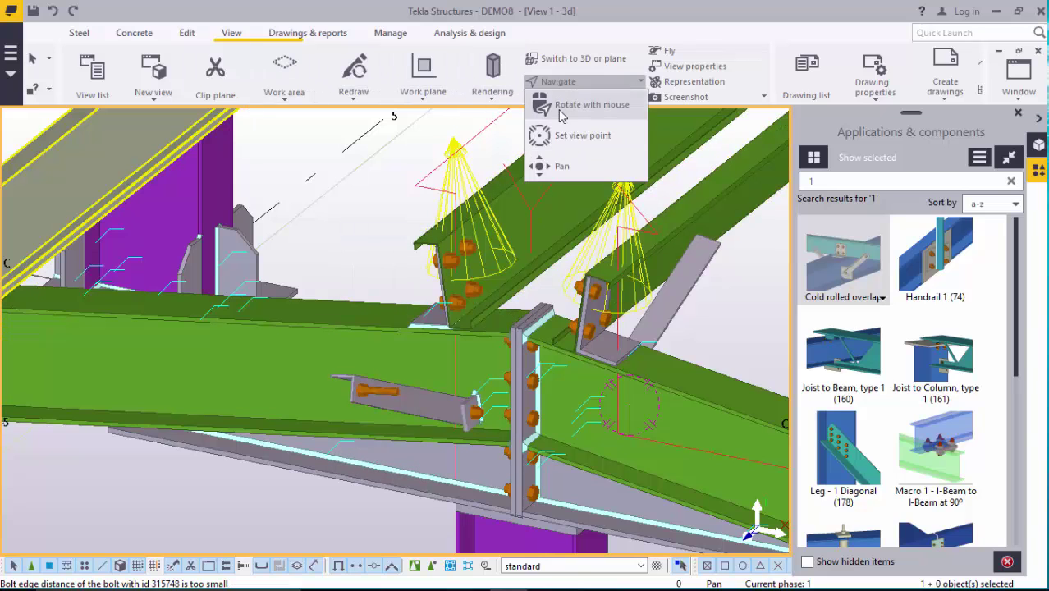
left_click(562, 166)
left_click_drag(462, 335, 328, 206)
right_click(125, 115)
left_click(156, 124)
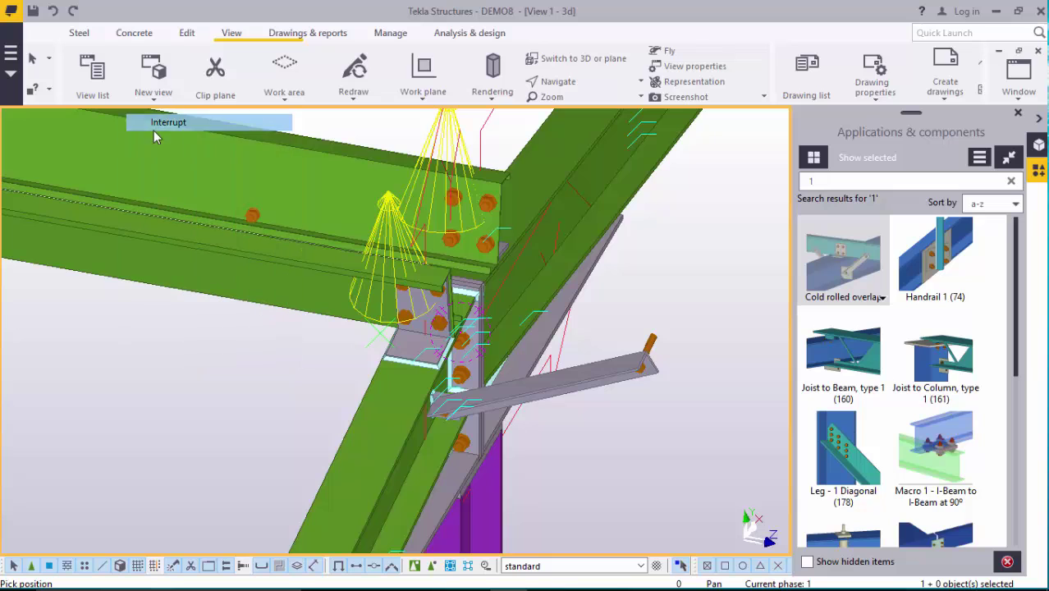
double_click(383, 220)
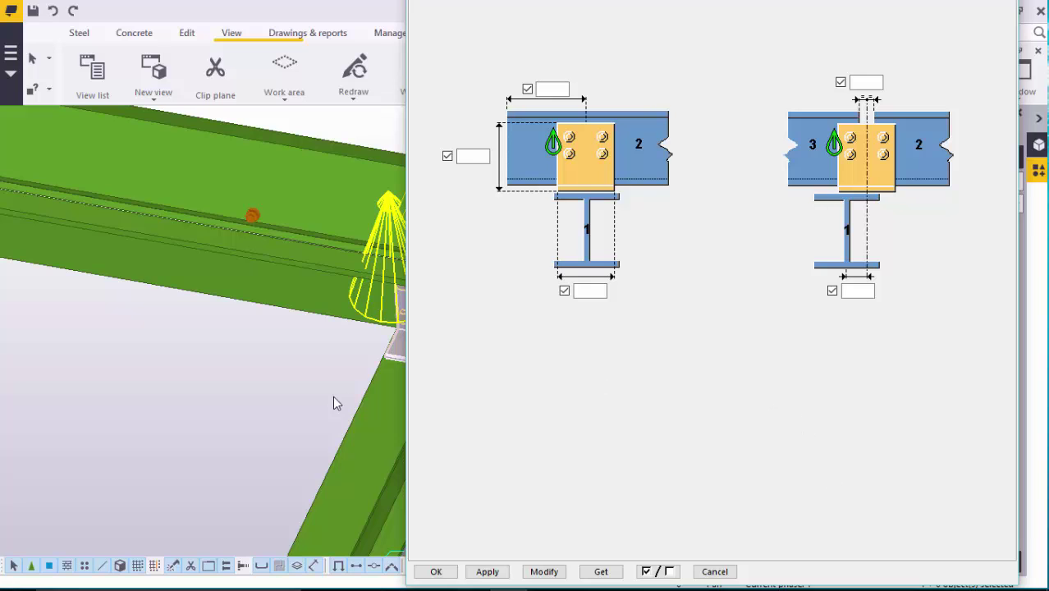
scroll(335, 403, "down", 2)
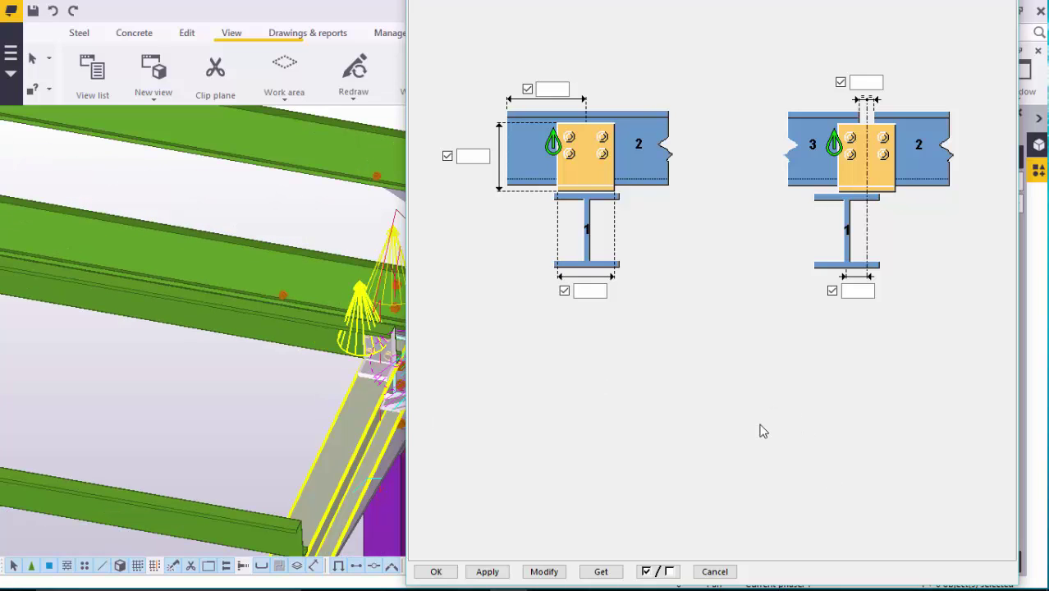
scroll(762, 431, "down", 5)
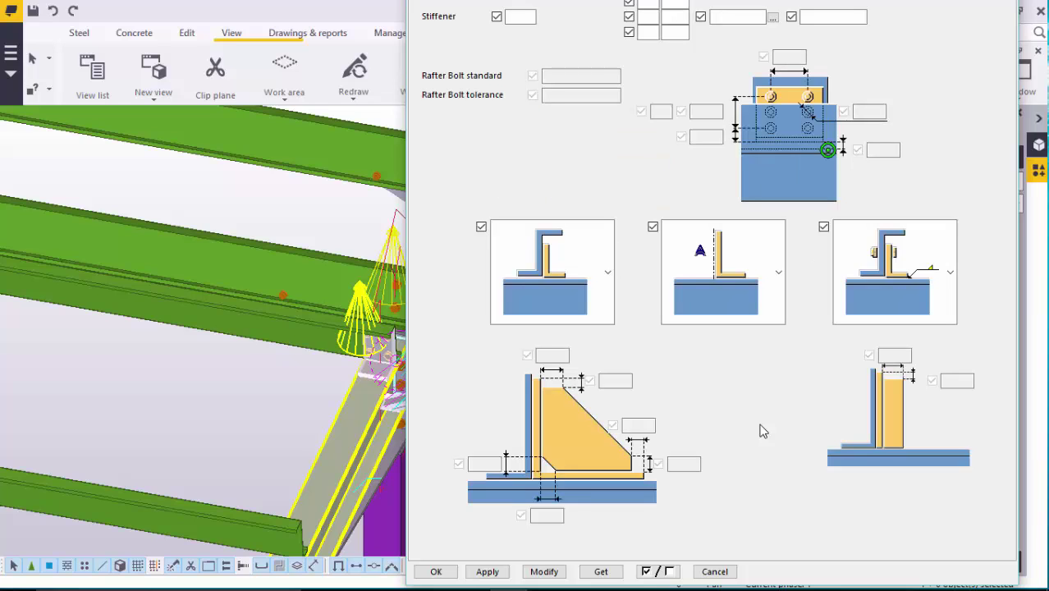
scroll(762, 431, "down", 5)
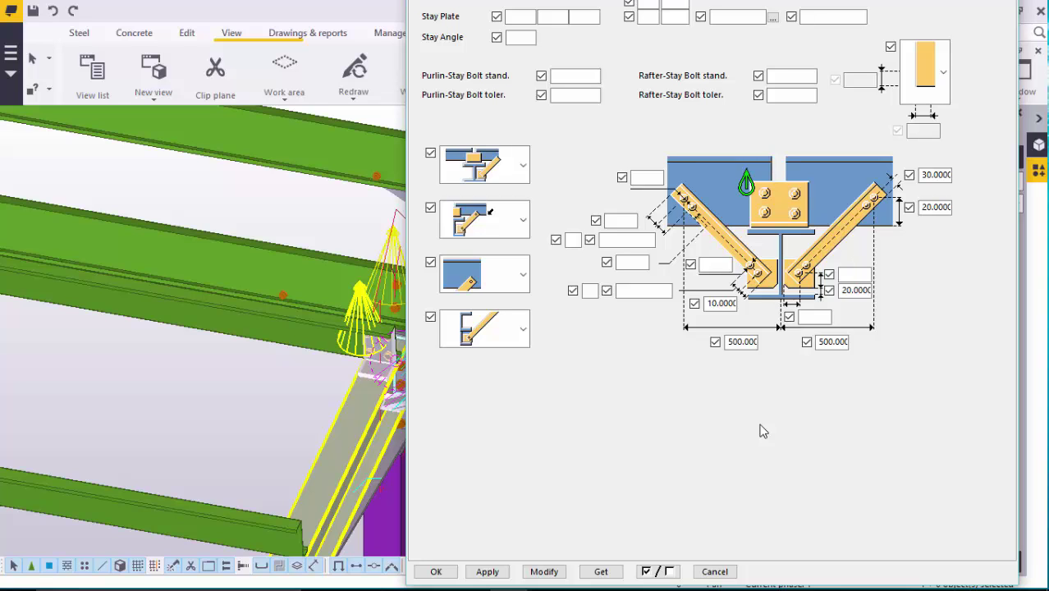
scroll(339, 379, "down", 3)
scroll(300, 360, "up", 5)
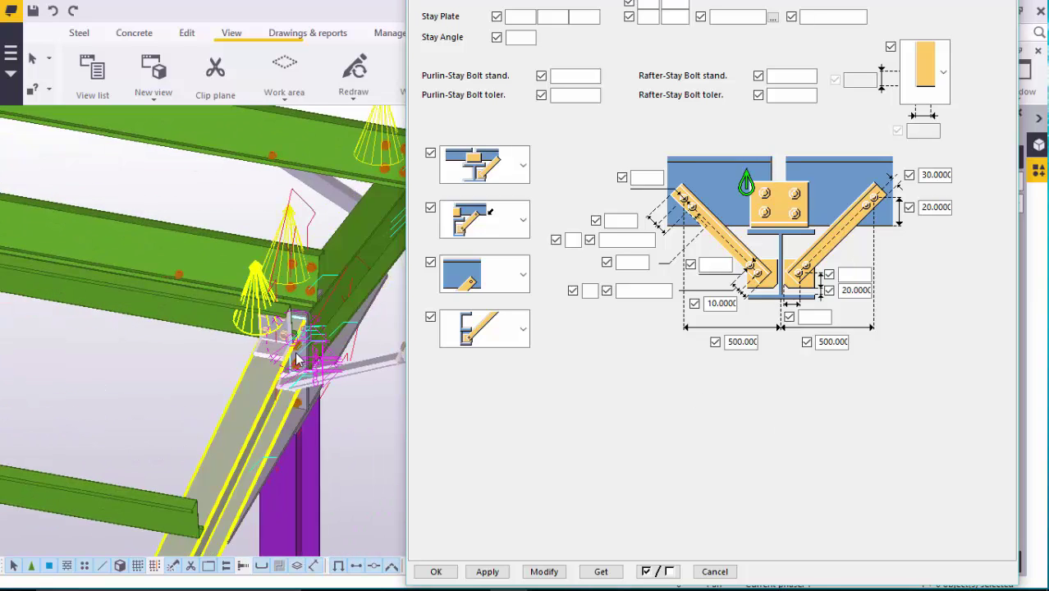
Set the new connection's stay type to a single stay on the diagram's left side, keeping the stay position option, and modify the connection
left_click(523, 167)
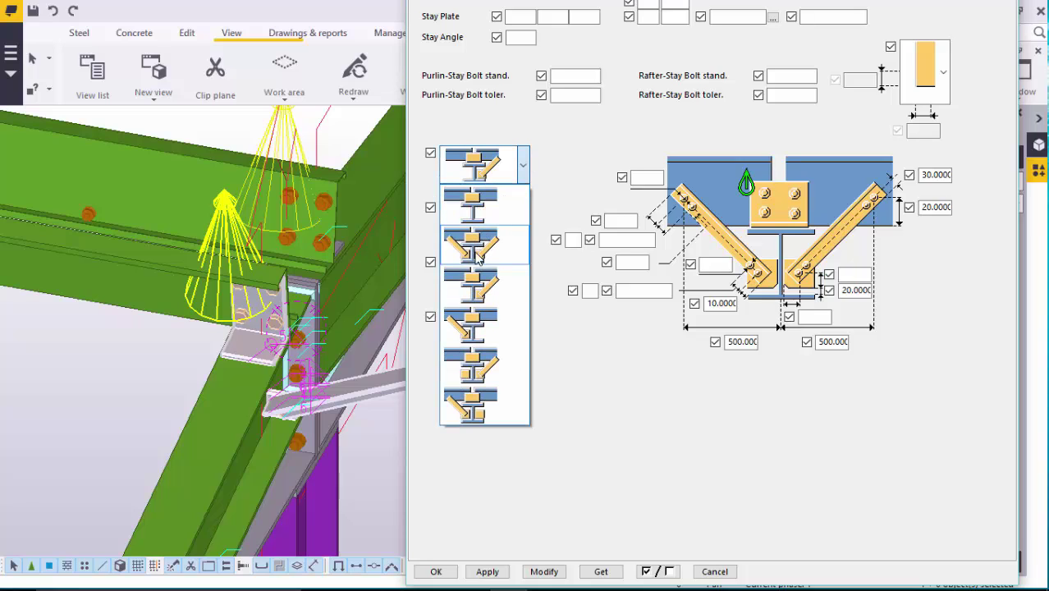
left_click(462, 327)
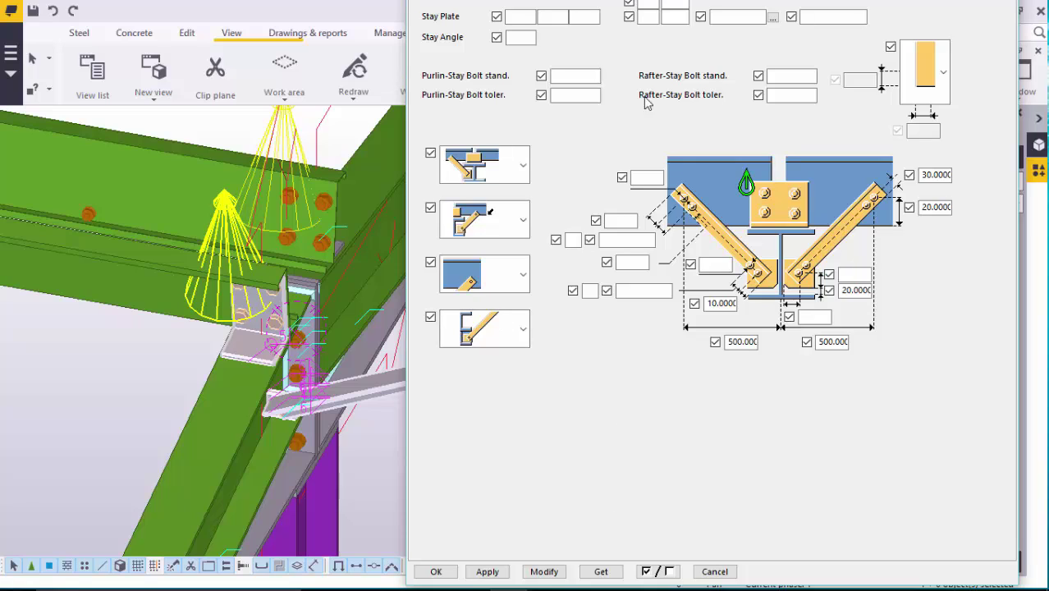
left_click(521, 220)
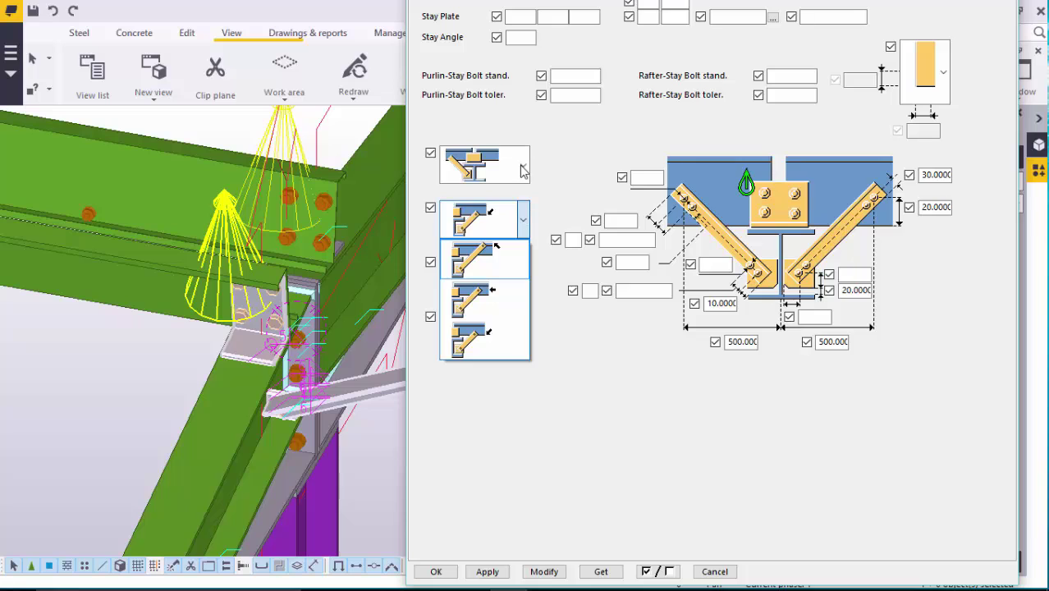
left_click(565, 149)
left_click(546, 572)
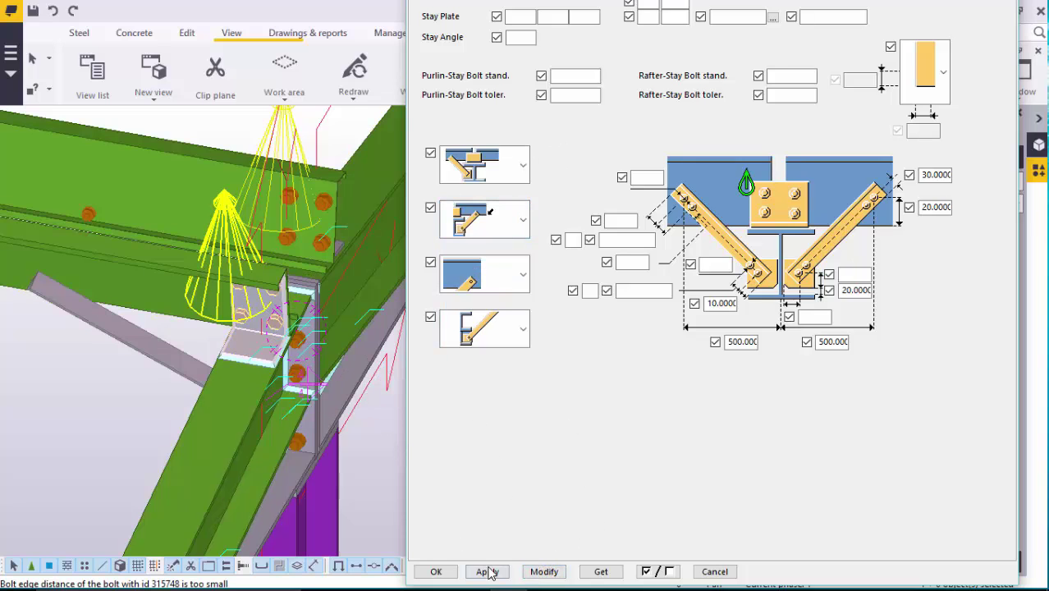
Accept the ridge purlin connection's properties and turn the model to show the connection from the end frame's outer side
left_click(435, 571)
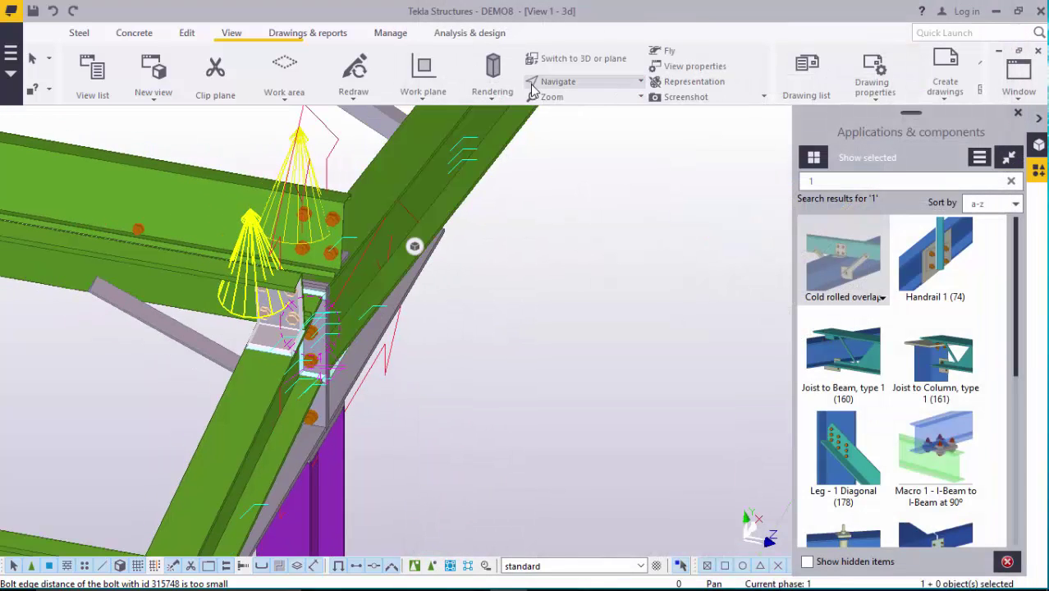
left_click(558, 84)
left_click(604, 108)
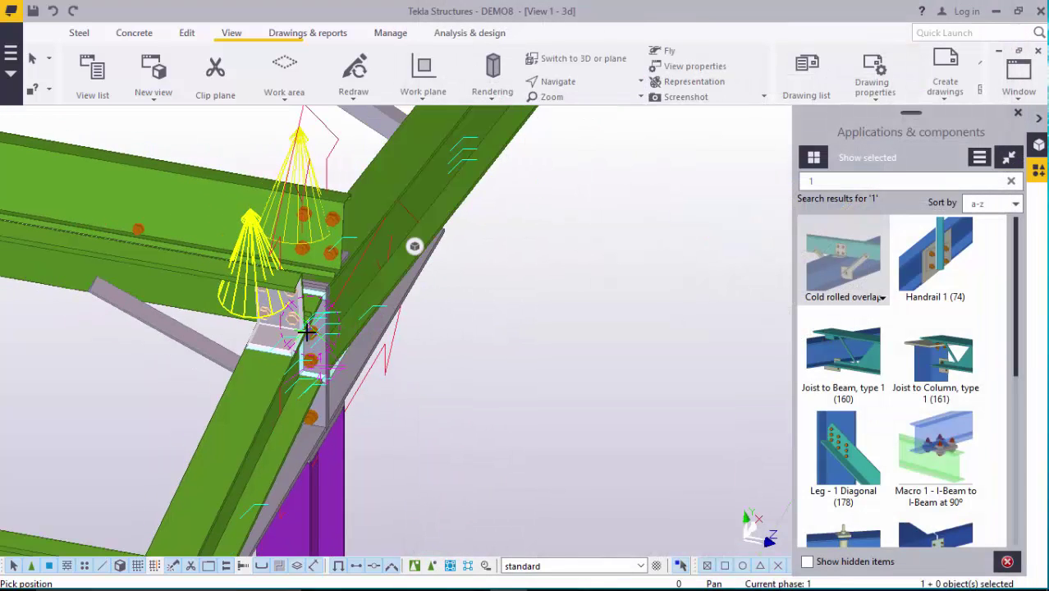
mouse_move(293, 327)
left_mouse_down()
mouse_move(360, 258)
mouse_move(435, 249)
mouse_move(511, 265)
mouse_move(458, 328)
mouse_move(328, 321)
mouse_move(154, 291)
mouse_move(363, 280)
mouse_move(381, 303)
left_mouse_up()
right_click(565, 244)
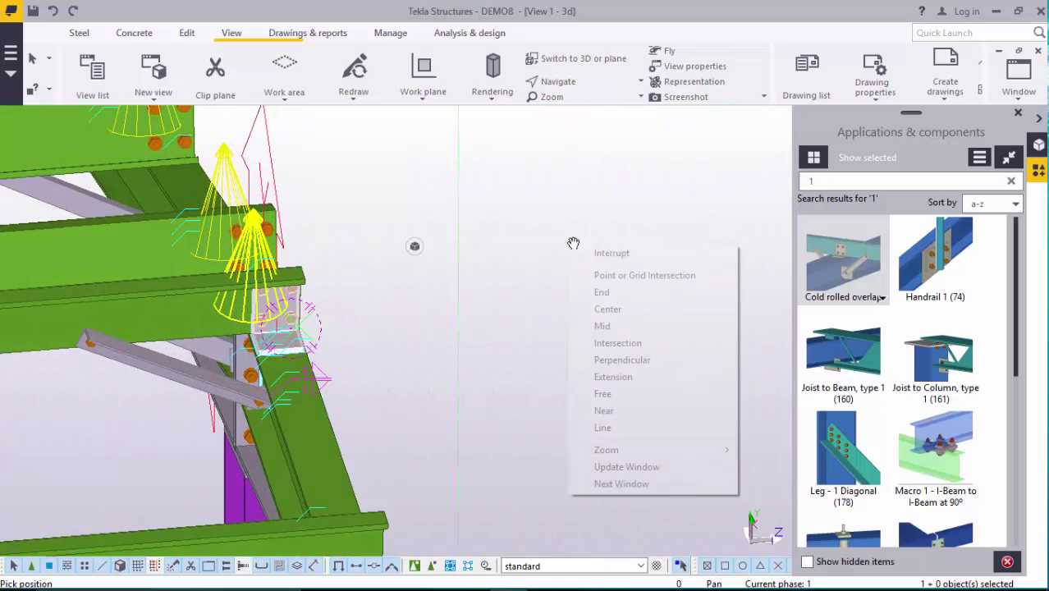
left_click(591, 251)
scroll(258, 261, "up", 4)
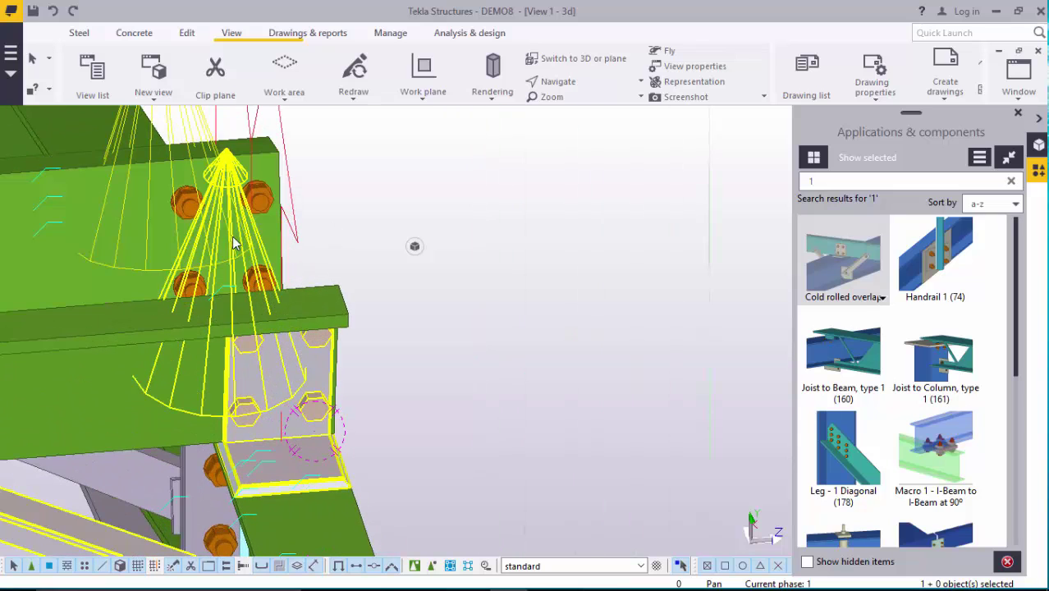
Try to copy the single-stay ridge purlin connection to the next purlin down the slope, using the purlins' end corners as reference points
middle_click(268, 268)
right_click(596, 206)
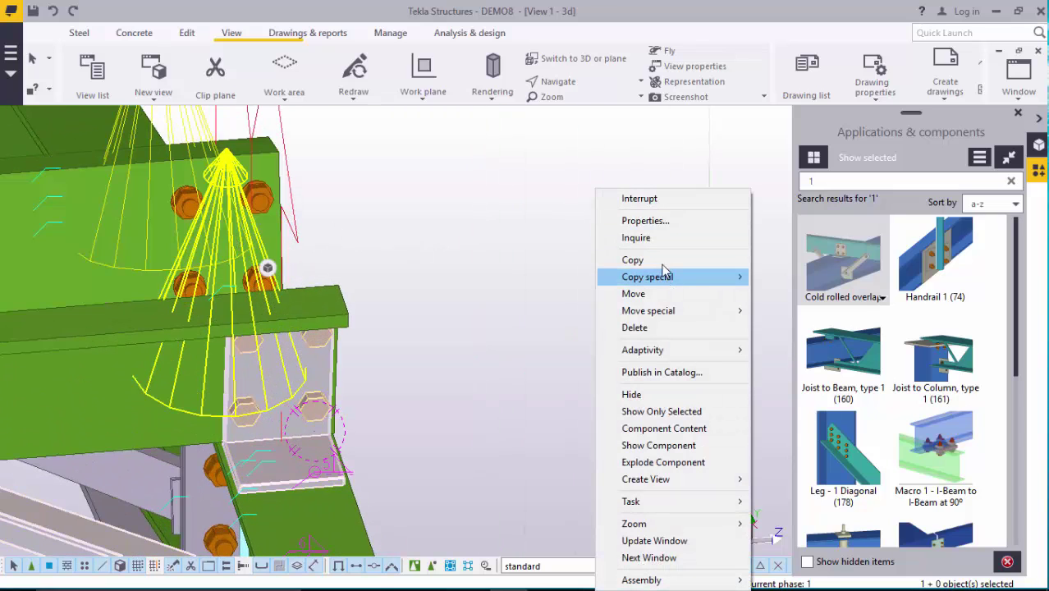
left_click(657, 260)
scroll(345, 311, "up", 5)
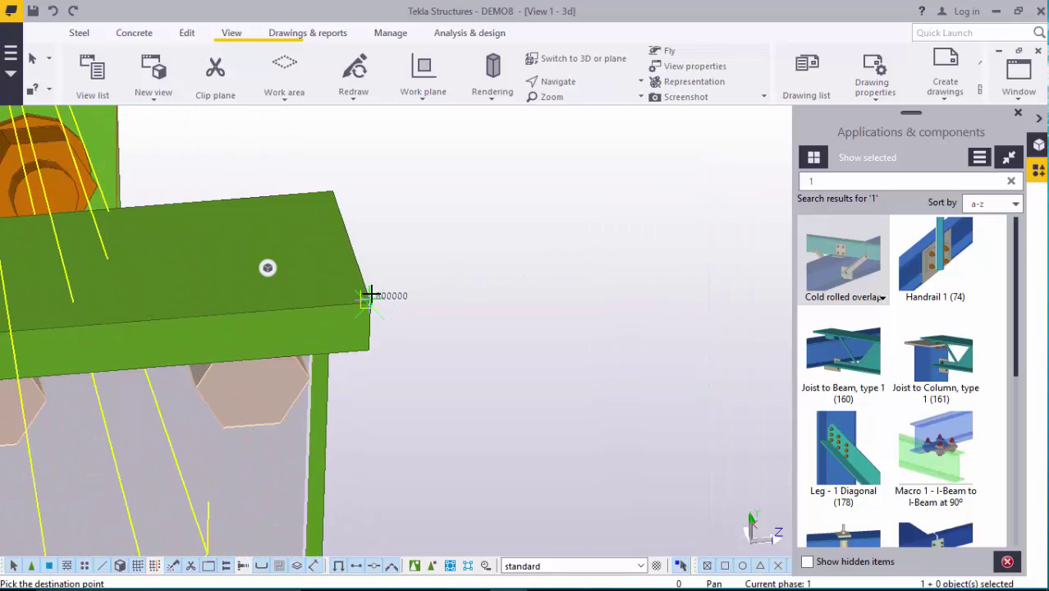
scroll(320, 238, "down", 6)
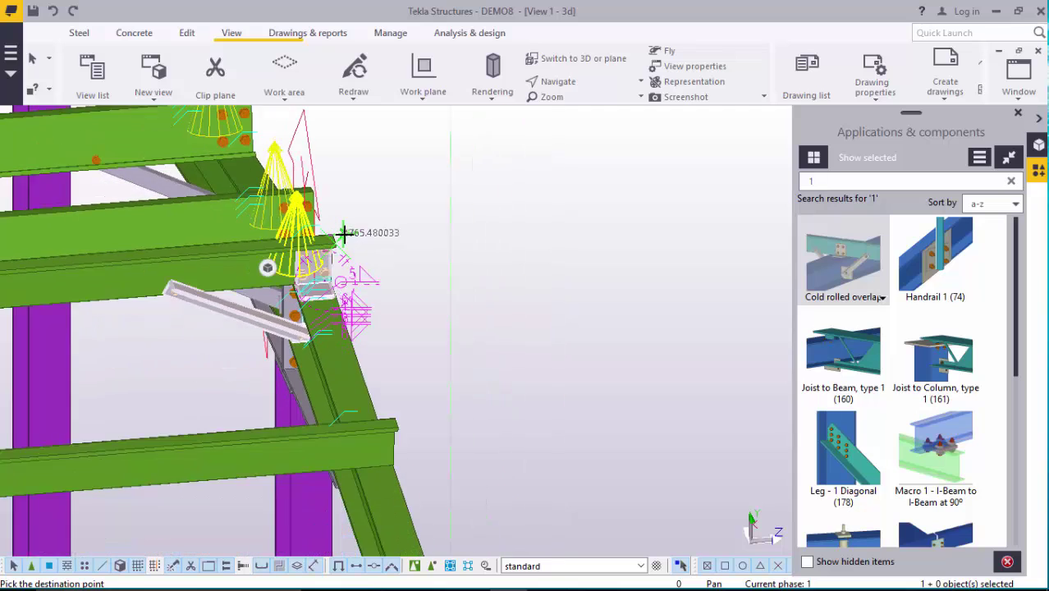
scroll(384, 410, "up", 6)
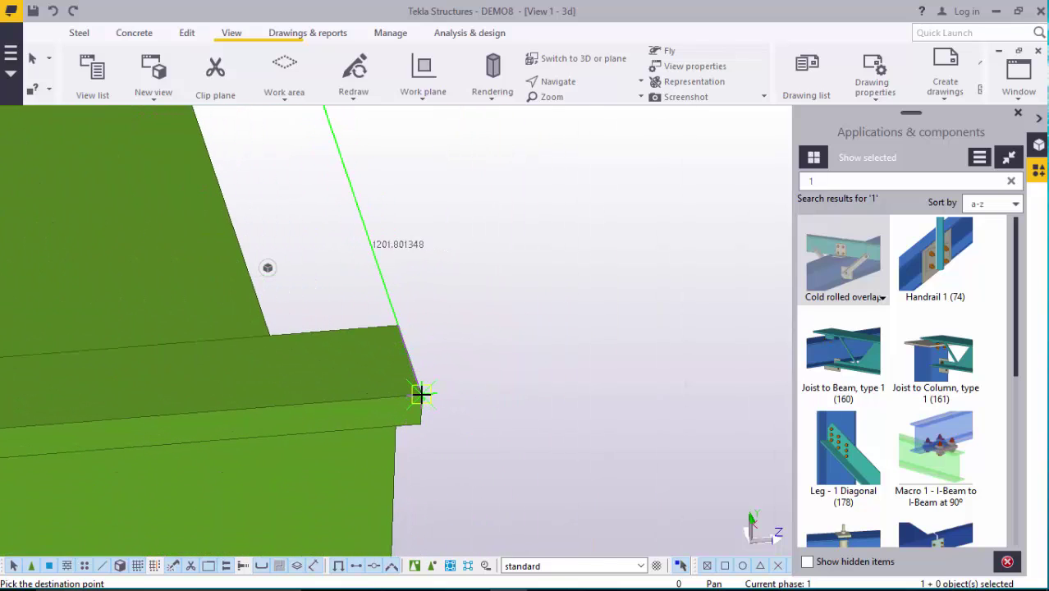
left_click(418, 394)
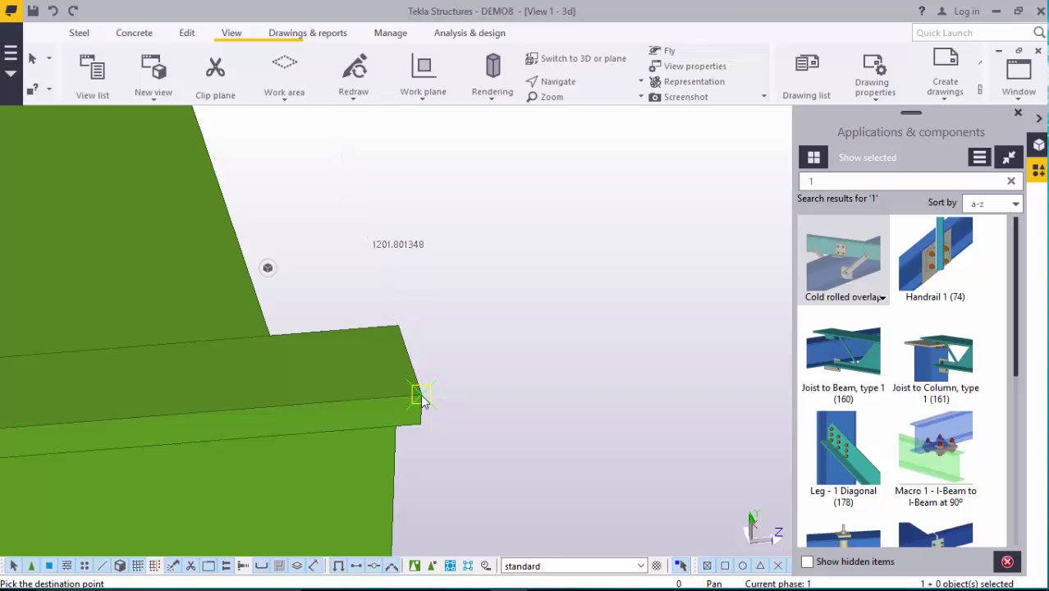
scroll(421, 399, "down", 5)
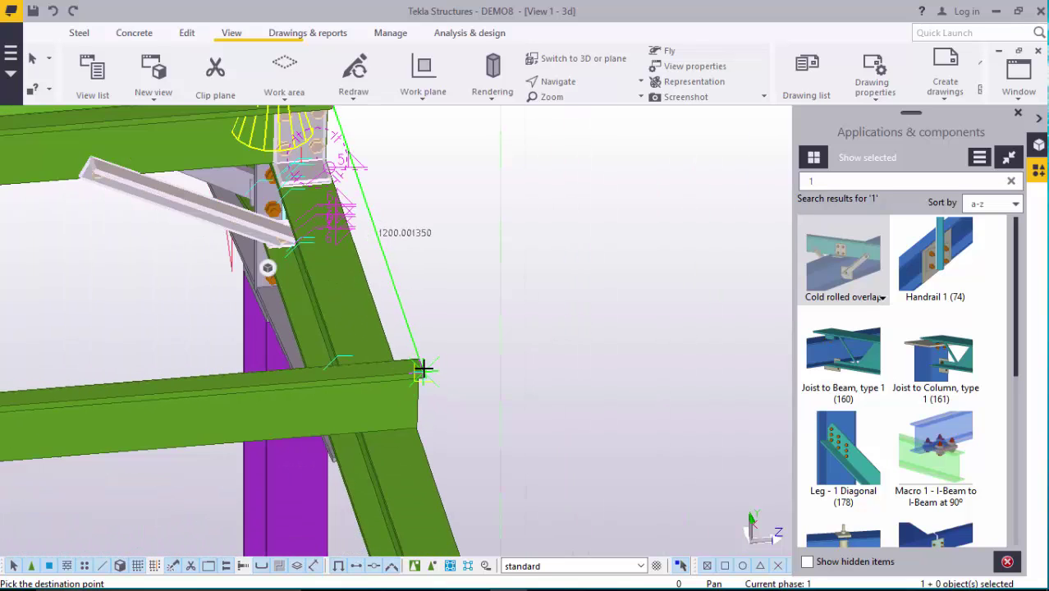
scroll(434, 393, "up", 1)
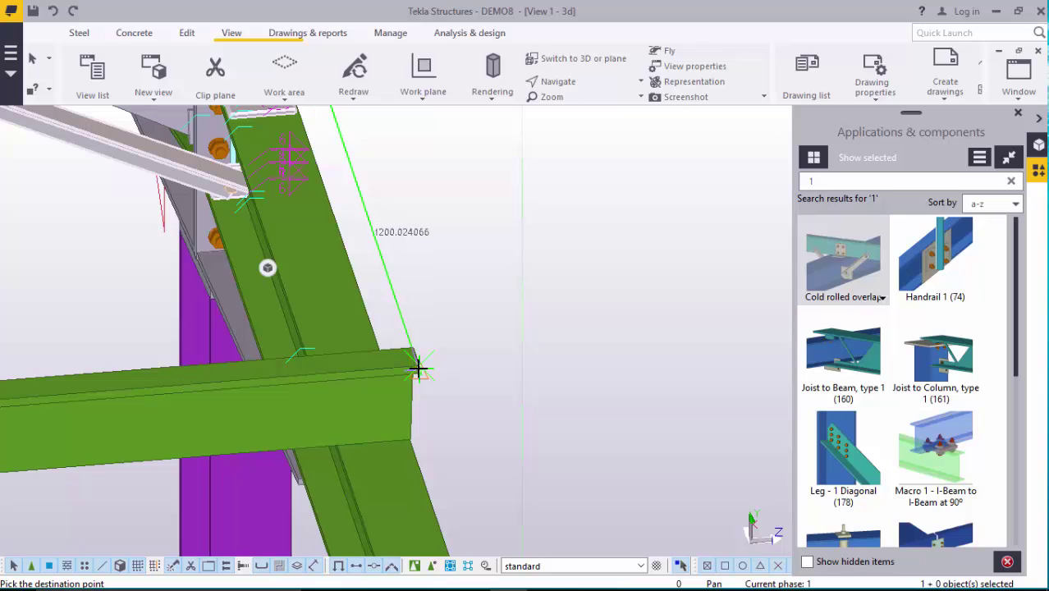
scroll(419, 367, "up", 3)
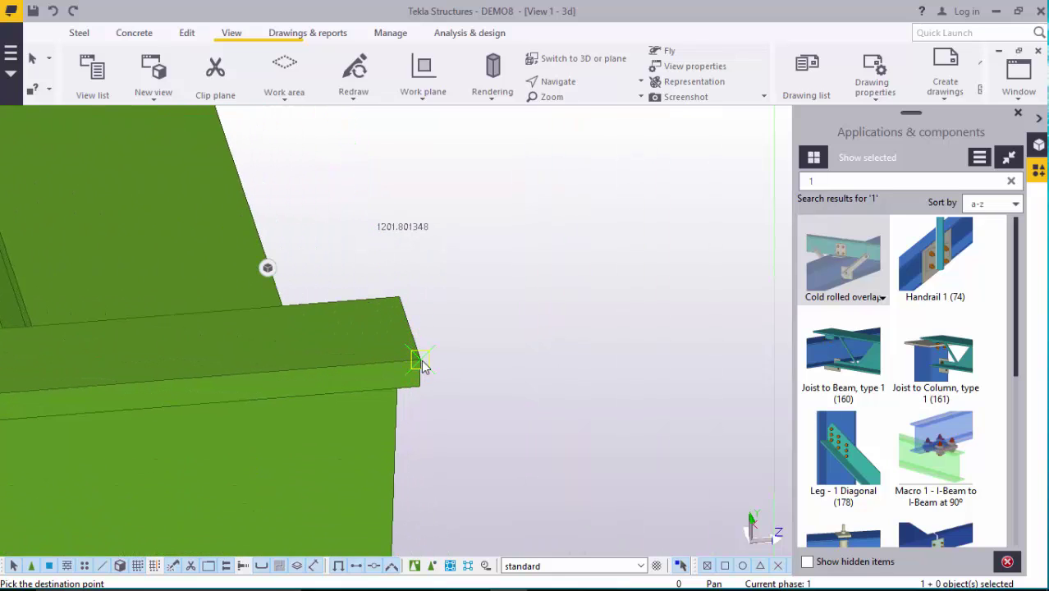
right_click(481, 248)
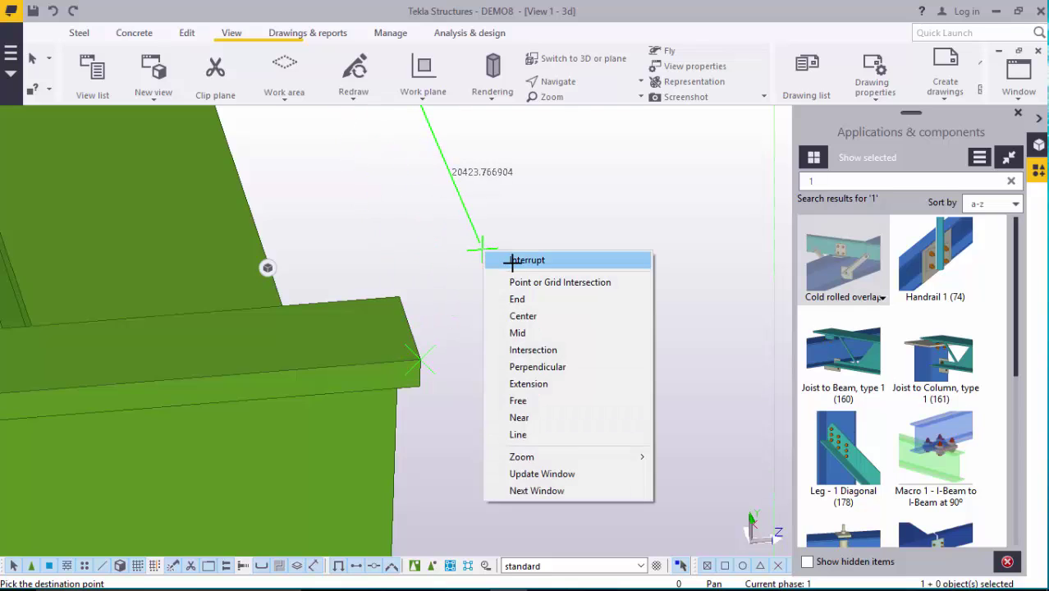
left_click(502, 256)
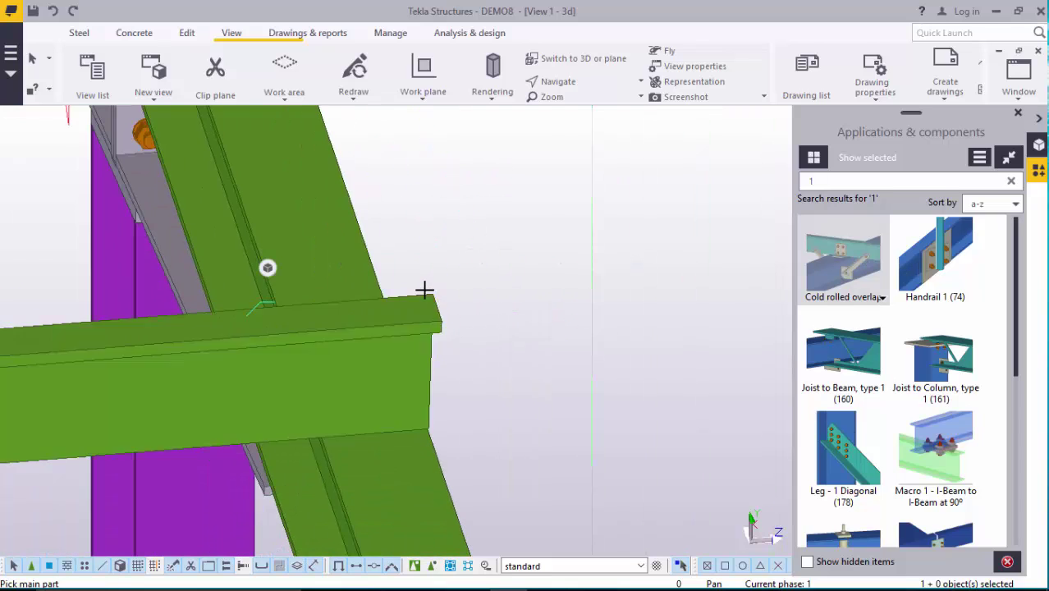
Add a Cold rolled overlap connection between the end rafter and the second purlin down from the ridge
left_click(386, 417)
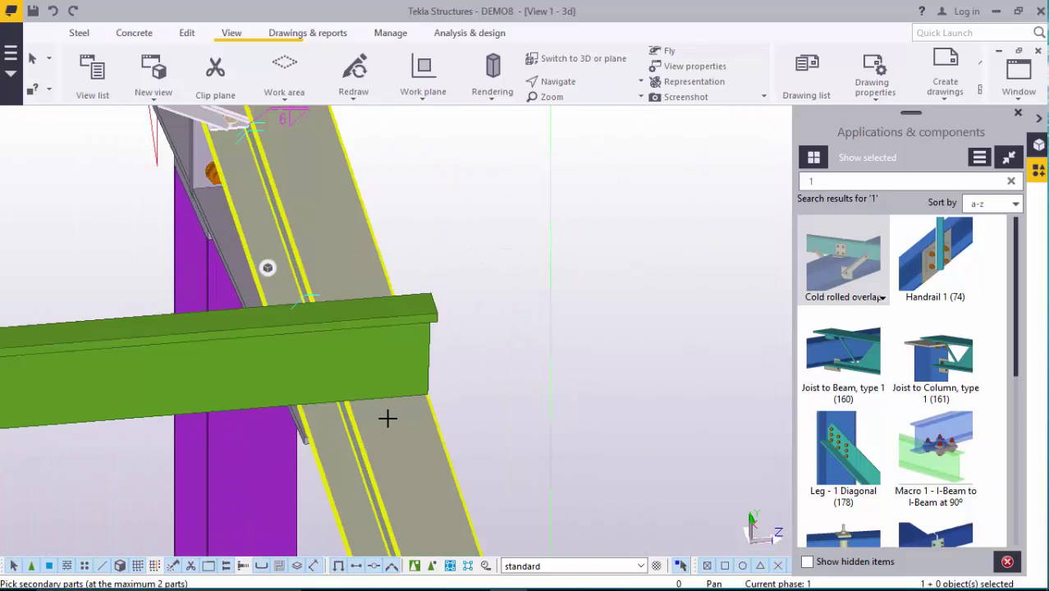
left_click(384, 359)
left_click(389, 384)
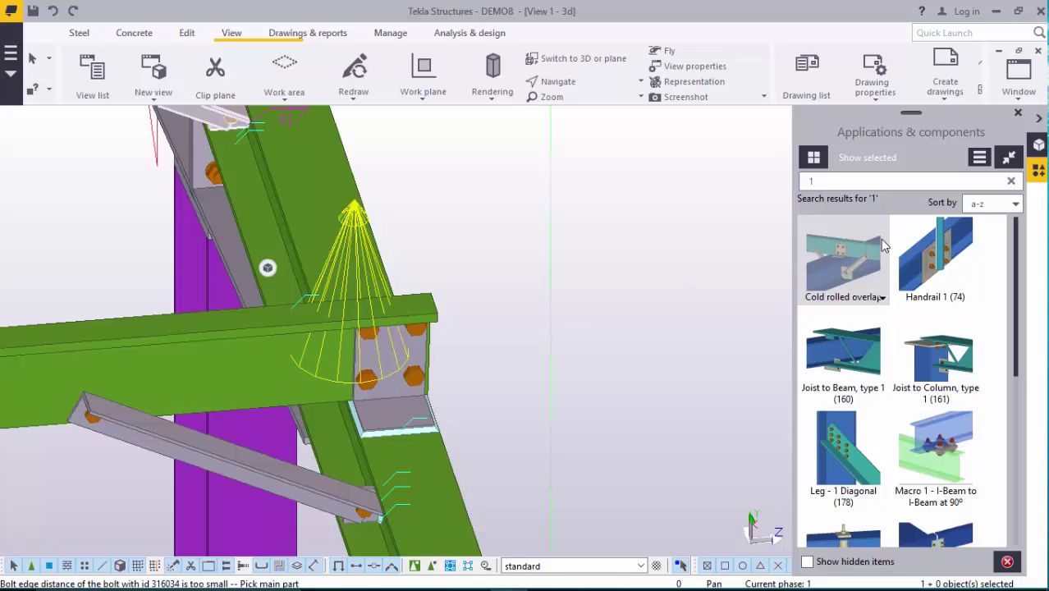
Add a Cold rolled overlap connection between the end rafter and the third purlin down from the ridge
scroll(478, 248, "down", 4)
scroll(499, 286, "up", 3)
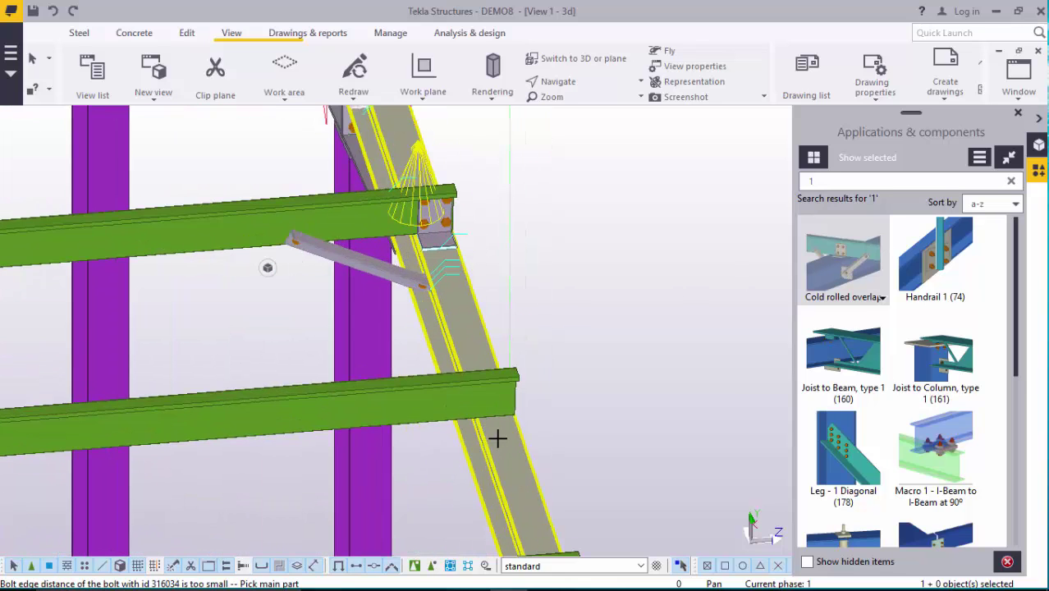
left_click(502, 397)
left_click(502, 398)
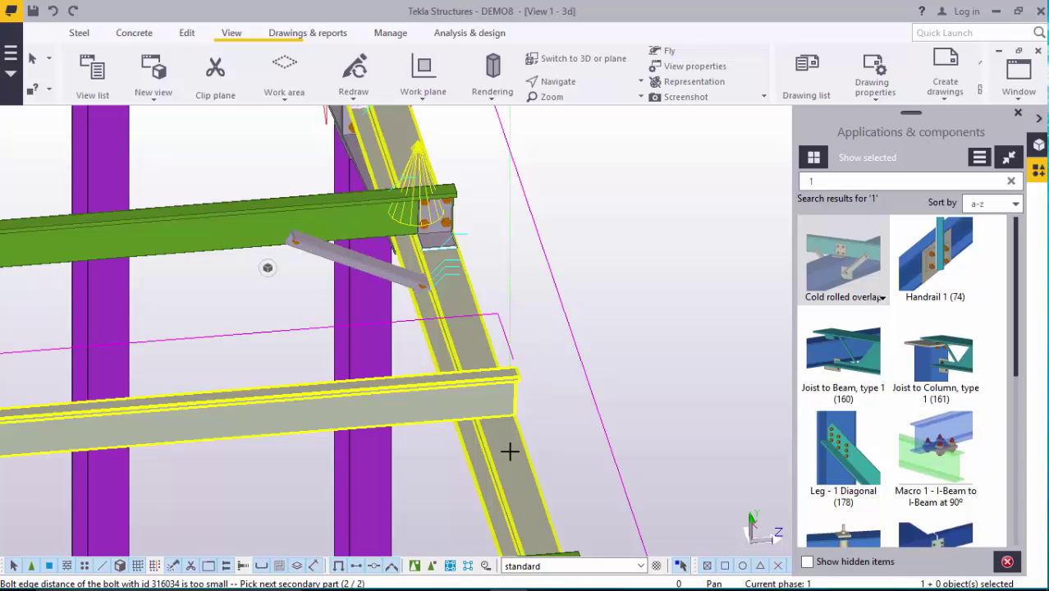
left_click(504, 416)
Add a Cold rolled overlap connection between the end rafter and the fourth purlin down from the ridge
scroll(464, 299, "down", 4)
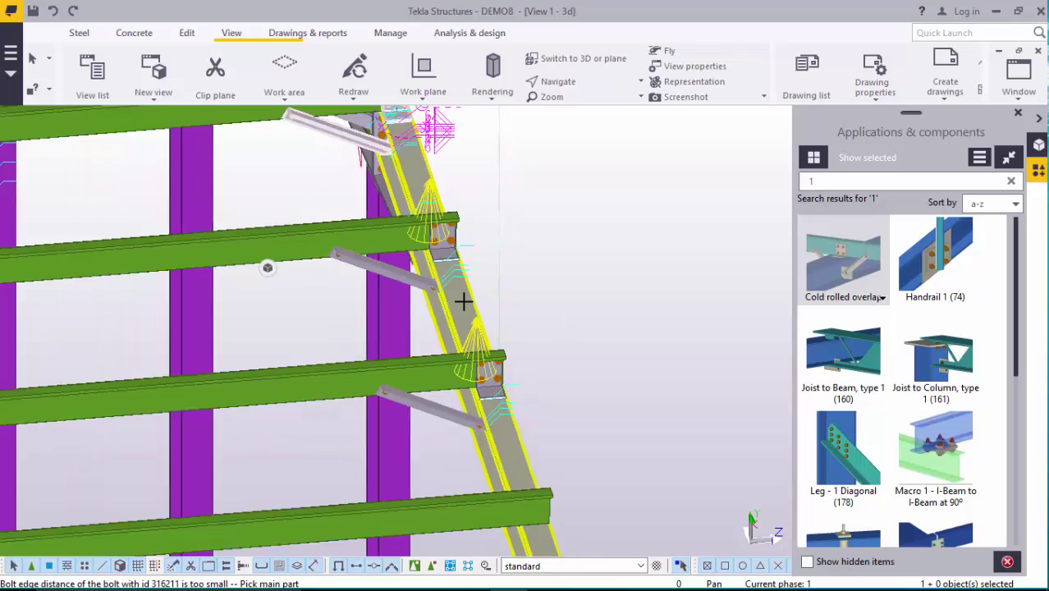
scroll(534, 476, "up", 3)
scroll(523, 479, "up", 3)
left_click(508, 411)
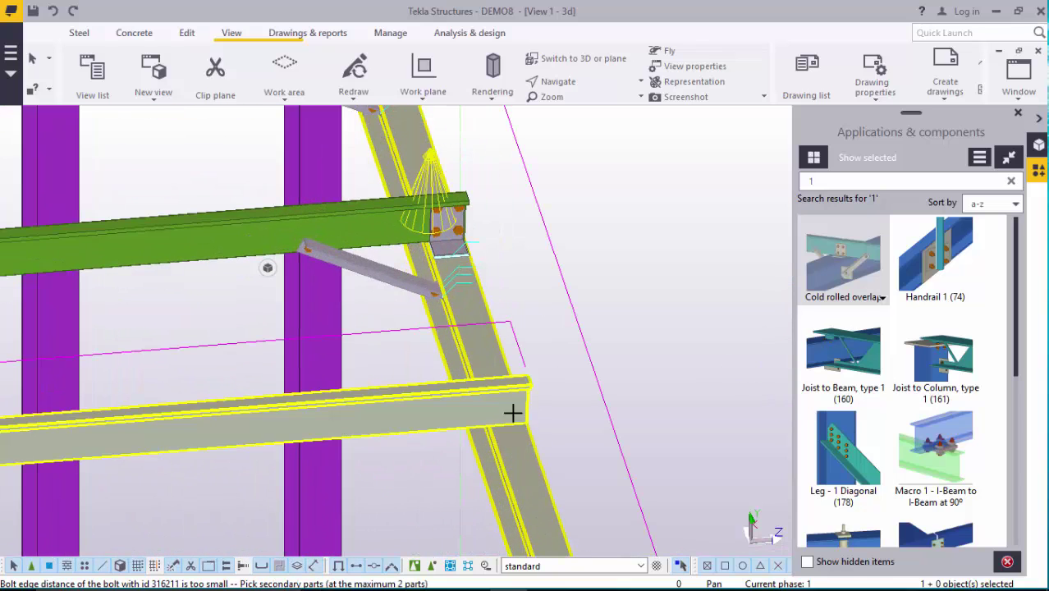
left_click(503, 437)
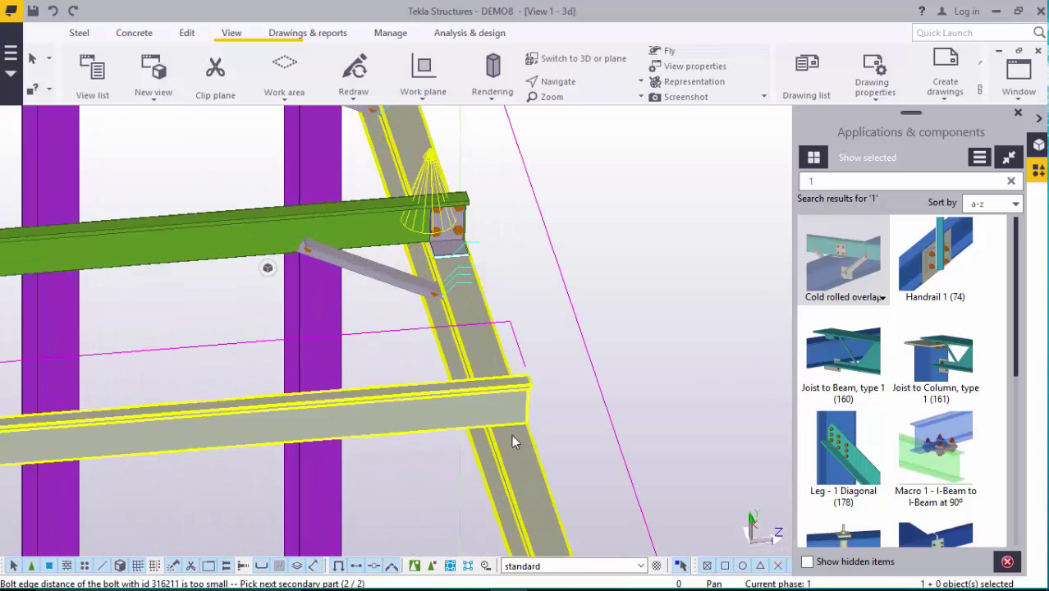
left_click(511, 436)
Add a Cold rolled overlap connection between the end rafter and the fifth purlin down from the ridge
scroll(497, 385, "down", 4)
scroll(525, 458, "up", 3)
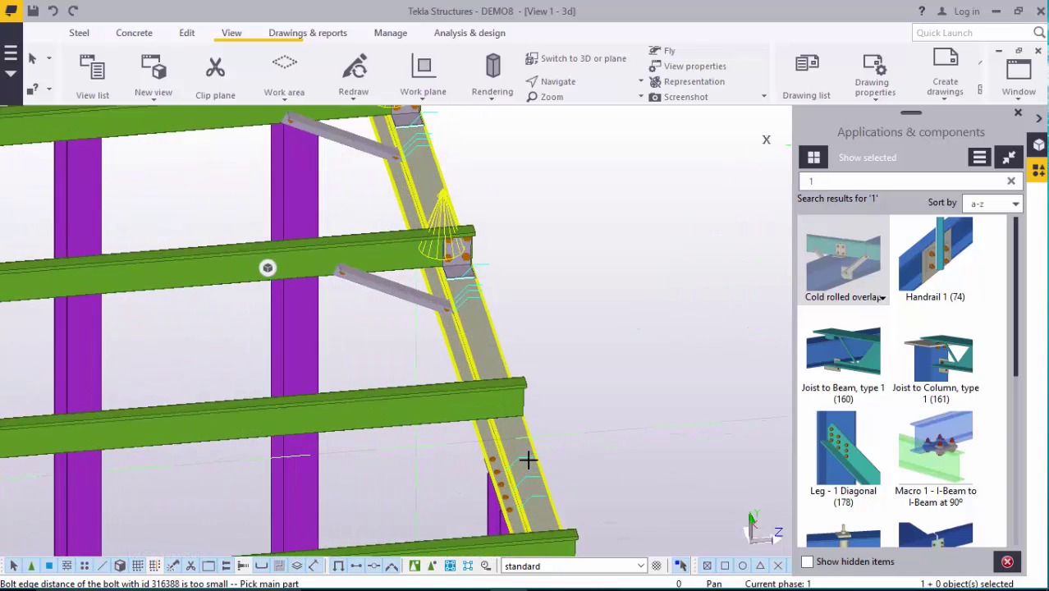
scroll(525, 447, "up", 2)
left_click(503, 392)
left_click(499, 401)
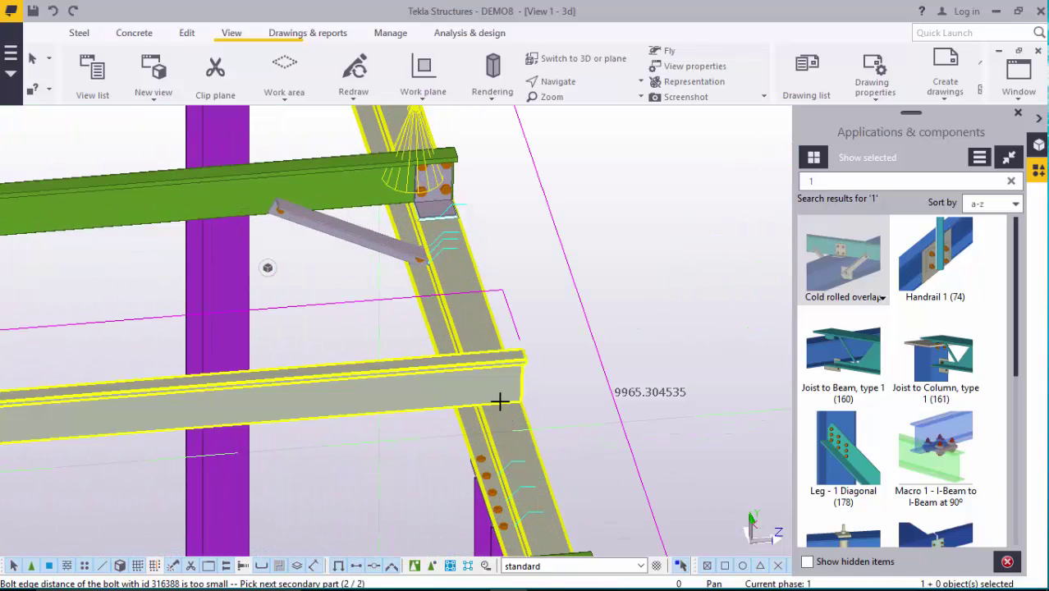
left_click(500, 398)
Add a Cold rolled overlap connection between the end rafter and the sixth purlin down from the ridge
scroll(445, 344, "down", 4)
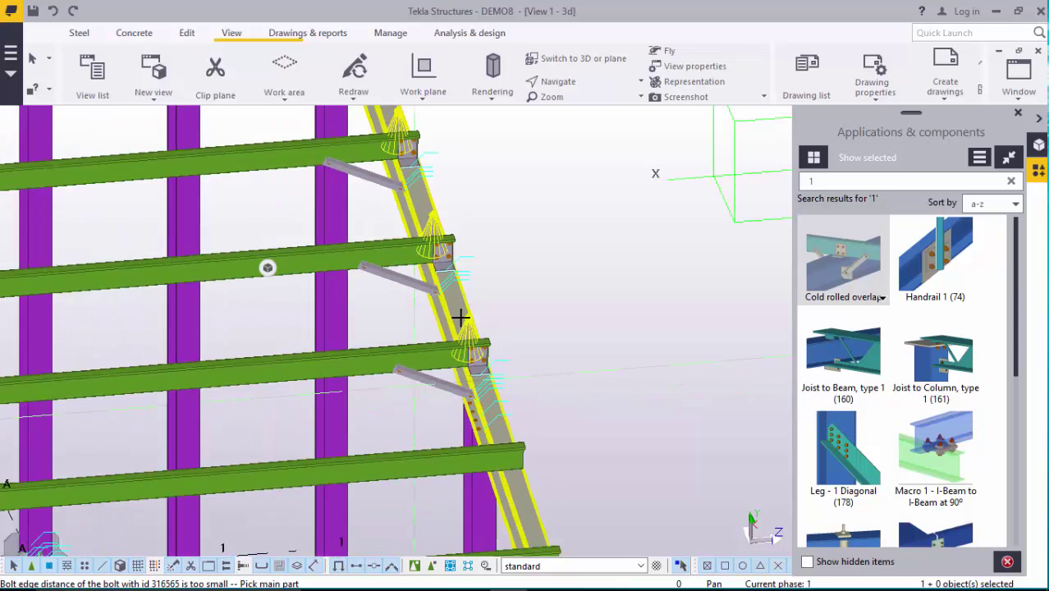
scroll(497, 427, "up", 3)
scroll(497, 443, "up", 2)
left_click(501, 402)
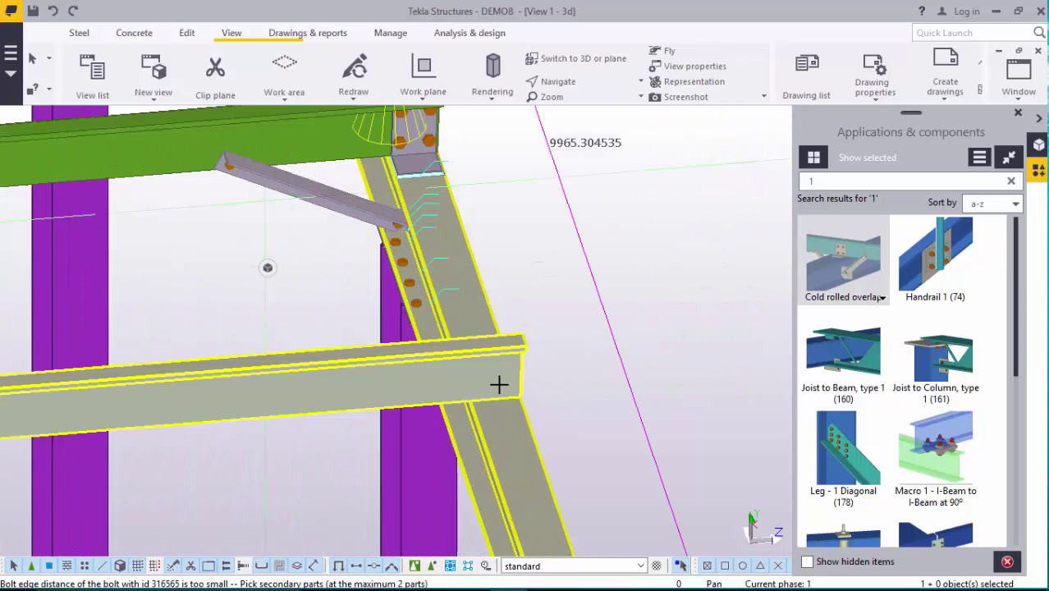
left_click(504, 409)
left_click(506, 411)
Add a Cold rolled overlap connection between the end rafter and the seventh purlin down from the ridge
scroll(503, 406, "down", 5)
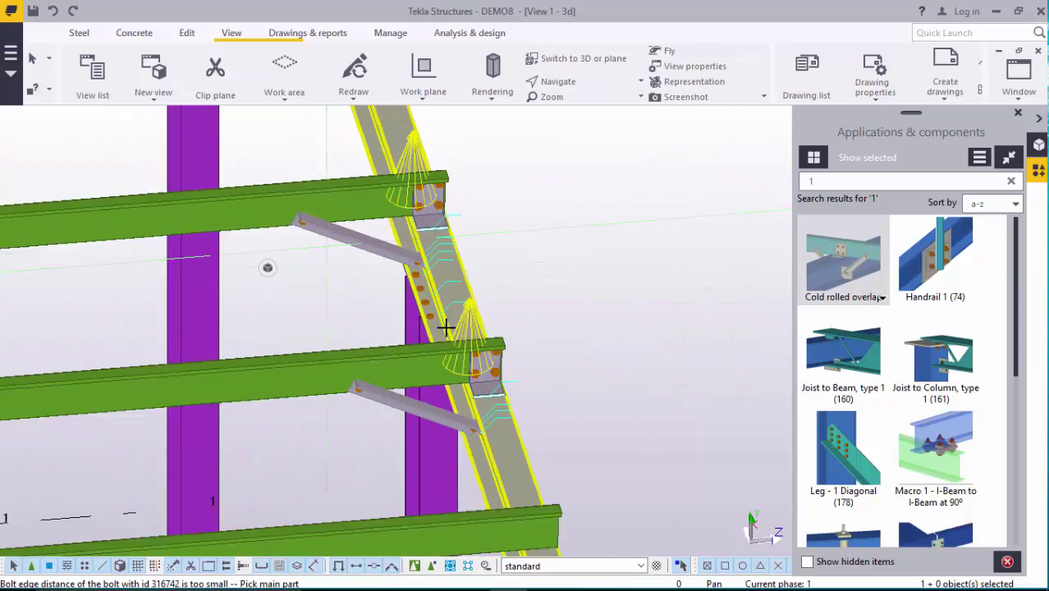
scroll(490, 442, "up", 2)
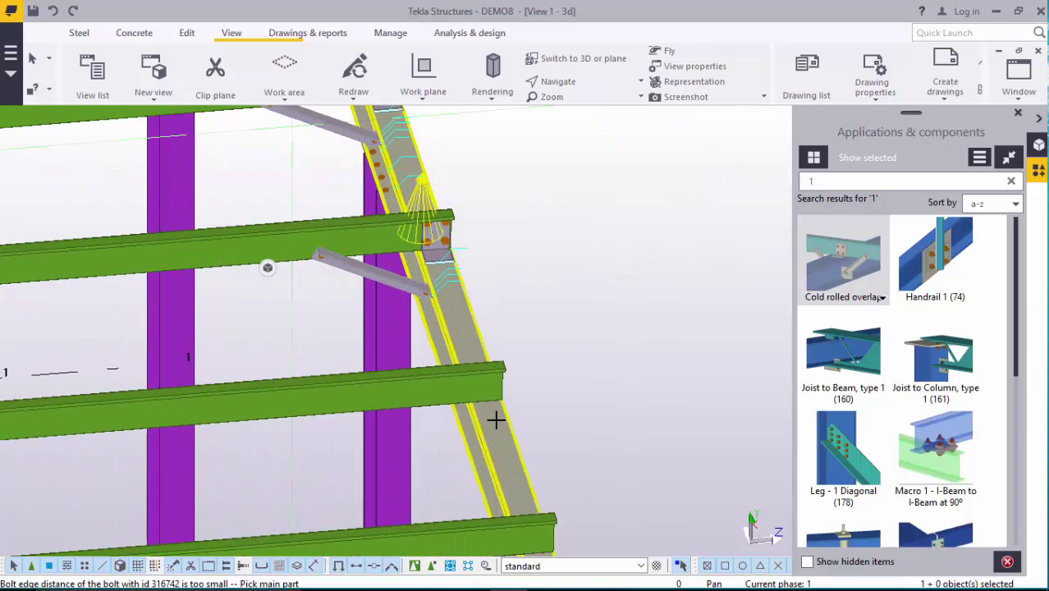
left_click(498, 420)
left_click(492, 392)
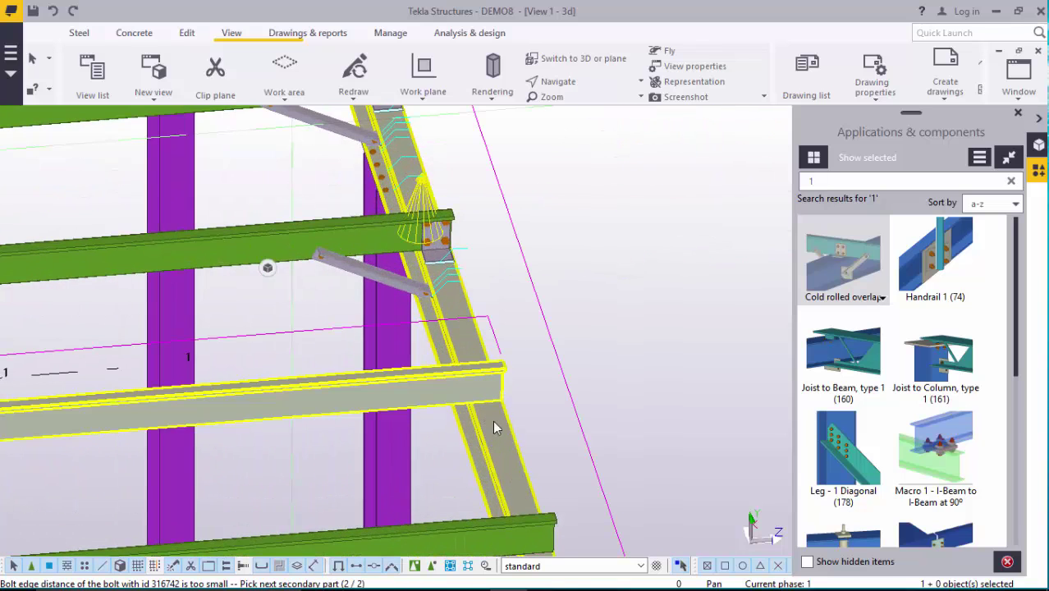
left_click(492, 420)
Add a Cold rolled overlap connection between the end rafter and the eighth purlin down from the ridge
scroll(492, 427, "down", 4)
scroll(491, 459, "up", 3)
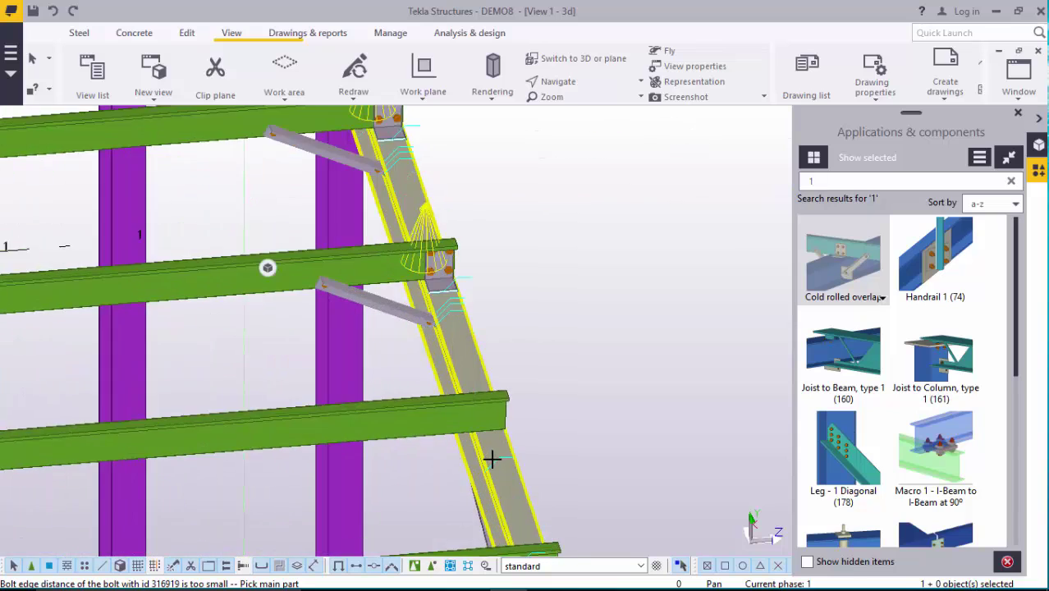
scroll(491, 458, "up", 2)
left_click(494, 440)
left_click(495, 406)
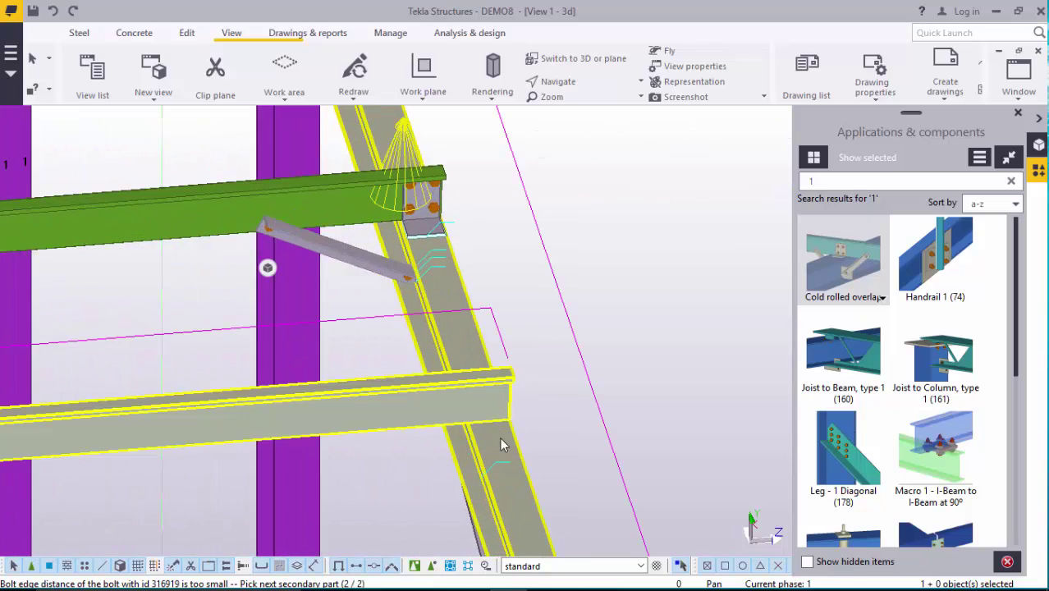
left_click(502, 445)
Add a Cold rolled overlap connection between the end rafter and the last purlin above the eaves, and end the command
scroll(435, 291, "down", 4)
scroll(485, 410, "up", 2)
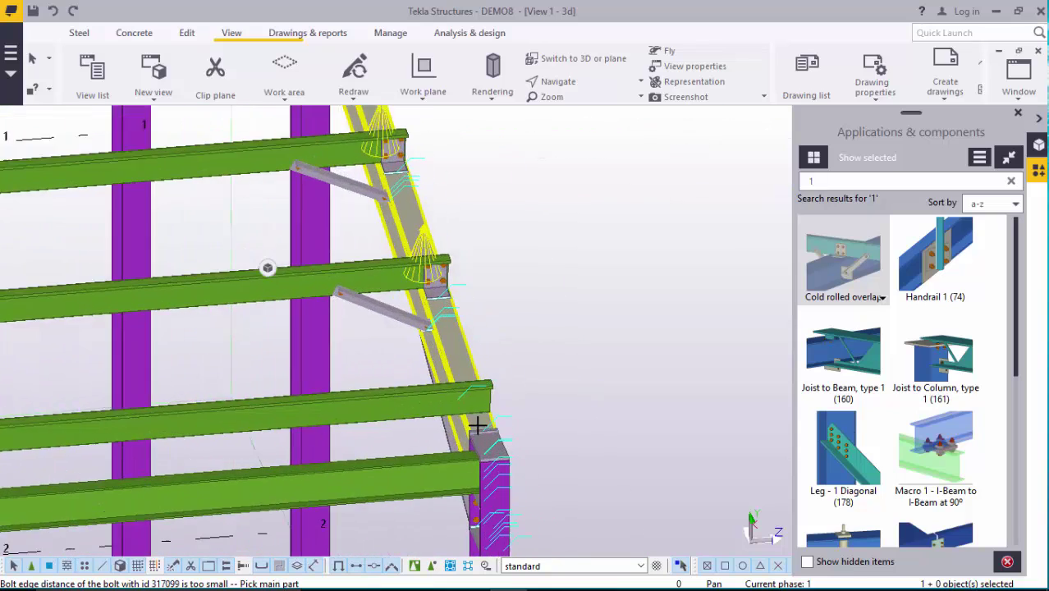
scroll(477, 423, "up", 3)
left_click(483, 418)
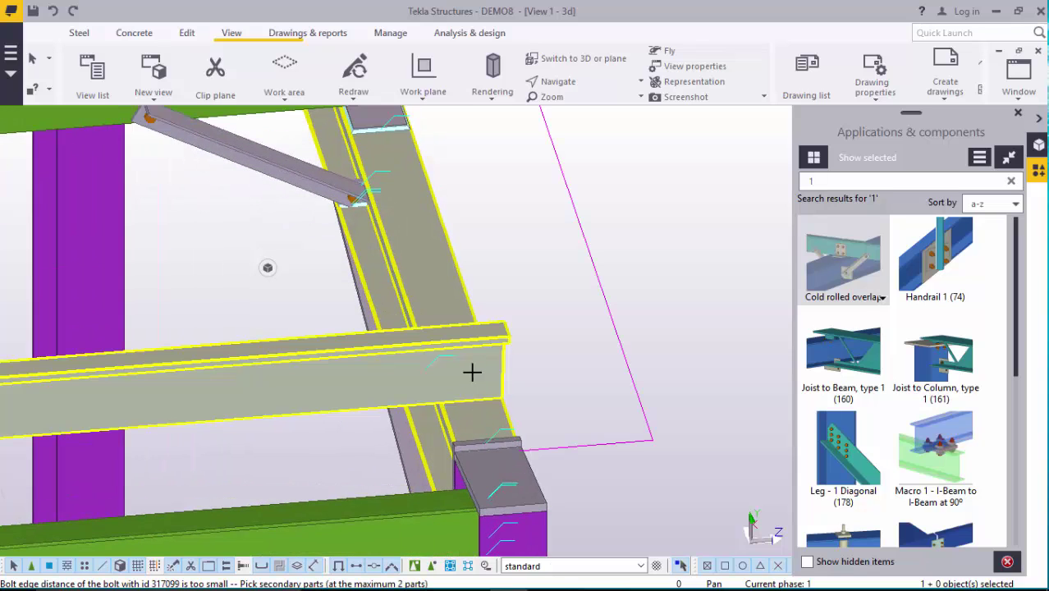
left_click(470, 369)
left_click(476, 413)
scroll(549, 336, "down", 2)
scroll(549, 336, "down", 3)
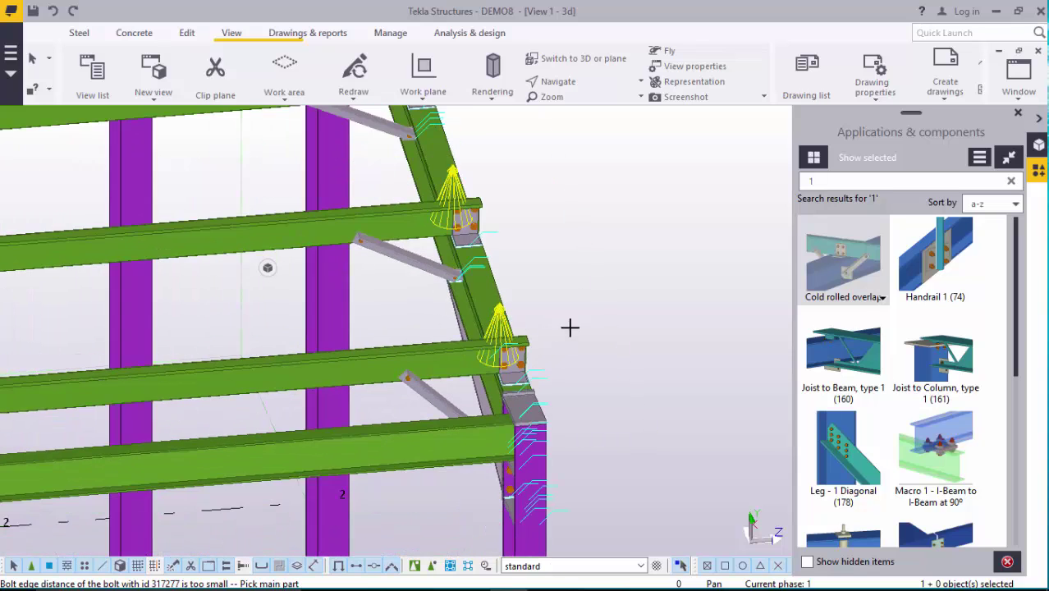
right_click(577, 261)
left_click(599, 269)
Add a Cold rolled overlap connection between frame B's rafter and both purlins meeting just below the ridge on the opposite slope, and end the command
scroll(639, 326, "up", 3)
scroll(639, 326, "down", 4)
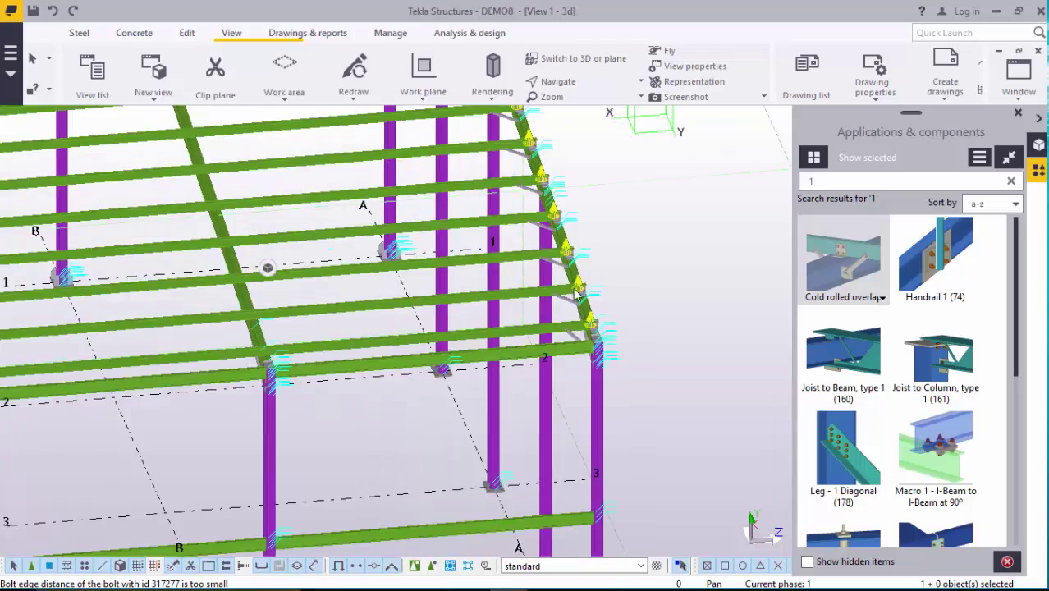
scroll(356, 318, "up", 4)
scroll(625, 437, "down", 6)
scroll(531, 356, "up", 6)
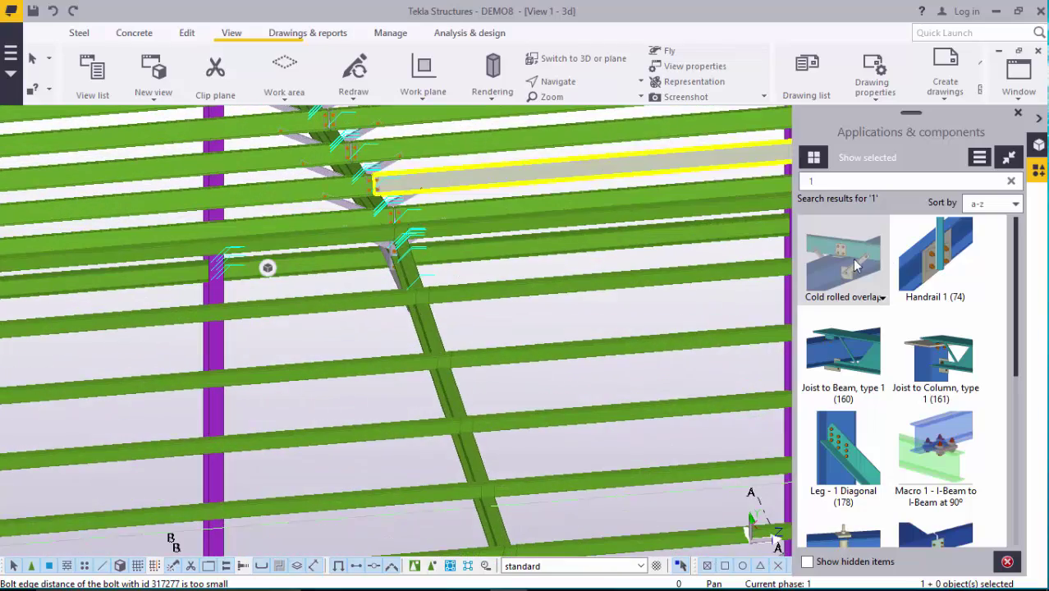
left_click(853, 264)
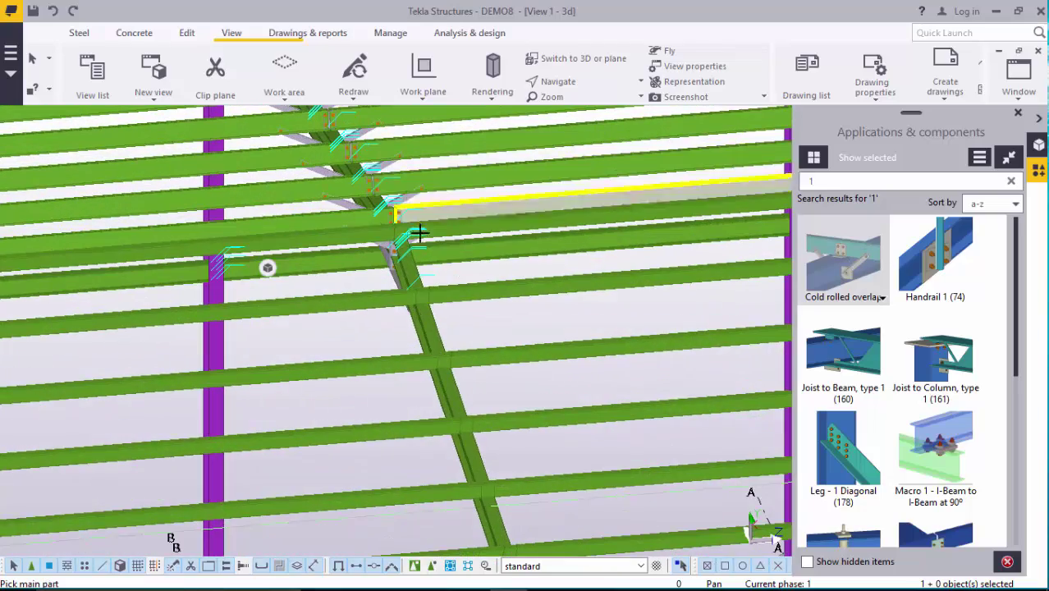
scroll(416, 253, "up", 2)
scroll(416, 252, "up", 6)
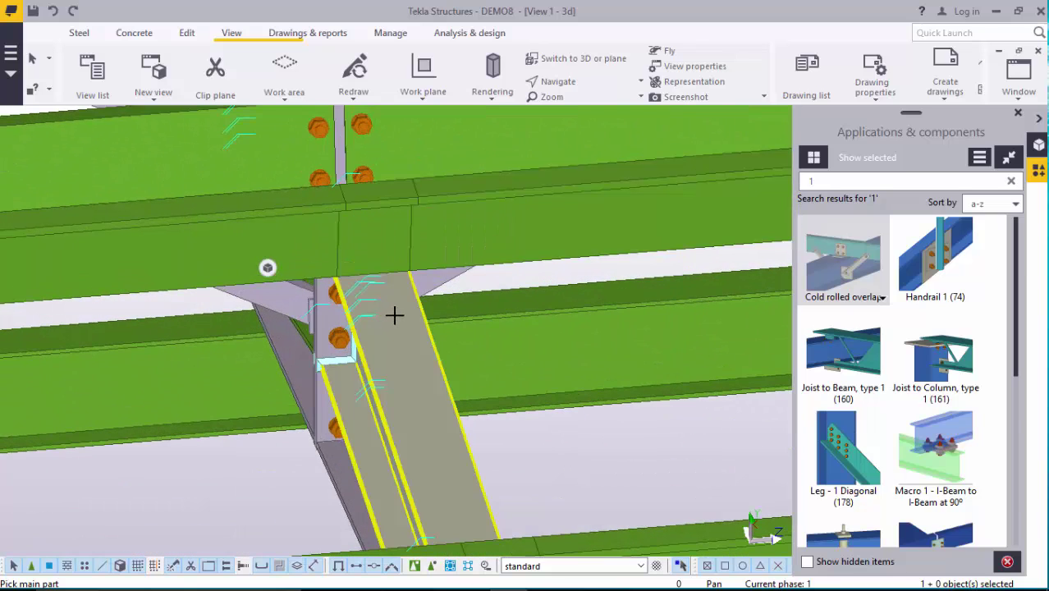
left_click(309, 245)
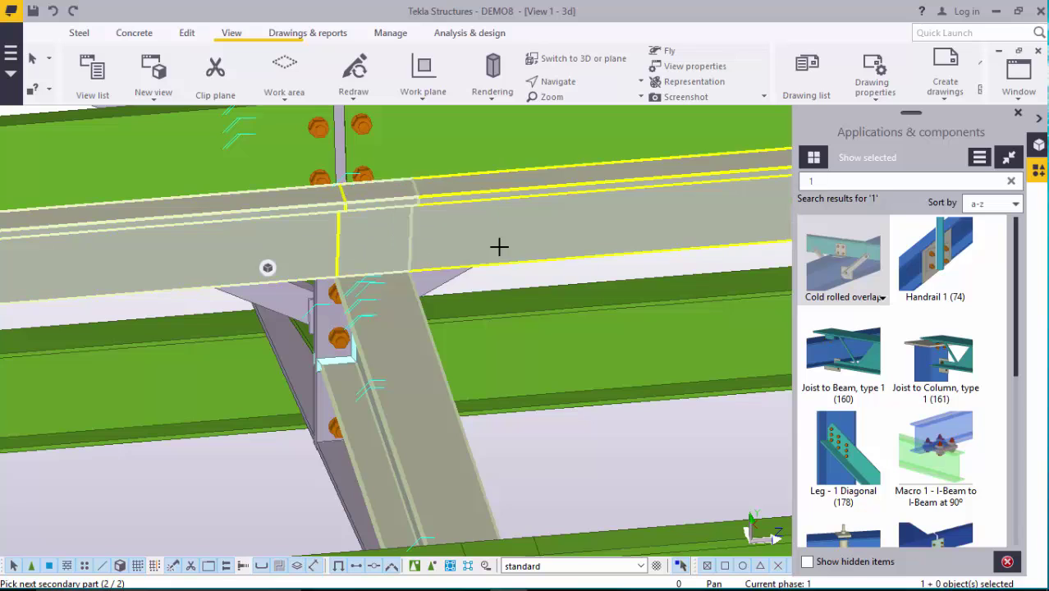
left_click(498, 247)
middle_click(383, 284)
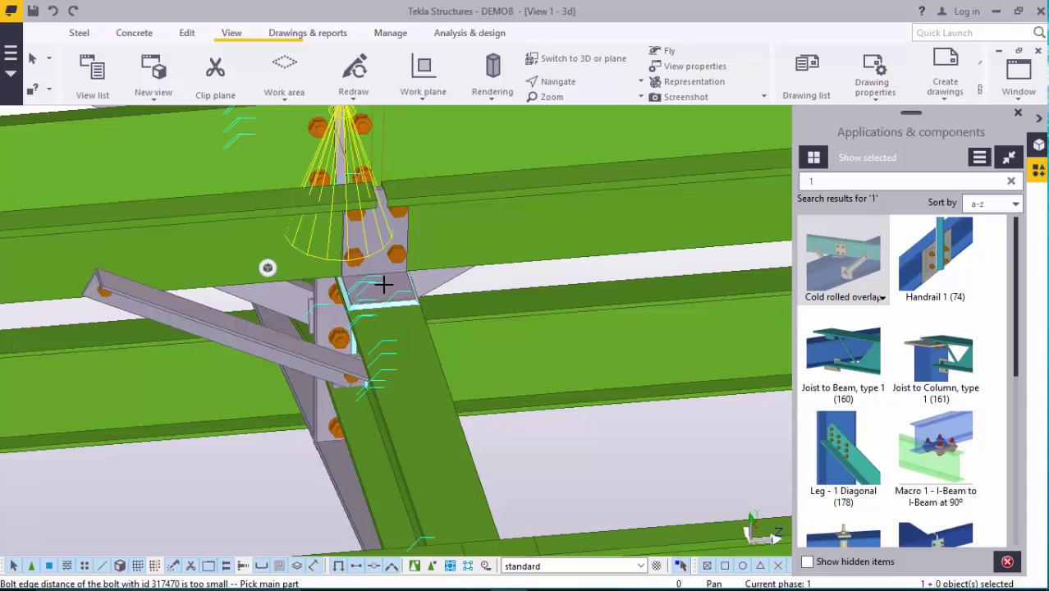
right_click(412, 223)
left_click(450, 238)
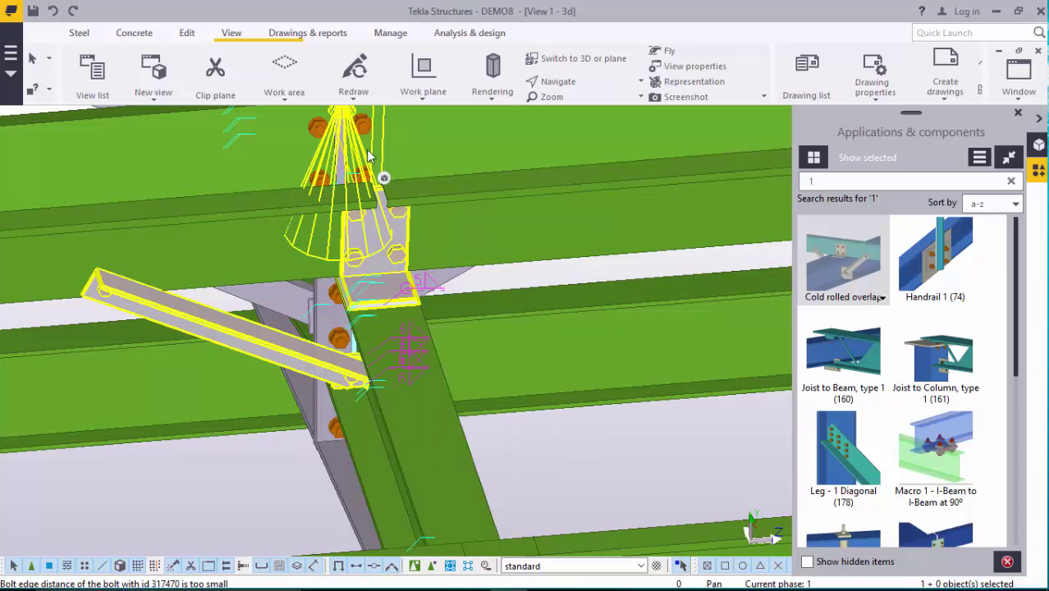
Change the new connection's stay option to stays on both sides of the rafter and apply it
double_click(369, 156)
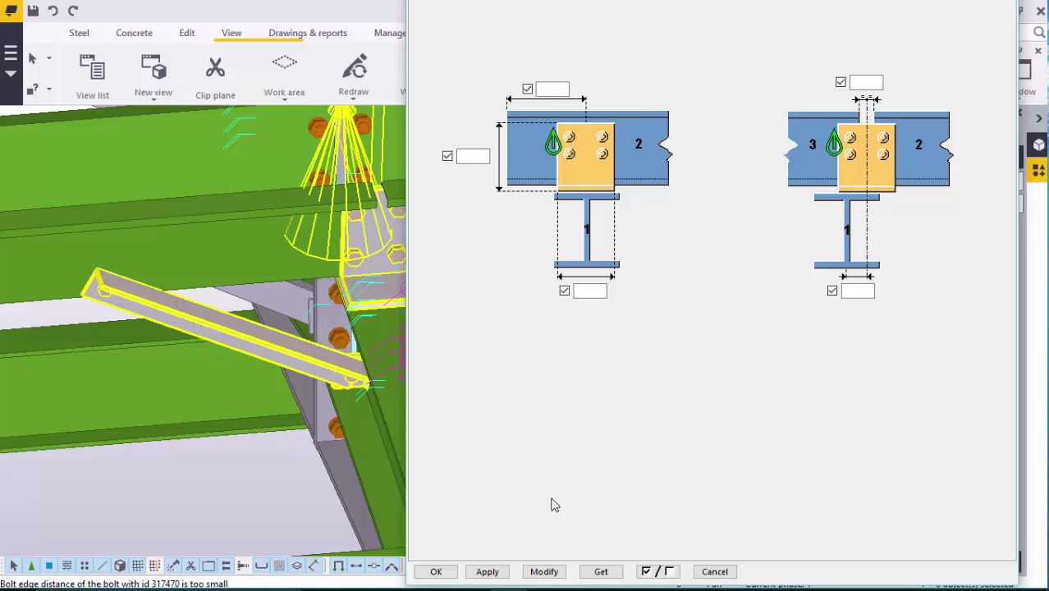
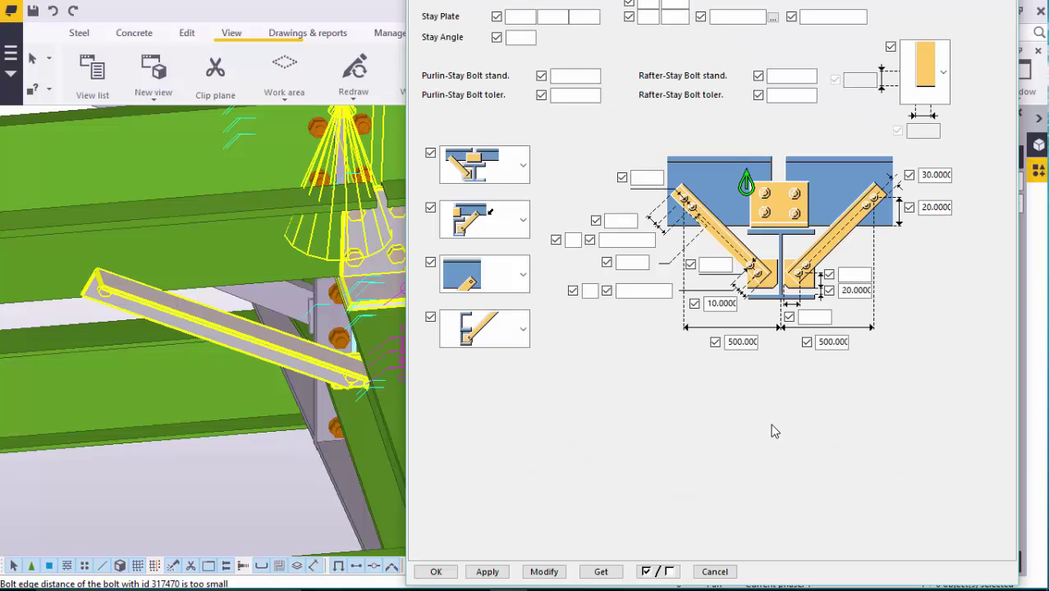
left_click(523, 172)
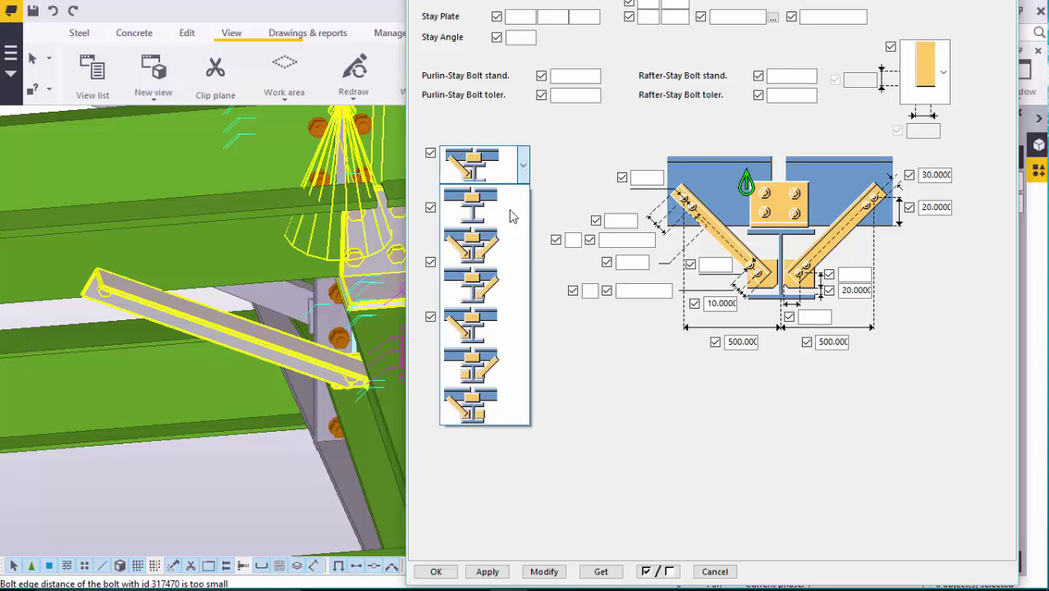
left_click(495, 256)
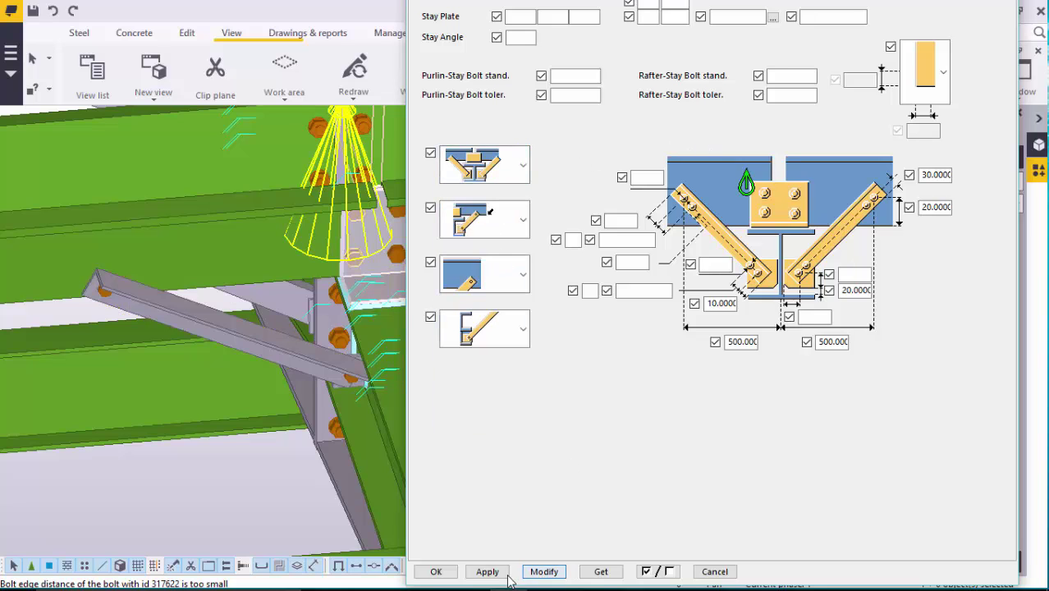
left_click(436, 571)
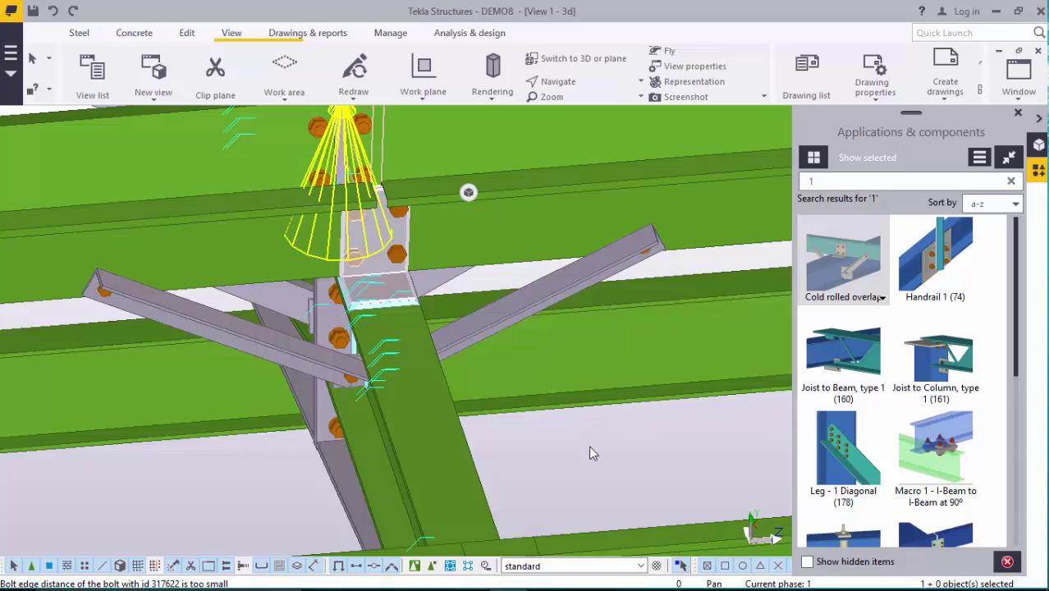
Copy the double-stay connection from its purlin-end corner to the next purlin down frame B's rafter, 1200 mm away
scroll(365, 191, "up", 2)
scroll(365, 191, "up", 3)
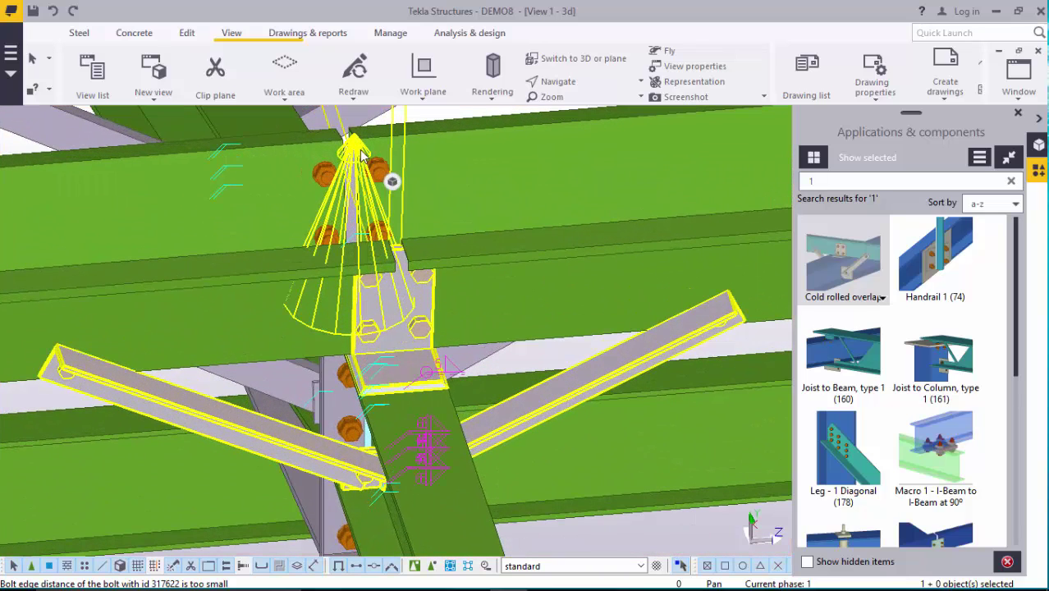
scroll(362, 156, "down", 4)
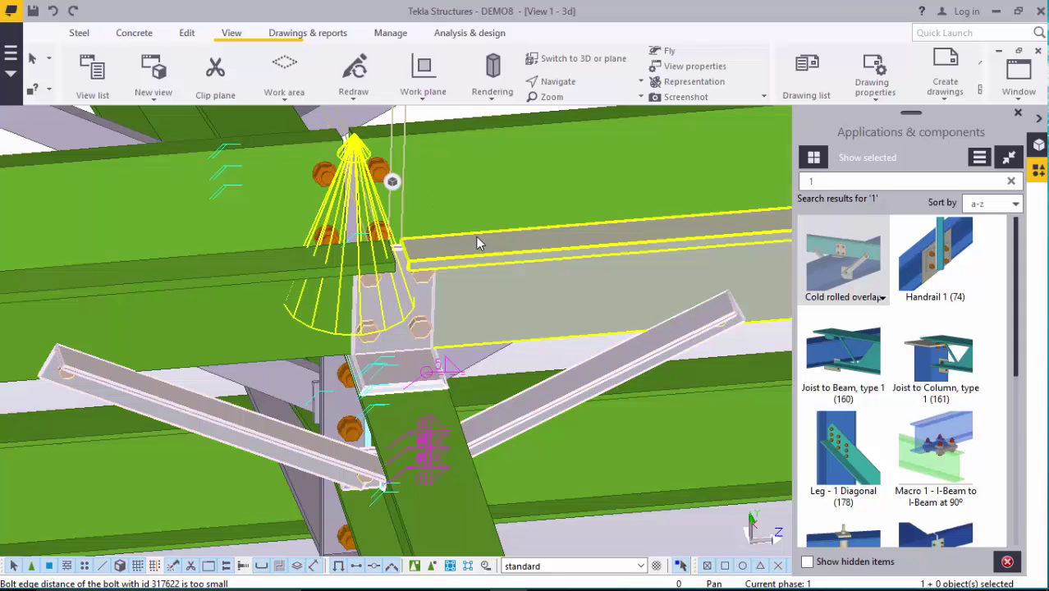
right_click(577, 381)
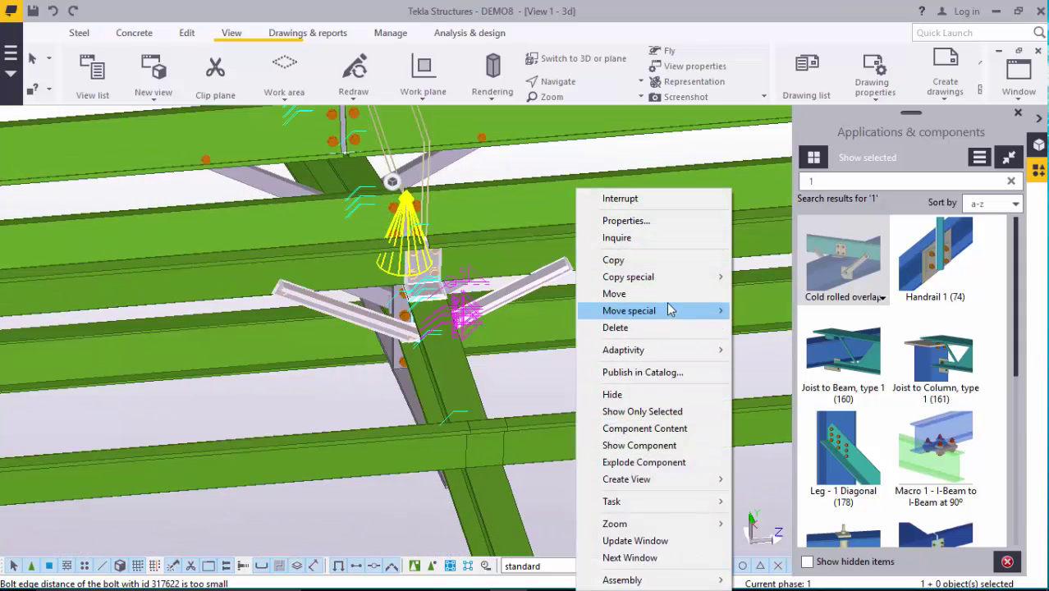
left_click(649, 261)
scroll(434, 260, "up", 6)
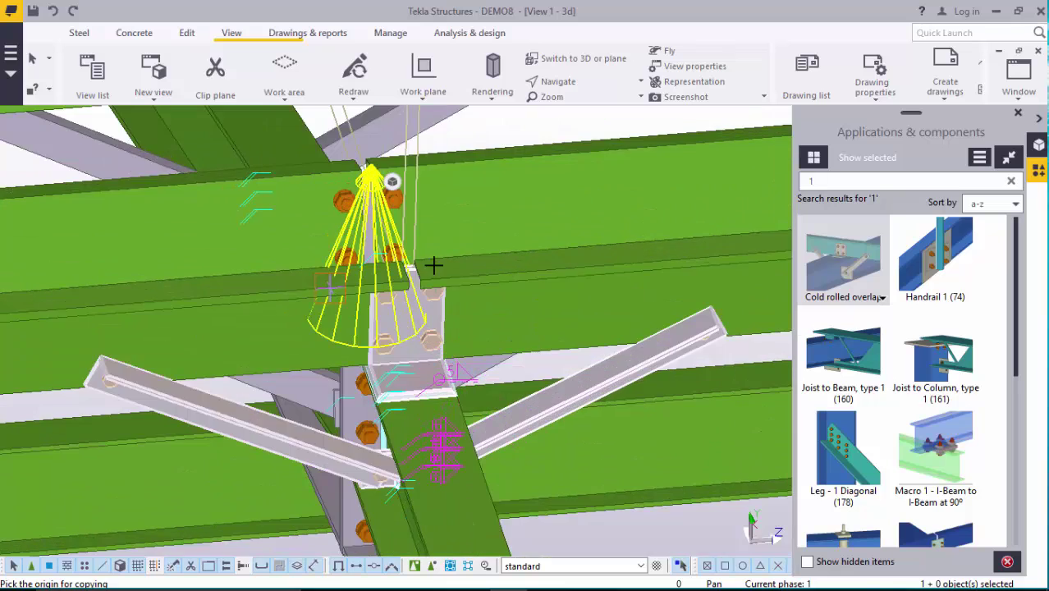
scroll(415, 295, "up", 2)
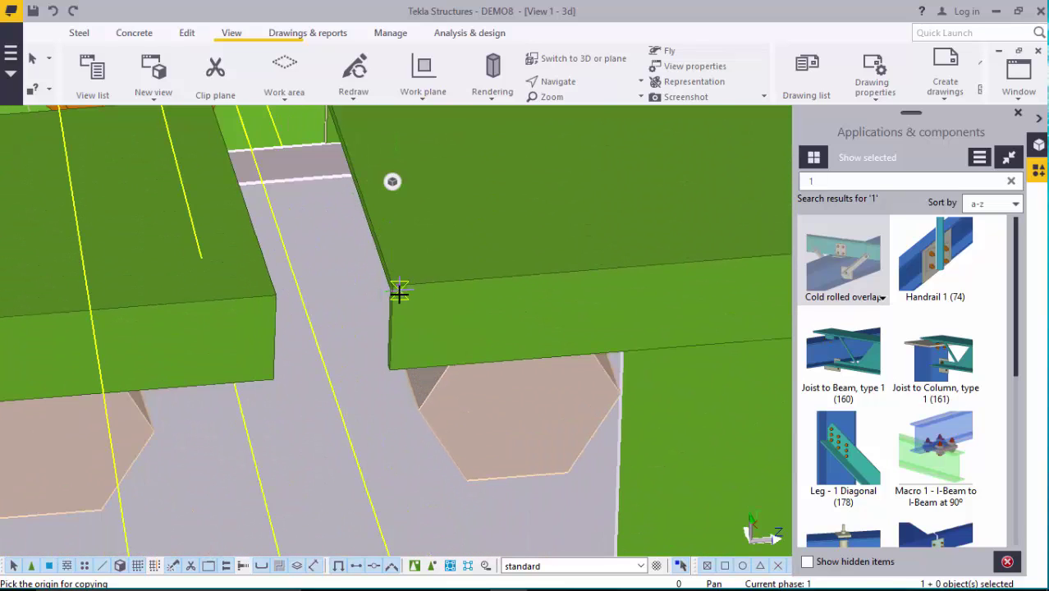
scroll(273, 297, "up", 3)
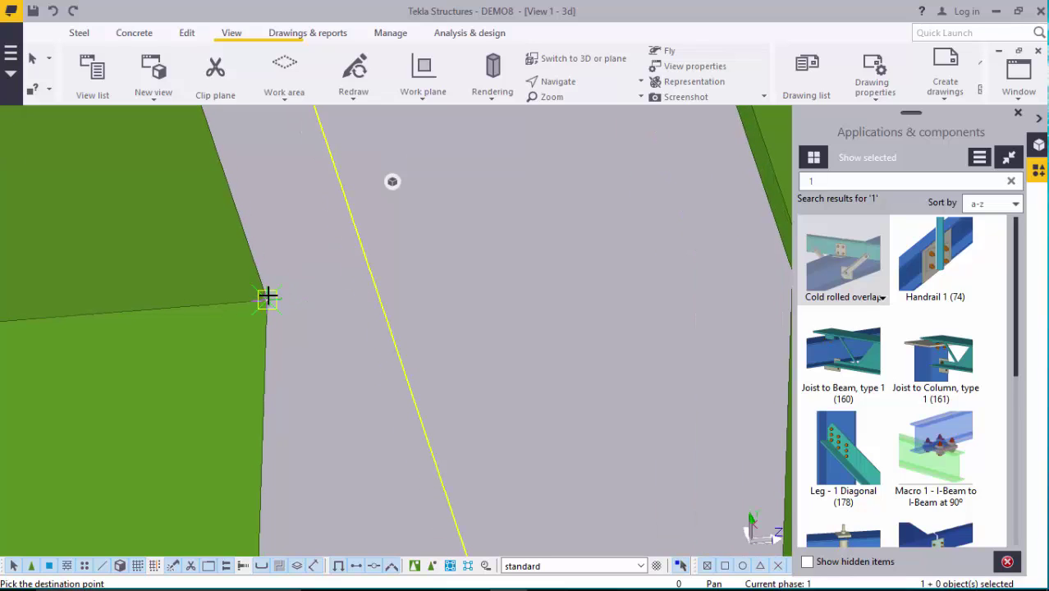
scroll(324, 259, "down", 6)
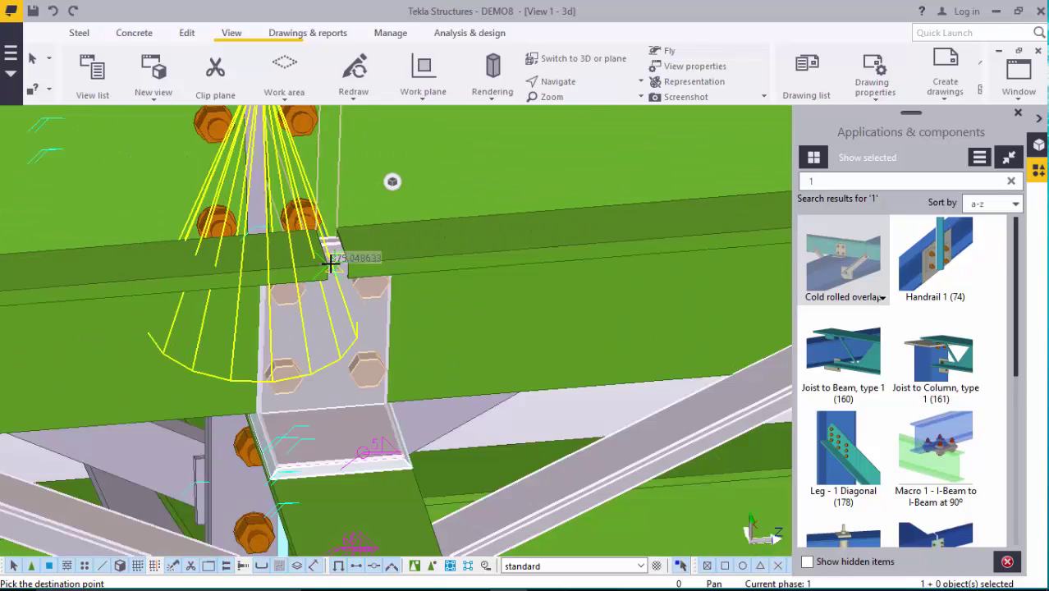
scroll(333, 258, "down", 5)
scroll(396, 404, "up", 1)
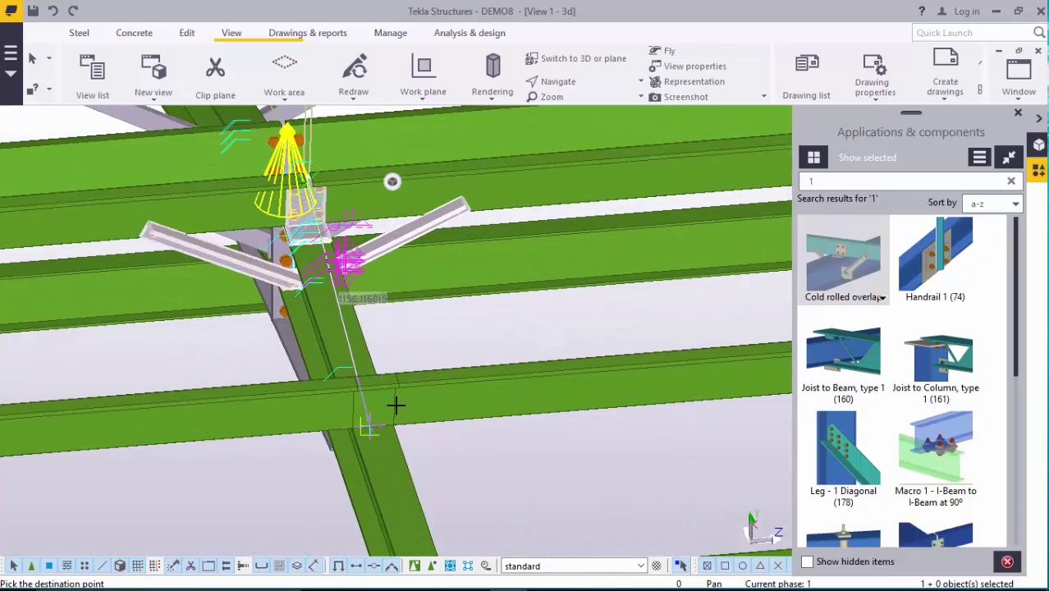
scroll(373, 379, "up", 3)
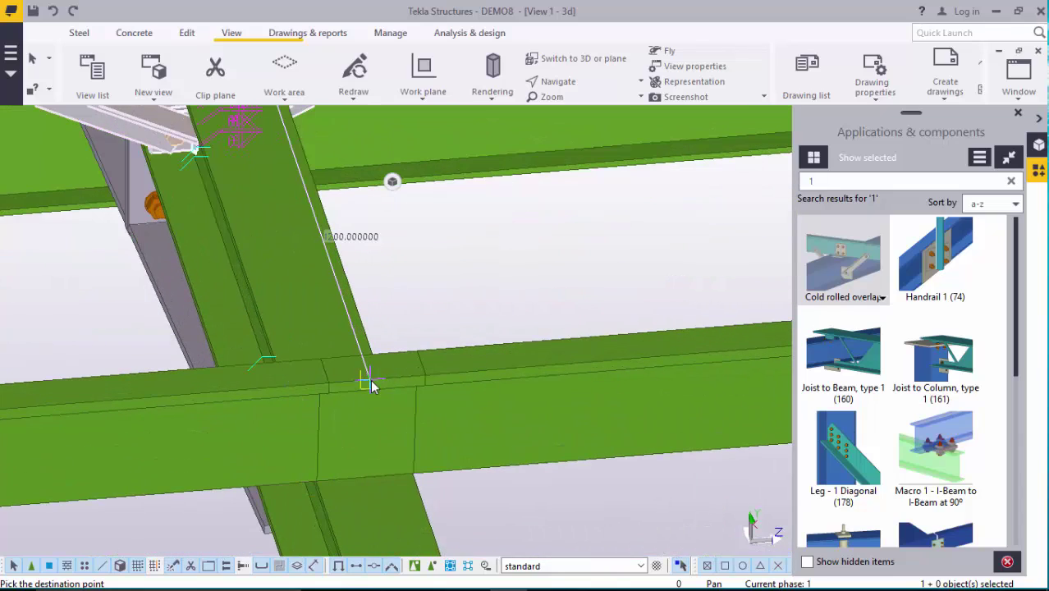
left_click(370, 381)
Place copies of the connection at the next two purlins down the rafter, 2400 and 3600 mm from the copy origin
scroll(365, 345, "down", 5)
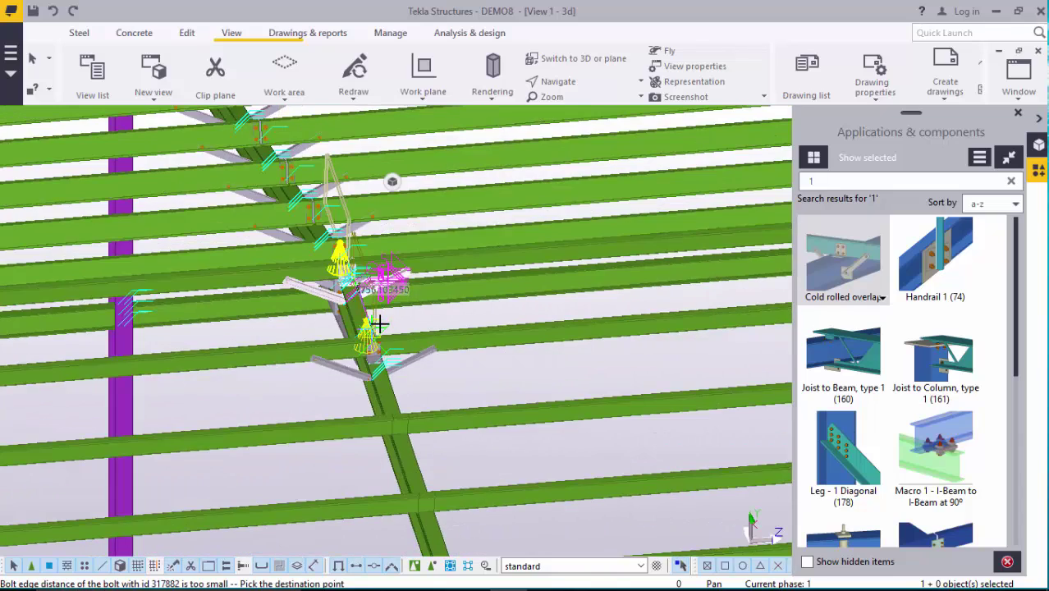
scroll(401, 424, "up", 5)
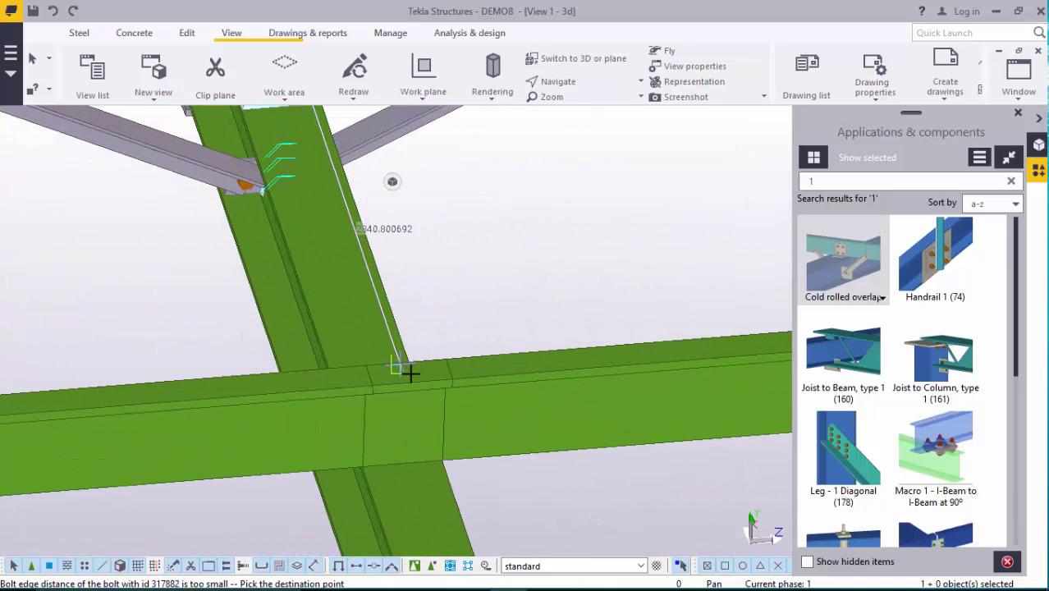
left_click(406, 383)
scroll(407, 382, "down", 5)
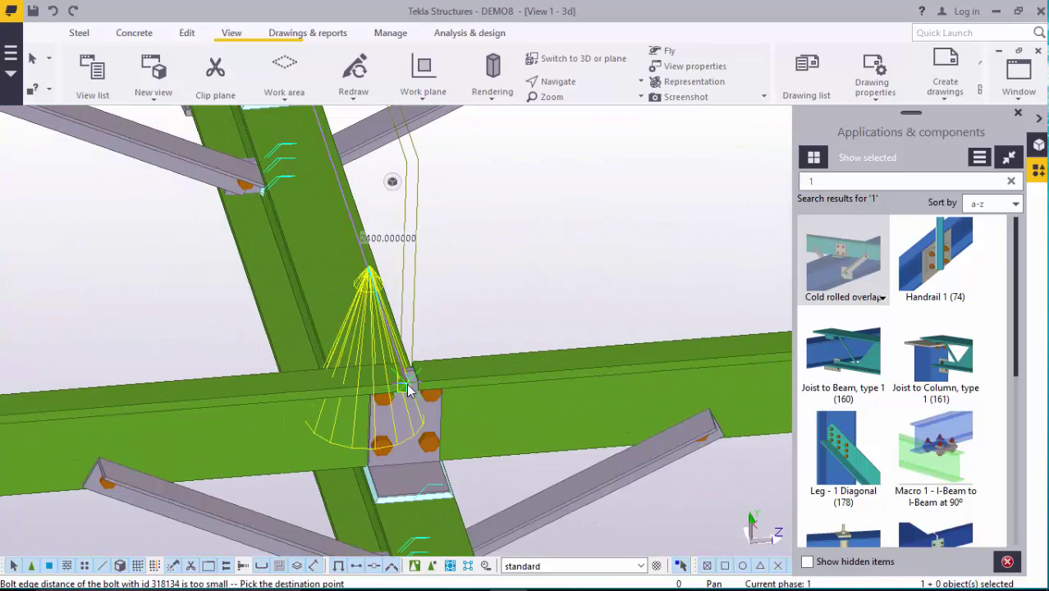
scroll(409, 321, "down", 2)
scroll(433, 414, "up", 7)
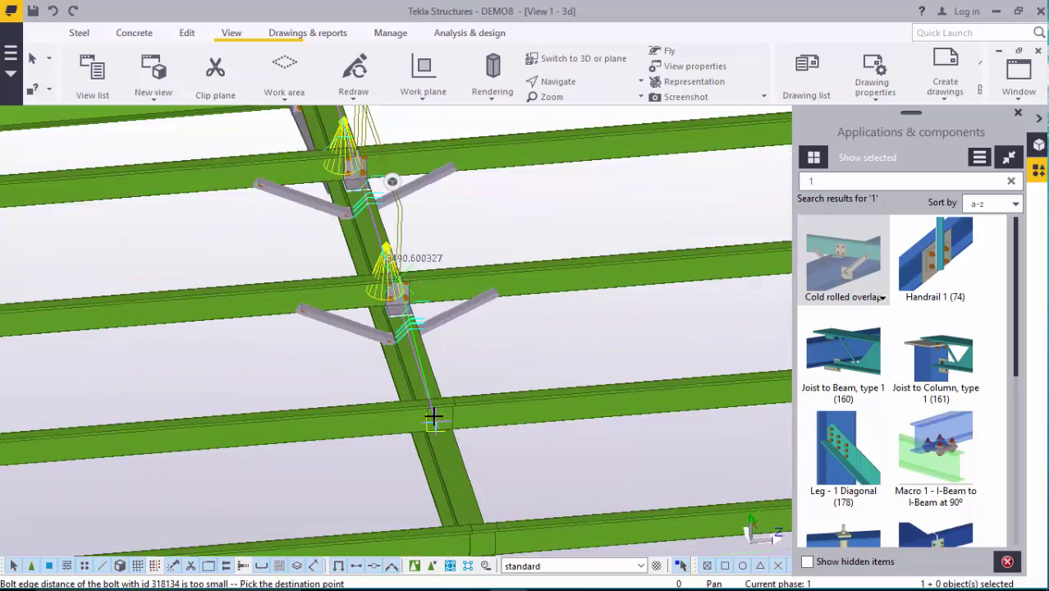
scroll(444, 400, "up", 2)
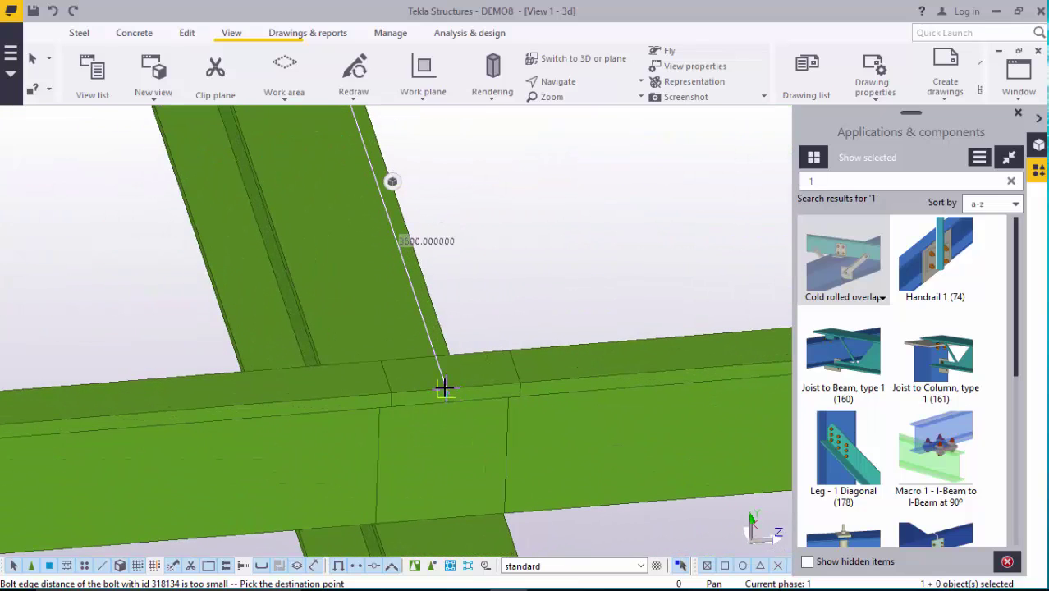
left_click(445, 393)
Place copies of the connection at the following two purlins down the rafter, 4800 and 6000 mm from the copy origin
scroll(444, 393, "down", 5)
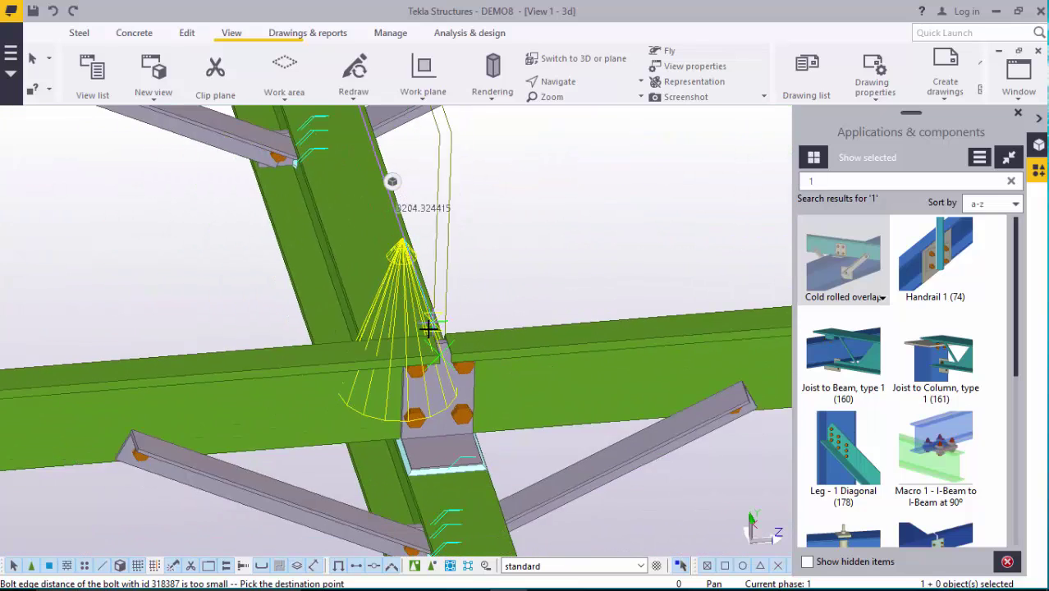
scroll(471, 440, "up", 6)
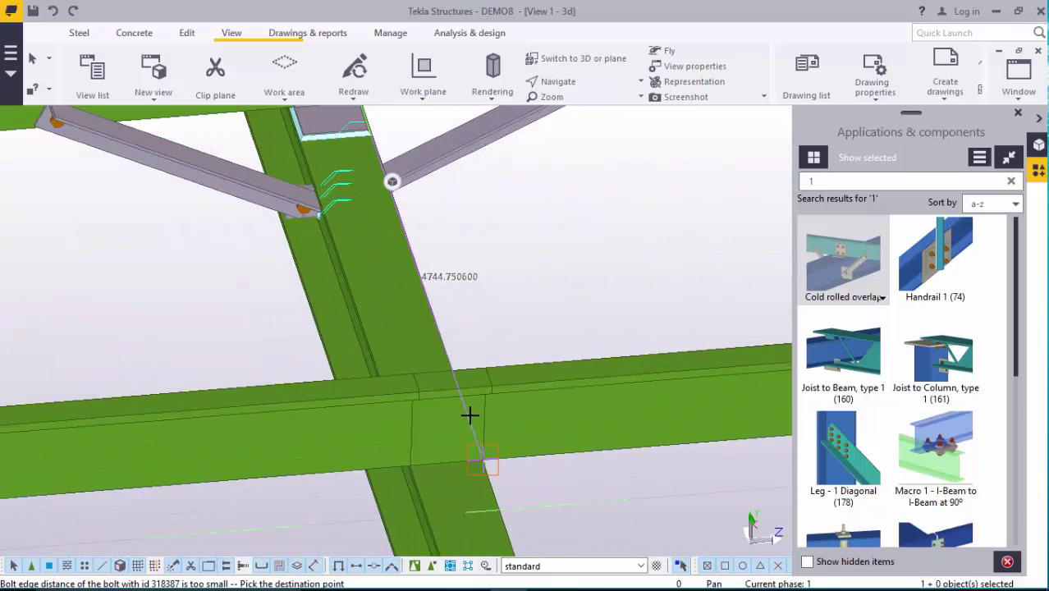
left_click(441, 378)
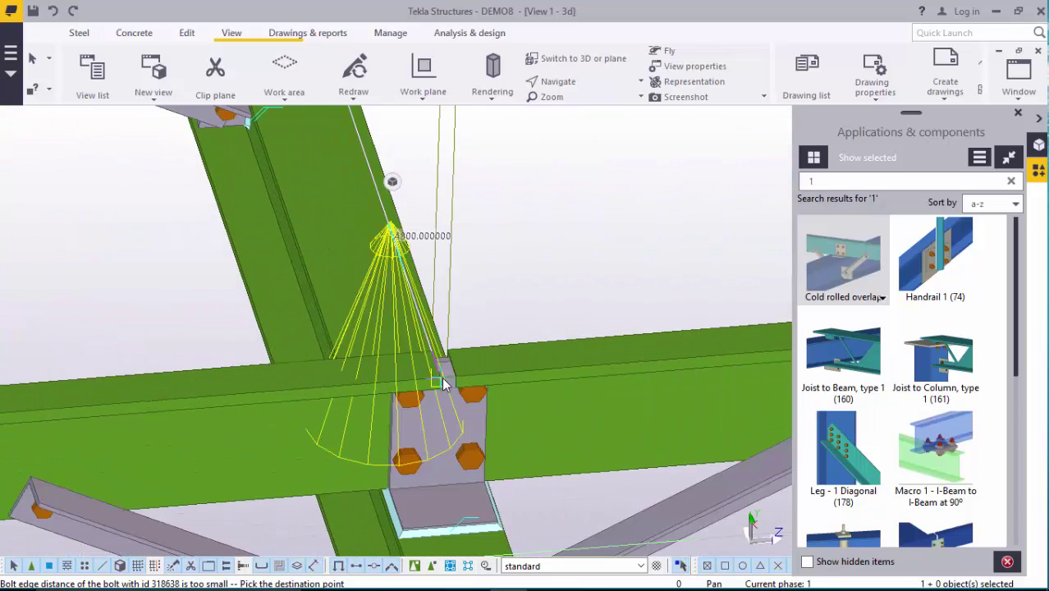
scroll(422, 329, "down", 4)
scroll(443, 402, "up", 5)
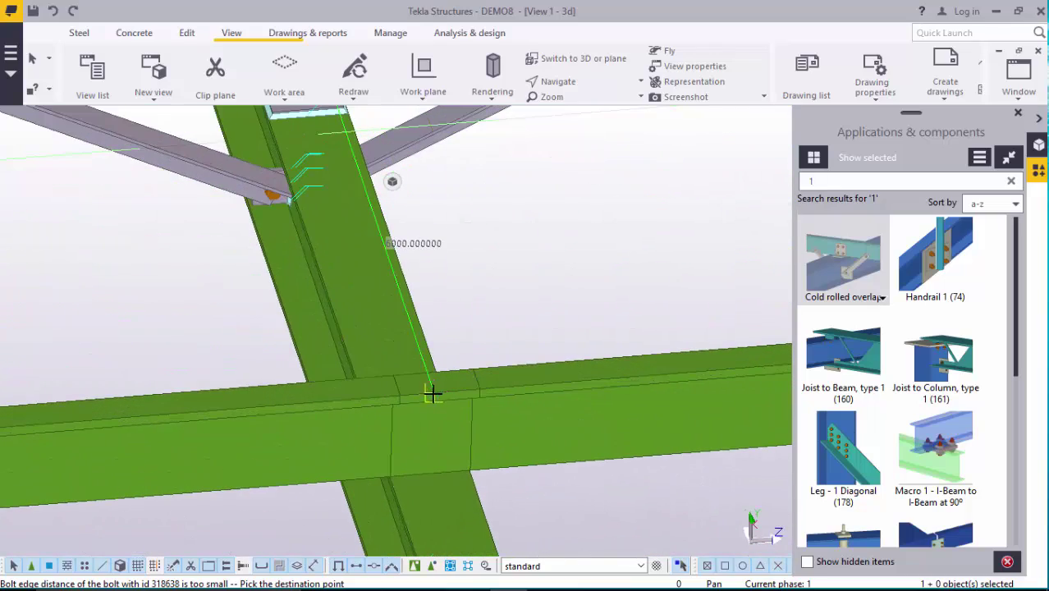
Place copies of the double-stay connection at the next two purlins down frame B's rafter, 7200 and 8400 mm from the copy origin
scroll(432, 395, "down", 6)
scroll(448, 423, "up", 2)
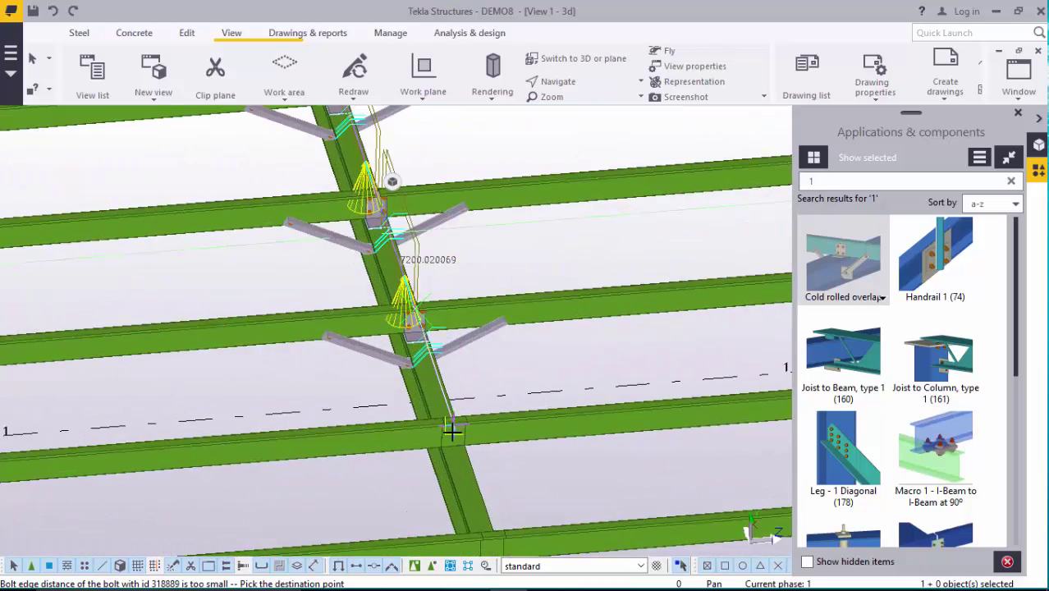
scroll(451, 430, "up", 3)
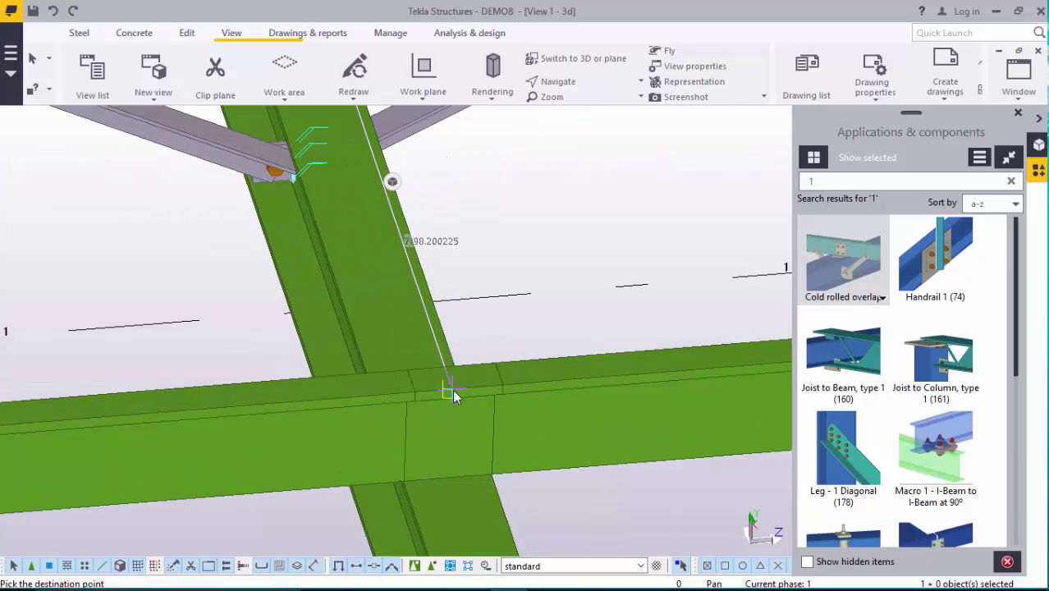
scroll(454, 394, "down", 6)
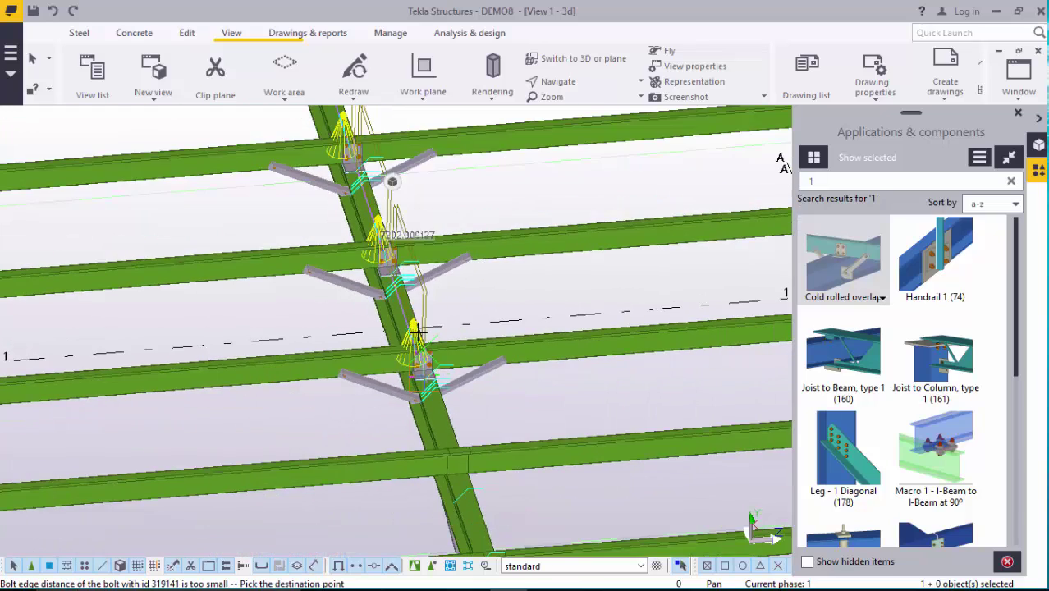
scroll(460, 444, "up", 6)
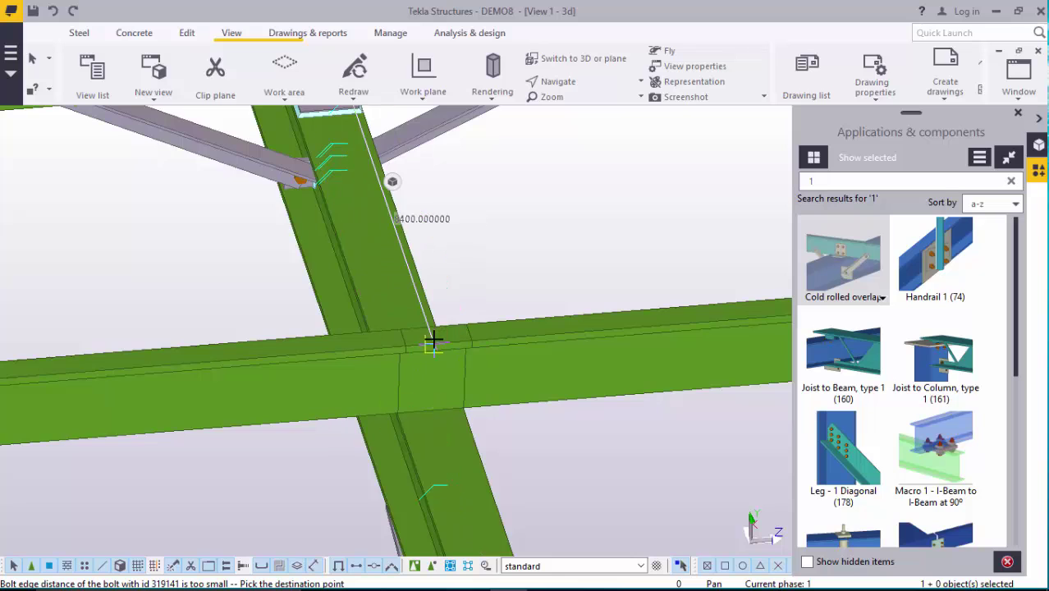
scroll(433, 339, "up", 2)
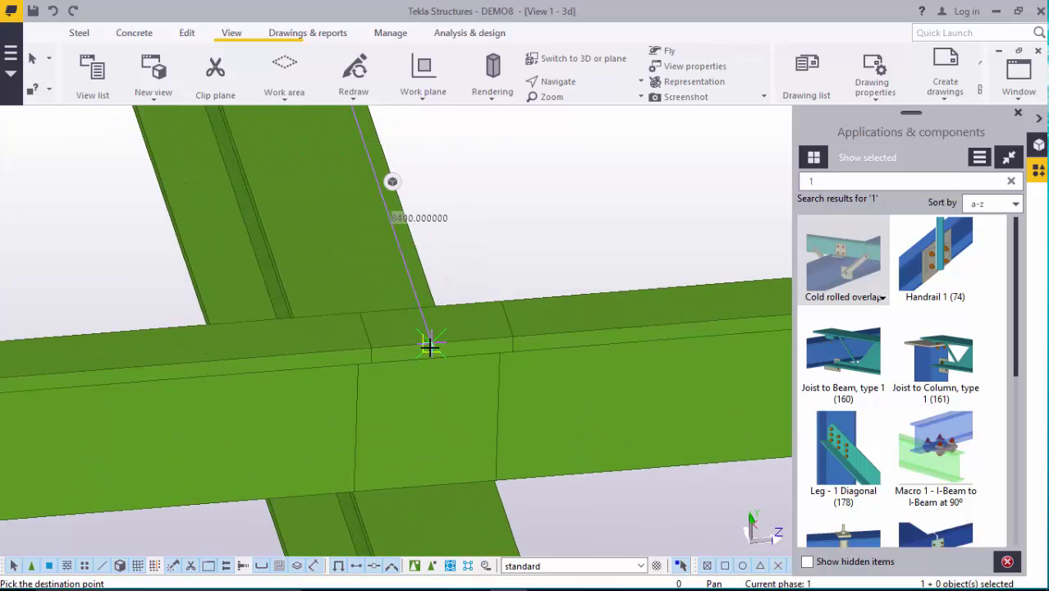
scroll(436, 338, "down", 1)
left_click(436, 349)
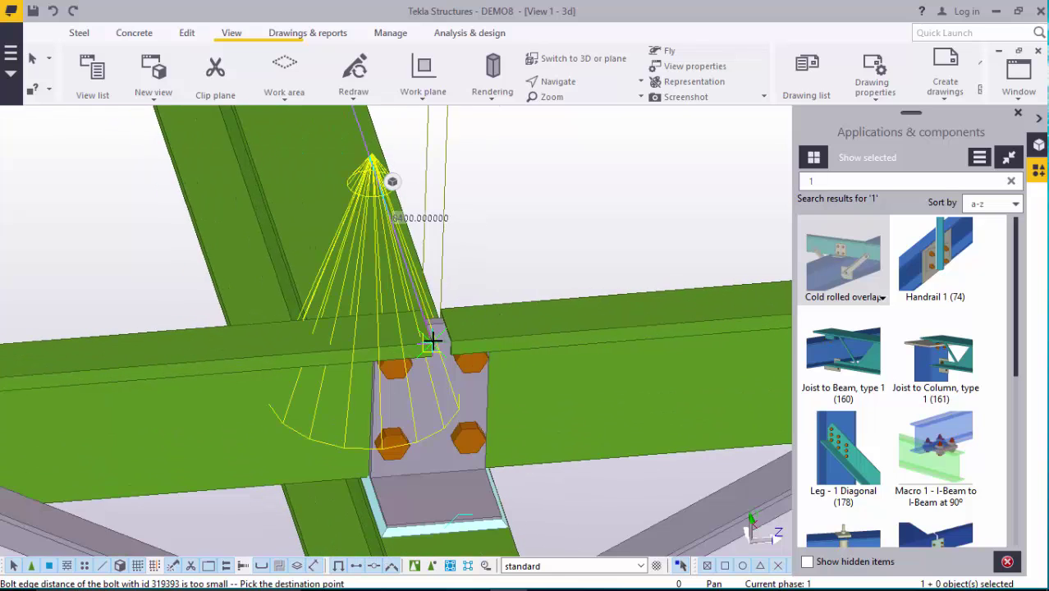
Place the last copy at the purlin 9600 mm from the copy origin and end the copy command
scroll(434, 340, "down", 6)
scroll(413, 400, "up", 5)
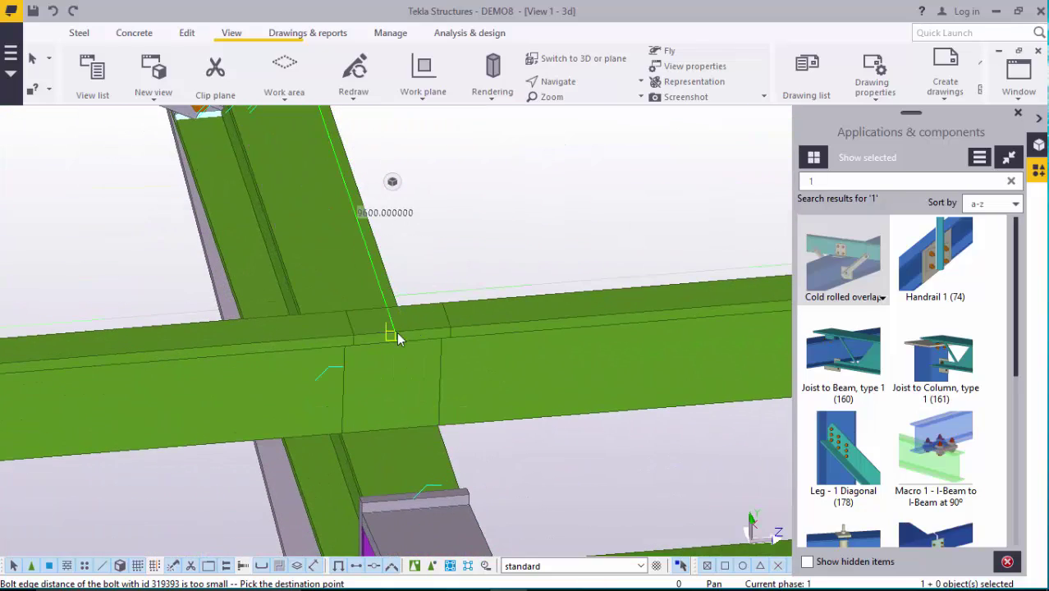
left_click(397, 339)
scroll(401, 333, "down", 6)
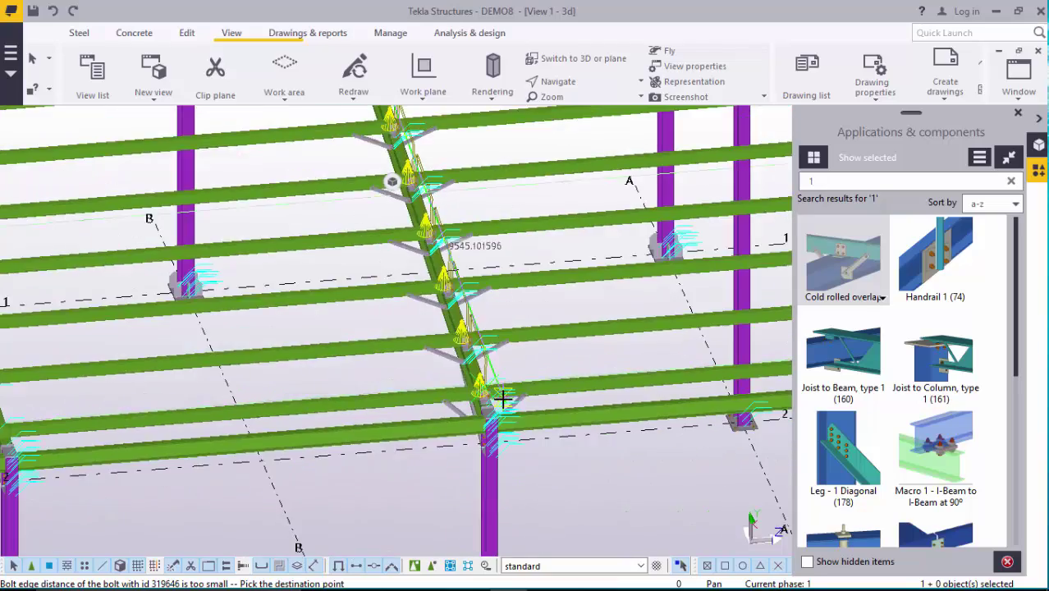
scroll(503, 399, "down", 2)
right_click(533, 331)
left_click(543, 343)
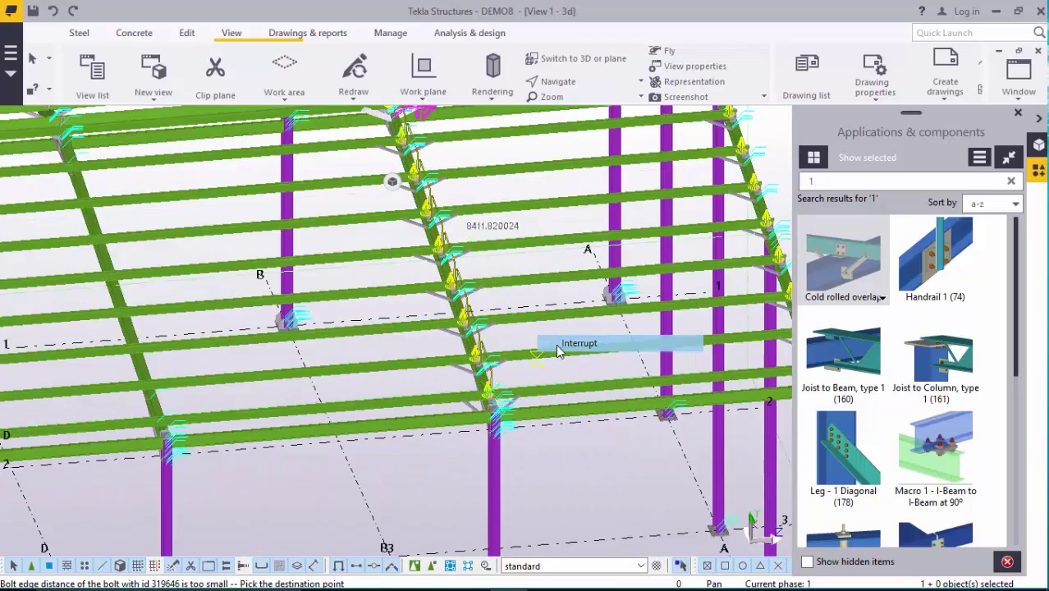
Select the four lowest double-stay connections on frame B's rafter, starting from the eave
scroll(538, 362, "down", 4)
scroll(537, 364, "up", 8)
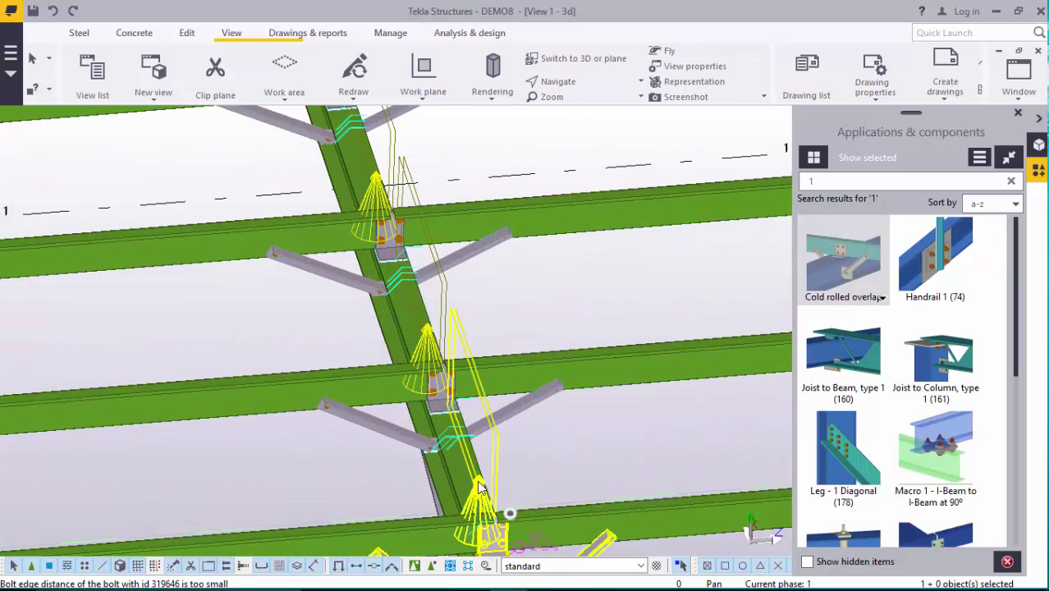
left_click(483, 486)
left_click(433, 341, "ctrl")
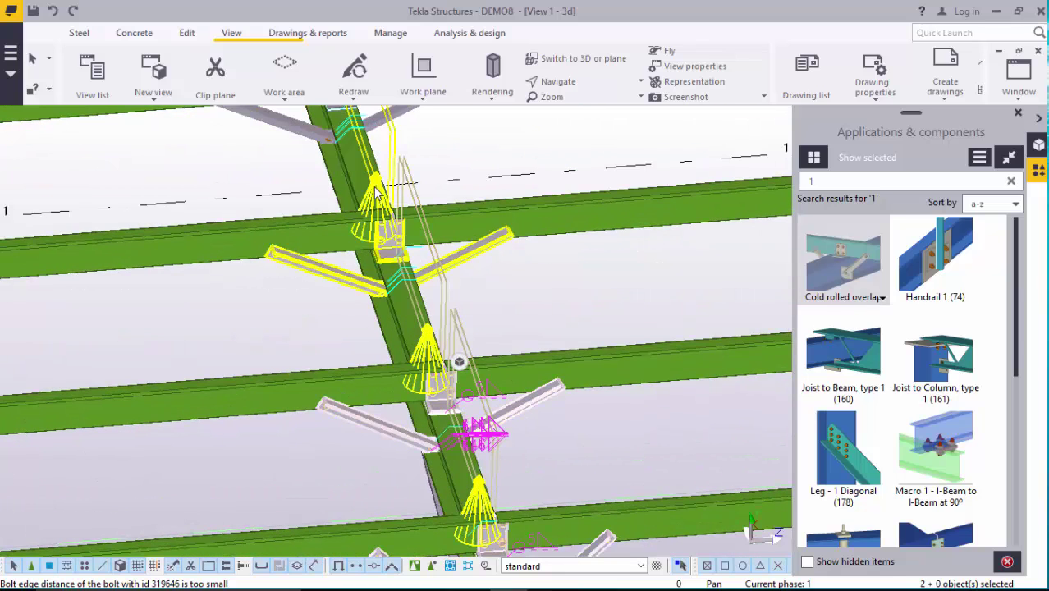
scroll(430, 458, "down", 2)
scroll(430, 458, "down", 2)
scroll(391, 264, "down", 2)
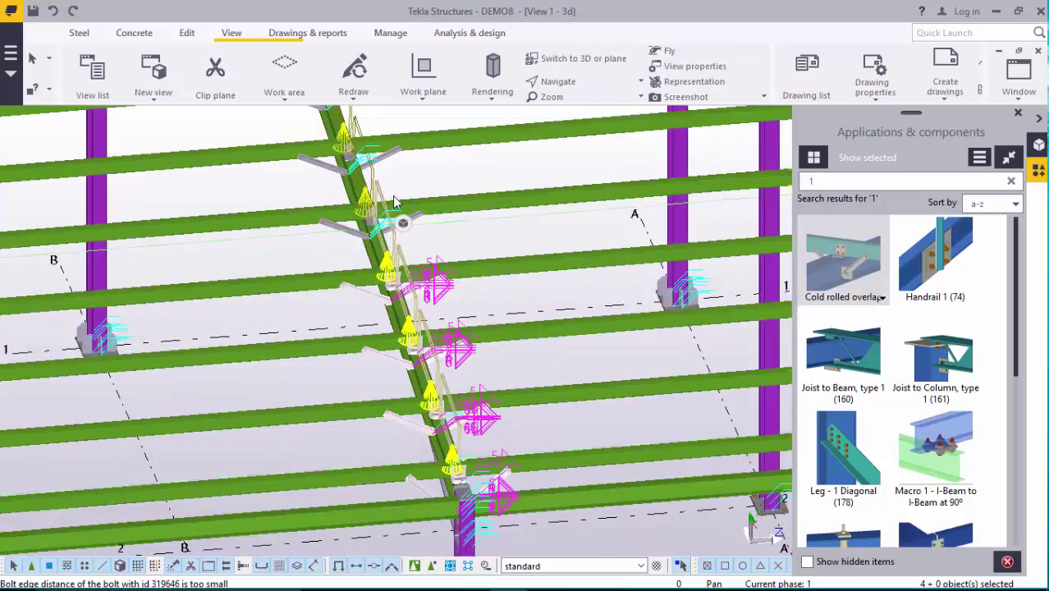
Add the double-stay connections higher up frame B's rafter, up to the ridge, to the selection
left_click(365, 201, "ctrl")
scroll(373, 216, "down", 1)
scroll(374, 215, "up", 1)
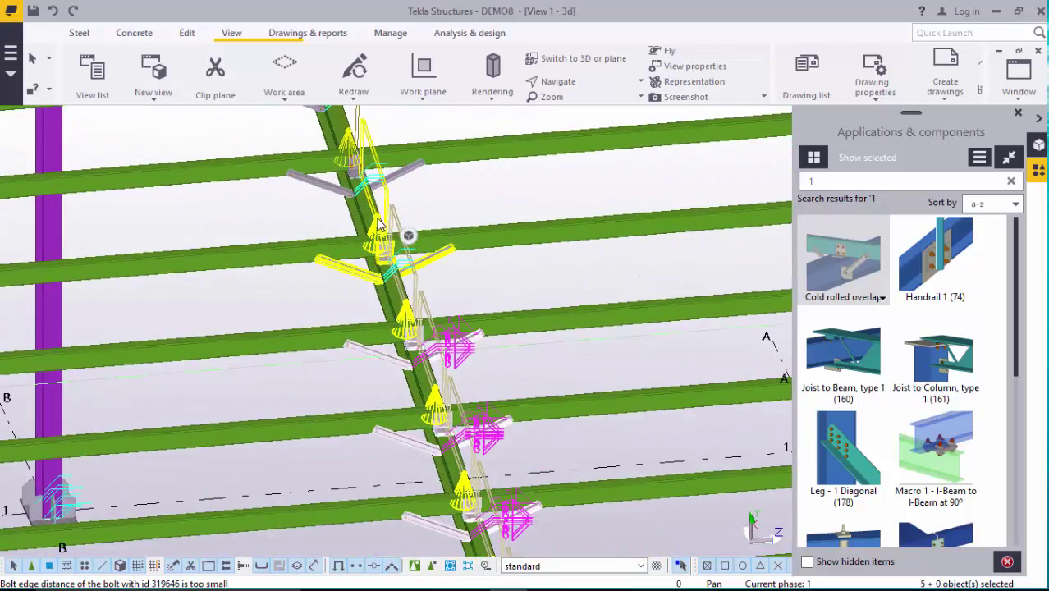
scroll(402, 209, "down", 2)
scroll(410, 234, "up", 3)
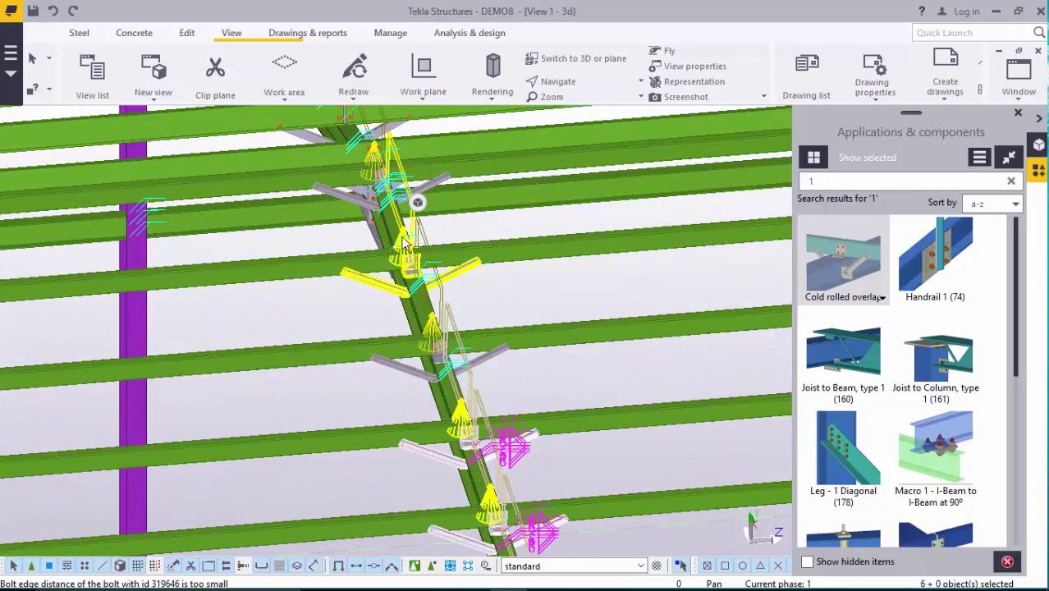
scroll(369, 139, "up", 5)
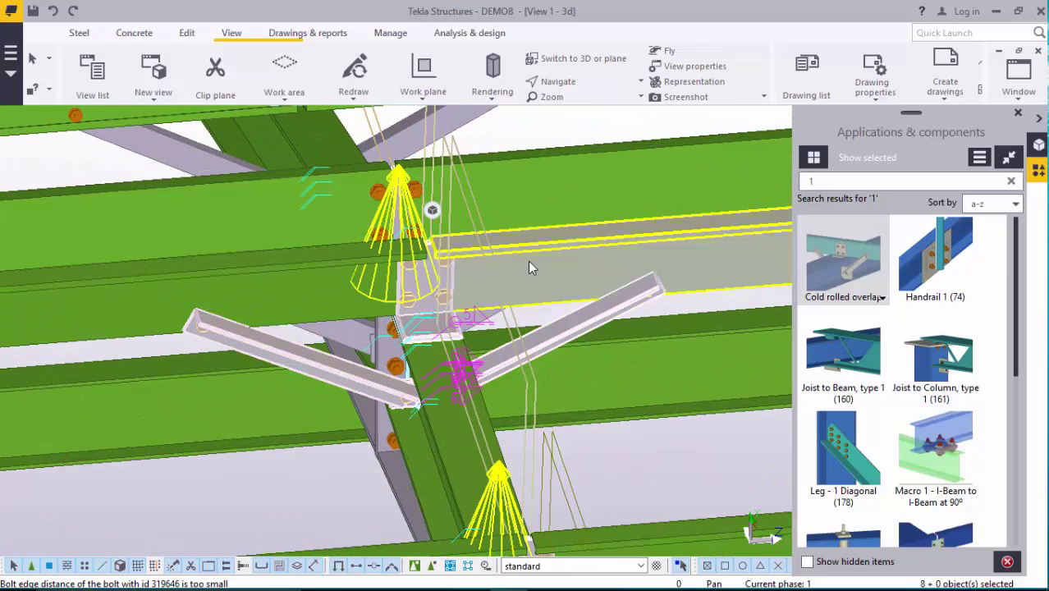
Copy the selected connections from the end of grid line B to the end of grid line D
right_click(242, 491)
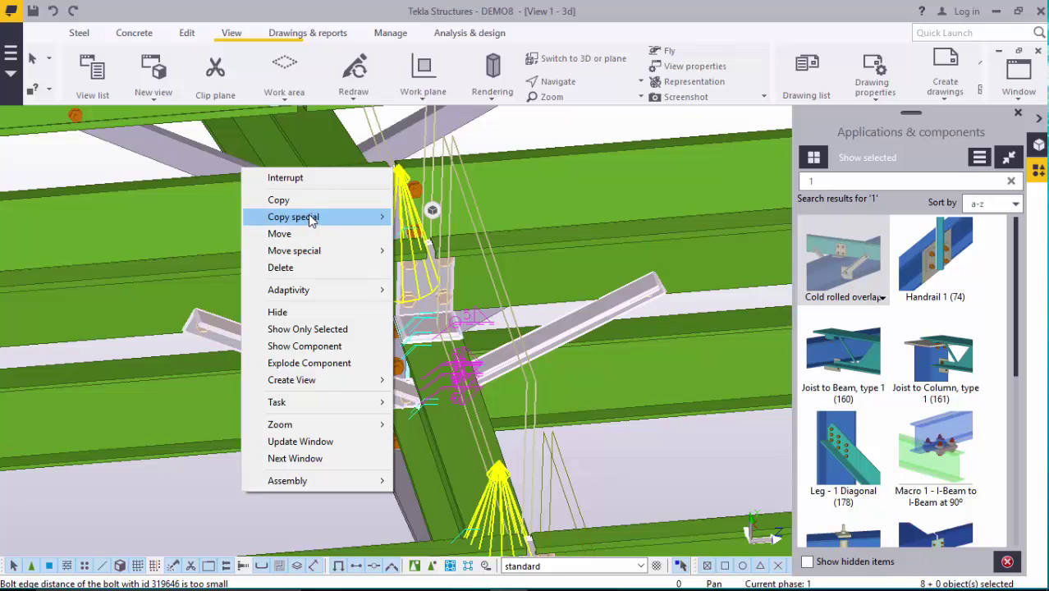
left_click(426, 250)
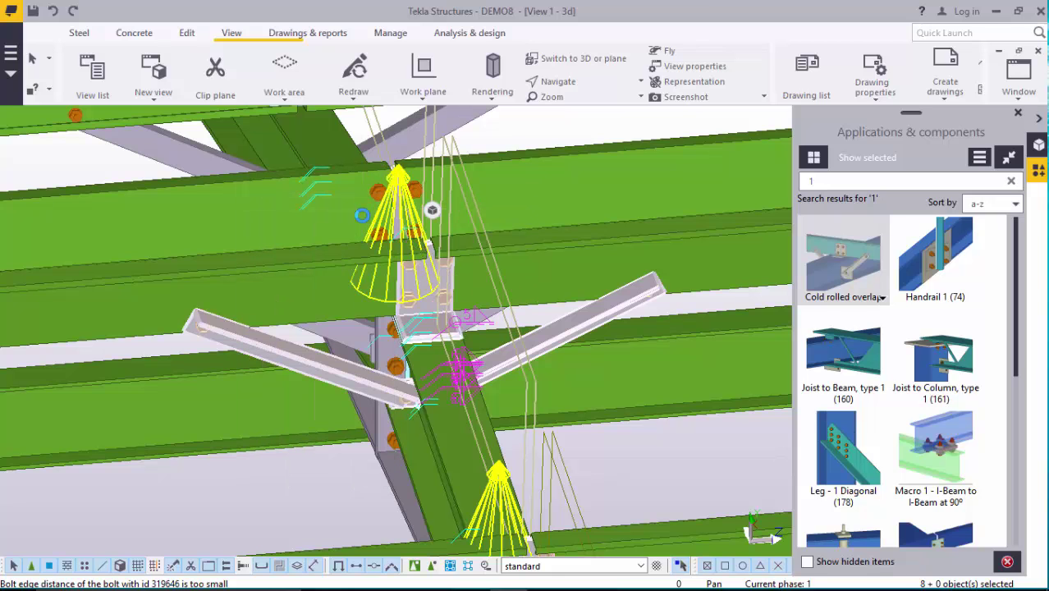
scroll(357, 218, "down", 8)
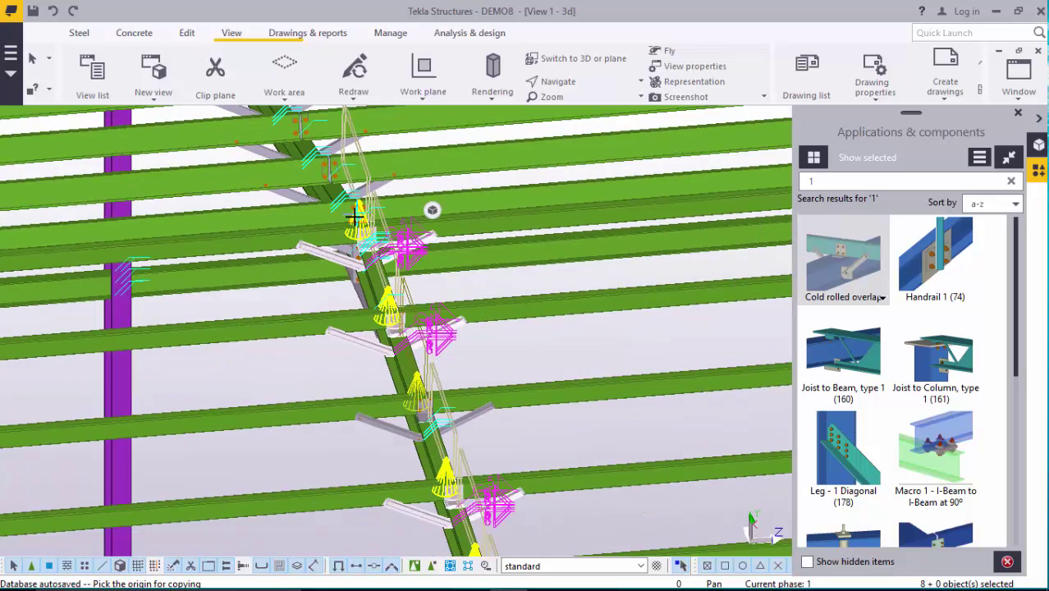
scroll(402, 250, "down", 4)
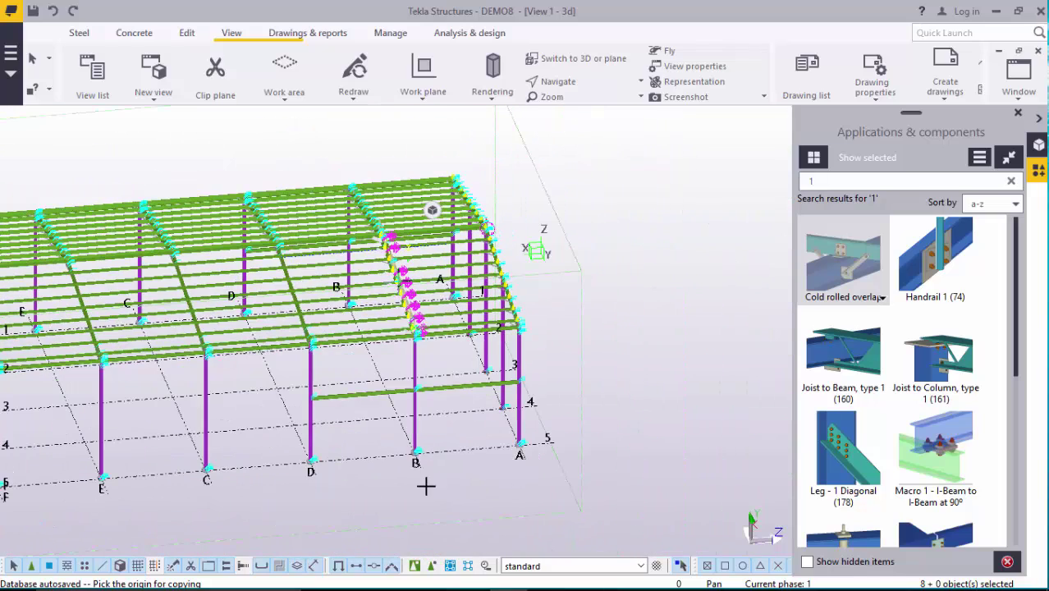
scroll(414, 468, "up", 6)
scroll(419, 475, "up", 2)
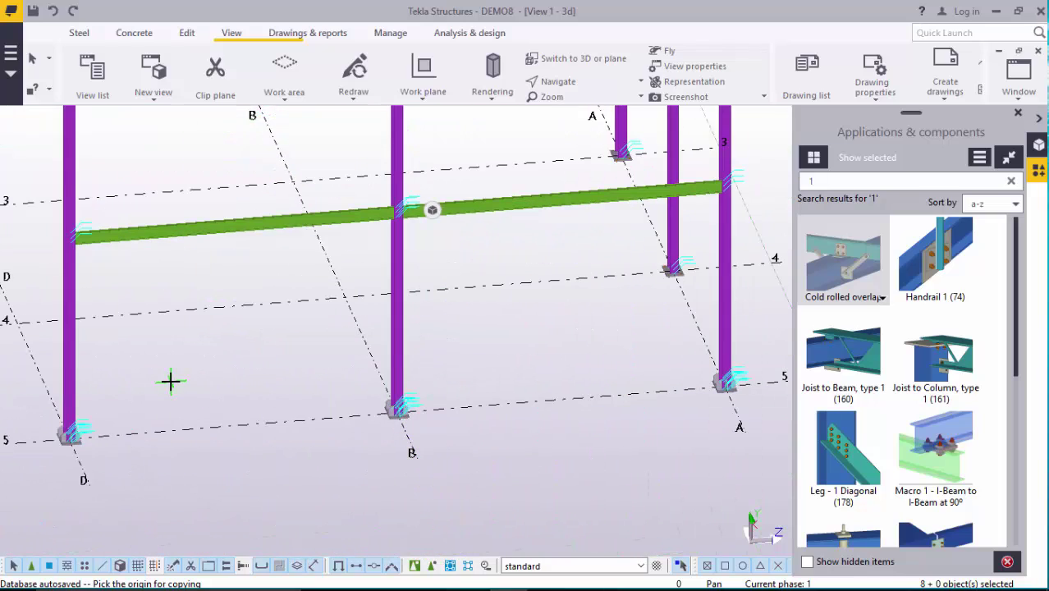
scroll(416, 455, "up", 5)
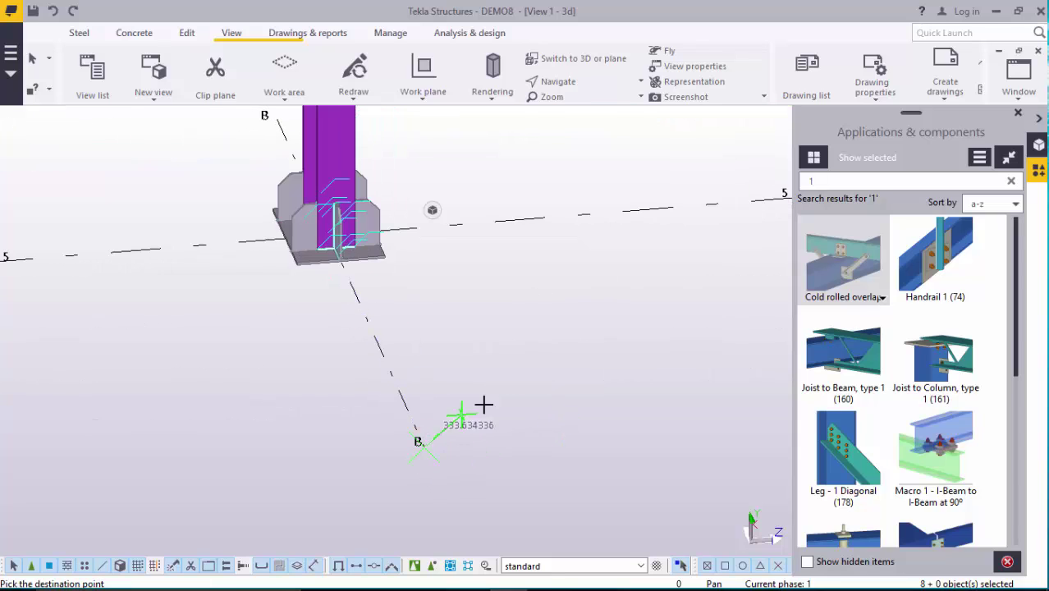
scroll(484, 404, "down", 7)
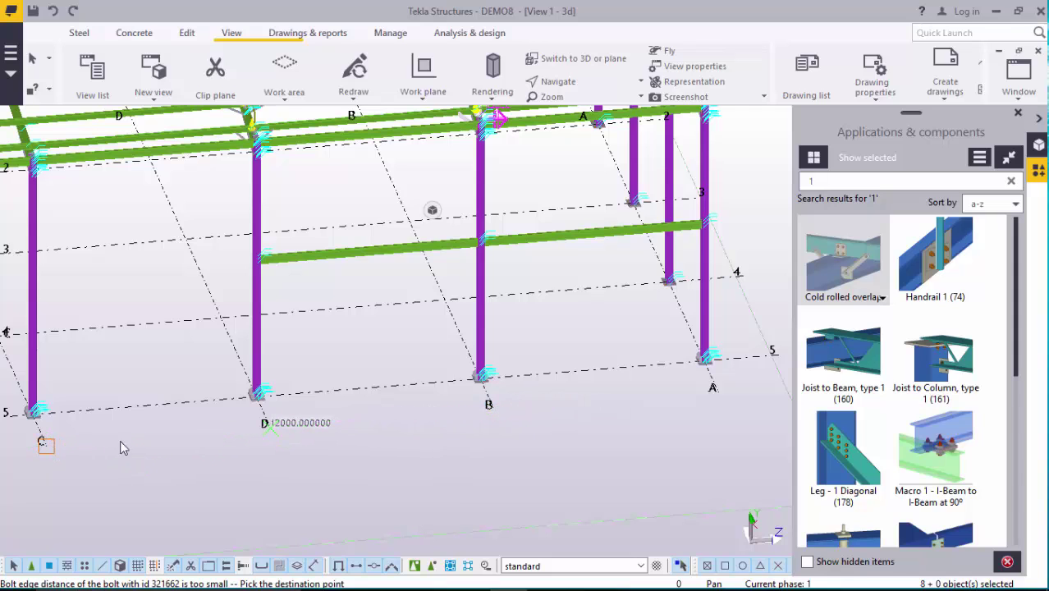
Place another copy of the selected connections at grid line C, 12000 mm from the copy origin
left_click(489, 400)
scroll(489, 401, "down", 5)
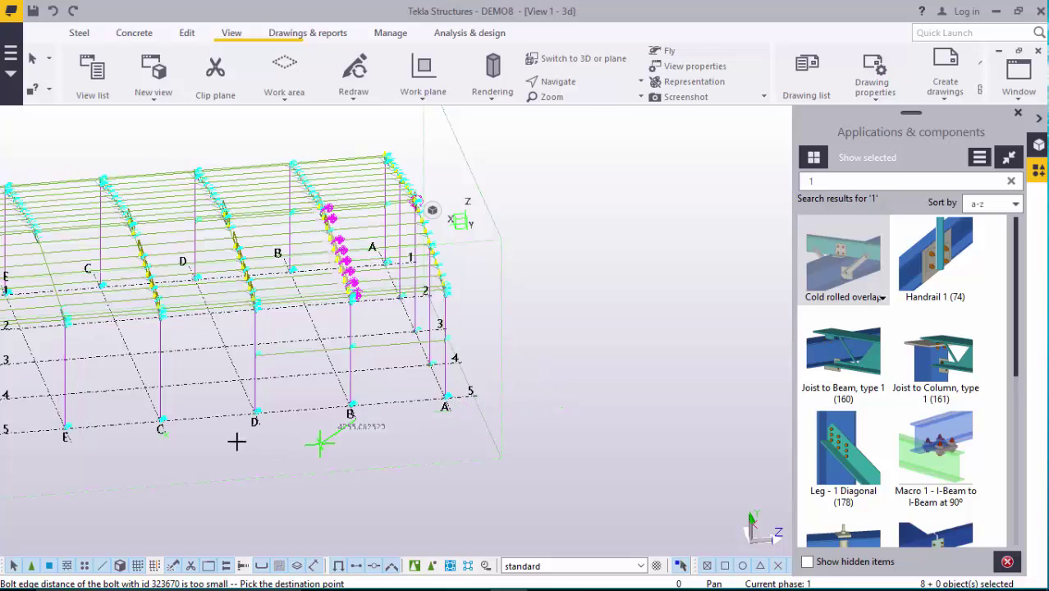
scroll(160, 423, "up", 3)
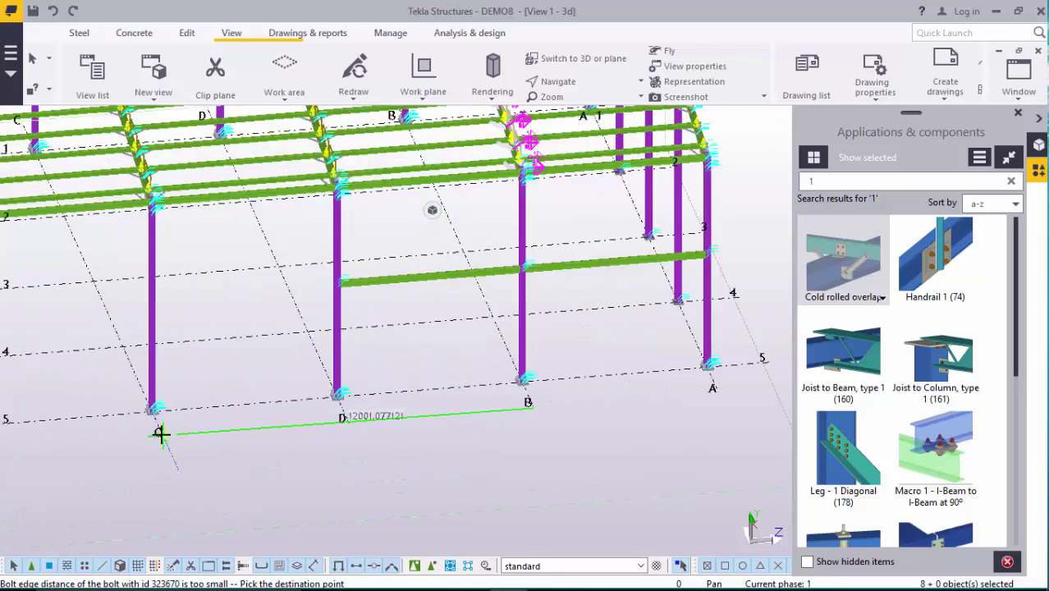
scroll(168, 173, "up", 2)
scroll(168, 168, "up", 1)
scroll(536, 412, "down", 6)
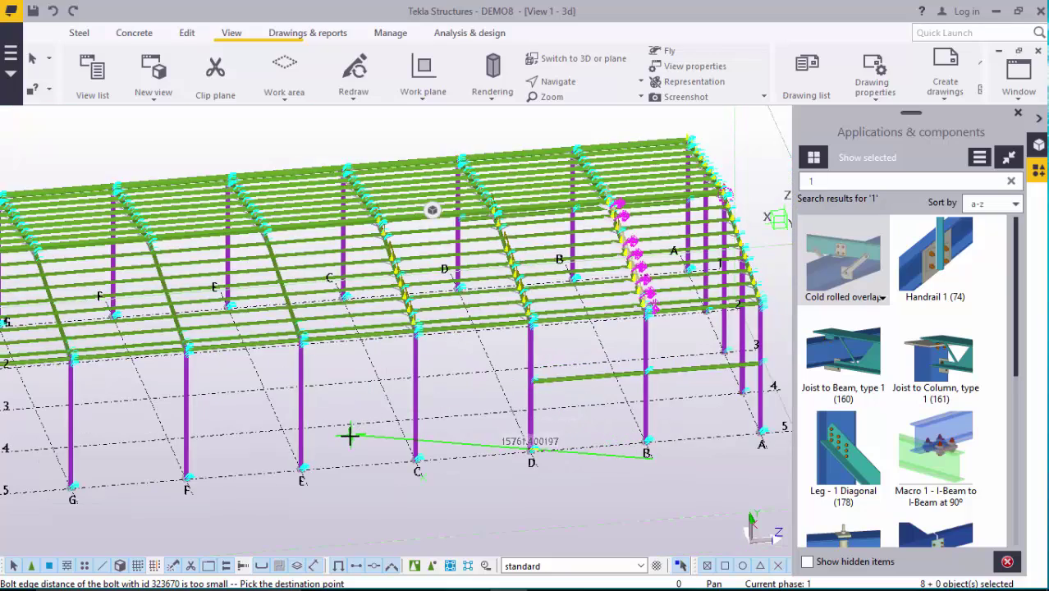
Copy the selected purlin connections to the rafters at grid lines E and F
scroll(346, 433, "up", 2)
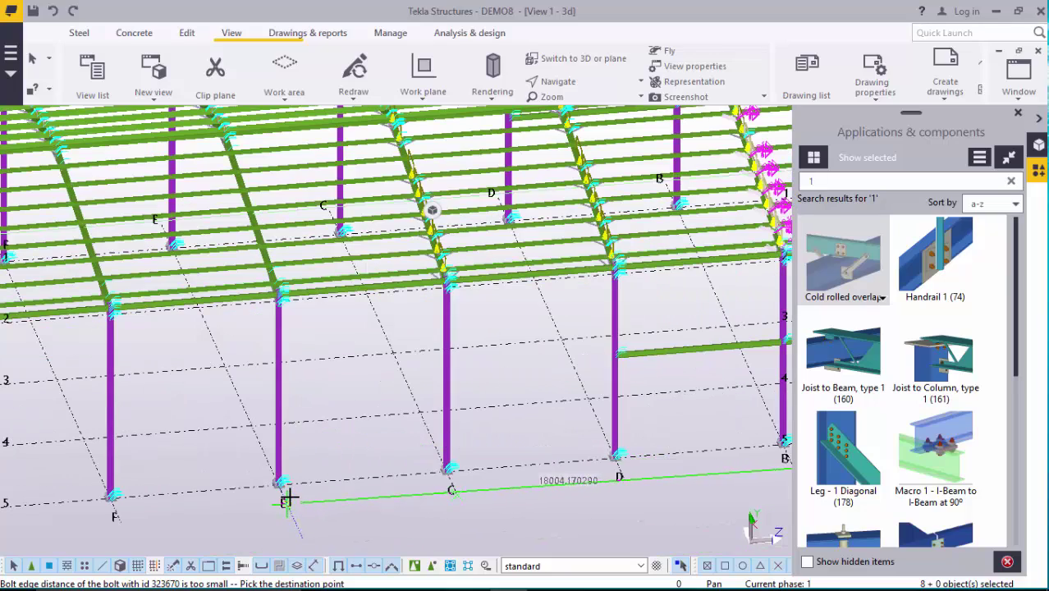
scroll(285, 500, "up", 4)
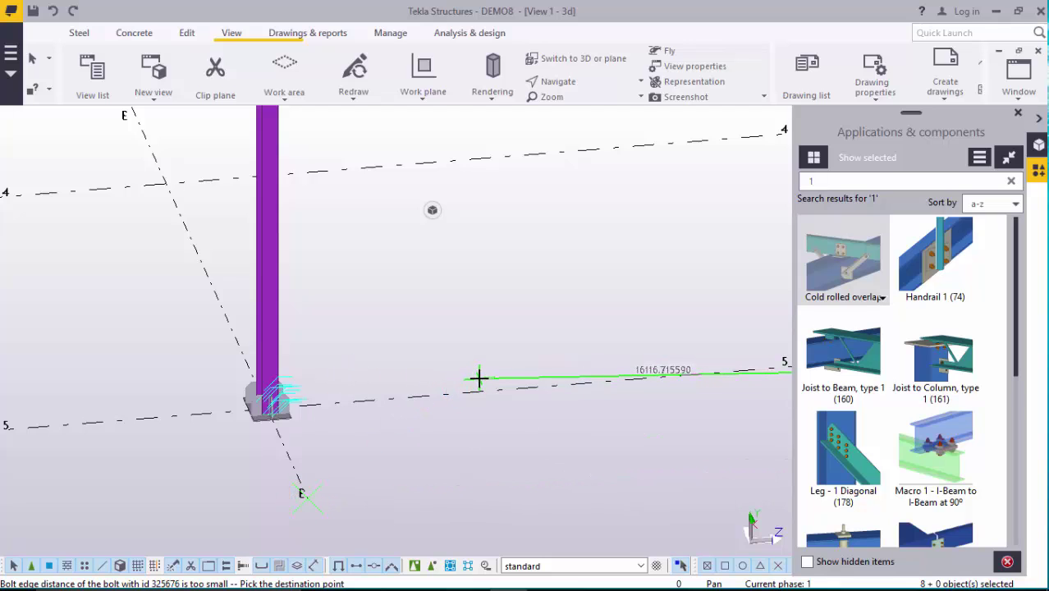
scroll(480, 379, "down", 6)
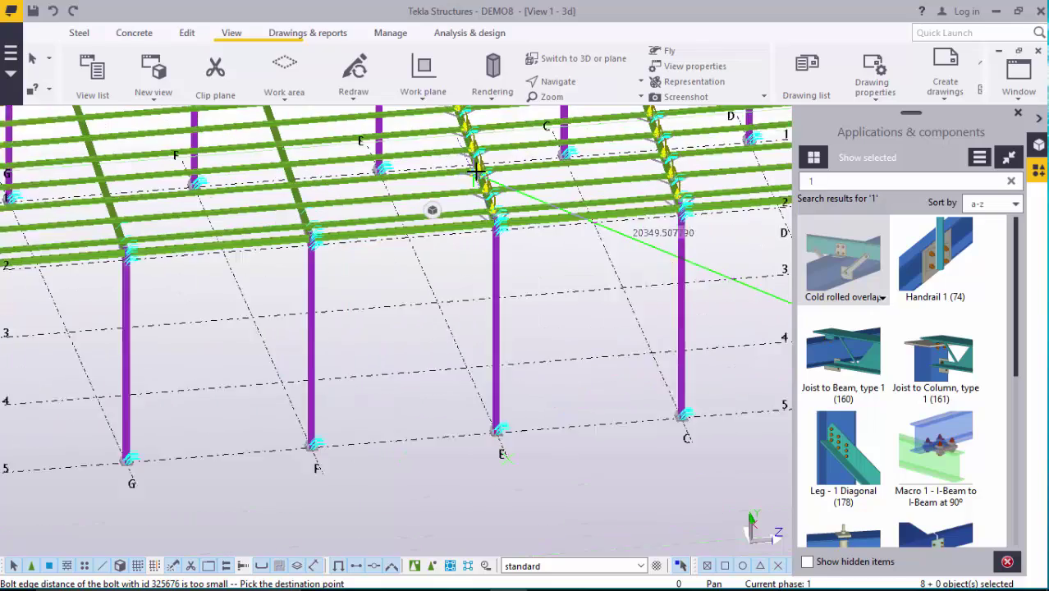
scroll(476, 171, "up", 2)
scroll(464, 277, "down", 2)
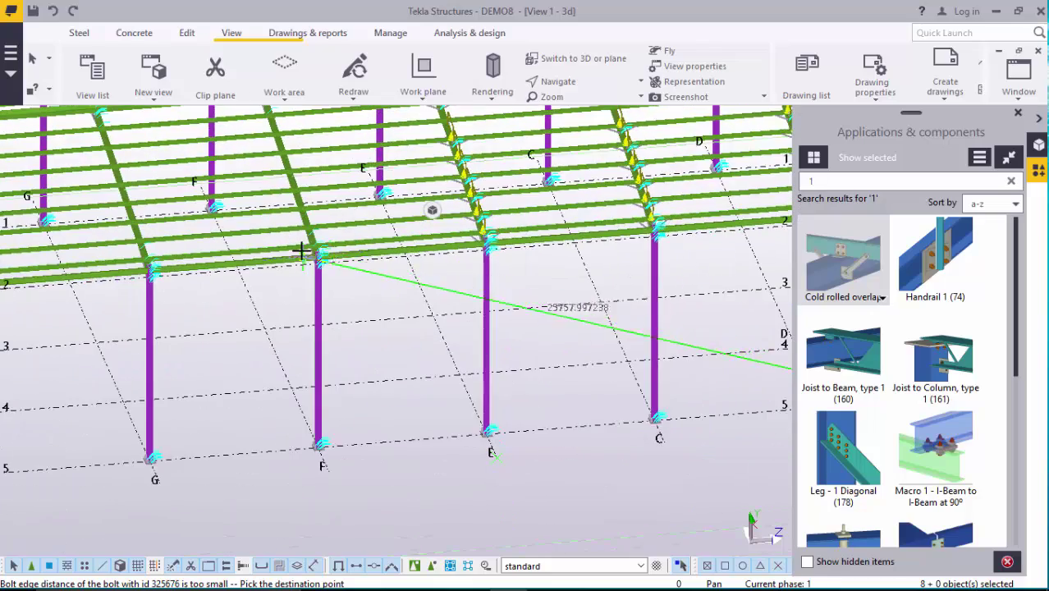
scroll(329, 263, "up", 1)
scroll(362, 274, "down", 3)
scroll(365, 450, "up", 4)
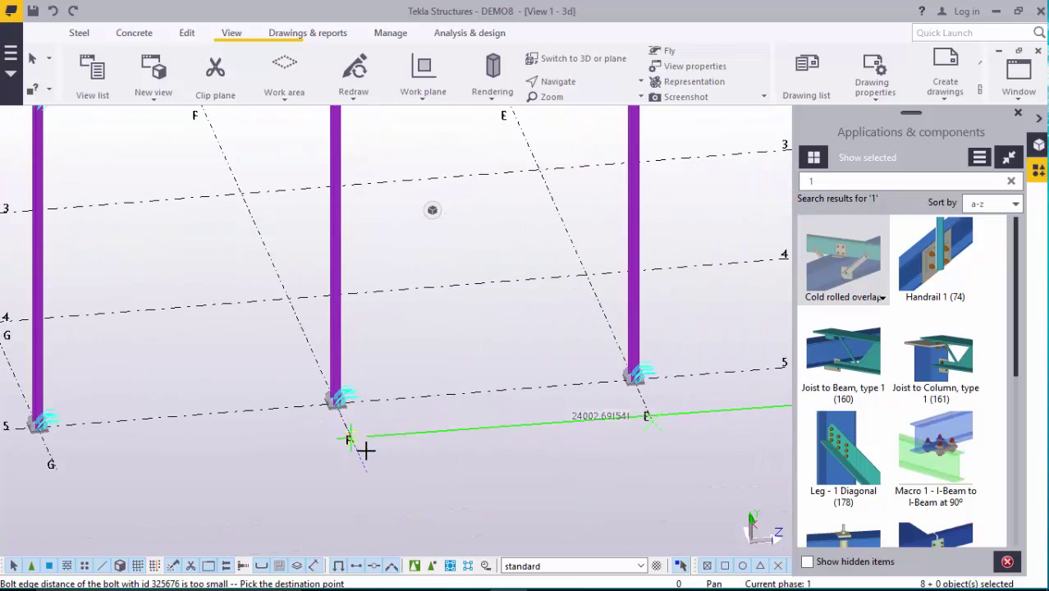
scroll(365, 449, "up", 3)
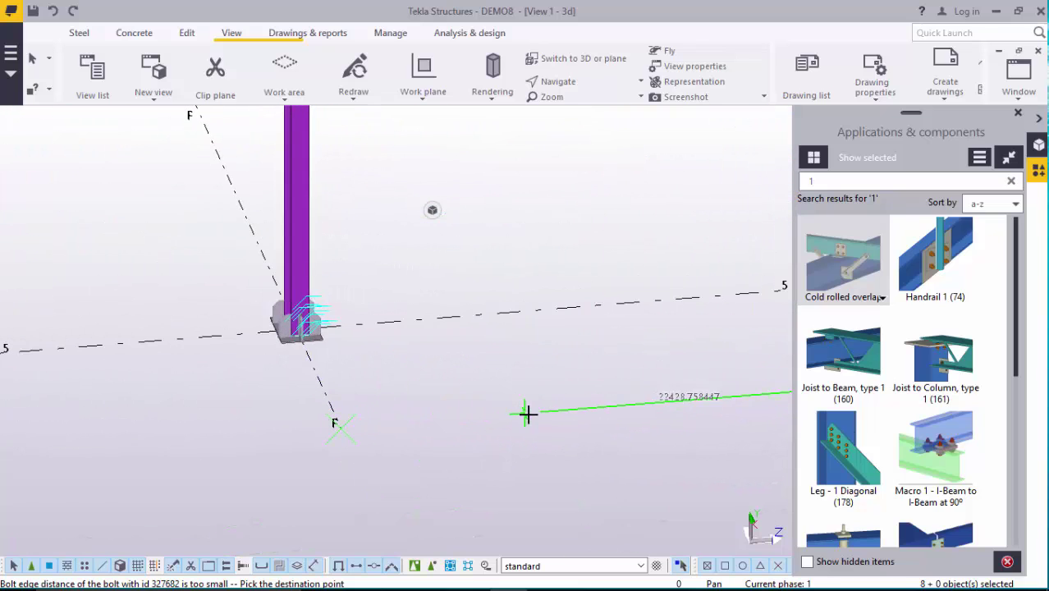
Copy the same purlin connections to the rafters at grid lines G, H and I, and end the copy command
scroll(533, 434, "down", 6)
scroll(382, 491, "up", 5)
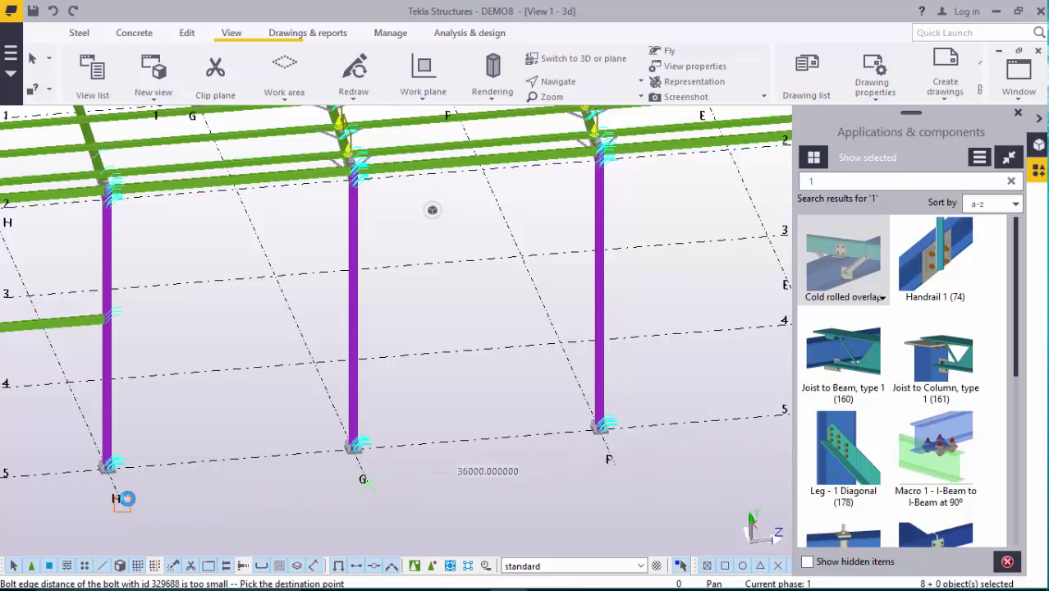
scroll(456, 344, "down", 4)
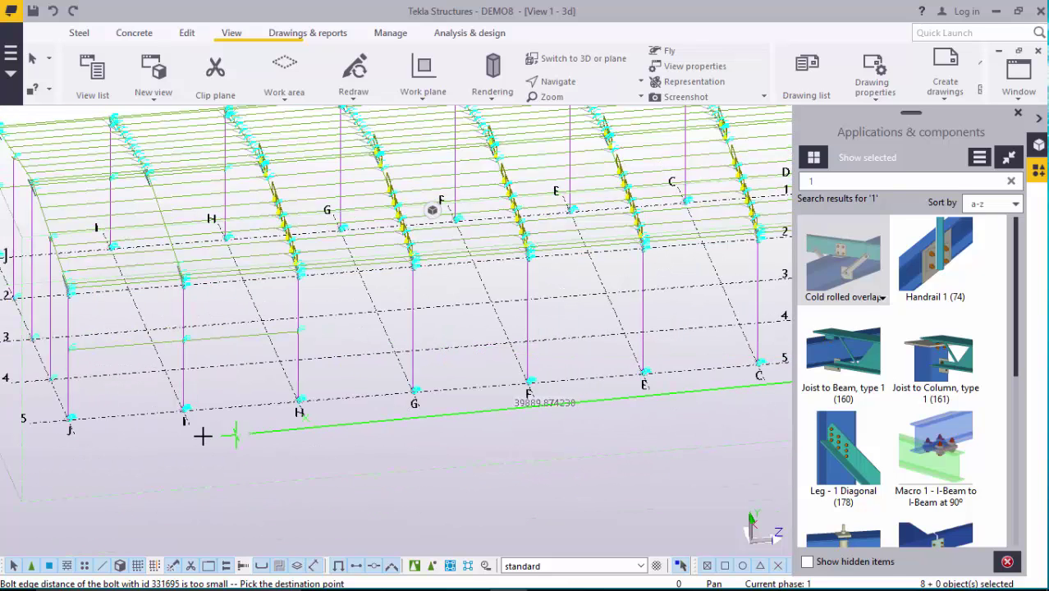
scroll(203, 436, "up", 3)
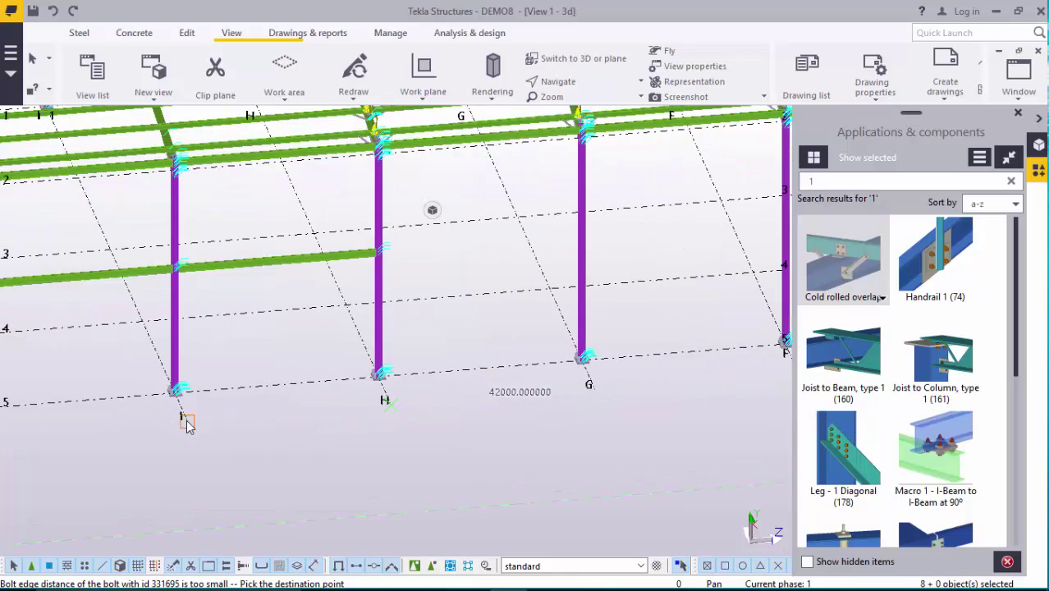
scroll(529, 319, "down", 4)
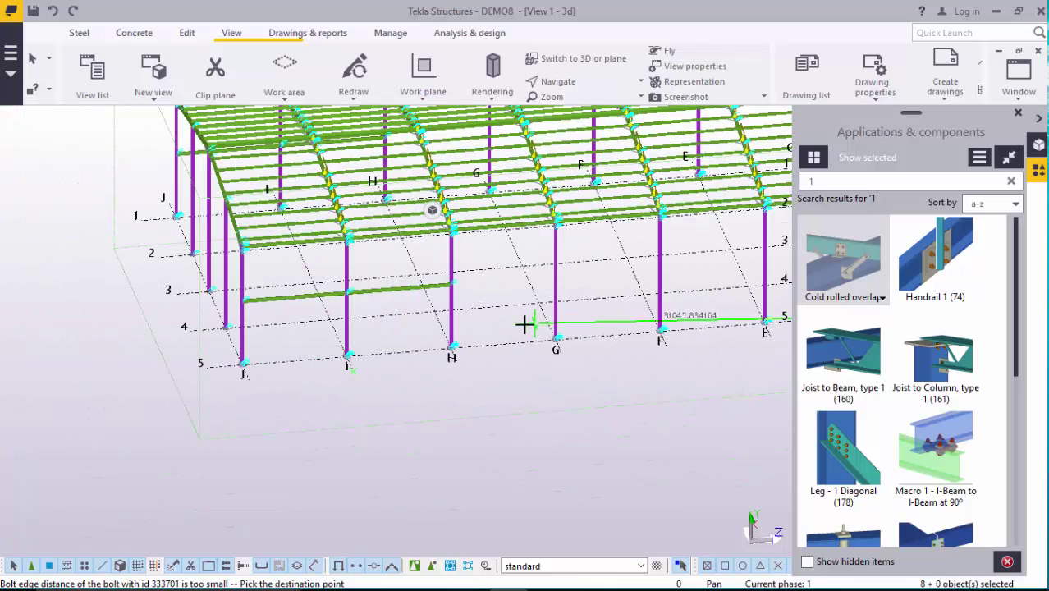
scroll(247, 372, "up", 2)
scroll(247, 372, "up", 5)
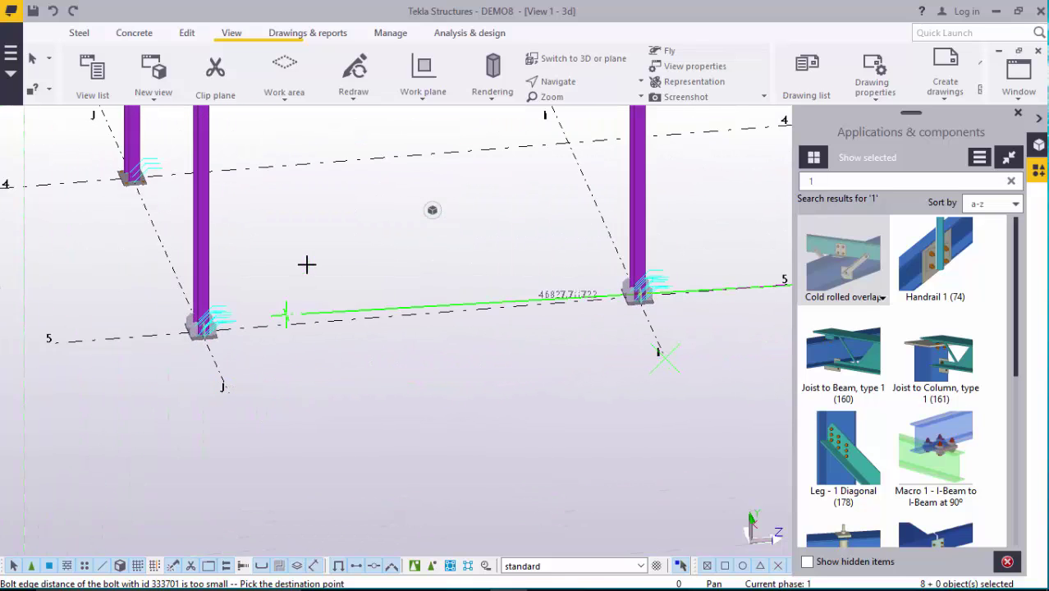
right_click(303, 238)
left_click(327, 244)
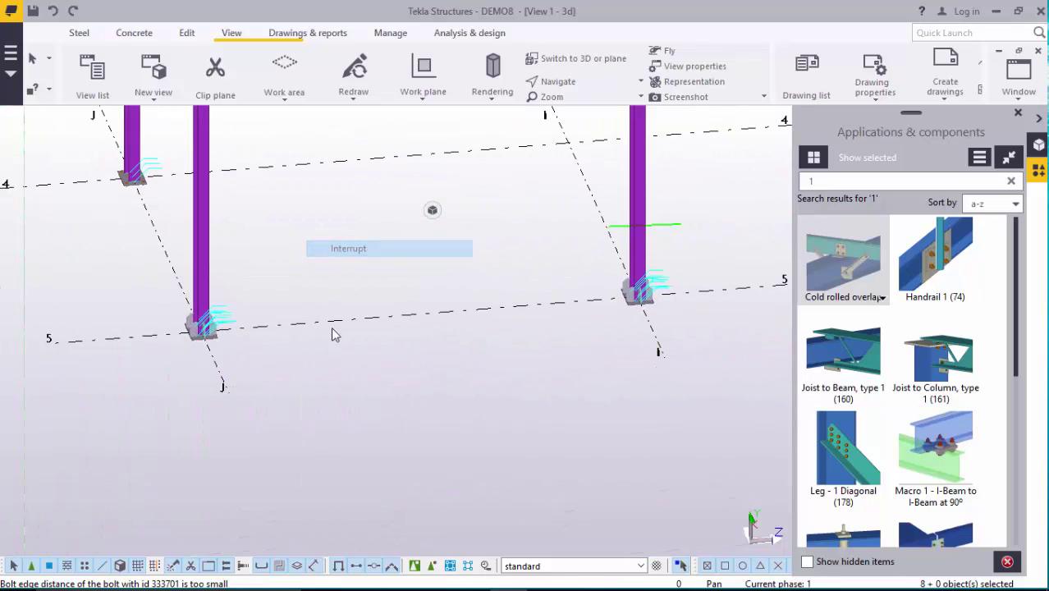
Fit the work area to the entire model
scroll(331, 327, "down", 4)
scroll(495, 131, "down", 2)
scroll(447, 180, "up", 6)
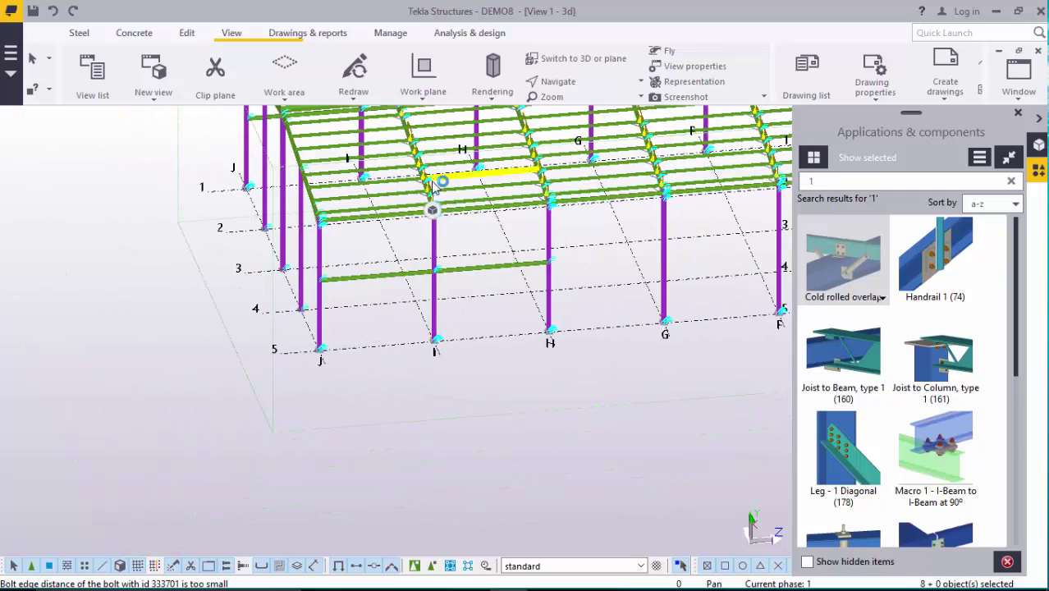
scroll(448, 191, "up", 3)
right_click(553, 198)
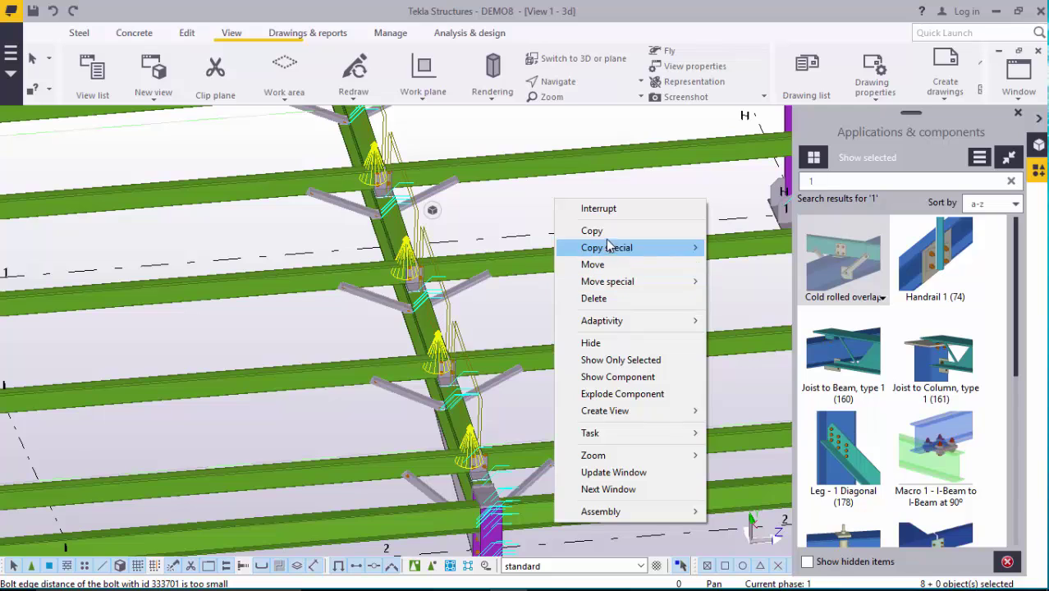
left_click(519, 215)
right_click(518, 210)
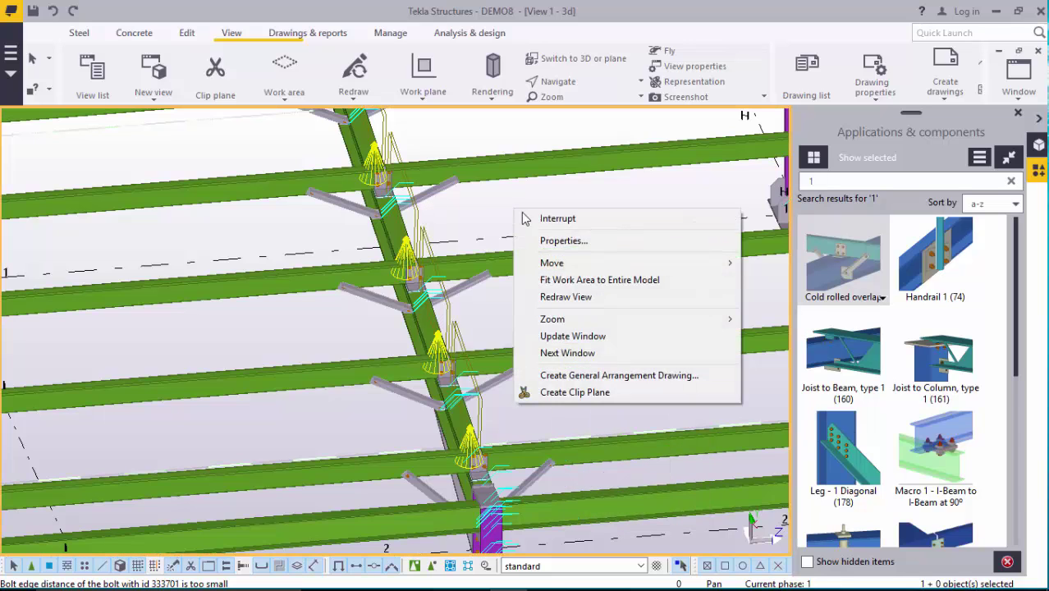
left_click(538, 218)
right_click(539, 220)
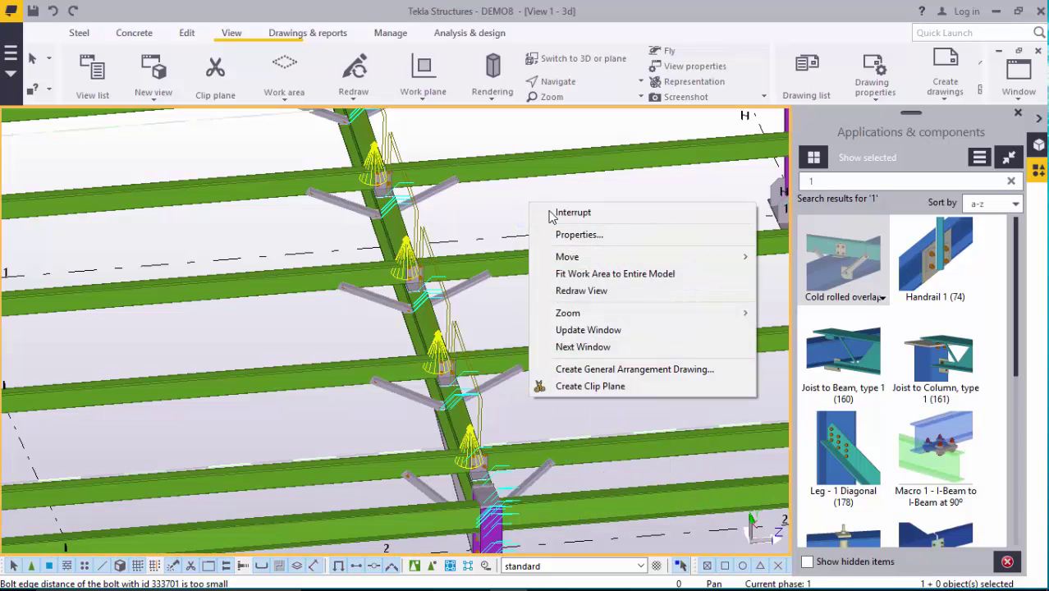
left_click(588, 273)
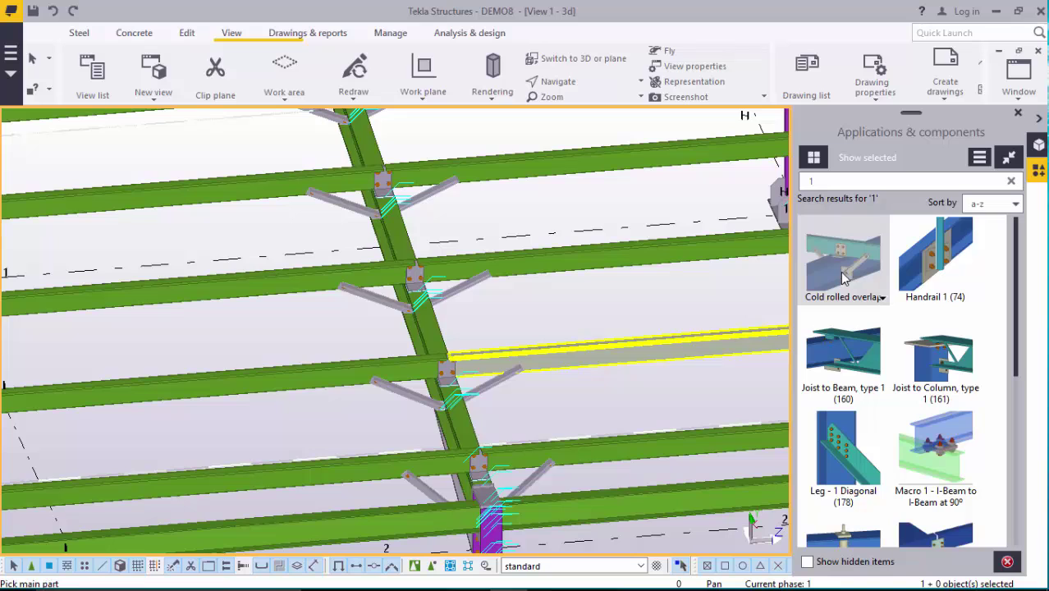
Apply the Cold rolled overlap connection between the end rafter at grid line J and the lowest purlin
scroll(653, 318, "down", 5)
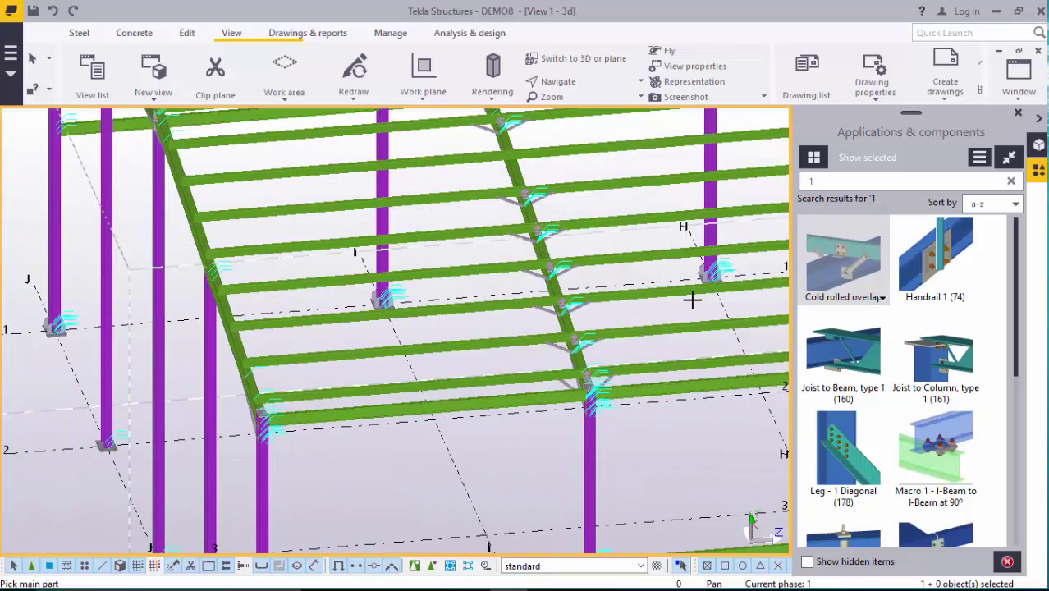
scroll(263, 402, "up", 6)
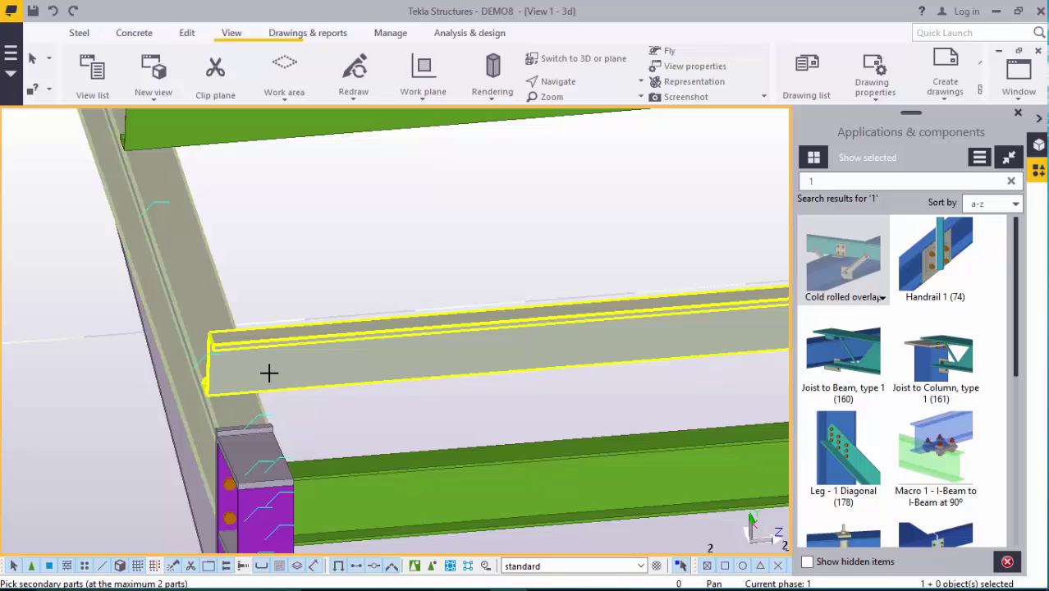
left_click(233, 386)
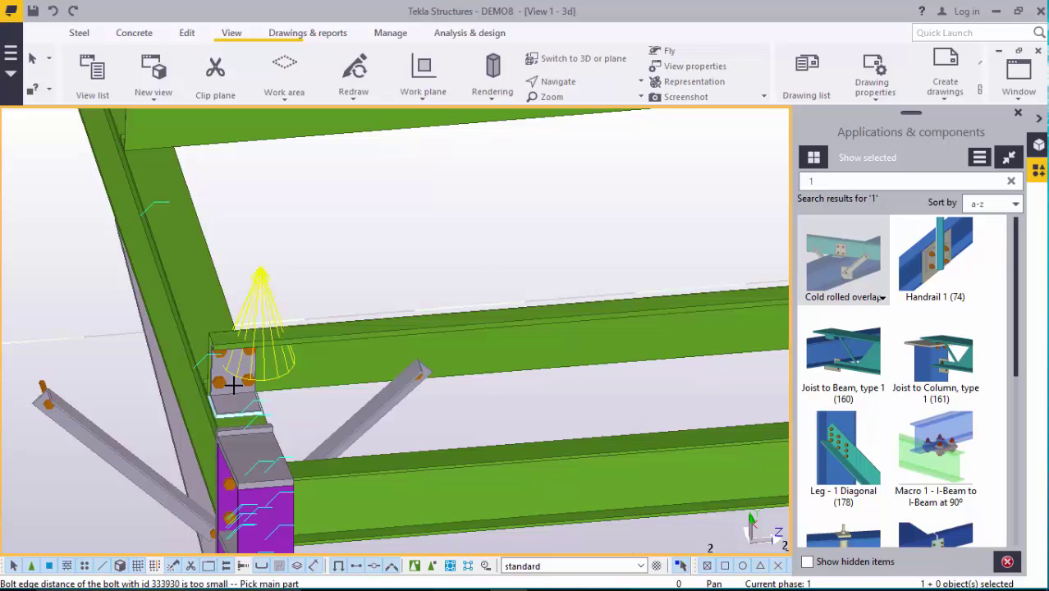
right_click(304, 248)
left_click(328, 258)
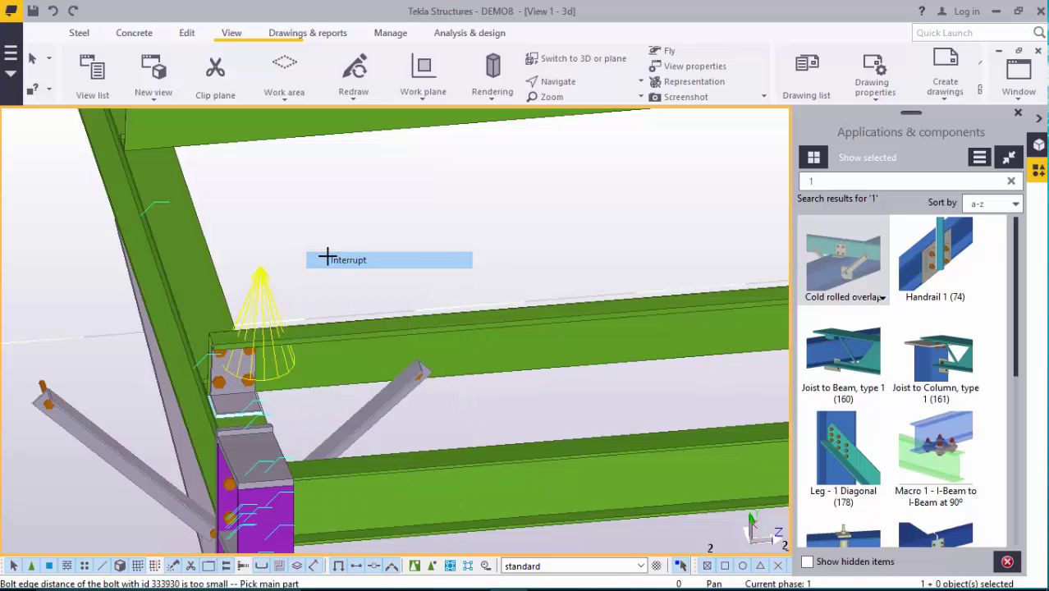
Modify the new connection to the one-sided stay option, keeping only the stay on the purlin side of the end rafter
double_click(269, 285)
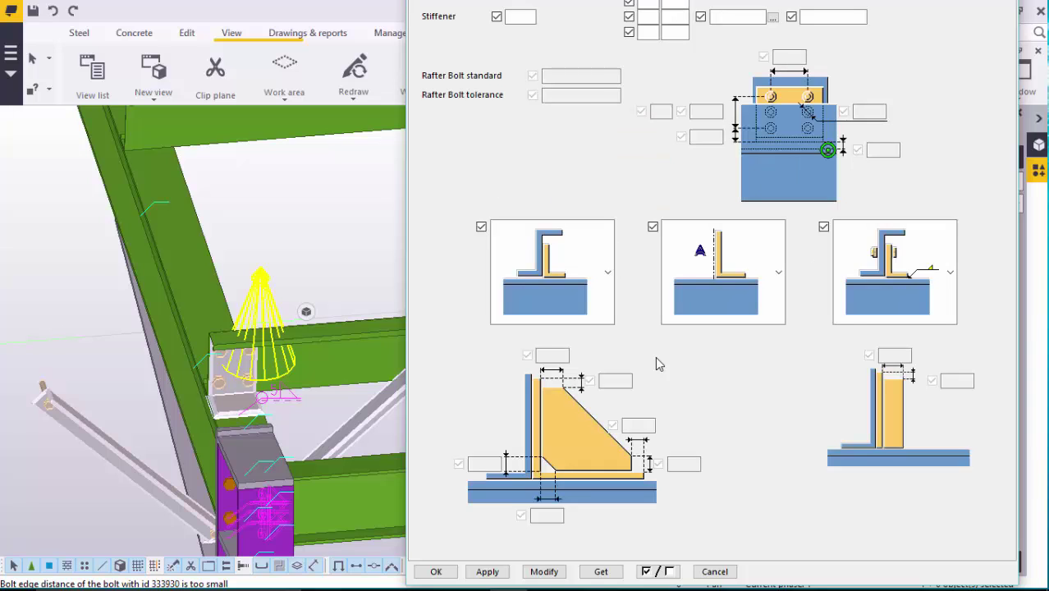
key("ctrl+Tab")
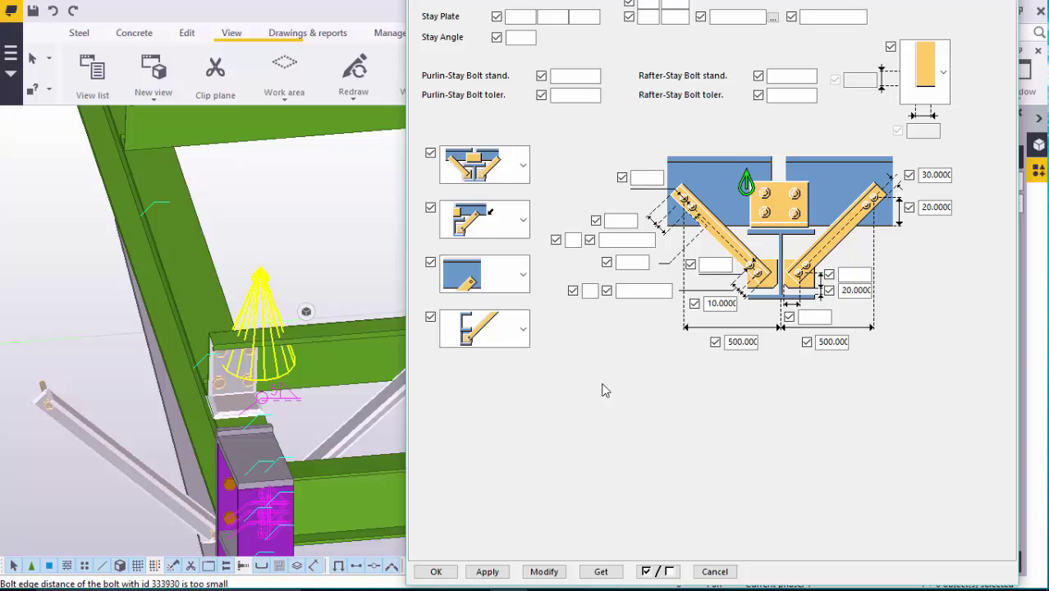
left_click(526, 177)
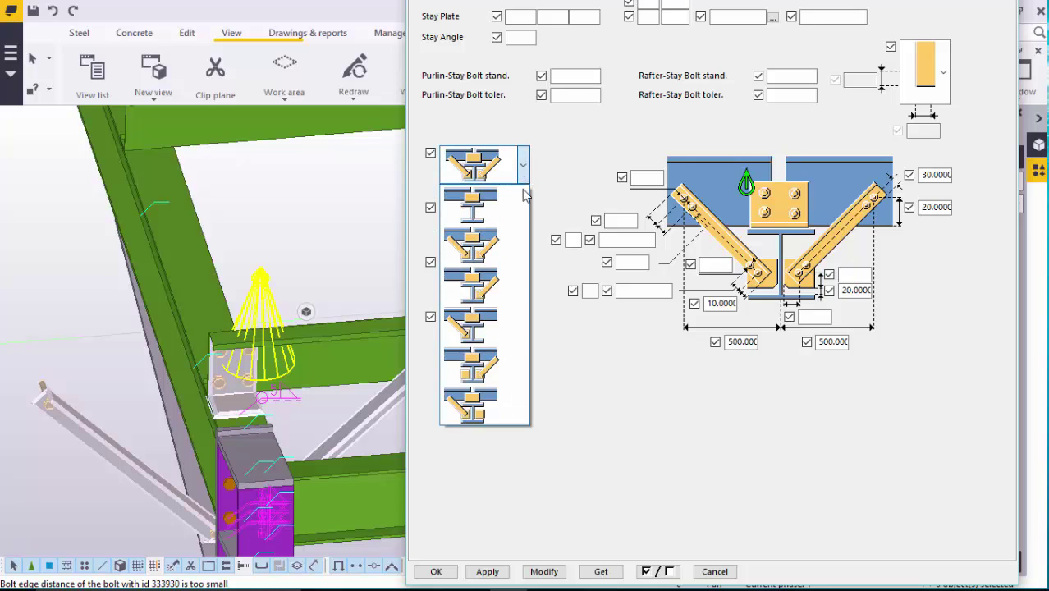
left_click(494, 300)
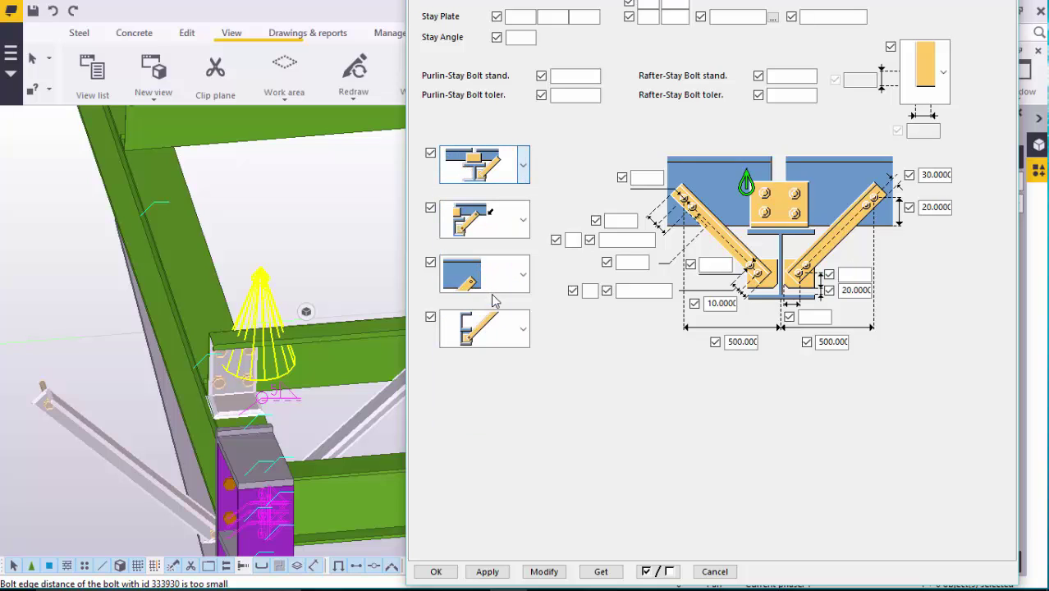
left_click(546, 573)
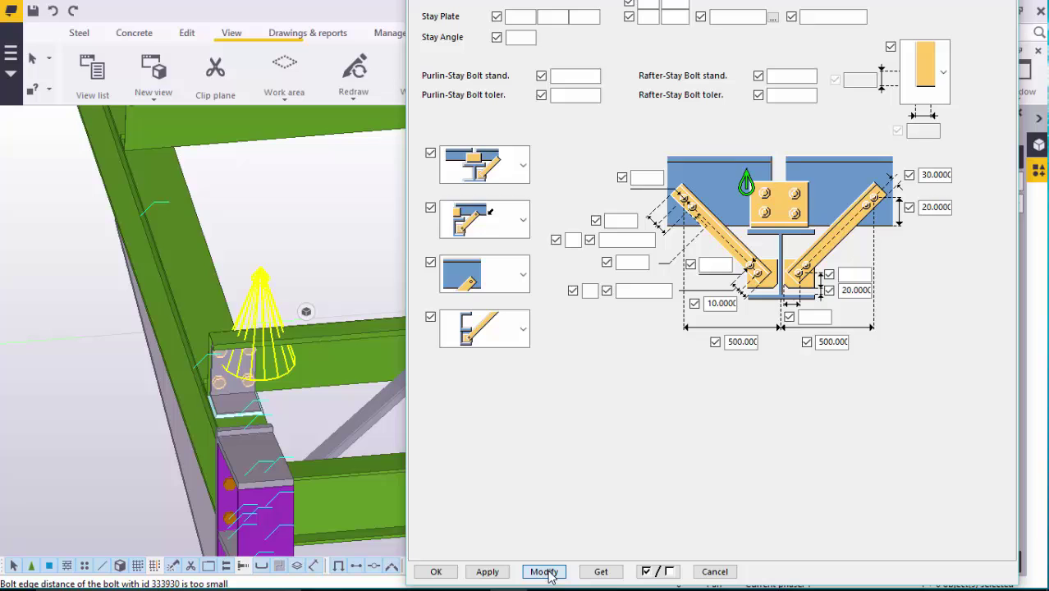
left_click(436, 572)
Add the one-sided Cold rolled overlap connection between the grid J rafter and the second purlin from the eave
scroll(345, 288, "up", 3)
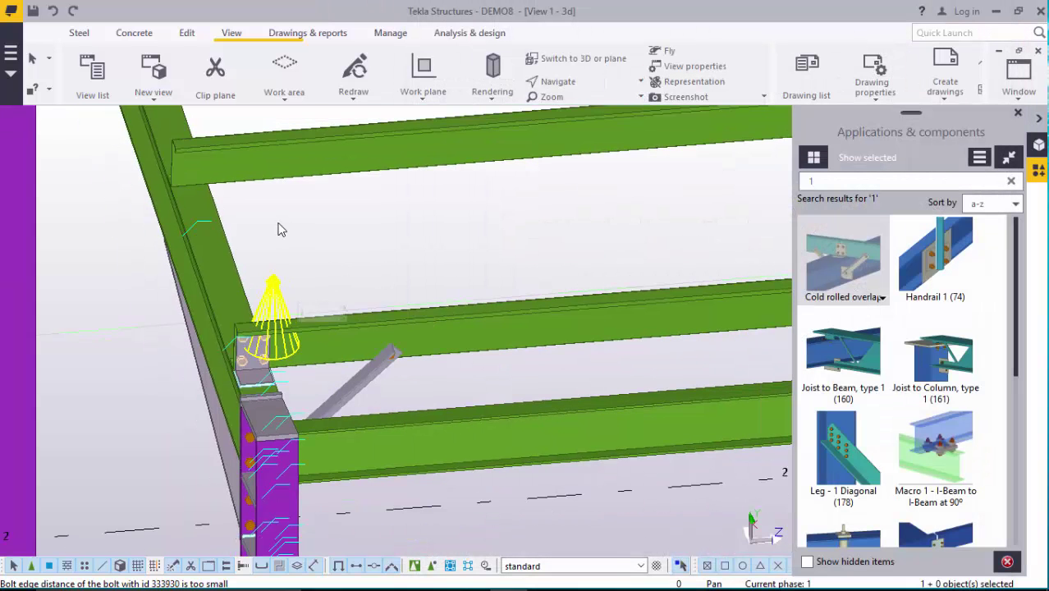
scroll(279, 229, "up", 2)
scroll(312, 259, "down", 3)
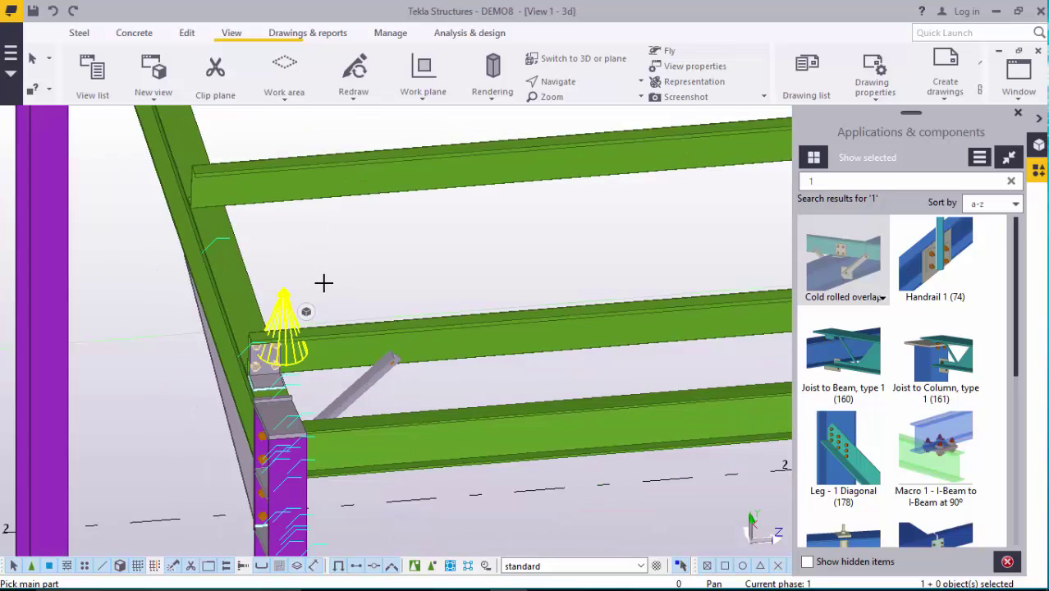
scroll(274, 206, "up", 4)
left_click(233, 288)
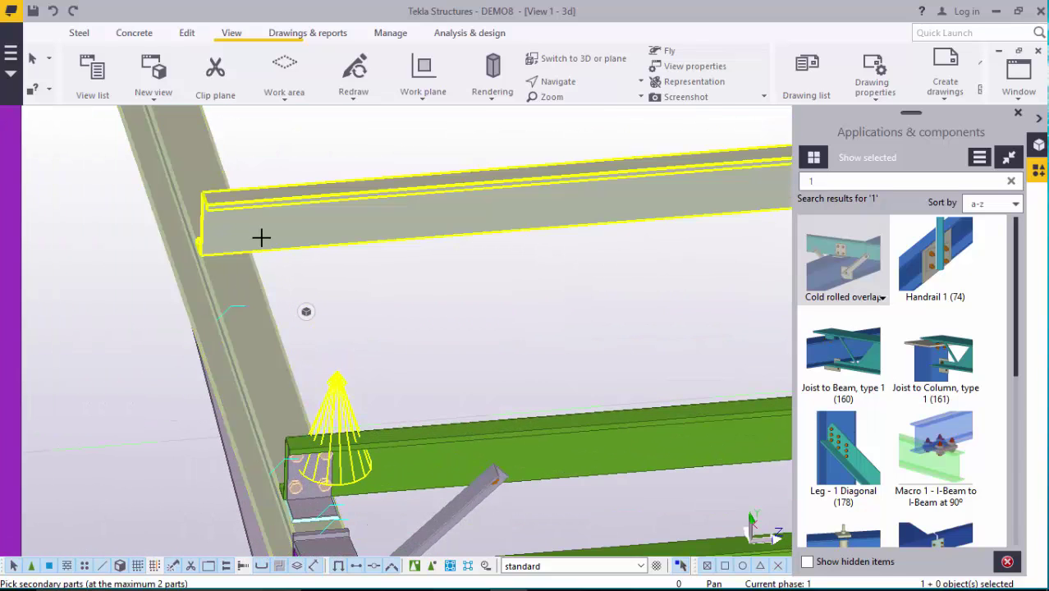
middle_click(254, 236)
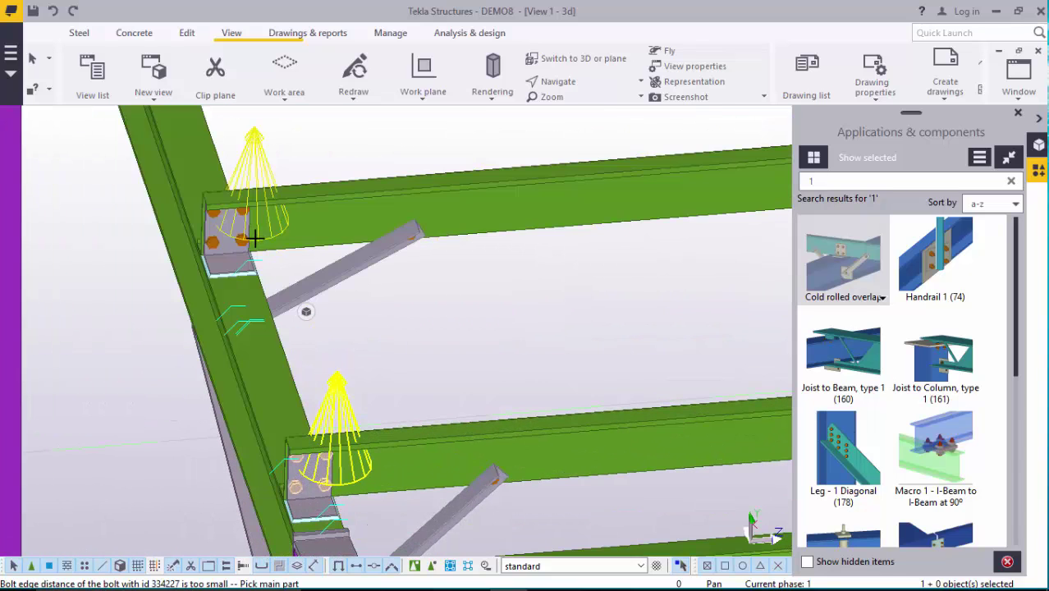
Add the same connection between the grid J rafter and the third purlin from the eave
scroll(254, 237, "down", 3)
scroll(257, 209, "up", 4)
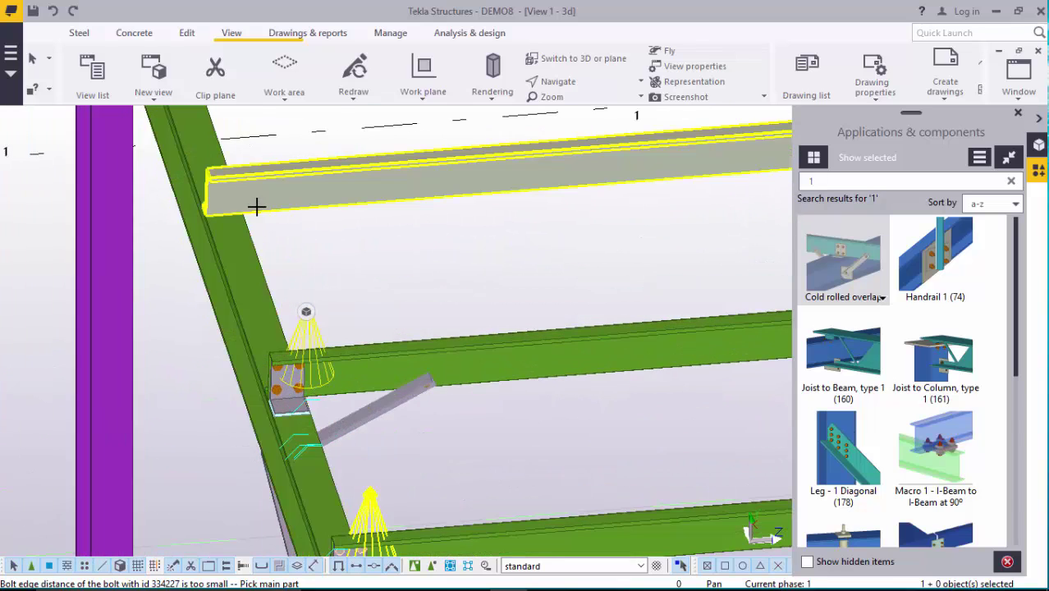
scroll(256, 206, "up", 1)
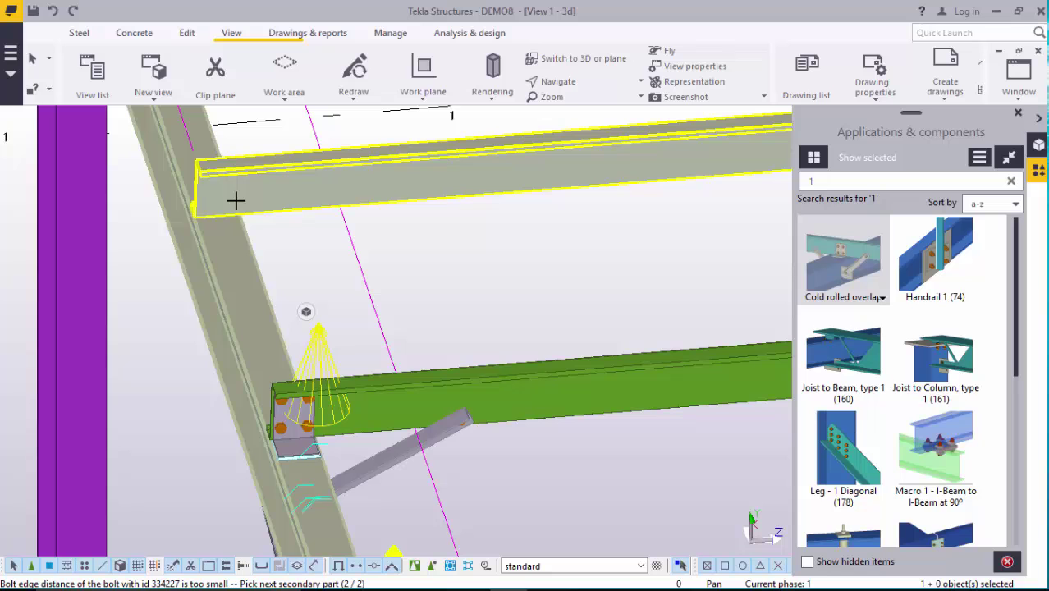
left_click(228, 220)
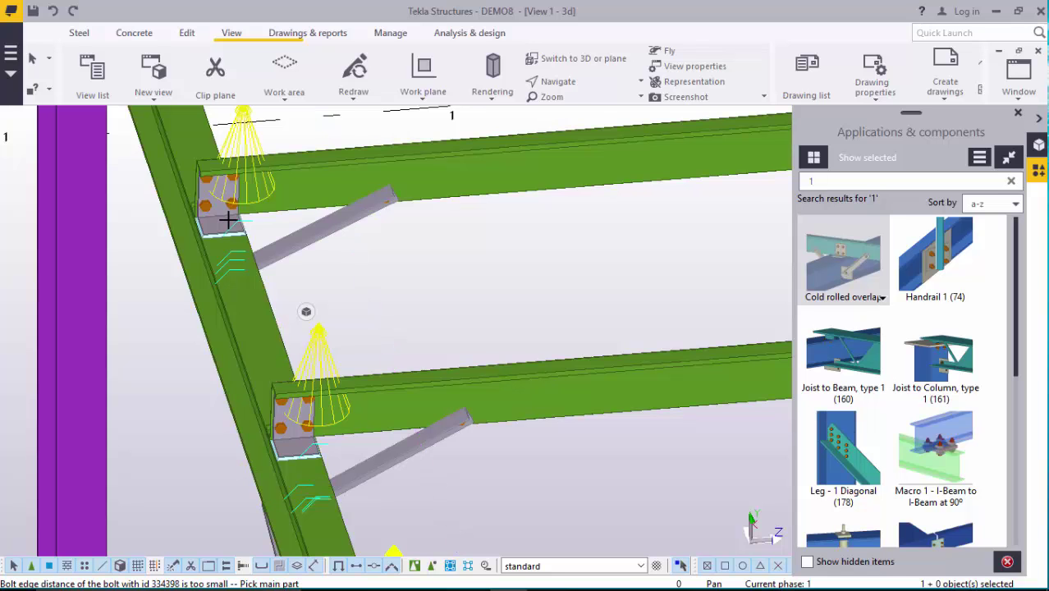
Add the same connection between the grid J rafter and the fourth purlin from the eave
scroll(239, 261, "down", 3)
scroll(214, 183, "up", 3)
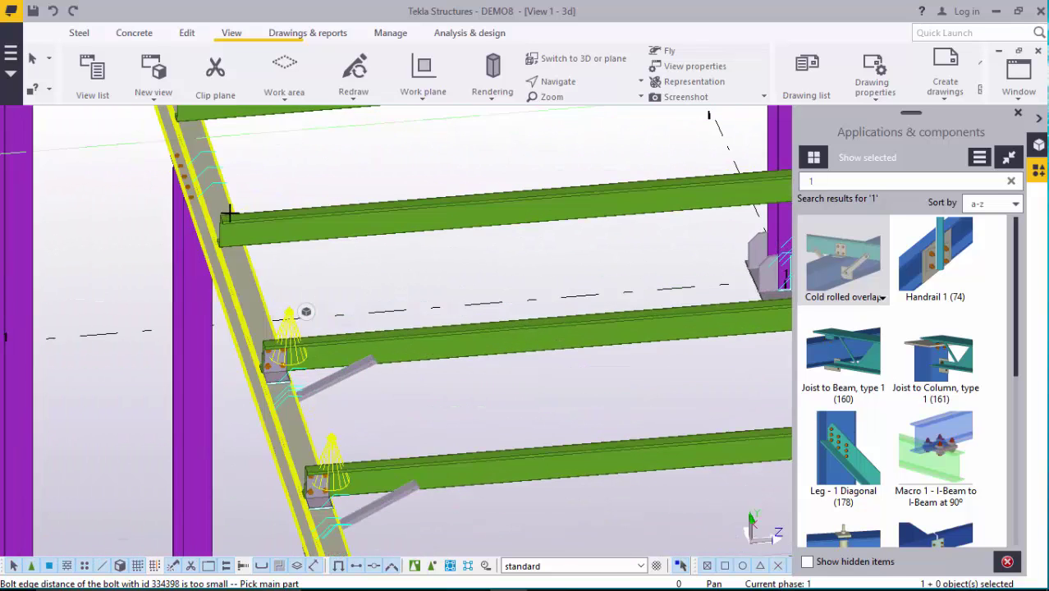
left_click(247, 266)
left_click(248, 240)
middle_click(244, 249)
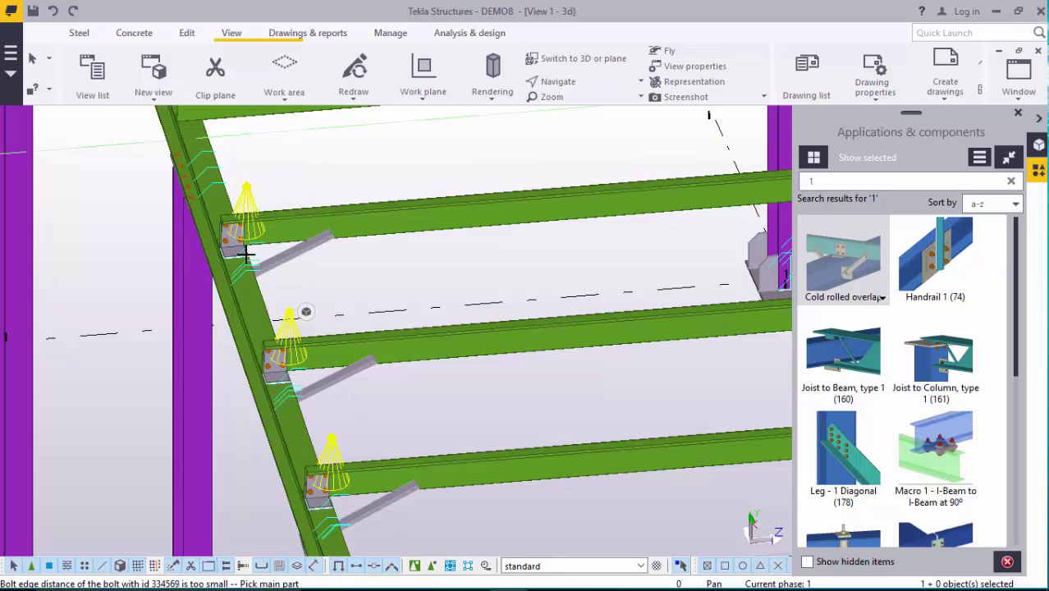
Add the one-sided Cold rolled overlap connection between the grid J rafter and the fifth purlin from the eave
scroll(259, 291, "up", 5)
left_click(234, 222)
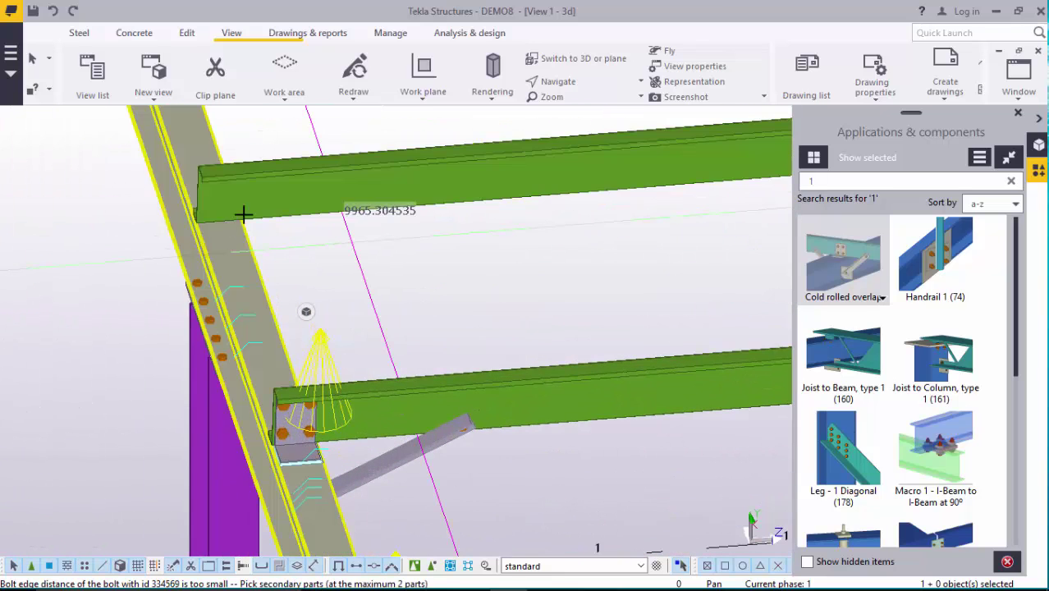
left_click(243, 216)
middle_click(234, 234)
scroll(221, 213, "down", 5)
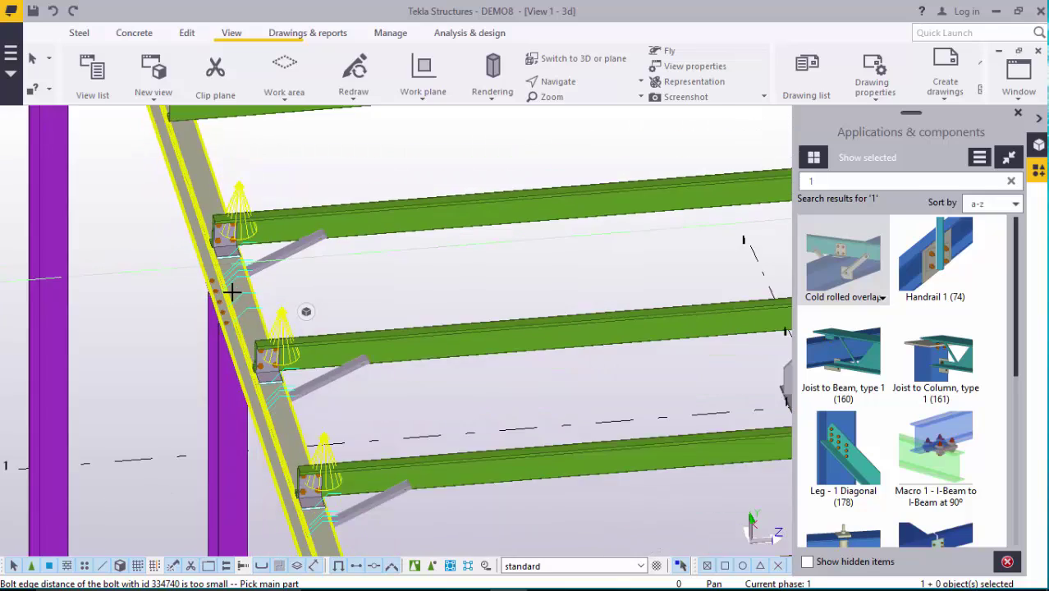
Add the same connection between the grid J rafter and the sixth purlin from the eave
scroll(197, 183, "up", 5)
left_click(218, 242)
left_click(227, 206)
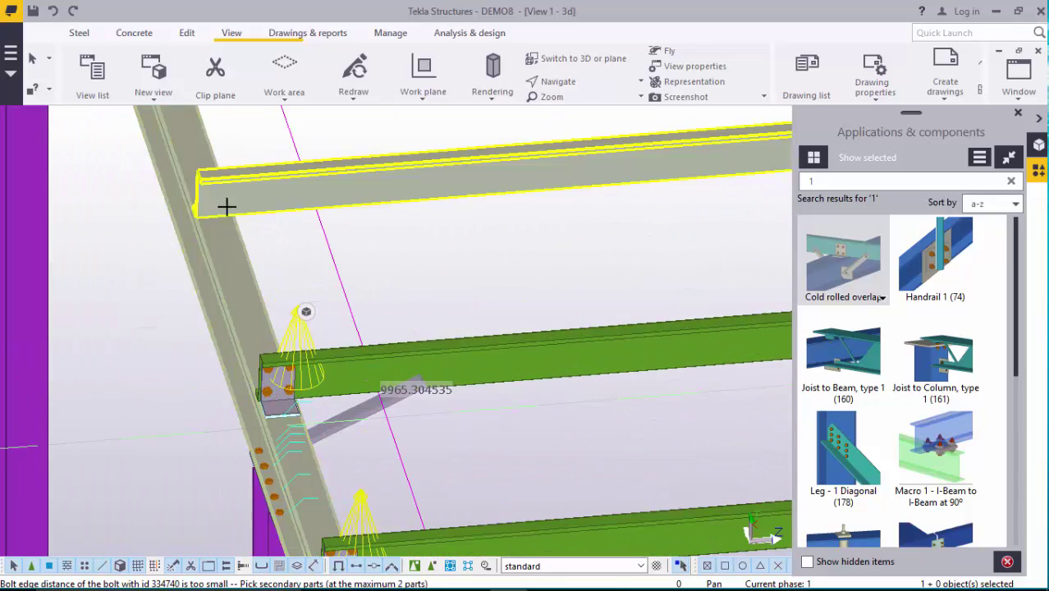
middle_click(228, 230)
scroll(221, 214, "down", 5)
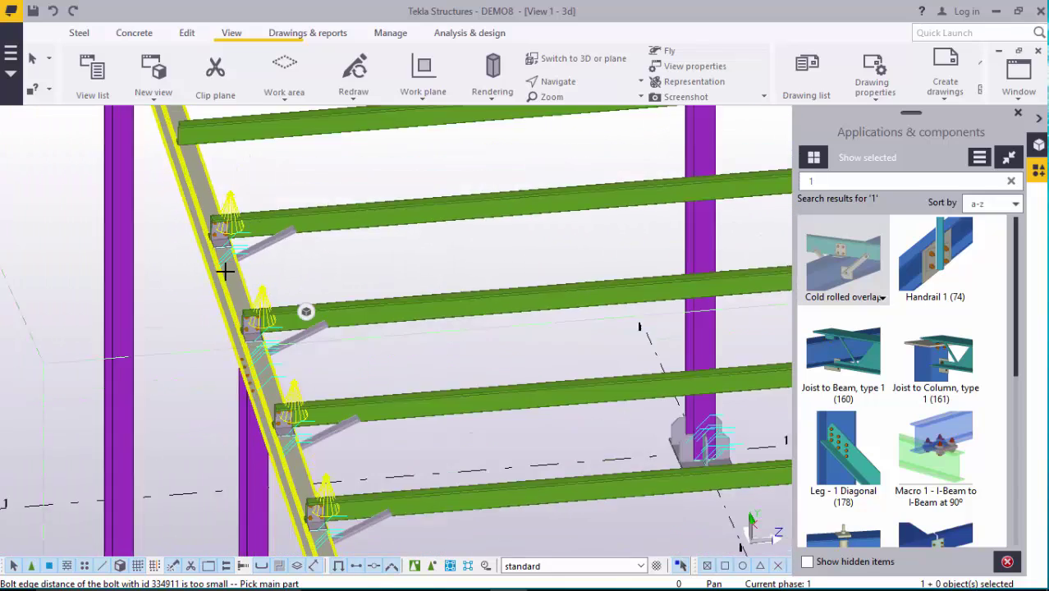
Add the same connection between the grid J rafter and the seventh purlin from the eave
scroll(205, 169, "up", 5)
left_click(205, 221)
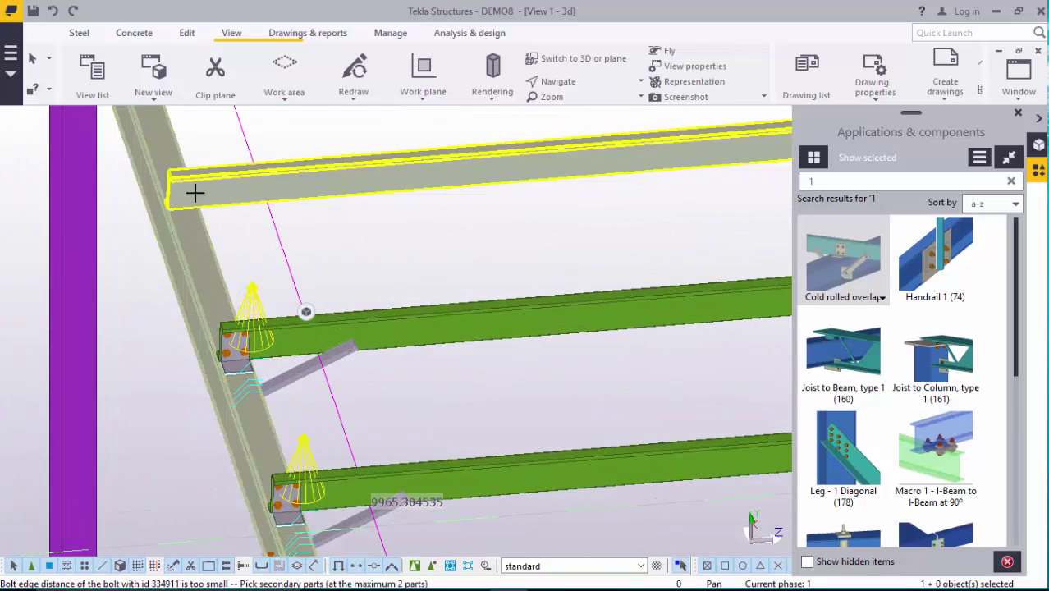
left_click(195, 192)
middle_click(193, 220)
scroll(199, 242, "down", 5)
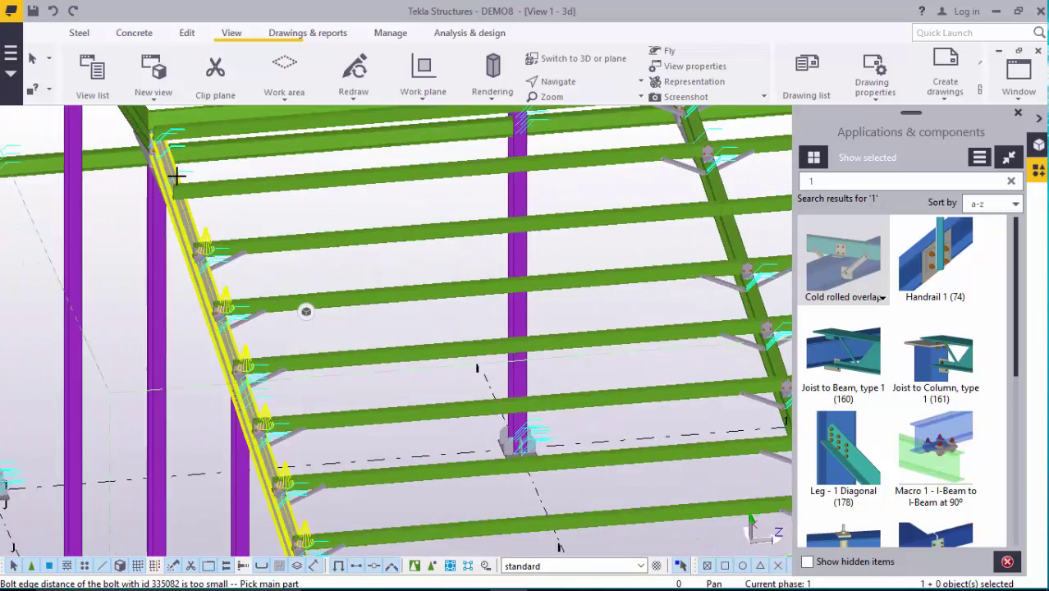
Add the same connection between the grid J rafter and the eighth purlin from the eave
scroll(180, 192, "up", 5)
left_click(189, 231)
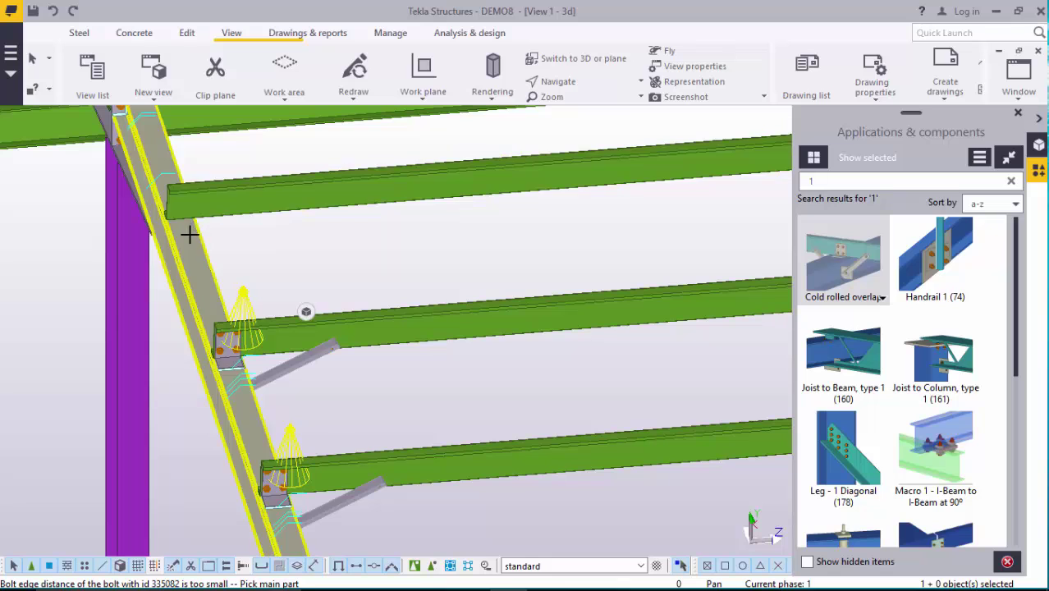
middle_click(187, 232)
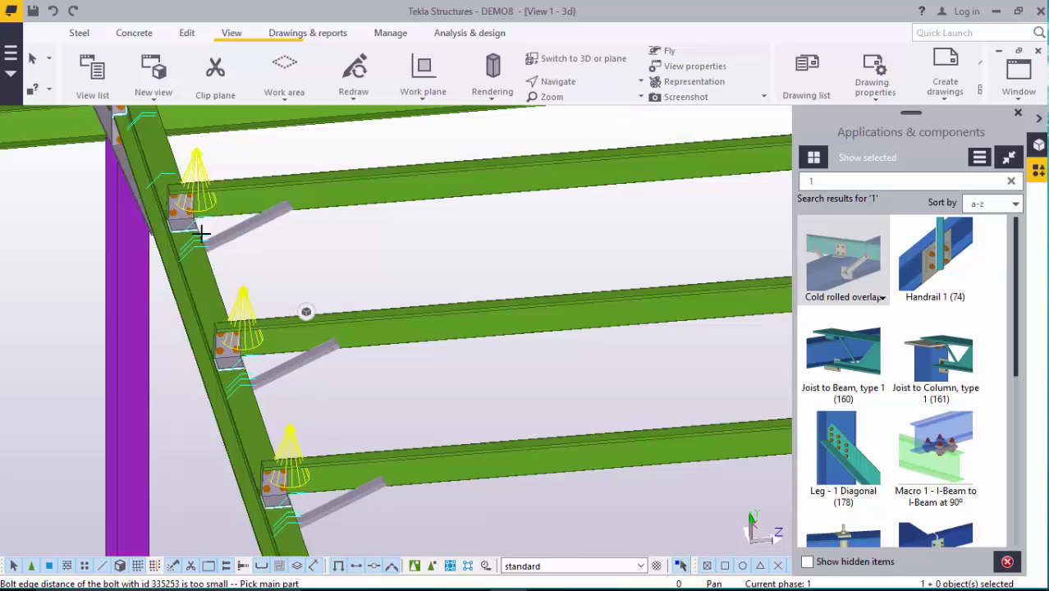
scroll(197, 234, "down", 5)
Add the same connection between the grid J rafter and the purlin nearest the ridge, and end the command
scroll(177, 189, "up", 5)
scroll(177, 189, "up", 3)
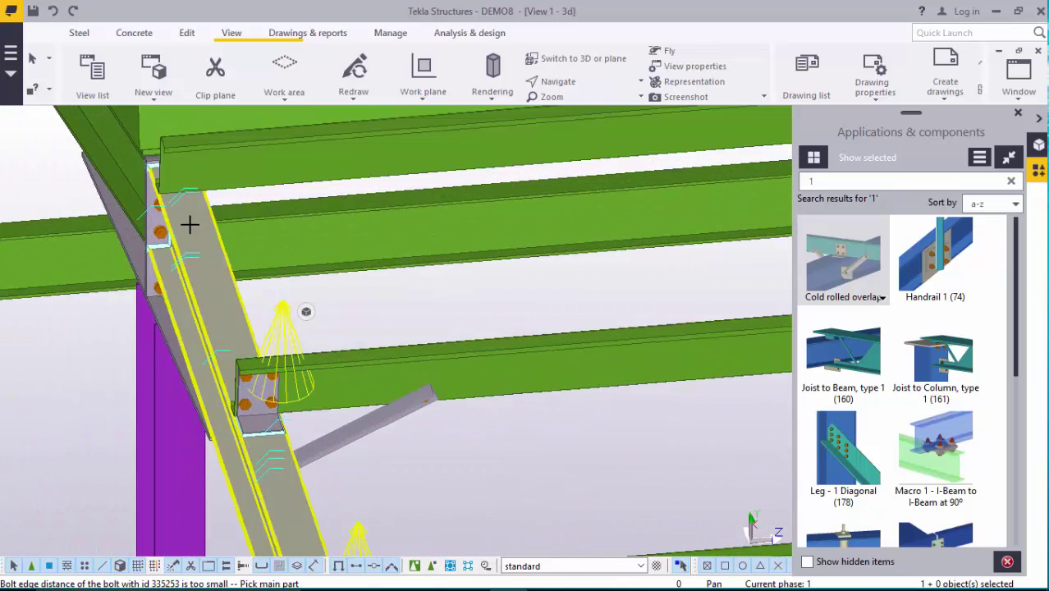
left_click(193, 210)
left_click(201, 177)
middle_click(193, 213)
scroll(195, 210, "down", 6)
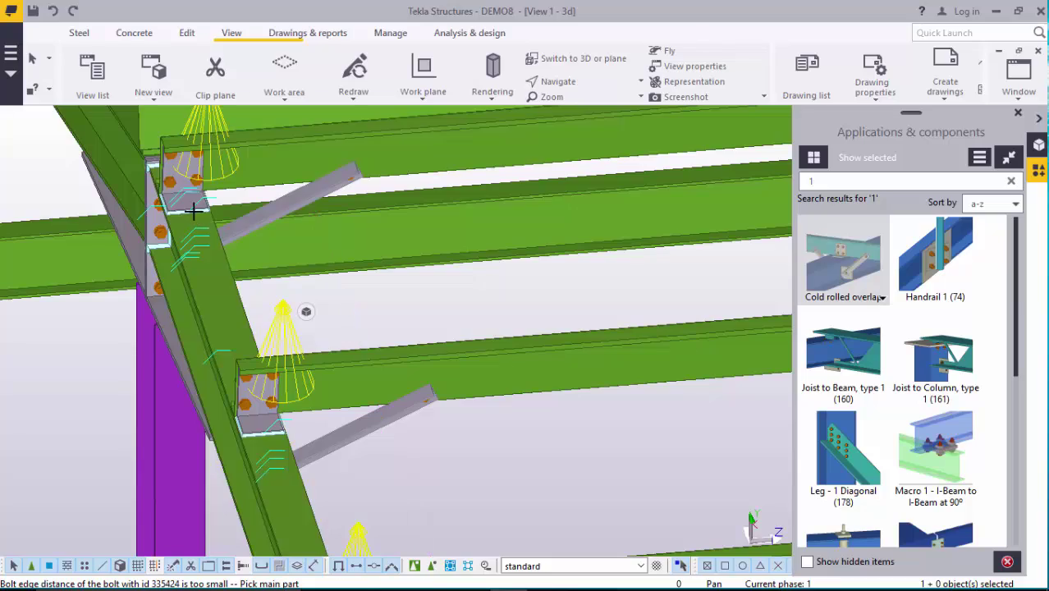
scroll(197, 209, "down", 4)
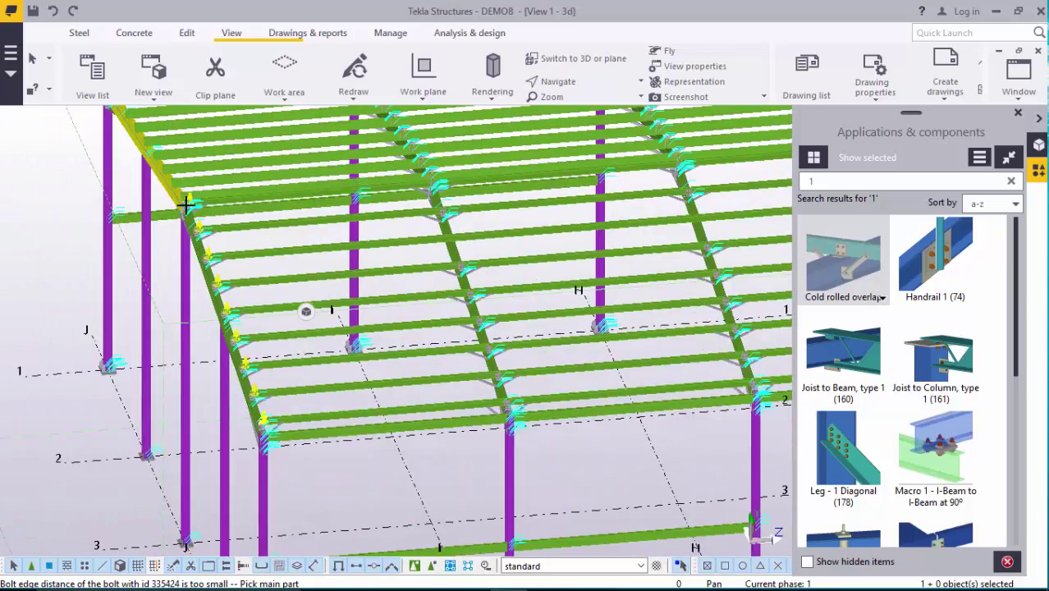
scroll(201, 185, "up", 5)
right_click(82, 161)
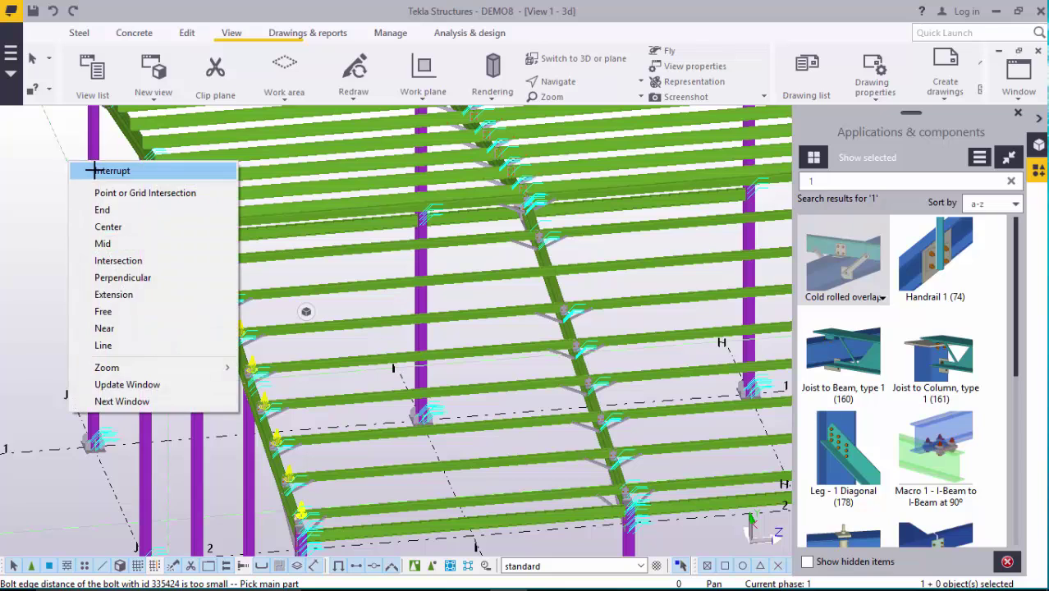
left_click(97, 168)
Add a Cold rolled overlap connection between the grid J rafter and the eave-side purlin on the grid 1 roof slope
left_click(570, 83)
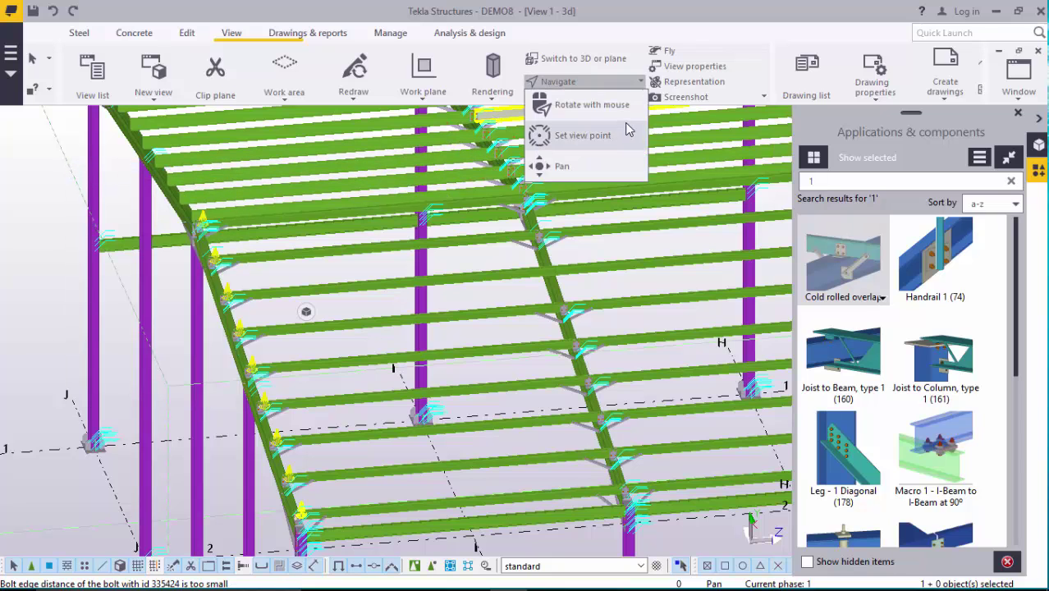
left_click(608, 116)
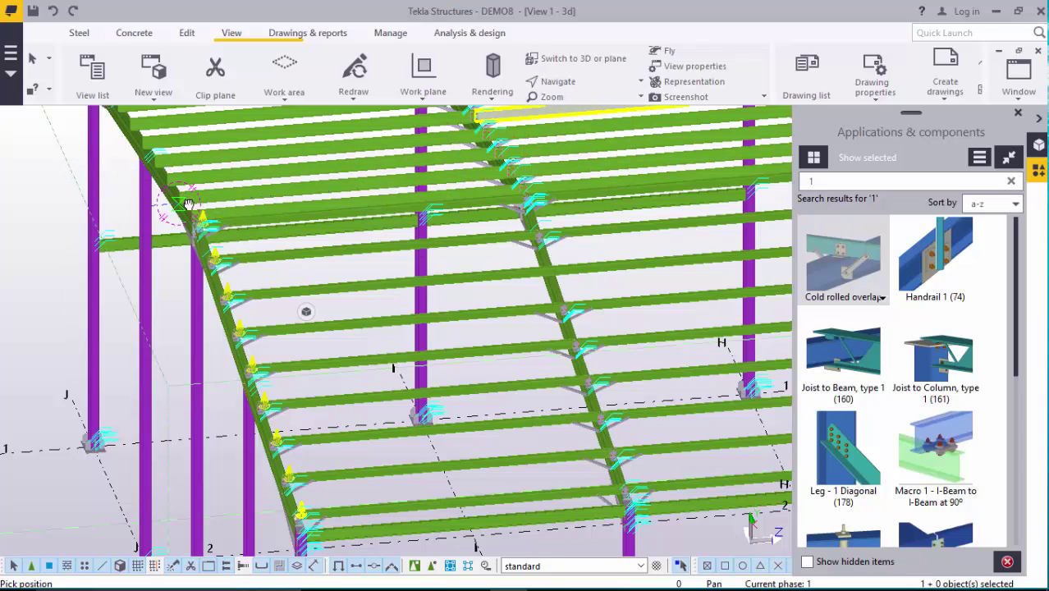
left_click_drag(188, 204, 340, 230)
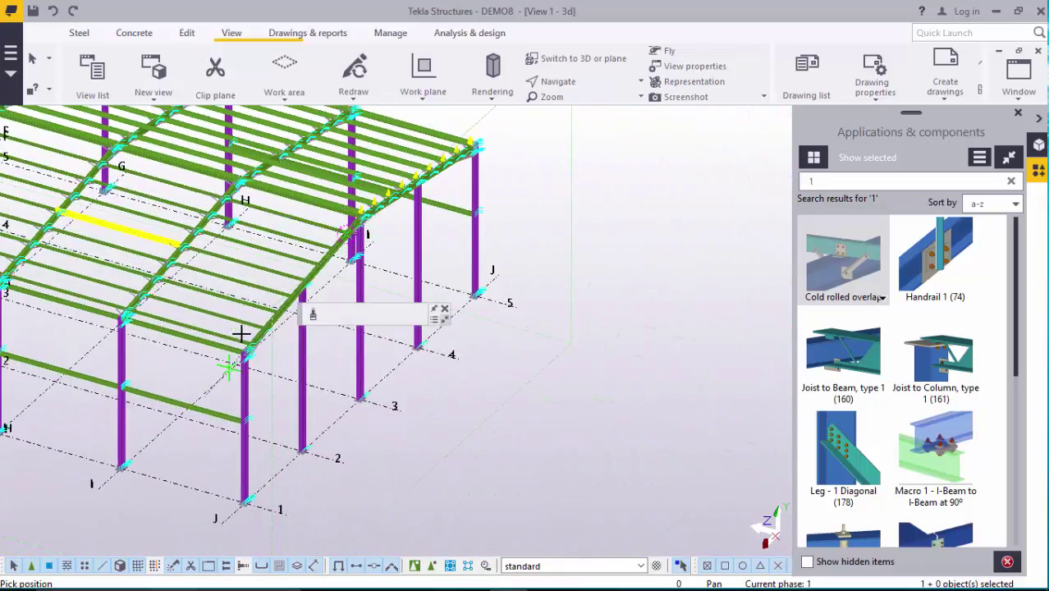
scroll(240, 333, "up", 5)
right_click(521, 309)
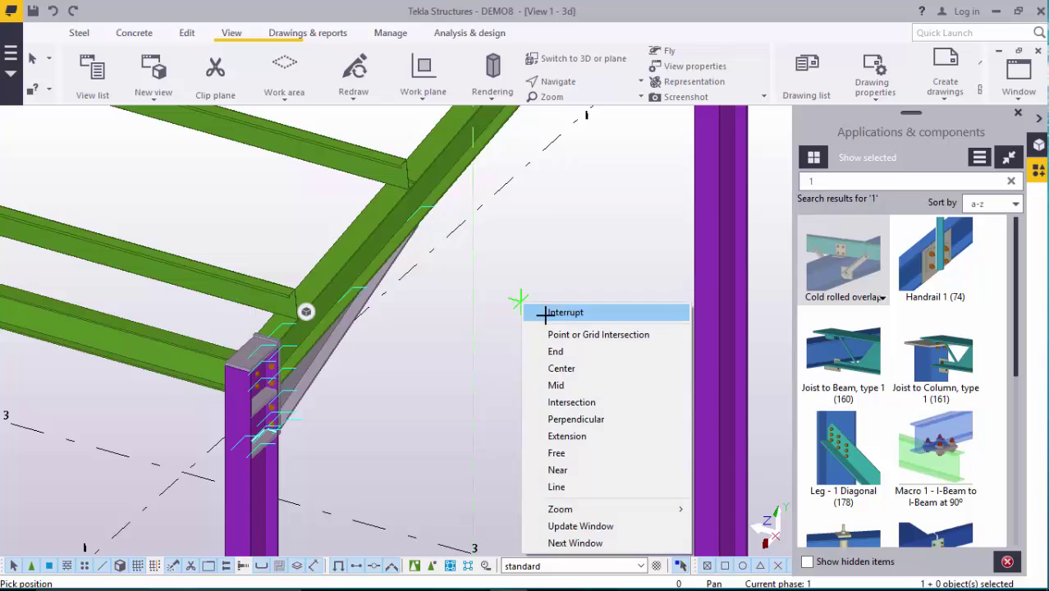
left_click(828, 279)
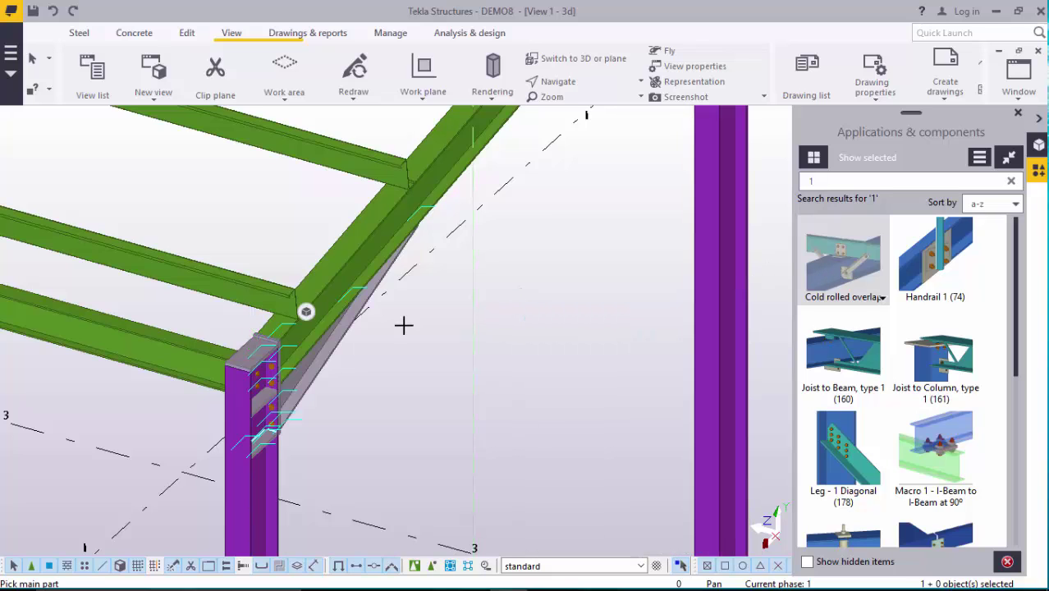
scroll(272, 324, "up", 2)
scroll(271, 323, "up", 1)
left_click(285, 295)
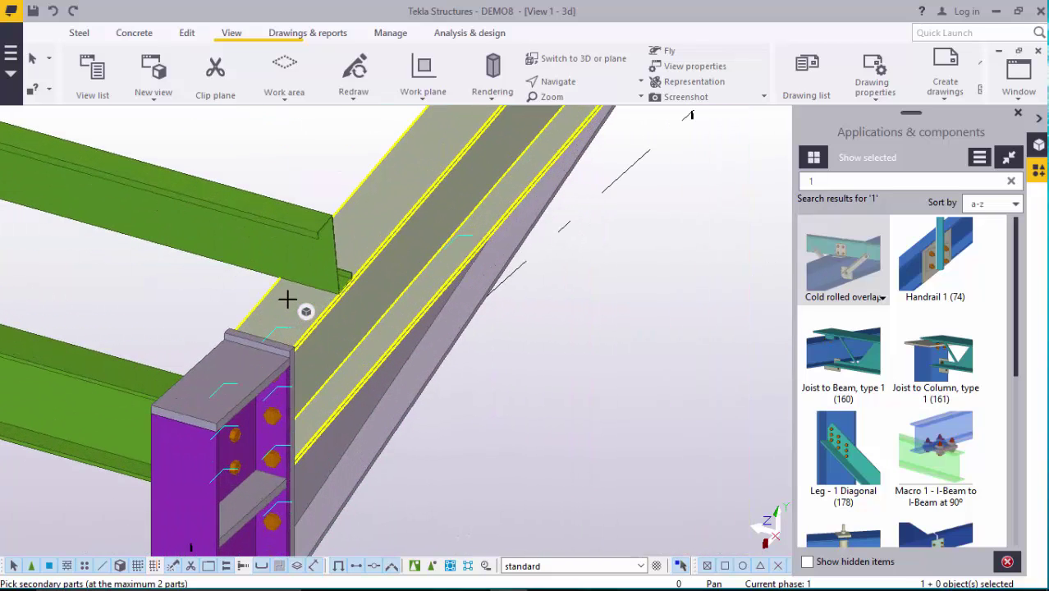
left_click(295, 242)
middle_click(290, 296)
right_click(609, 270)
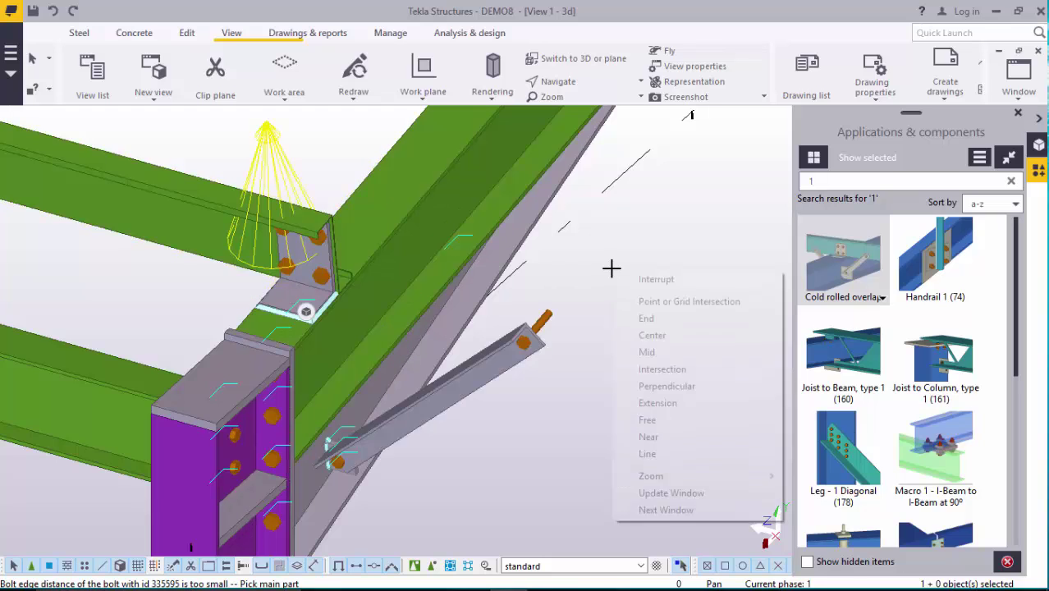
left_click(648, 278)
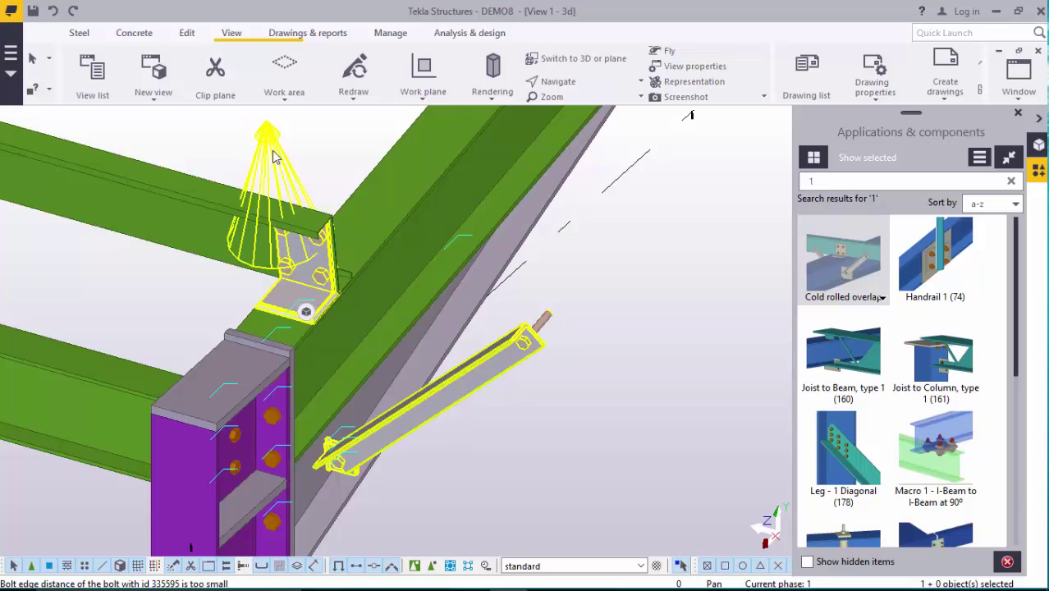
Modify that connection to the opposite one-sided stay option, putting the stay on the purlin side of the end rafter
double_click(305, 310)
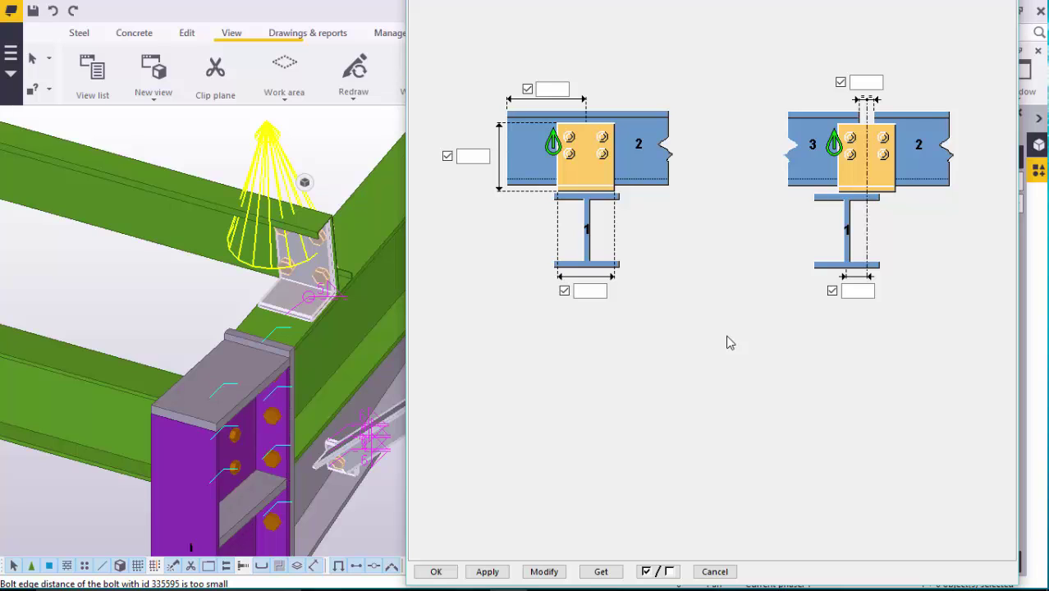
key("ctrl+Tab")
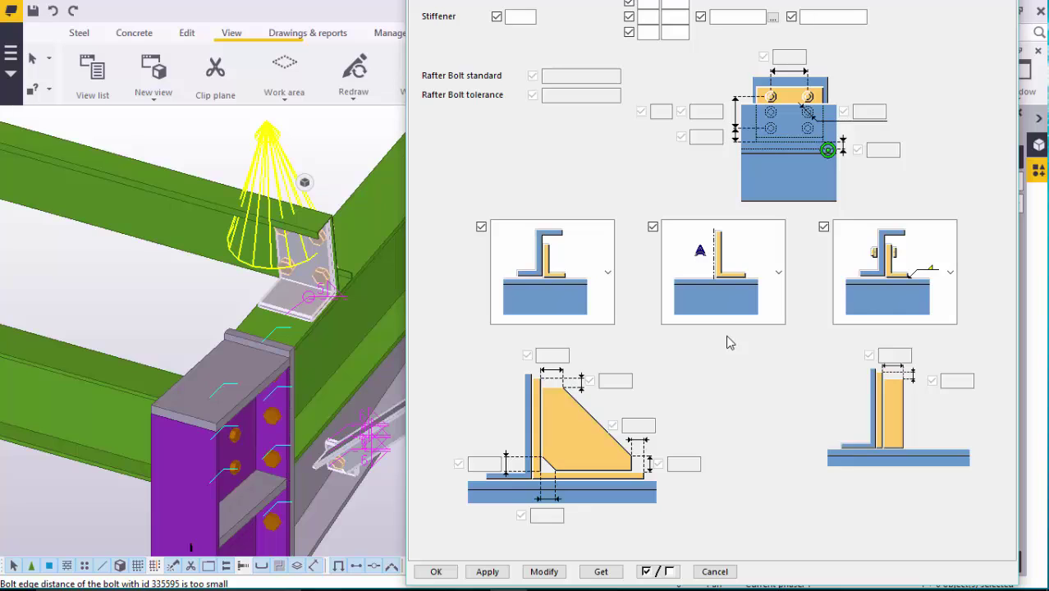
key("ctrl+Tab")
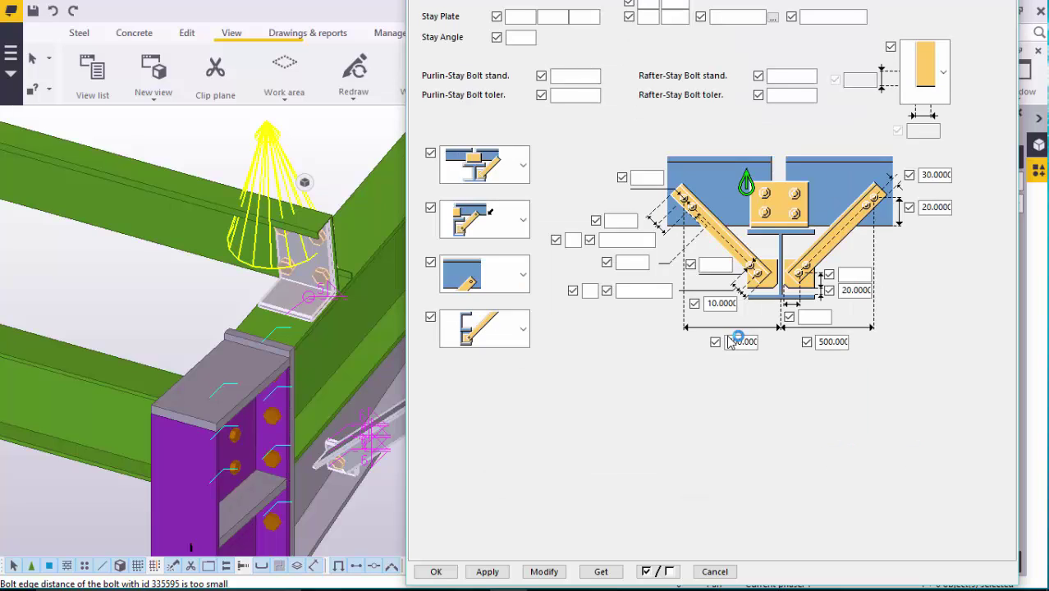
left_click(523, 166)
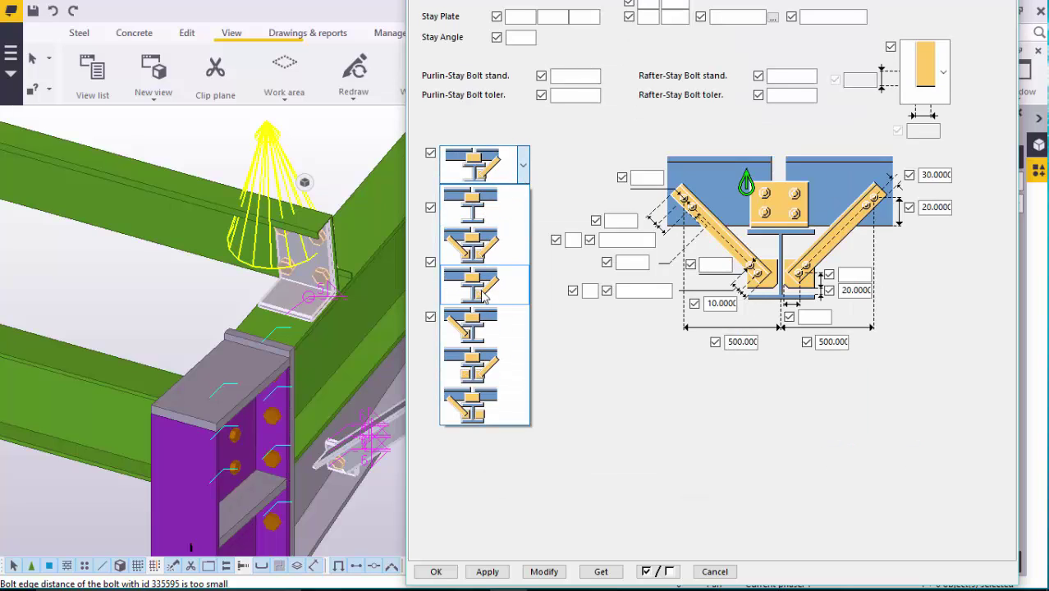
left_click(474, 328)
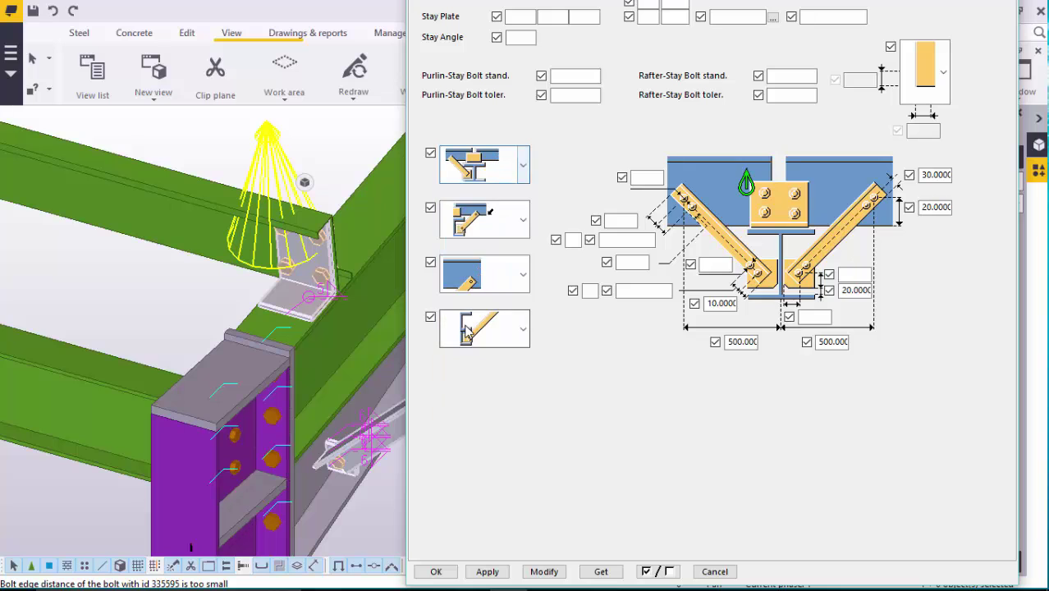
left_click(550, 572)
left_click(436, 572)
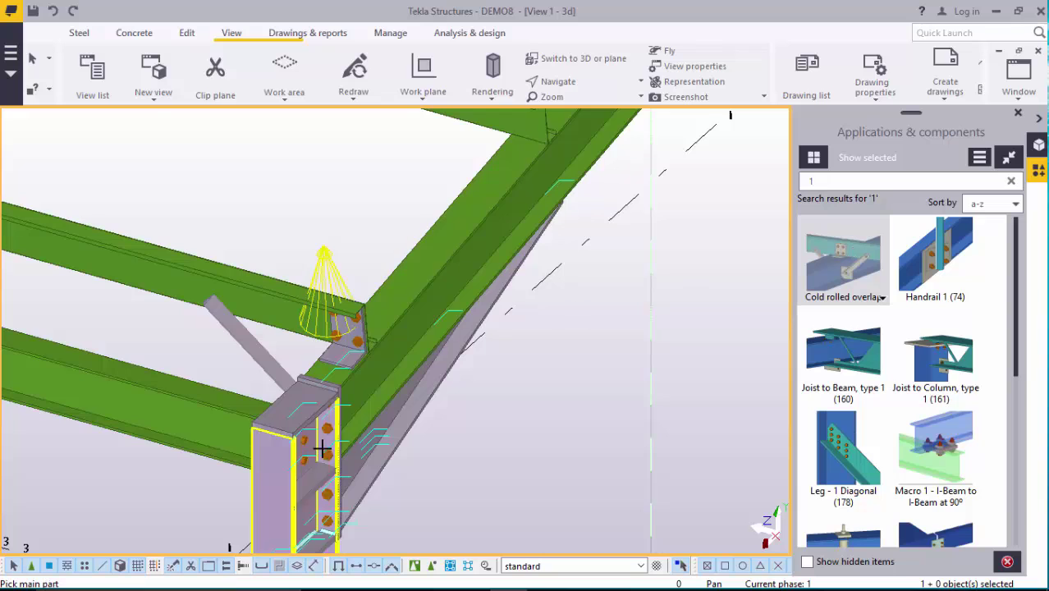
Add the modified connection between the grid J rafter and the second purlin from the eave on the grid 1 slope
scroll(444, 285, "down", 3)
scroll(438, 289, "up", 3)
scroll(414, 310, "up", 2)
left_click(415, 309)
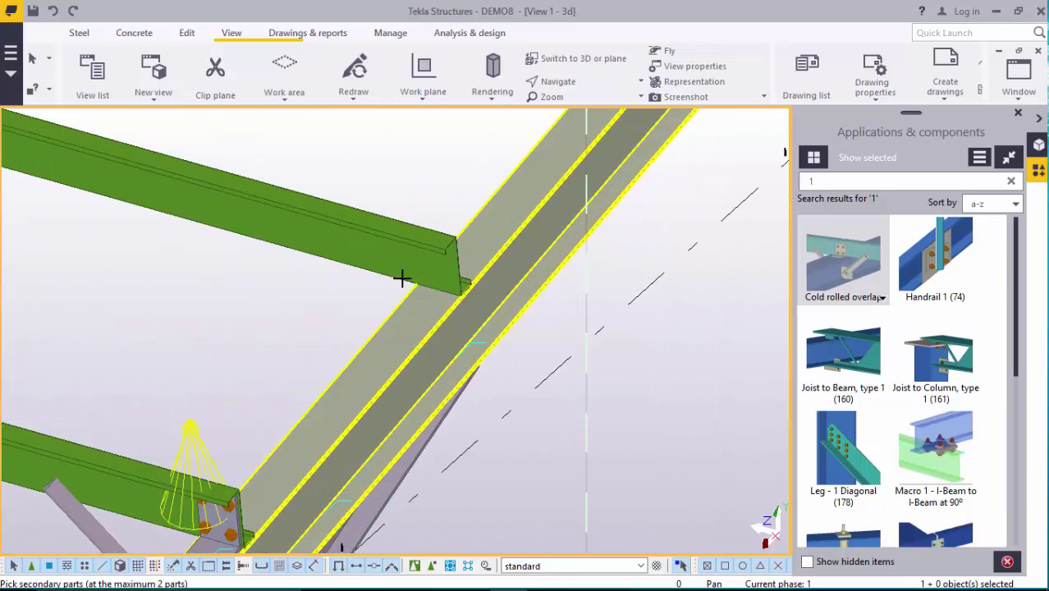
left_click(402, 272)
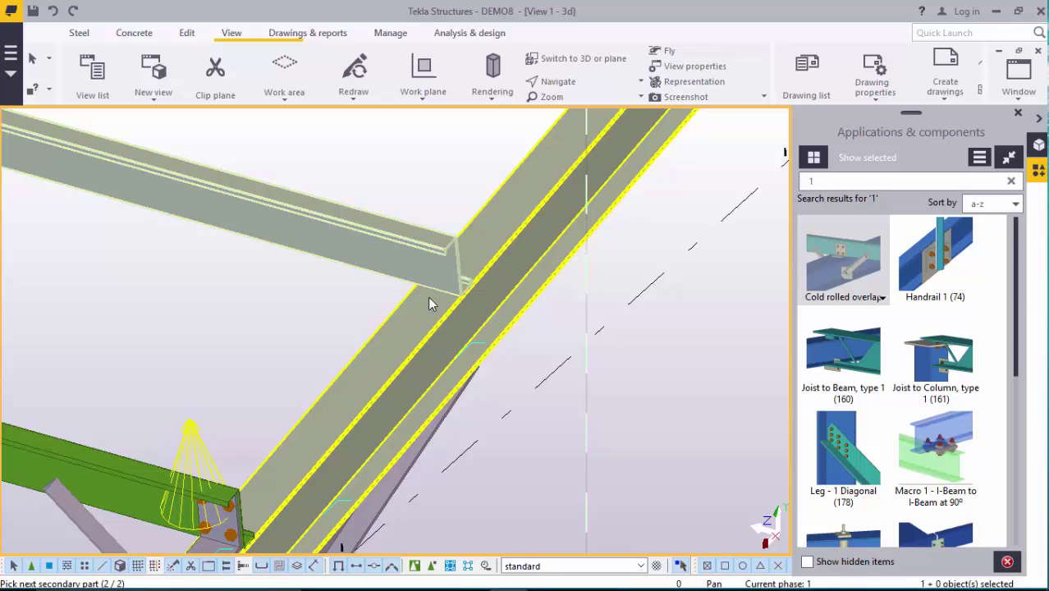
left_click(429, 299)
scroll(398, 396, "down", 3)
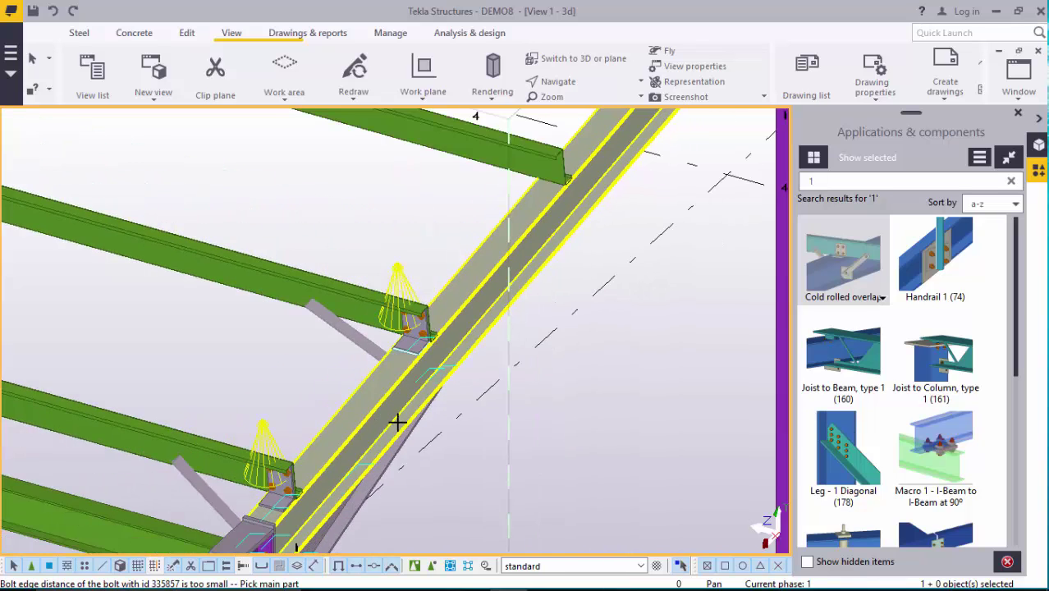
Add the same connection between the grid J rafter and the third purlin from the eave on the grid 1 slope
scroll(532, 218, "up", 3)
left_click(473, 299)
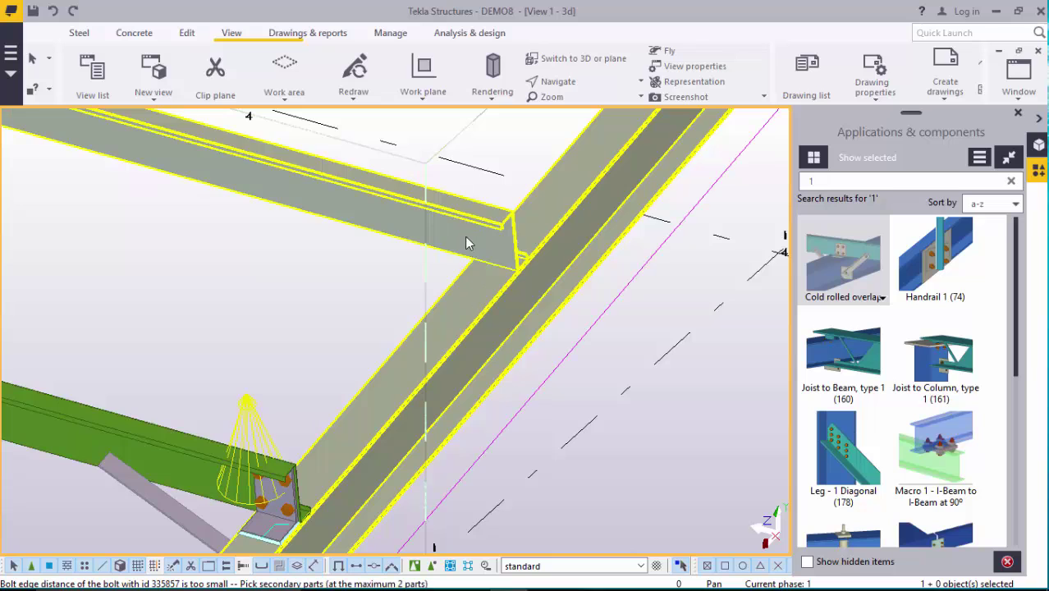
left_click(464, 236)
left_click(479, 267)
scroll(444, 342, "down", 4)
Add the same connection between the grid J rafter and the fourth purlin from the eave on the grid 1 slope
scroll(467, 340, "up", 4)
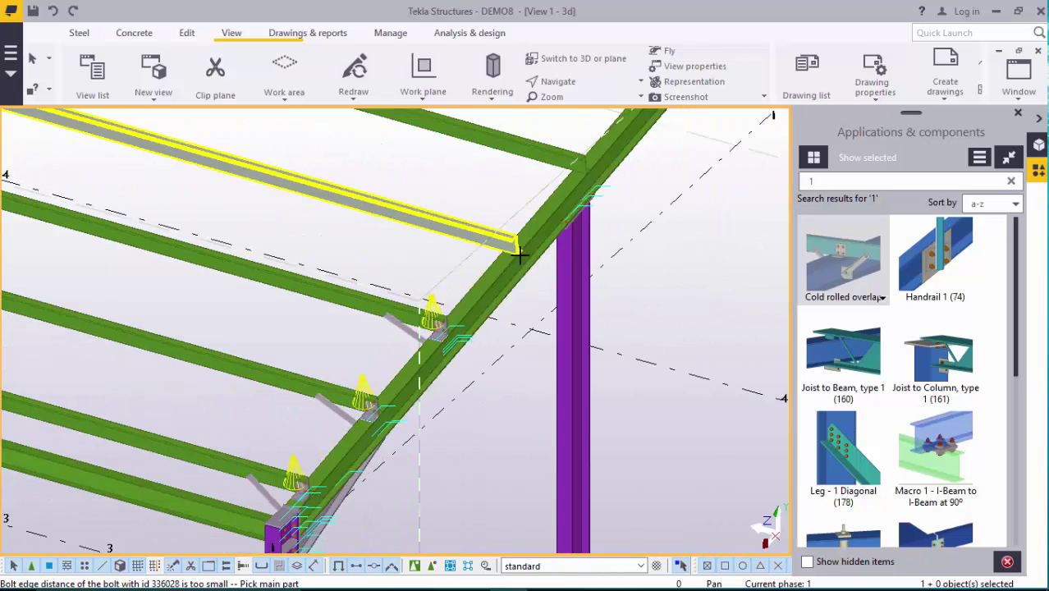
left_click(481, 269)
left_click(473, 245)
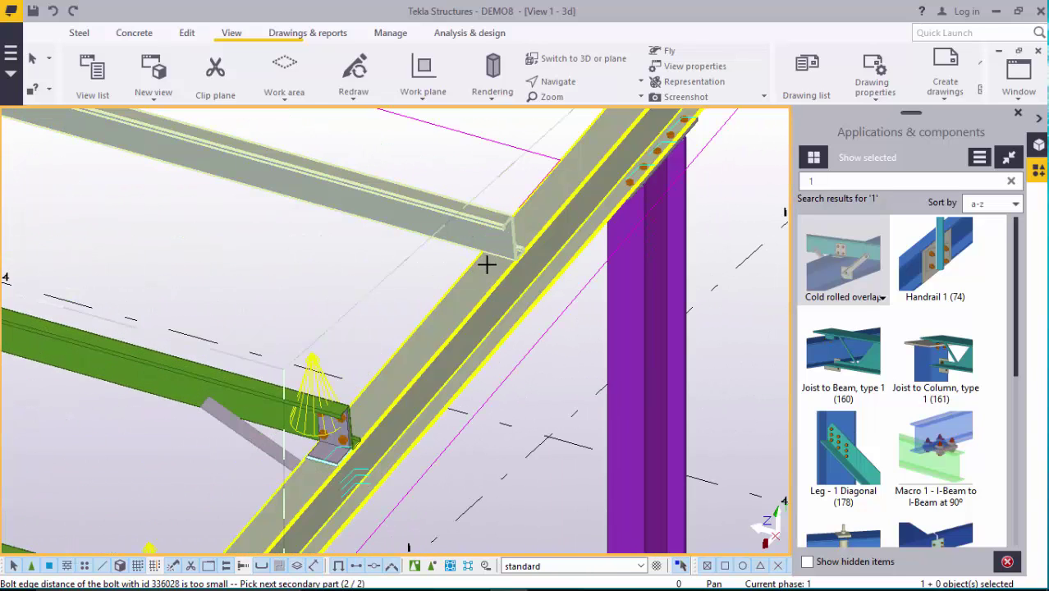
left_click(486, 263)
scroll(480, 281, "down", 4)
Add the same connection between the grid J rafter and the fifth purlin from the eave on the grid 1 slope
scroll(546, 206, "up", 4)
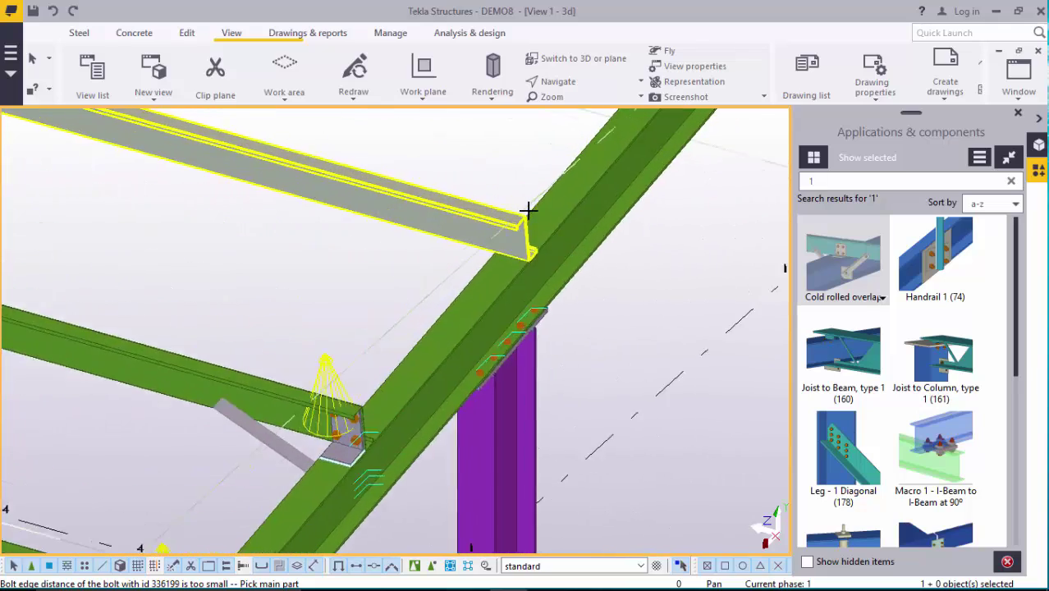
scroll(486, 293, "up", 4)
left_click(482, 261)
left_click(492, 276)
left_click(492, 276)
Add the same connection between the grid J rafter and the sixth purlin from the eave on the grid 1 slope
scroll(493, 277, "down", 4)
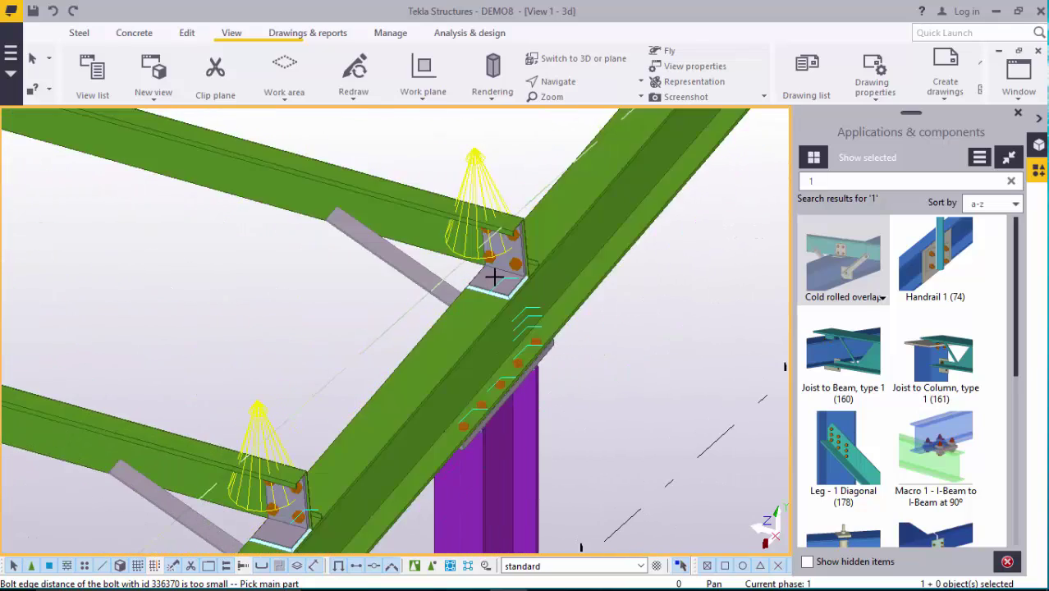
scroll(493, 276, "down", 4)
scroll(480, 264, "up", 5)
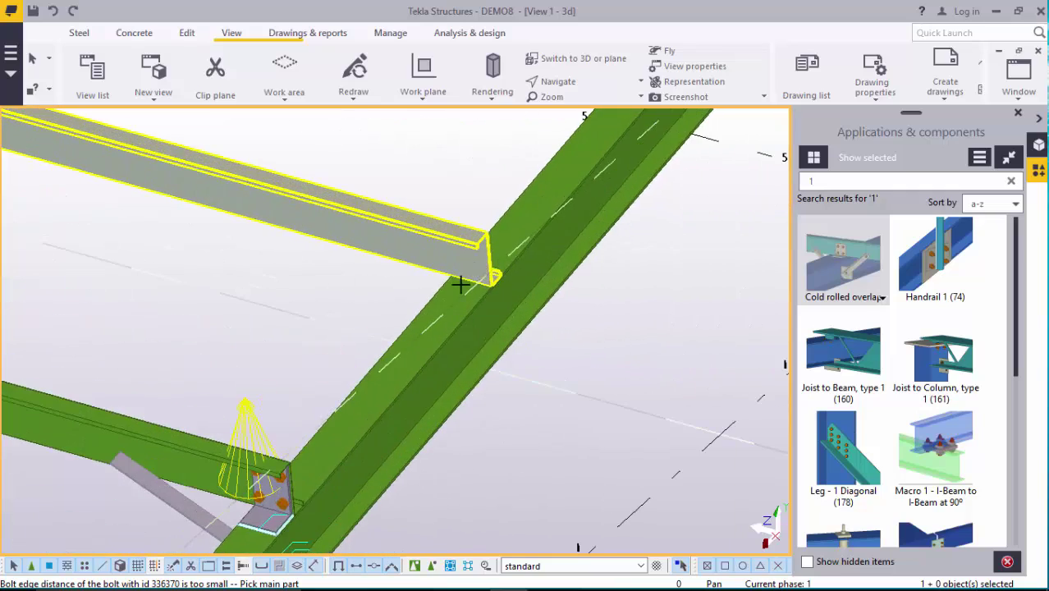
left_click(460, 284)
scroll(444, 267, "down", 2)
left_click(440, 274)
middle_click(445, 274)
Add the same connection between the grid J rafter and the seventh purlin from the eave on the grid 1 slope
scroll(445, 275, "down", 3)
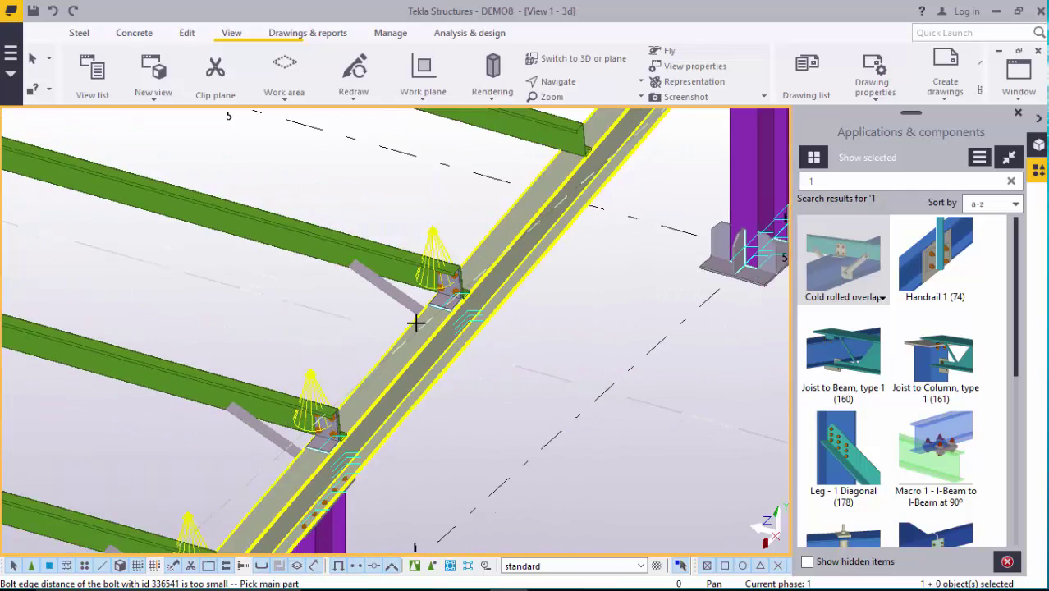
scroll(459, 271, "down", 2)
scroll(525, 213, "up", 5)
left_click(480, 229)
left_click(470, 243)
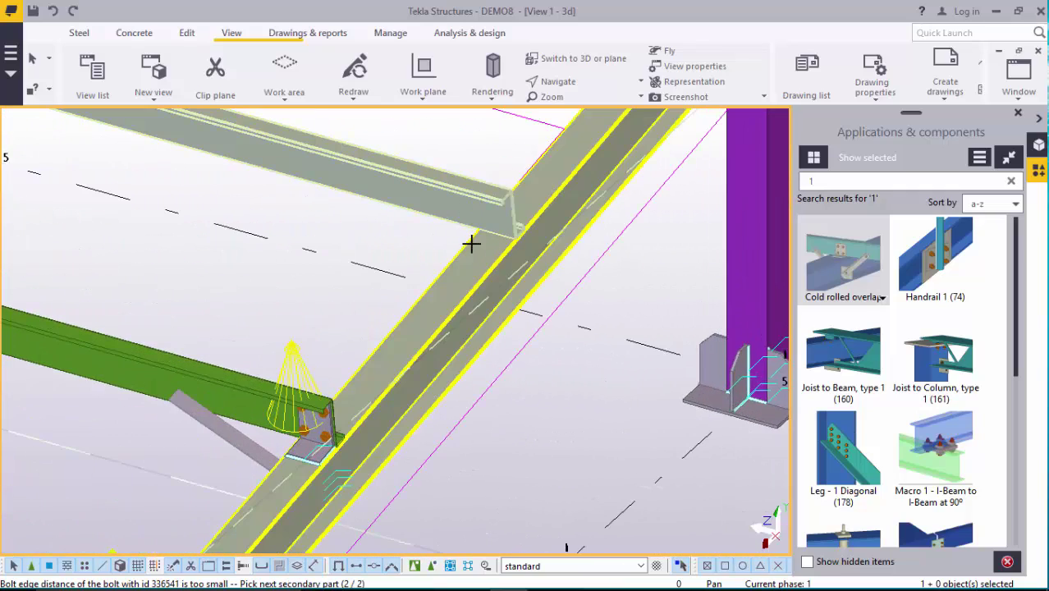
middle_click(477, 253)
Add the same connection between the grid J rafter and the eighth purlin from the eave on the grid 1 slope
scroll(414, 300, "down", 3)
scroll(482, 237, "up", 4)
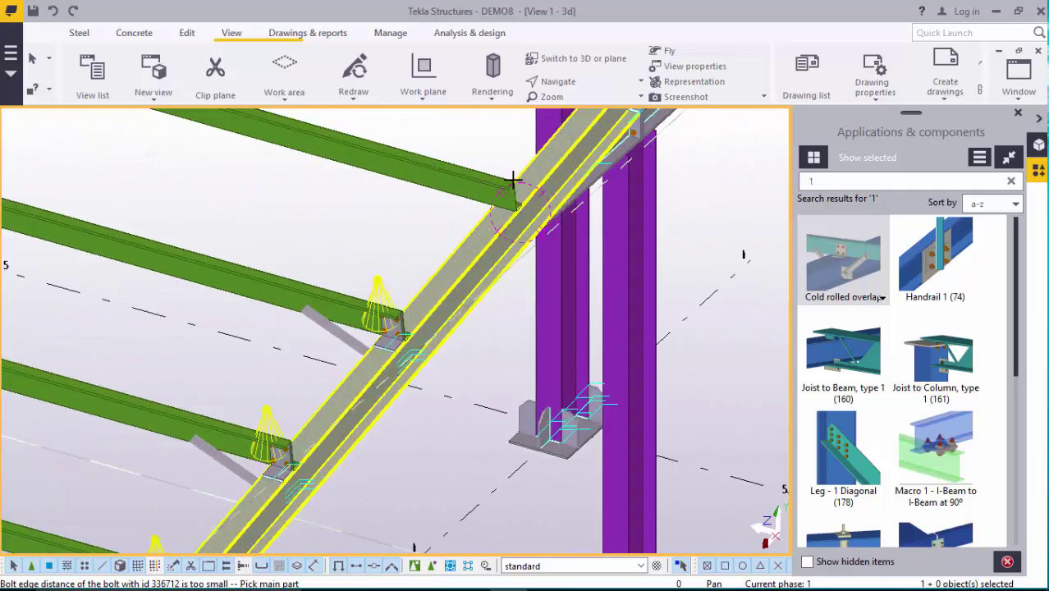
left_click(483, 237)
left_click(471, 197)
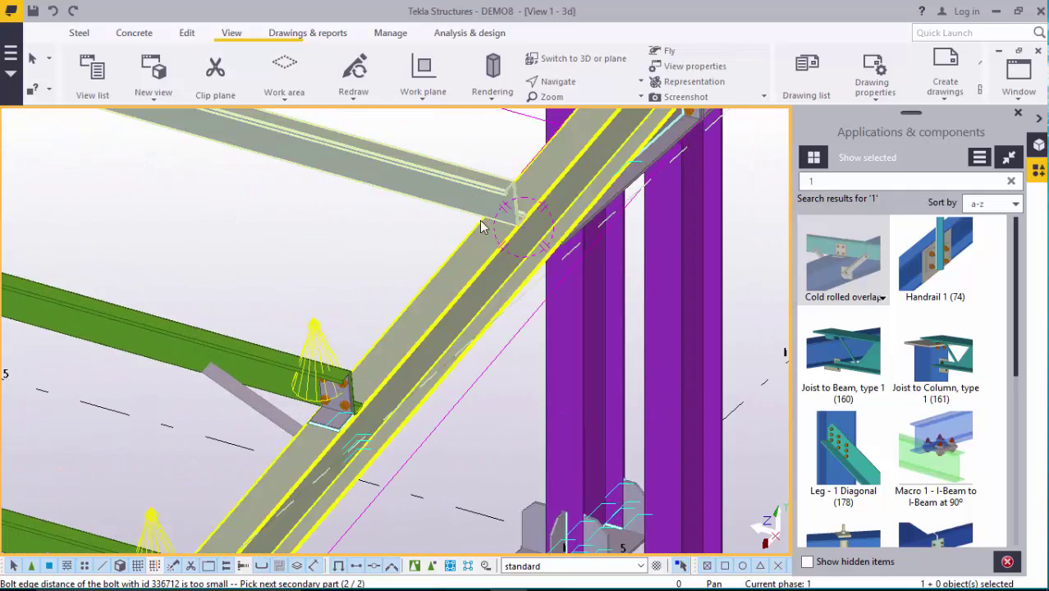
middle_click(483, 227)
Add the same connection between the grid J rafter and the purlin nearest the ridge on the grid 1 slope, and end the command
scroll(421, 275, "down", 3)
scroll(491, 186, "up", 4)
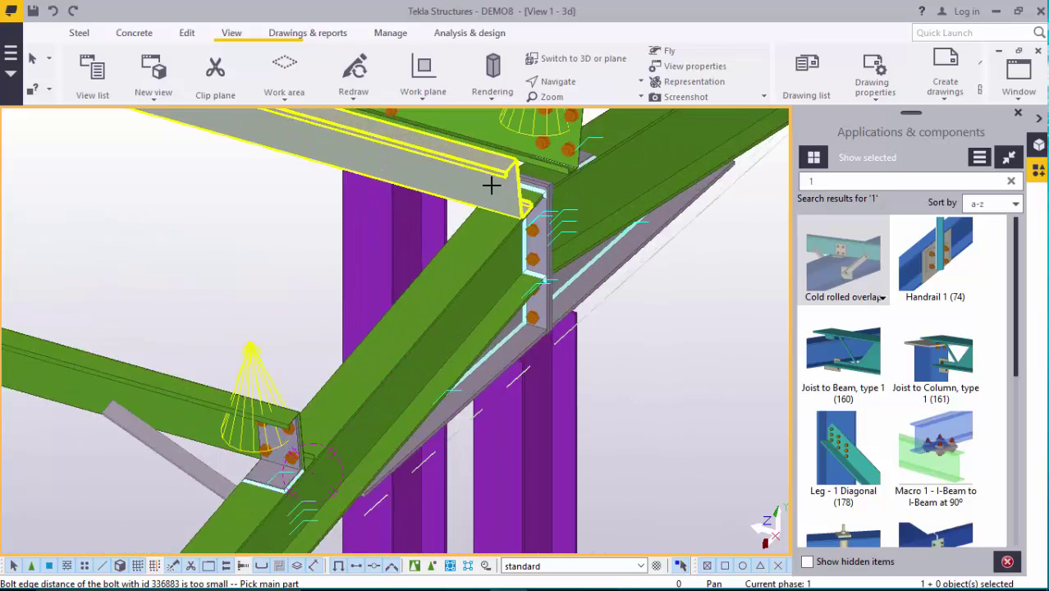
left_click(480, 217)
left_click(476, 209)
middle_click(480, 220)
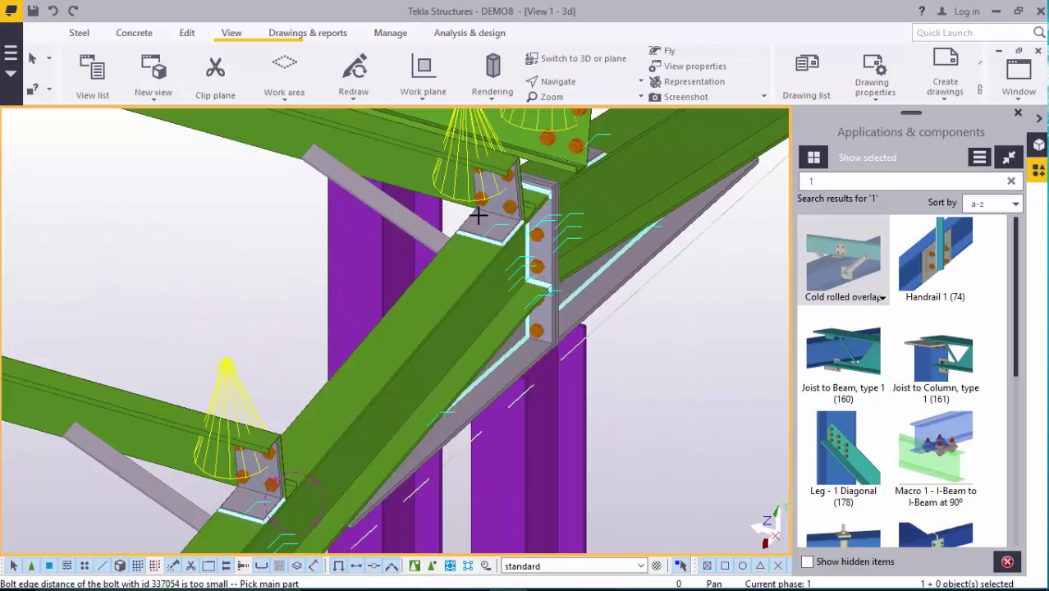
scroll(525, 230, "down", 6)
scroll(574, 246, "down", 3)
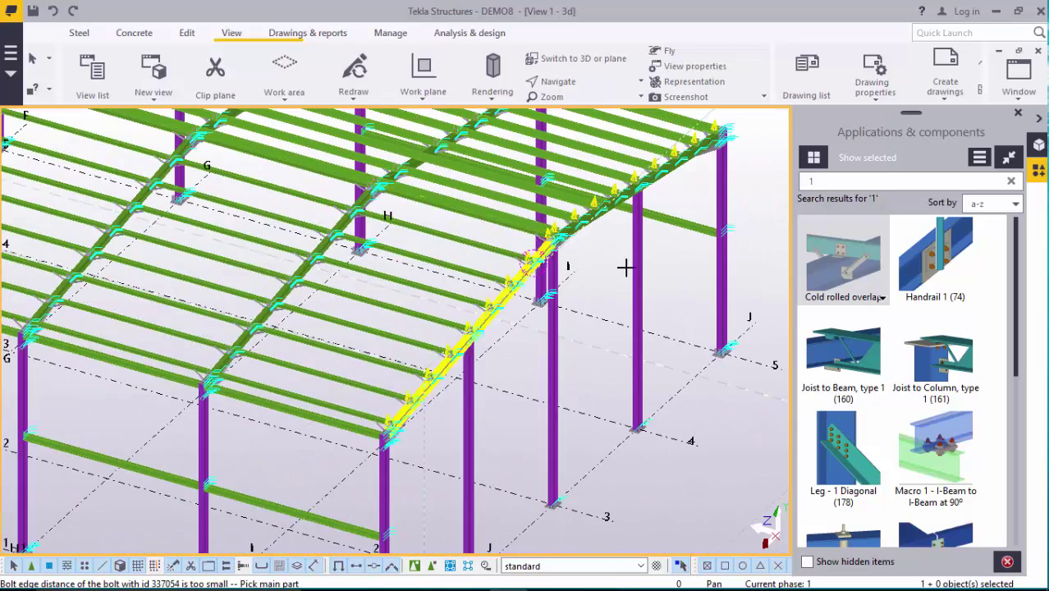
right_click(630, 257)
left_click(680, 265)
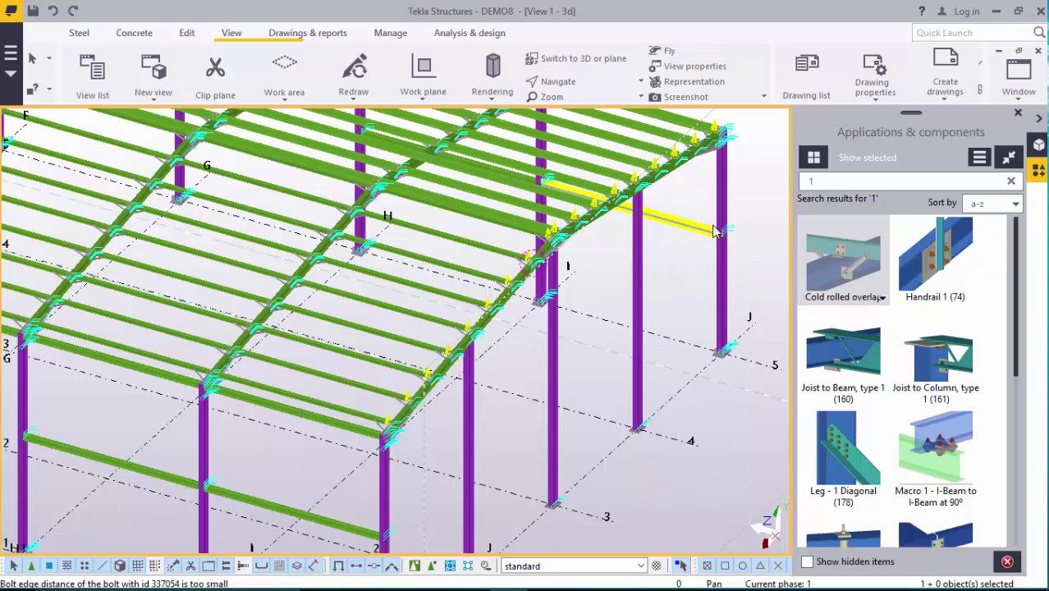
Examine the purlin-to-rafter connections on the end frame and along the inner frames from different angles
left_click(574, 81)
left_click(607, 105)
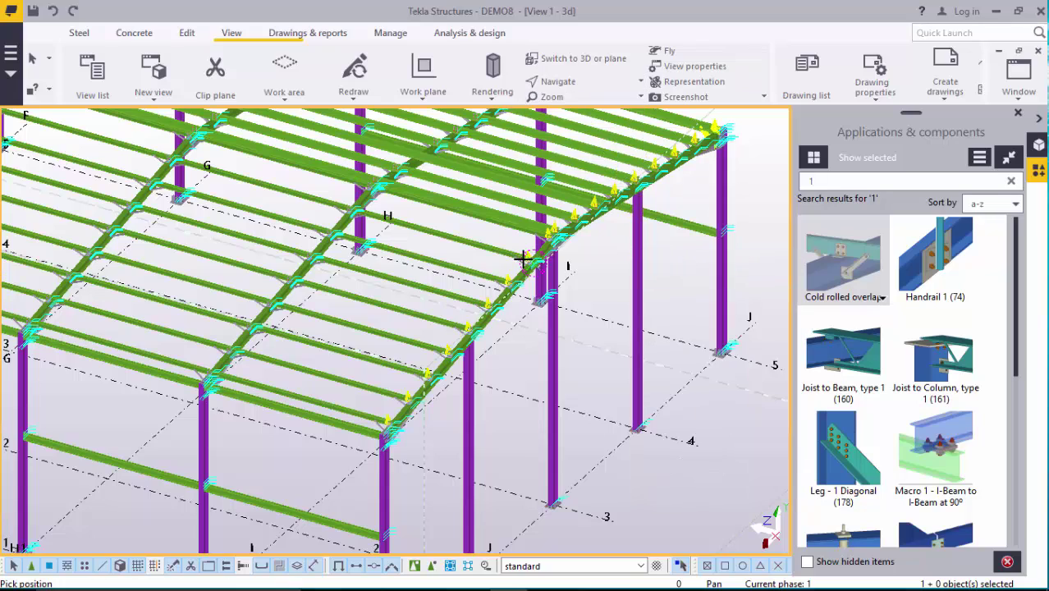
left_click(517, 261)
mouse_move(517, 261)
left_mouse_down()
mouse_move(305, 215)
mouse_move(476, 284)
left_mouse_up()
scroll(475, 284, "down", 6)
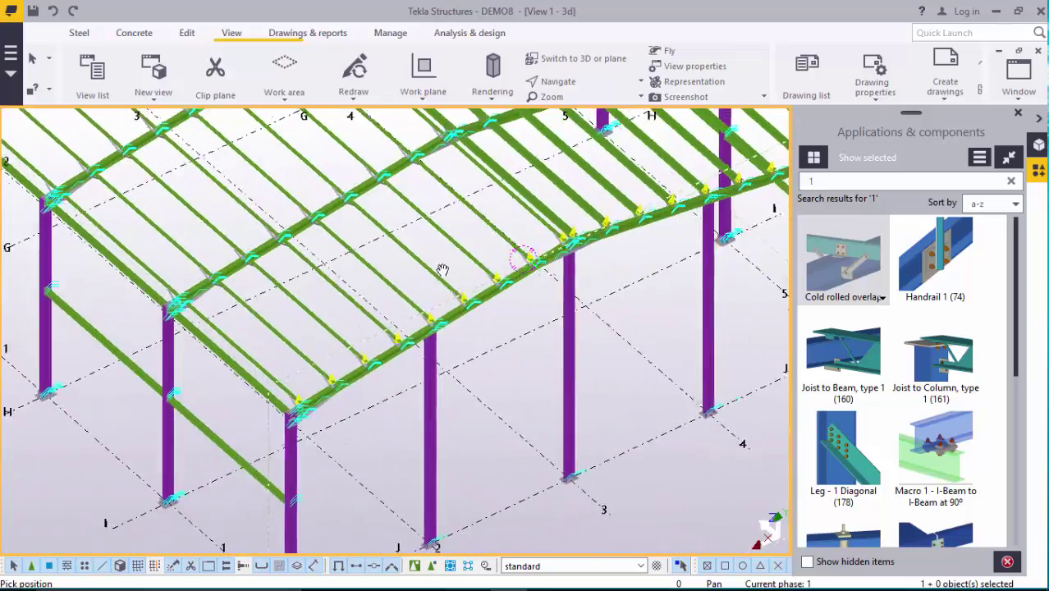
scroll(508, 219, "up", 8)
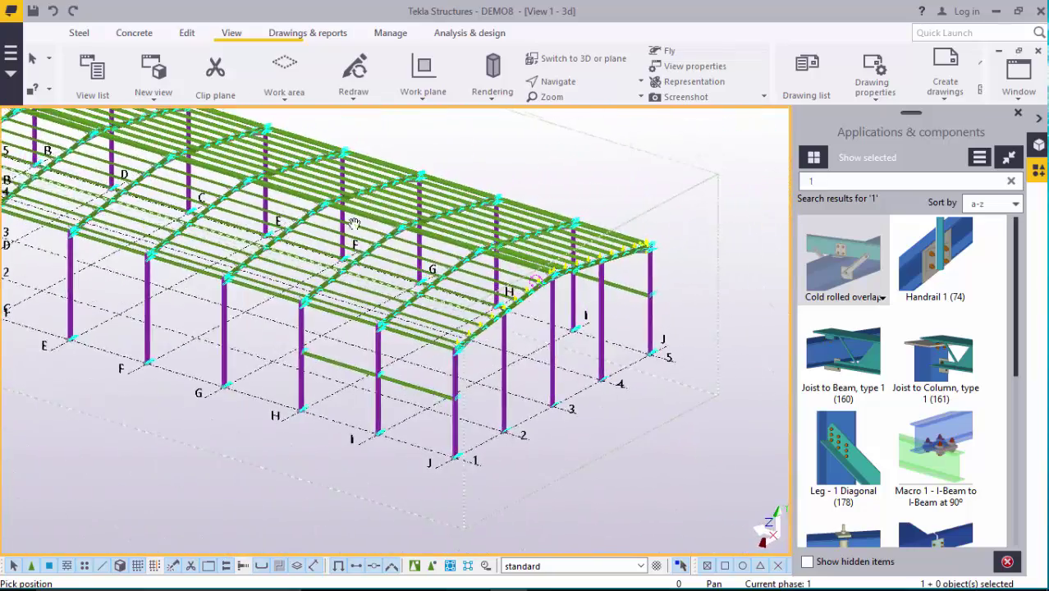
scroll(141, 171, "up", 3)
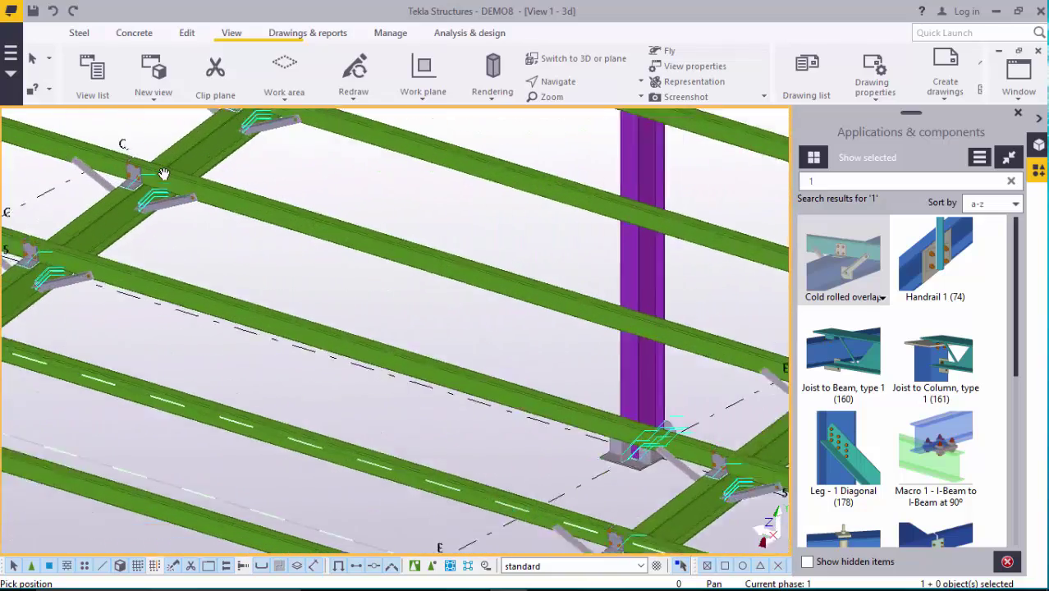
right_click(317, 179)
left_click(362, 193)
Redraw the 3D view to clear the temporary connection symbols
right_click(364, 188)
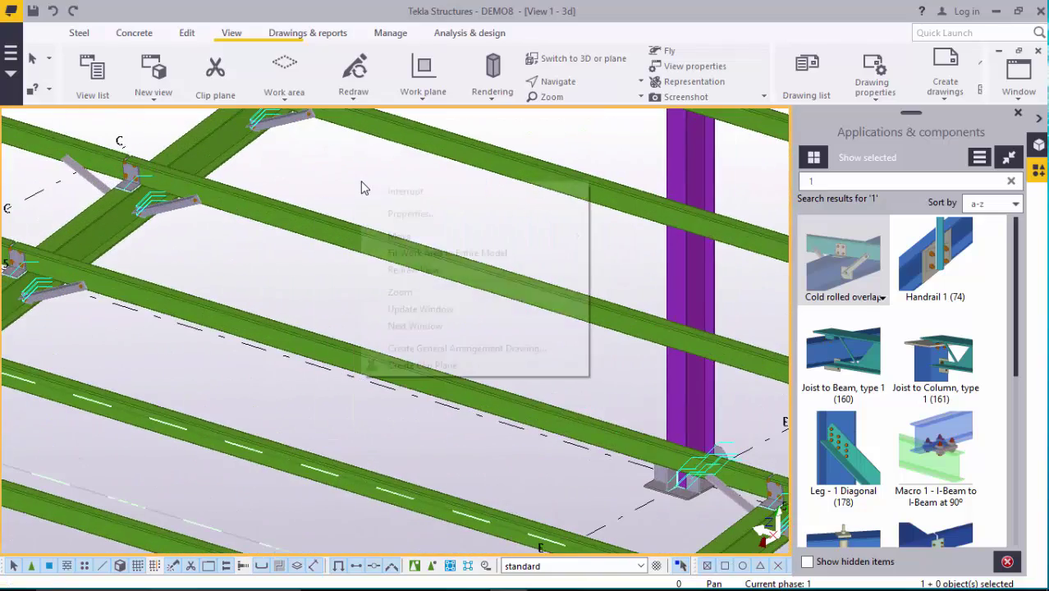
left_click(433, 270)
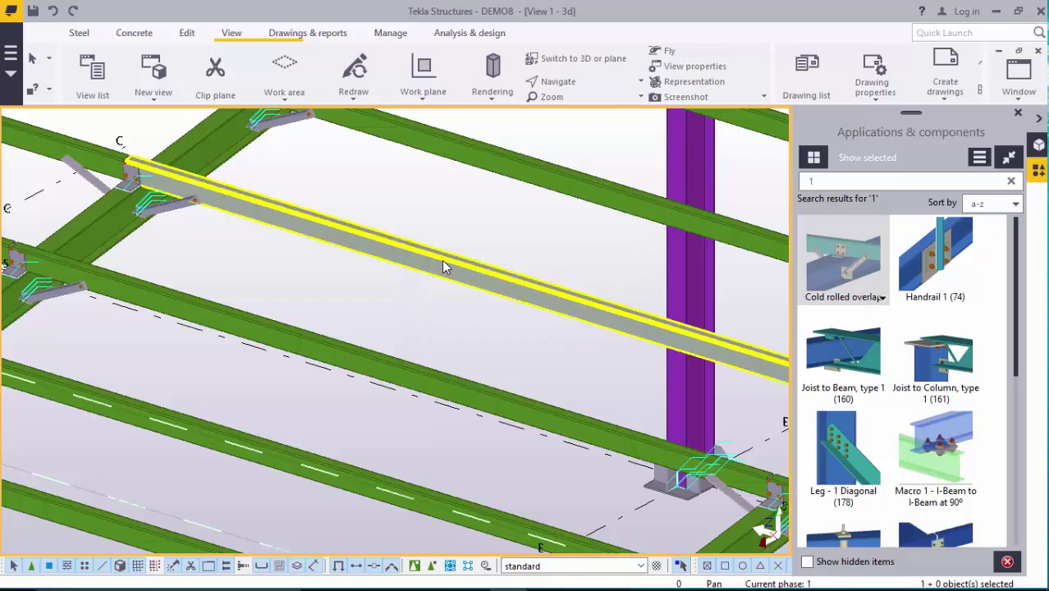
scroll(451, 266, "down", 10)
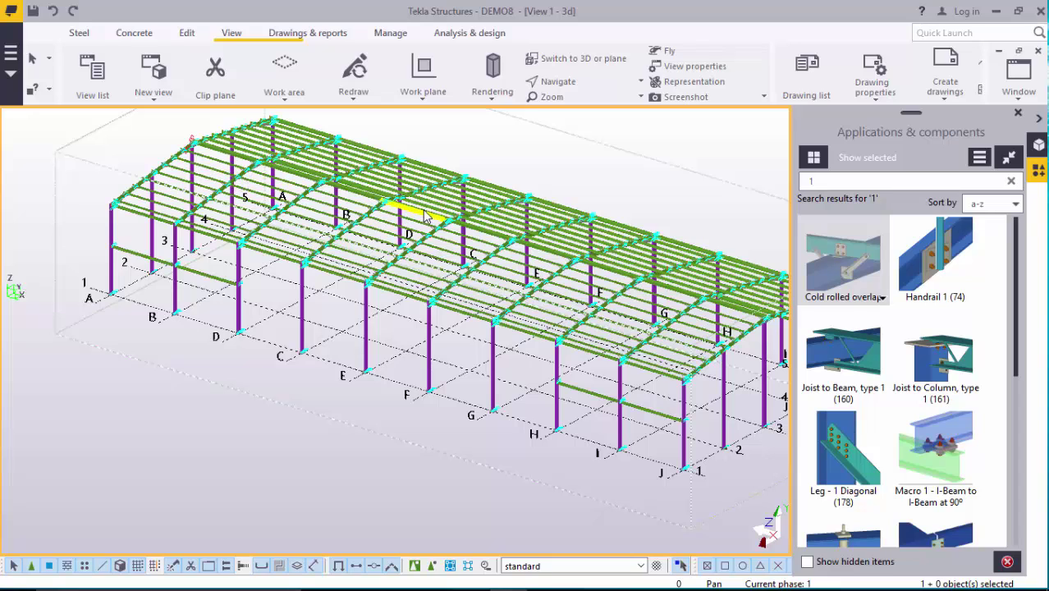
Search the component catalog for 23 and start the Steel Sections Std. Anti-Sag Bay (23) component
left_click(824, 183)
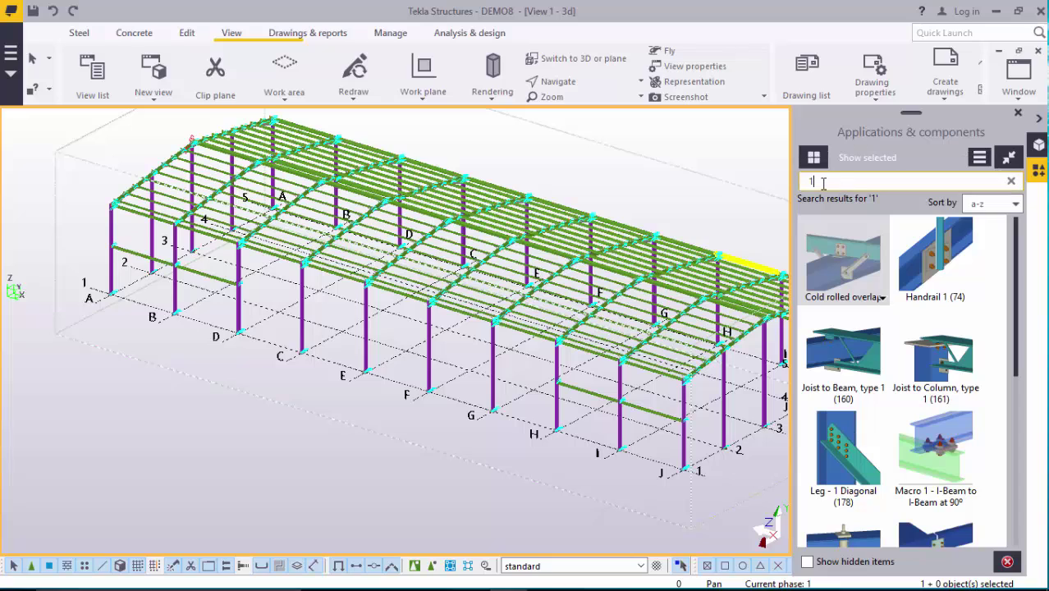
key("BackSpace")
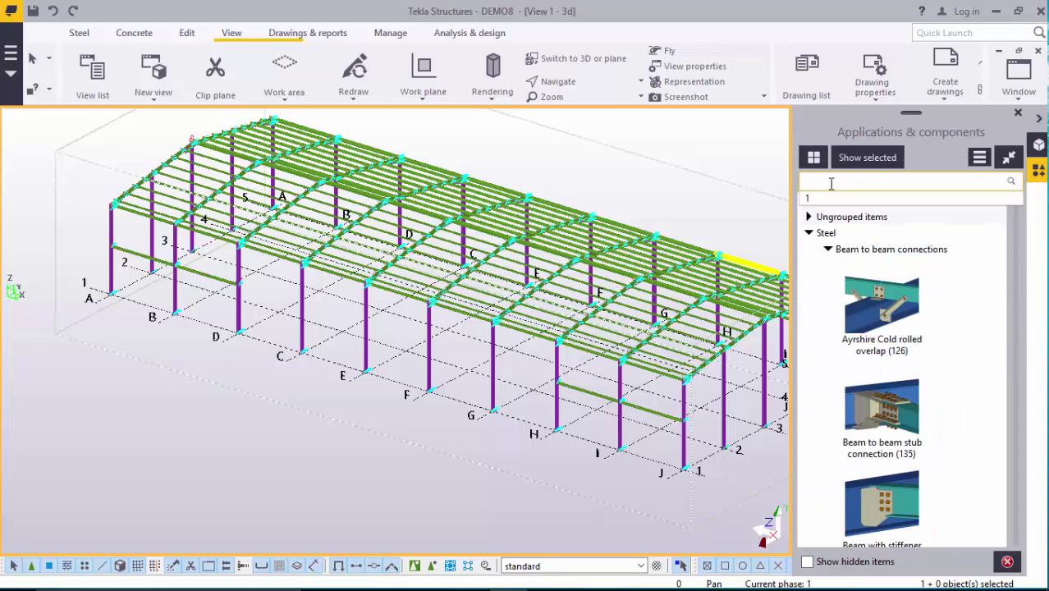
type("23")
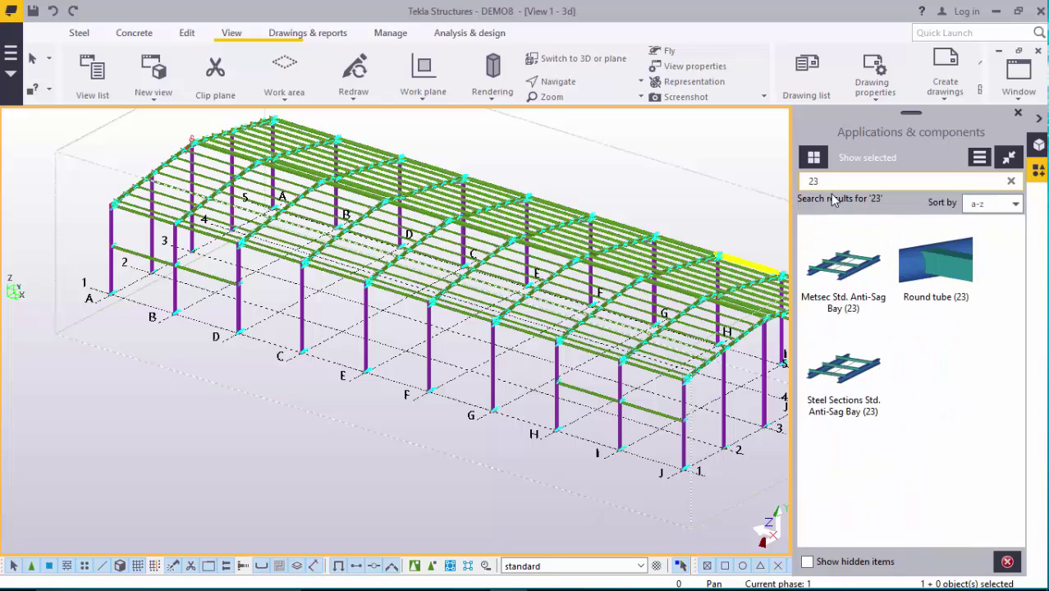
left_click(841, 405)
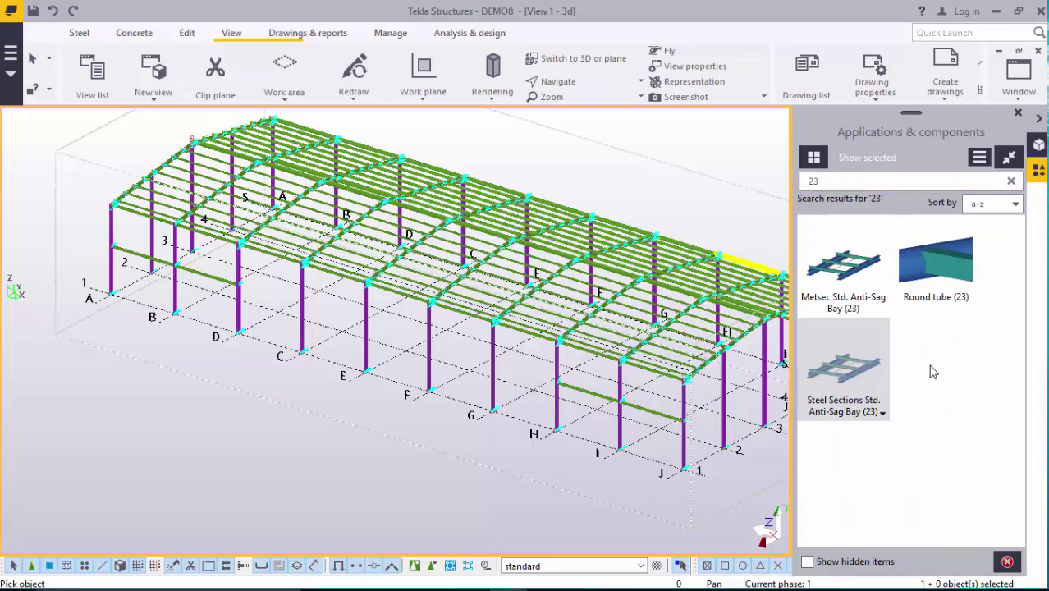
Create the anti-sag bay between the grid I and J rafters on the grid 1 slope, including the purlins from eave to ridge
middle_click_drag(723, 312, 663, 341)
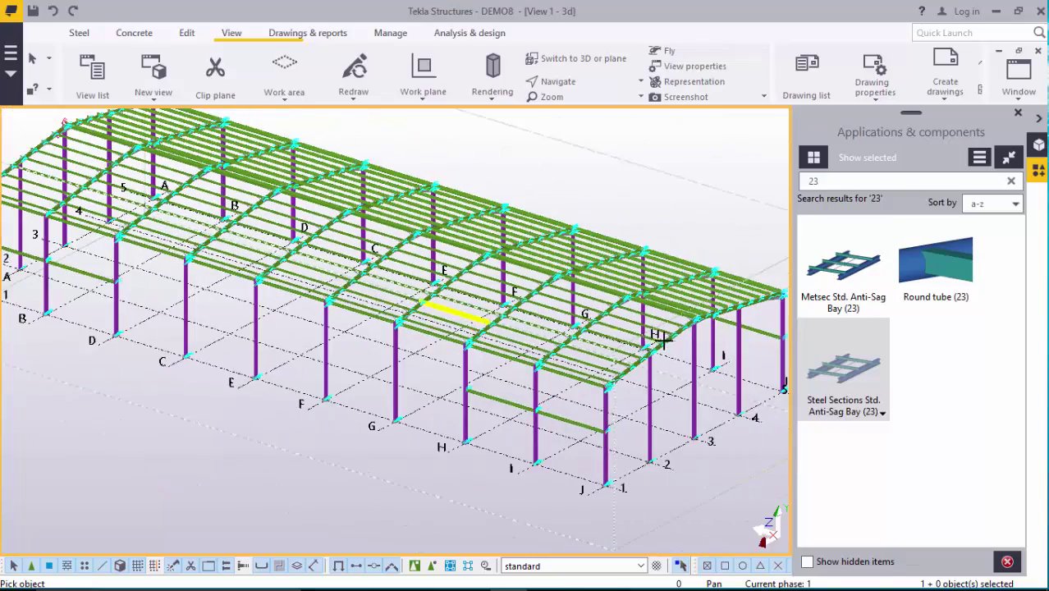
scroll(663, 340, "up", 2)
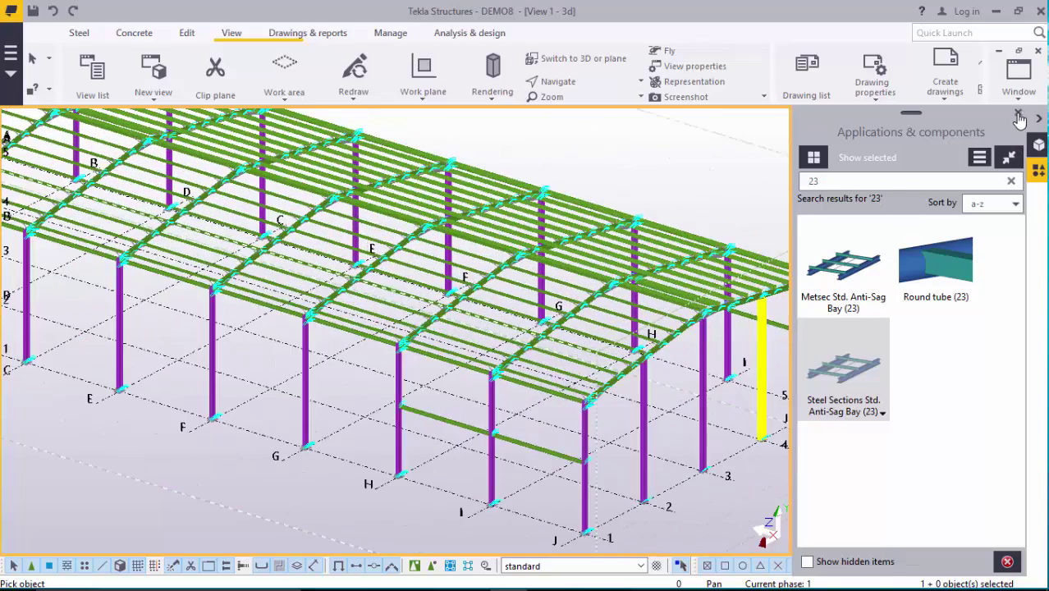
left_click(1018, 117)
scroll(759, 352, "up", 5)
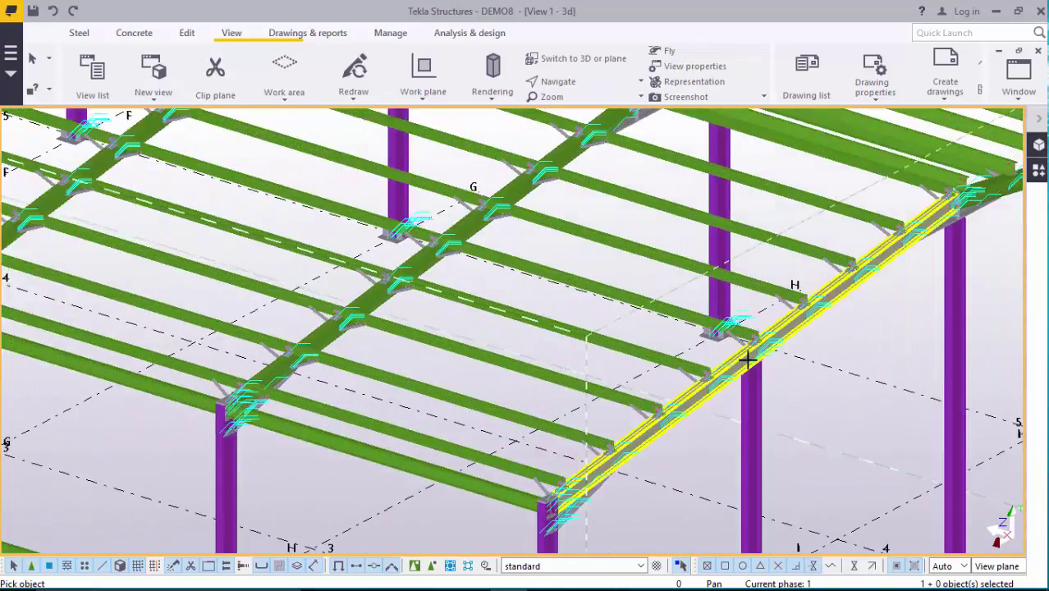
scroll(748, 359, "up", 2)
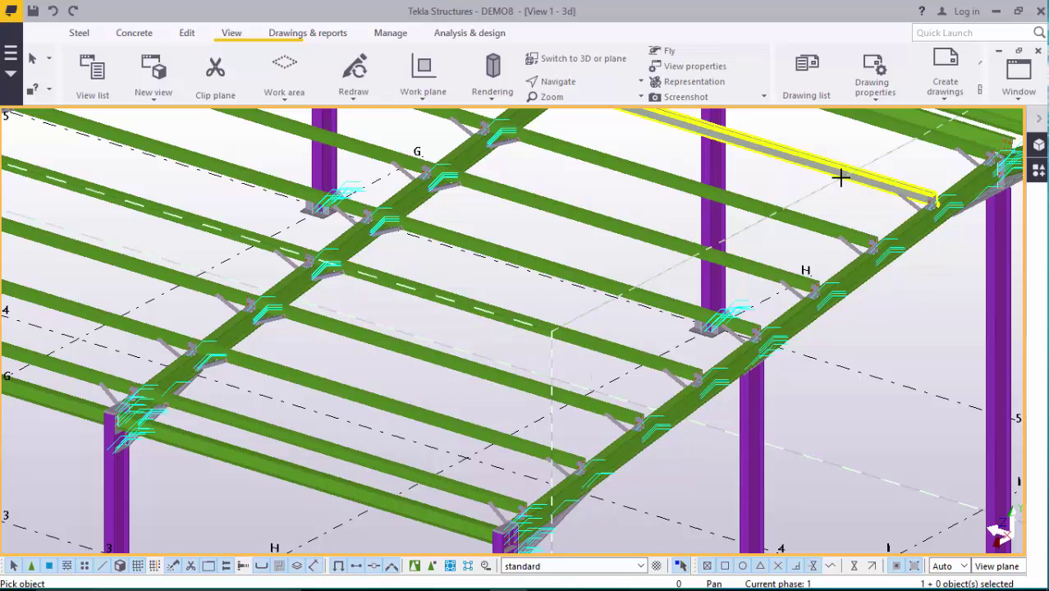
scroll(445, 349, "up", 2)
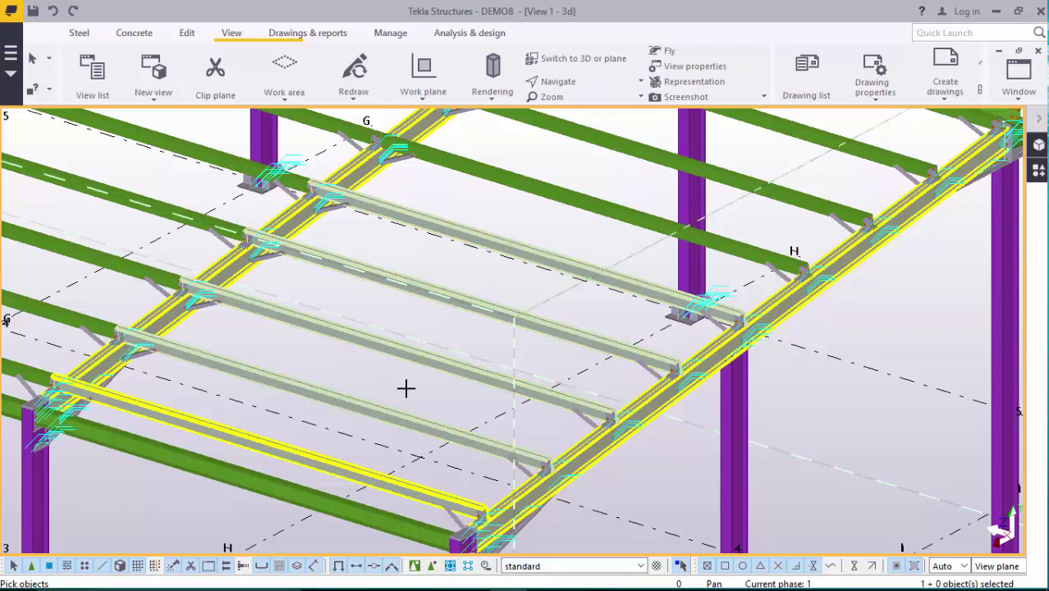
scroll(406, 385, "down", 2)
scroll(386, 342, "down", 3)
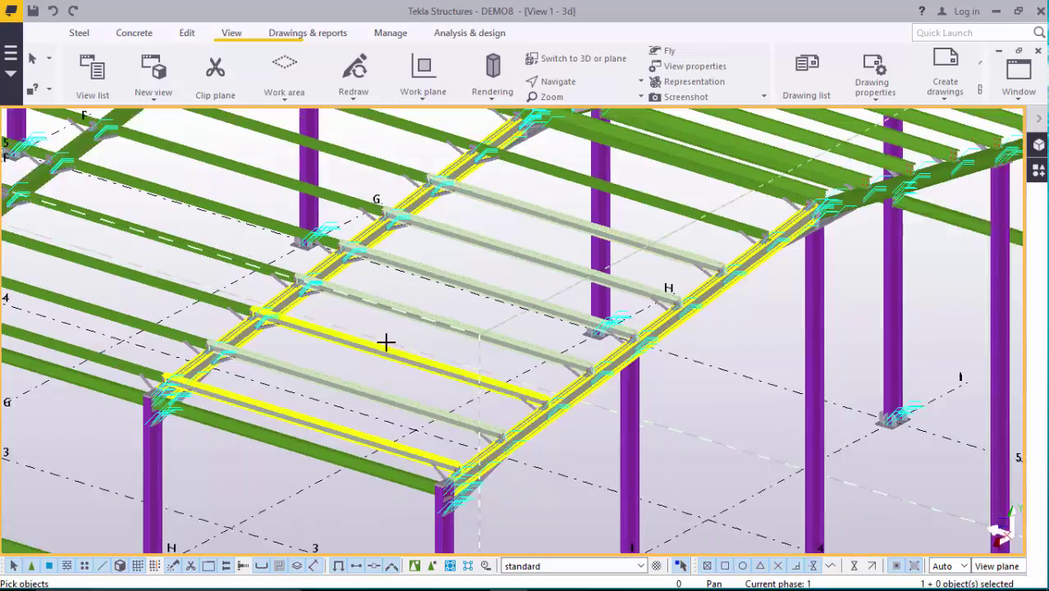
scroll(595, 191, "up", 4)
scroll(667, 181, "up", 3)
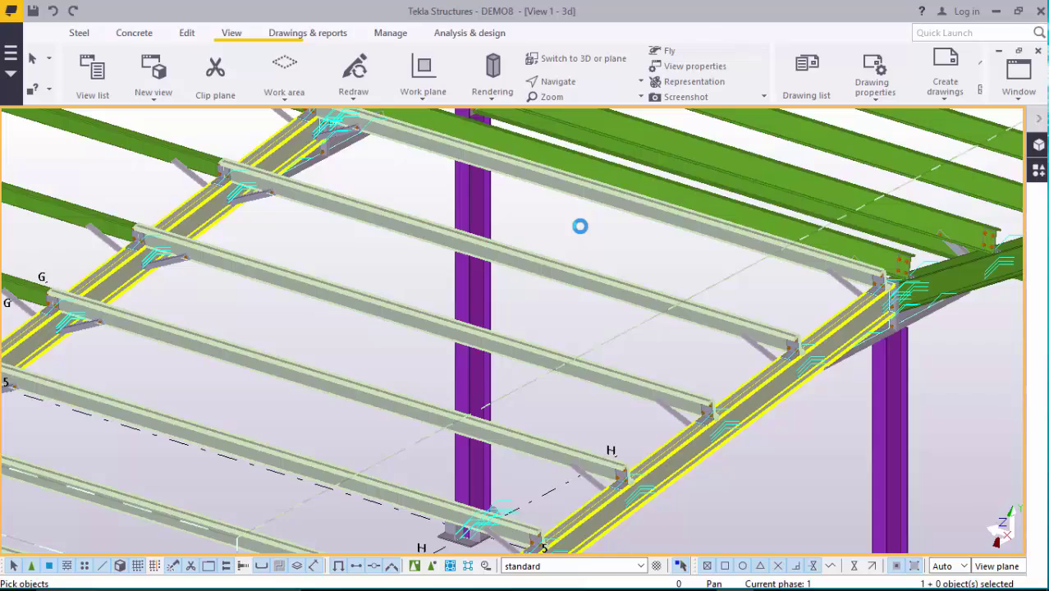
scroll(581, 228, "down", 4)
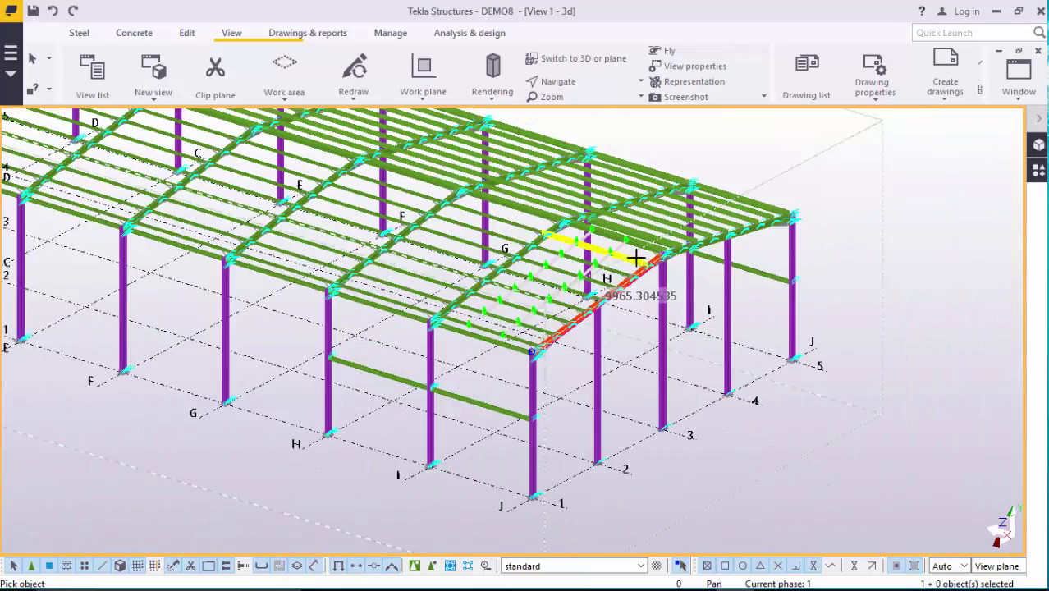
End the command and examine the new anti-sag bars between the purlins of the grid I to J bay
scroll(555, 248, "up", 5)
scroll(577, 249, "up", 3)
right_click(529, 216)
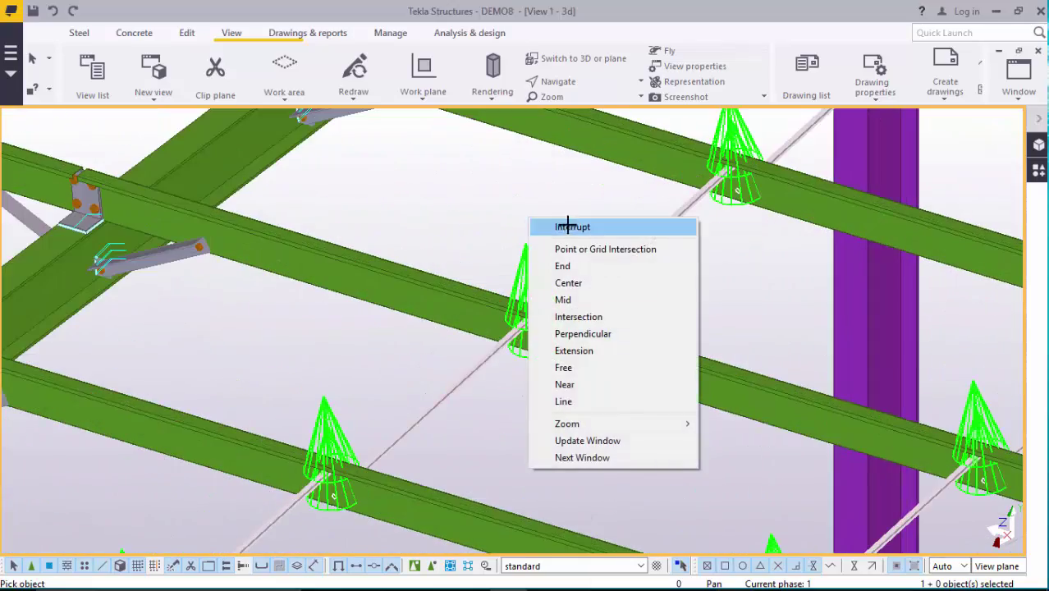
left_click(566, 227)
scroll(517, 213, "down", 4)
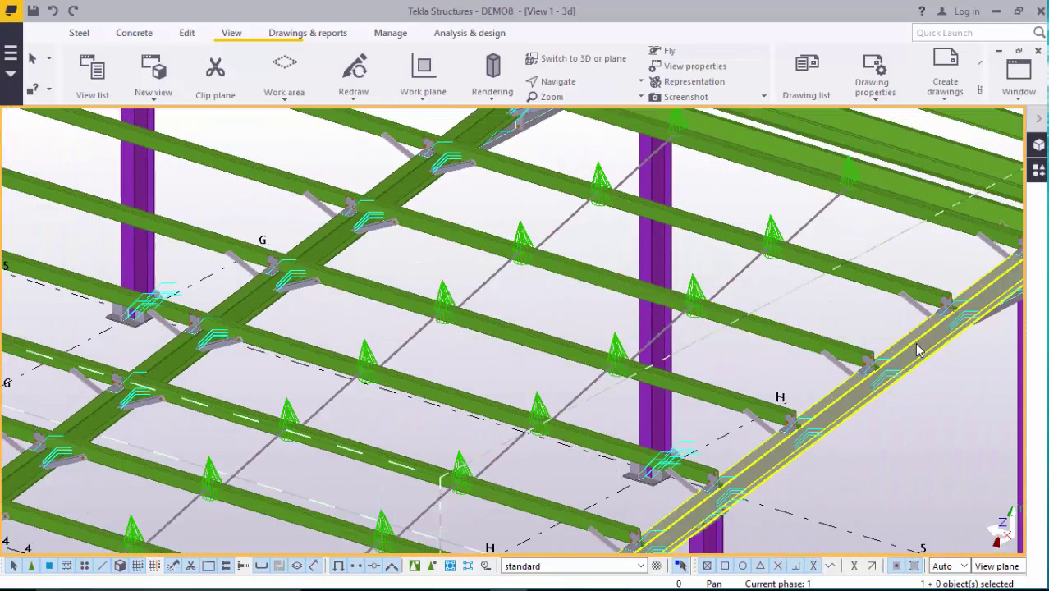
scroll(924, 349, "down", 3)
scroll(876, 181, "up", 2)
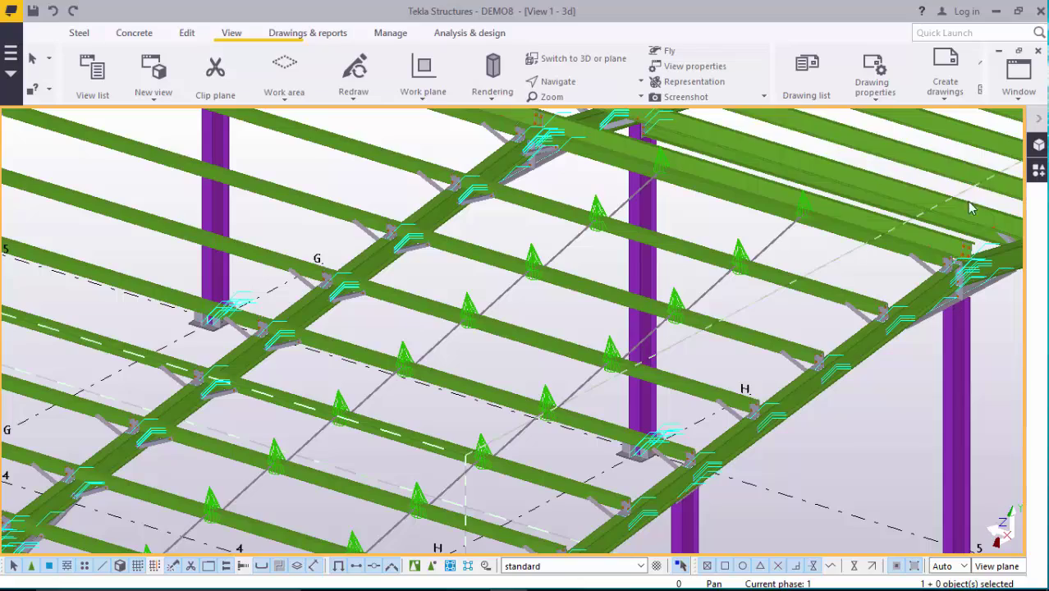
Start the Steel Sections Std. Anti-Sag Bay (23) component and pick the grid F and G rafters as its supports
left_click(1037, 173)
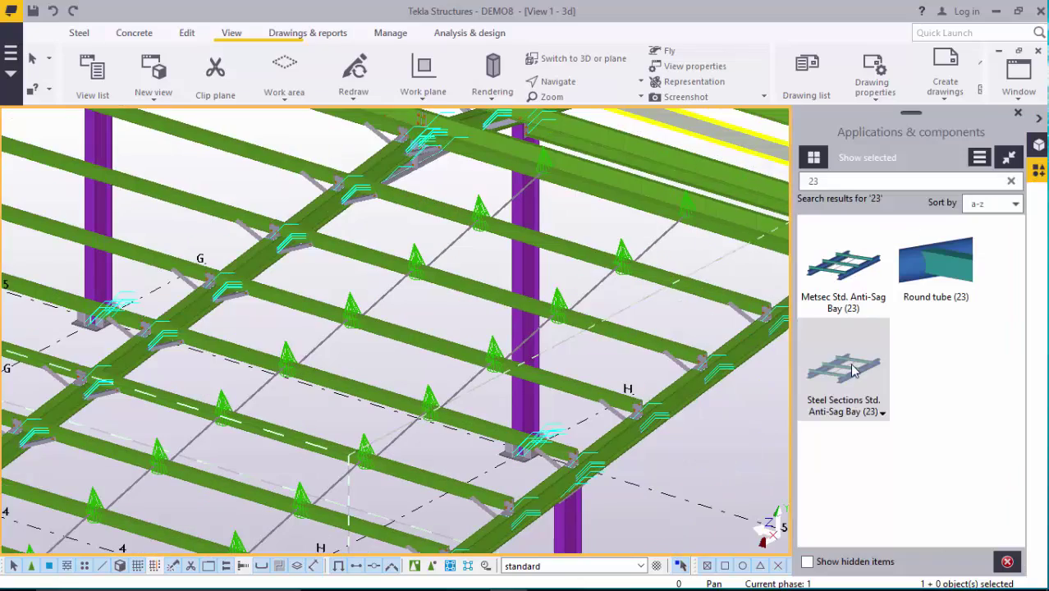
scroll(665, 328, "down", 4)
scroll(277, 323, "up", 4)
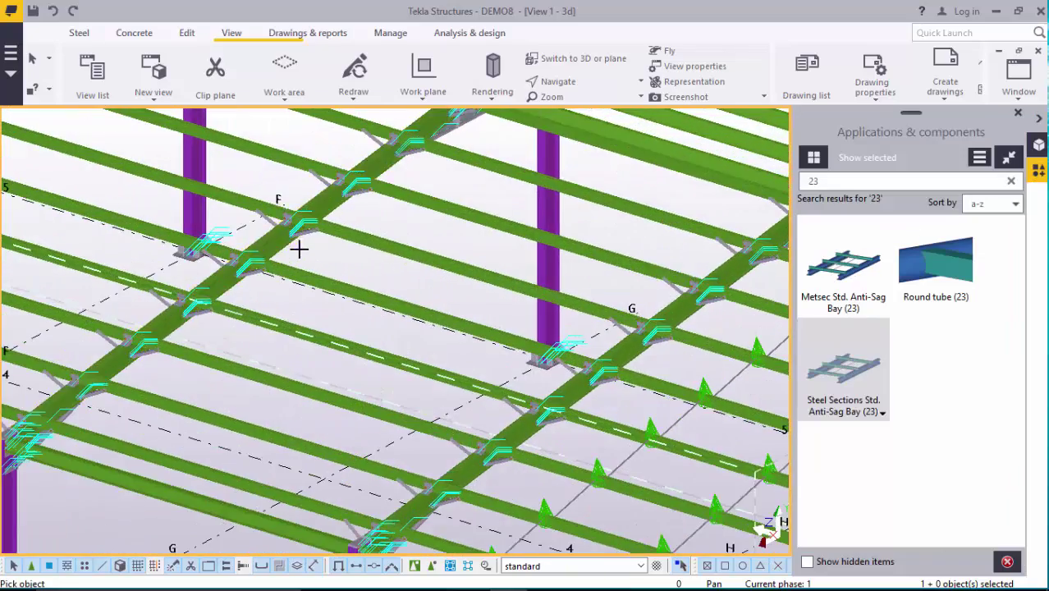
scroll(281, 244, "up", 3)
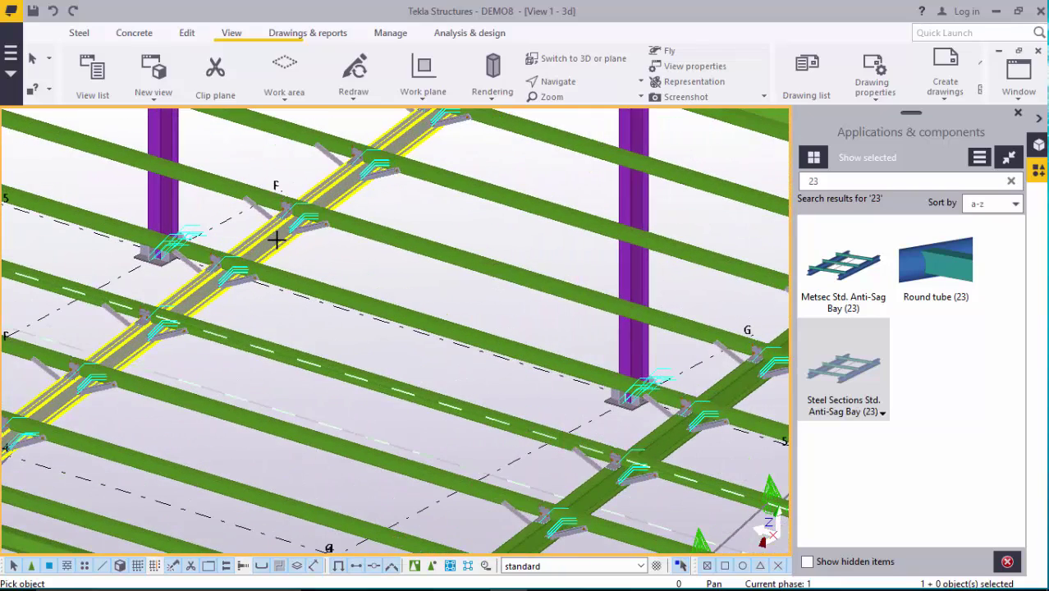
scroll(361, 275, "down", 1)
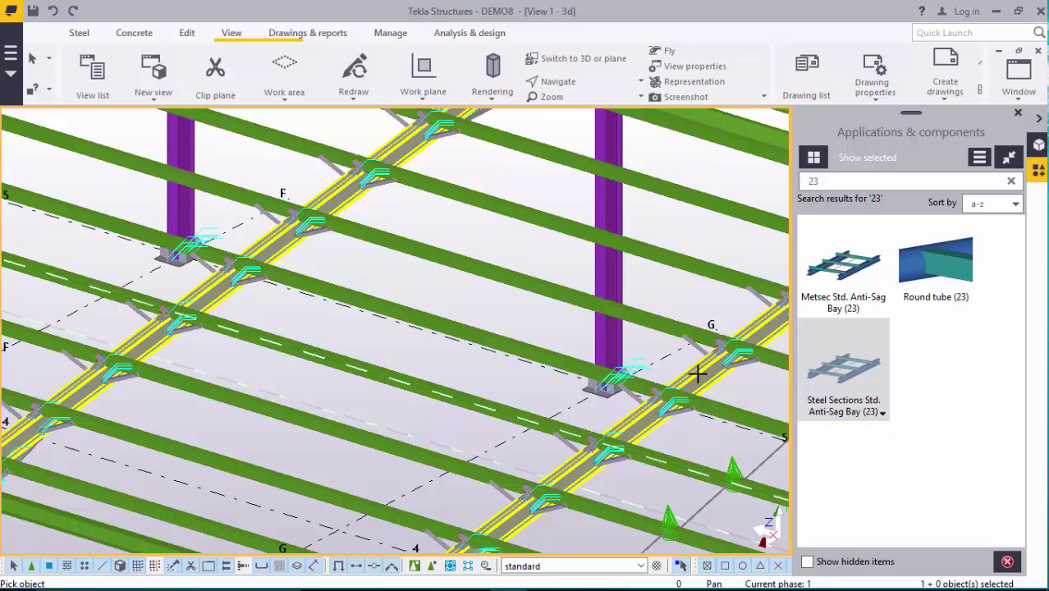
scroll(527, 285, "down", 2)
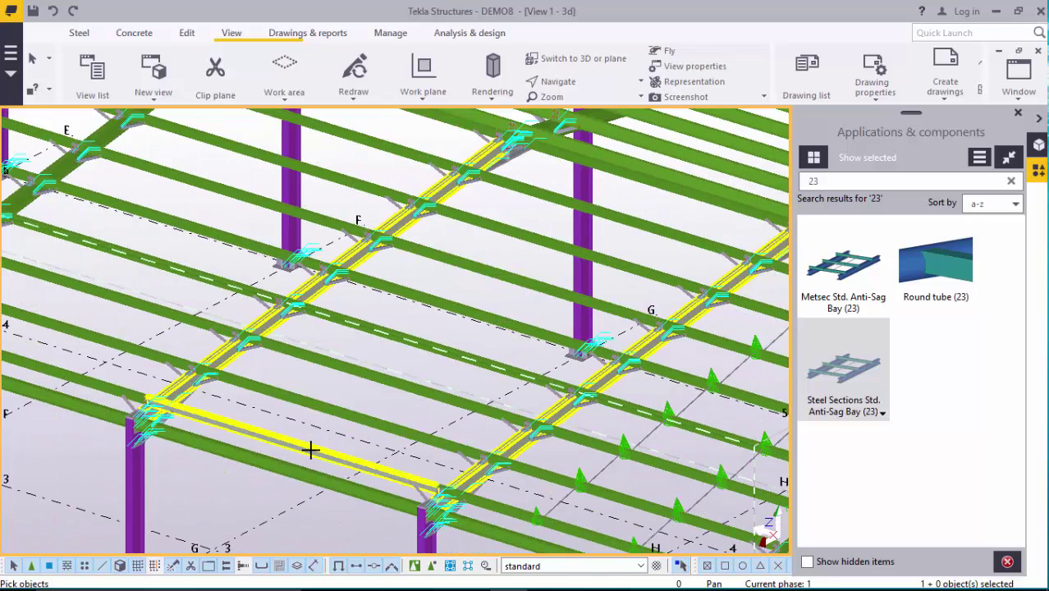
Include the purlins from eave to ridge between grids F and G, create the anti-sag bay and end the command
left_click(340, 433)
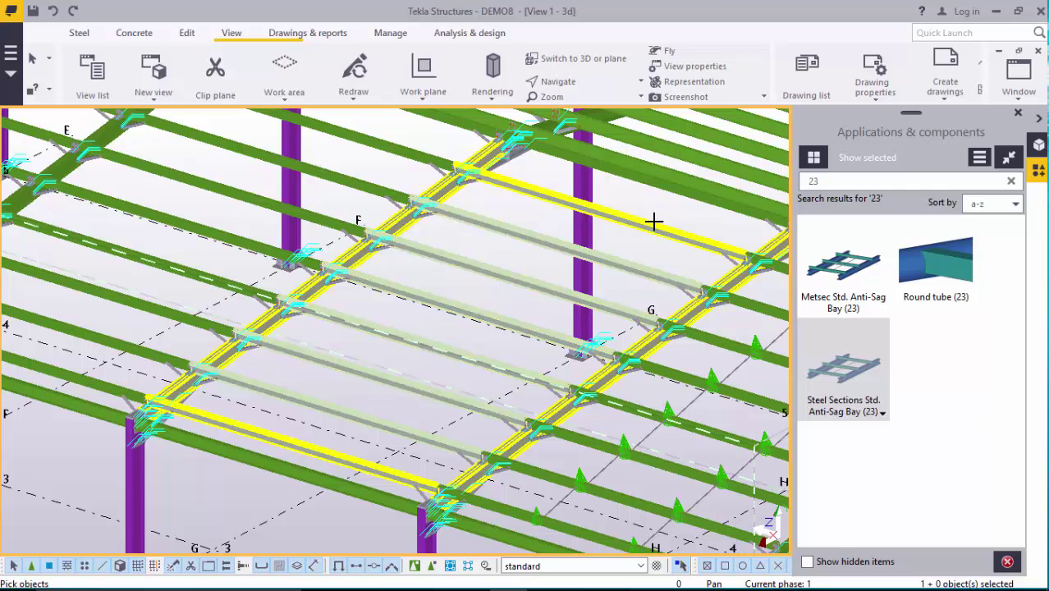
scroll(700, 184, "up", 3)
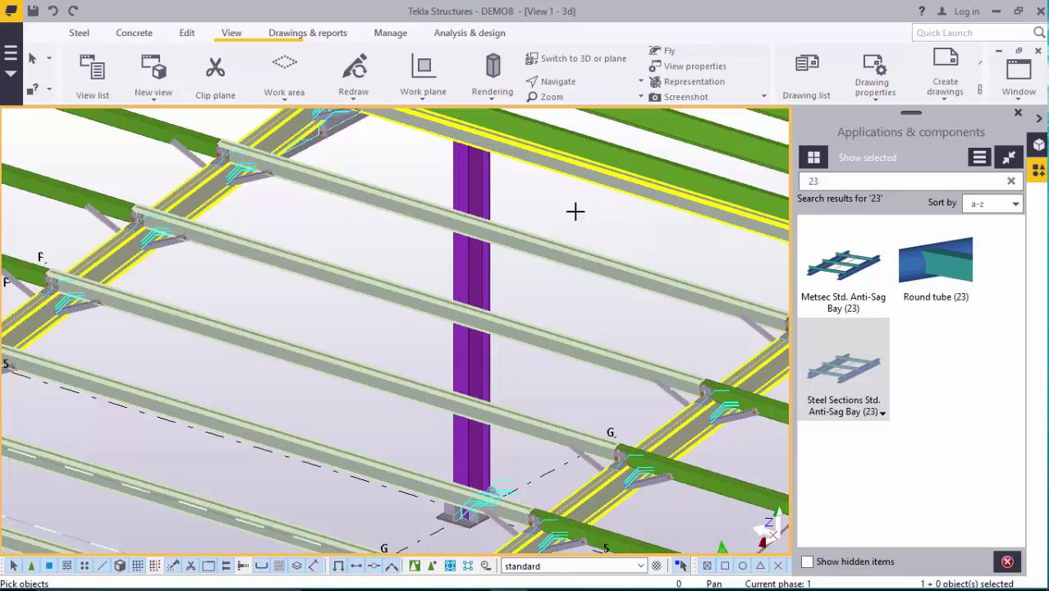
scroll(457, 244, "down", 3)
scroll(709, 236, "up", 5)
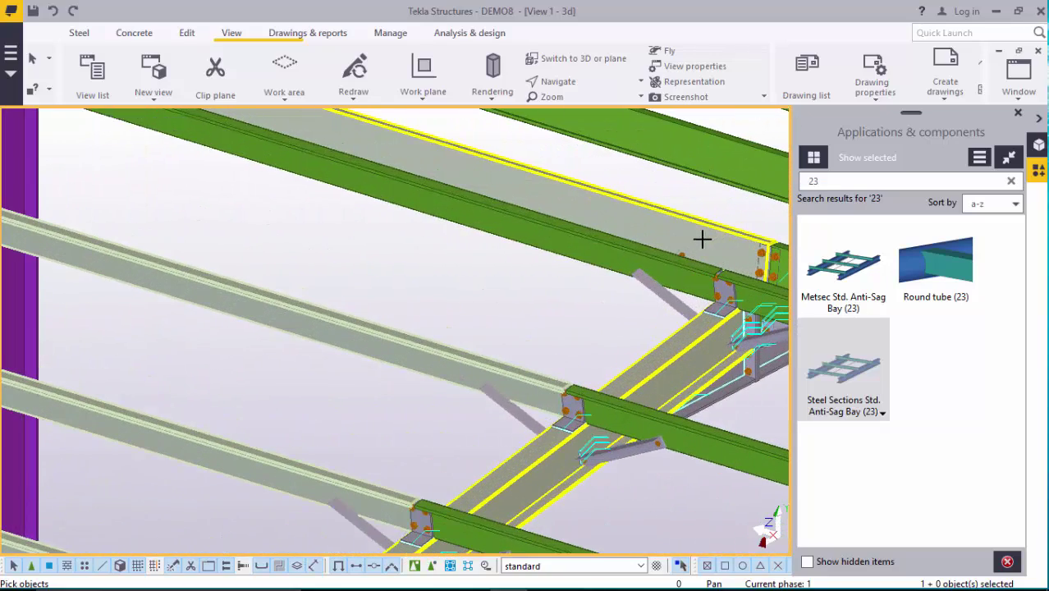
scroll(544, 239, "up", 1)
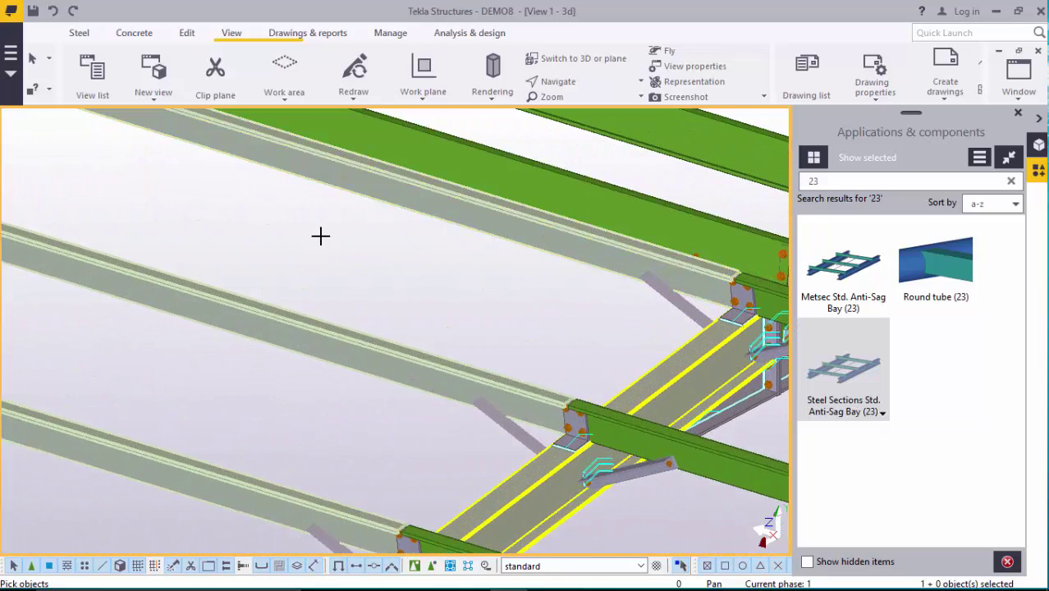
scroll(320, 236, "down", 2)
scroll(525, 328, "down", 3)
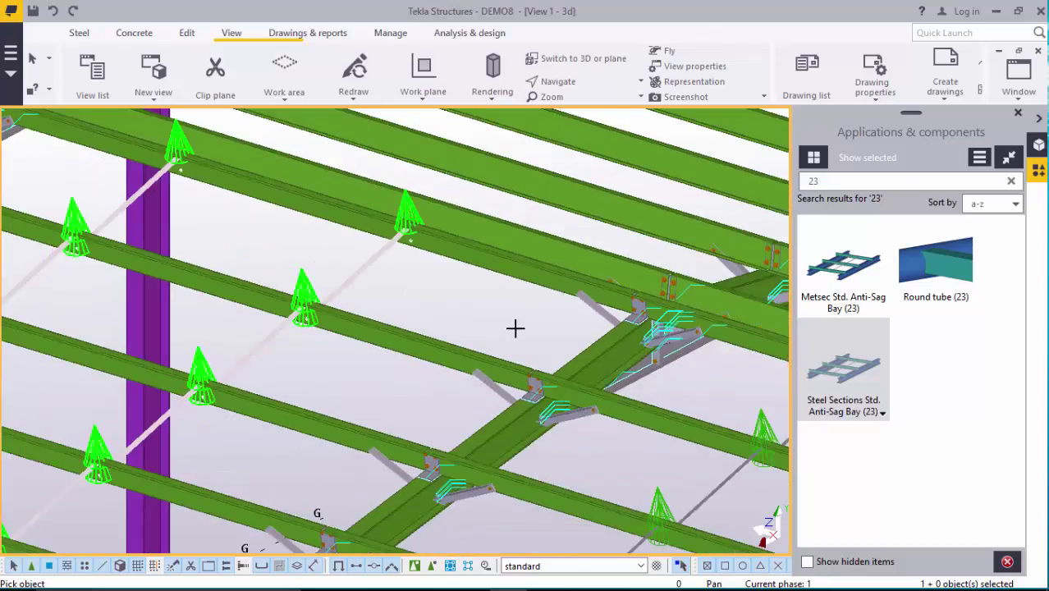
scroll(550, 329, "down", 4)
scroll(378, 300, "up", 4)
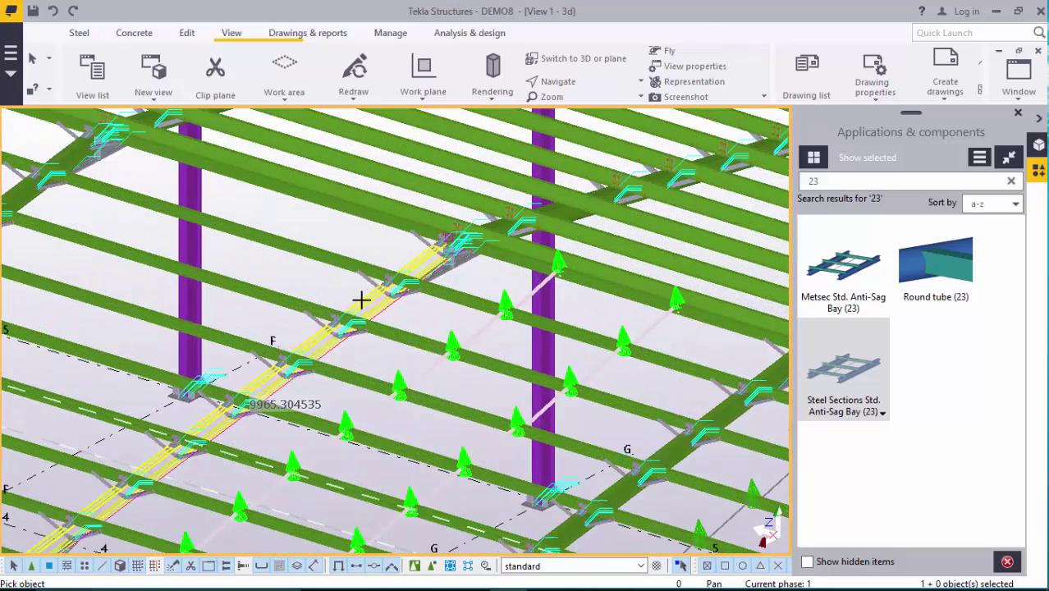
right_click(315, 275)
left_click(361, 285)
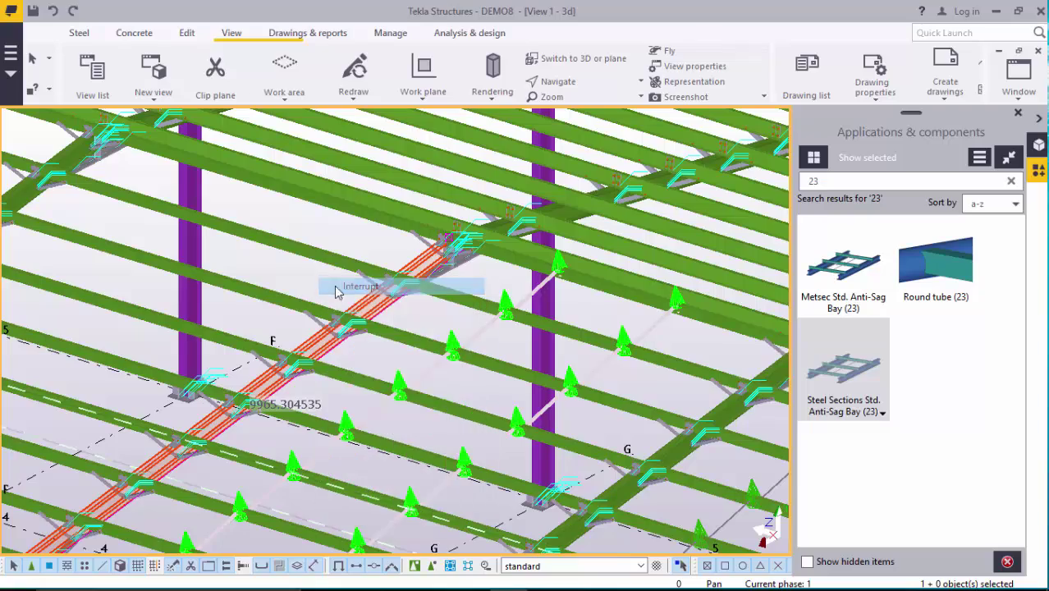
Restart the Steel Sections Std. Anti-Sag Bay (23) component and pick the grid E and F rafters as its supports
scroll(321, 281, "up", 2)
scroll(549, 370, "down", 3)
scroll(548, 370, "down", 3)
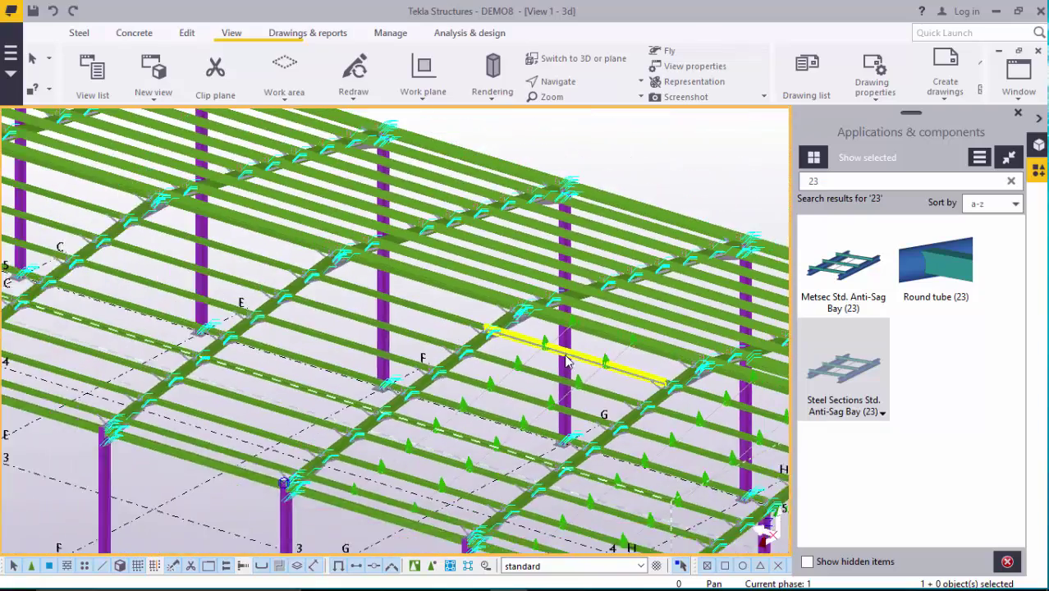
scroll(525, 369, "up", 2)
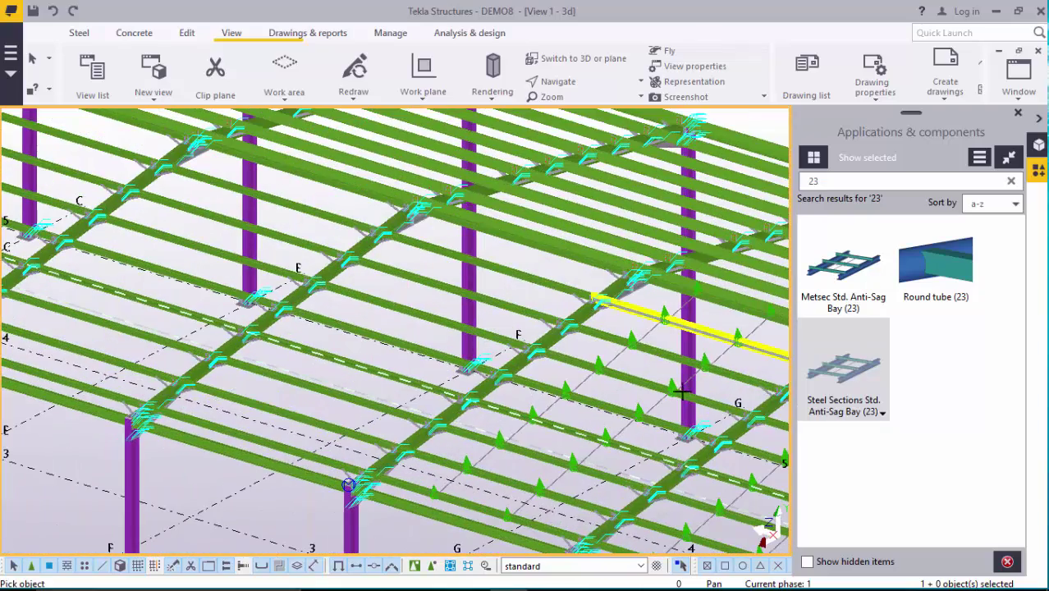
scroll(446, 429, "up", 3)
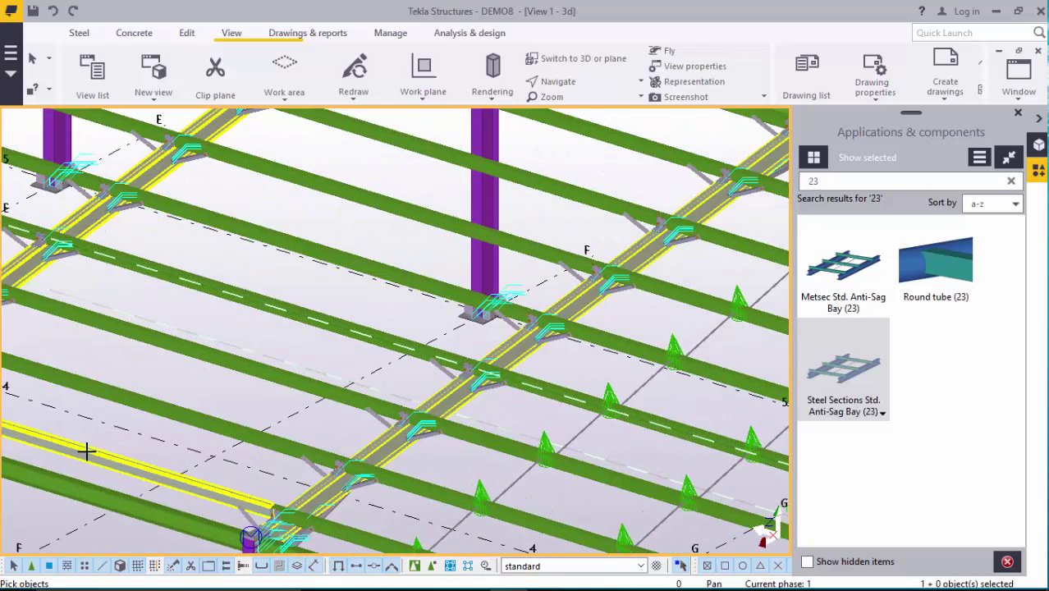
Include the purlins from eave to ridge between grids E and F, create the anti-sag bay and end the command
left_click(135, 394)
left_click(195, 351)
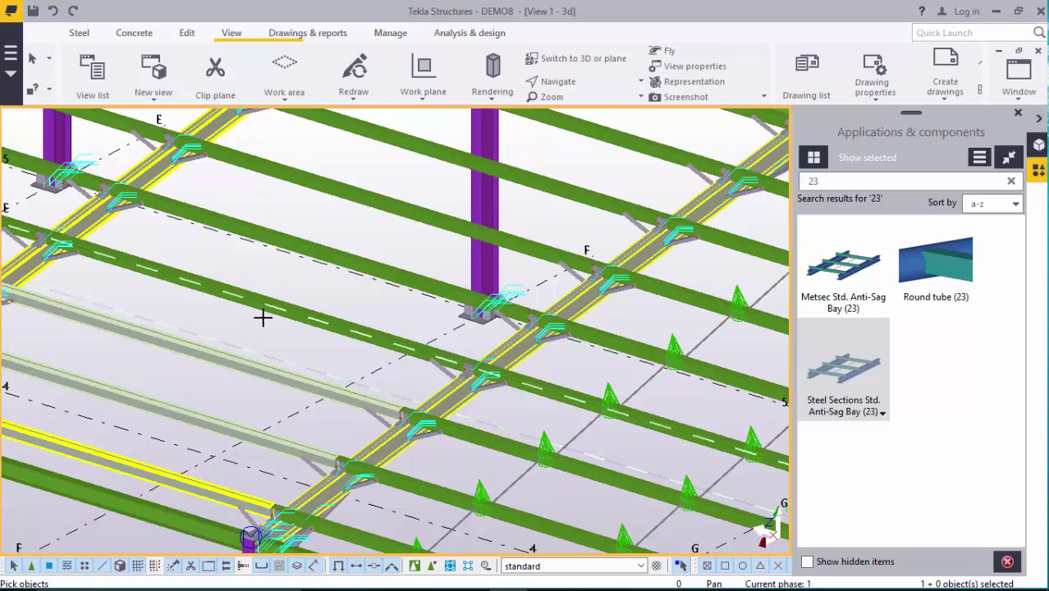
left_click(268, 302)
left_click(289, 248)
left_click(377, 199)
scroll(243, 360, "down", 3)
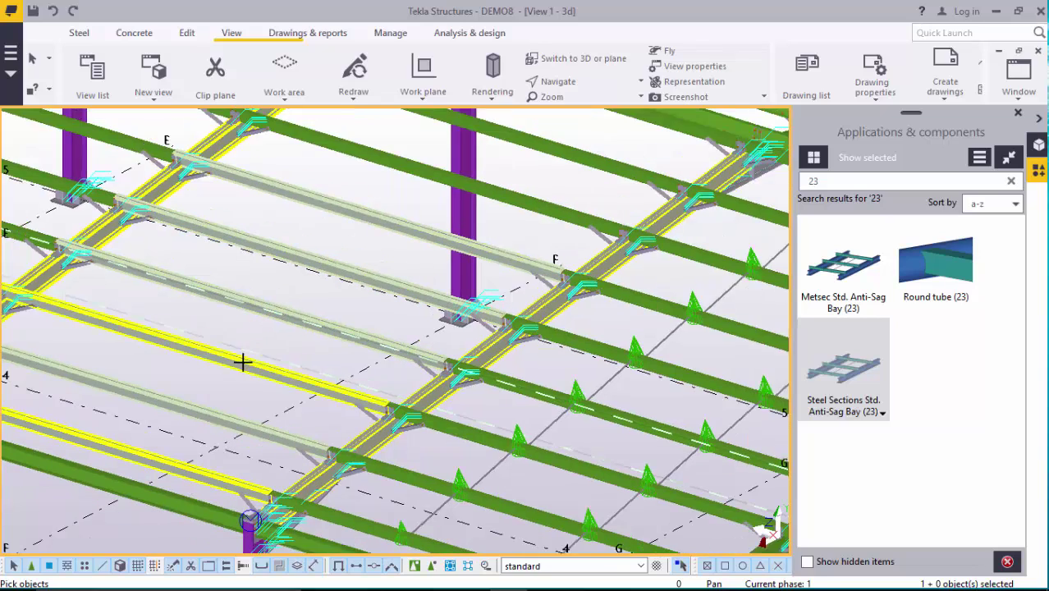
left_click(373, 200)
left_click(503, 189)
scroll(366, 330, "down", 1)
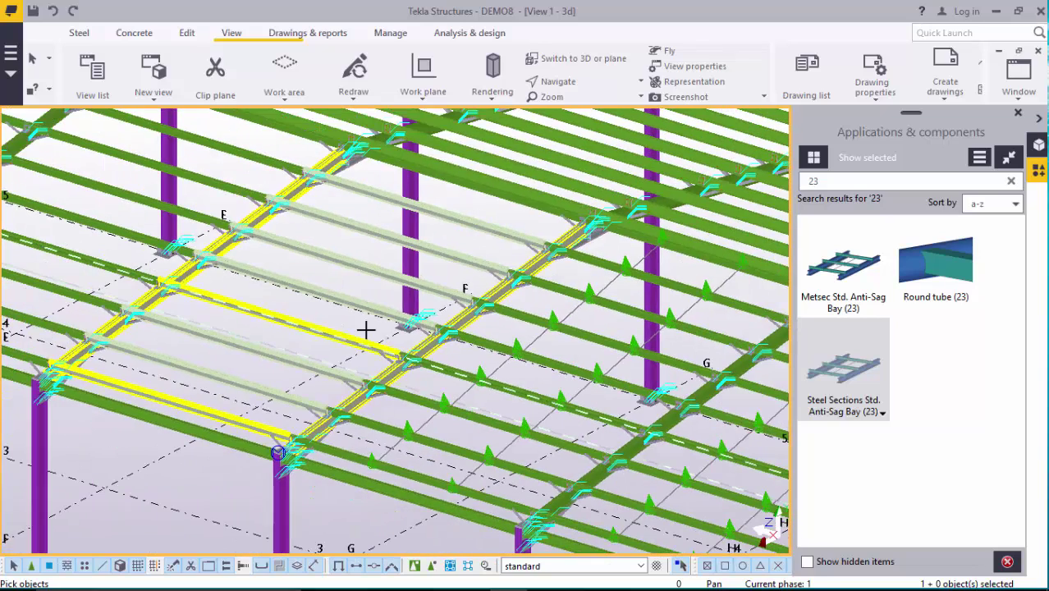
scroll(544, 177, "up", 4)
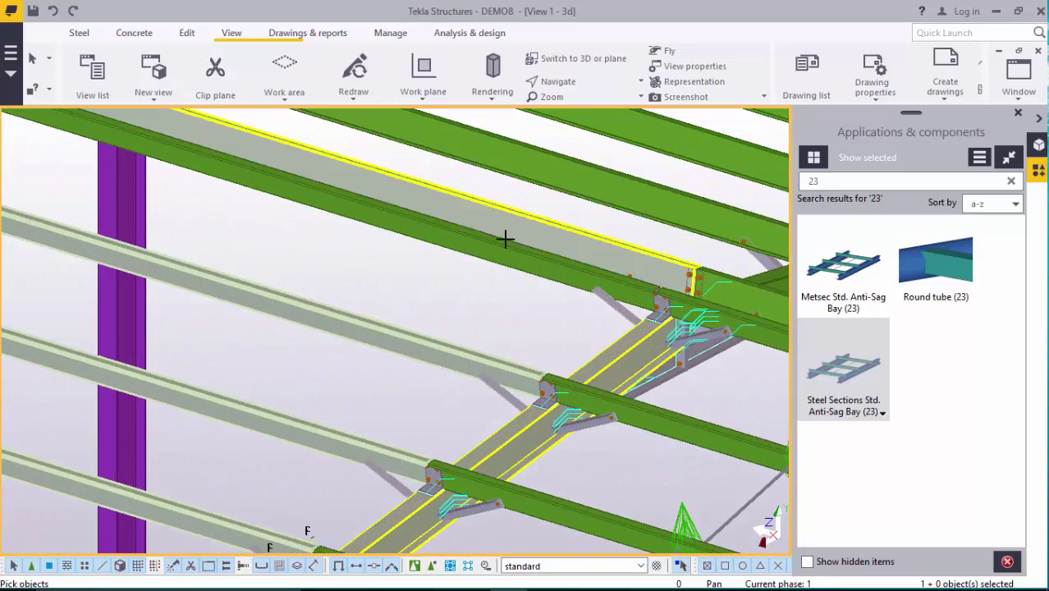
left_click(484, 238)
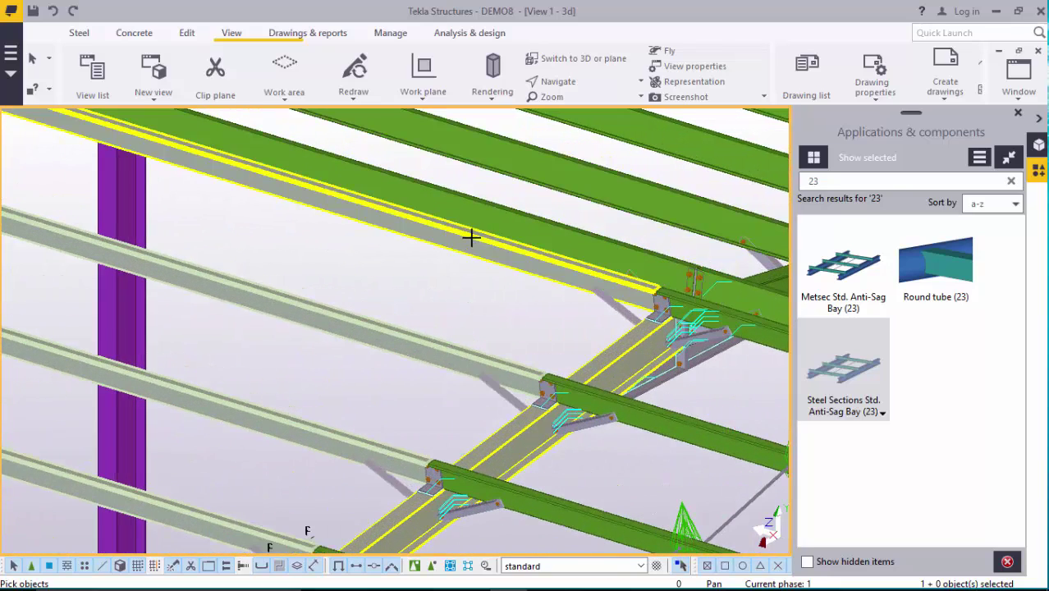
middle_click(320, 247)
right_click(302, 238)
left_click(347, 247)
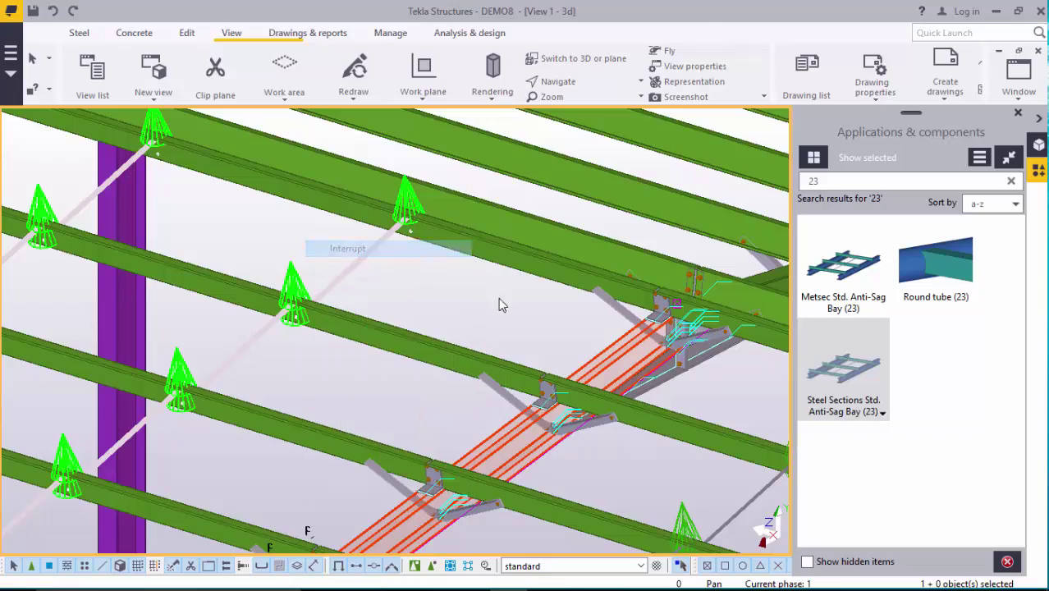
Restart the Steel Sections Std. Anti-Sag Bay (23) component and pick the grid C and E rafters as its supports
scroll(509, 324, "down", 8)
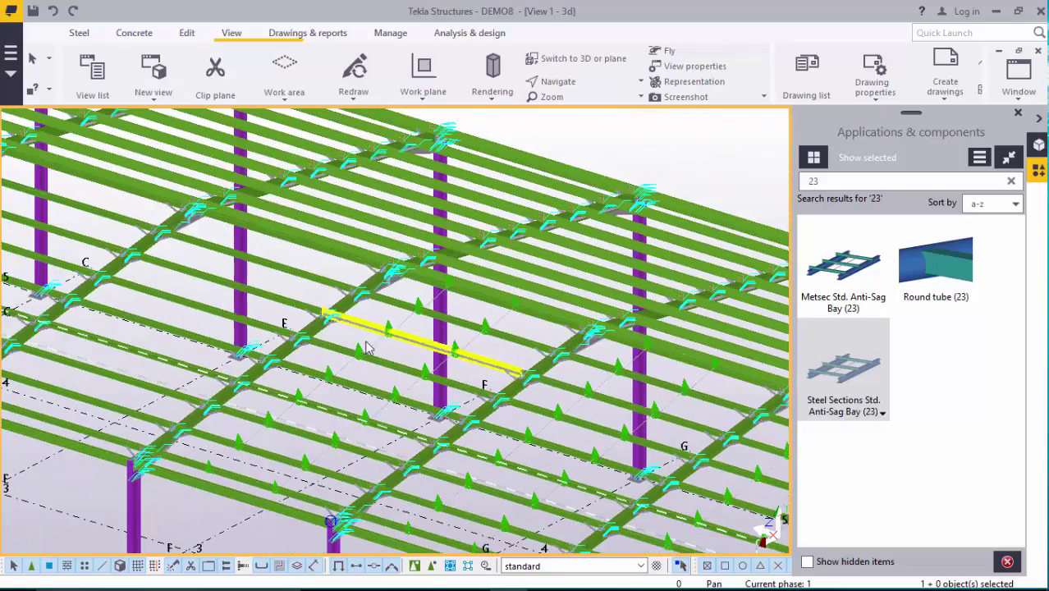
scroll(367, 348, "up", 6)
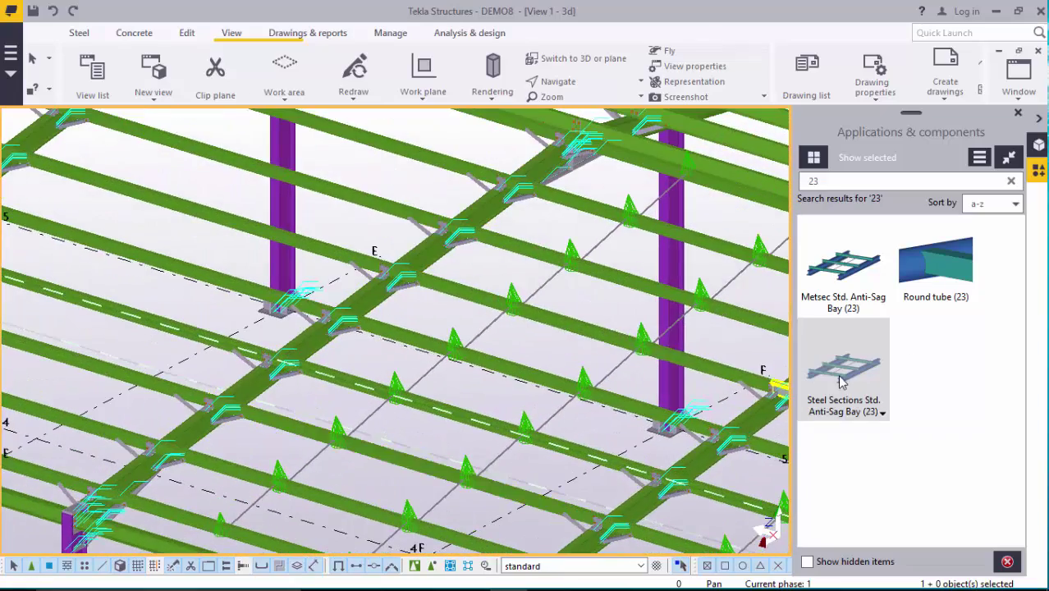
scroll(588, 340, "down", 4)
scroll(269, 274, "up", 5)
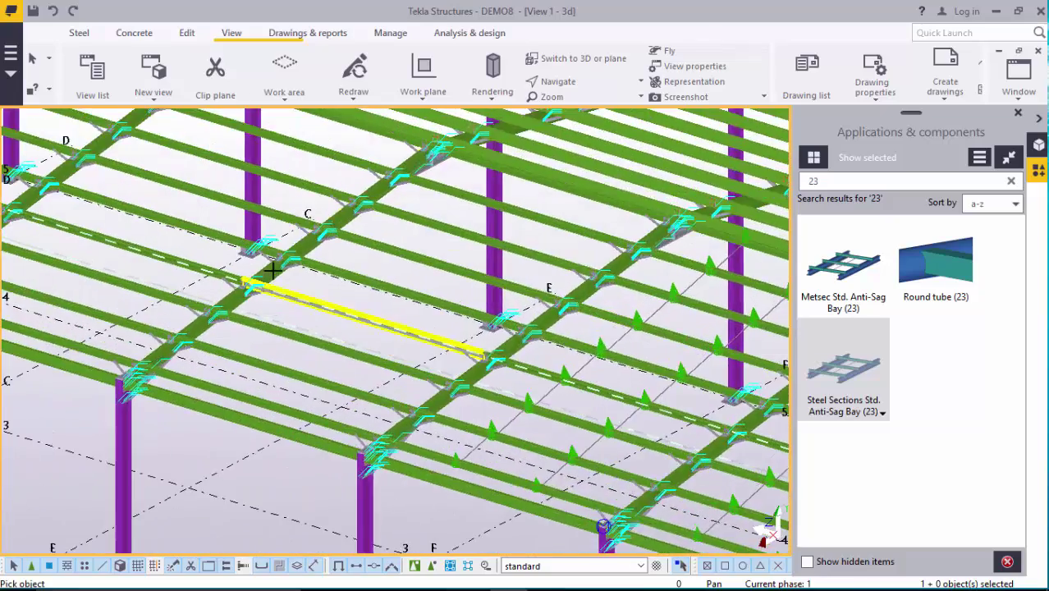
scroll(258, 242, "up", 1)
scroll(257, 241, "down", 4)
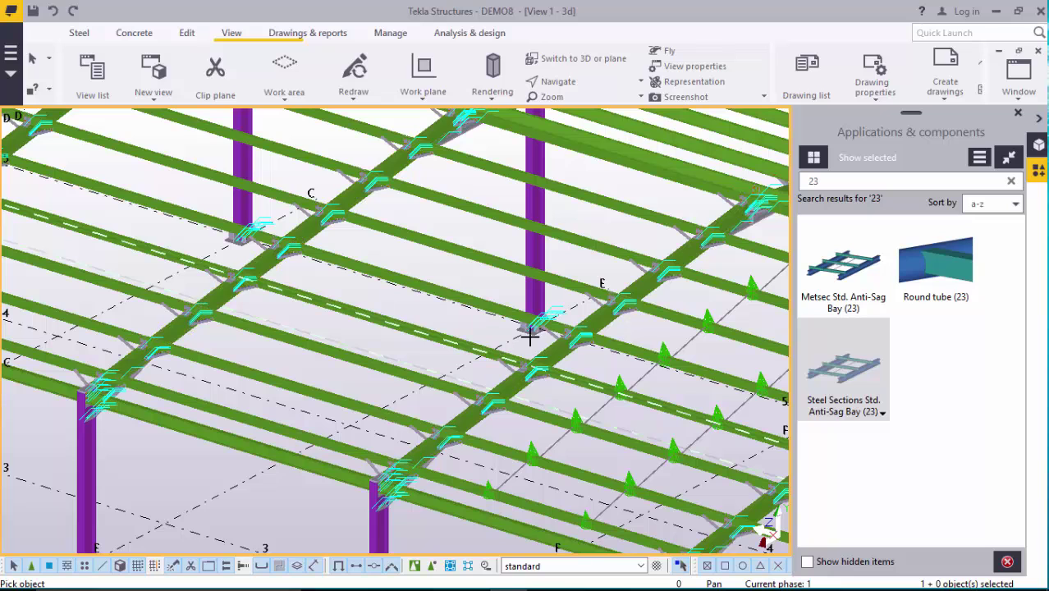
scroll(271, 263, "up", 2)
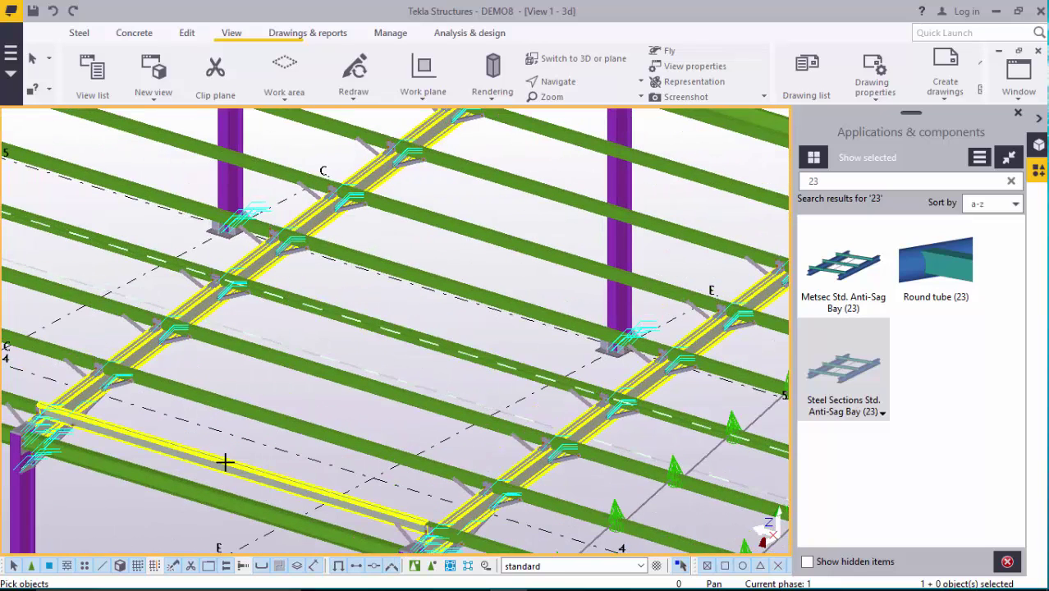
Include the purlins from eave to ridge between grids C and E, create the anti-sag bay and end the command
left_click(331, 389)
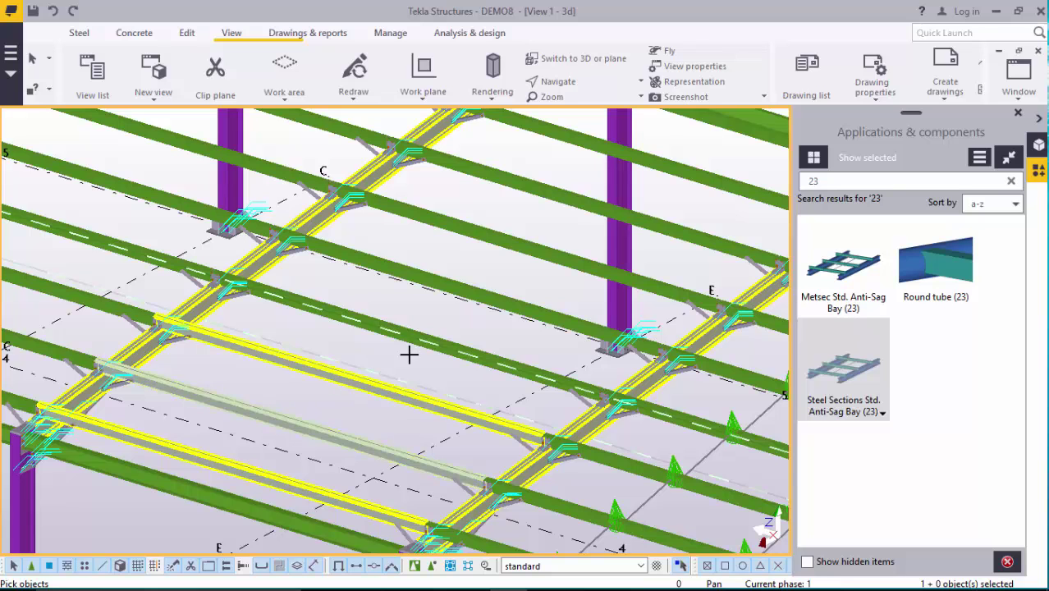
left_click(420, 348)
left_click(486, 299)
left_click(523, 248)
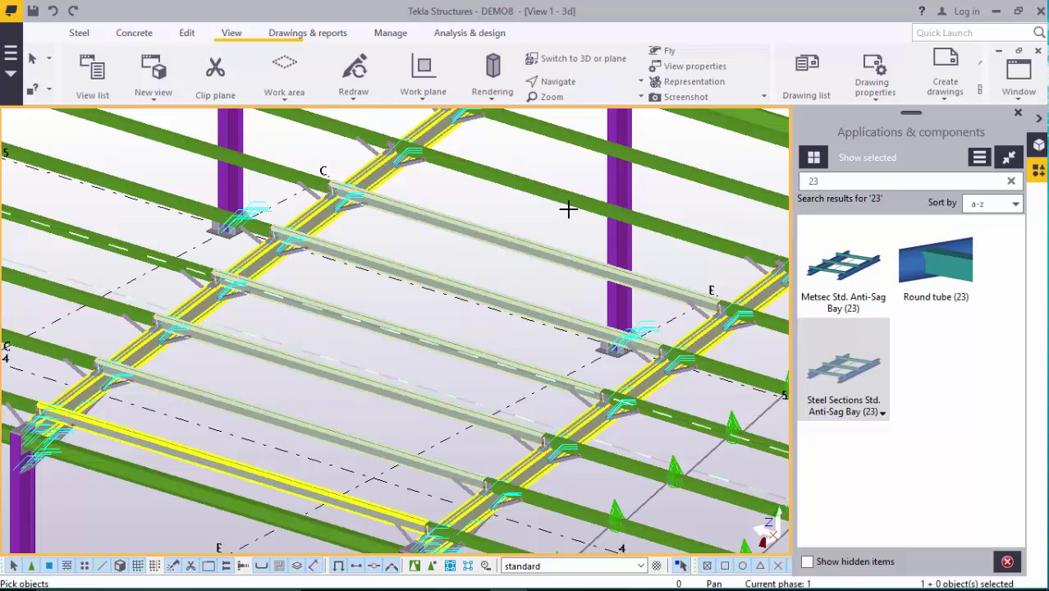
middle_click_drag(501, 296, 665, 239)
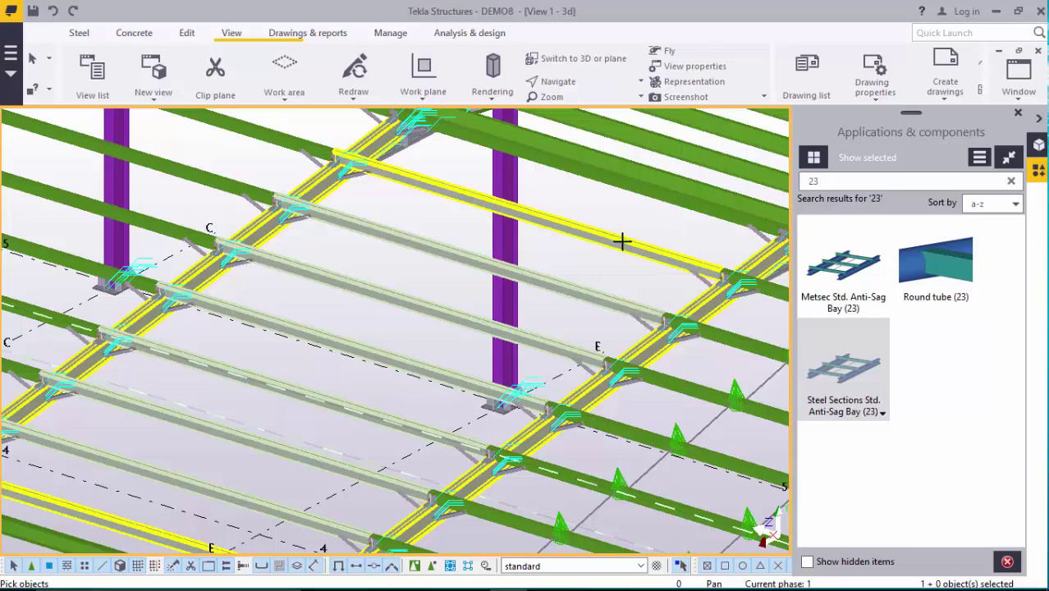
scroll(622, 240, "down", 3)
scroll(468, 290, "up", 5)
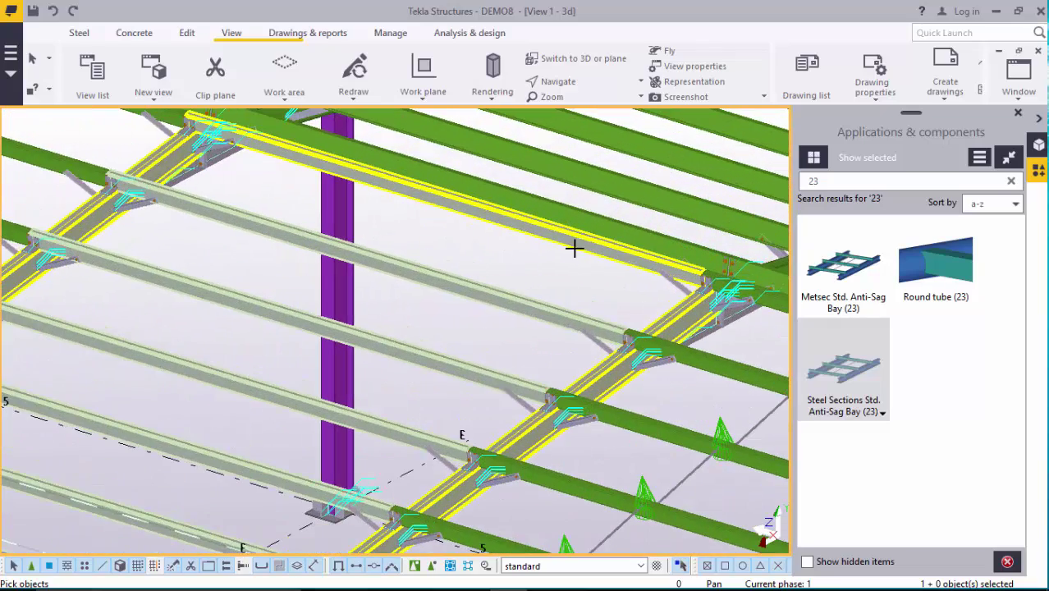
scroll(577, 240, "up", 1)
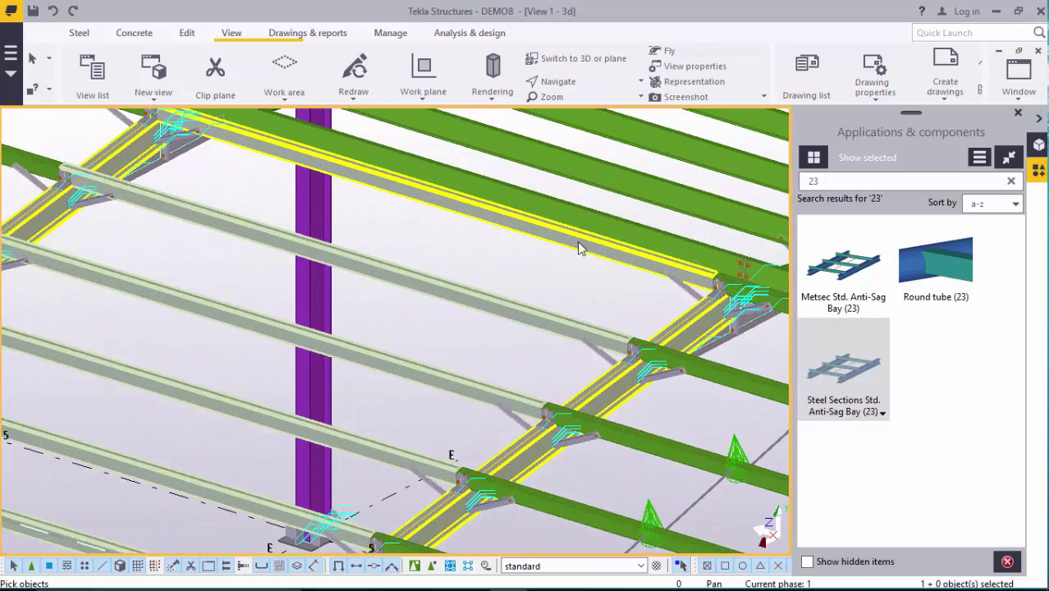
scroll(491, 261, "down", 5)
scroll(405, 286, "up", 2)
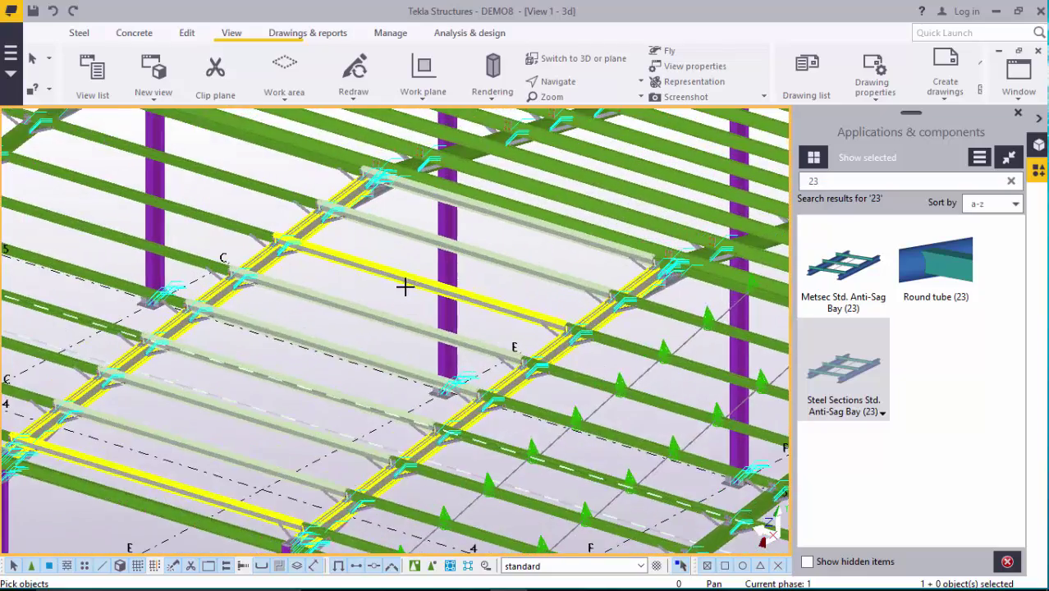
scroll(394, 291, "up", 3)
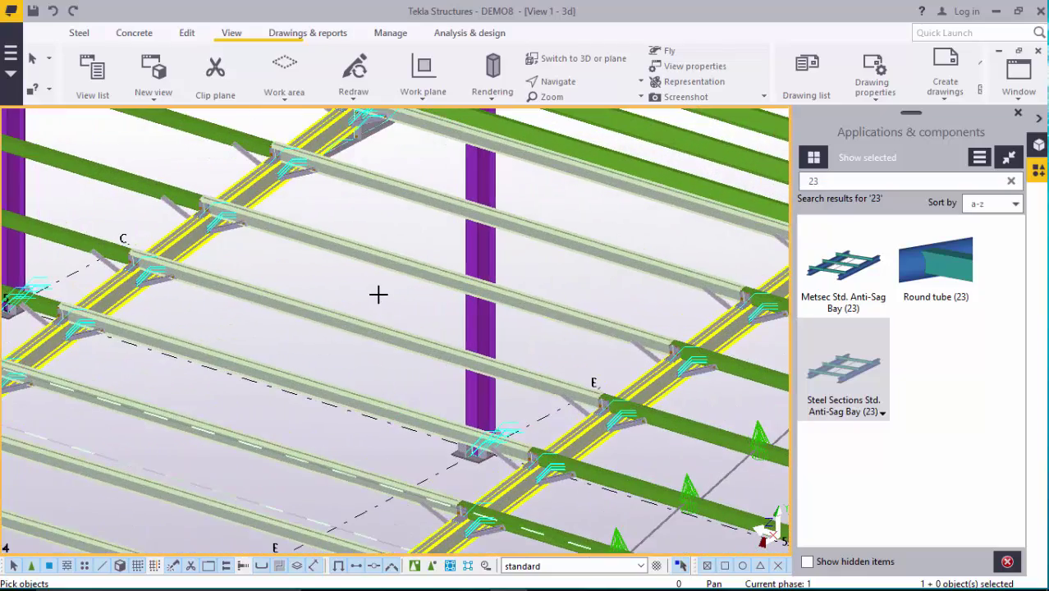
scroll(379, 303, "down", 2)
scroll(480, 288, "down", 4)
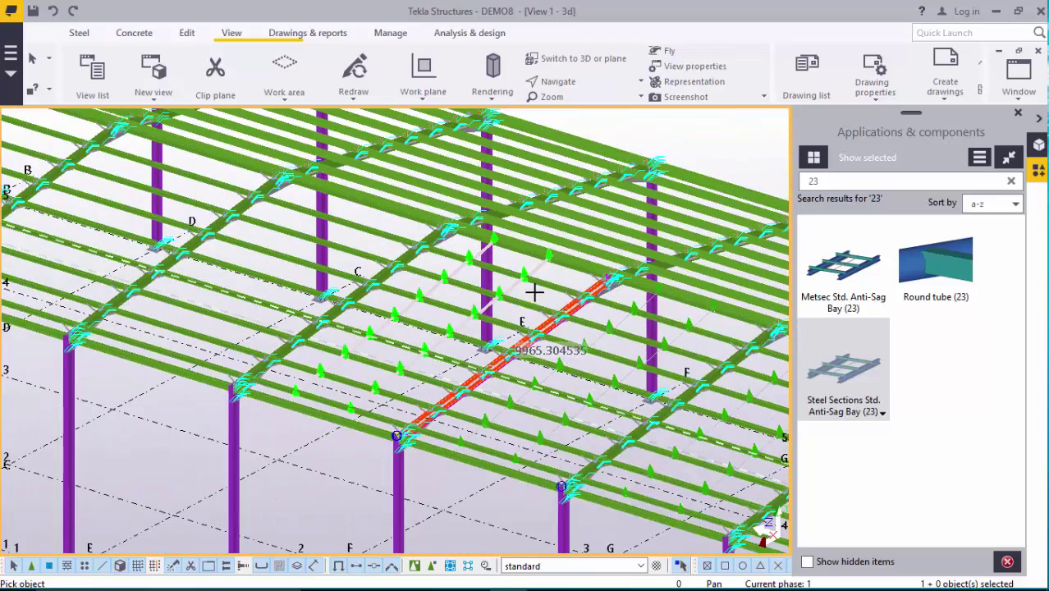
right_click(533, 292)
left_click(562, 301)
scroll(541, 292, "up", 4)
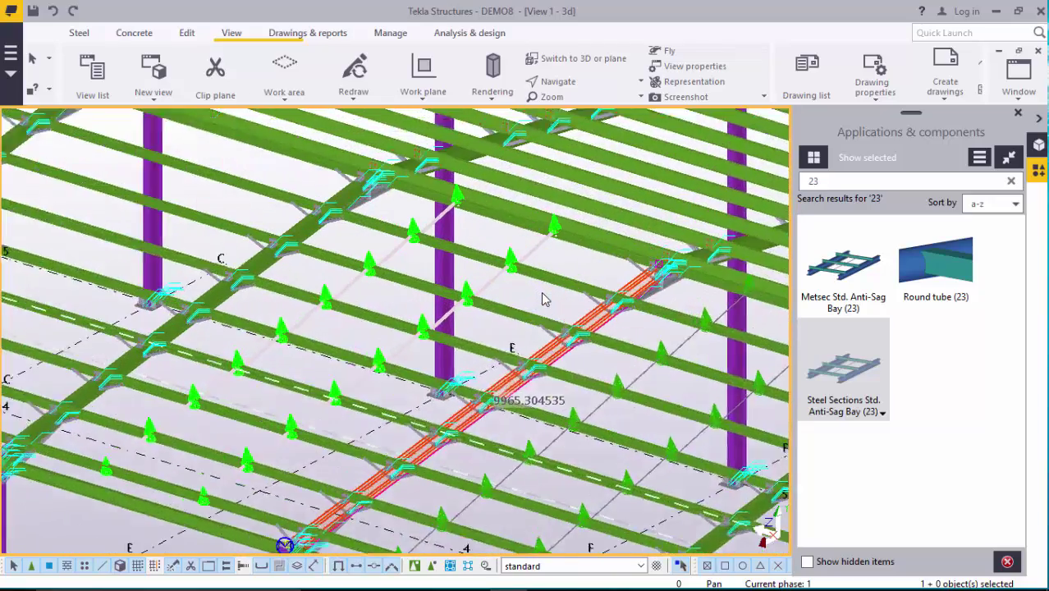
Restart the Steel Sections Std. Anti-Sag Bay (23) component and pick the grid C and D rafters as its supports
scroll(541, 294, "down", 3)
scroll(750, 356, "down", 1)
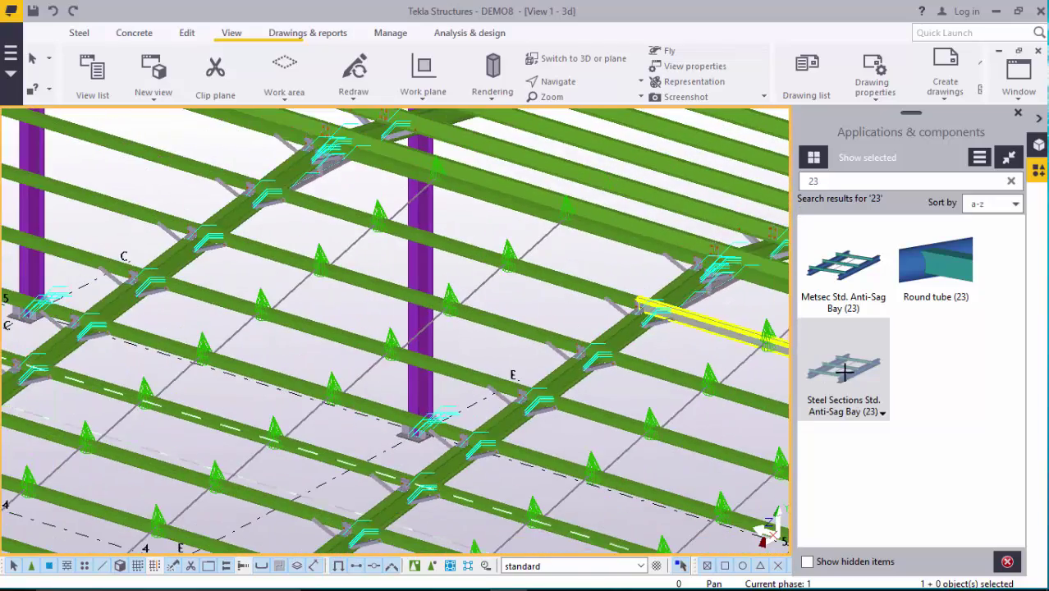
scroll(633, 336, "down", 3)
scroll(211, 300, "up", 4)
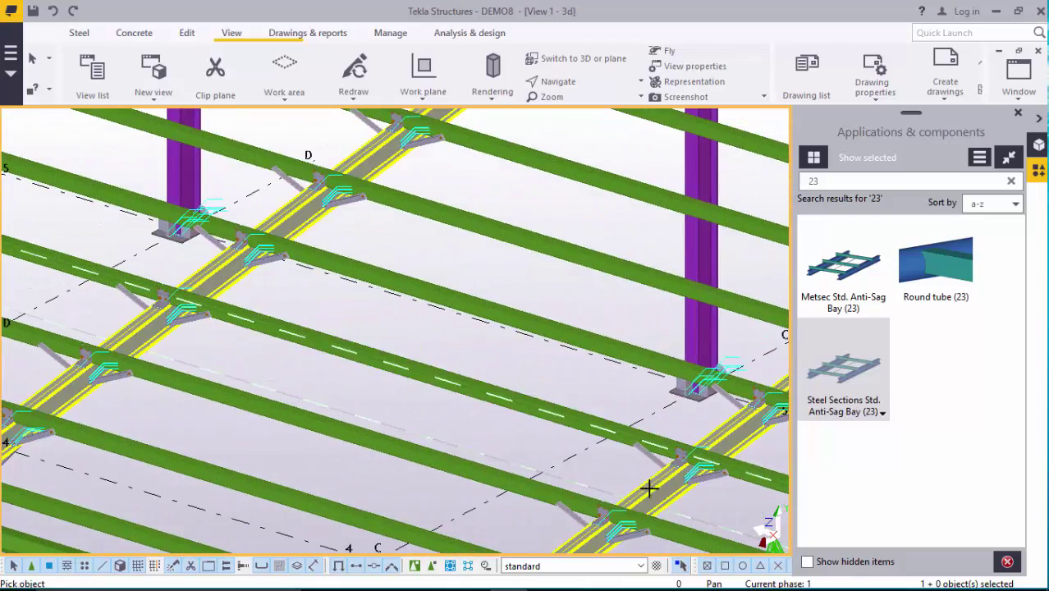
Include the purlins from eave to ridge between grids C and D, create the anti-sag bay and end the command
scroll(419, 349, "down", 3)
scroll(353, 328, "up", 2)
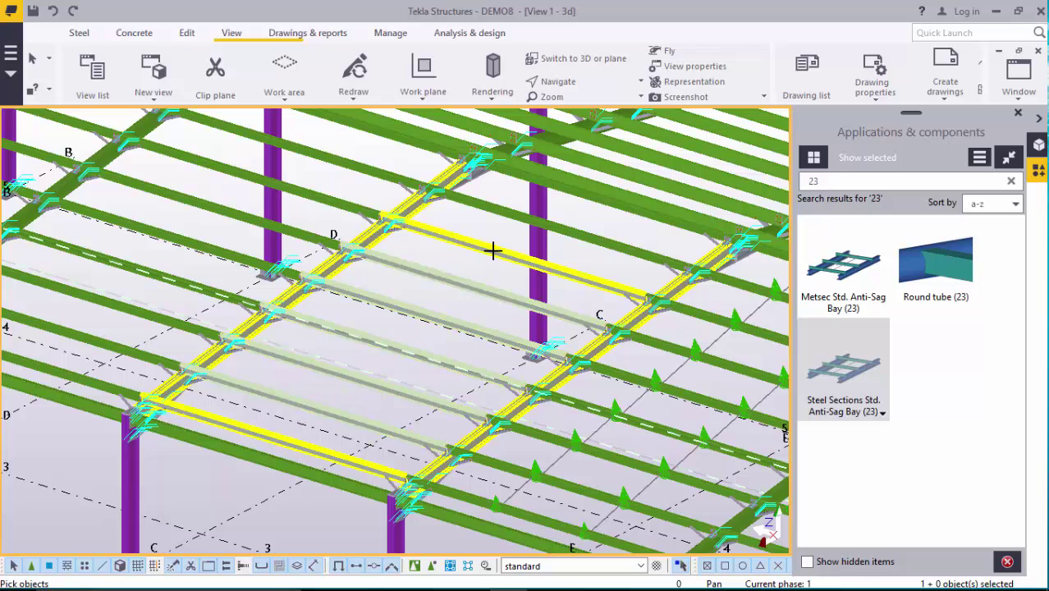
scroll(593, 218, "up", 5)
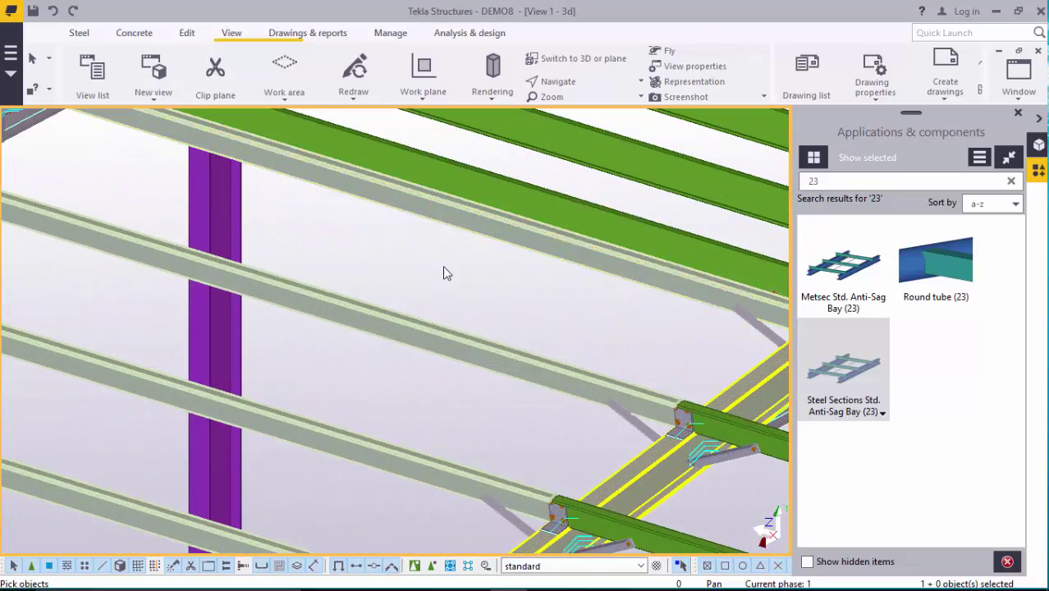
scroll(444, 271, "down", 8)
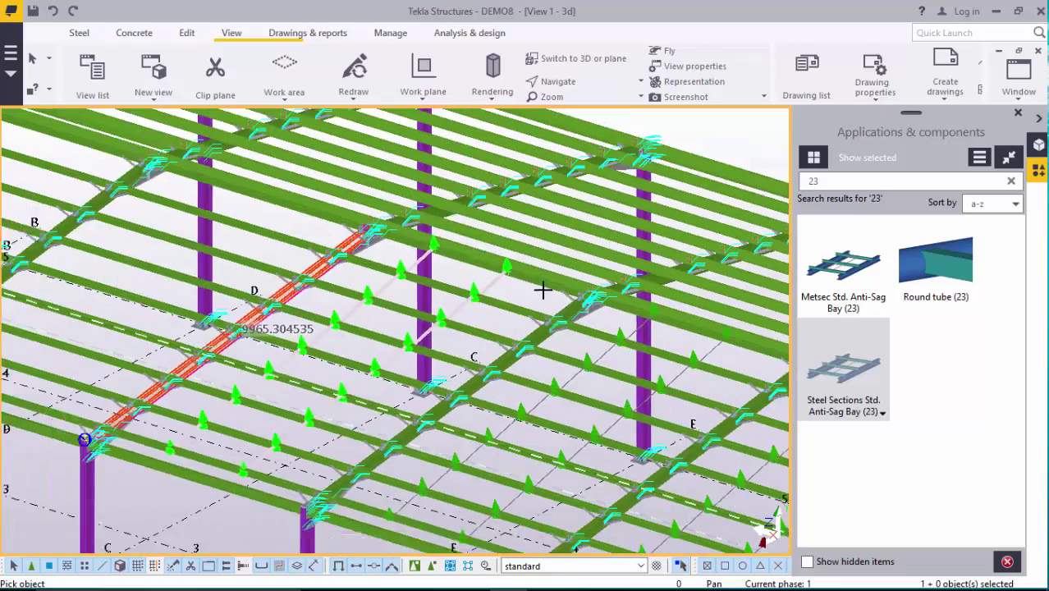
scroll(329, 259, "up", 4)
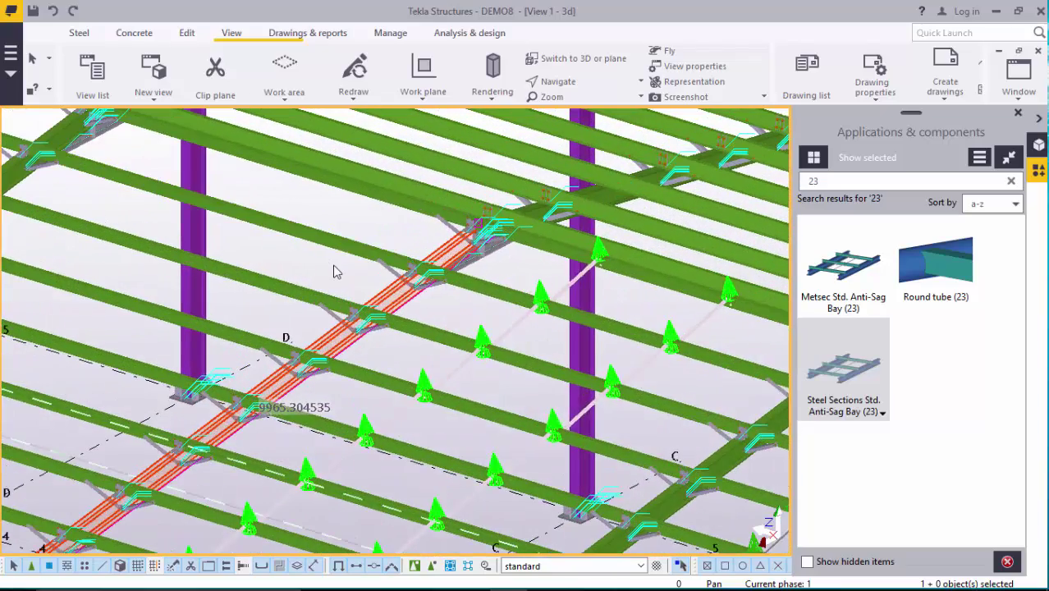
Restart the Steel Sections Std. Anti-Sag Bay (23) component and pick the grid D and B rafters as its supports
scroll(648, 324, "down", 4)
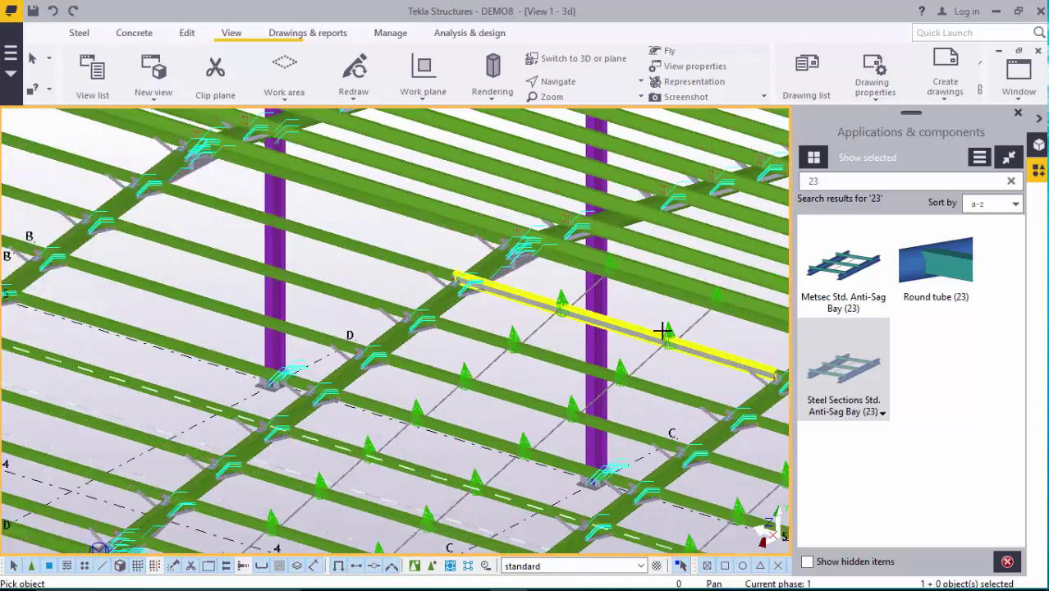
scroll(390, 367, "up", 2)
scroll(391, 367, "up", 3)
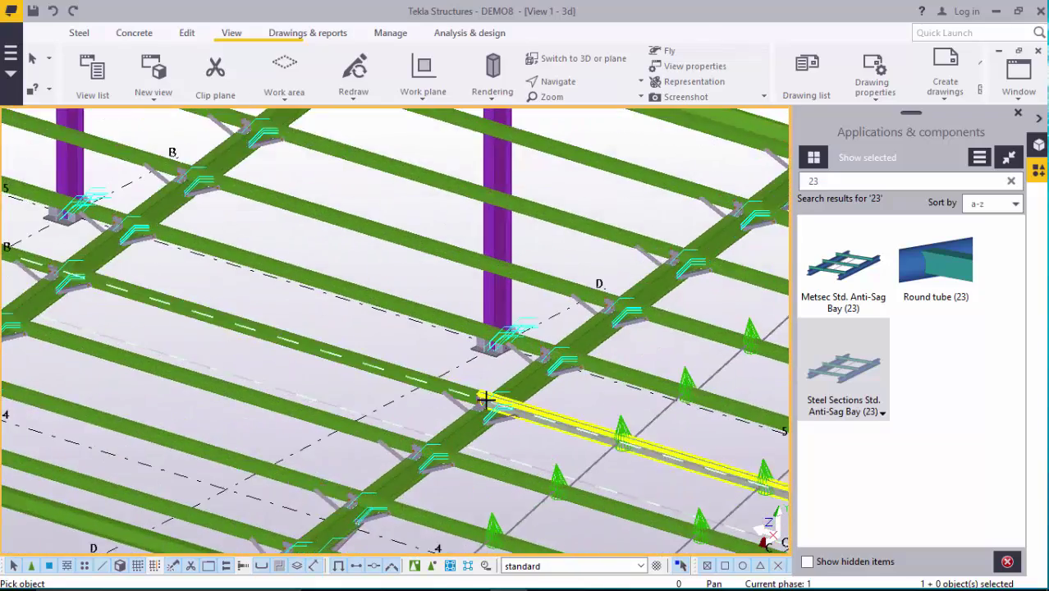
scroll(535, 395, "down", 2)
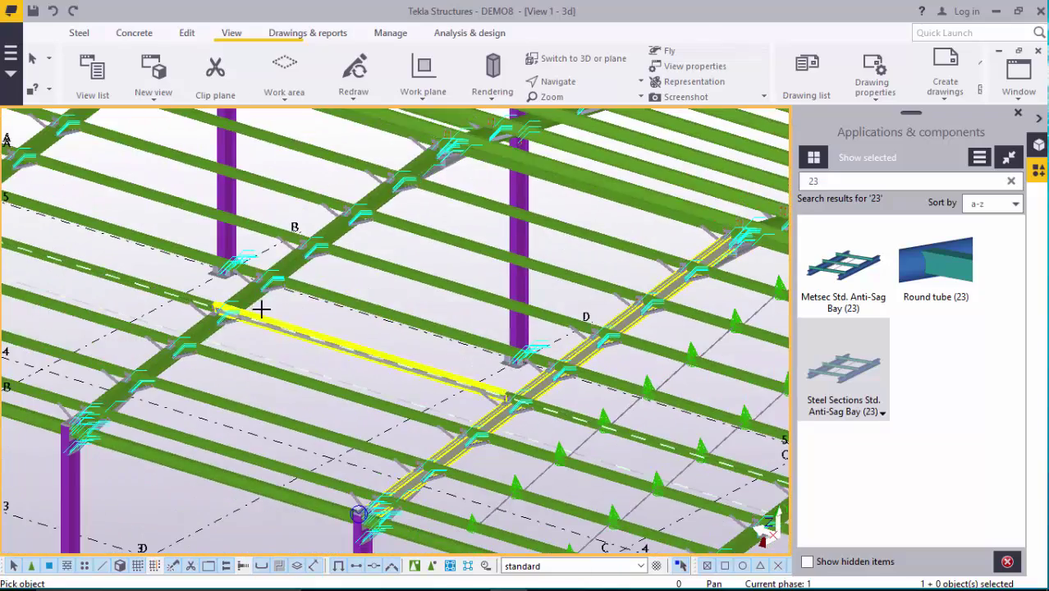
Include the purlins from eave to ridge between grids B and D, create the anti-sag bay and end the command
scroll(256, 299, "up", 3)
scroll(267, 284, "down", 3)
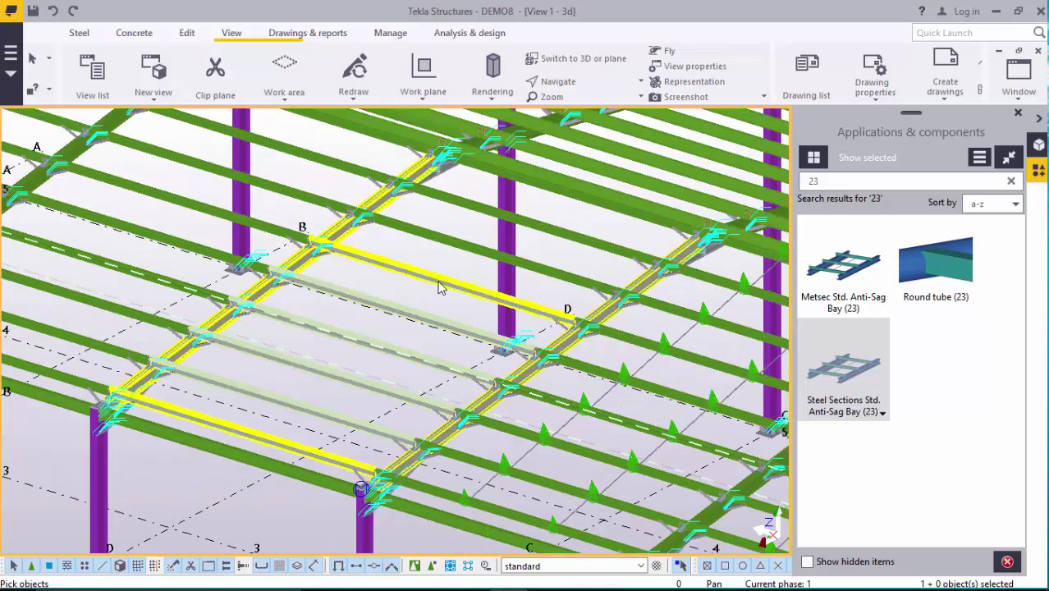
scroll(307, 335, "down", 3)
scroll(452, 274, "up", 5)
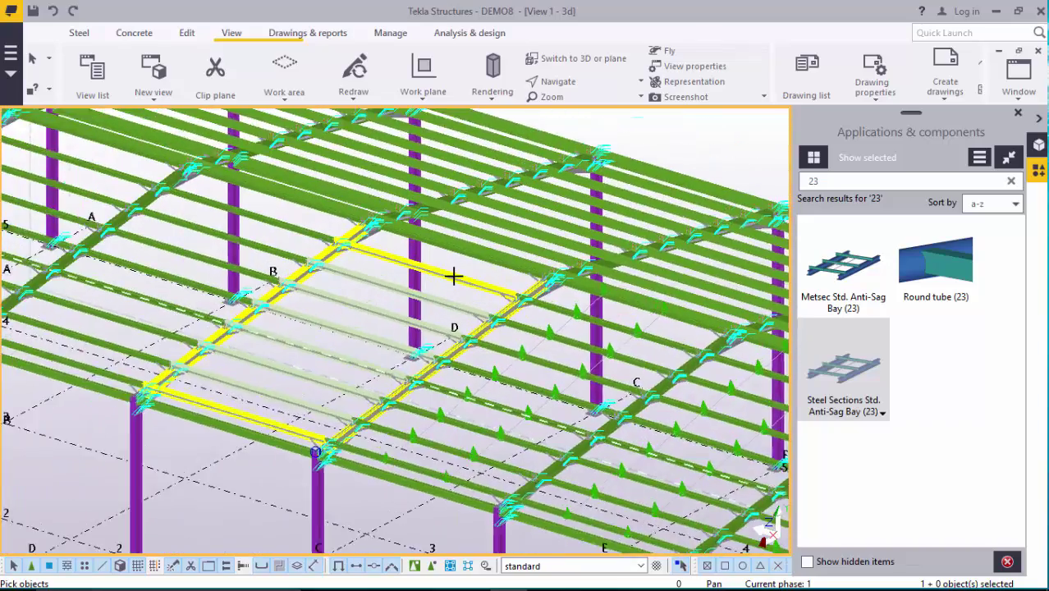
scroll(448, 271, "up", 4)
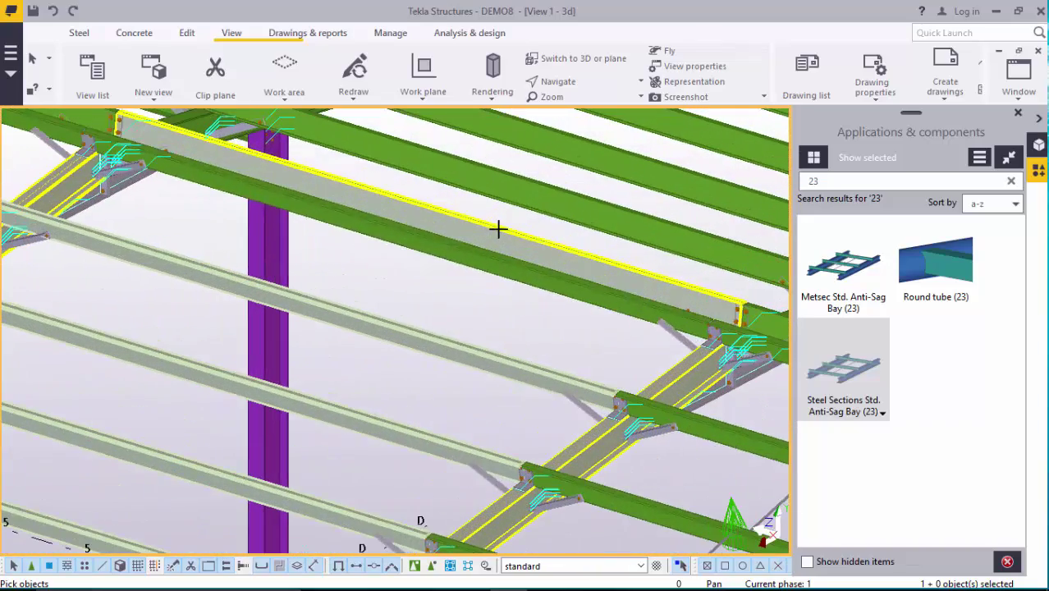
scroll(462, 295, "down", 3)
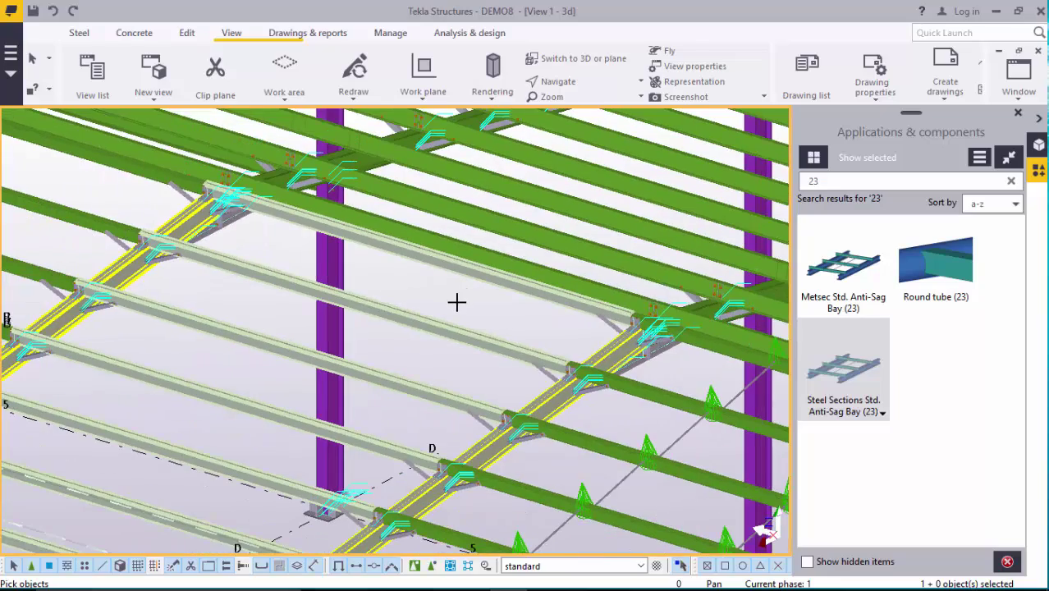
scroll(457, 302, "down", 4)
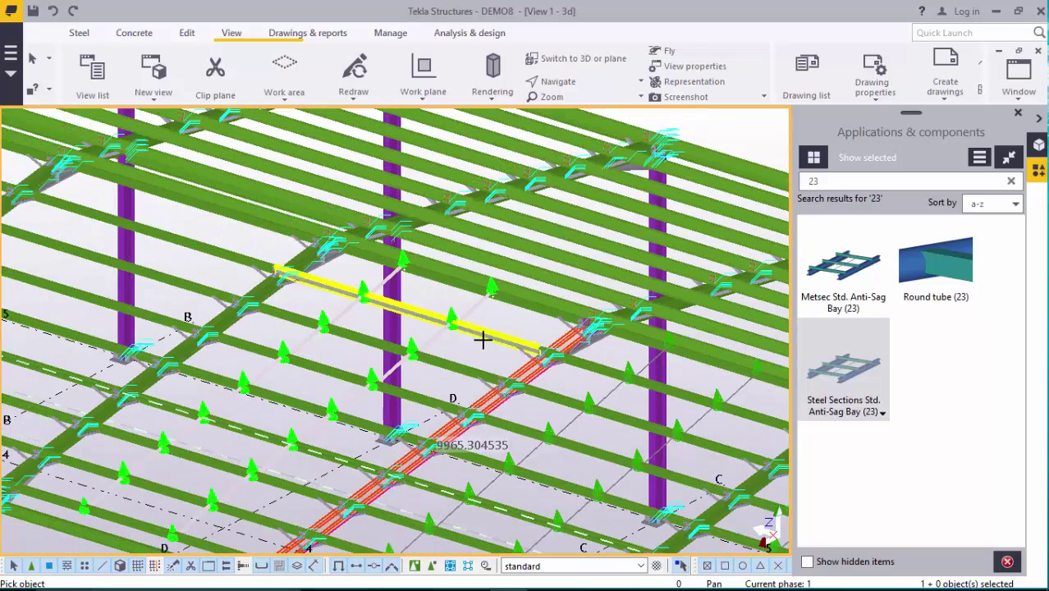
right_click(482, 340)
left_click(528, 99)
Restart the Steel Sections Std. Anti-Sag Bay (23) component and pick the grid B and A rafters as its supports
scroll(458, 357, "up", 3)
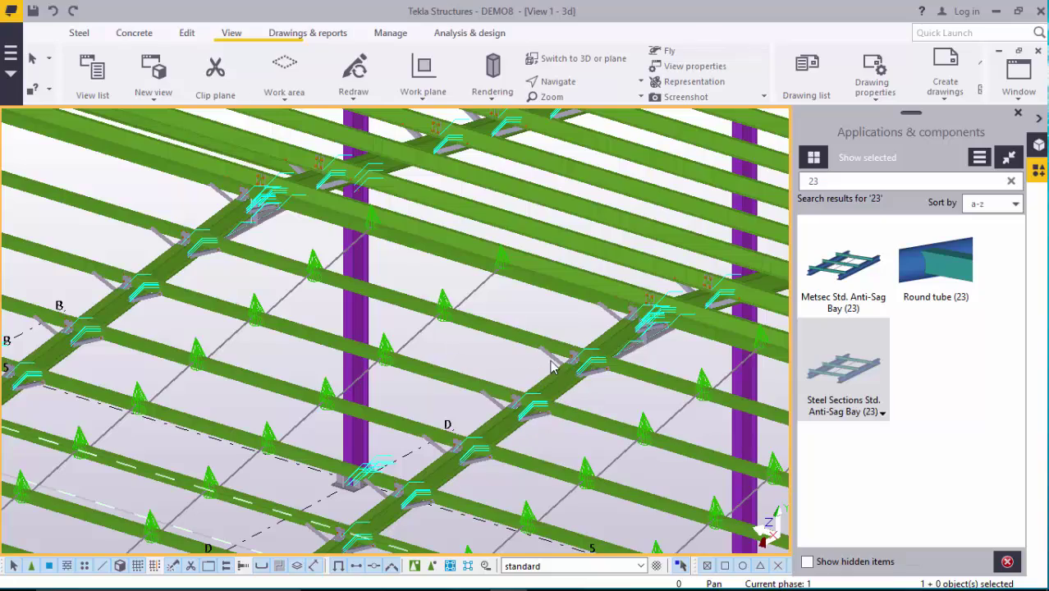
scroll(557, 387, "up", 1)
left_click(854, 374)
scroll(527, 335, "down", 5)
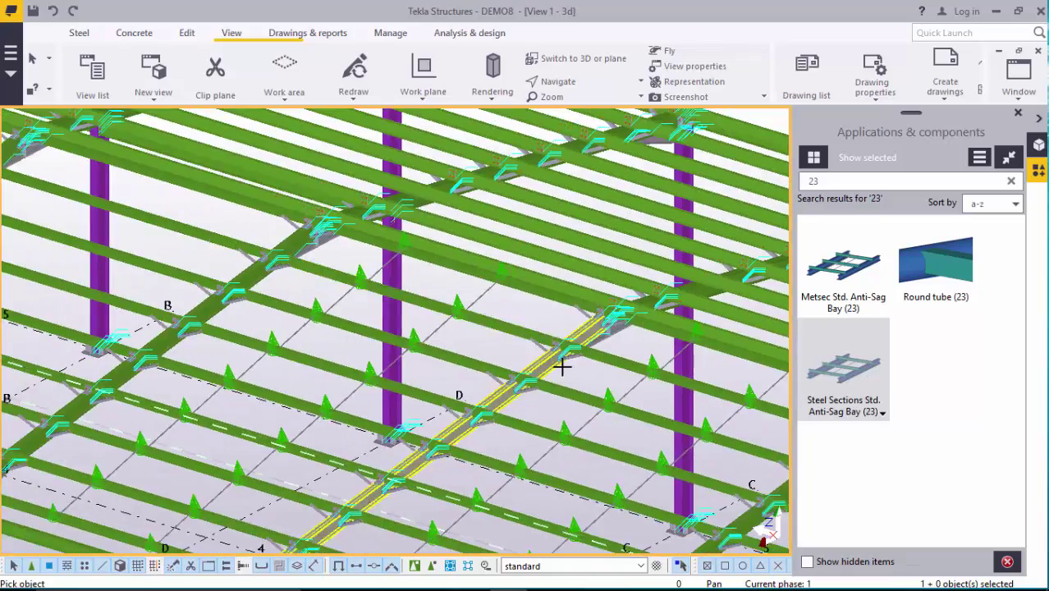
scroll(191, 312, "up", 2)
scroll(190, 312, "up", 3)
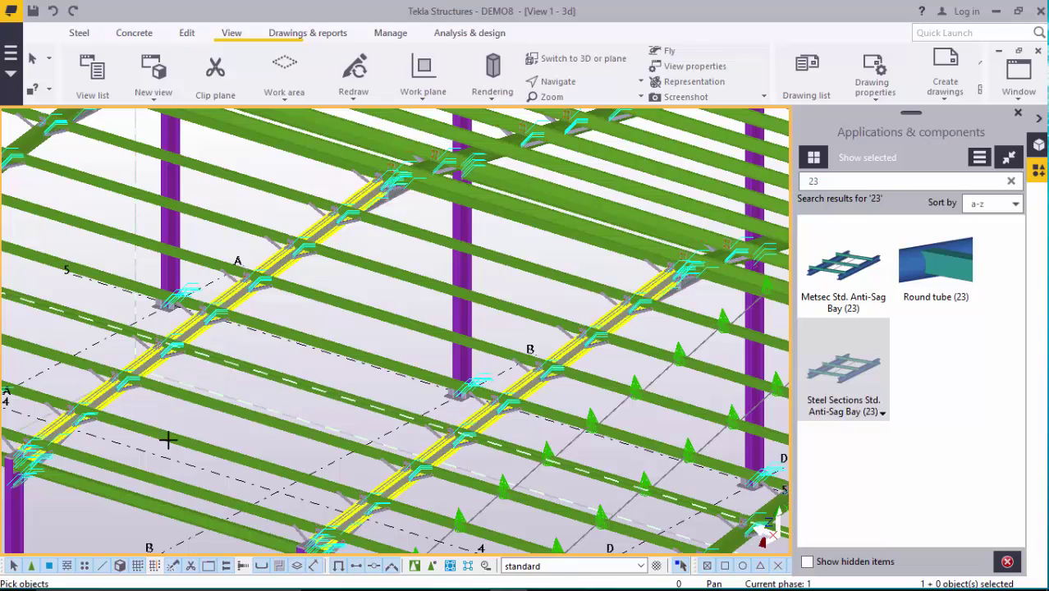
Include the purlins from eave to ridge between grids A and B, create the anti-sag bay and end the command
left_click(221, 450)
left_click(315, 386)
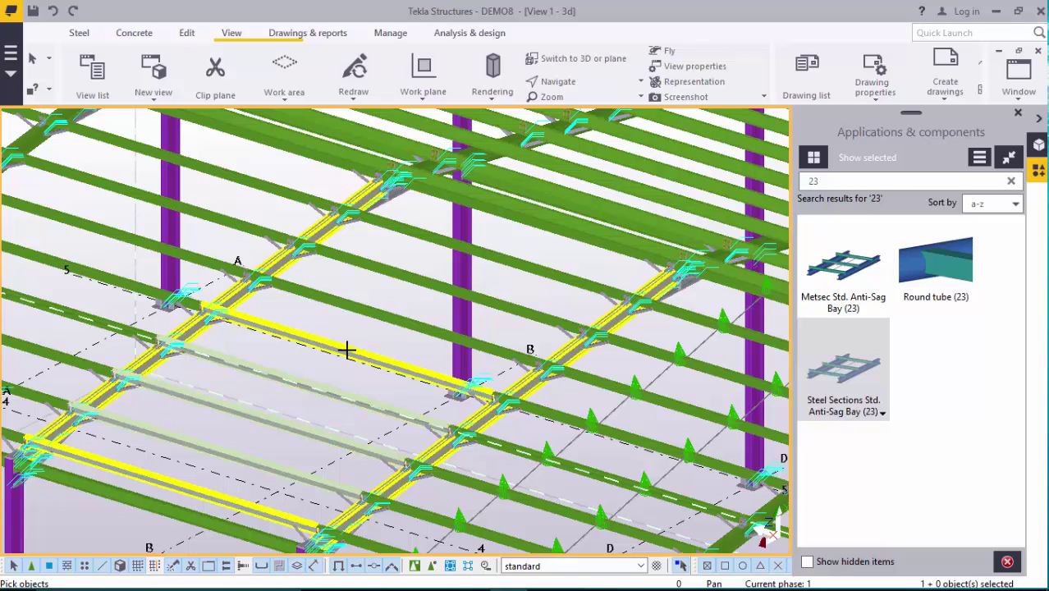
left_click(347, 349)
left_click(387, 314)
left_click(427, 247)
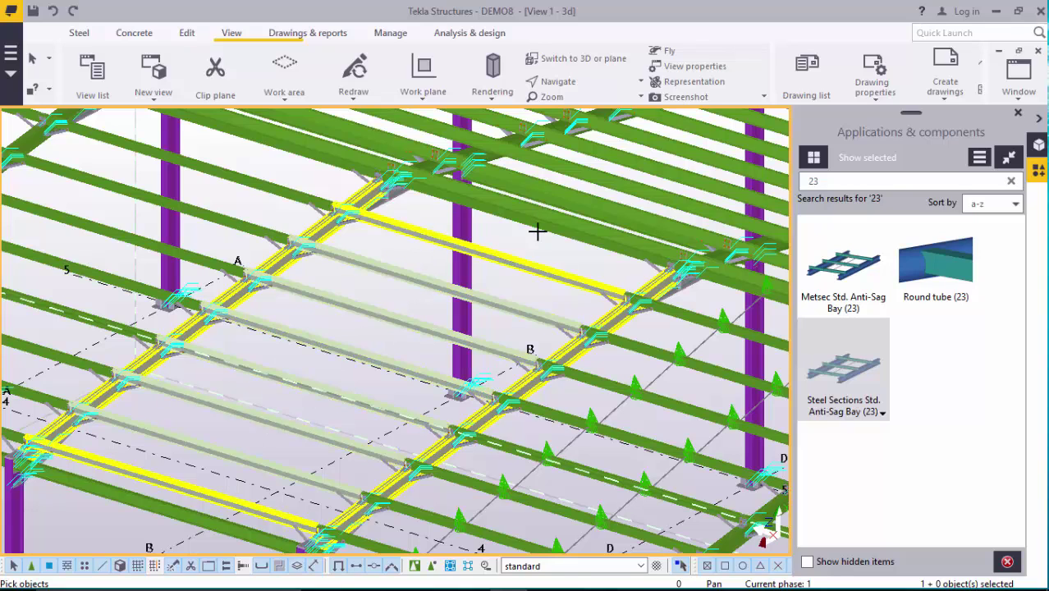
scroll(539, 229, "up", 5)
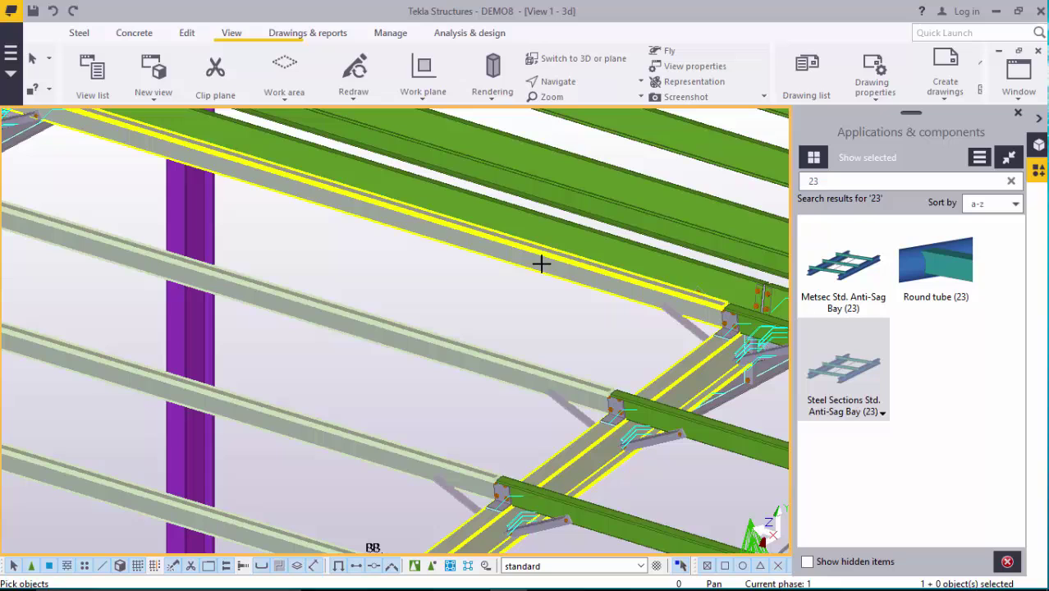
left_click(541, 264)
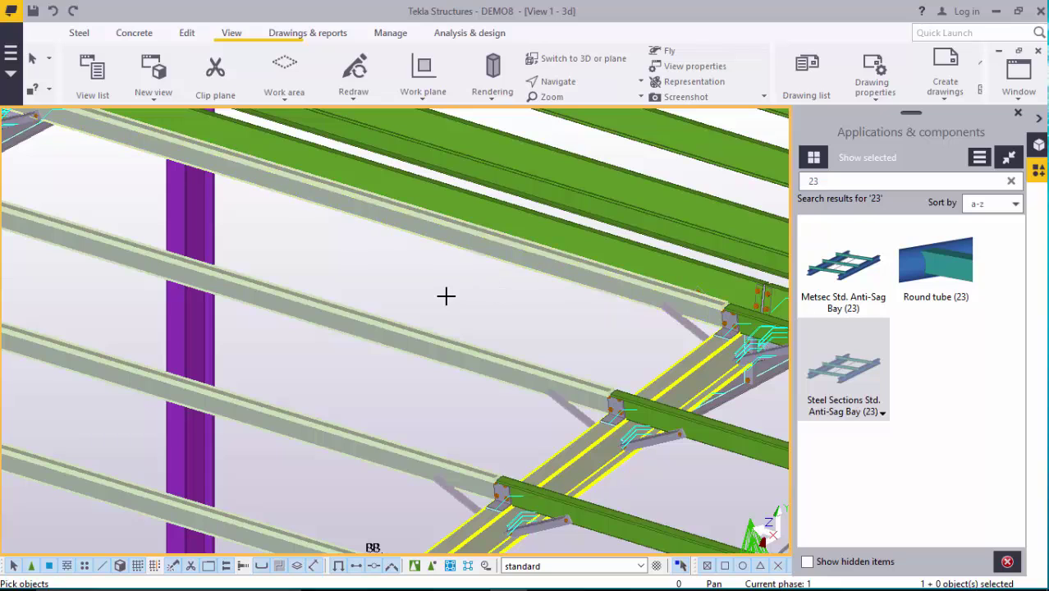
middle_click(434, 302)
right_click(522, 326)
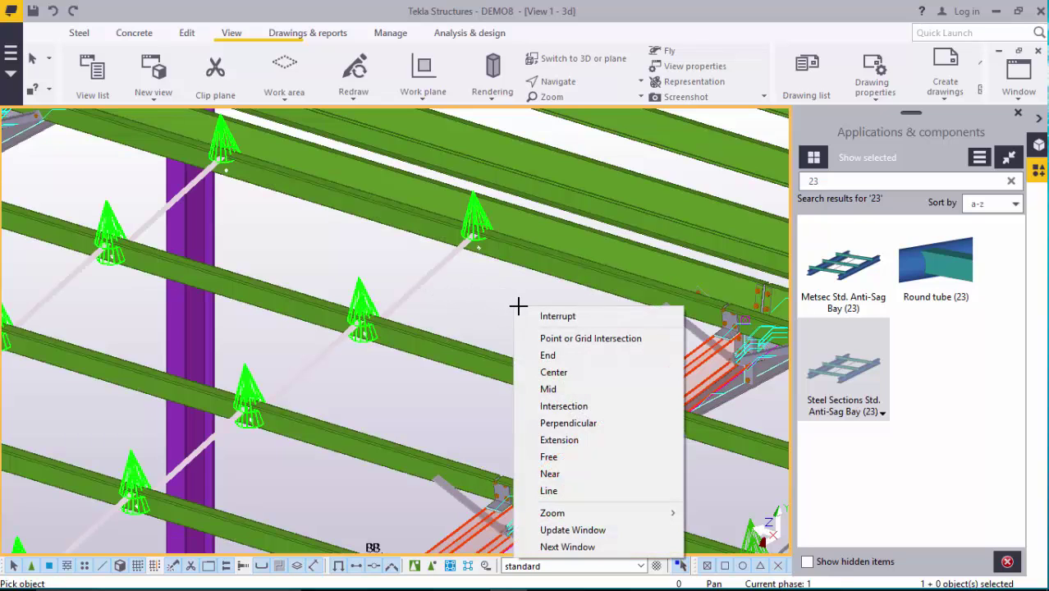
left_click(534, 310)
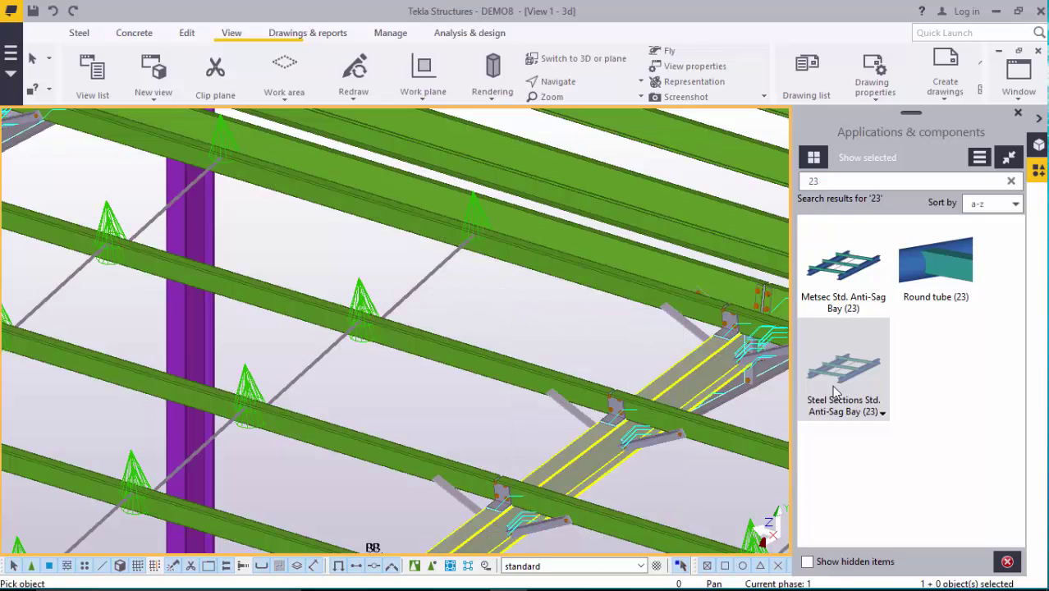
Restart Steel Sections Std. Anti-Sag Bay (23) on the grid A rafter and the next rafter beyond it, including the purlins from the eave upward
scroll(563, 333, "down", 10)
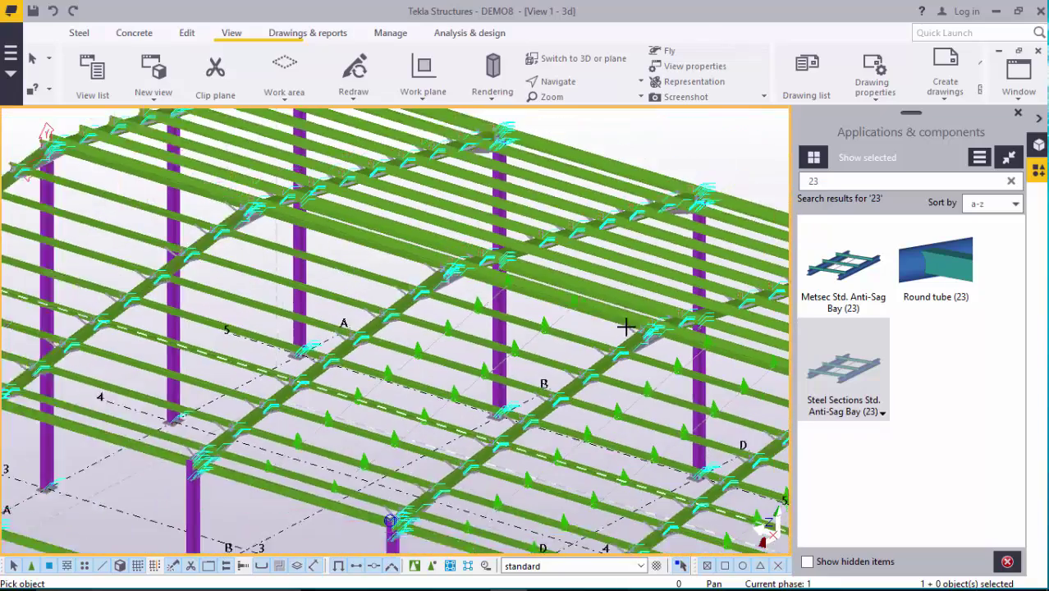
scroll(252, 372, "up", 5)
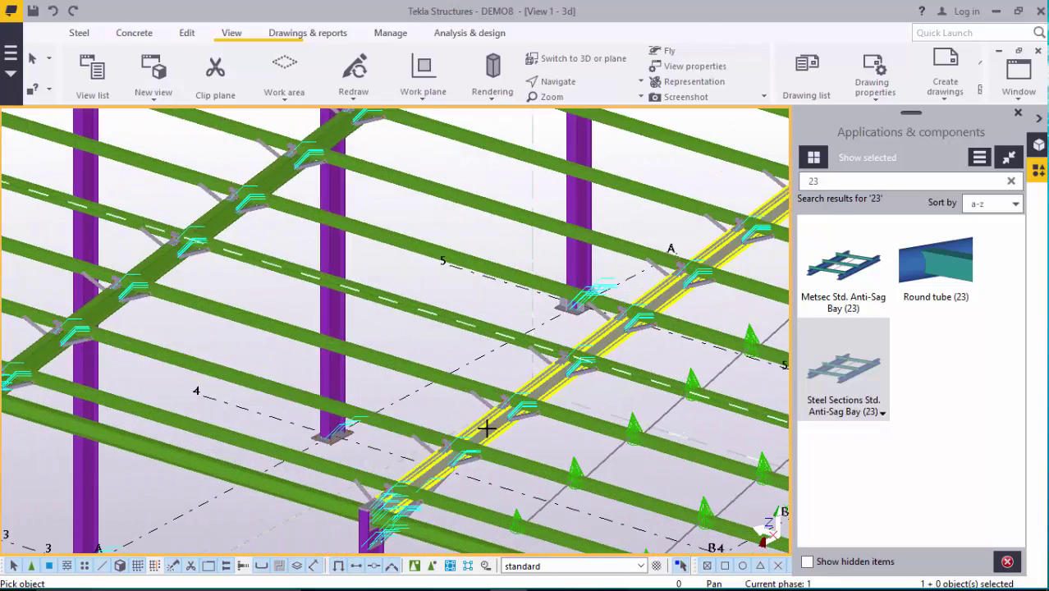
left_click(206, 366)
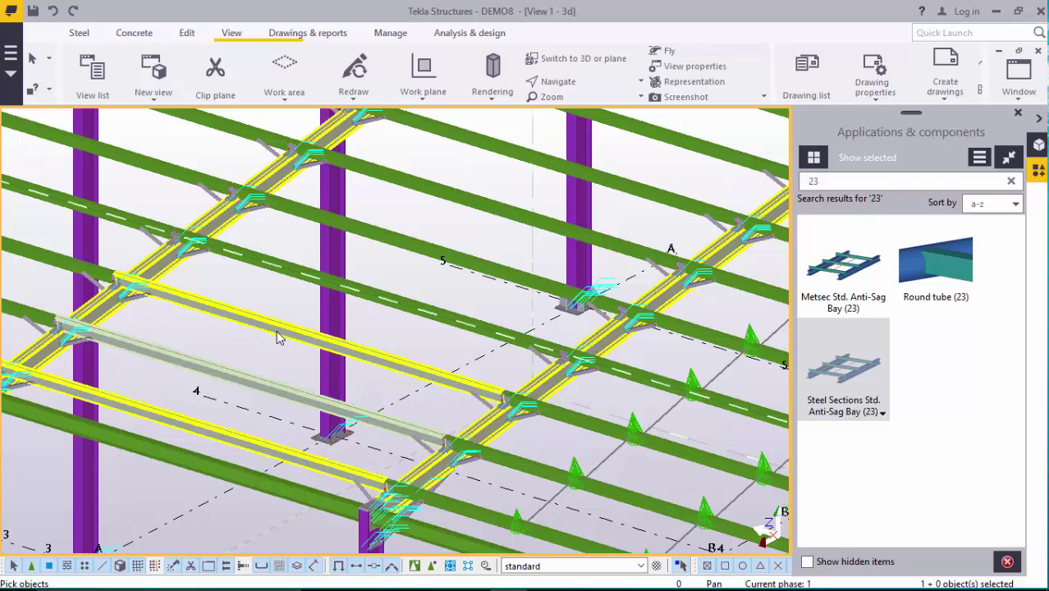
left_click(277, 332)
left_click(412, 311)
left_click(431, 250)
left_click(479, 205)
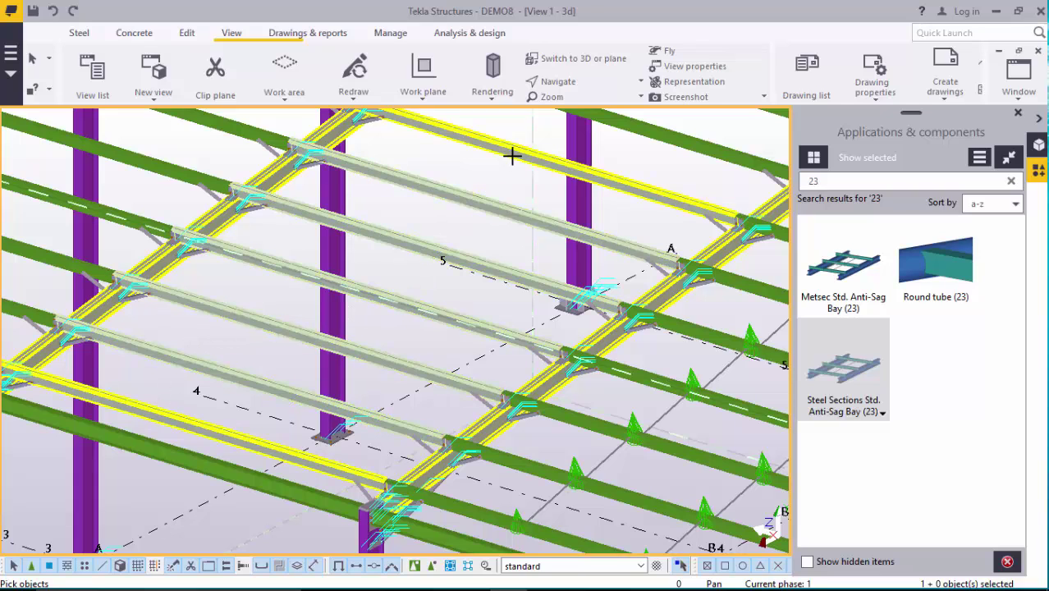
Include the remaining purlins up to the ridge in the bay beyond grid A, create the anti-sag bay and end the command
scroll(373, 371, "down", 1)
scroll(625, 197, "up", 2)
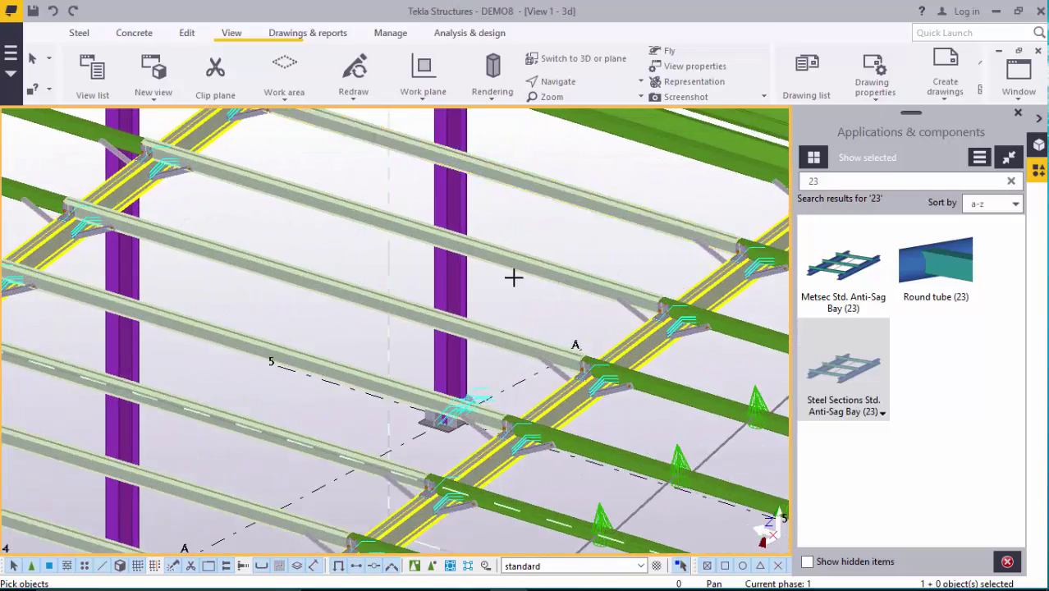
scroll(625, 183, "up", 2)
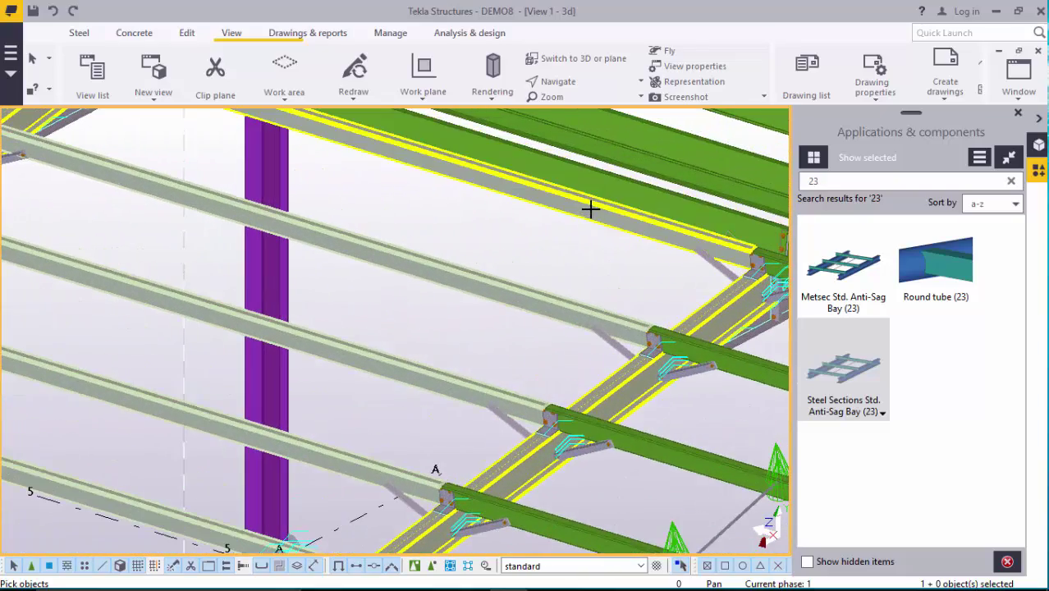
middle_click(455, 213)
right_click(400, 195)
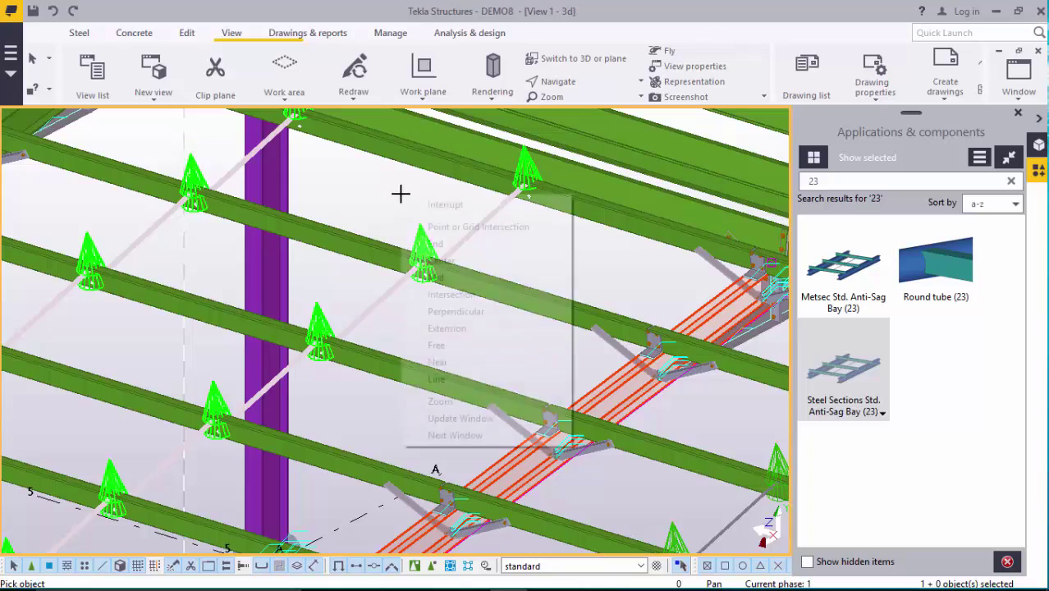
left_click(432, 205)
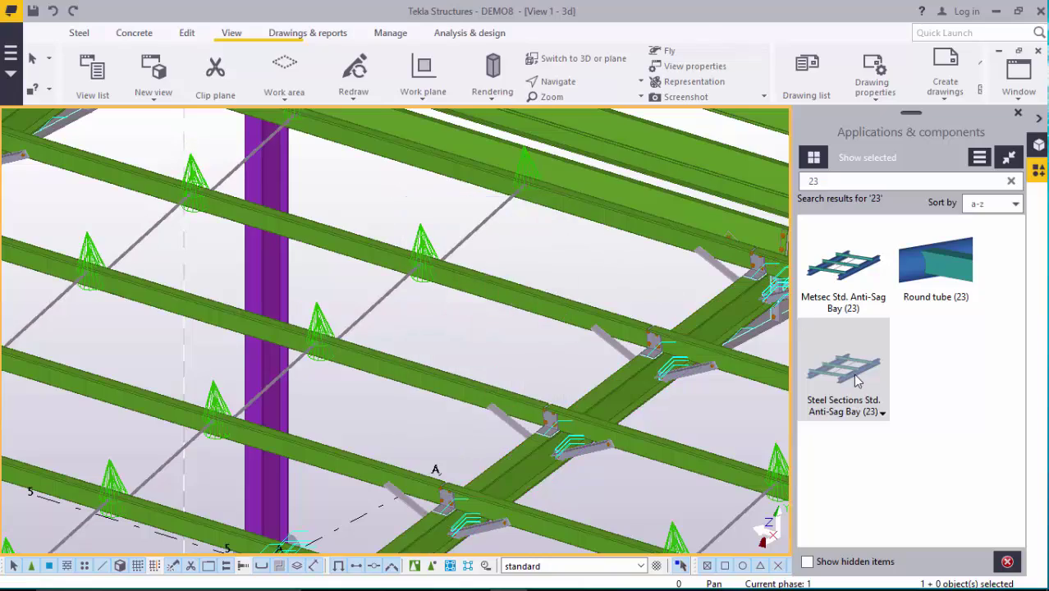
Restart the Steel Sections Std. Anti-Sag Bay (23) component and pick the two rafters of the building's end bay as its supports
scroll(491, 311, "down", 6)
scroll(311, 352, "up", 4)
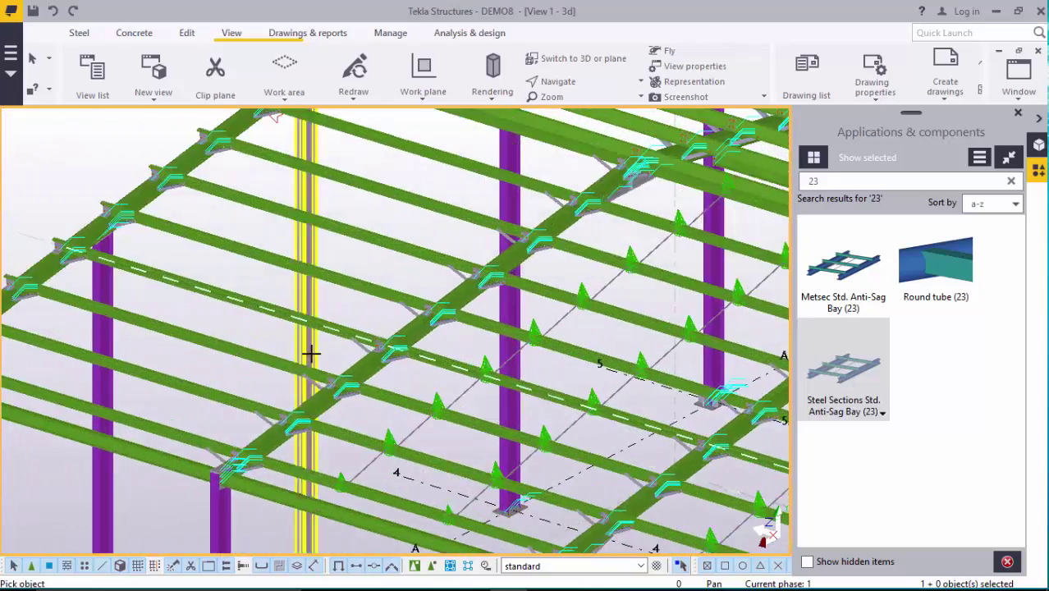
scroll(312, 353, "up", 2)
scroll(264, 304, "down", 3)
scroll(83, 274, "up", 6)
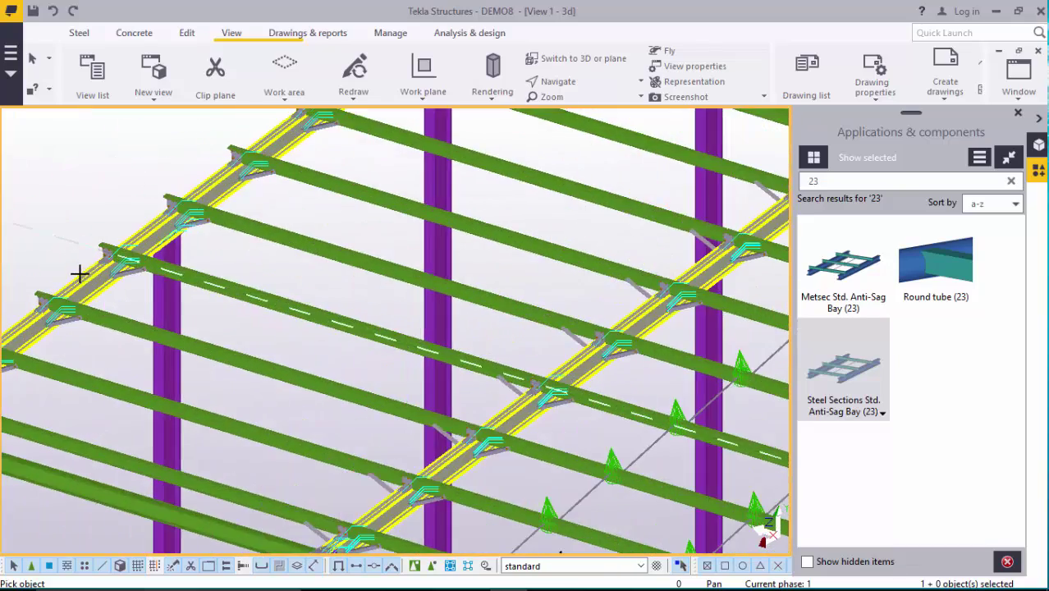
Include the end bay's purlins from eave to ridge on this roof slope, create the anti-sag bay and end the command
scroll(214, 272, "down", 2)
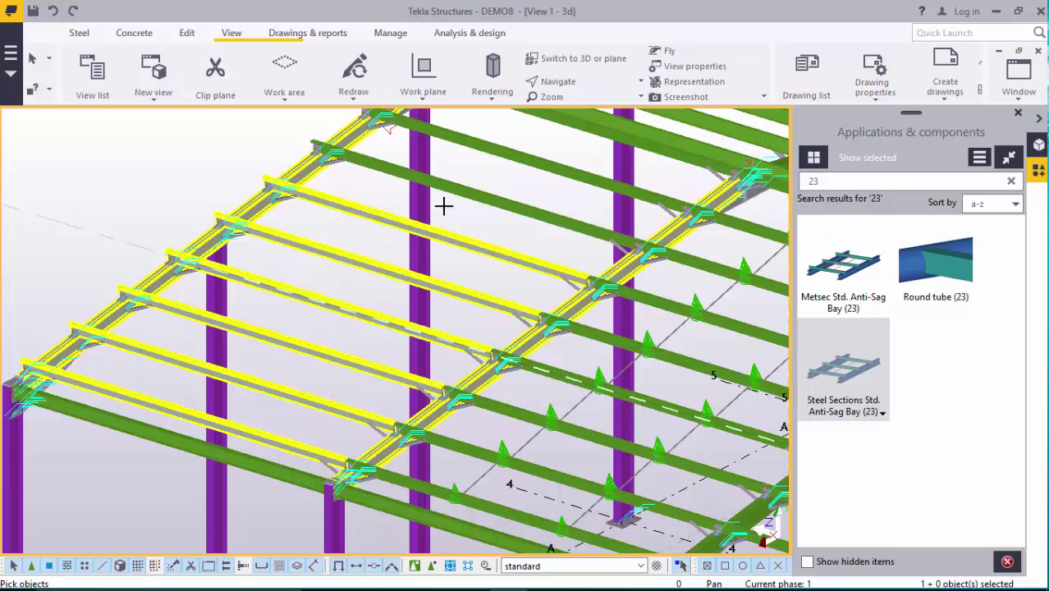
middle_click_drag(452, 231, 477, 190, "ctrl")
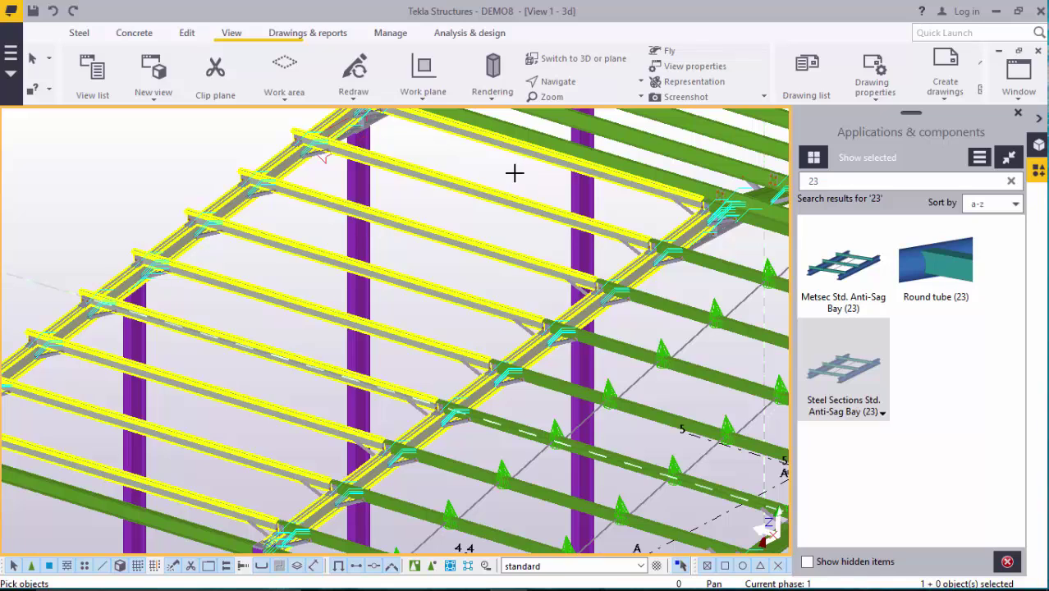
middle_click_drag(514, 172, 513, 171, "ctrl")
middle_click_drag(417, 241, 211, 180, "ctrl")
right_click(210, 175)
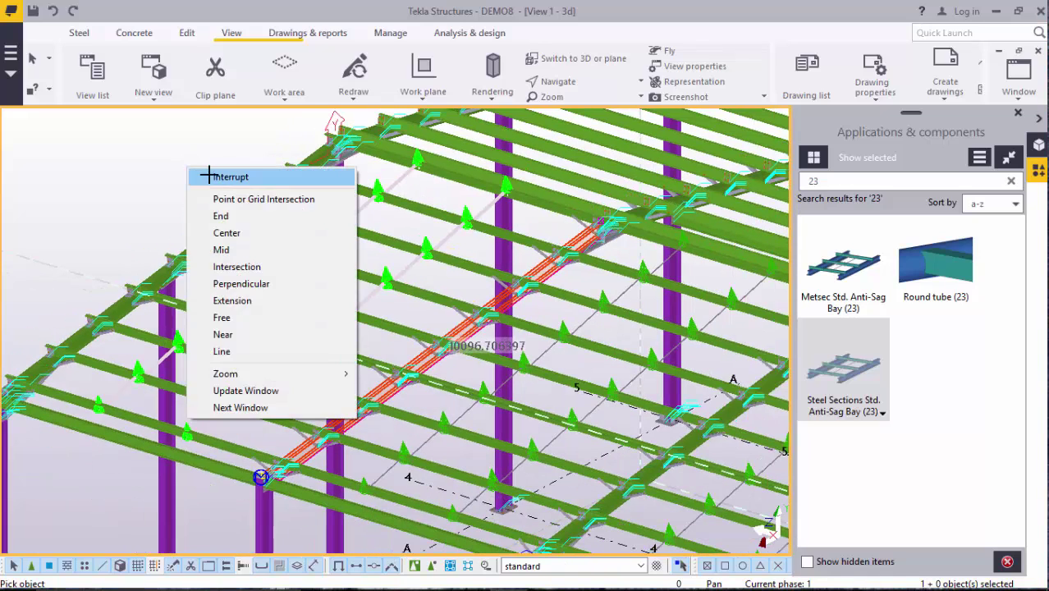
left_click(212, 176)
Restart Steel Sections Std. Anti-Sag Bay (23) on the opposite roof slope and pick the grid A and B rafters of the end bay
scroll(346, 285, "down", 4)
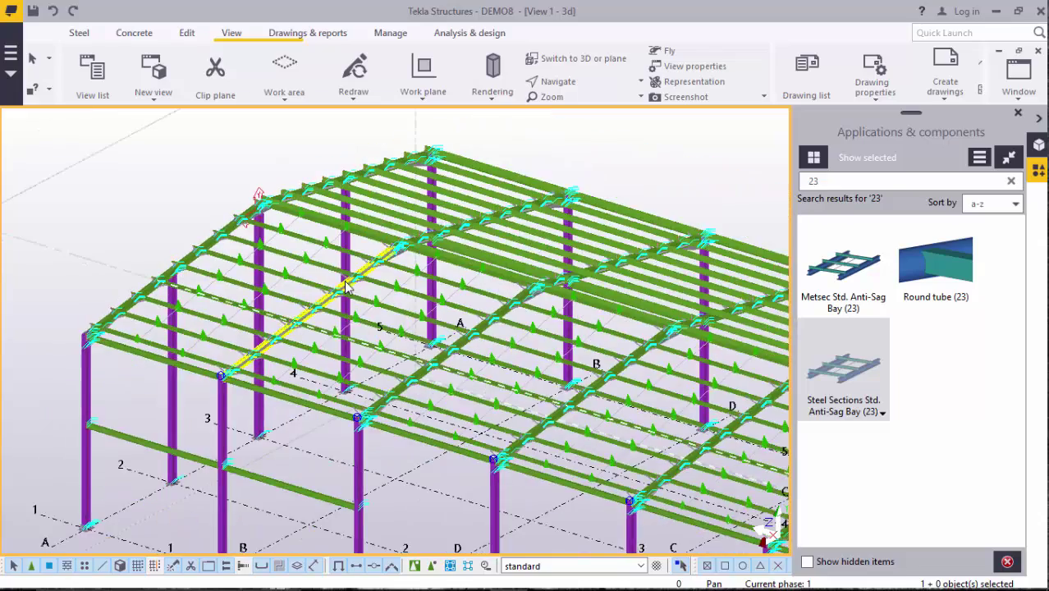
left_click(574, 86)
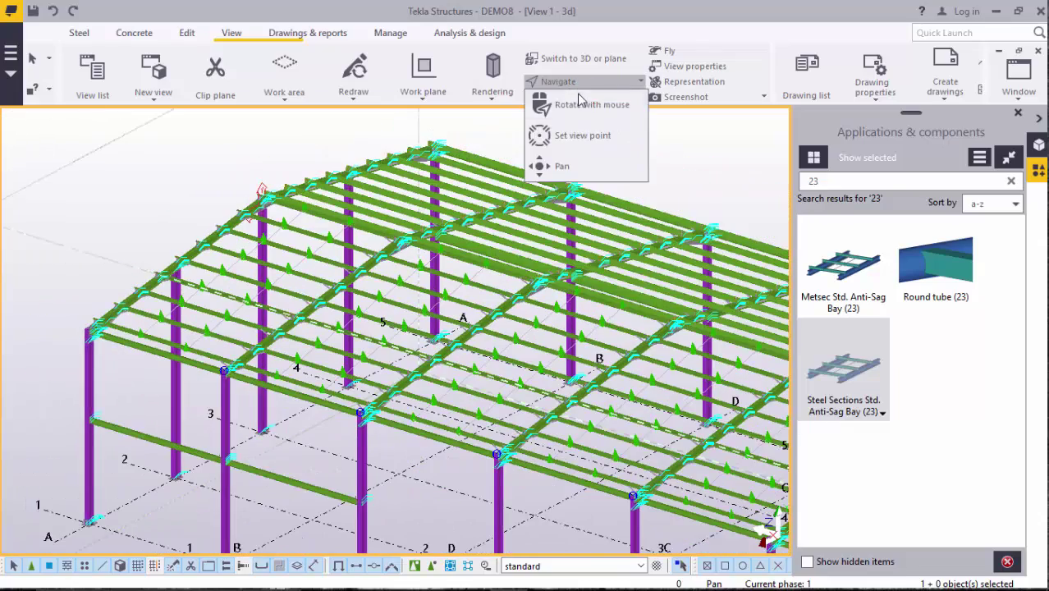
left_click(595, 105)
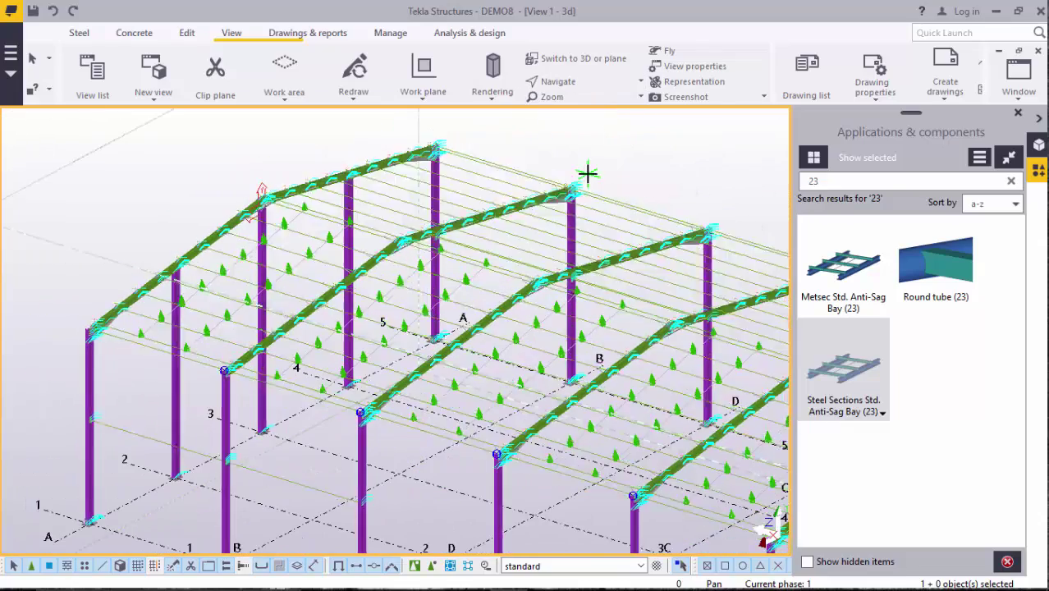
left_click_drag(579, 185, 623, 327)
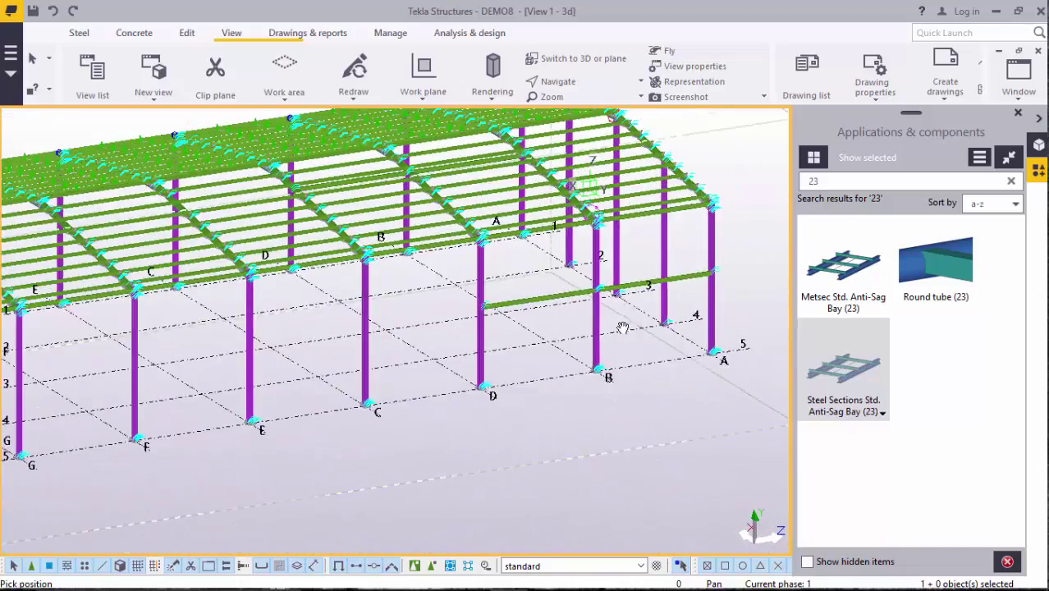
left_click_drag(592, 215, 648, 247)
scroll(647, 246, "up", 6)
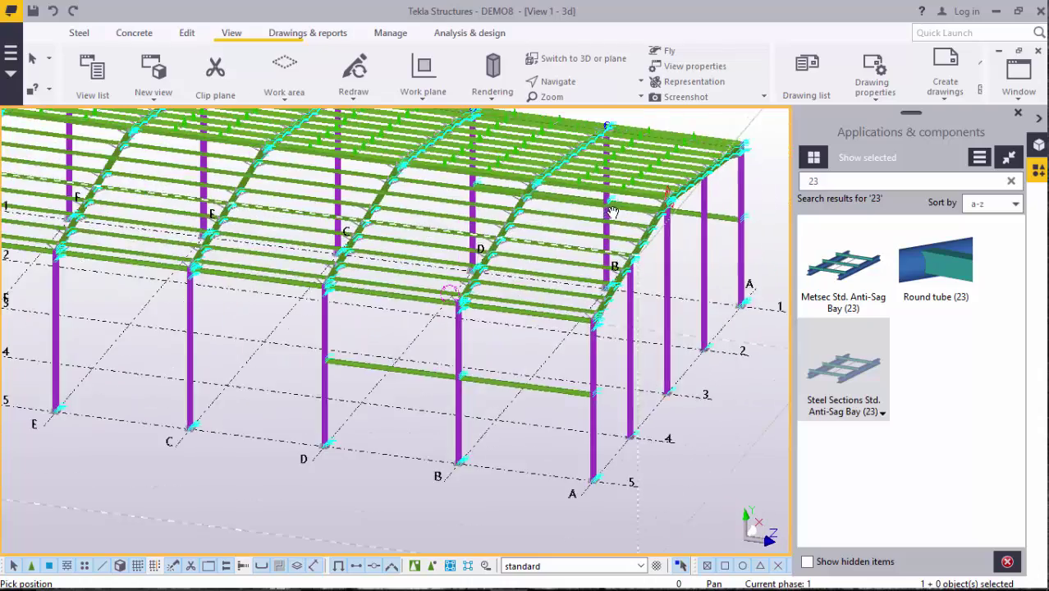
scroll(646, 209, "up", 4)
right_click(679, 215)
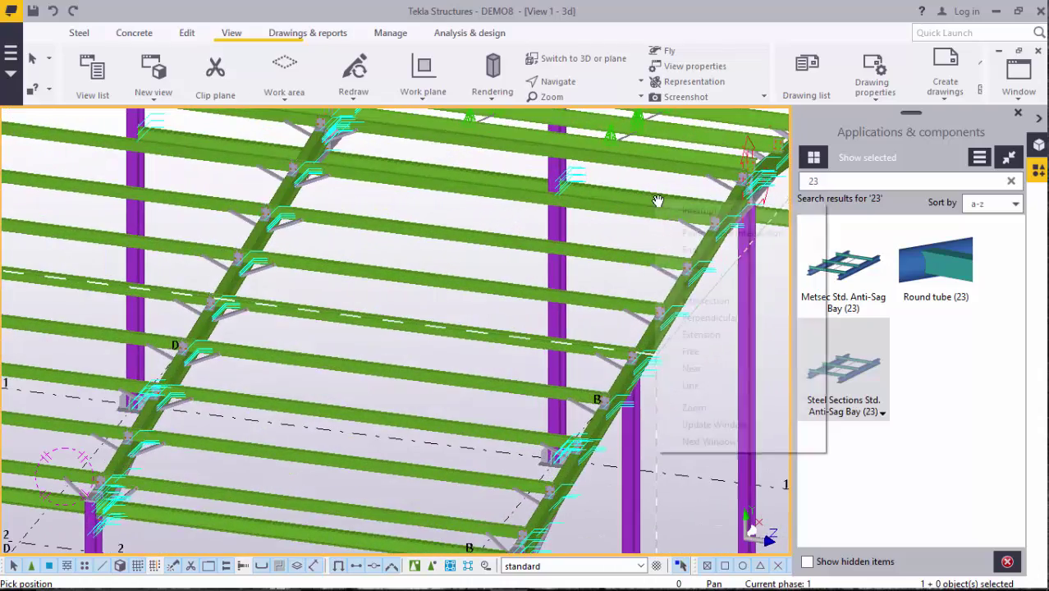
double_click(851, 363)
scroll(487, 349, "down", 4)
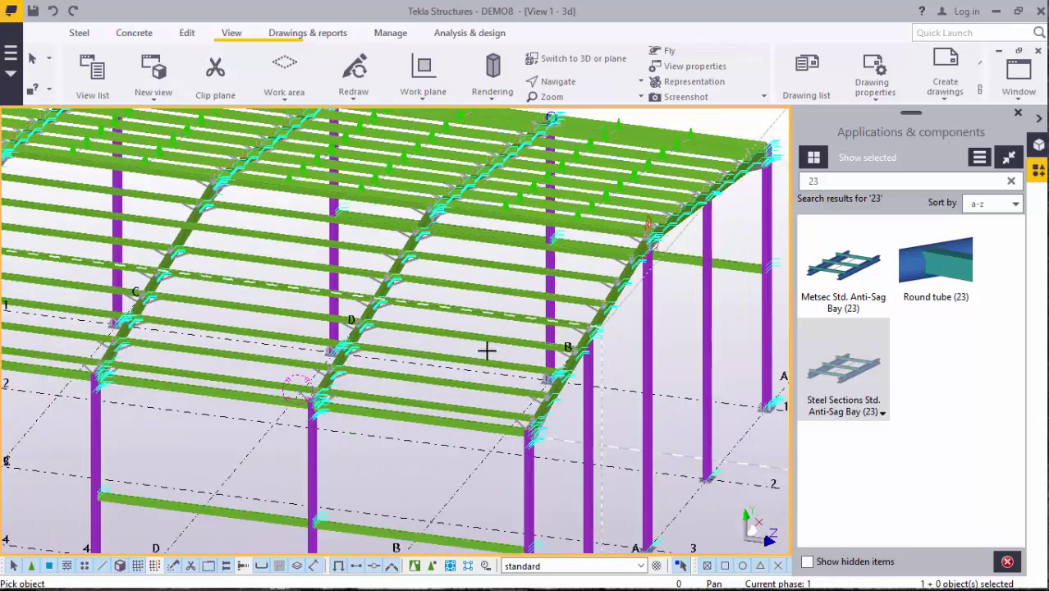
scroll(358, 346, "up", 6)
scroll(305, 300, "down", 4)
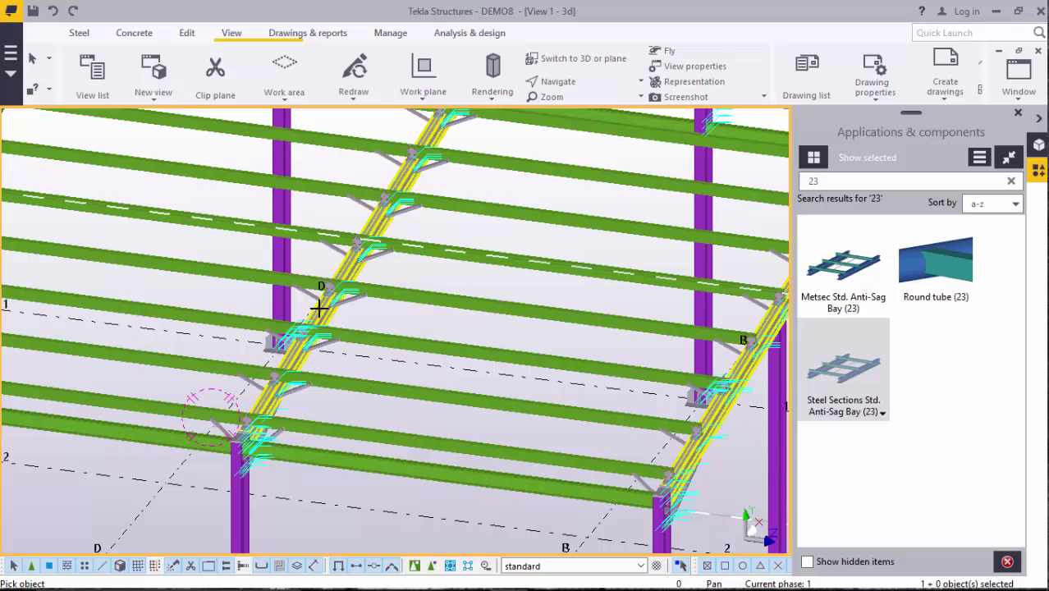
Include the opposite slope's purlins between grids A and B, working from the eave upward
left_click(504, 412)
scroll(496, 372, "down", 3)
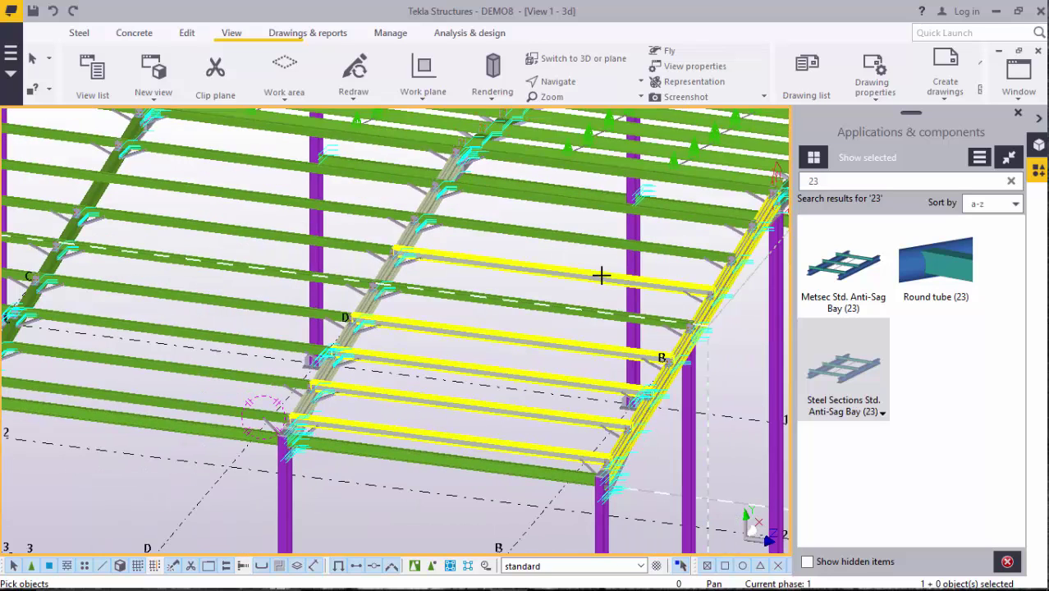
scroll(602, 274, "up", 6)
left_click(524, 330)
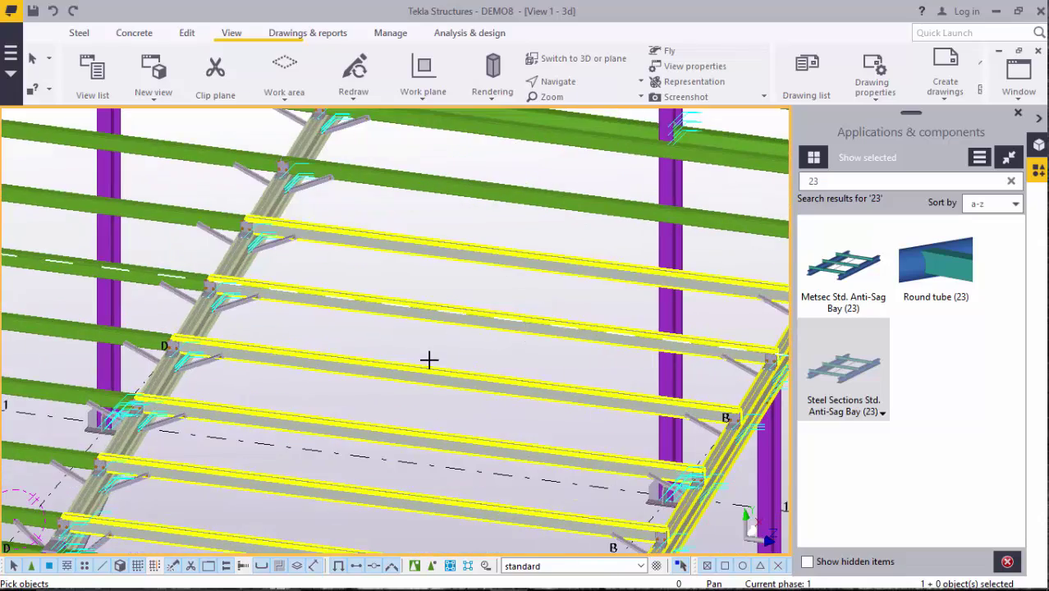
scroll(429, 360, "down", 2)
scroll(553, 234, "up", 2)
left_click(545, 243)
scroll(414, 376, "down", 2)
scroll(515, 253, "up", 3)
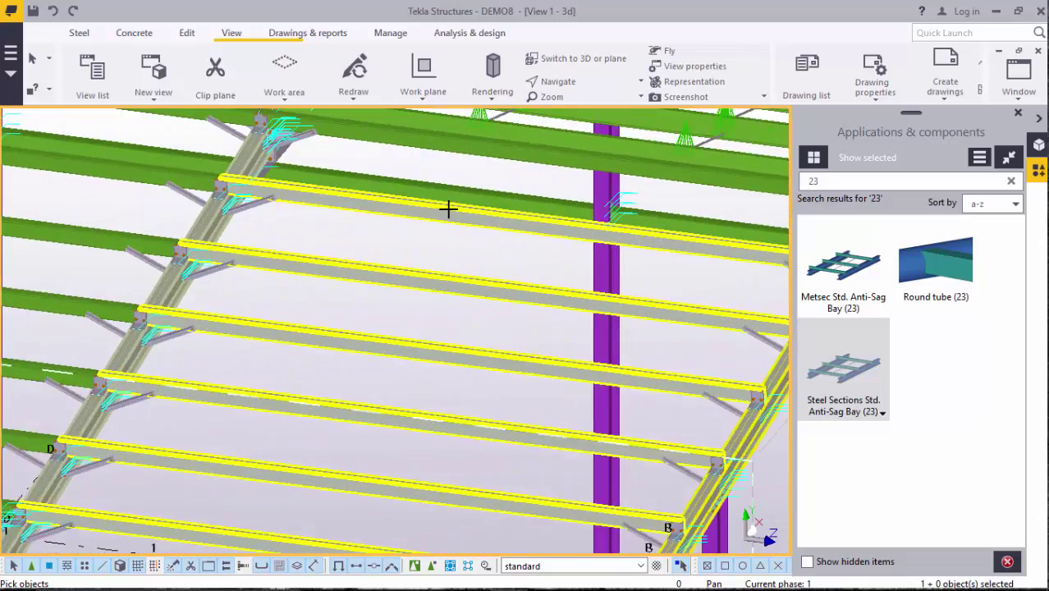
Include the remaining purlins up to the ridge between grids A and B, create the anti-sag bay and end the command
scroll(448, 210, "up", 2)
left_click(453, 213)
scroll(433, 288, "down", 3)
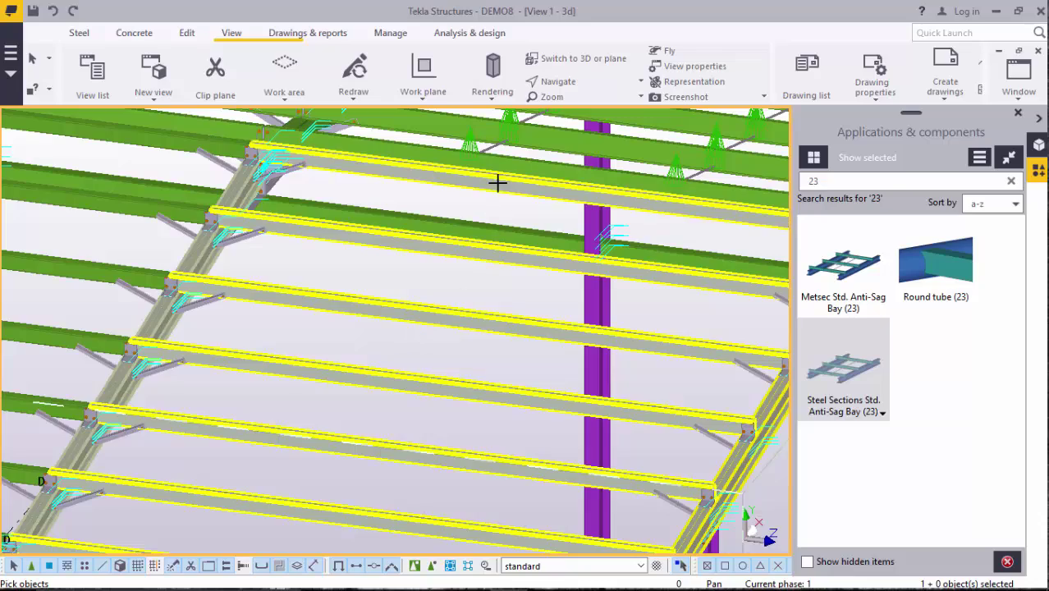
scroll(497, 183, "up", 2)
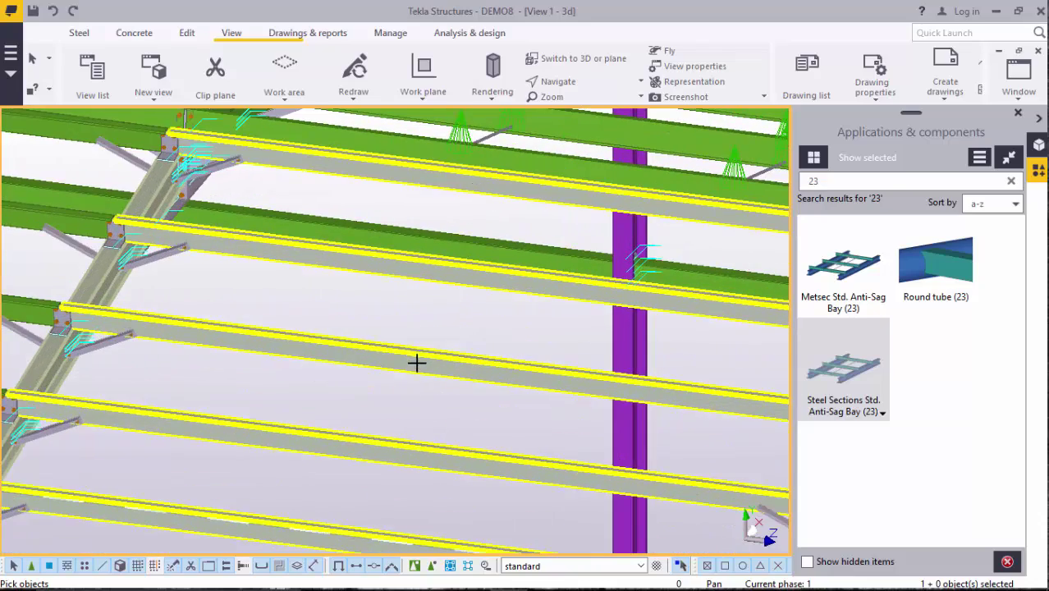
scroll(416, 362, "down", 2)
scroll(312, 206, "up", 4)
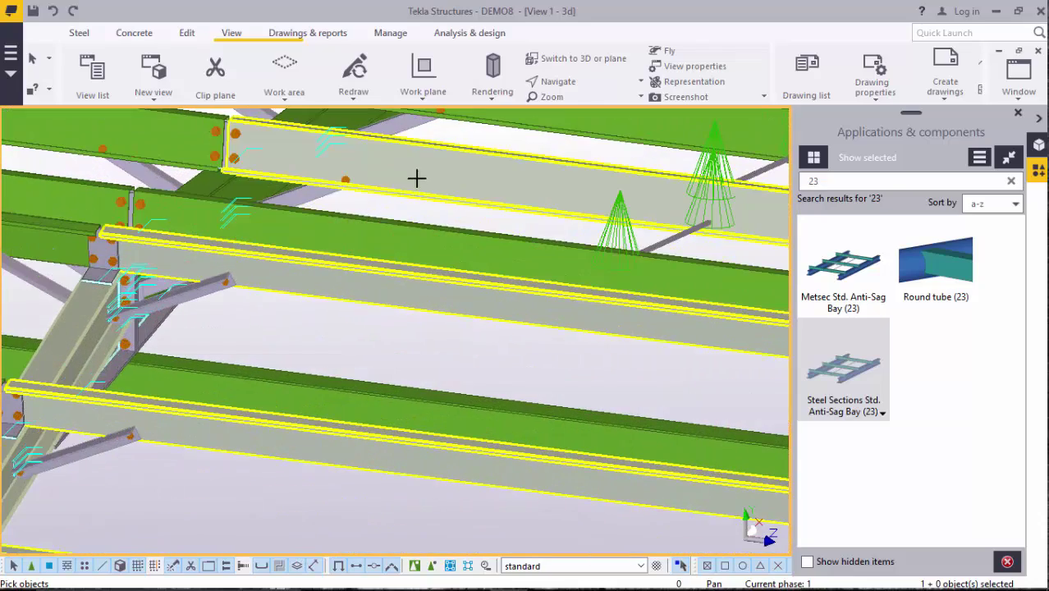
scroll(485, 358, "down", 6)
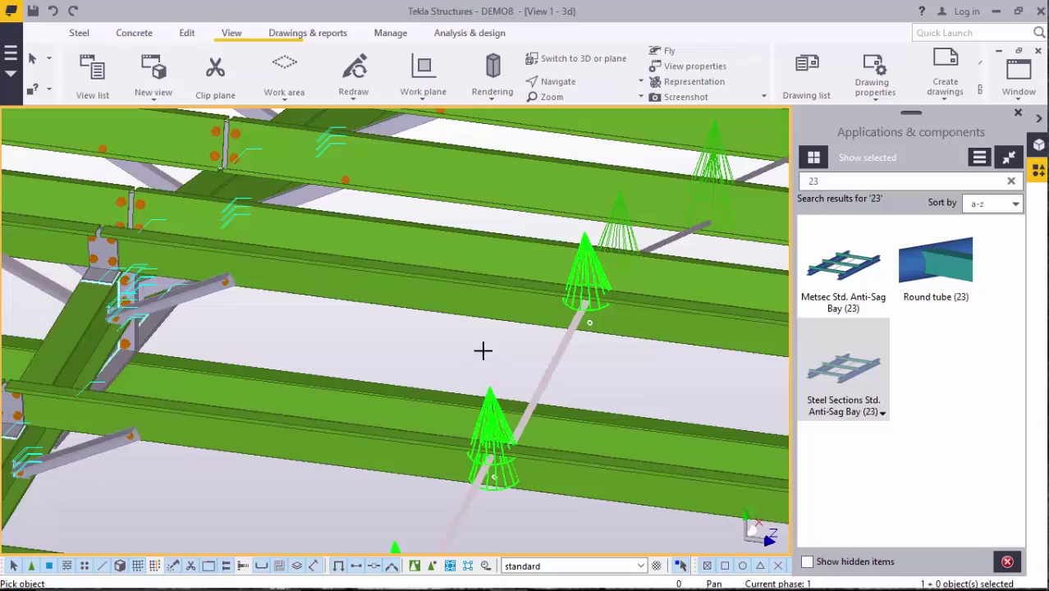
scroll(503, 292, "down", 5)
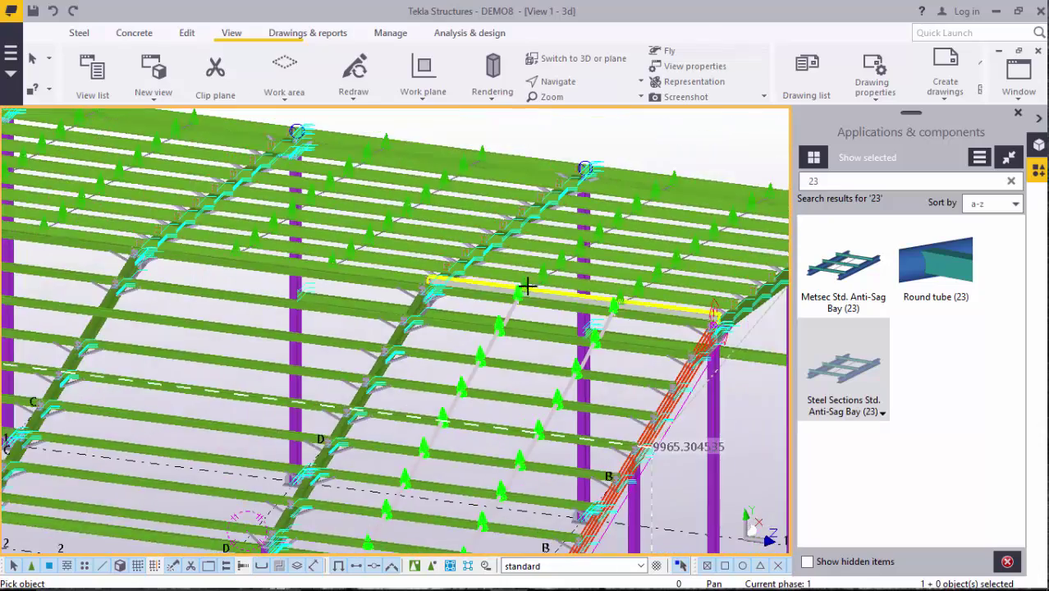
right_click(514, 313)
left_click(537, 332)
Restart Steel Sections Std. Anti-Sag Bay (23) with the grid B and D rafters of the second bay as supports
scroll(538, 332, "up", 5)
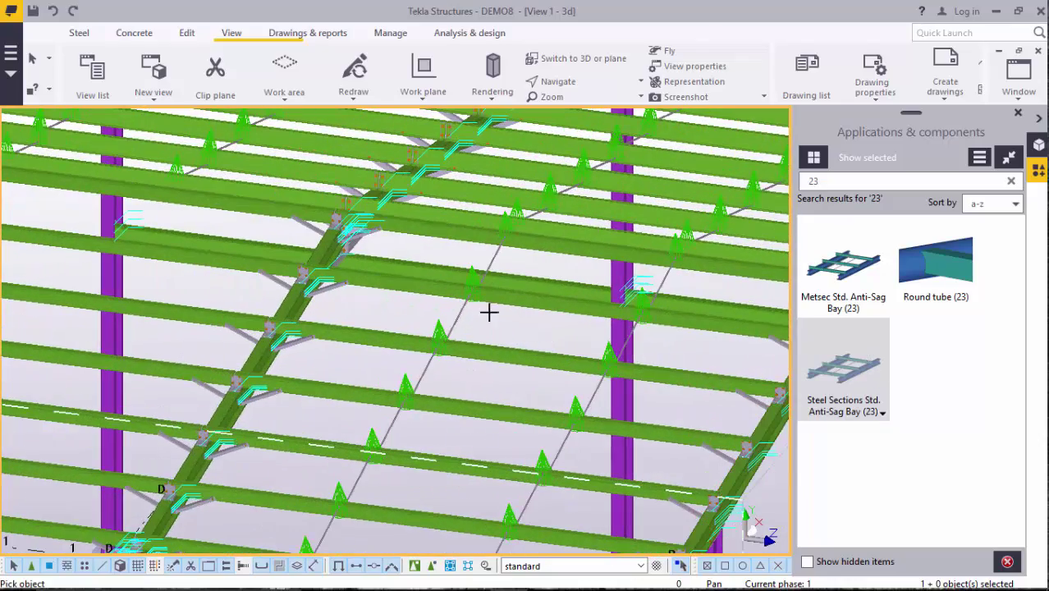
scroll(489, 312, "down", 4)
scroll(412, 366, "up", 6)
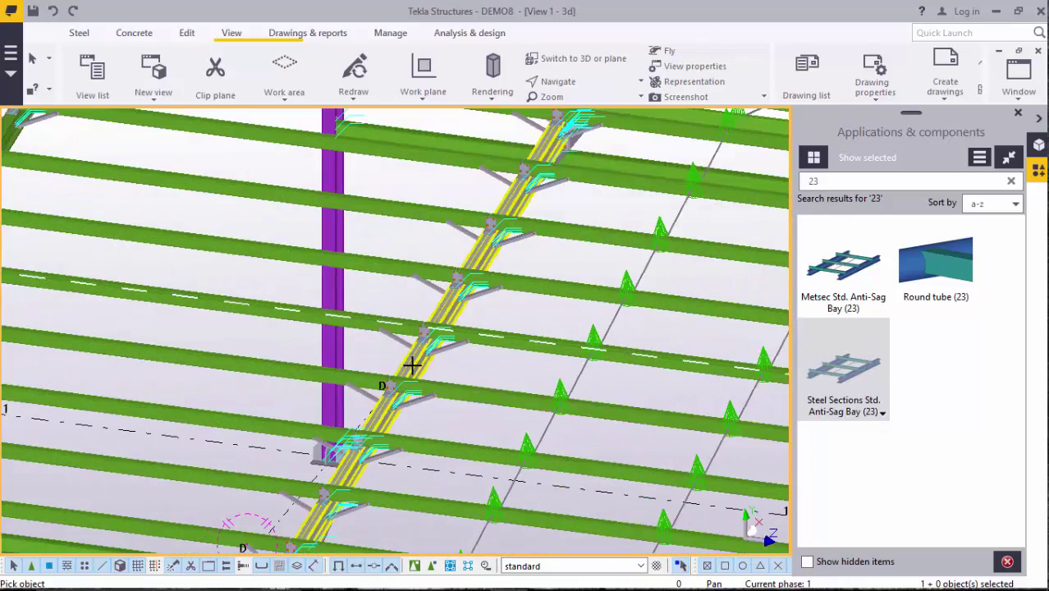
scroll(443, 370, "down", 3)
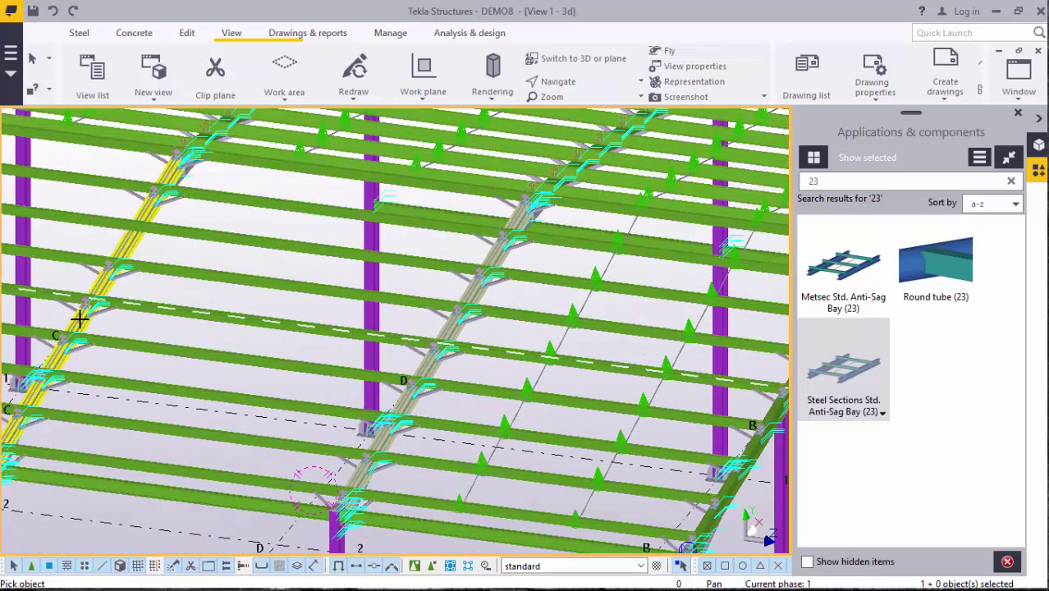
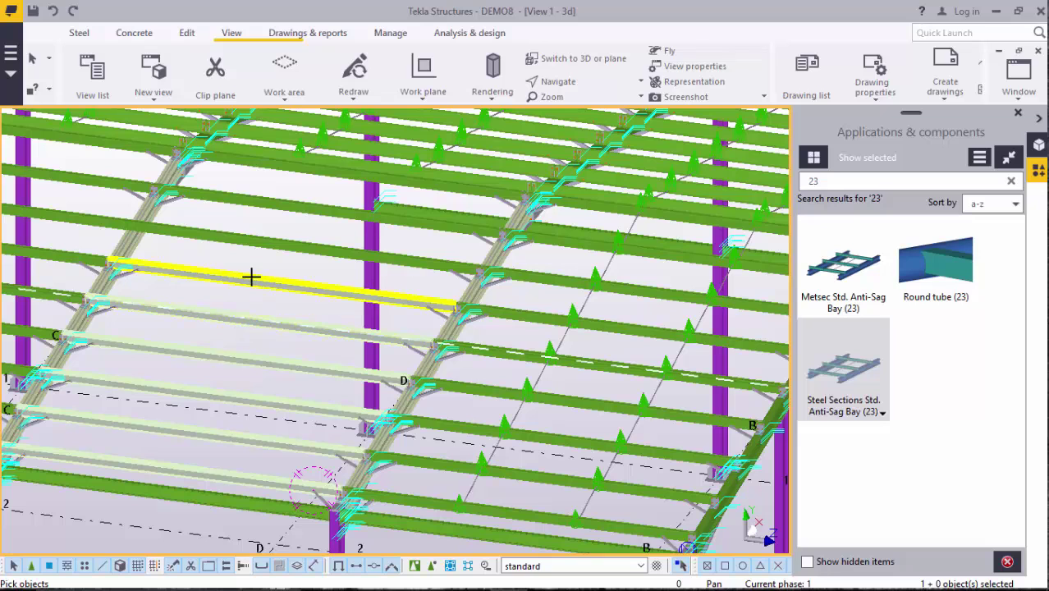
Include the purlins from eave to ridge between grids B and D, create the anti-sag bay and end the command
scroll(386, 179, "up", 3)
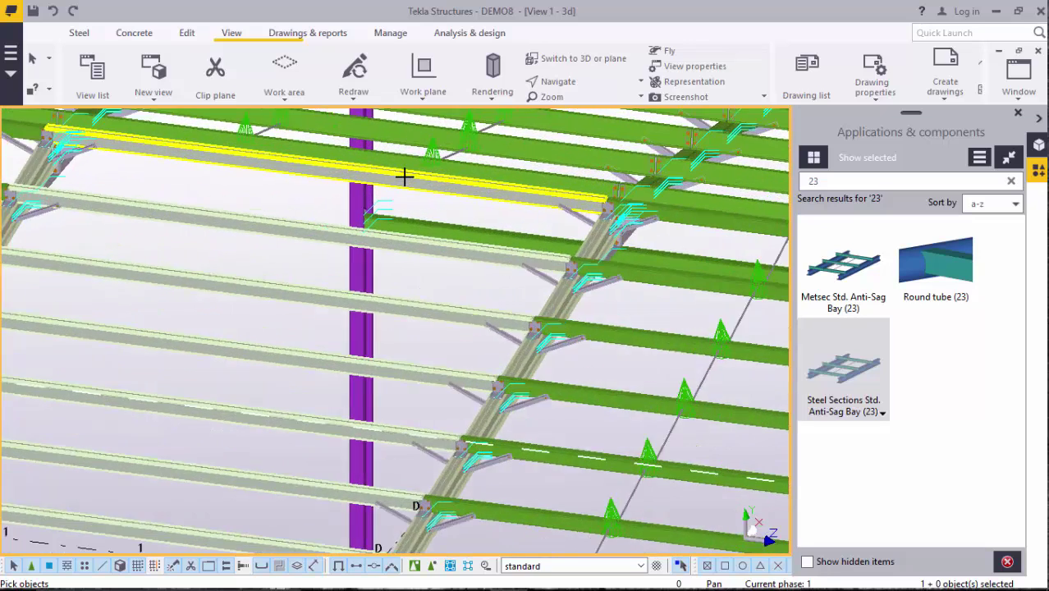
scroll(404, 176, "up", 2)
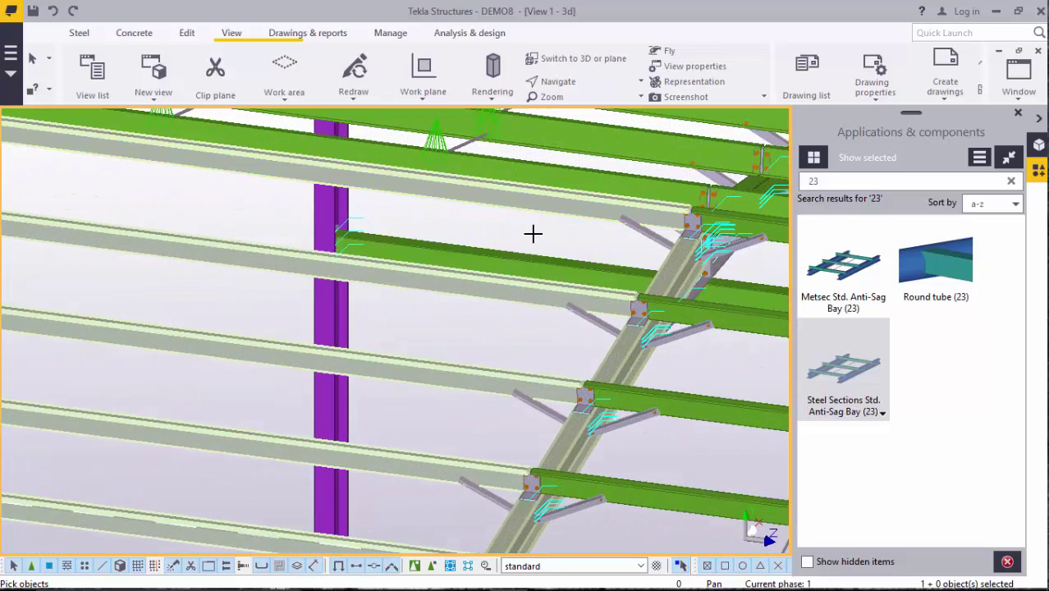
scroll(533, 235, "down", 6)
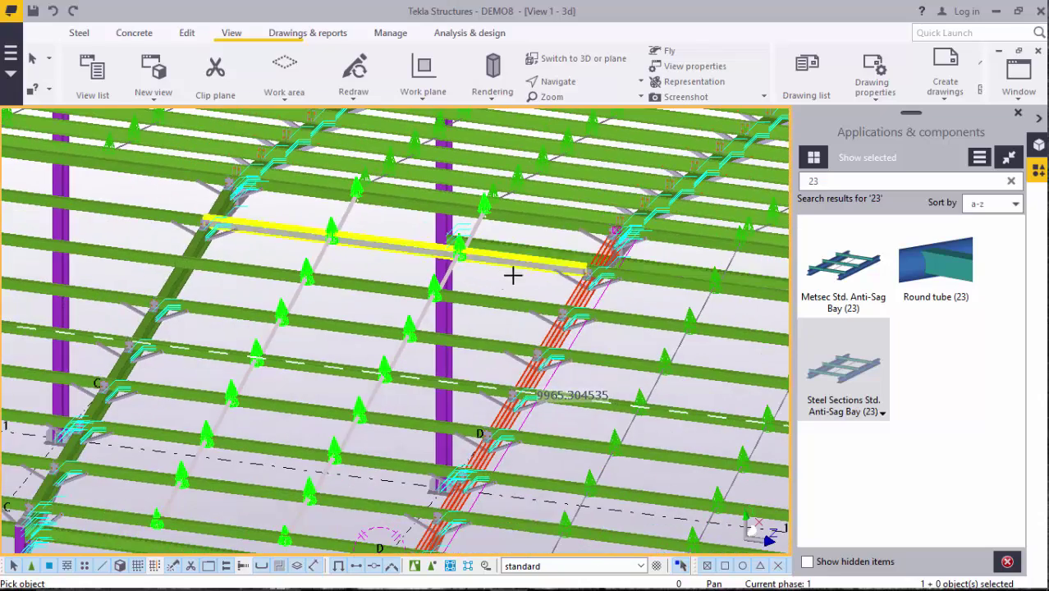
right_click(510, 287)
left_click(516, 293)
Restart Steel Sections Std. Anti-Sag Bay (23) and pick the grid D and C rafters of the third bay as its supports
scroll(533, 287, "up", 4)
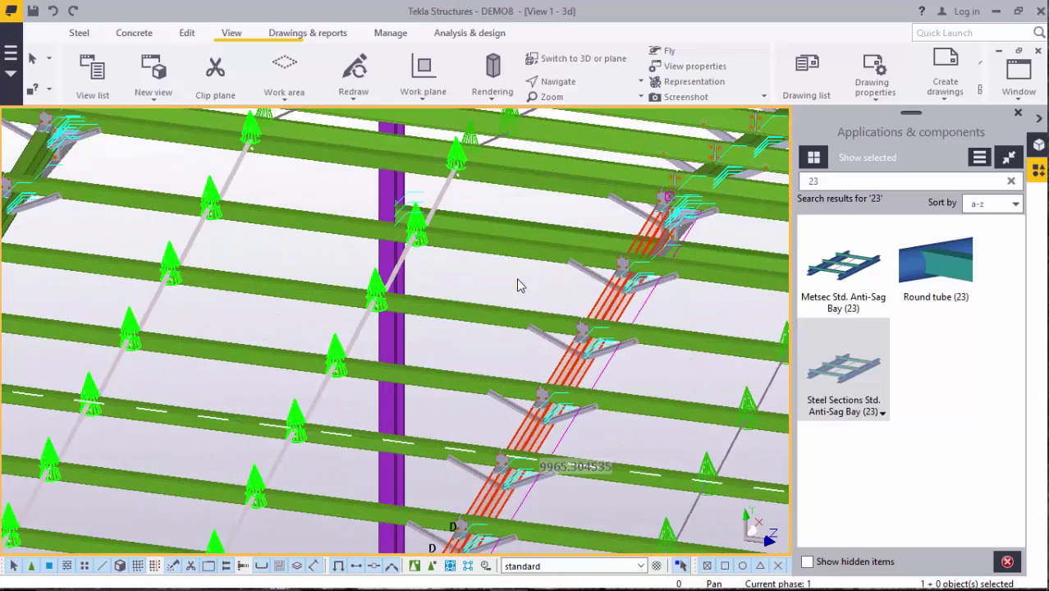
left_click(831, 377)
scroll(668, 316, "down", 4)
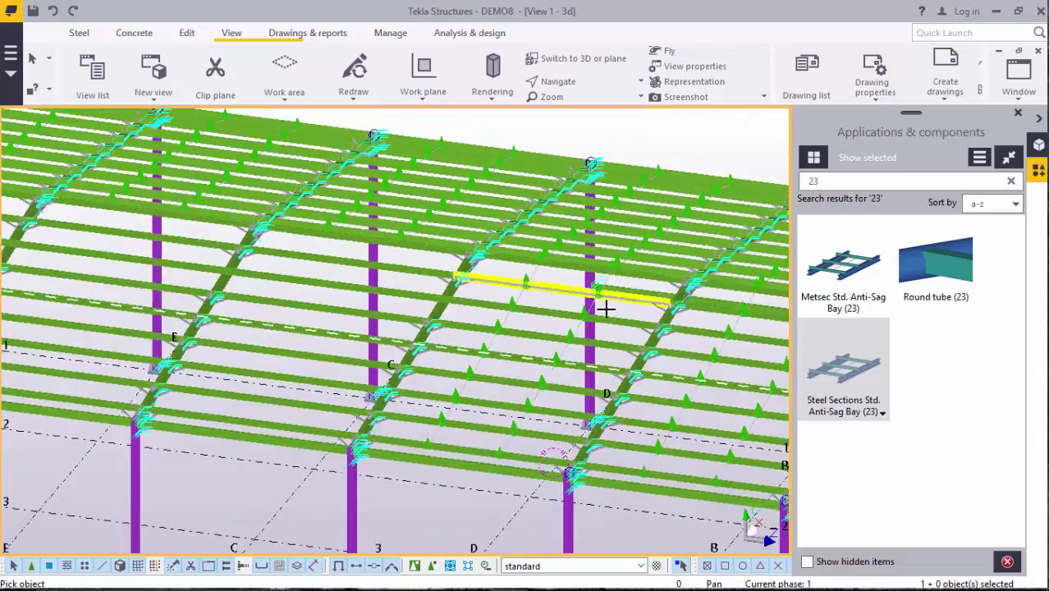
scroll(443, 353, "up", 4)
scroll(418, 398, "up", 2)
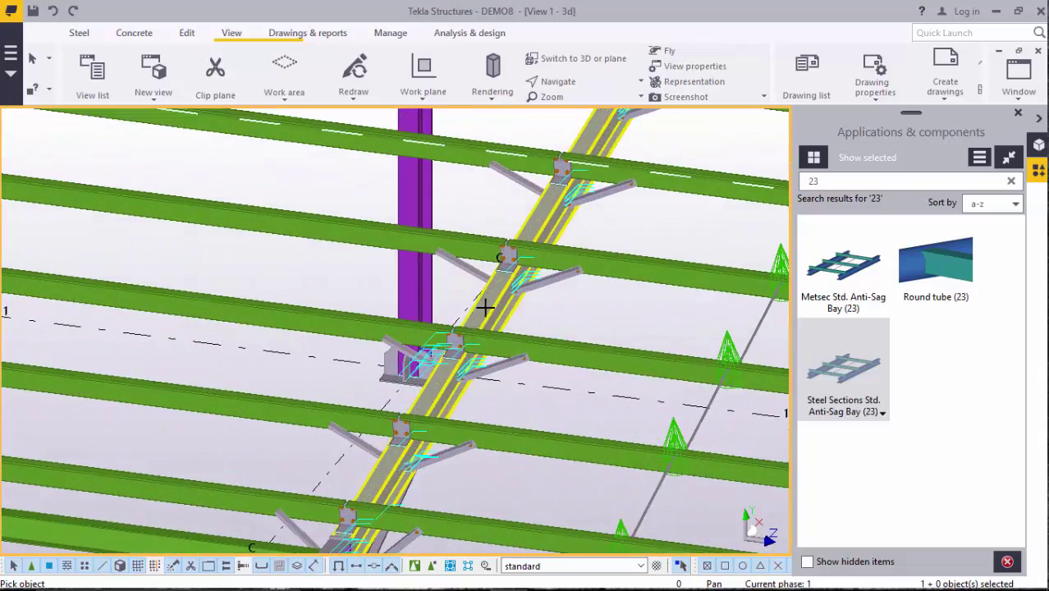
scroll(485, 307, "down", 4)
scroll(173, 267, "up", 5)
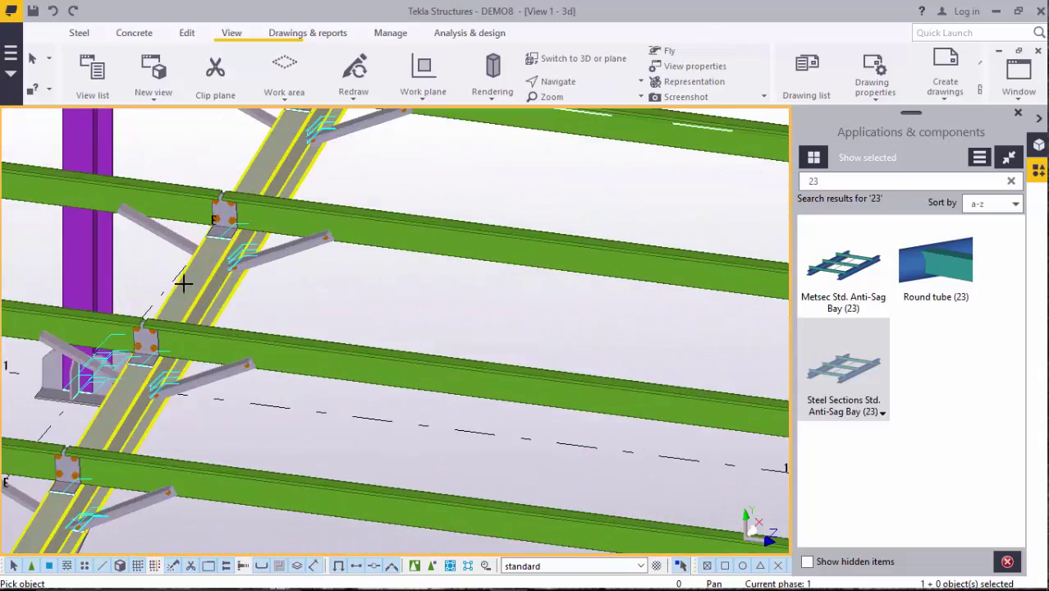
left_click(184, 283)
scroll(262, 220, "down", 5)
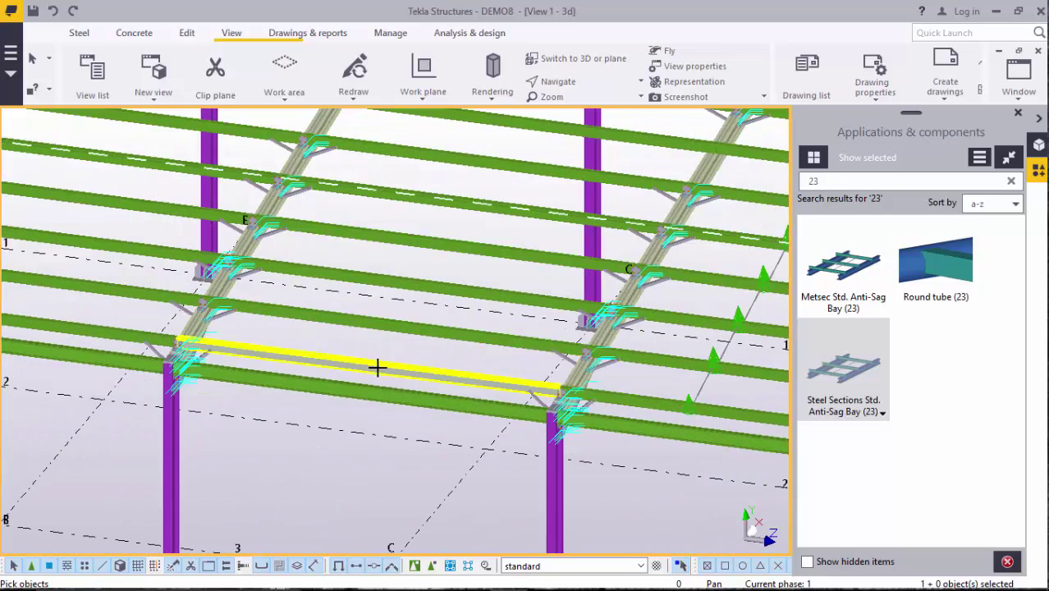
Include the purlins from eave to ridge between grids C and E, create the anti-sag bay and end the command
left_click(377, 367)
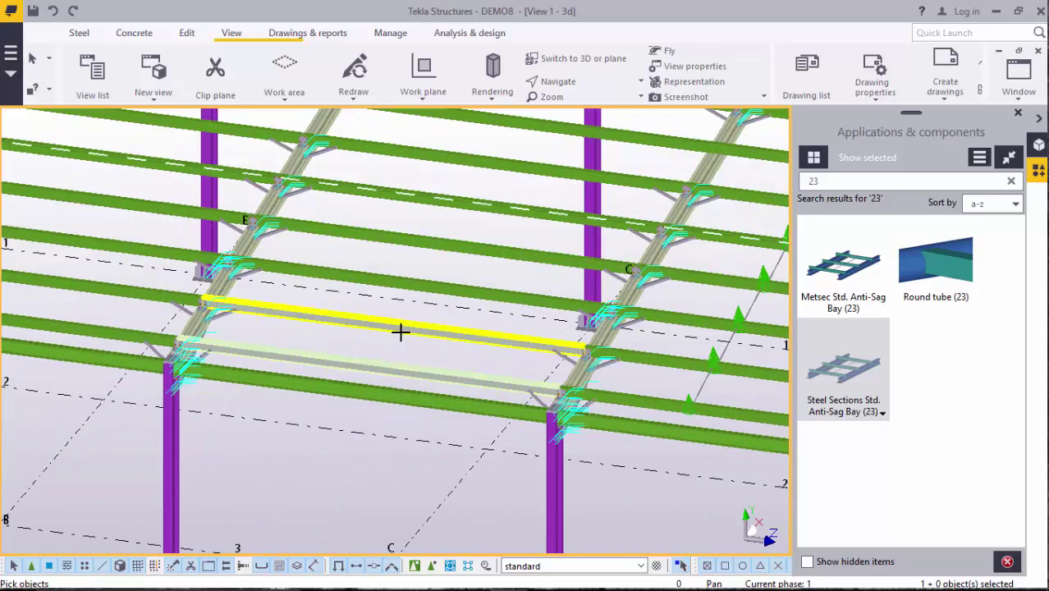
left_click(359, 327)
scroll(487, 228, "up", 3)
scroll(414, 279, "down", 2)
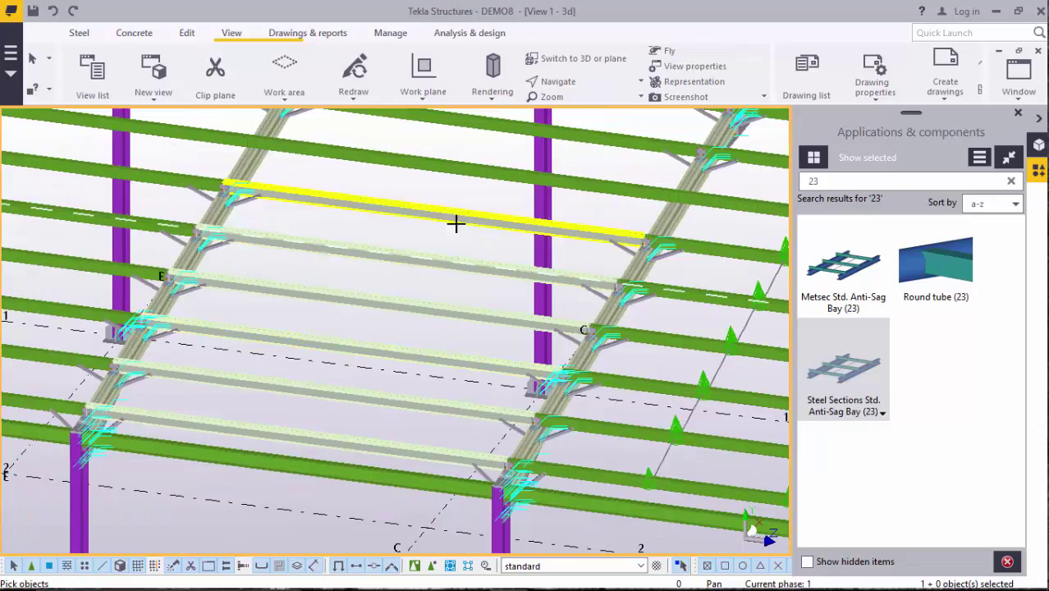
scroll(327, 374, "down", 3)
scroll(457, 211, "up", 3)
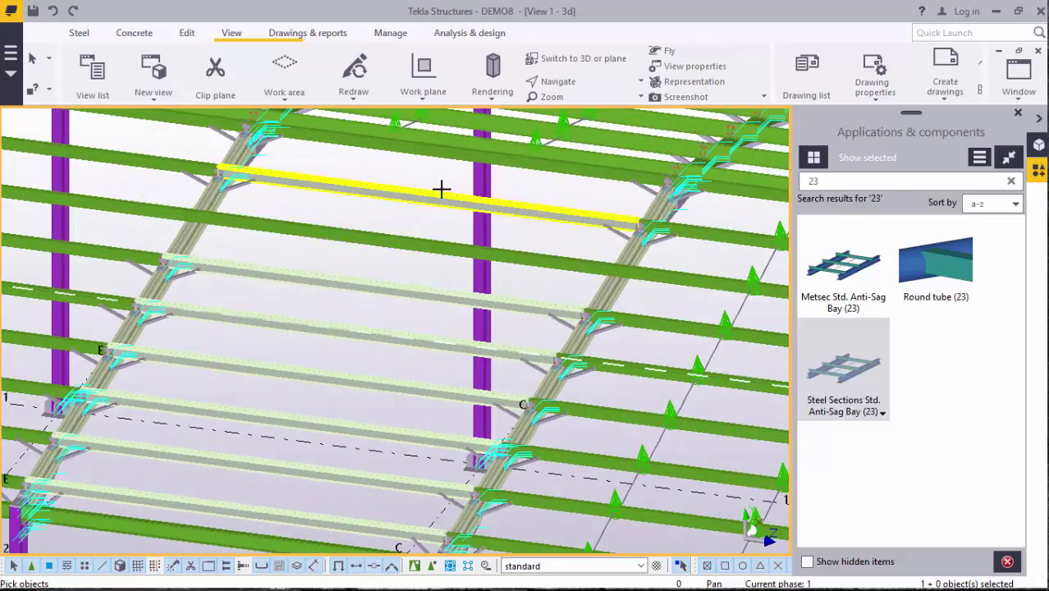
left_click(440, 190)
scroll(350, 312, "down", 2)
scroll(581, 192, "up", 5)
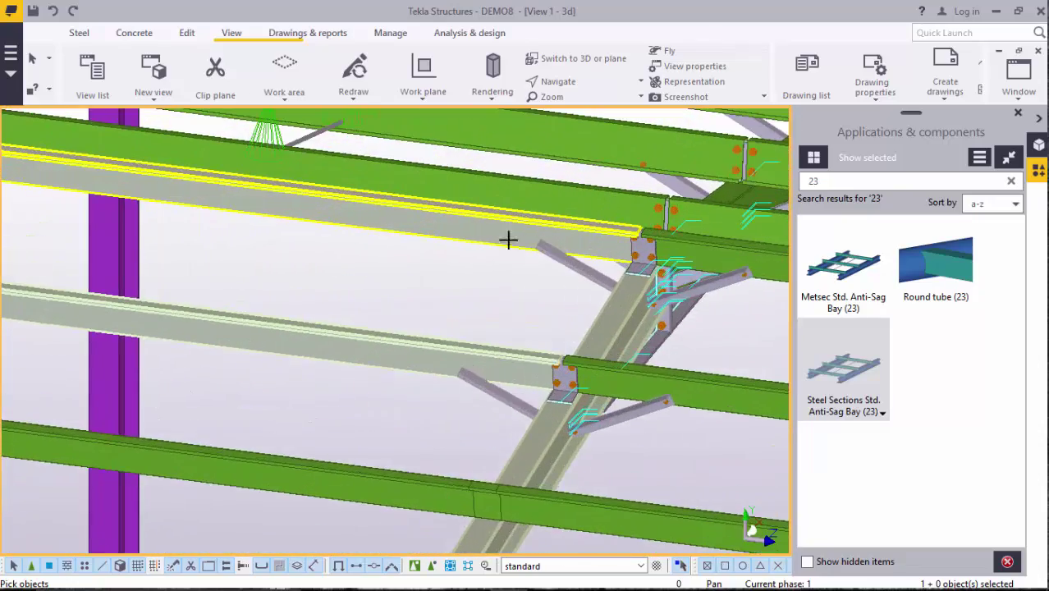
middle_click(379, 258)
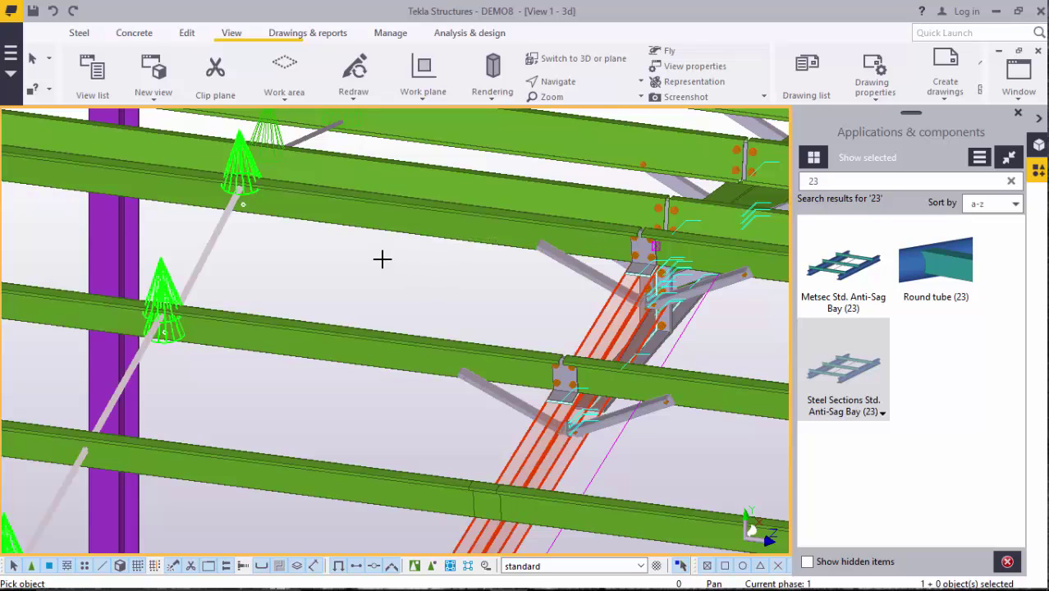
right_click(378, 253)
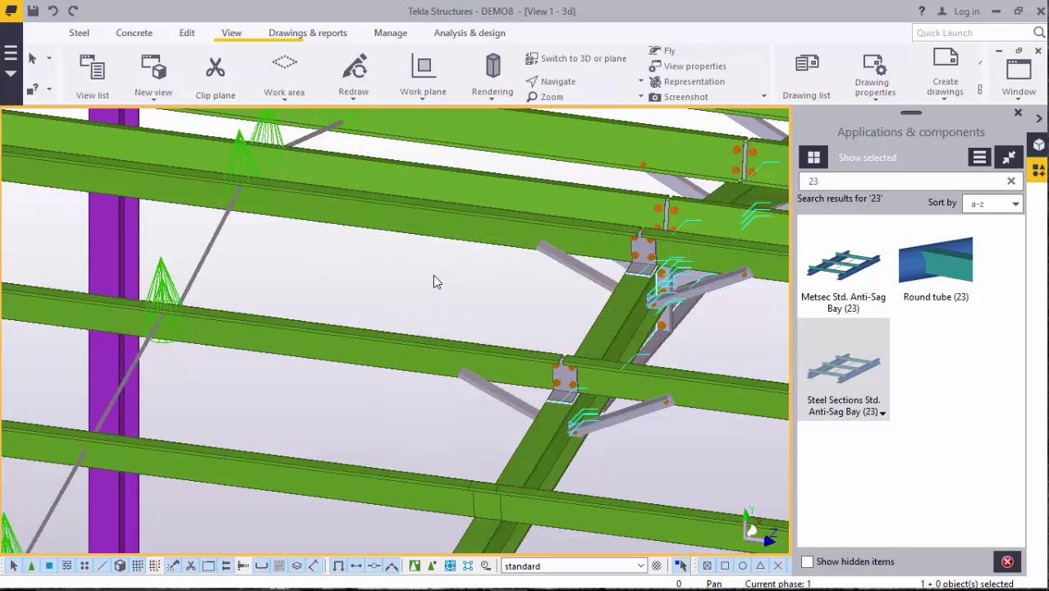
Restart Steel Sections Std. Anti-Sag Bay (23) with the grid E and F rafters of the next bay as supports
scroll(433, 280, "down", 5)
scroll(628, 307, "down", 3)
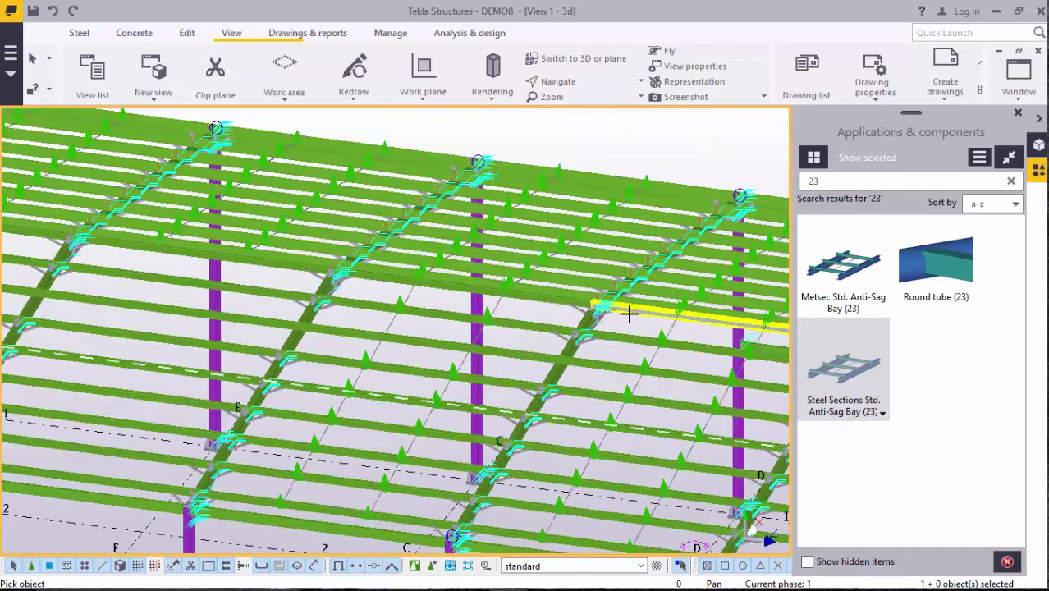
scroll(242, 382, "up", 5)
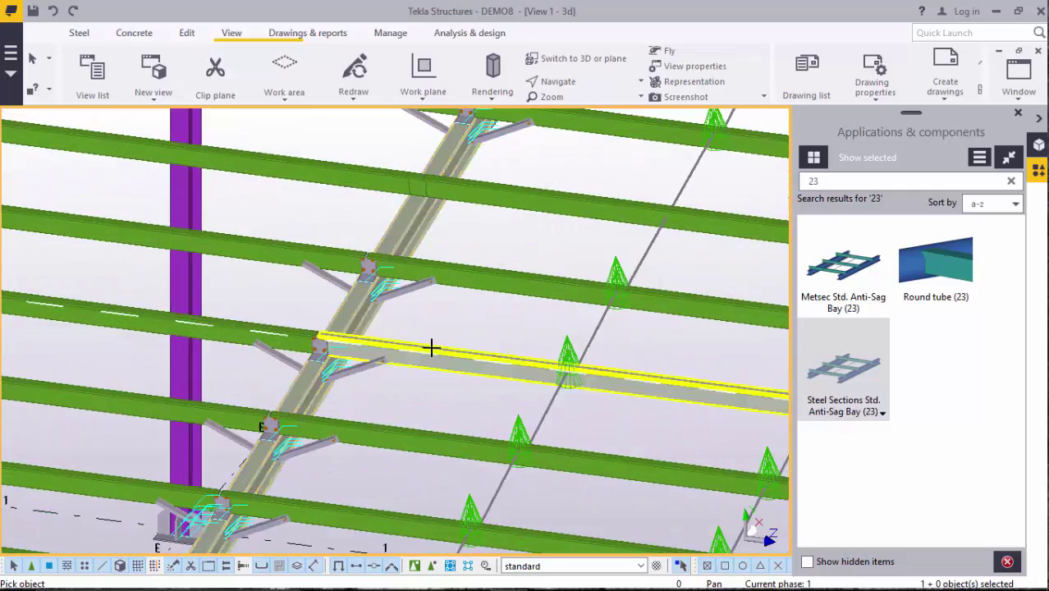
scroll(447, 341, "down", 4)
scroll(206, 300, "up", 5)
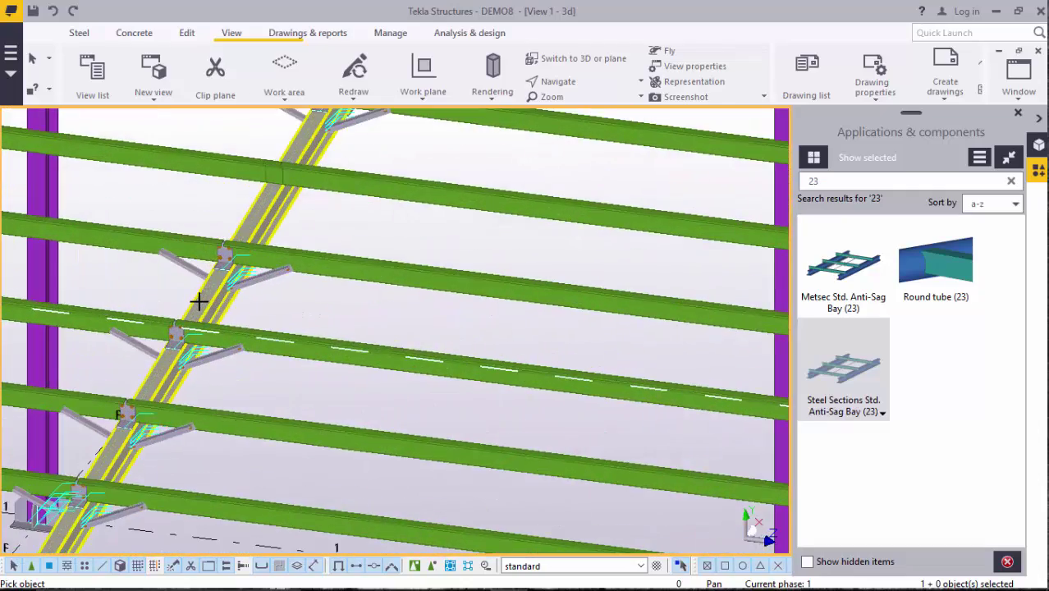
scroll(299, 259, "down", 4)
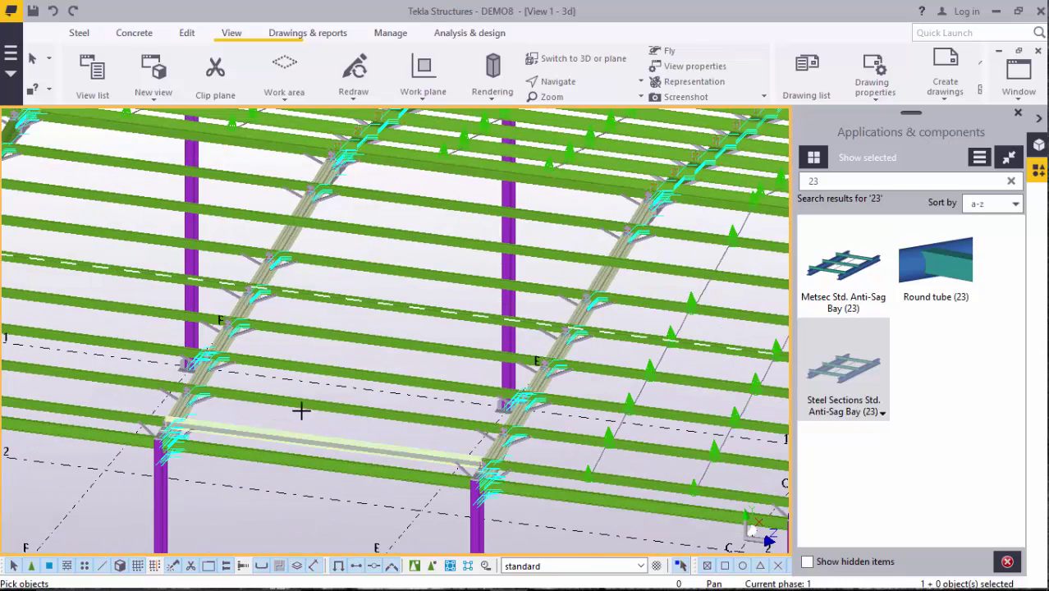
Include the purlins up to the ridge between grids E and F, create the anti-sag bay and end the command
left_click(313, 379)
left_click(335, 335)
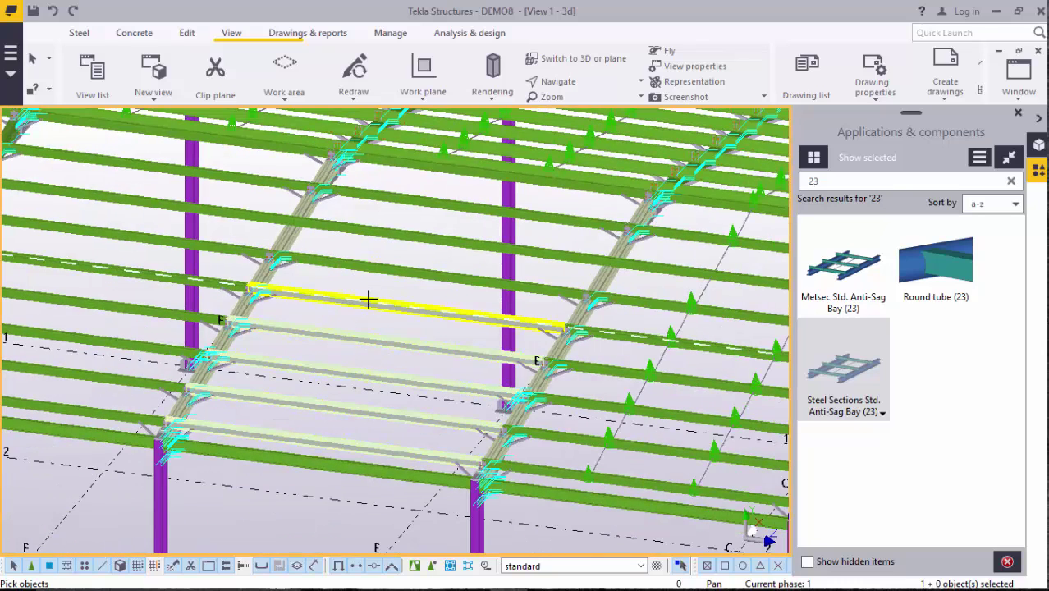
left_click(368, 300)
left_click(387, 270)
left_click(412, 232)
left_click(429, 204)
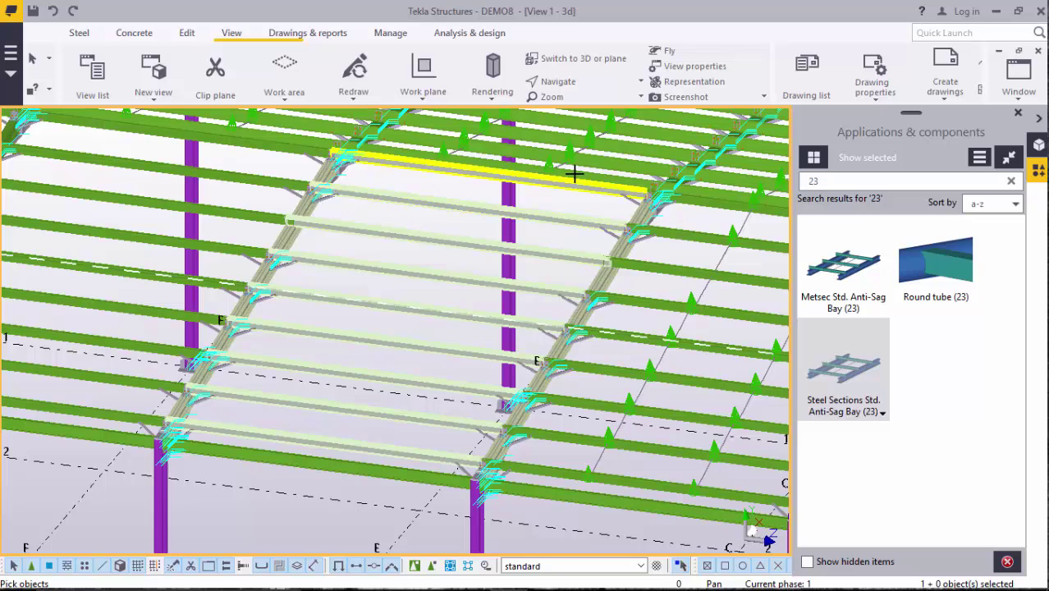
scroll(574, 172, "up", 3)
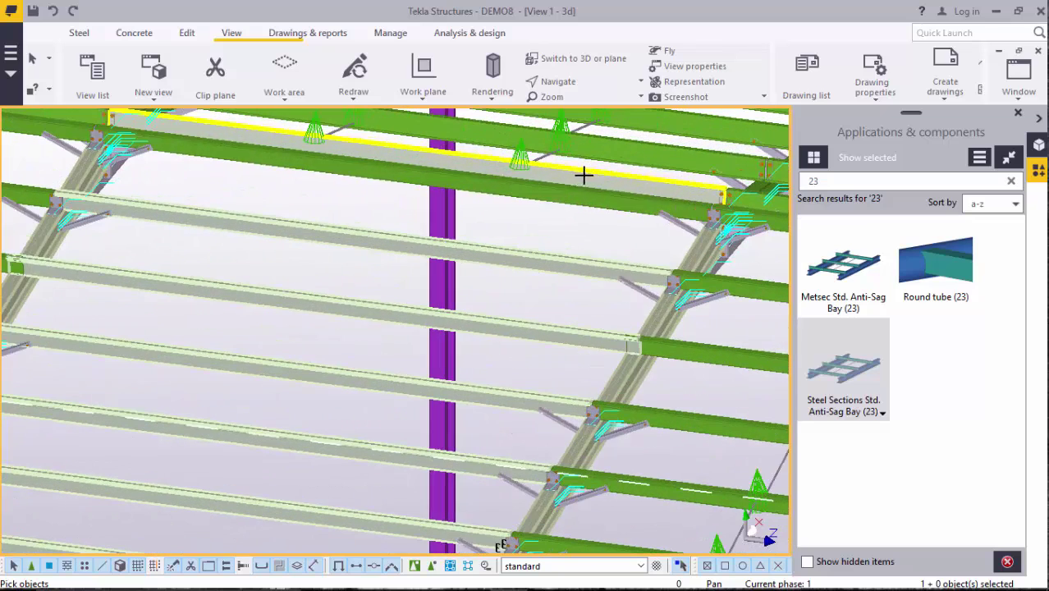
middle_click(526, 243)
right_click(550, 218)
left_click(566, 229)
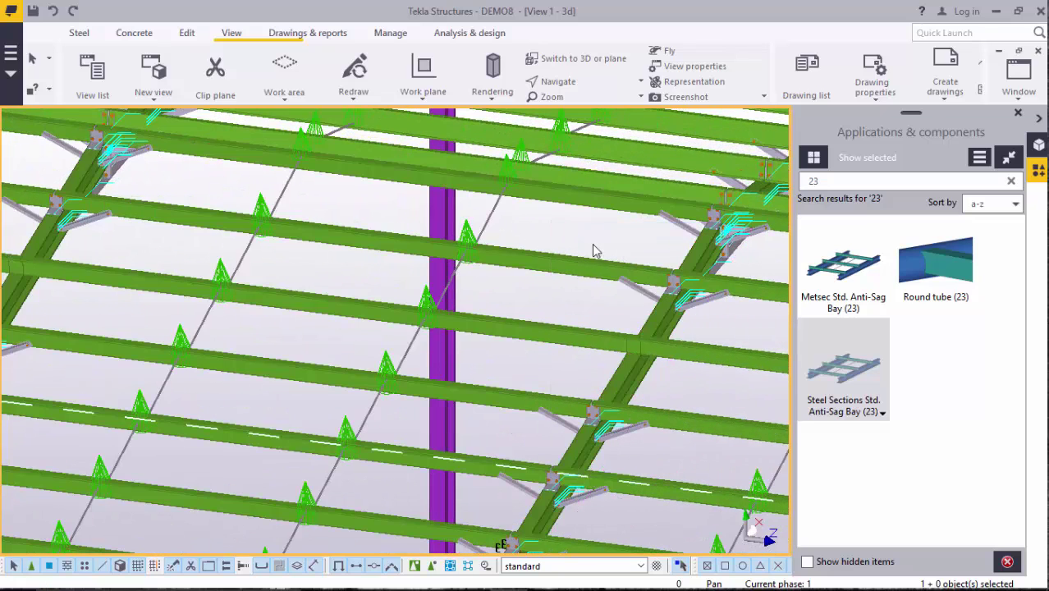
Restart Steel Sections Std. Anti-Sag Bay (23) and pick the grid F and G rafters as its supports
scroll(628, 326, "down", 5)
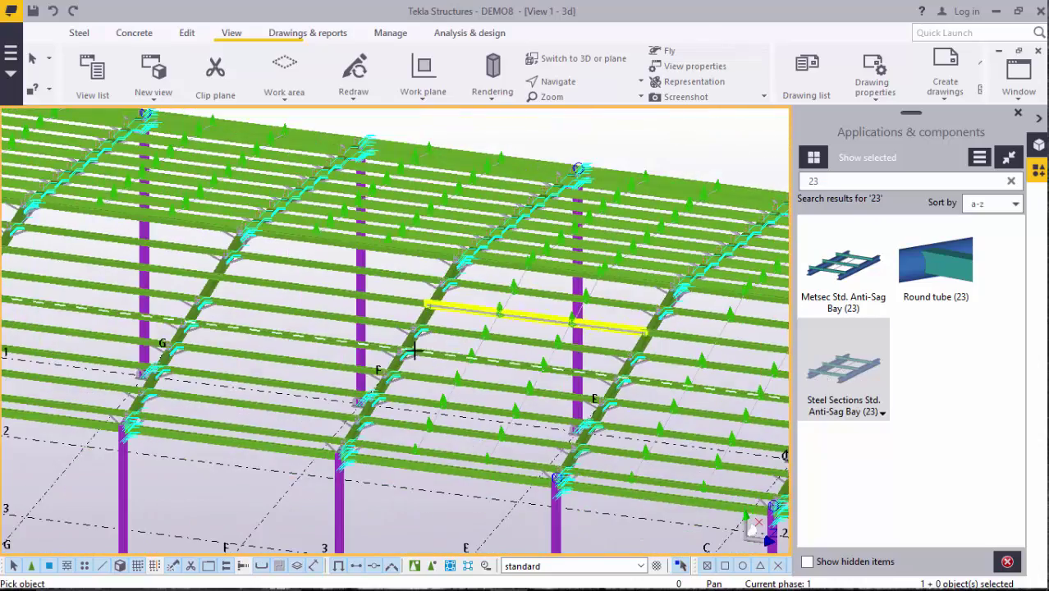
scroll(199, 410, "up", 3)
scroll(521, 384, "up", 2)
scroll(564, 361, "up", 3)
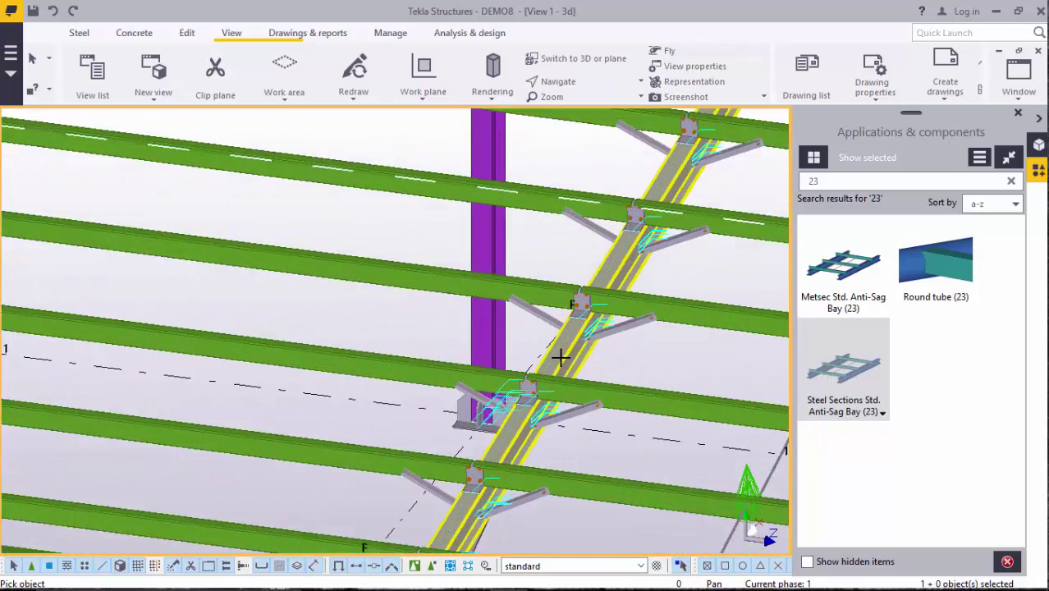
scroll(566, 362, "down", 3)
scroll(567, 361, "down", 3)
scroll(172, 300, "up", 5)
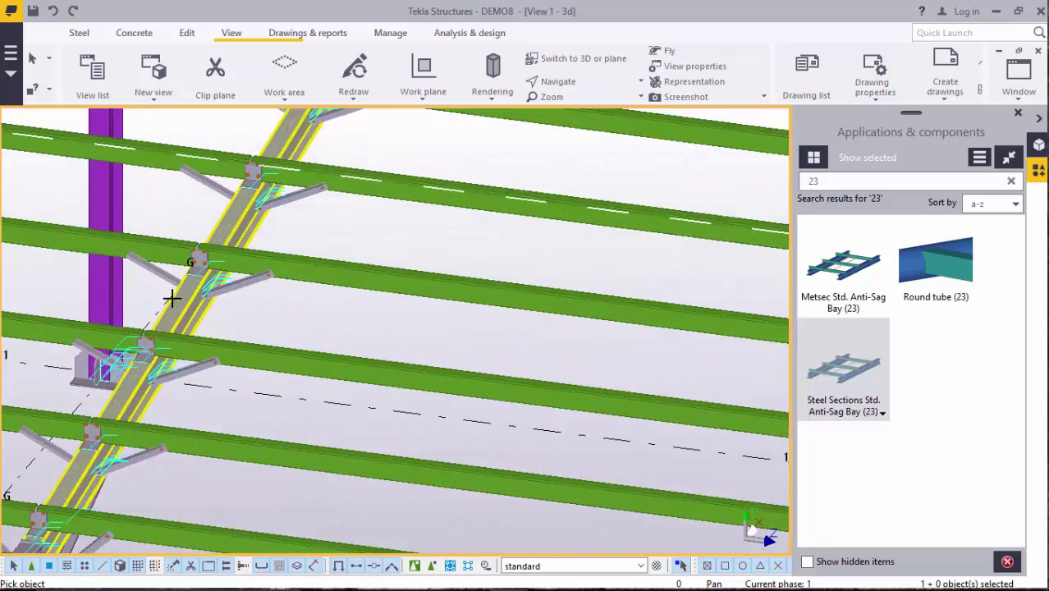
scroll(270, 284, "down", 1)
scroll(271, 284, "down", 2)
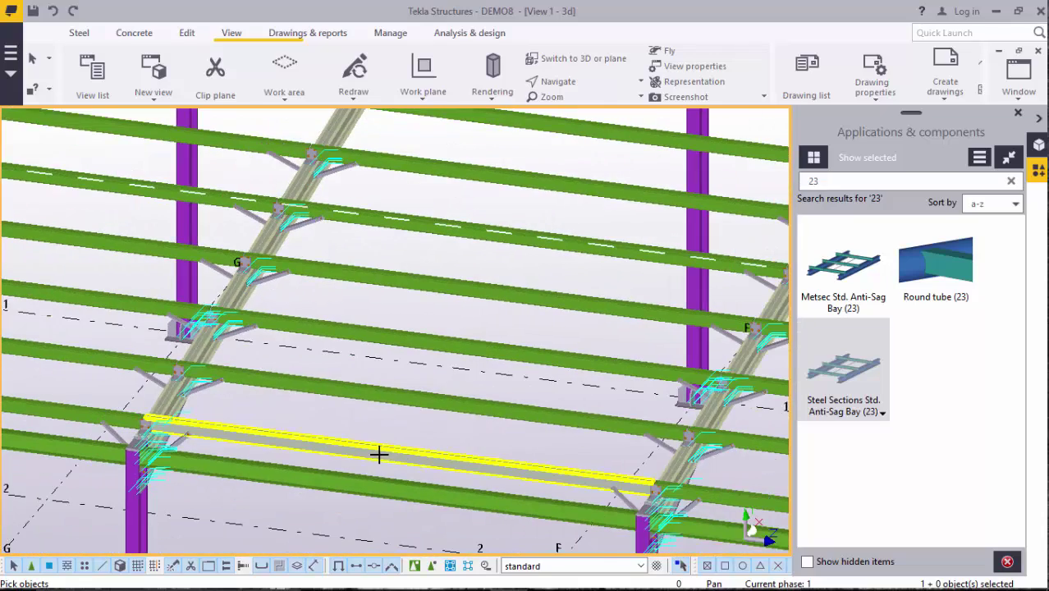
Include the purlins from eave to ridge between grids F and G, create the anti-sag bay and end the command
scroll(345, 402, "down", 1)
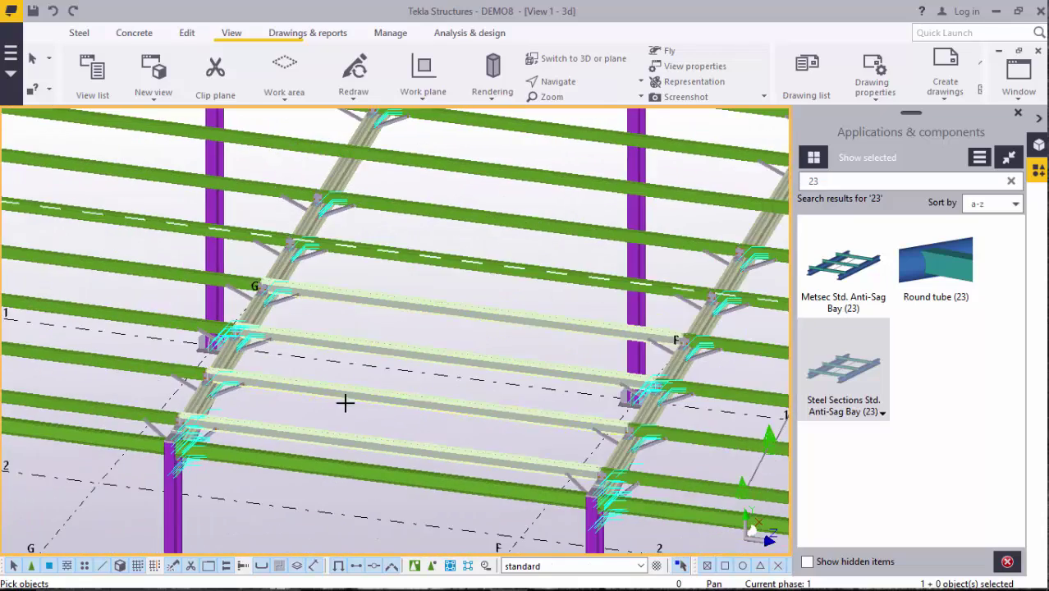
scroll(520, 267, "up", 2)
scroll(356, 386, "down", 1)
scroll(509, 222, "down", 1)
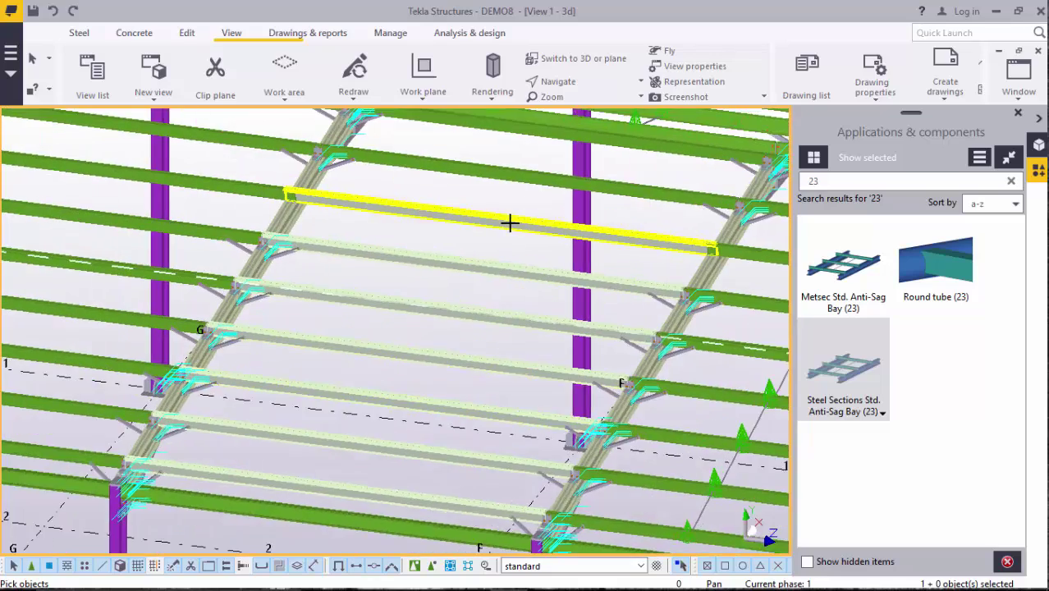
scroll(509, 222, "up", 1)
scroll(350, 402, "down", 1)
scroll(551, 222, "up", 2)
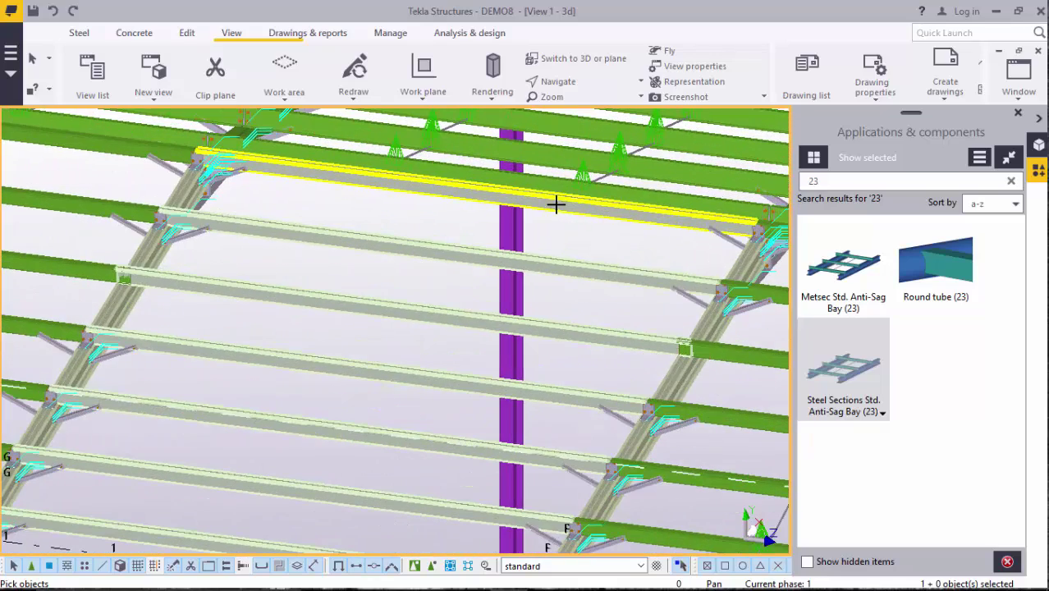
right_click(598, 246)
key("Escape")
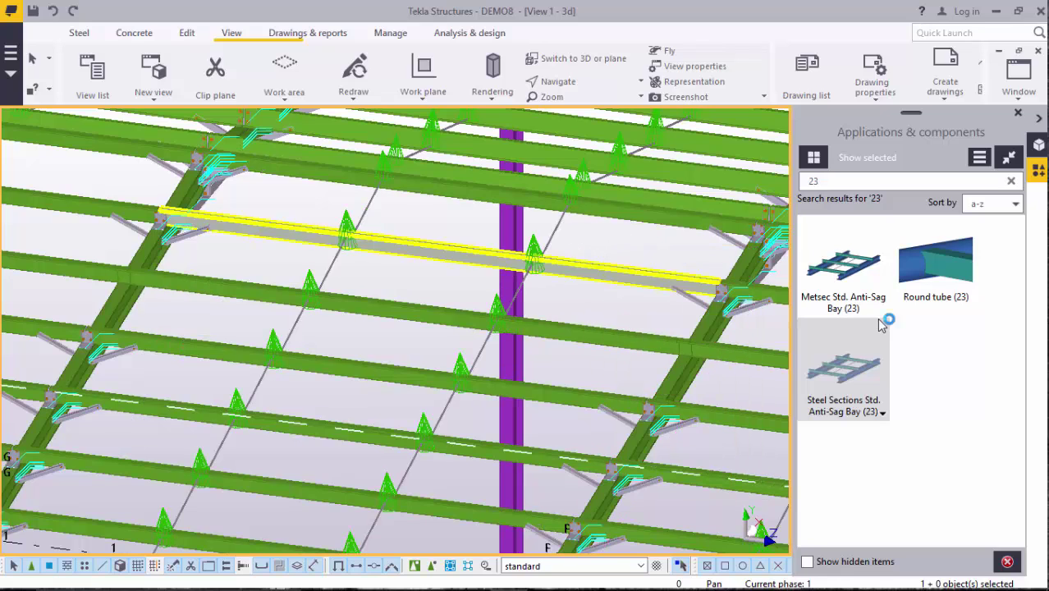
Restart Steel Sections Std. Anti-Sag Bay (23) with the grid G and H rafters as supports
scroll(628, 298, "down", 5)
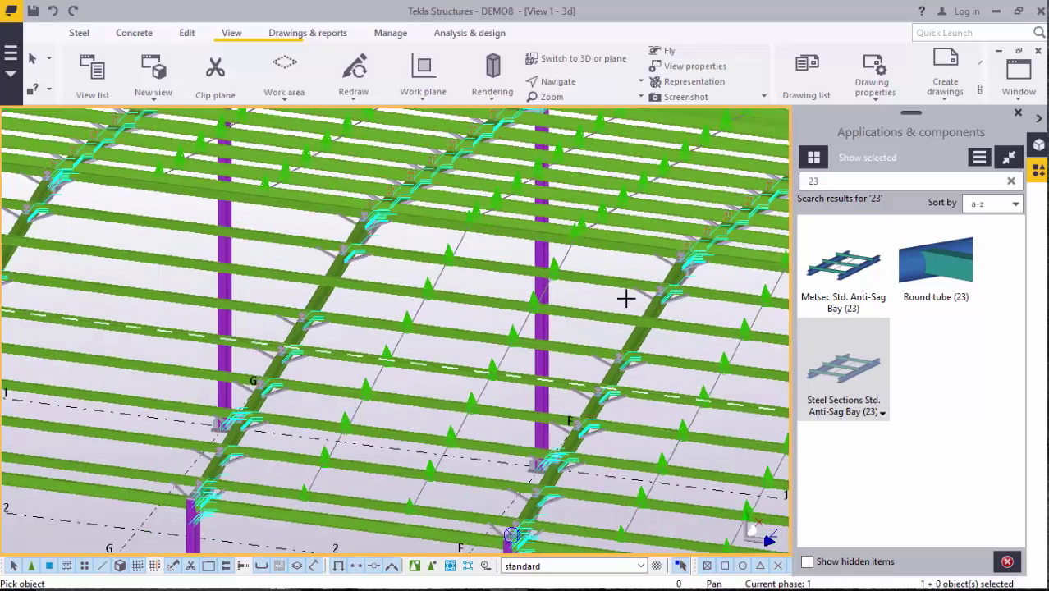
scroll(154, 334, "up", 5)
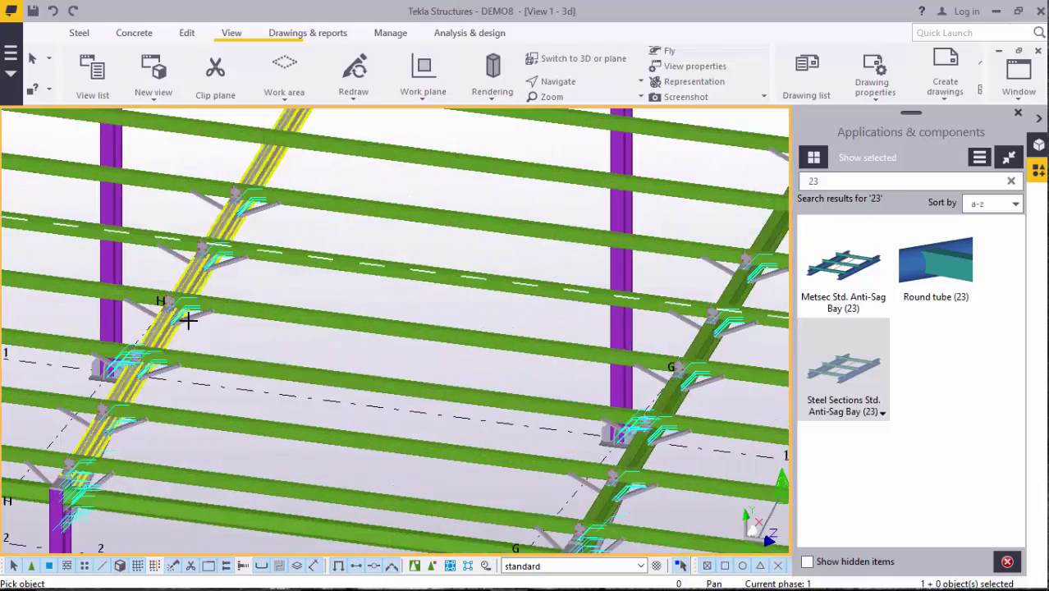
scroll(151, 396, "up", 4)
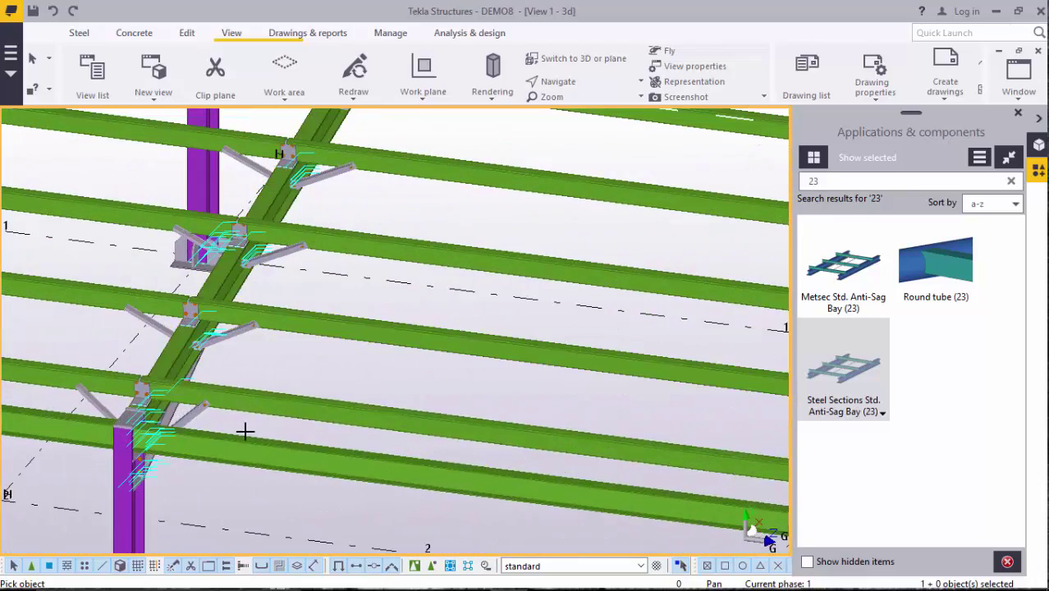
scroll(168, 355, "down", 3)
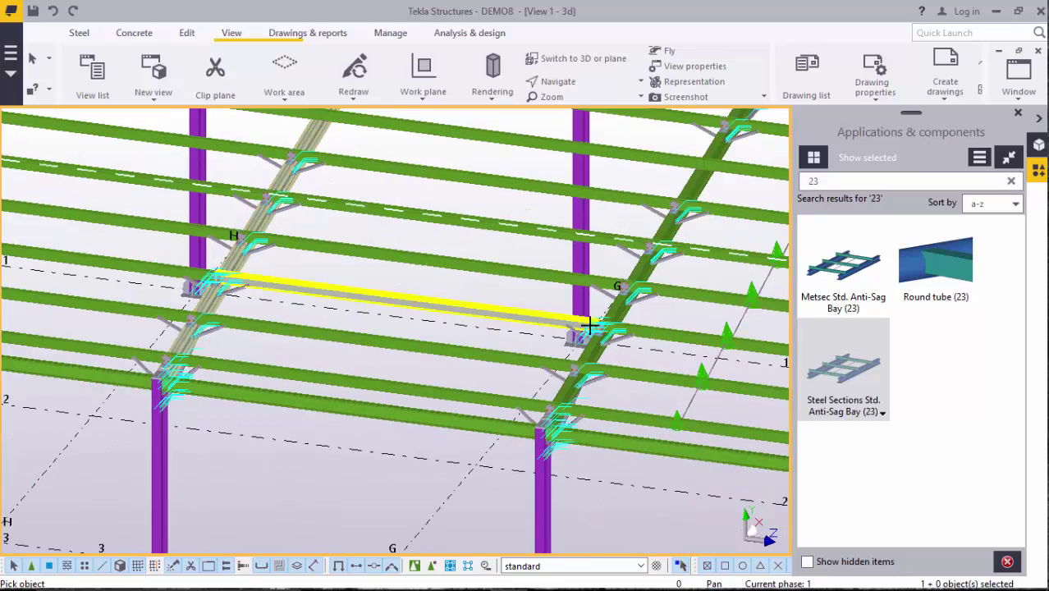
scroll(569, 382, "up", 4)
scroll(343, 361, "down", 3)
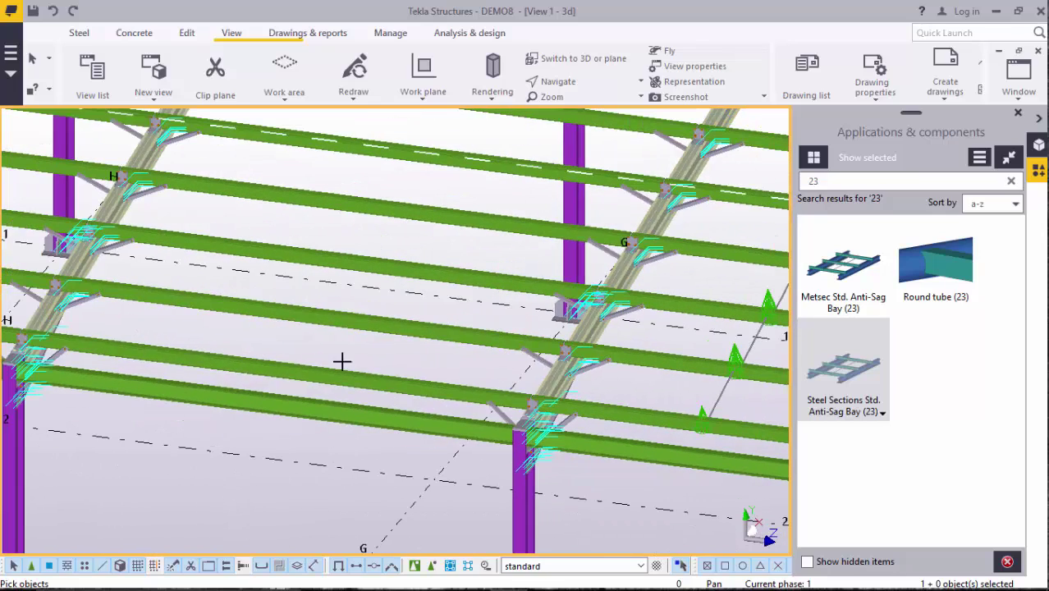
Include the six lowest purlins, starting at the eave, between grids G and H in the anti-sag bay
scroll(299, 371, "up", 3)
left_click(367, 310, "ctrl")
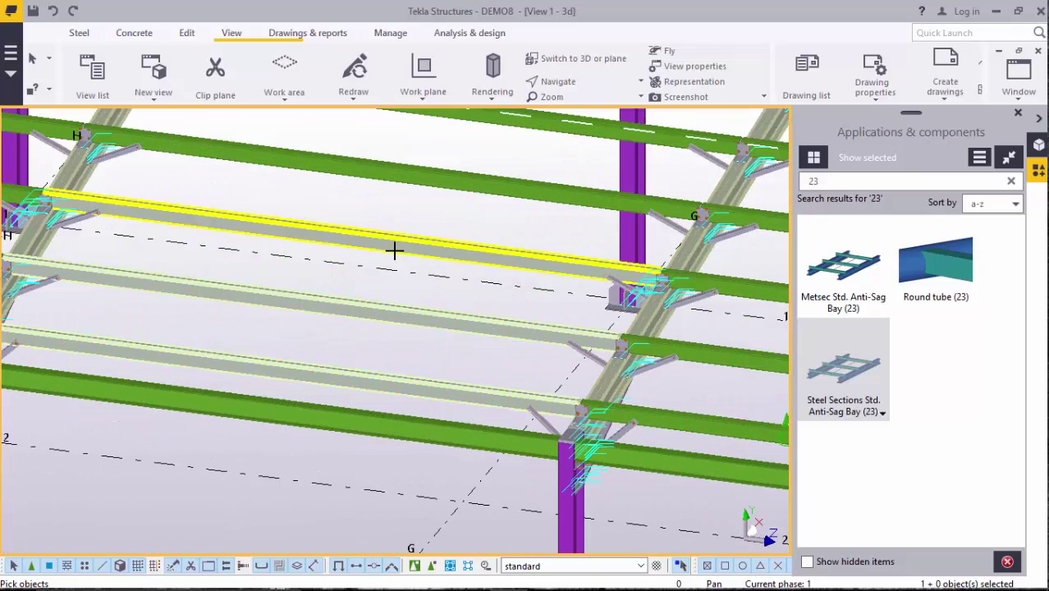
scroll(340, 393, "down", 3)
scroll(426, 230, "up", 2)
scroll(347, 382, "down", 2)
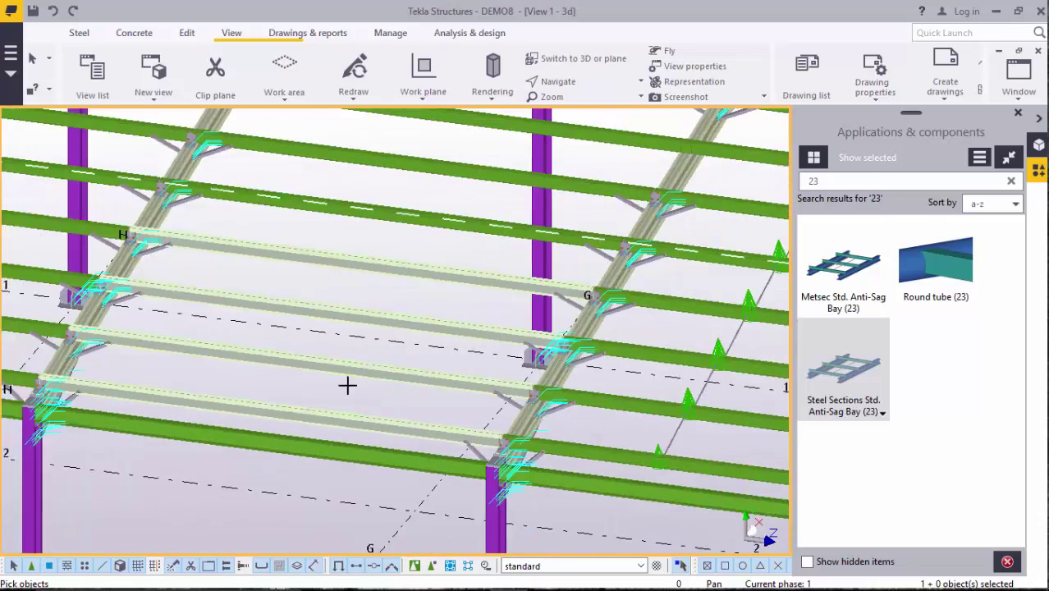
scroll(417, 232, "up", 3)
scroll(442, 262, "down", 3)
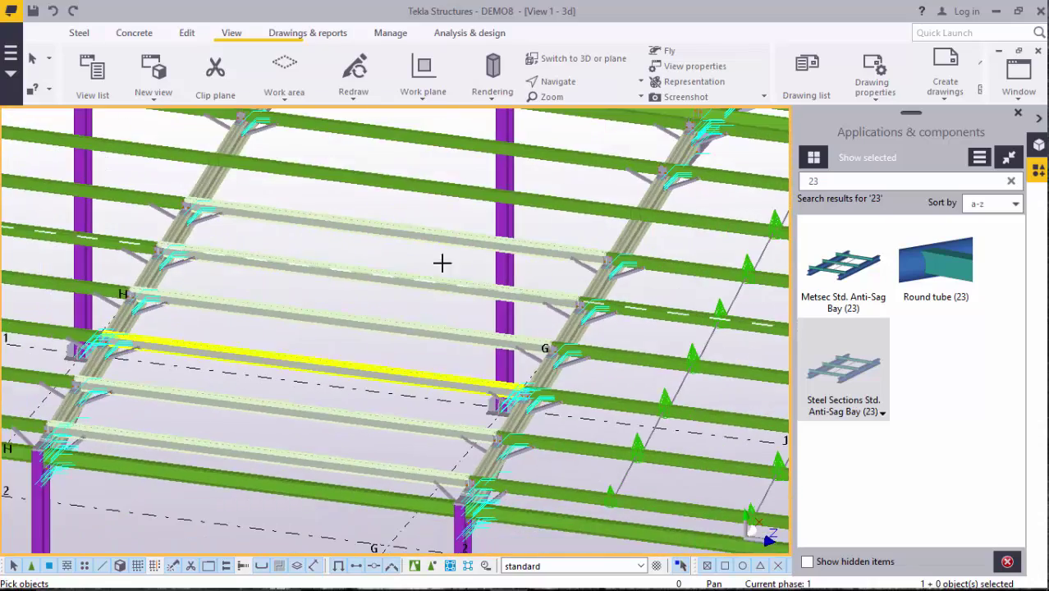
Include the remaining purlins up to the ridge between grids G and H, create the anti-sag bay and end the command
scroll(447, 187, "up", 3)
scroll(431, 205, "down", 3)
scroll(414, 210, "up", 3)
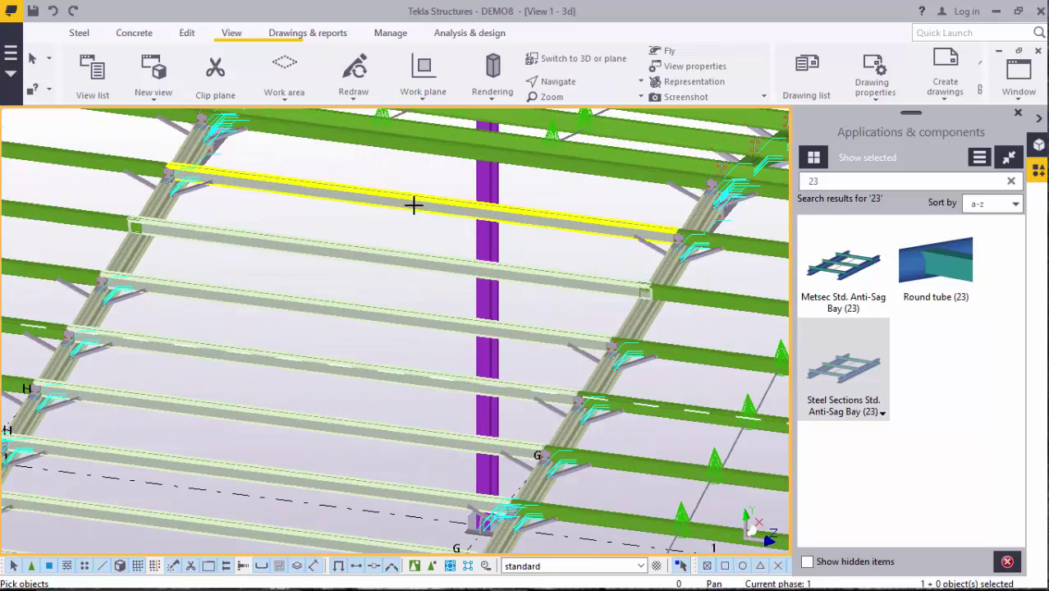
scroll(435, 201, "up", 1)
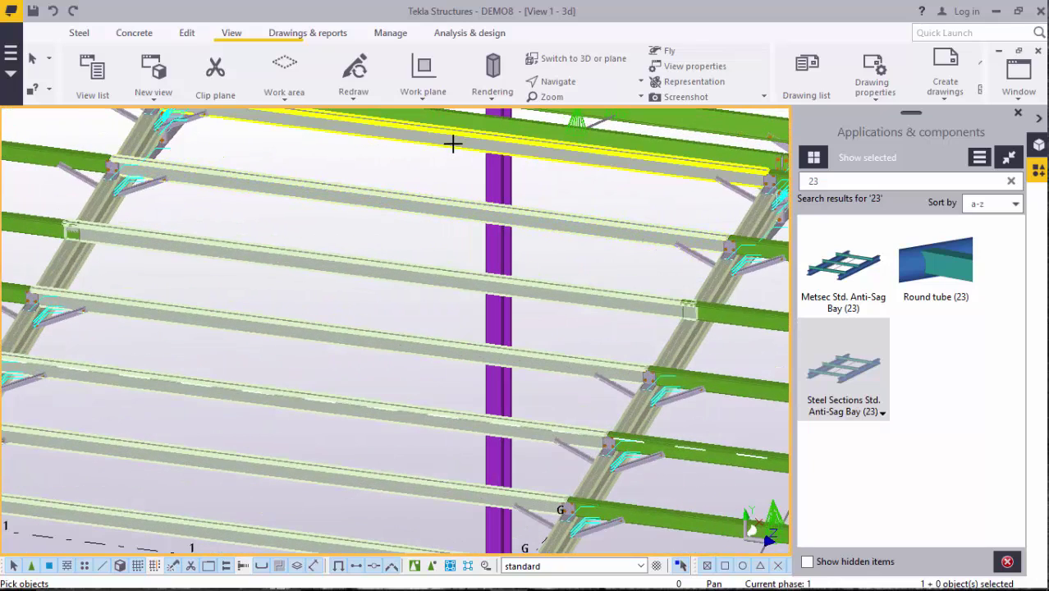
scroll(412, 304, "down", 1)
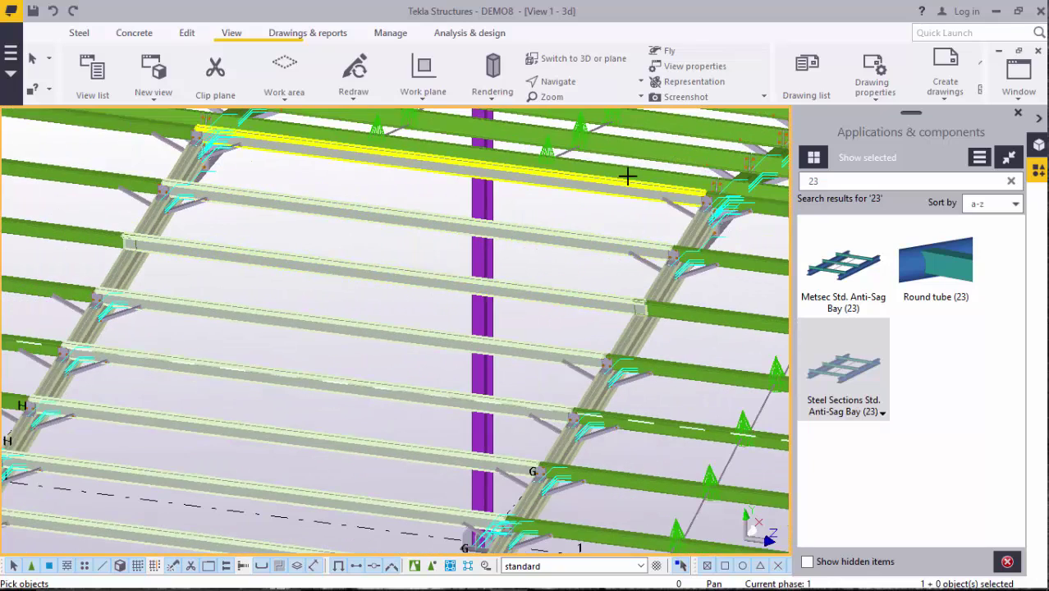
scroll(627, 176, "up", 2)
middle_click(544, 220)
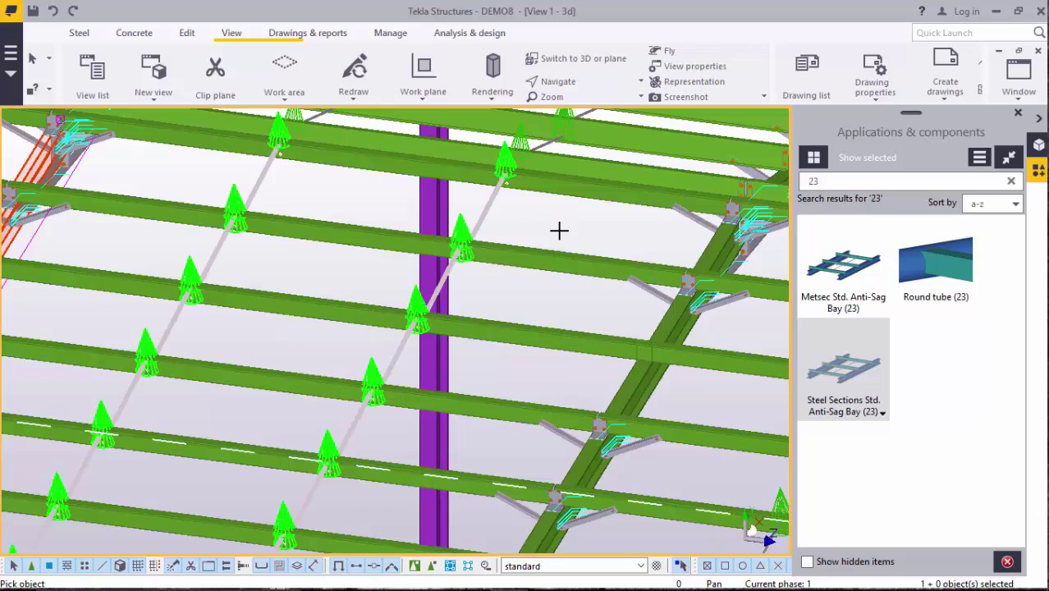
scroll(558, 230, "down", 2)
scroll(582, 277, "down", 2)
right_click(407, 231)
left_click(415, 244)
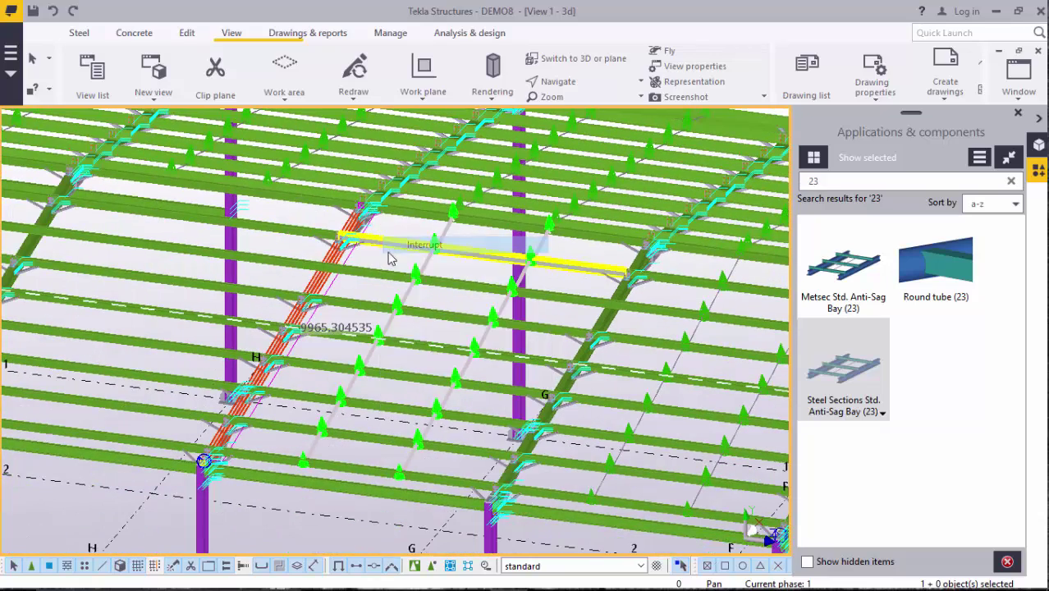
Restart Steel Sections Std. Anti-Sag Bay (23) with the grid H and I rafters as supports
scroll(390, 257, "up", 1)
left_click(848, 356)
scroll(610, 289, "down", 2)
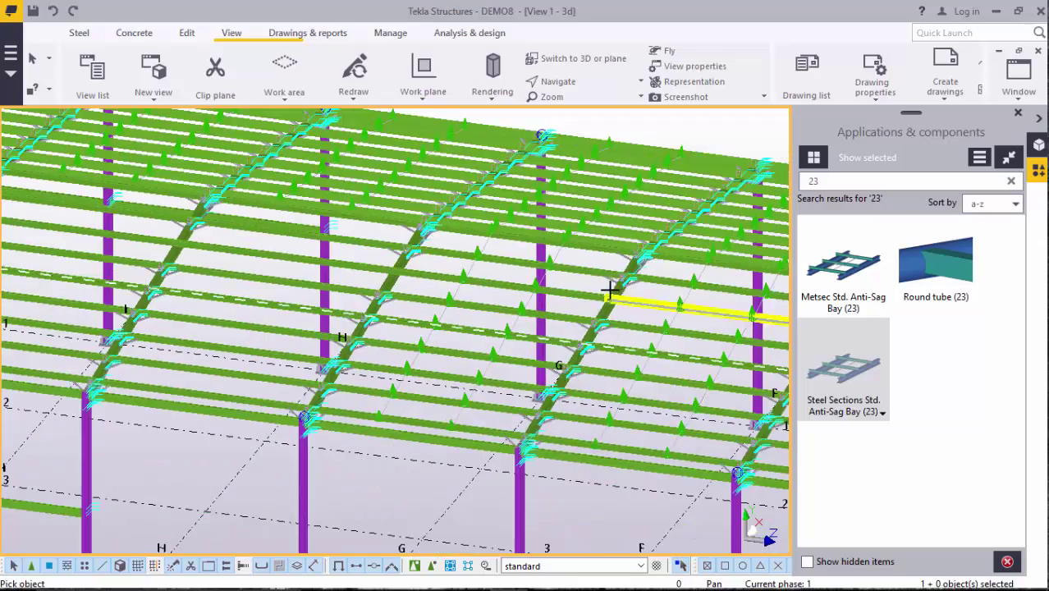
scroll(304, 316, "down", 1)
scroll(493, 353, "up", 3)
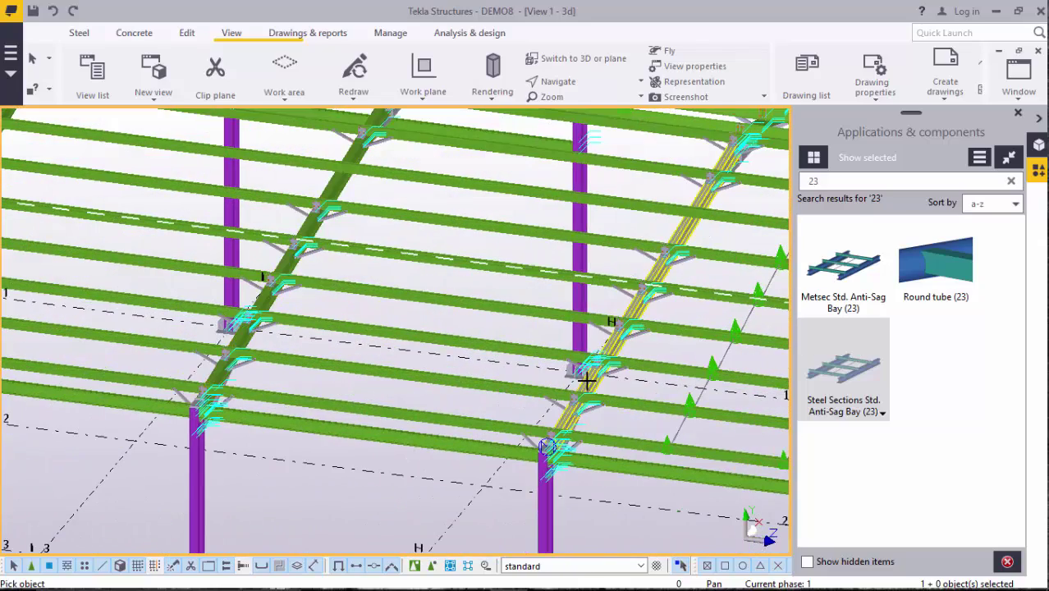
left_click(242, 335)
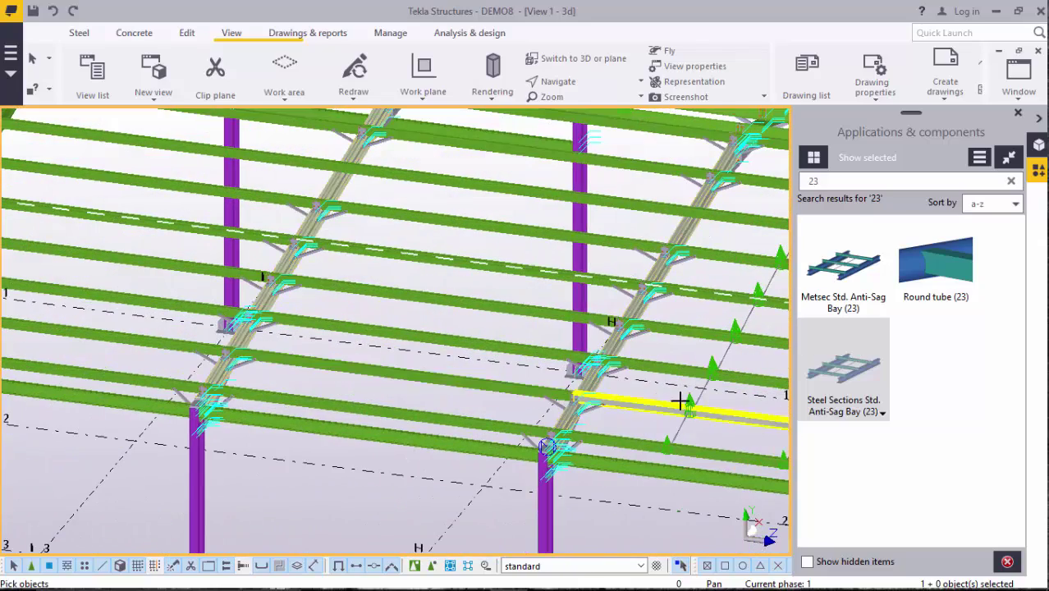
Include the six lowest purlins, starting at the eave, between grids H and I in the anti-sag bay
left_click(335, 405)
left_click(379, 365)
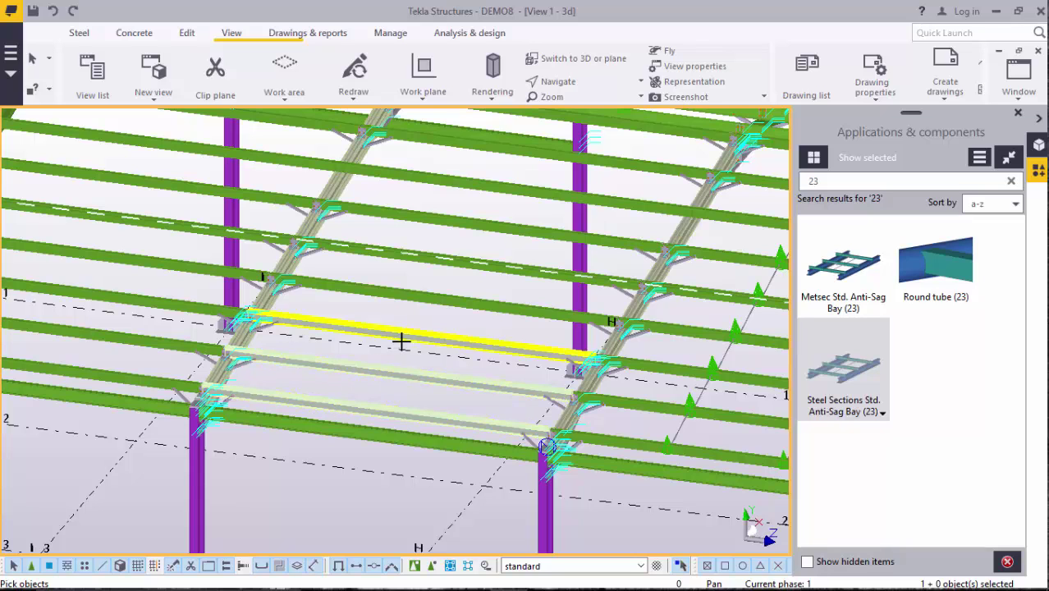
left_click(451, 315)
left_click(463, 274)
left_click(478, 230)
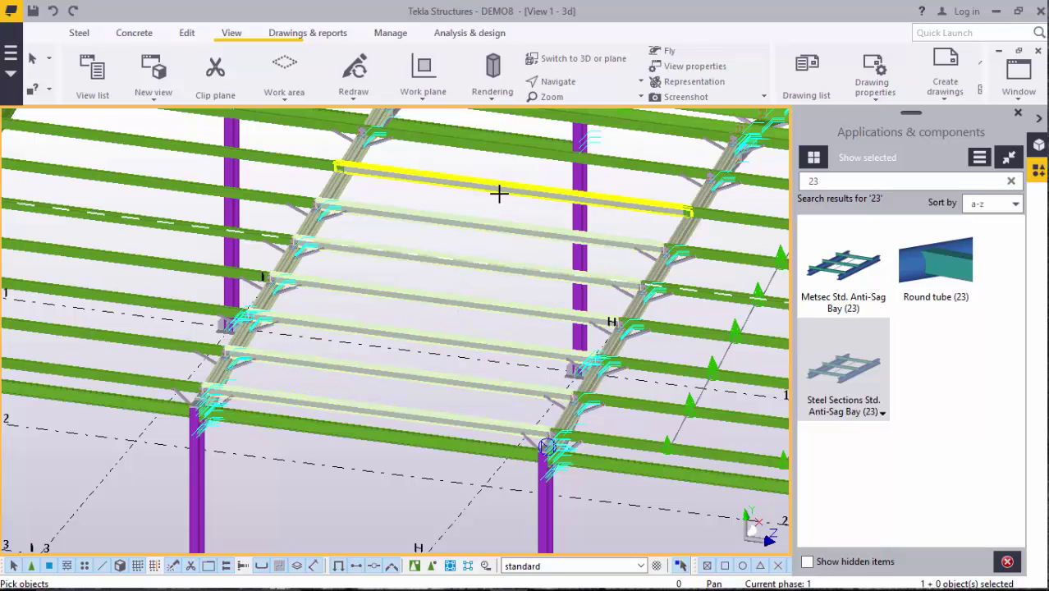
Include the remaining purlins up to the ridge between grids H and I, create the anti-sag bay and end the command
middle_click_drag(423, 340, 390, 192)
scroll(539, 176, "up", 3)
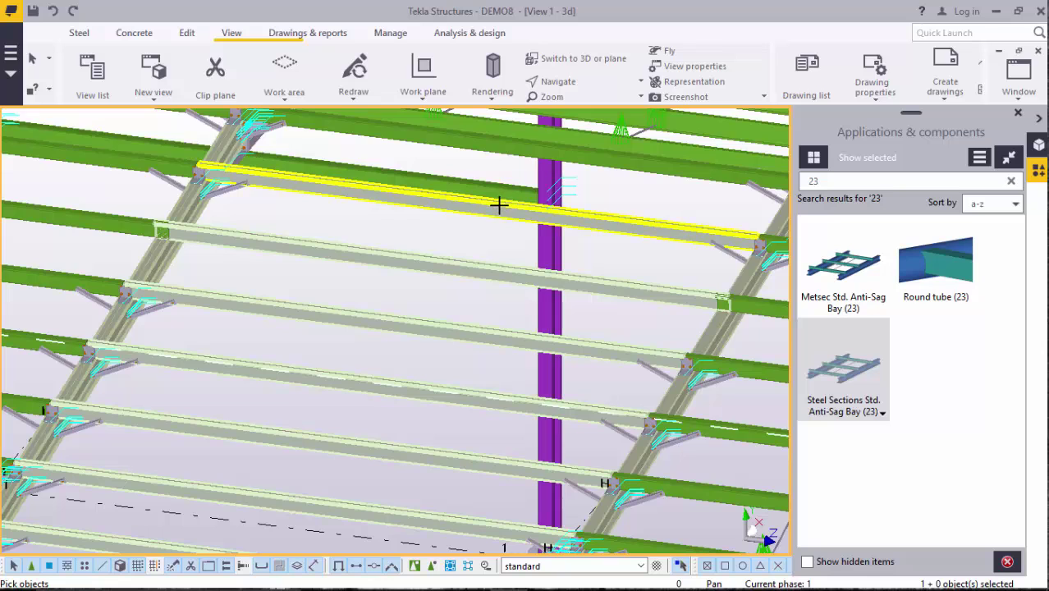
middle_click_drag(499, 204, 466, 270)
scroll(687, 175, "up", 5)
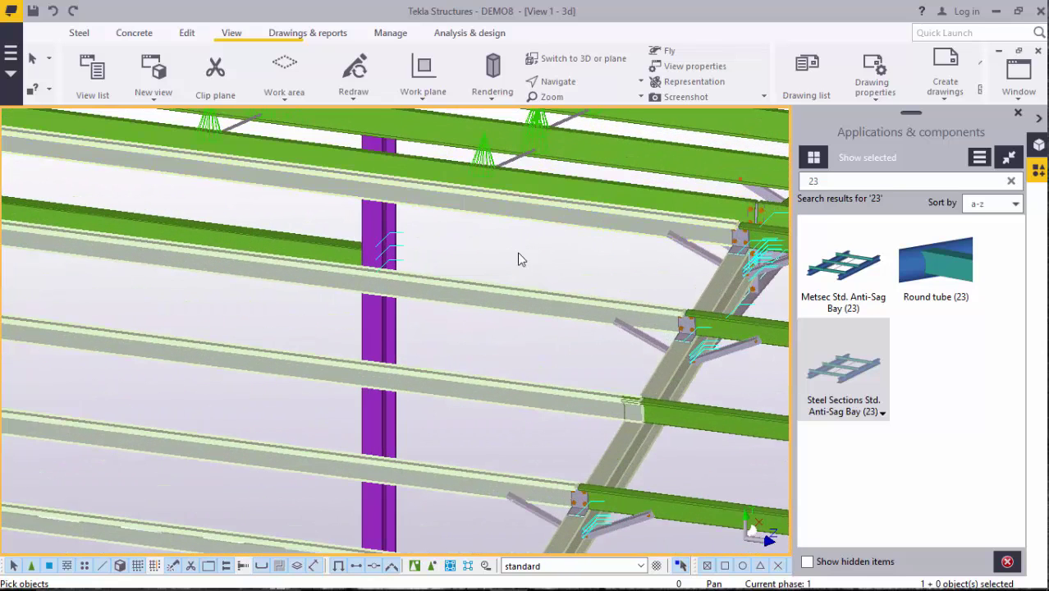
middle_click(519, 260)
right_click(518, 246)
left_click(589, 262)
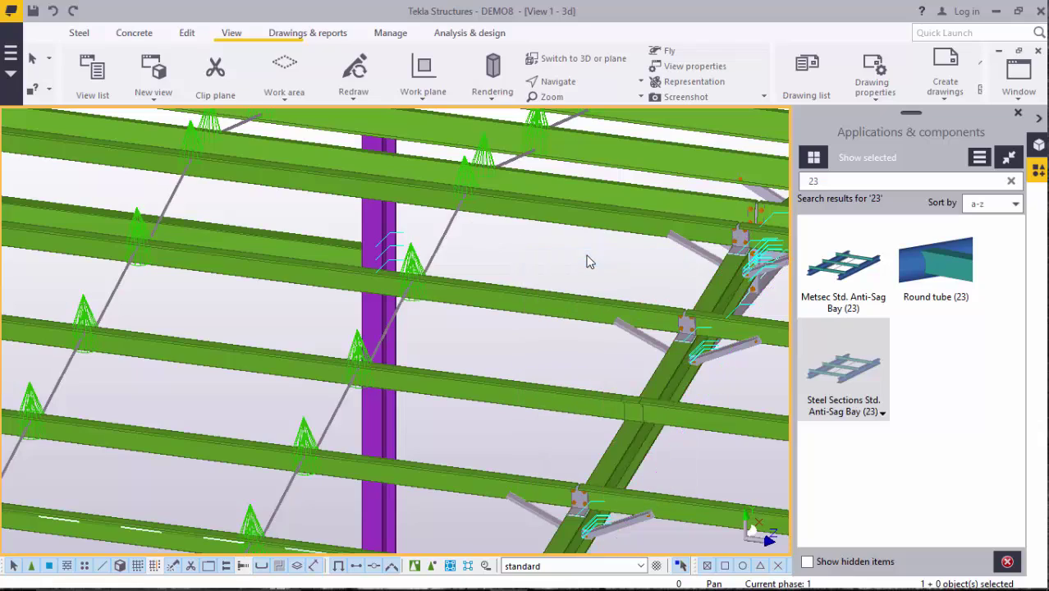
Restart Steel Sections Std. Anti-Sag Bay (23) with the grid I and J rafters as supports
scroll(657, 295, "down", 5)
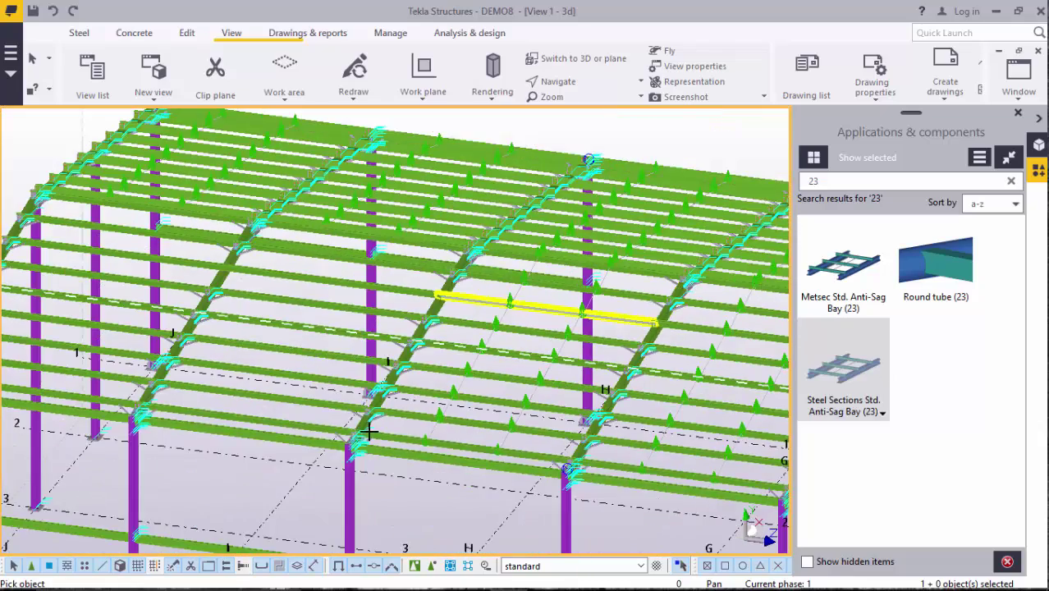
scroll(293, 453, "up", 5)
scroll(463, 385, "down", 3)
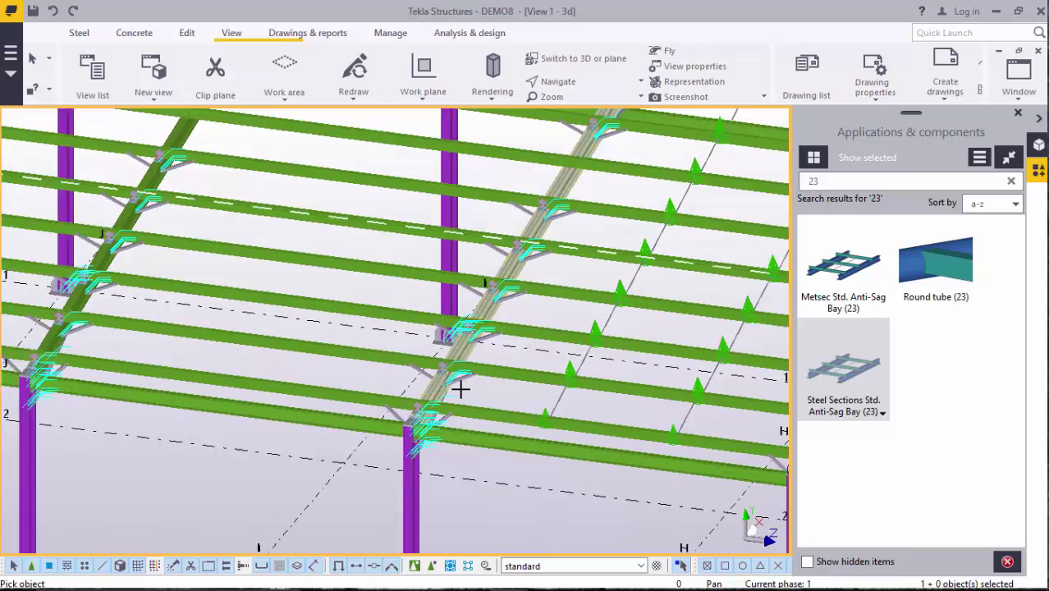
scroll(145, 312, "up", 4)
left_click(144, 313)
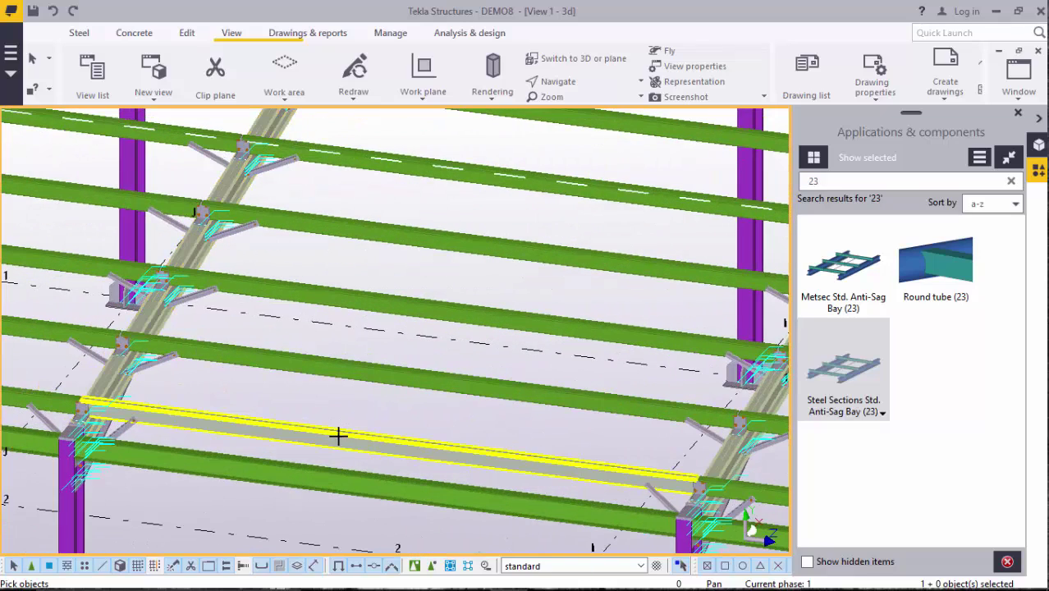
Include the five lowest purlins, starting at the eave, between grids I and J in the anti-sag bay
left_click(340, 435)
left_click(374, 374)
left_click(426, 312)
scroll(353, 398, "down", 2)
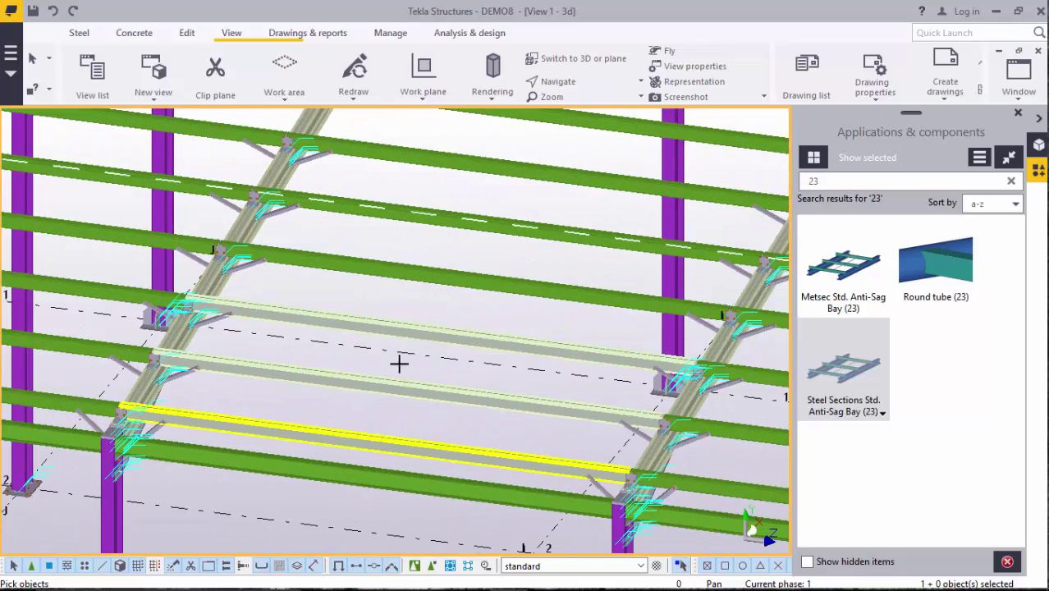
left_click(456, 279)
scroll(460, 262, "down", 2)
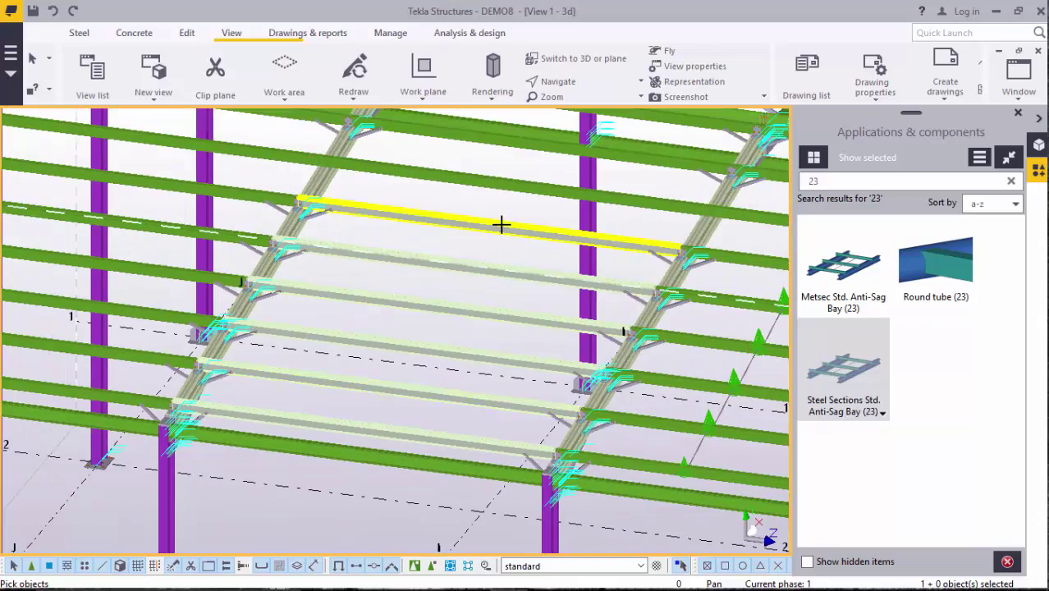
Include the remaining purlins up to the ridge between grids I and J, create the anti-sag bay and end the command
left_click(501, 224)
scroll(510, 205, "up", 3)
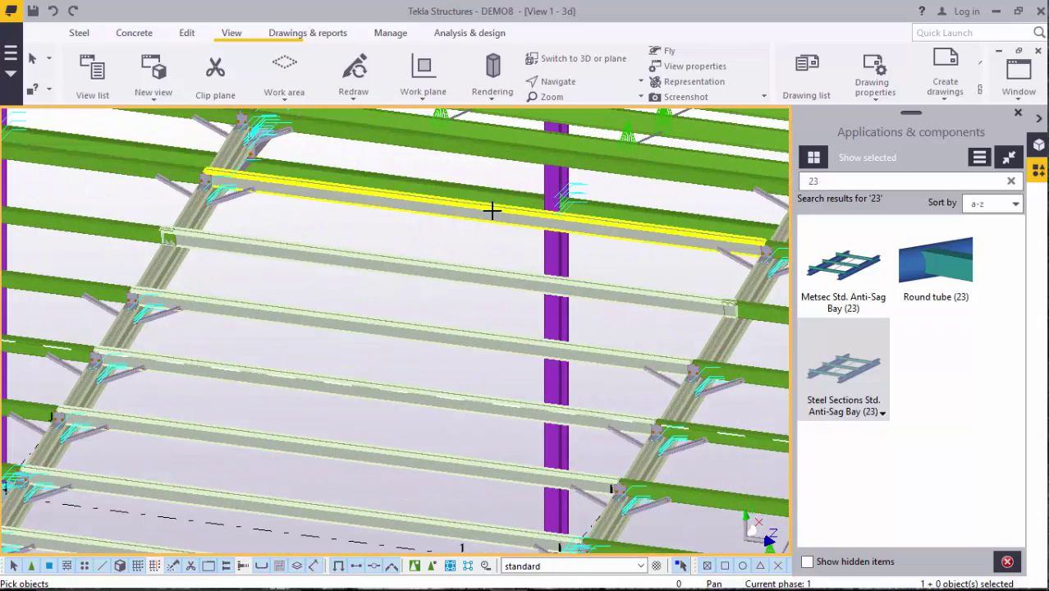
scroll(335, 281, "down", 2)
scroll(506, 168, "up", 3)
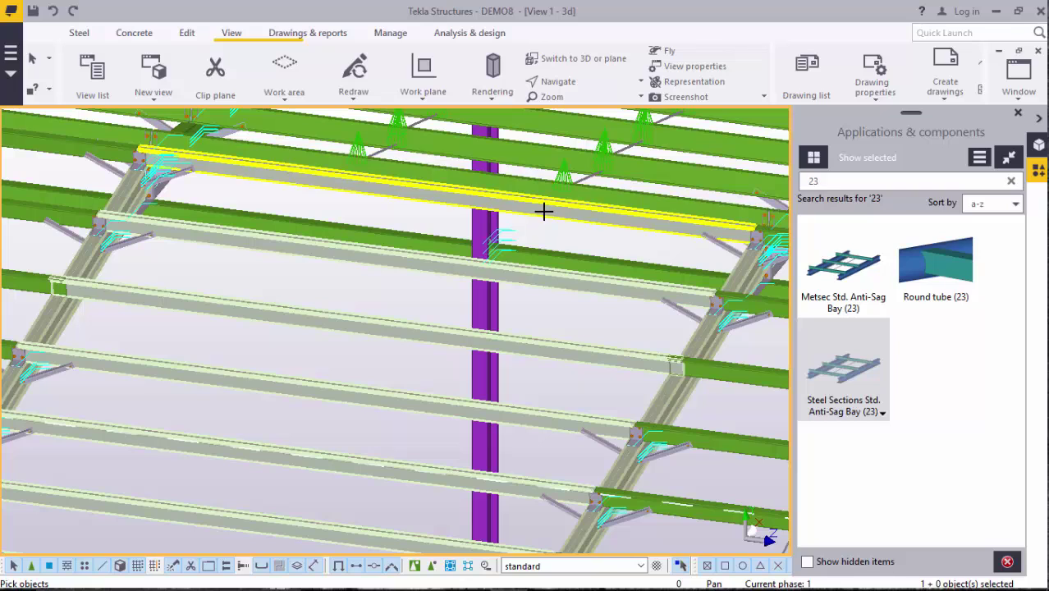
scroll(334, 292, "down", 1)
scroll(679, 211, "up", 5)
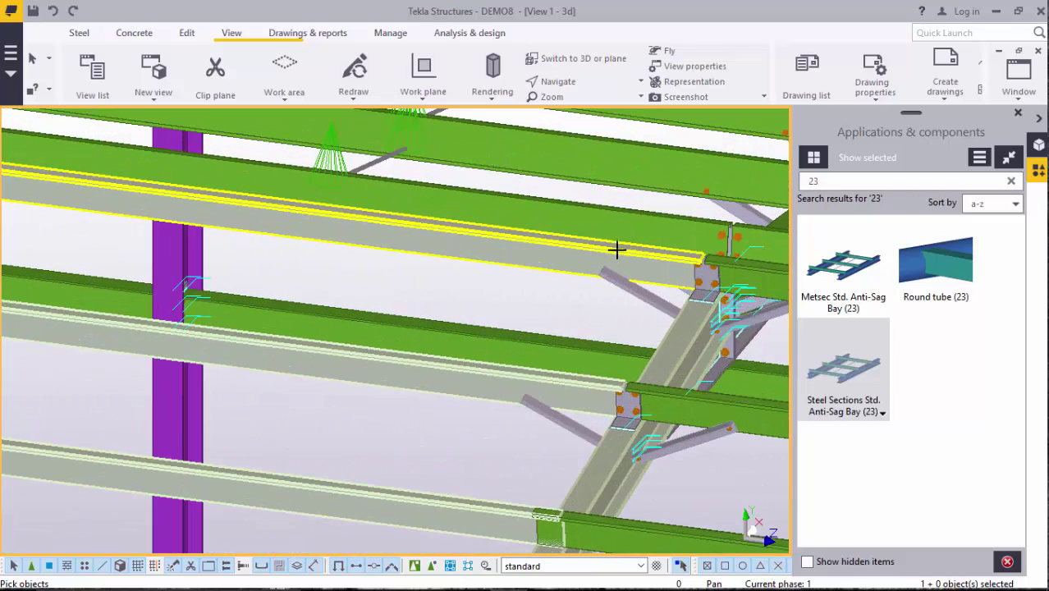
middle_click(441, 284)
right_click(441, 287)
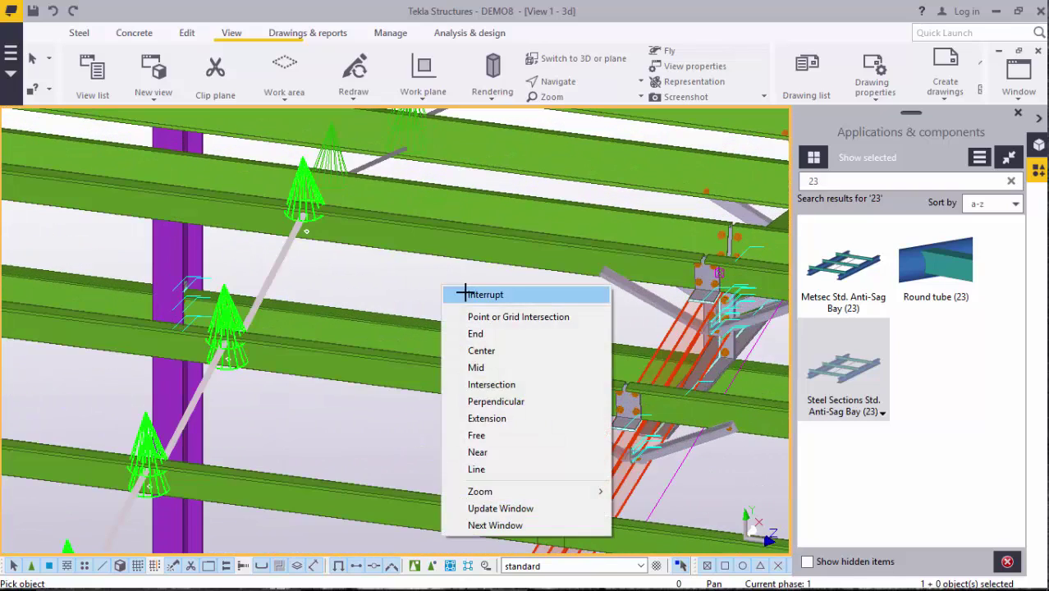
left_click(470, 299)
Restart Steel Sections Std. Anti-Sag Bay (23) with the grid J rafter and the end gable rafter as supports
scroll(566, 271, "down", 5)
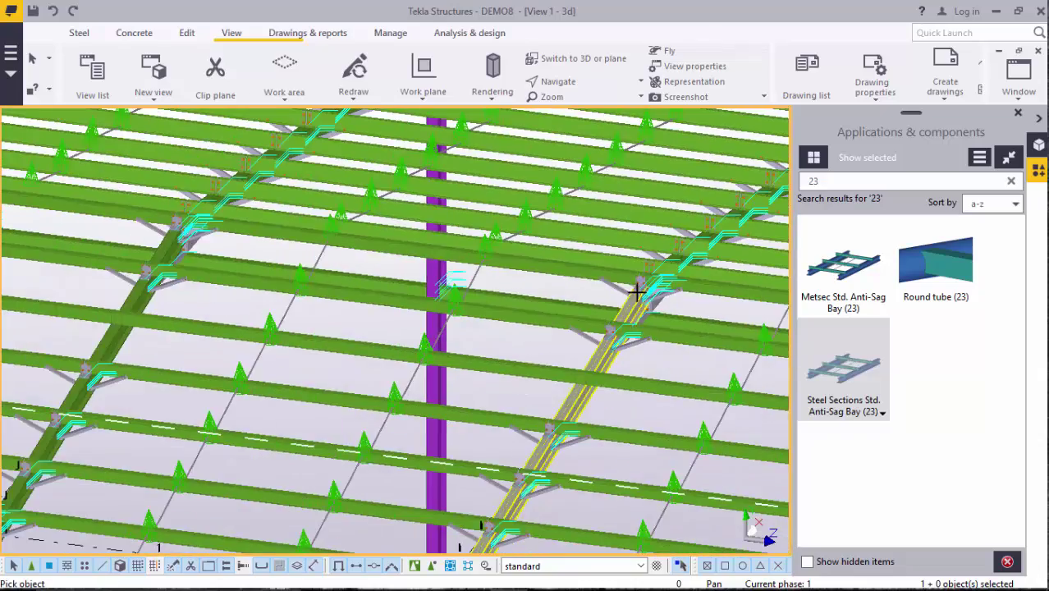
middle_click_drag(619, 273, 237, 459, "ctrl")
scroll(176, 352, "up", 4)
scroll(696, 391, "up", 3)
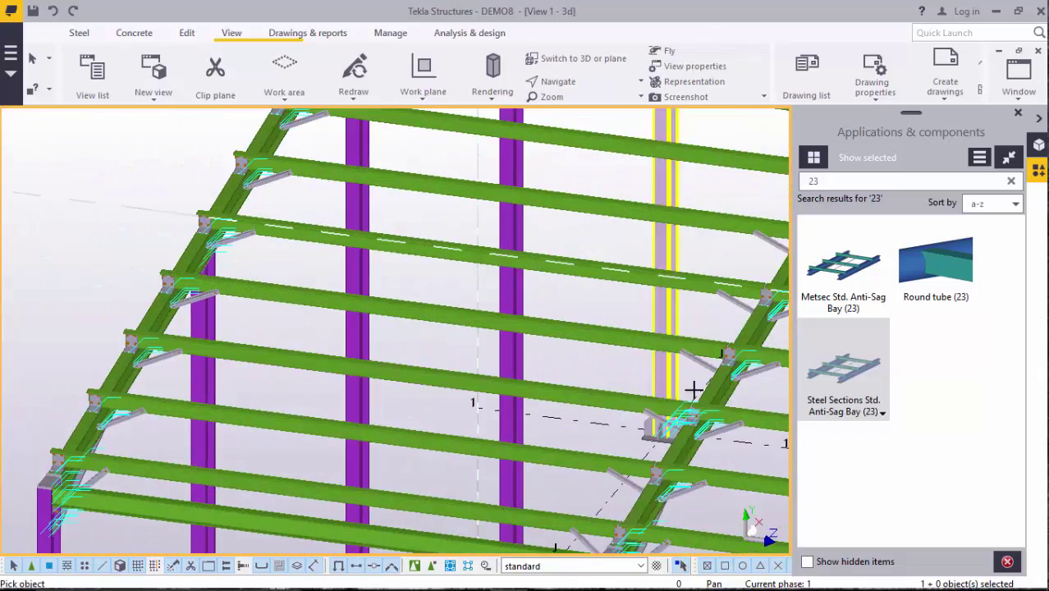
left_click(156, 313)
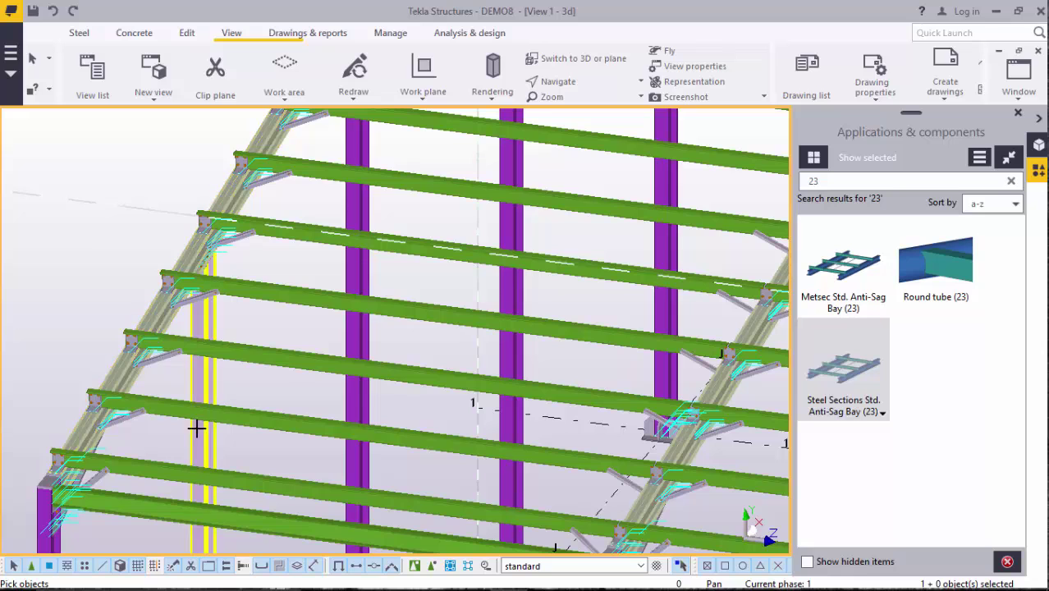
Include the six lowest purlins, starting at the eave, between grid J and the end gable in the anti-sag bay
left_click(238, 476)
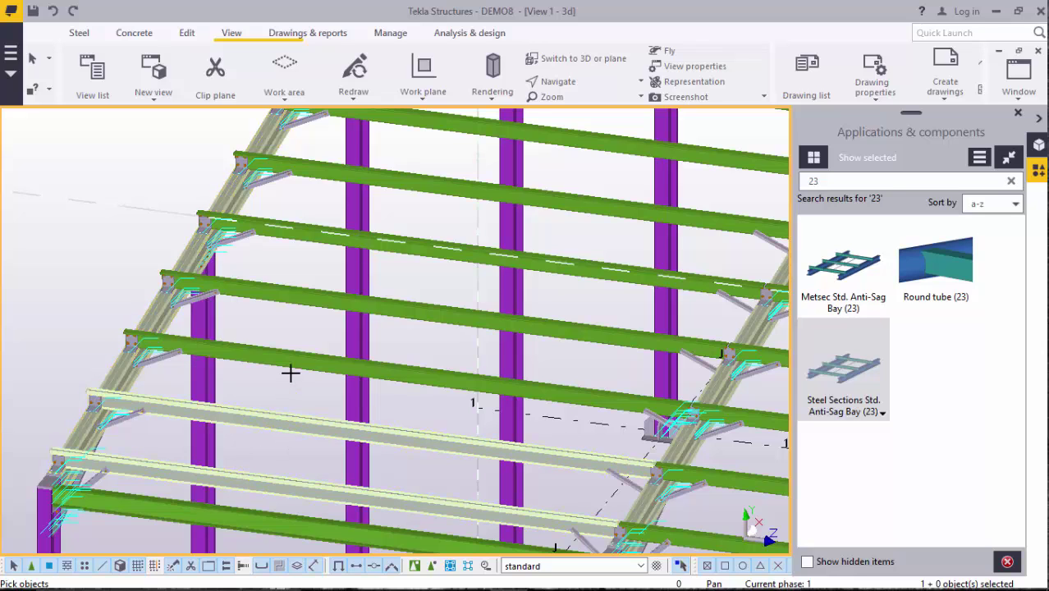
left_click(391, 348)
left_click(421, 311)
left_click(449, 197)
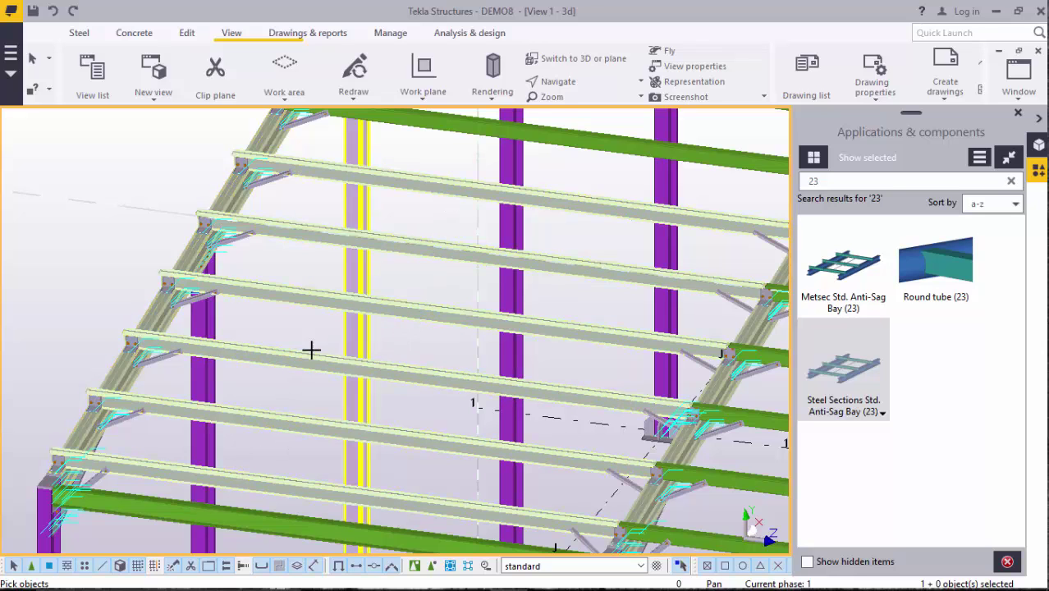
Include the remaining purlins up to the ridge in the end bay, create the anti-sag bay and end the command
middle_click_drag(596, 142, 508, 203)
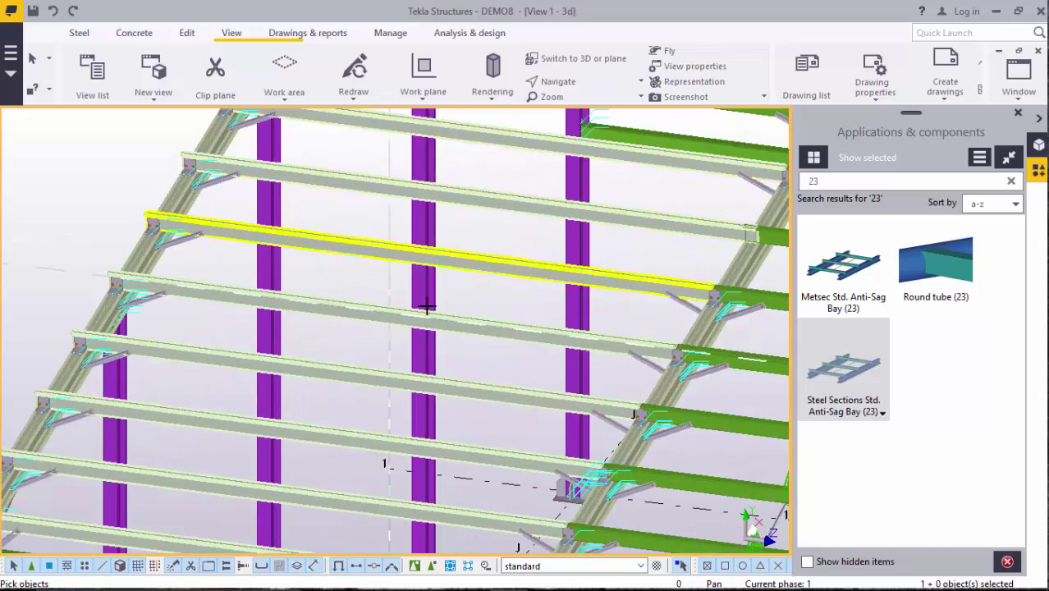
middle_click_drag(426, 307, 574, 225)
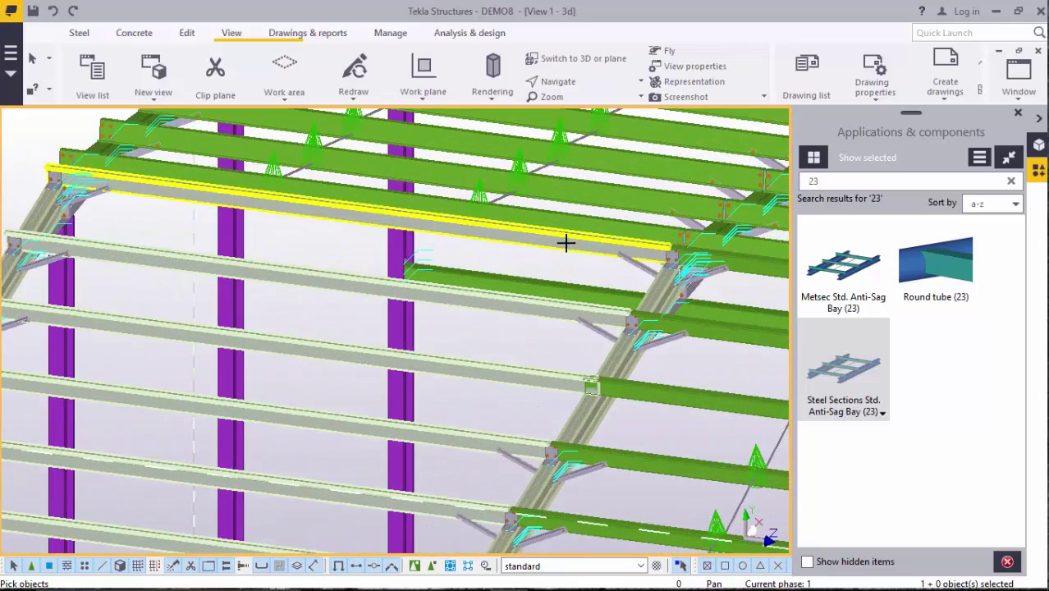
middle_click(495, 268)
right_click(494, 258)
left_click(534, 264)
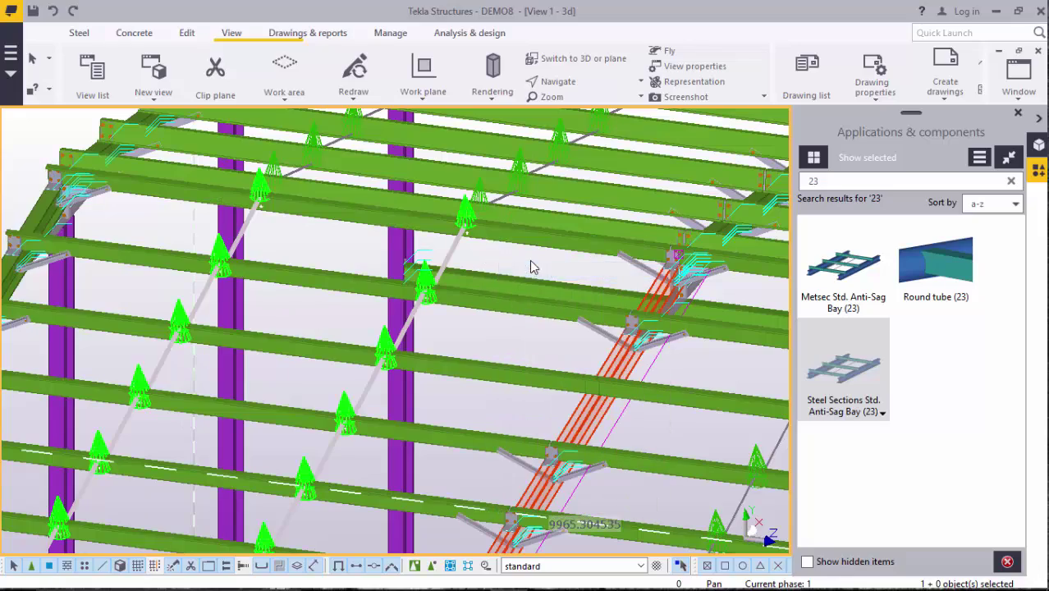
Try to join the two purlins that meet without a cleat over the rafter using Ayrshire Cold rolled overlap (126)
scroll(504, 291, "down", 5)
scroll(603, 377, "up", 6)
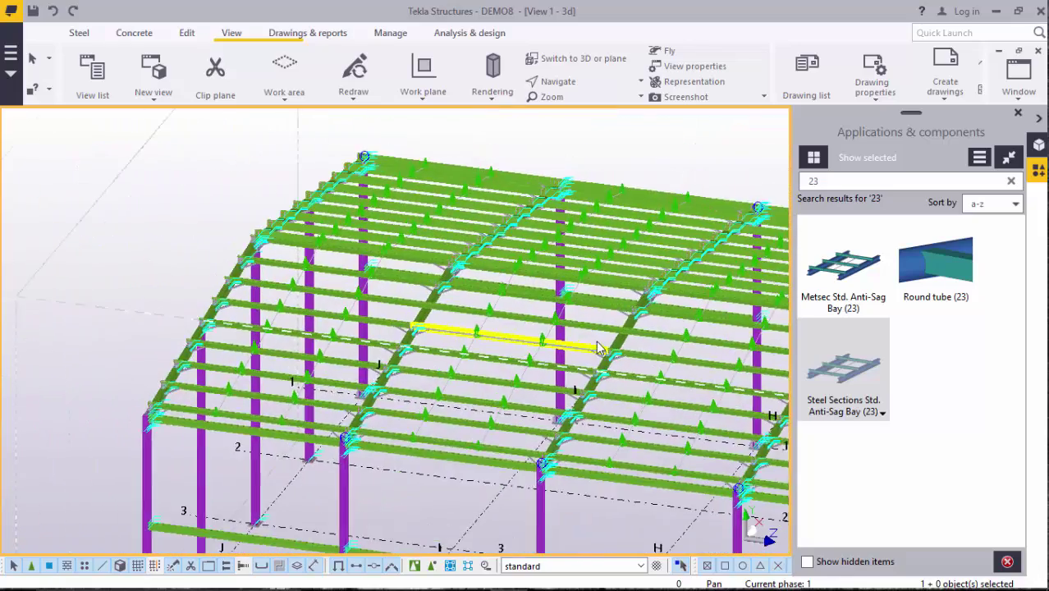
scroll(606, 381, "up", 3)
scroll(128, 234, "up", 5)
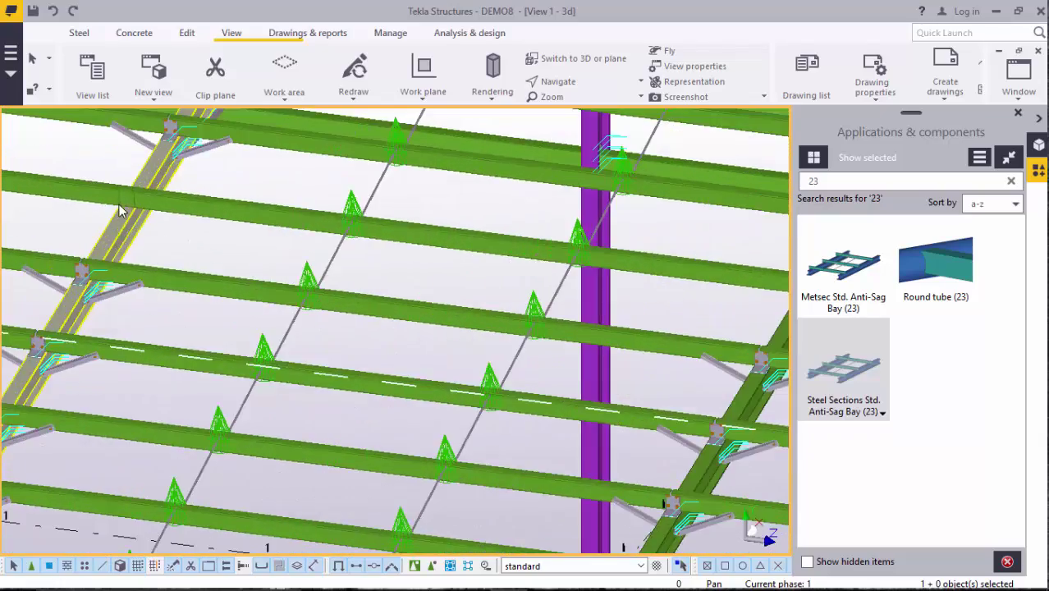
scroll(270, 203, "up", 5)
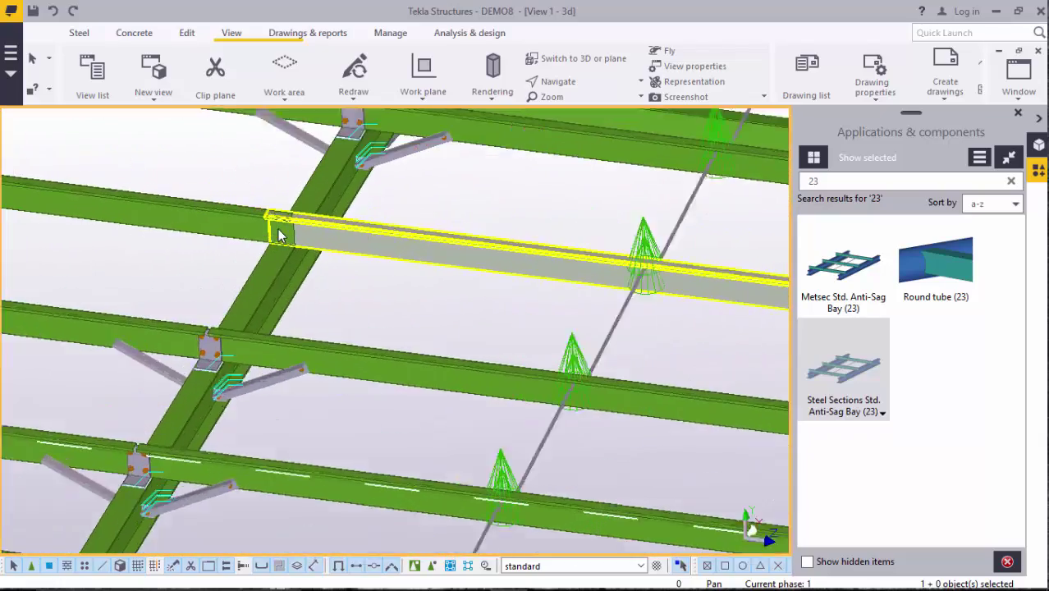
scroll(282, 223, "up", 1)
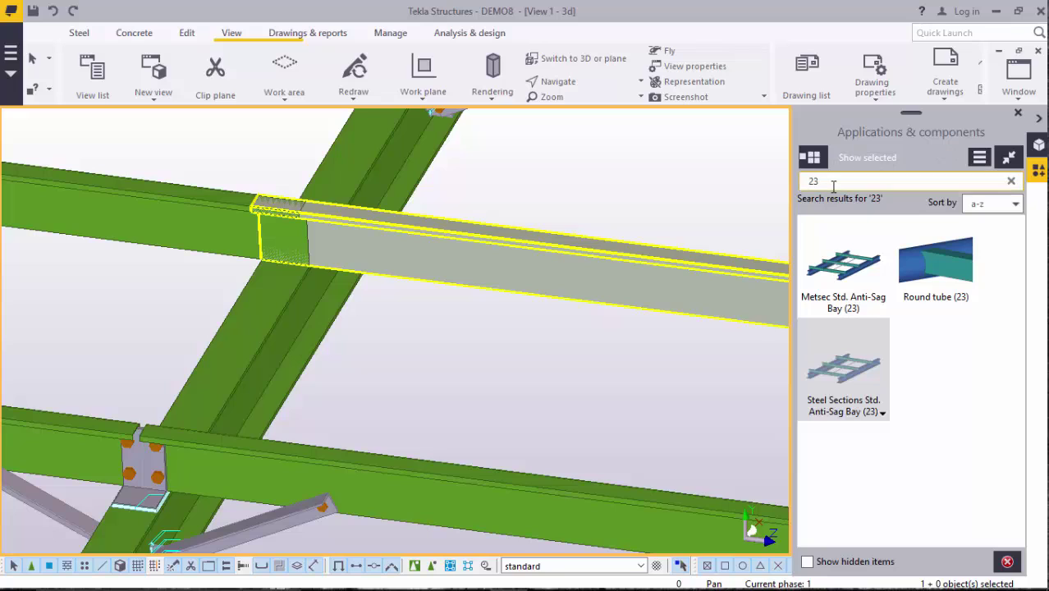
key("BackSpace")
key("BackSpace")
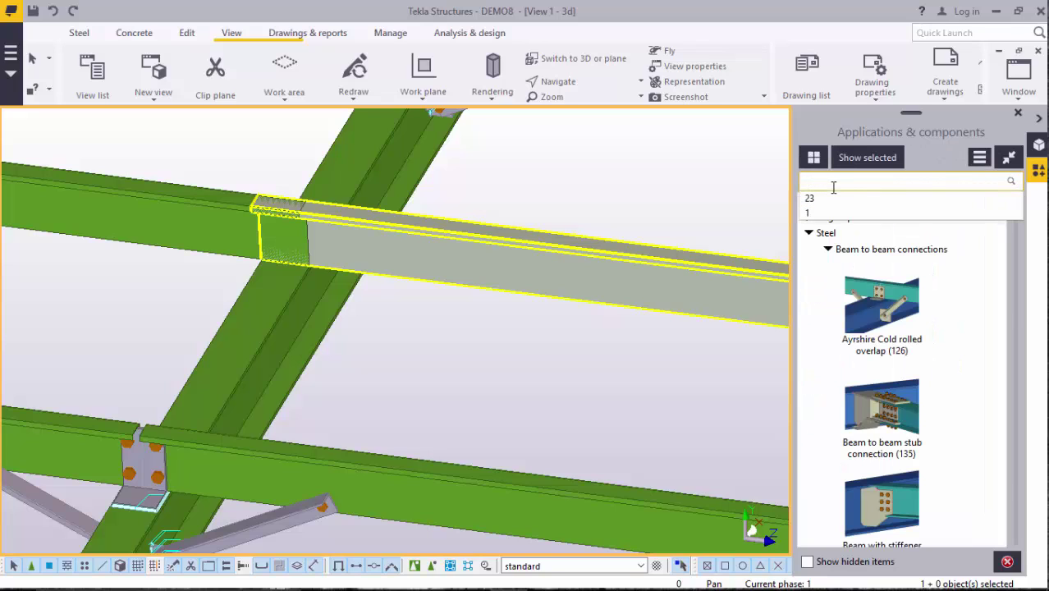
left_click(899, 322)
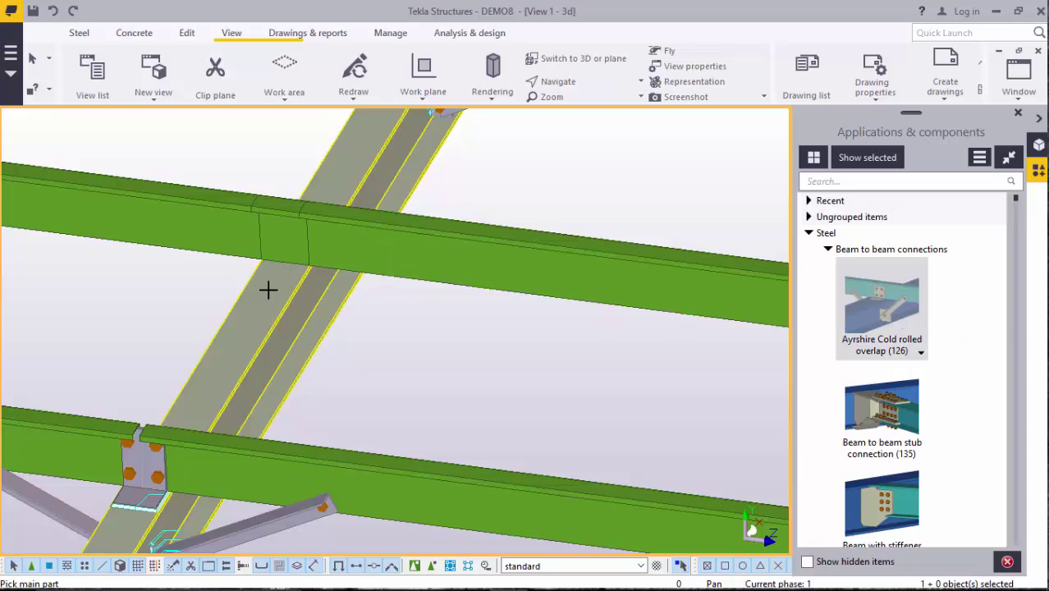
left_click(268, 289)
left_click(215, 225)
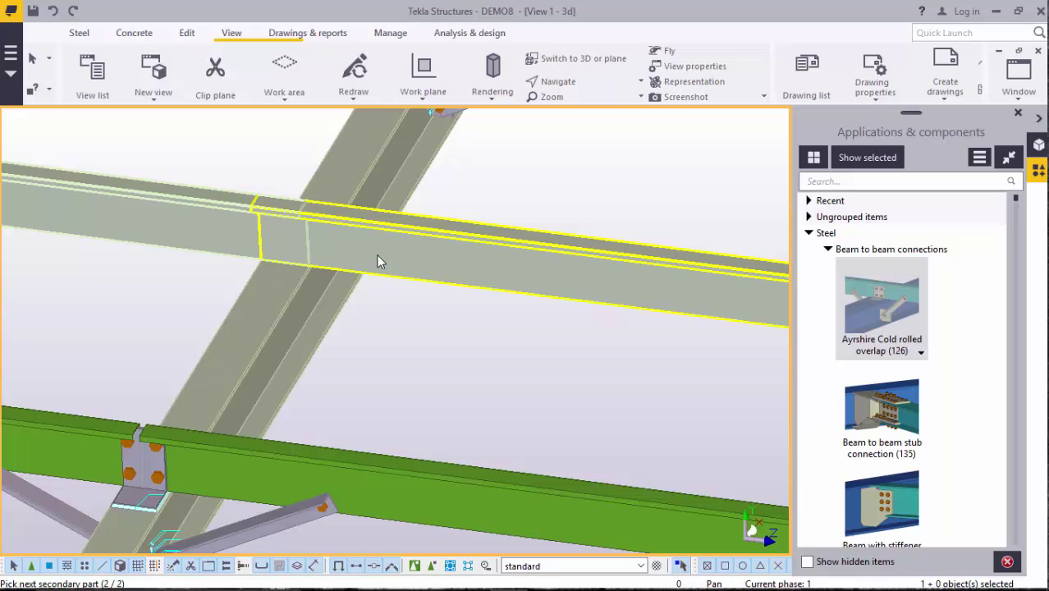
middle_click(272, 267)
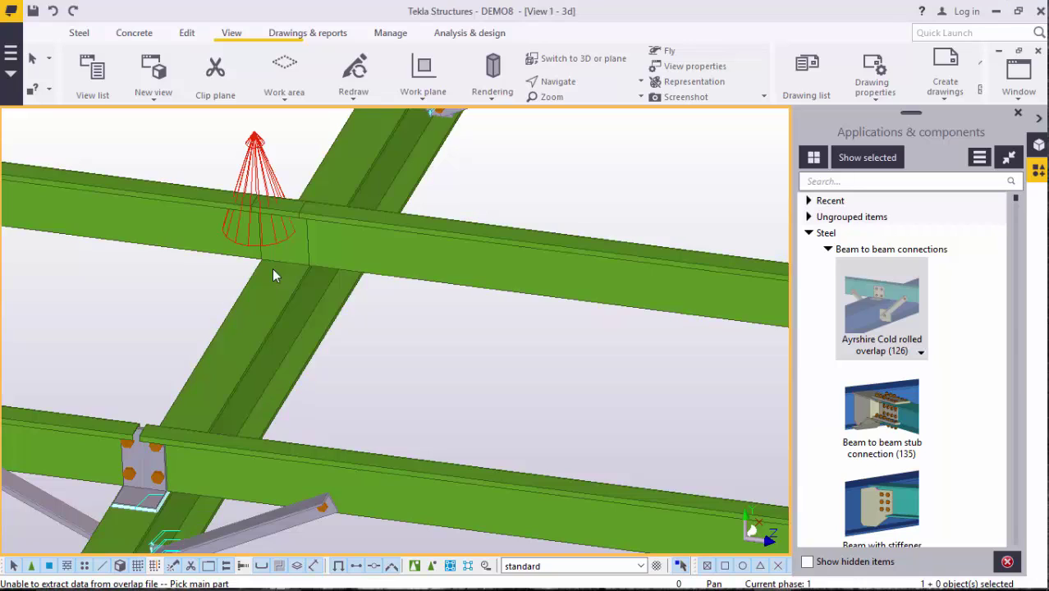
right_click(475, 174)
left_click(501, 183)
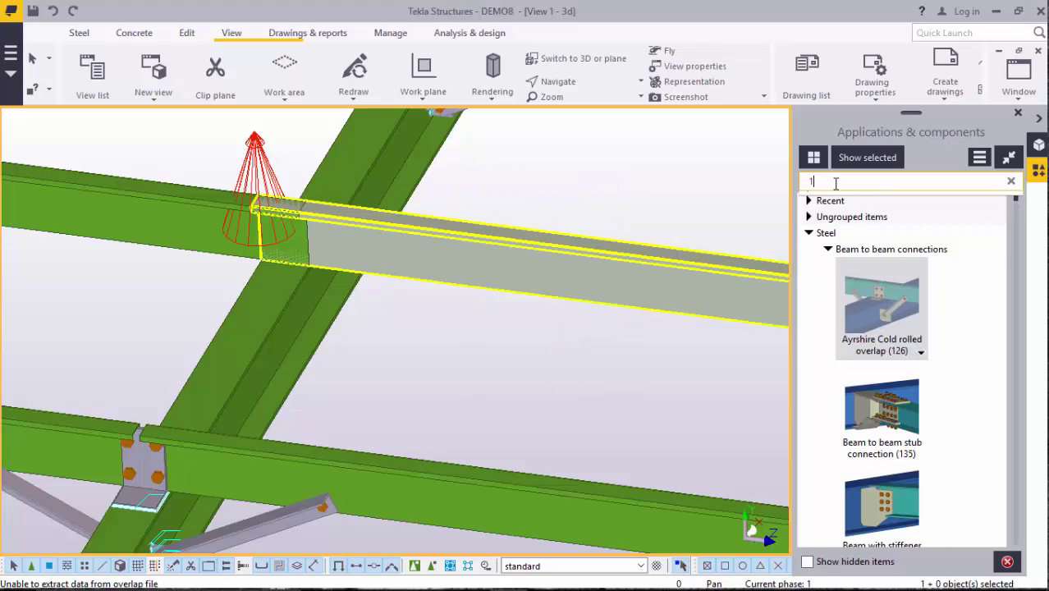
Try to join the two uncleated purlins to the rafter with the Cold rolled overlap connection
left_click(841, 273)
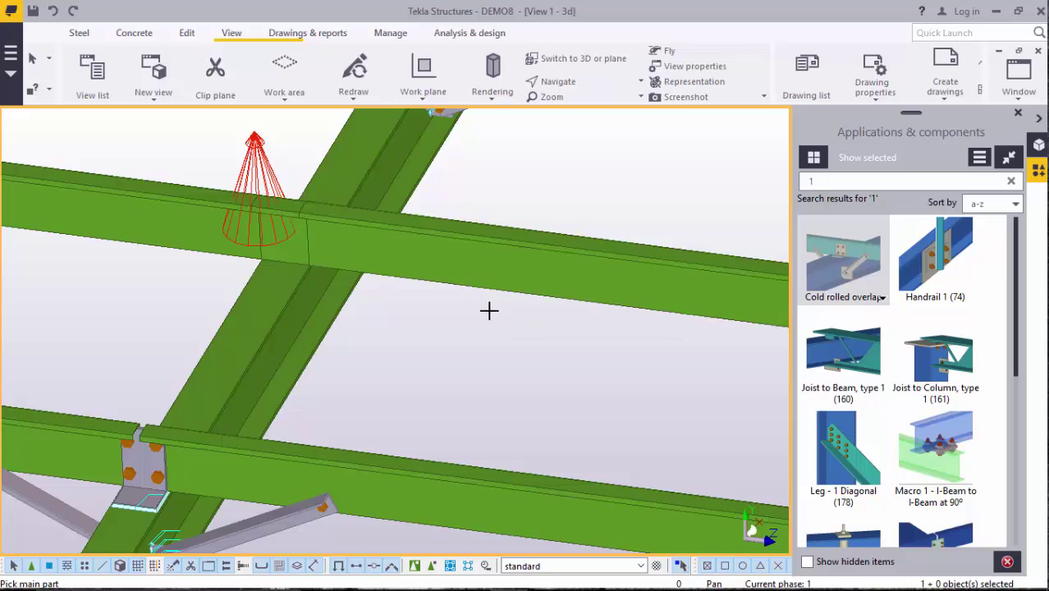
left_click(280, 261)
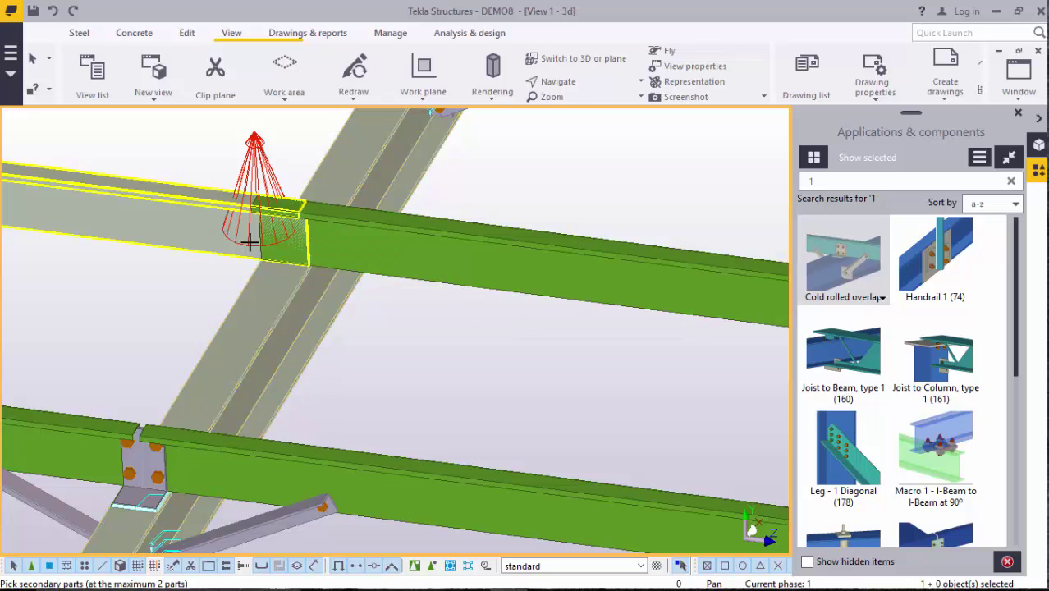
left_click(357, 254)
left_click(280, 269)
middle_click(280, 269)
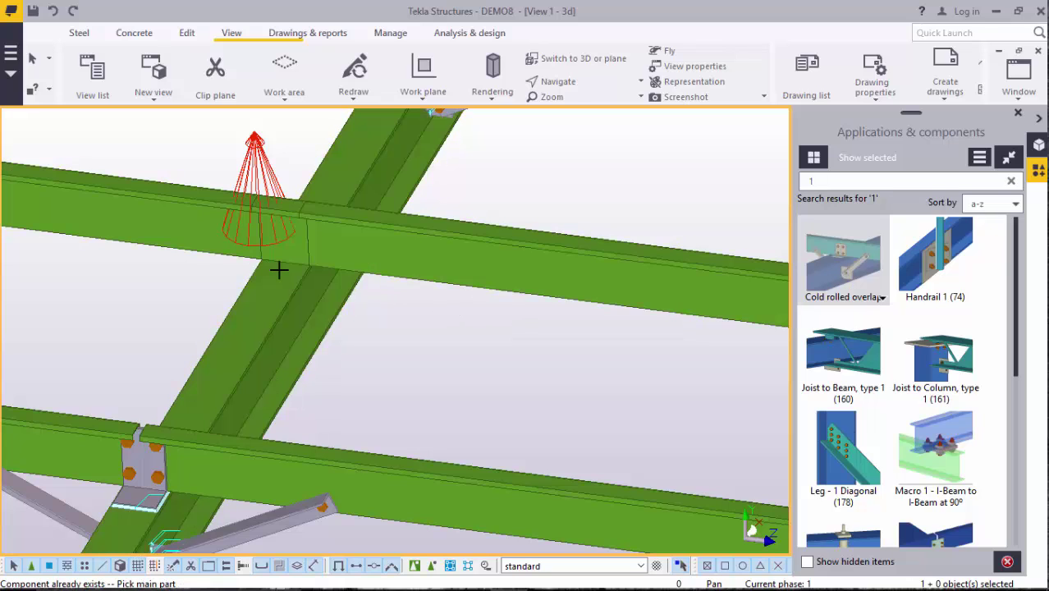
End the command and delete the failed overlap connection at the uncleated purlin joint
right_click(477, 167)
left_click(491, 176)
right_click(311, 215)
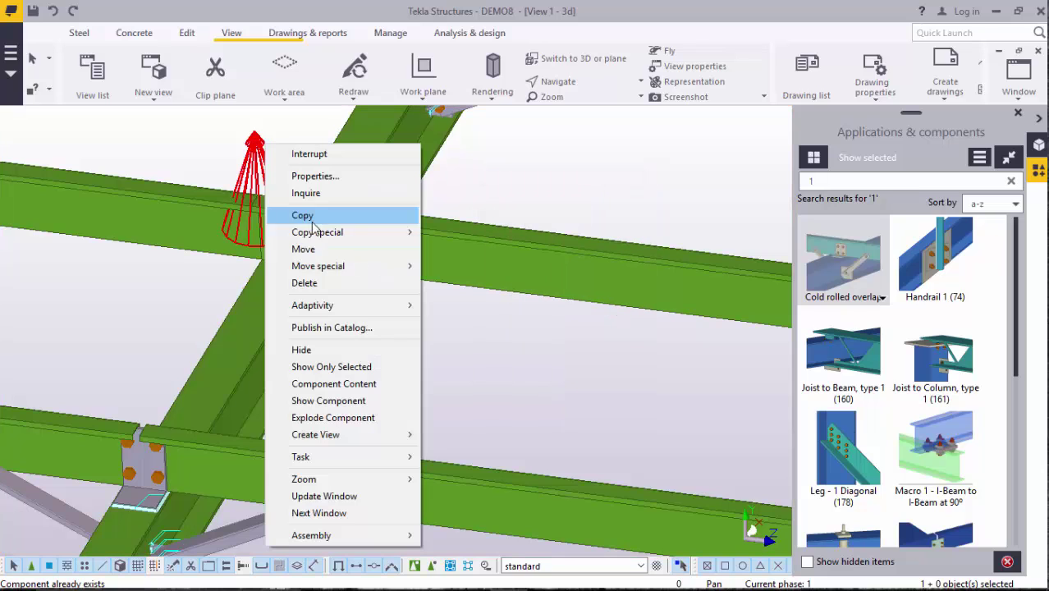
left_click(307, 284)
Create a Cold rolled overlap connection with the rafter as main part and the two meeting purlins as secondary parts
left_click(840, 271)
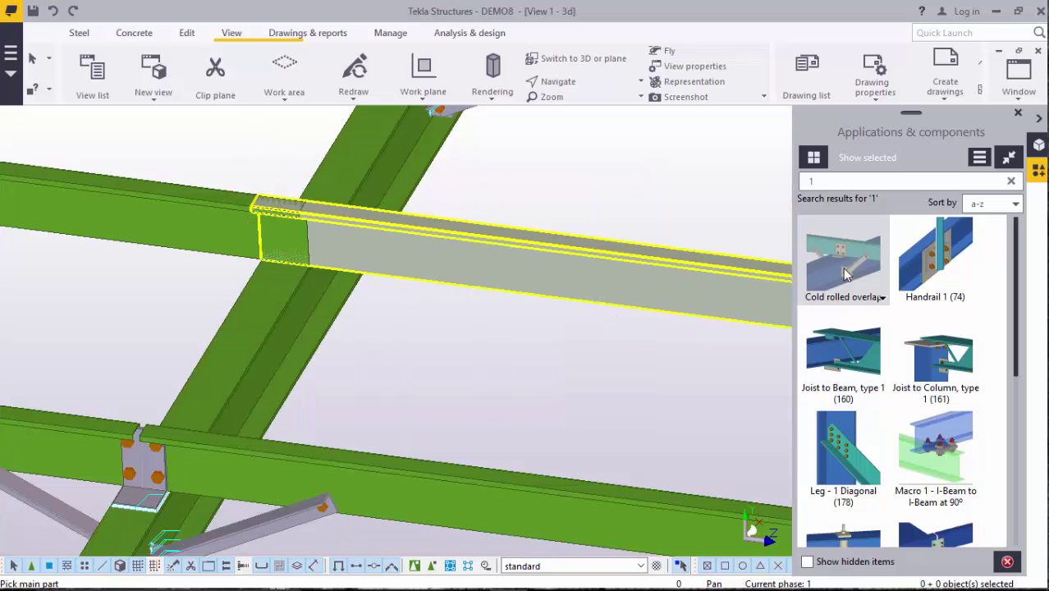
left_click(238, 247)
middle_click(284, 269)
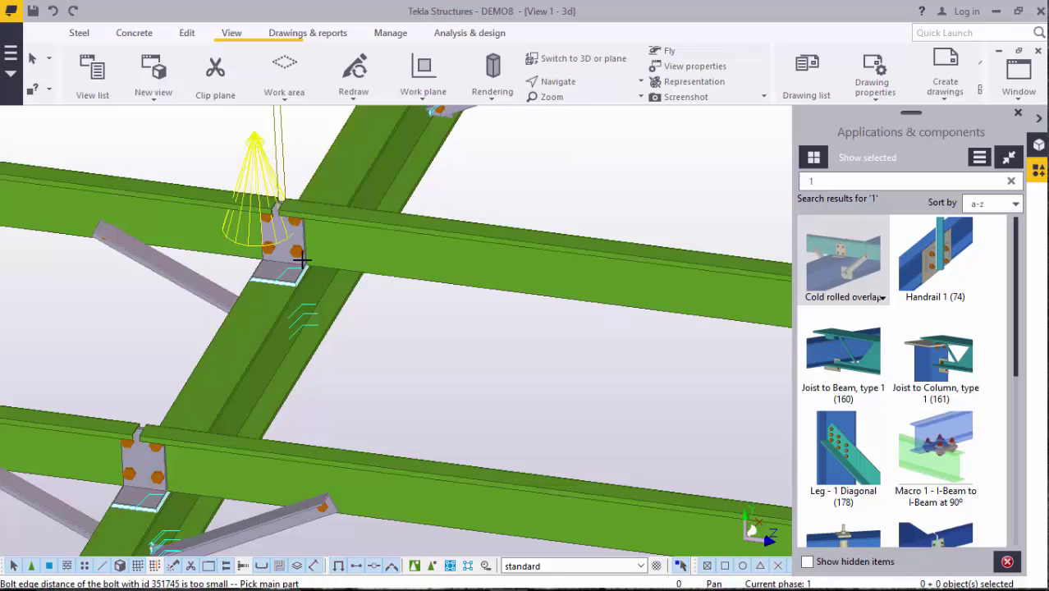
right_click(457, 174)
left_click(510, 184)
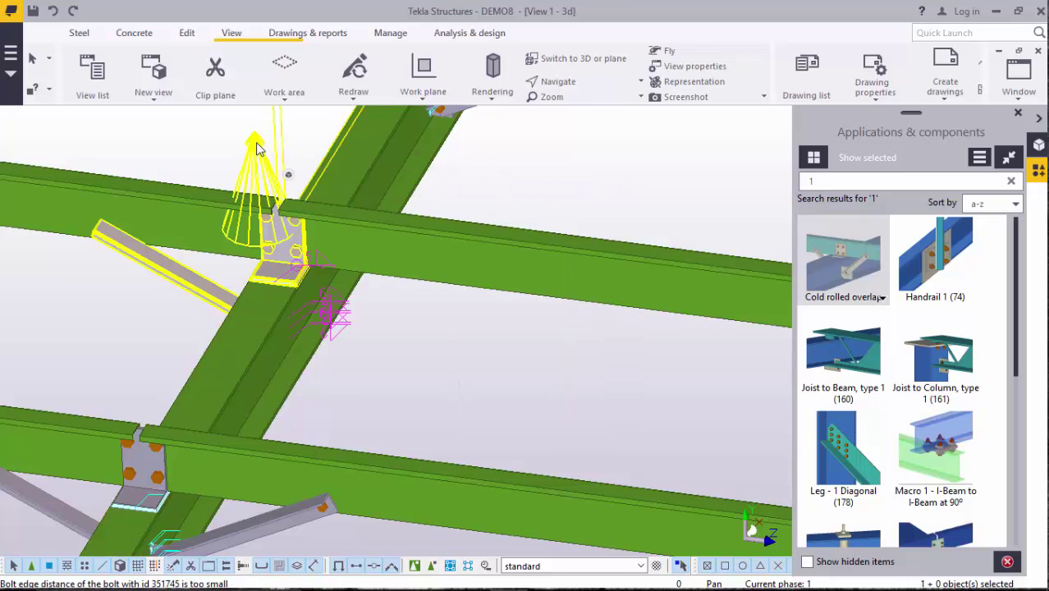
Set the new overlap connection's stays to both sides of the rafter and apply the modification to the model
double_click(257, 148)
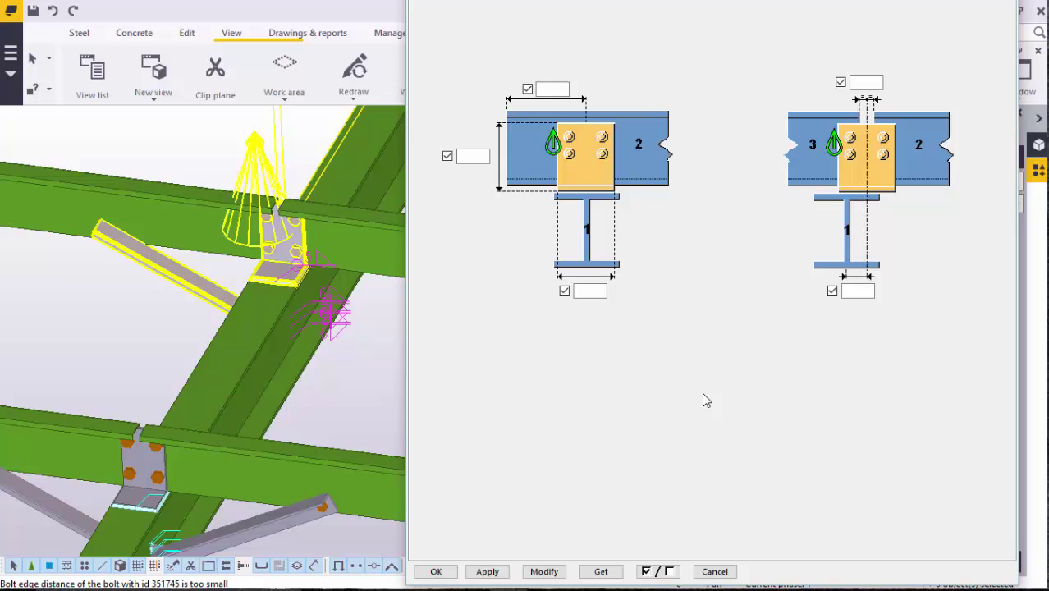
key("ctrl+Tab")
key("ctrl+Tab")
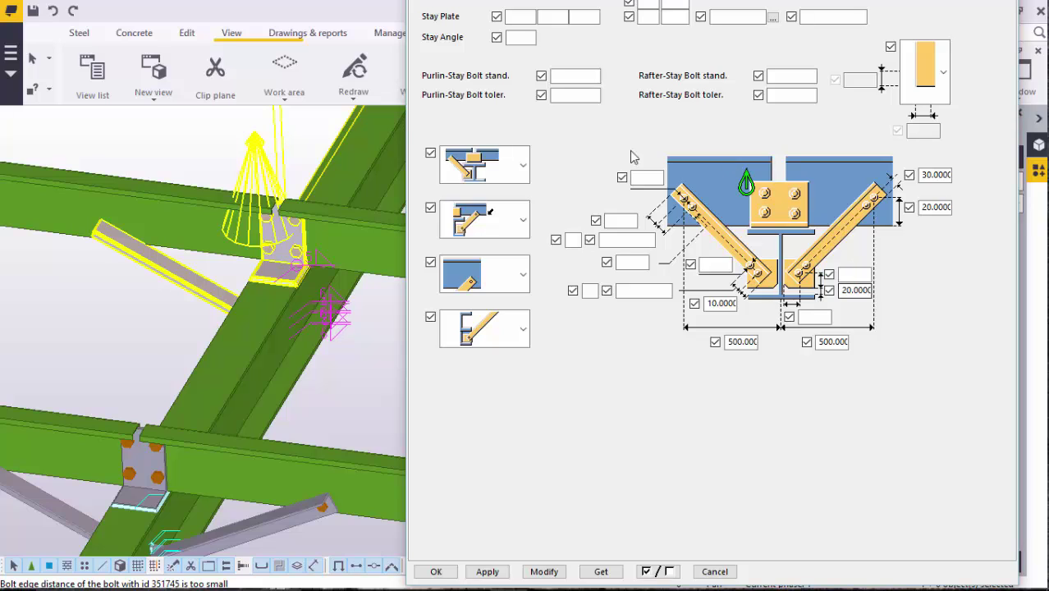
left_click(516, 175)
left_click(502, 253)
left_click(557, 574)
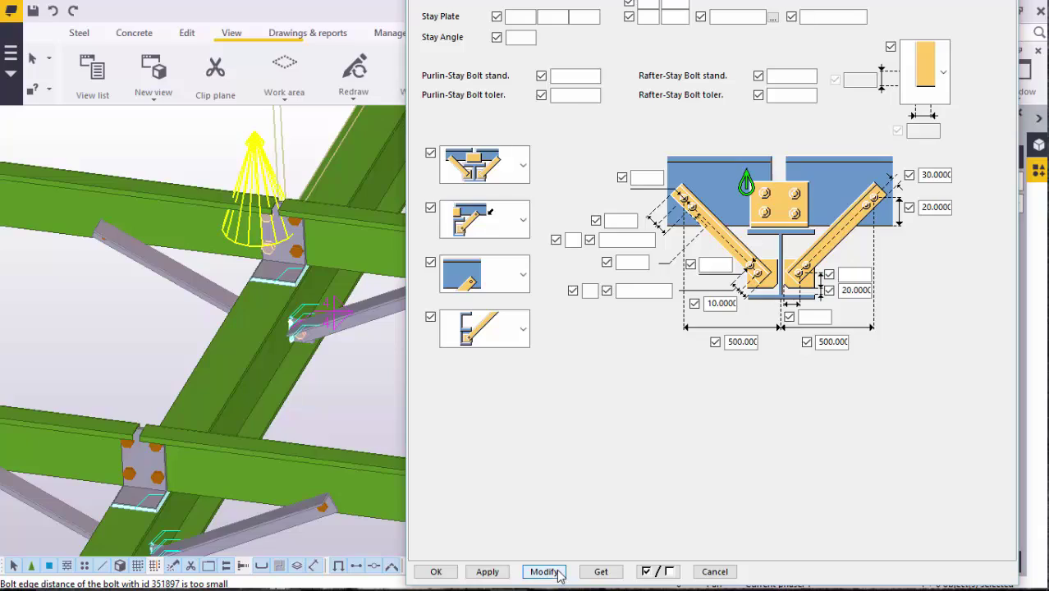
left_click(436, 571)
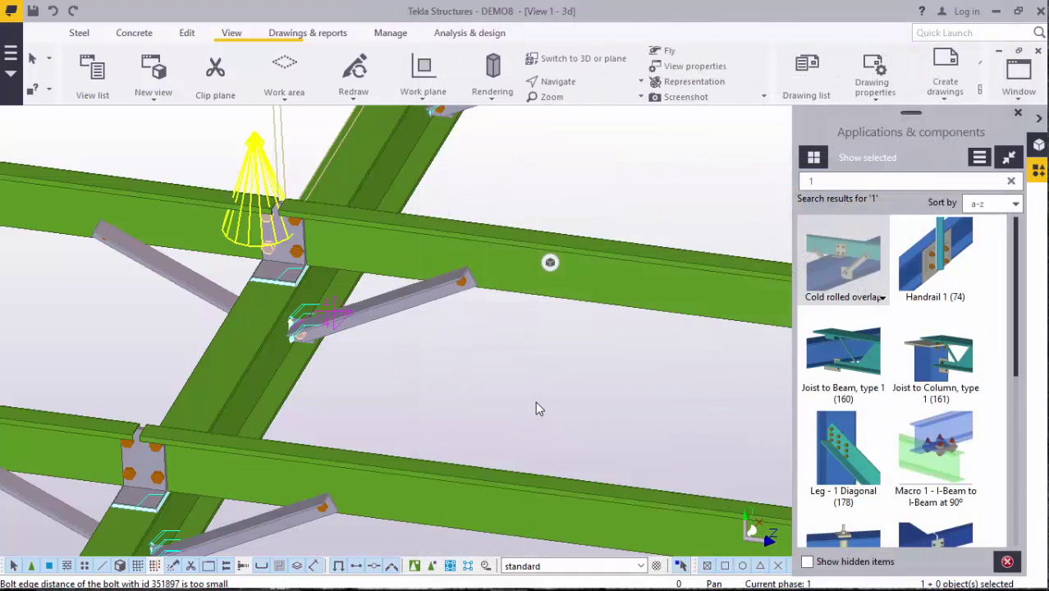
Redraw the 3D model view around the repaired purlin joint
scroll(429, 398, "down", 5)
scroll(425, 334, "down", 2)
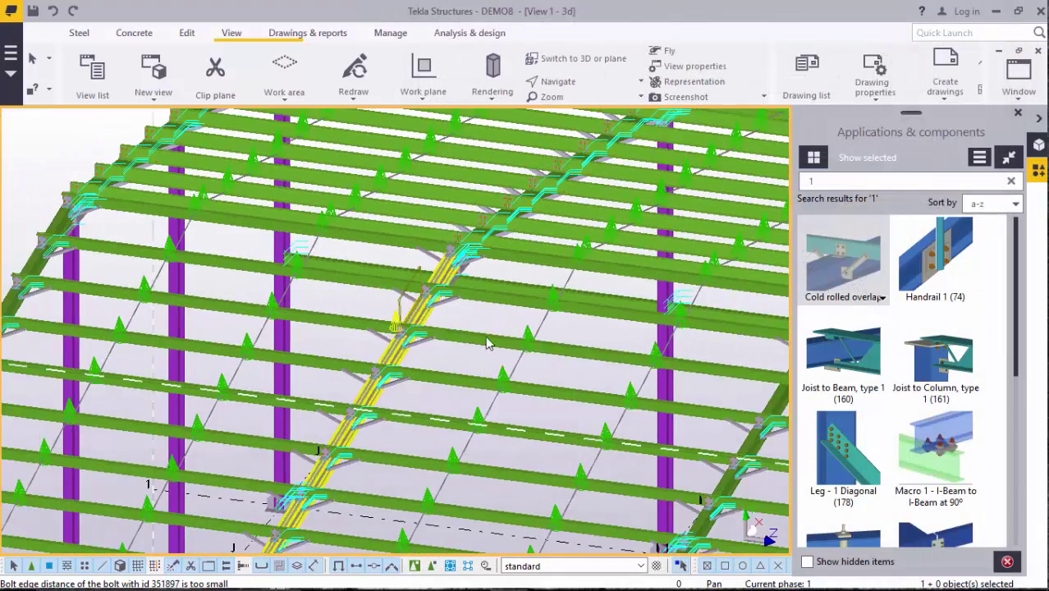
scroll(569, 367, "up", 4)
right_click(557, 383)
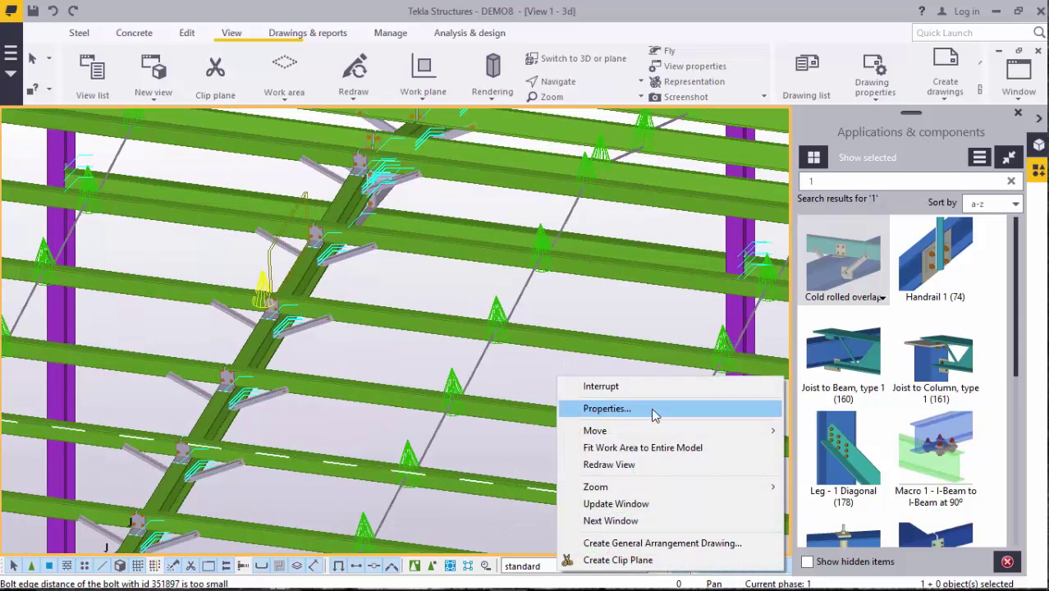
left_click(620, 465)
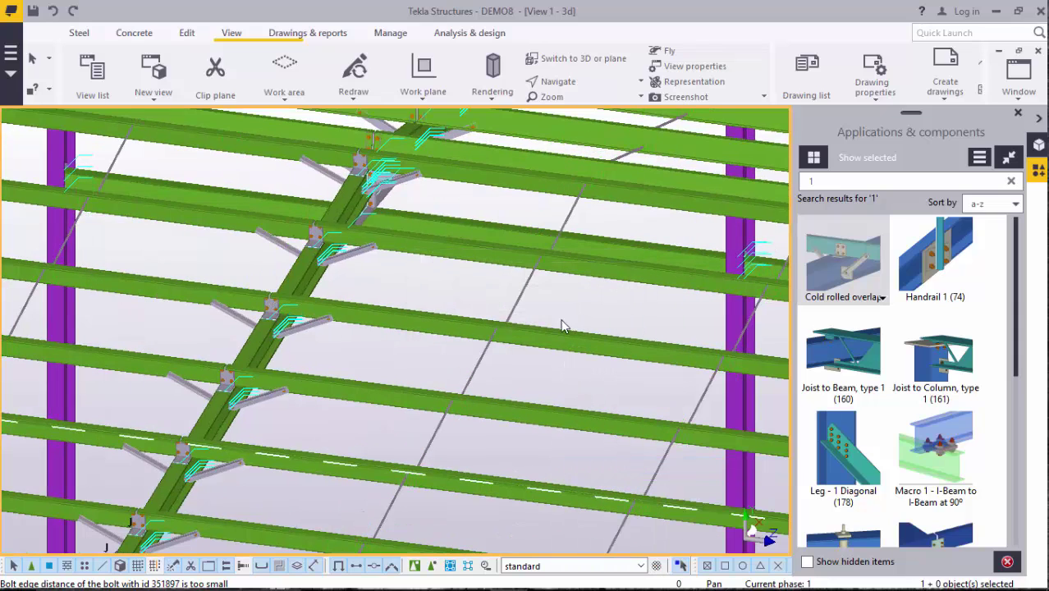
Examine the anti-sag bars and the purlin-to-rafter connections along the roof from the grid J end to the grid A end
scroll(460, 279, "down", 6)
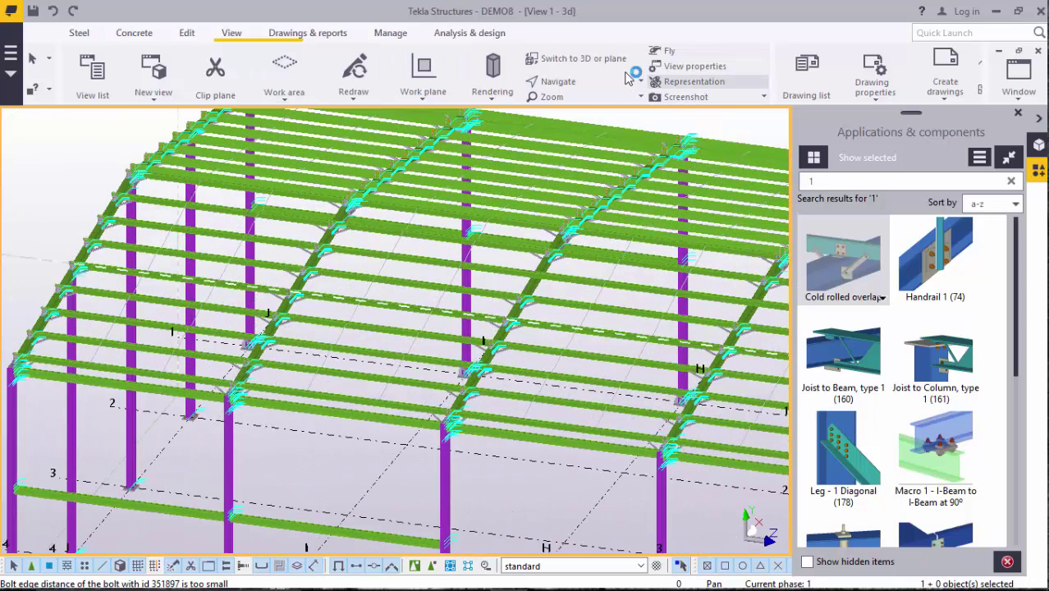
left_click(576, 86)
left_click(584, 109)
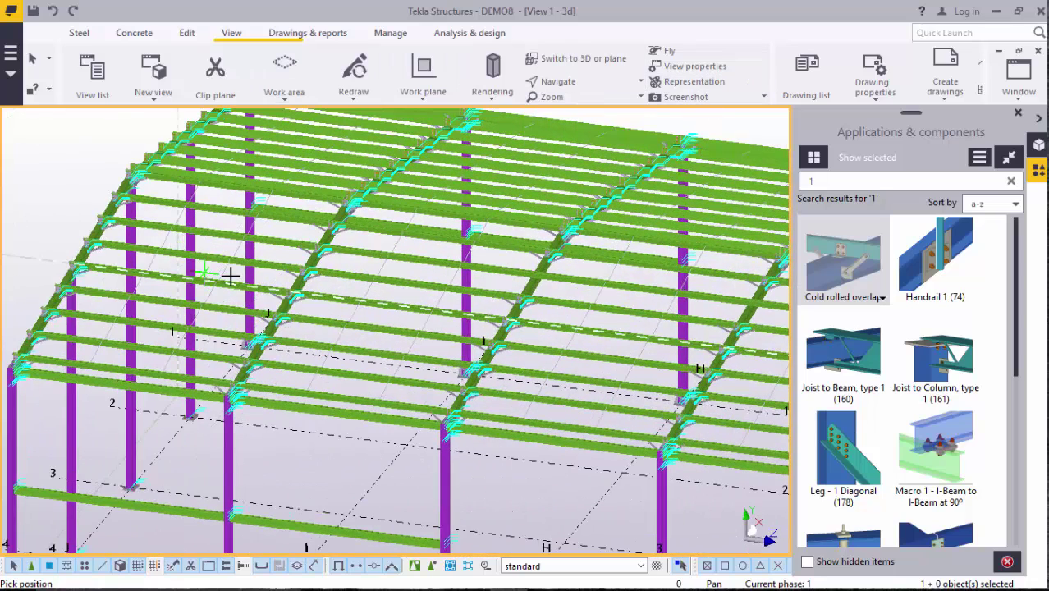
left_click_drag(244, 290, 206, 333)
scroll(284, 225, "up", 6)
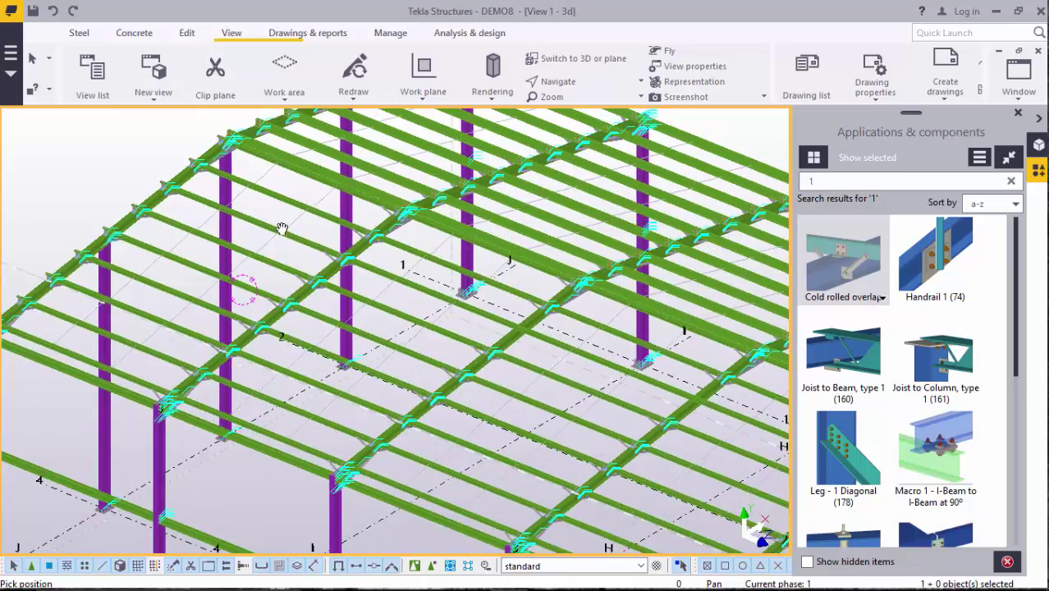
scroll(311, 233, "up", 3)
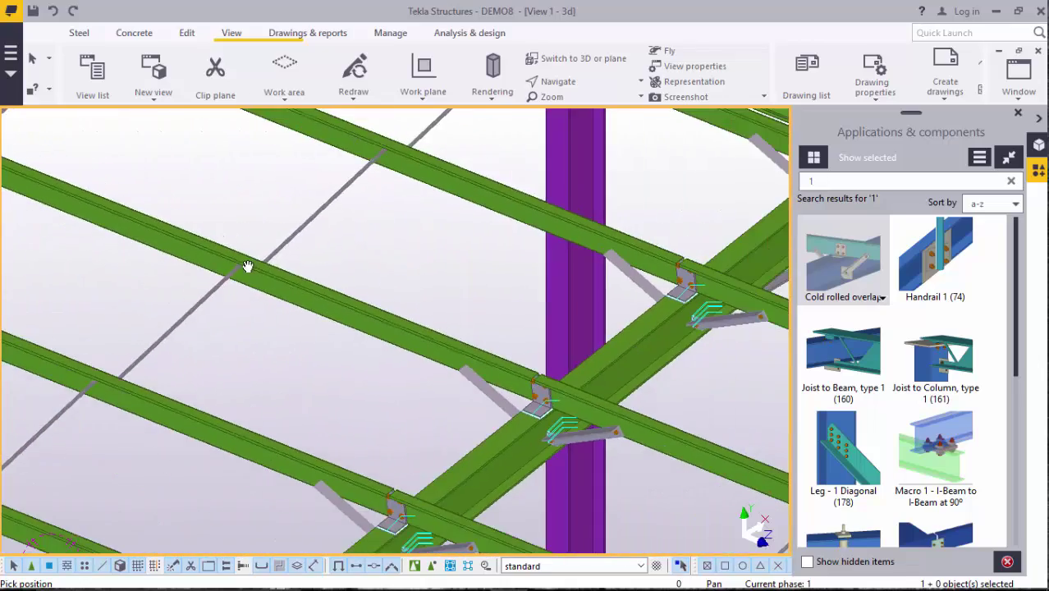
scroll(494, 398, "up", 2)
scroll(316, 346, "down", 6)
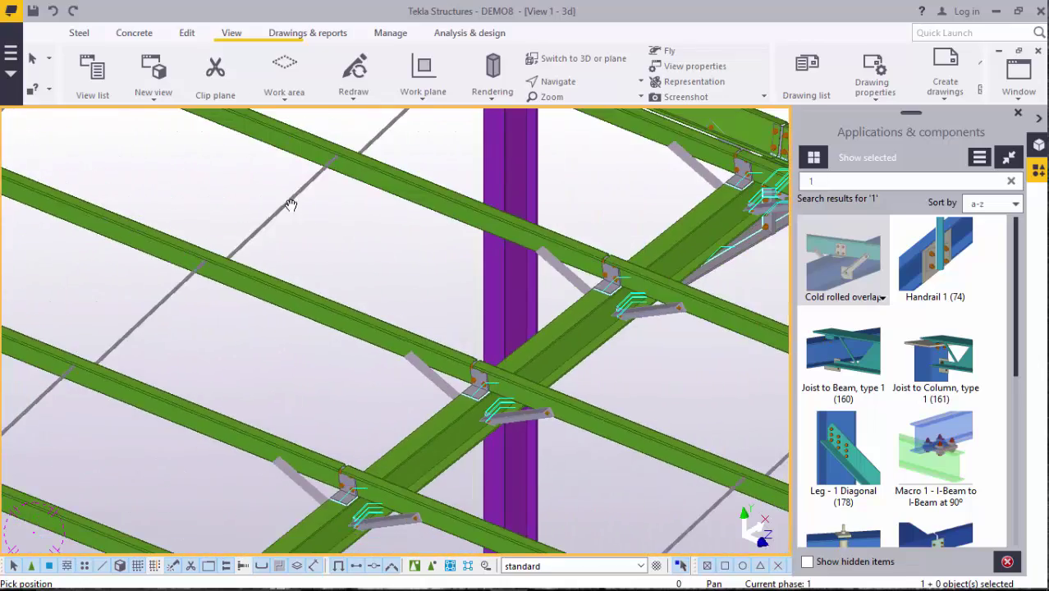
scroll(300, 235, "down", 5)
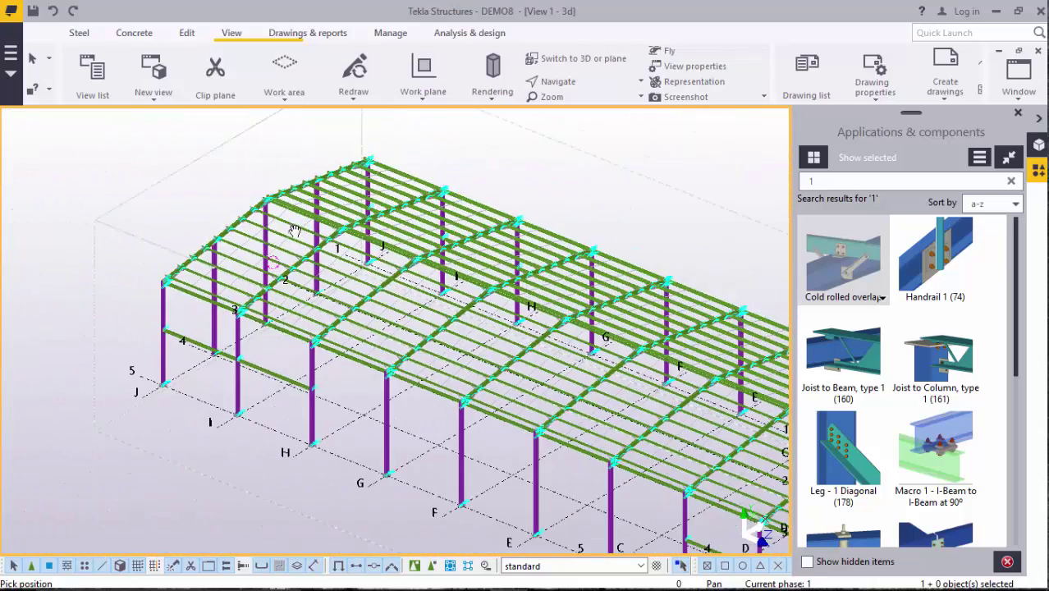
scroll(662, 417, "up", 3)
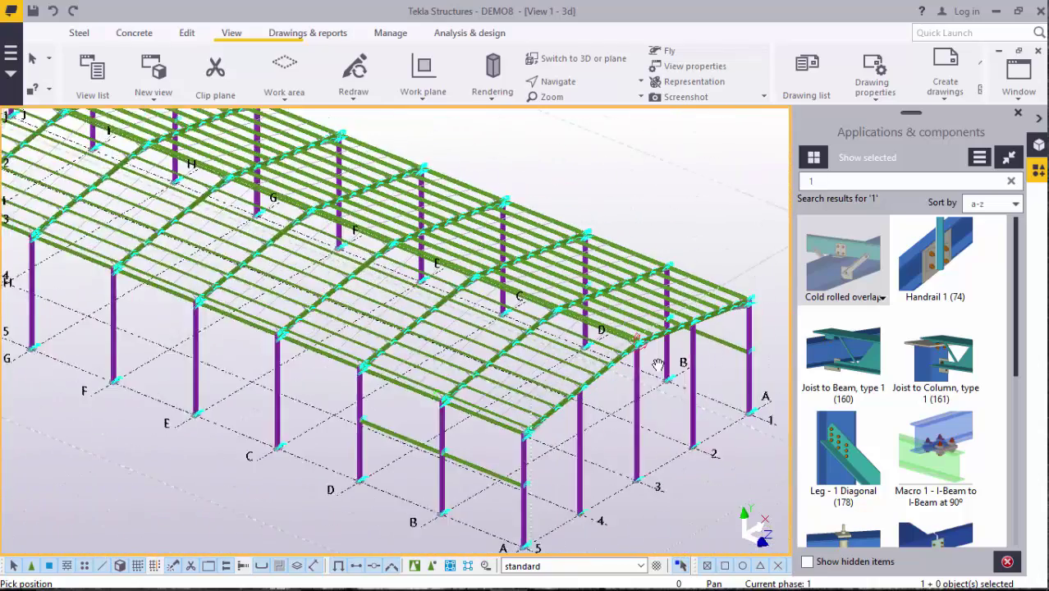
scroll(531, 336, "down", 3)
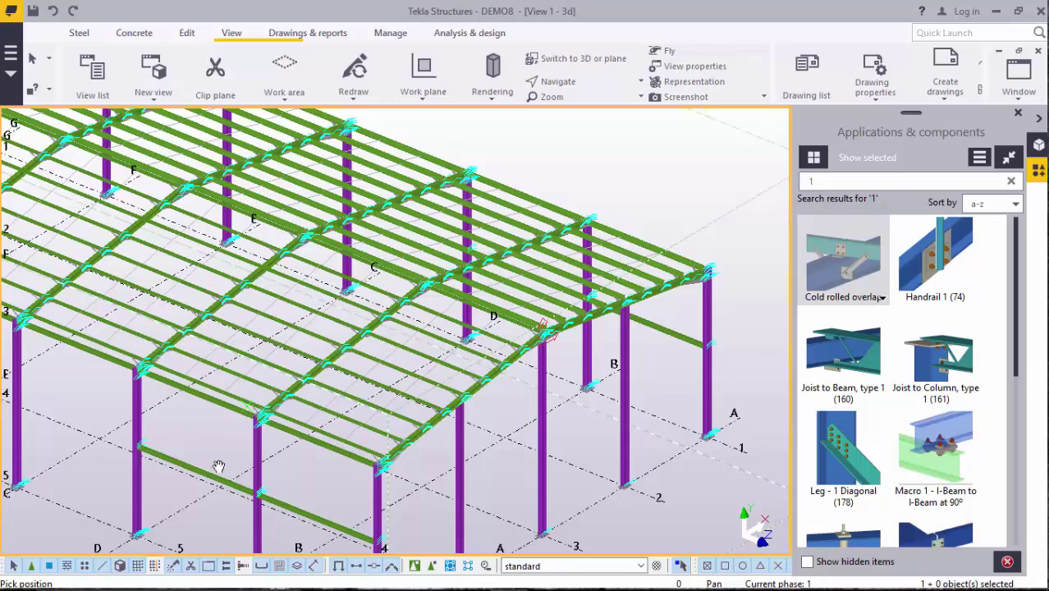
scroll(404, 361, "up", 4)
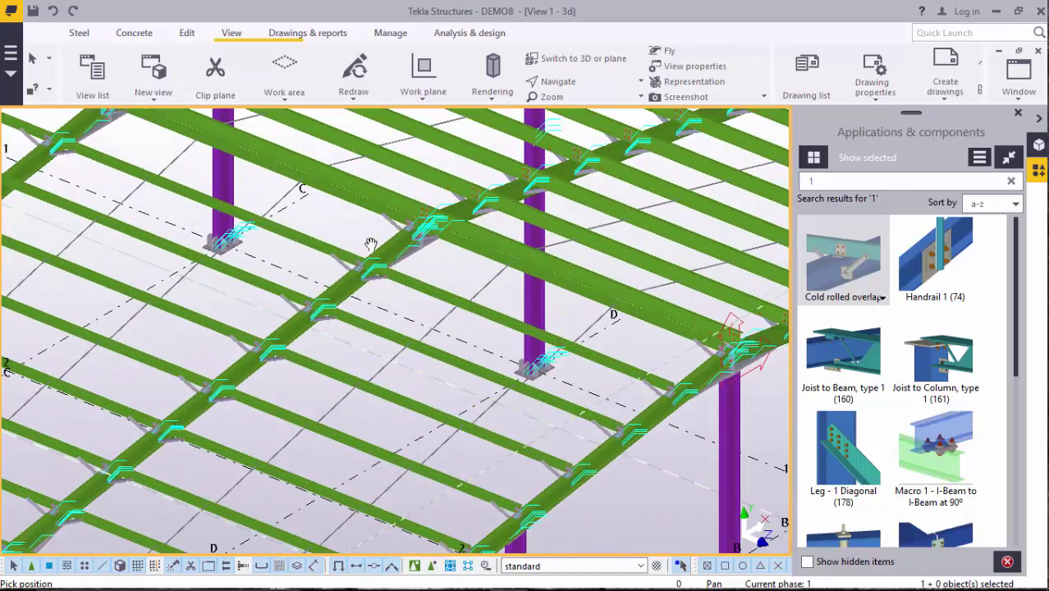
scroll(407, 248, "down", 5)
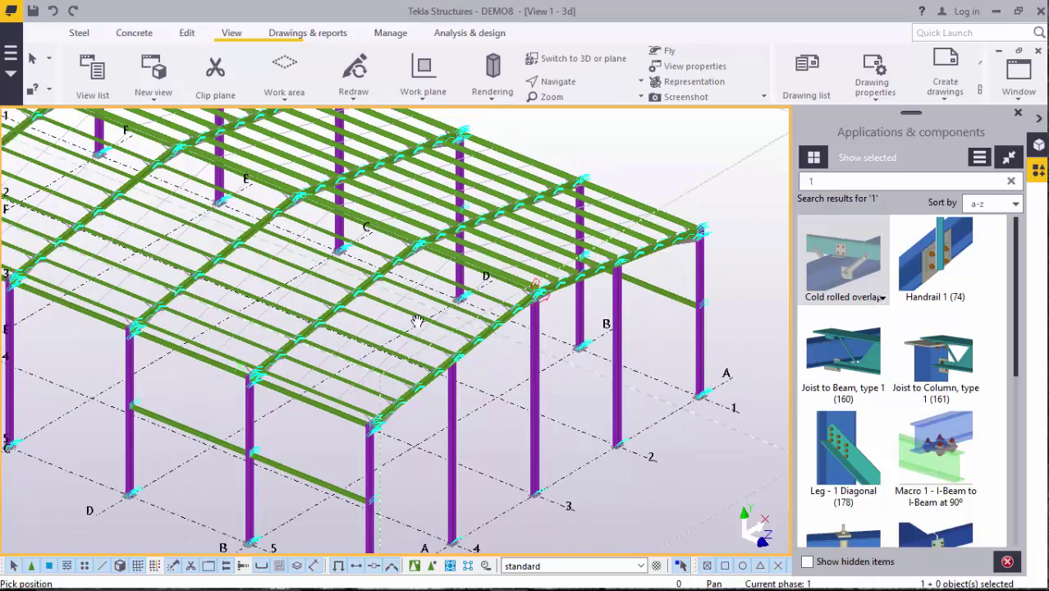
scroll(411, 271, "up", 5)
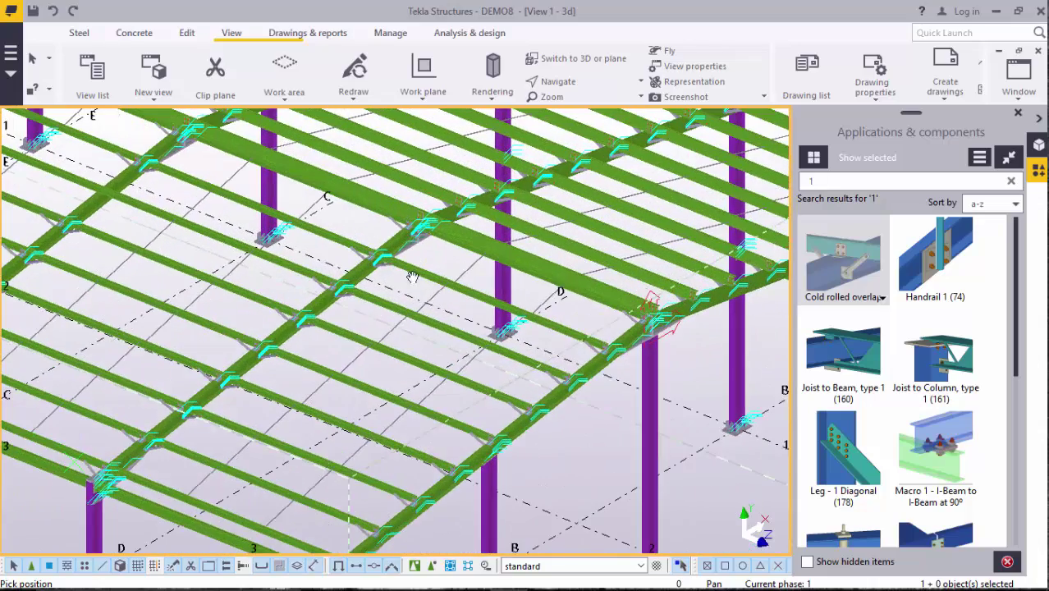
scroll(557, 356, "down", 5)
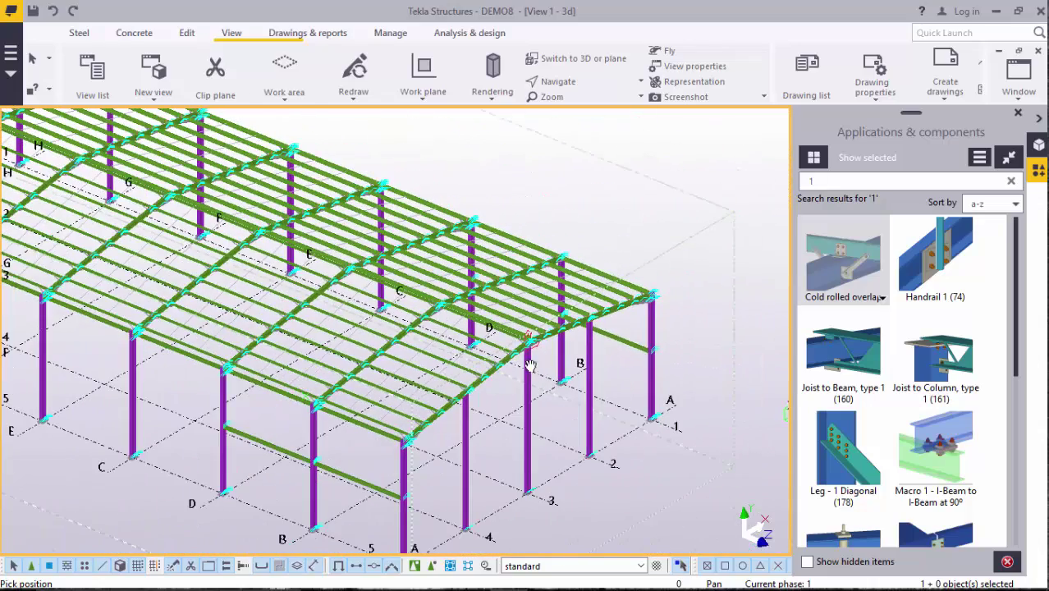